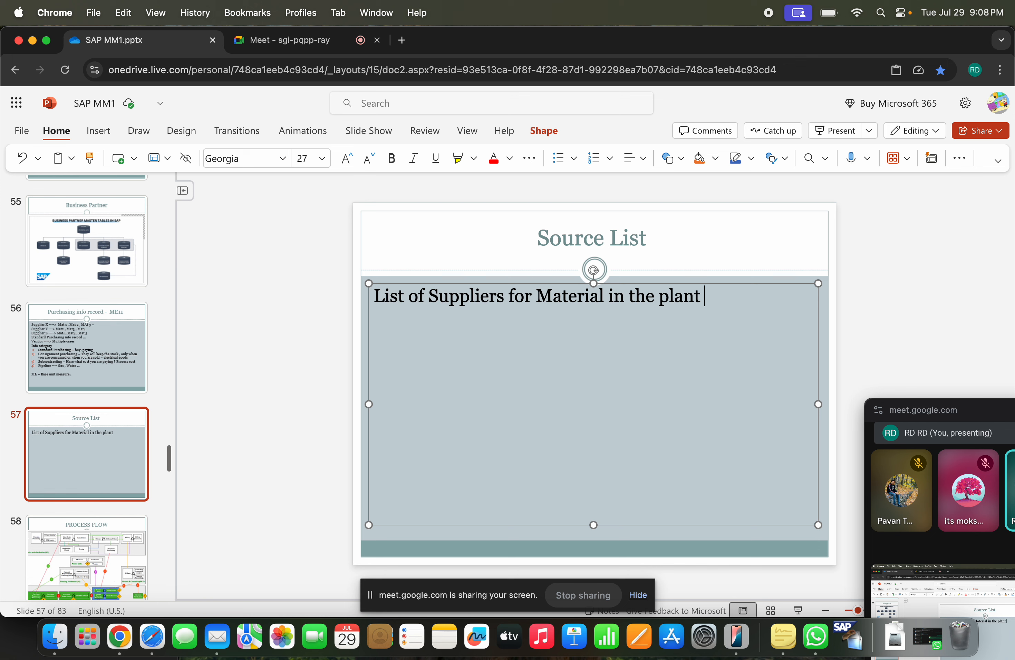
Step: Add the bullet "List out all the supplier for the material in the plant" under the Source List slide's first line
{"action": "key", "text": "Return"}
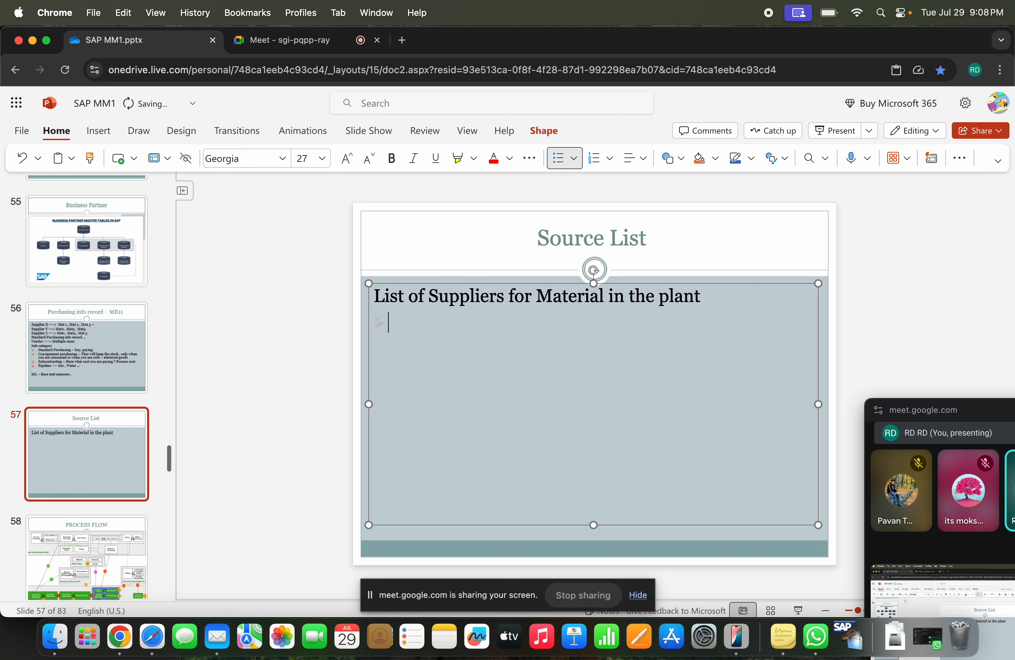
{"action": "type", "text": "Liste"}
{"action": "key", "text": "BackSpace"}
{"action": "type", "text": "oy"}
{"action": "key", "text": "BackSpace"}
{"action": "type", "text": "ut all the"}
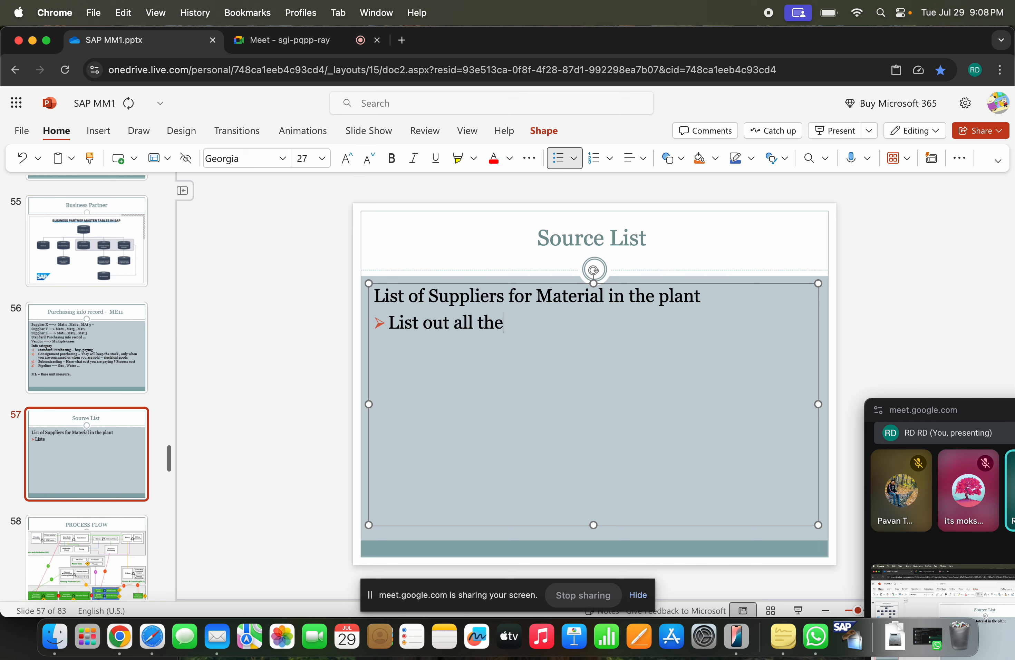
{"action": "type", "text": " supplier for the material in the plant"}
Step: Add a second bullet reading "Block Supplier for the material in the plant specific Period -"
{"action": "key", "text": "Return"}
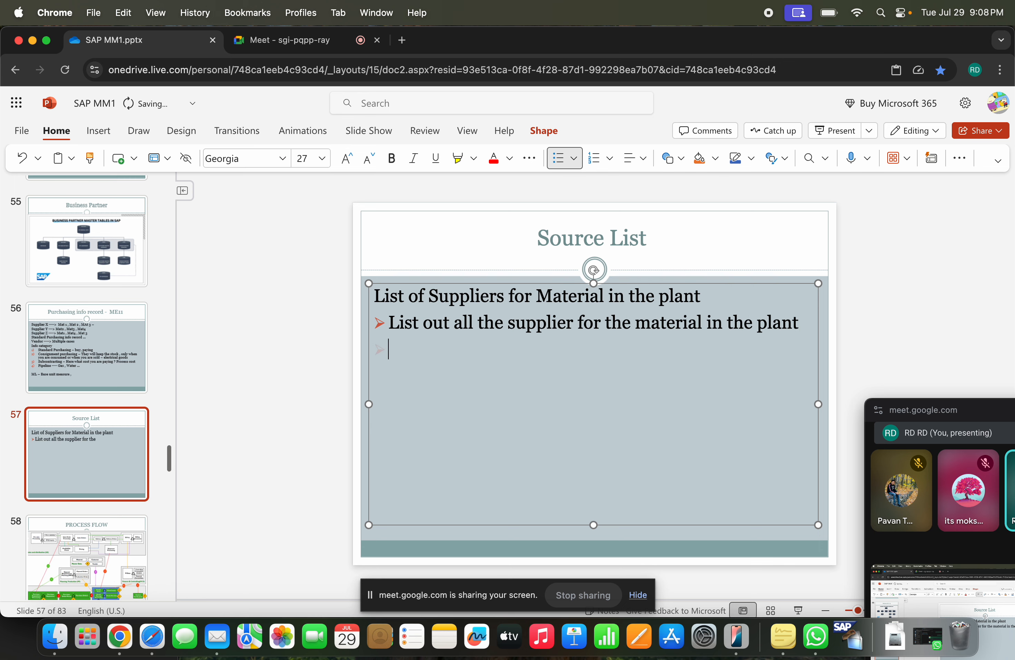
{"action": "type", "text": "Block "}
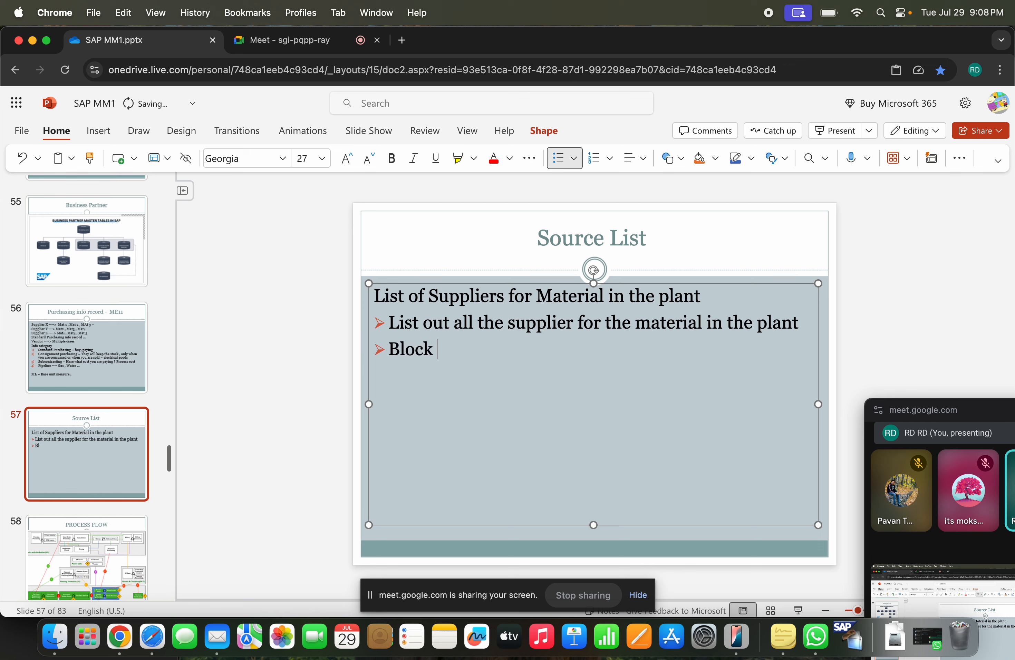
{"action": "type", "text": "Supplier for "}
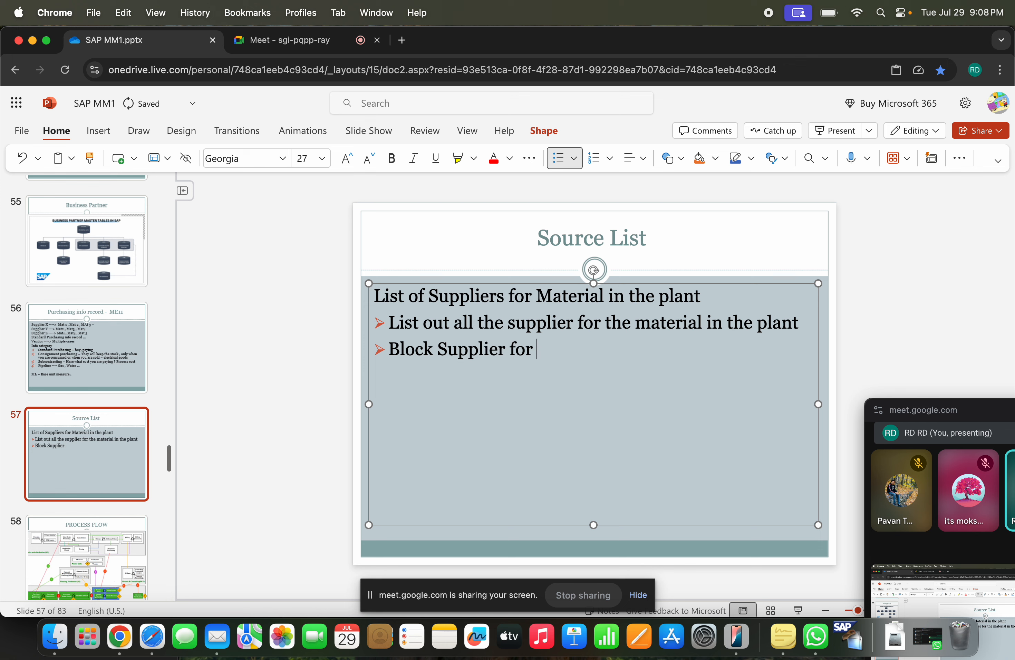
{"action": "type", "text": "the material in t"}
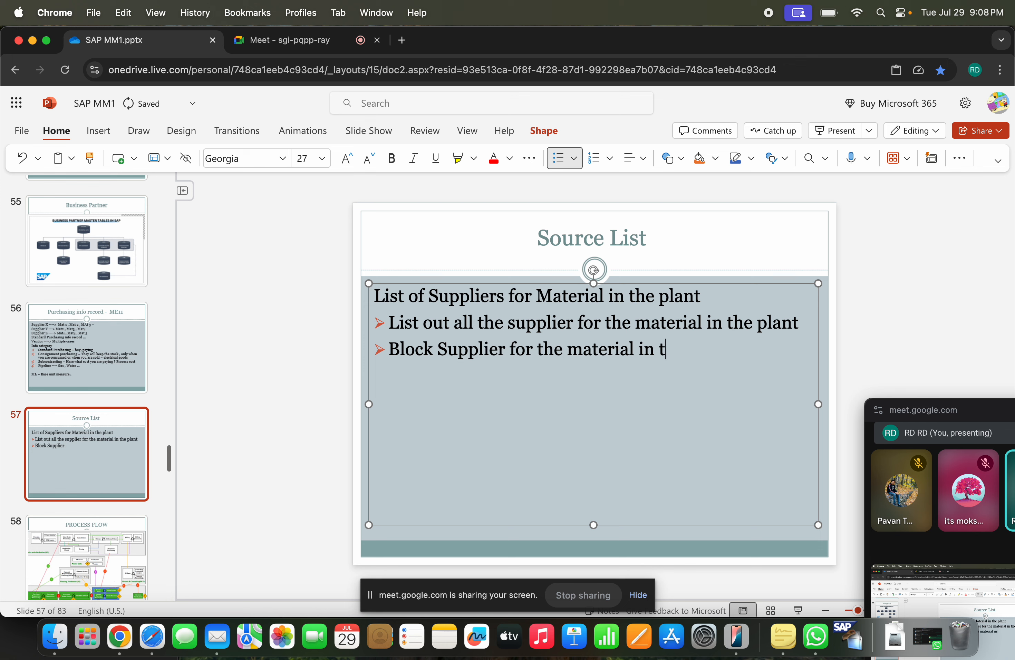
{"action": "type", "text": "he plant"}
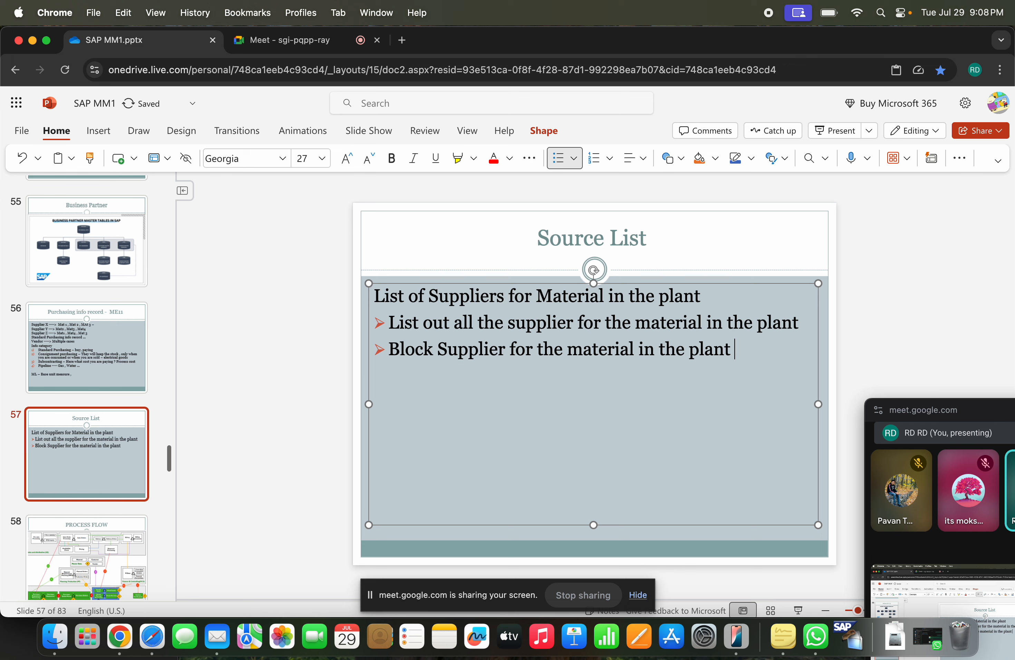
{"action": "type", "text": " p"}
{"action": "key", "text": "BackSpace"}
{"action": "type", "text": "speciafic Period"}
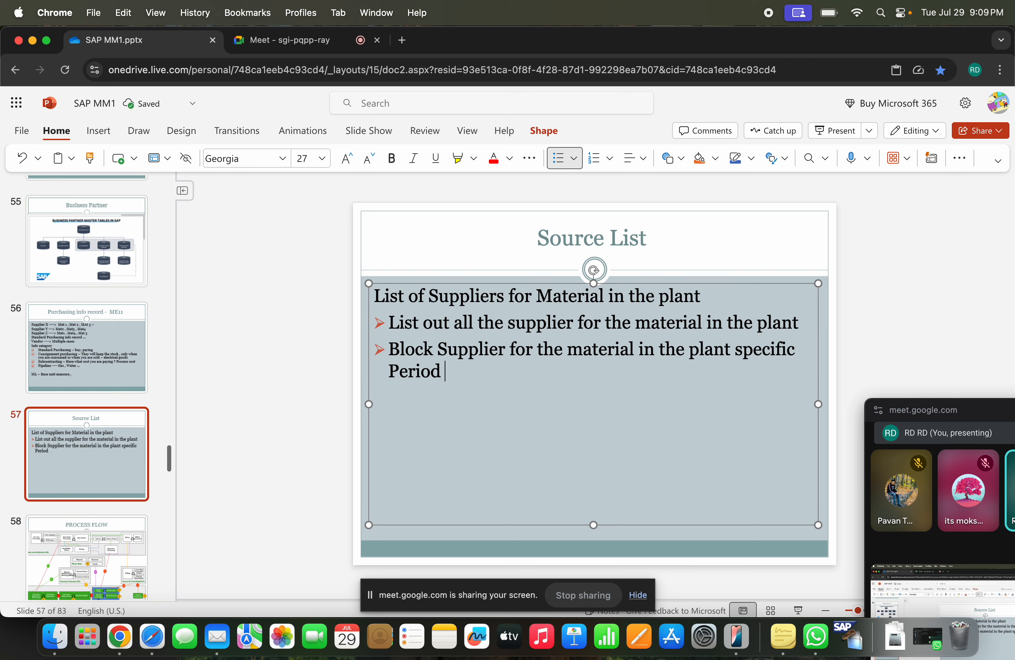
{"action": "type", "text": " -"}
Step: Add an unbulleted example line "KWALITY ICE CREAM -" below the bullets and remove it again
{"action": "key", "text": "Return"}
{"action": "type", "text": "KW"}
{"action": "key", "text": "BackSpace"}
{"action": "key", "text": "BackSpace"}
{"action": "key", "text": "BackSpace"}
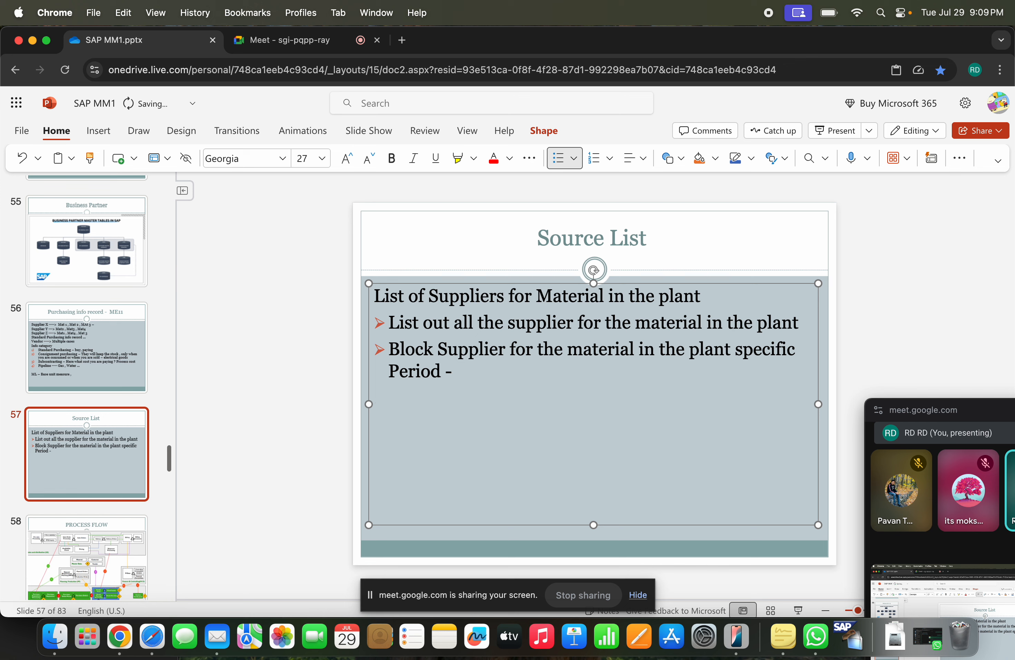
{"action": "type", "text": "KWALITY ICE CREAM -"}
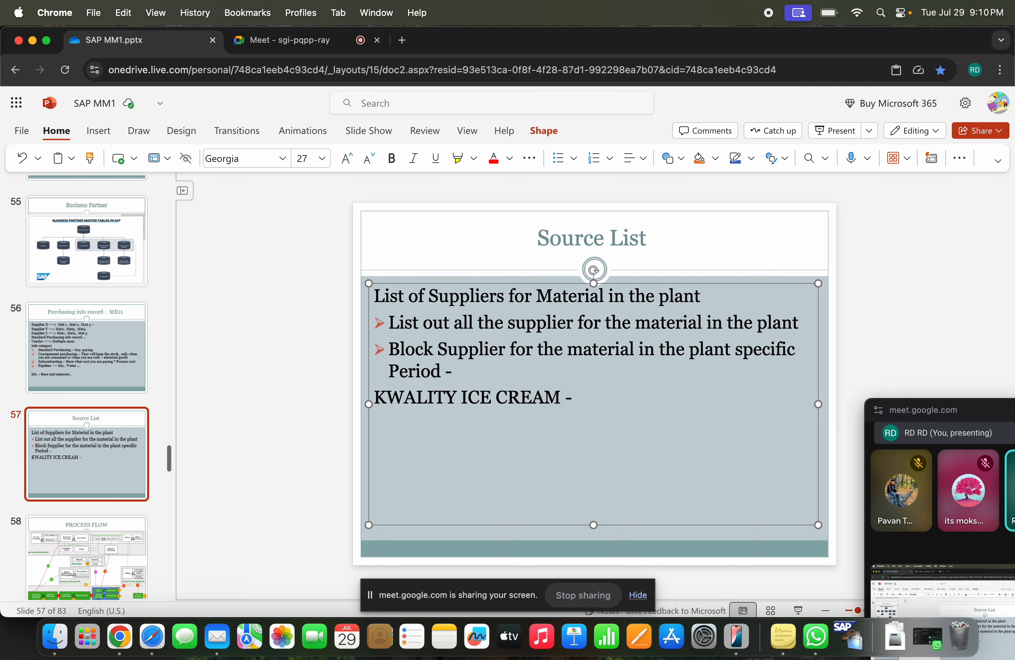
{"action": "left_click_drag", "start_coordinate": [575, 392], "coordinate": [374, 397]}
{"action": "key", "text": "BackSpace"}
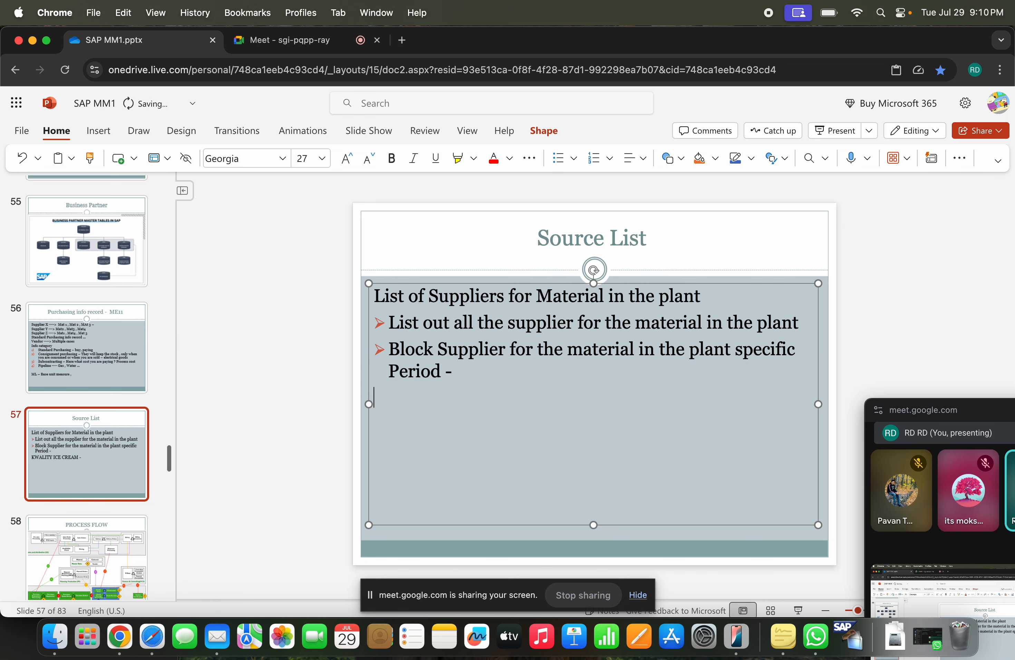
{"action": "key", "text": "BackSpace"}
Step: Add a third bullet reading "Regular ( Fixed ) supplier for the material in the plant --"
{"action": "key", "text": "Return"}
{"action": "type", "text": "Regular "}
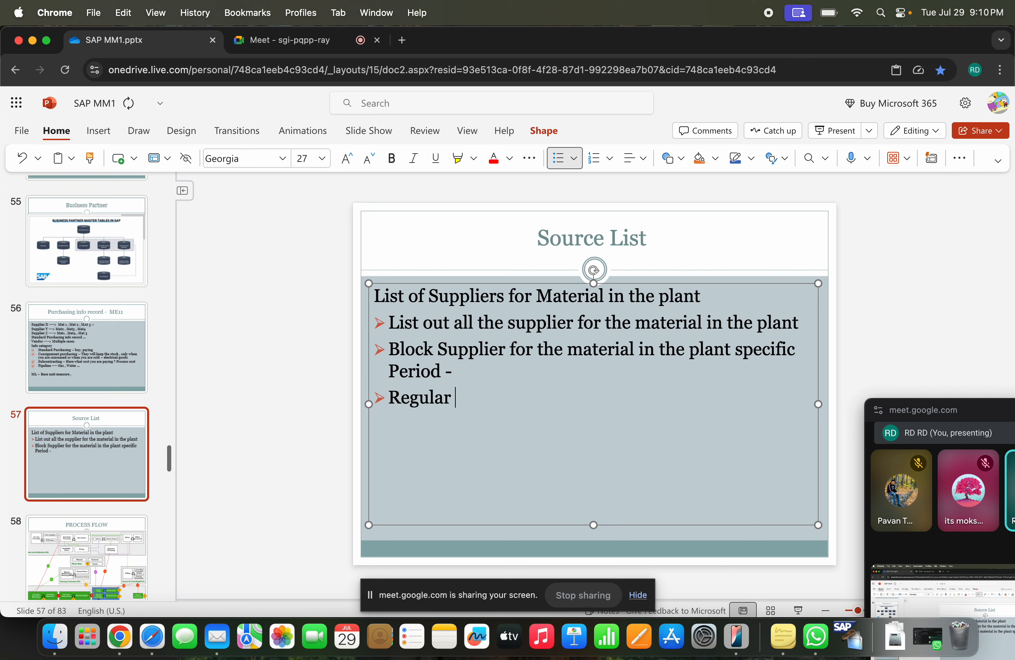
{"action": "type", "text": "( Fixed ) sup"}
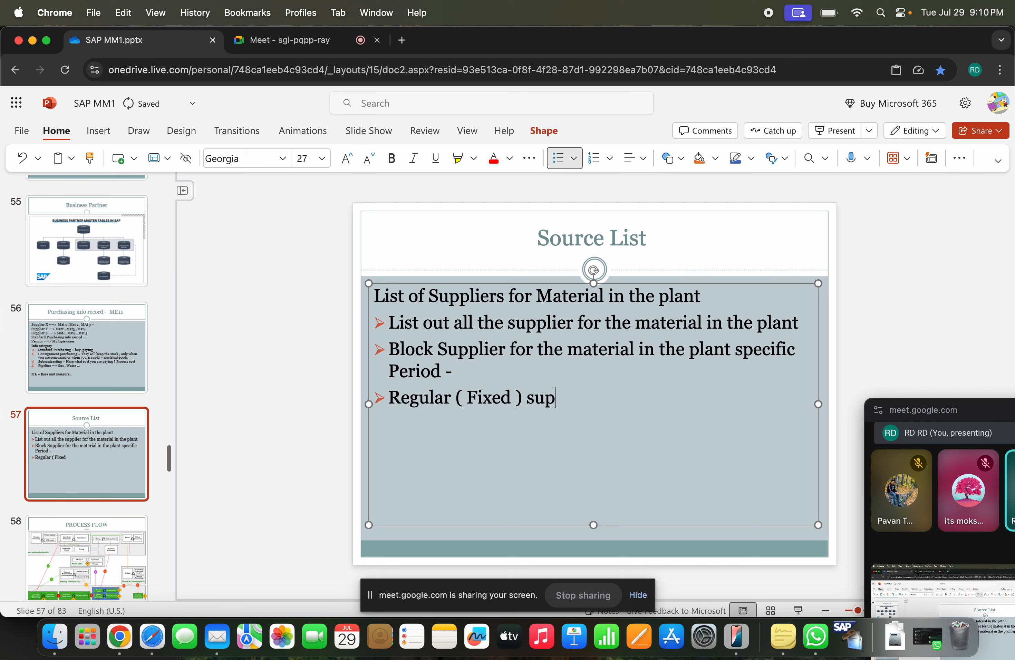
{"action": "type", "text": "plier for t"}
{"action": "key", "text": "BackSpace"}
{"action": "type", "text": "the material "}
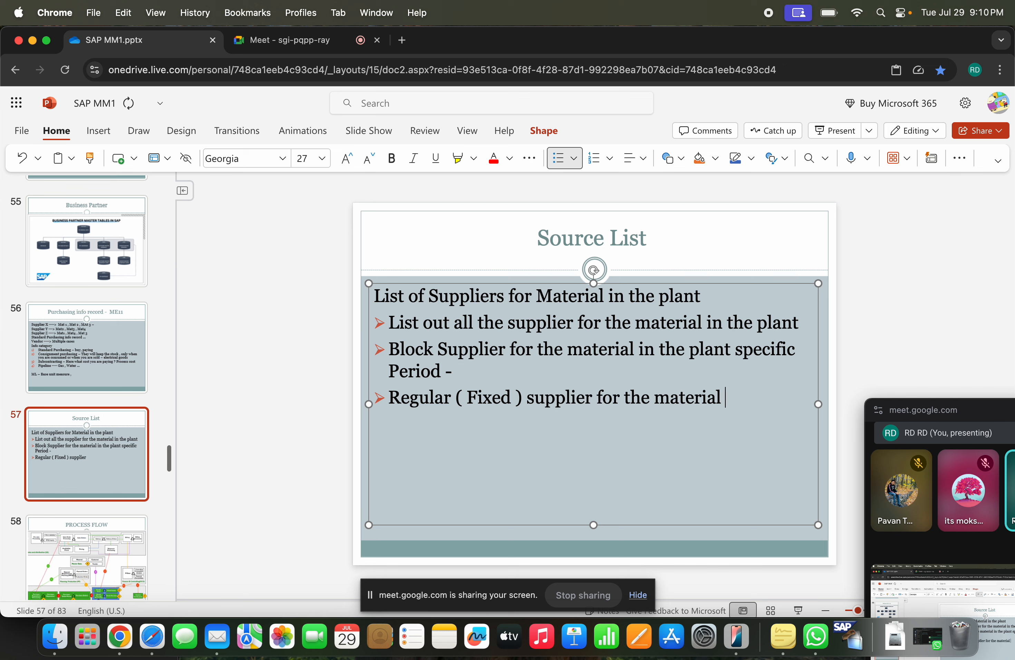
{"action": "type", "text": "in the plant"}
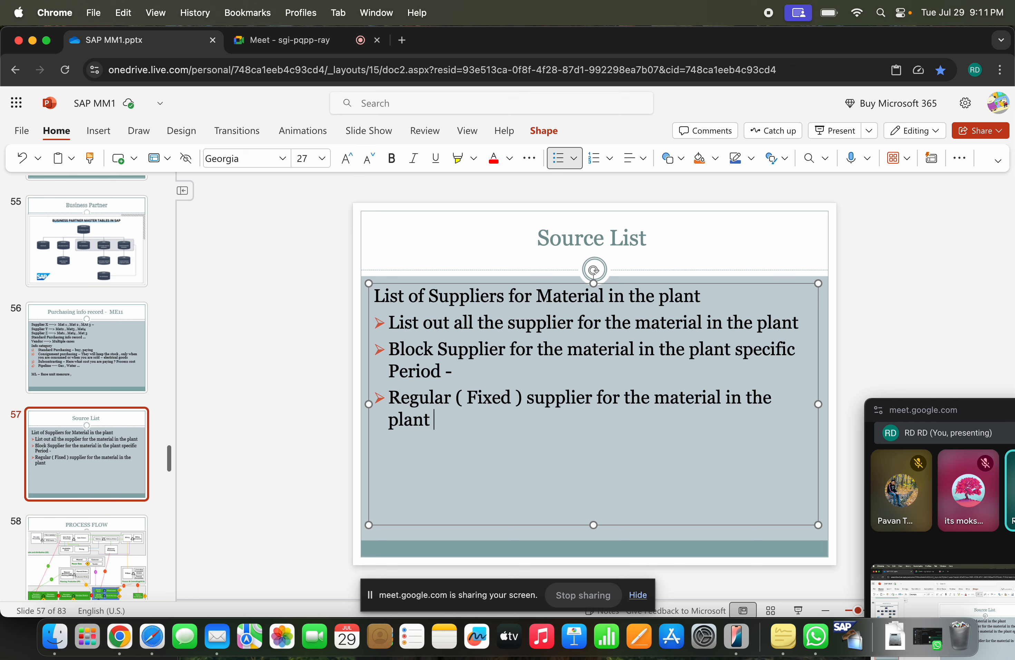
{"action": "type", "text": "--"}
Step: Find and launch SAP GUI, and open the first S4 HANA connection in the list
{"action": "left_click", "coordinate": [880, 13]}
{"action": "type", "text": "SAP"}
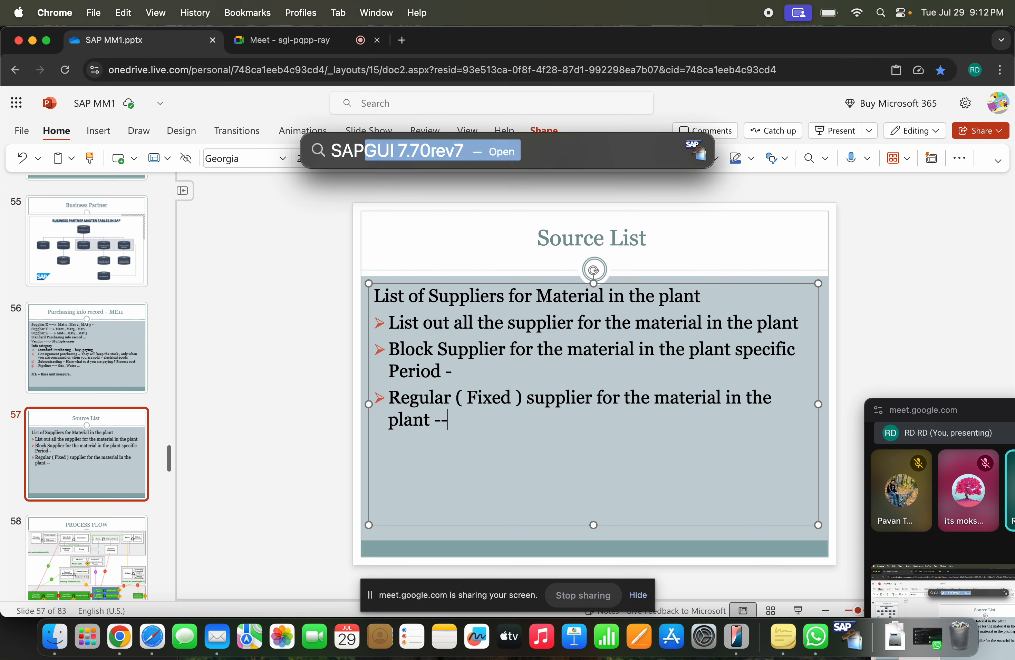
{"action": "key", "text": "Return"}
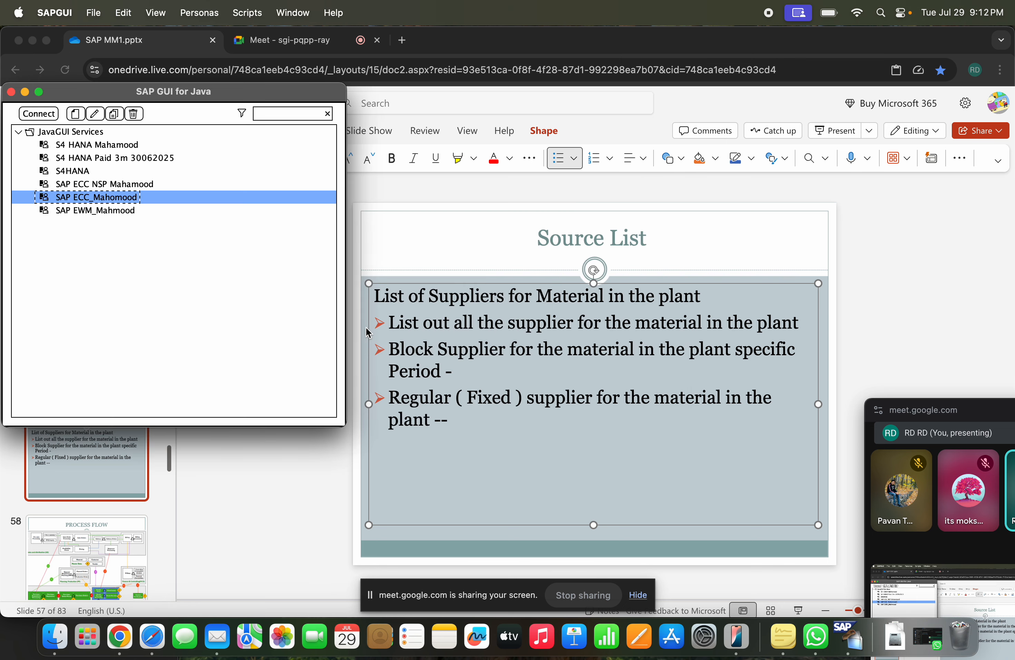
{"action": "double_click", "coordinate": [155, 149]}
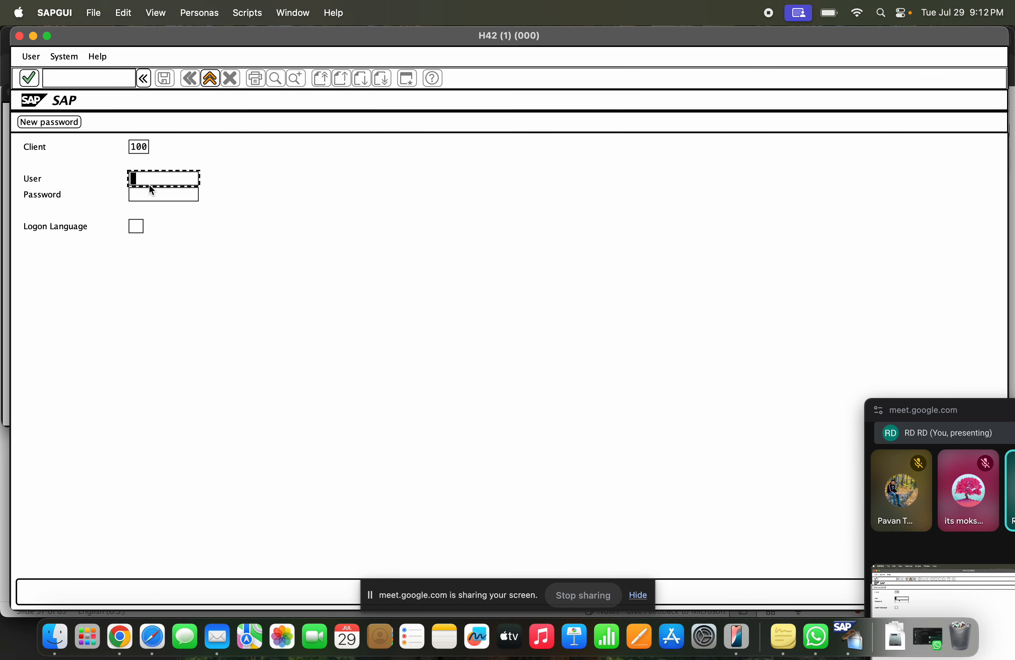
Step: Fill in the logon user with the saved HANA user ID from the earlier entries
{"action": "left_click", "coordinate": [149, 185]}
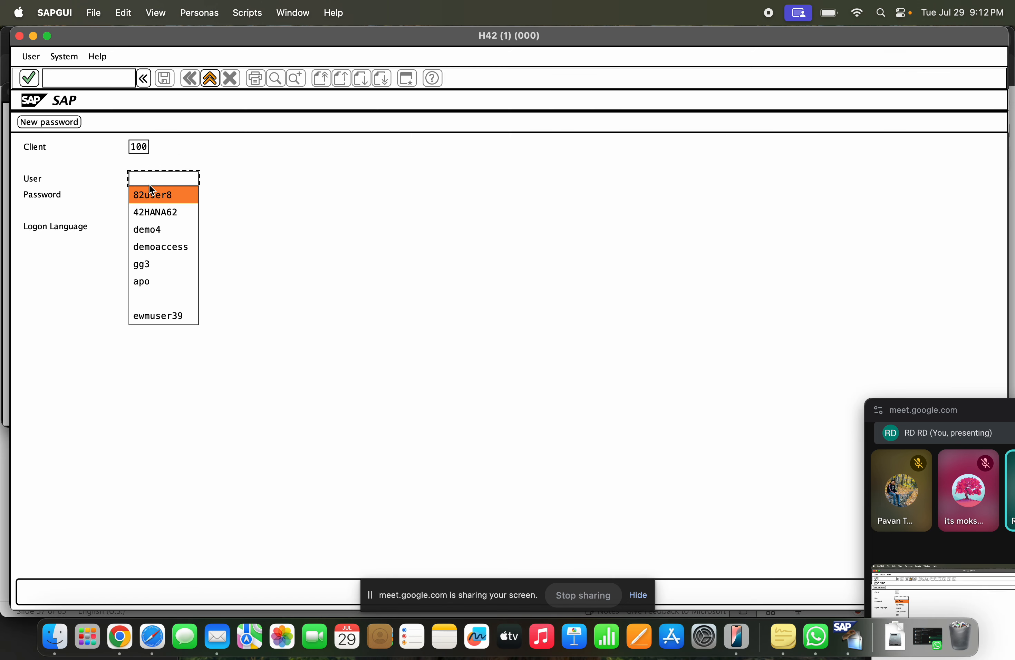
{"action": "left_click", "coordinate": [172, 212]}
{"action": "key", "text": "Tab"}
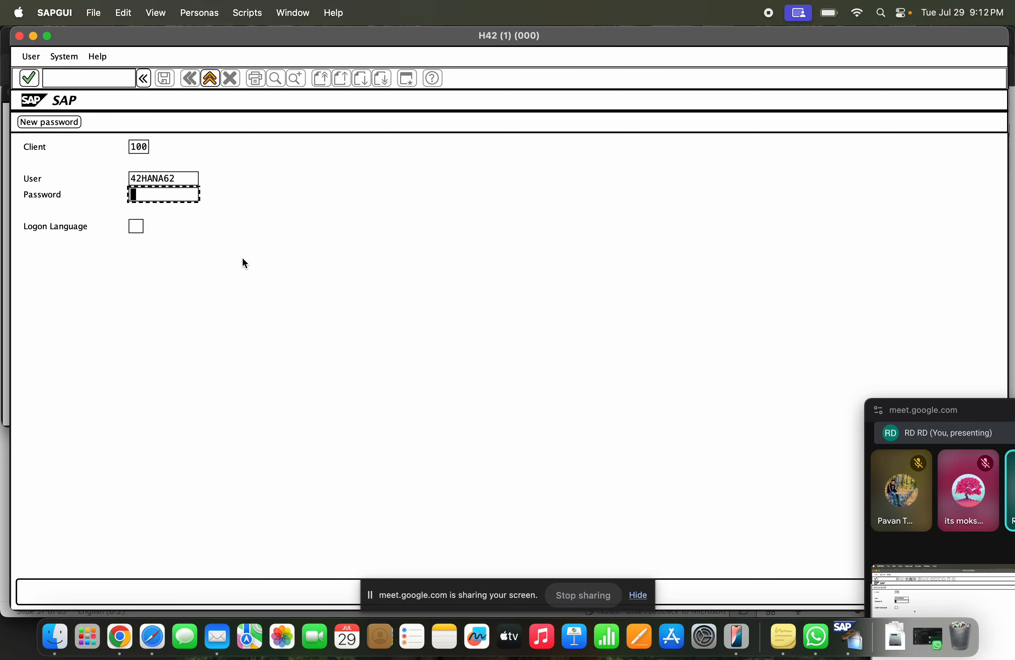
Step: Switch to WhatsApp, find the student's chat by first name, and copy the SAP password from the message
{"action": "left_click", "coordinate": [815, 656]}
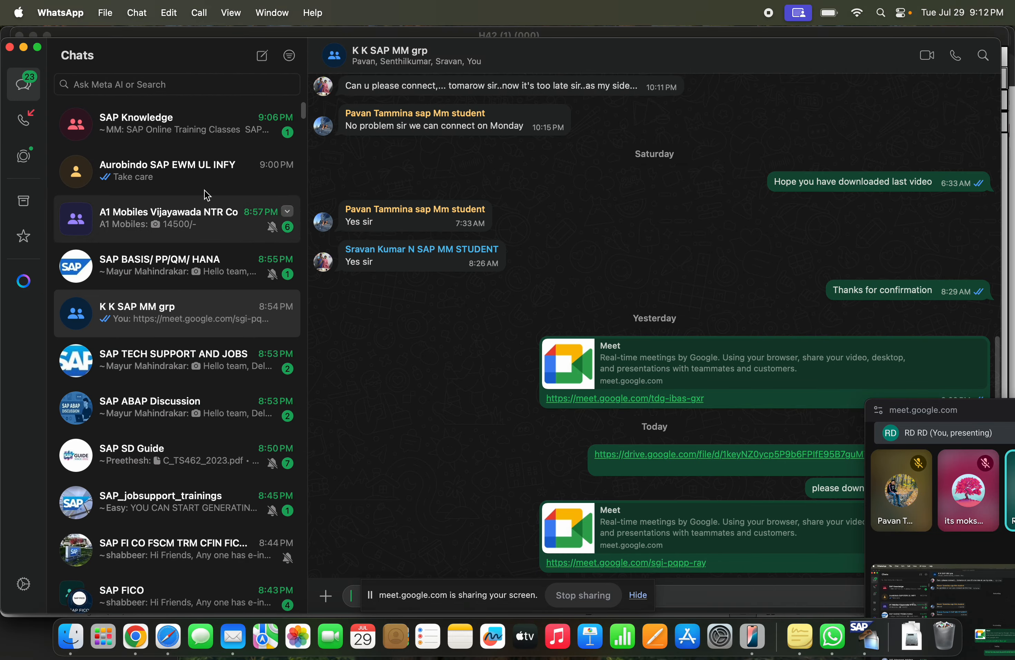
{"action": "left_click", "coordinate": [152, 73]}
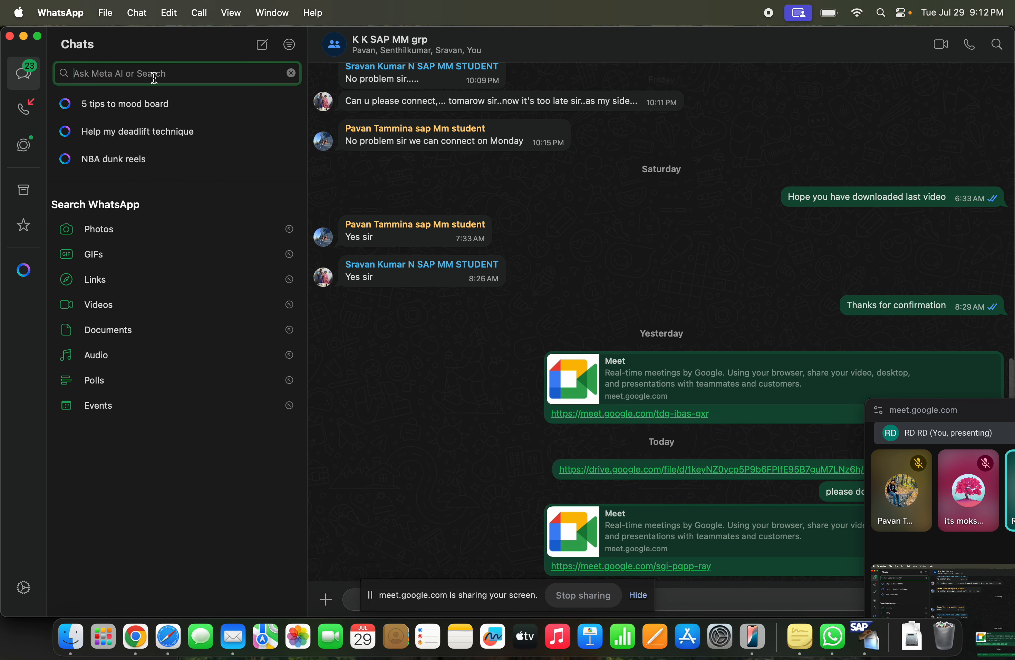
{"action": "type", "text": "pavan"}
{"action": "key", "text": "Return"}
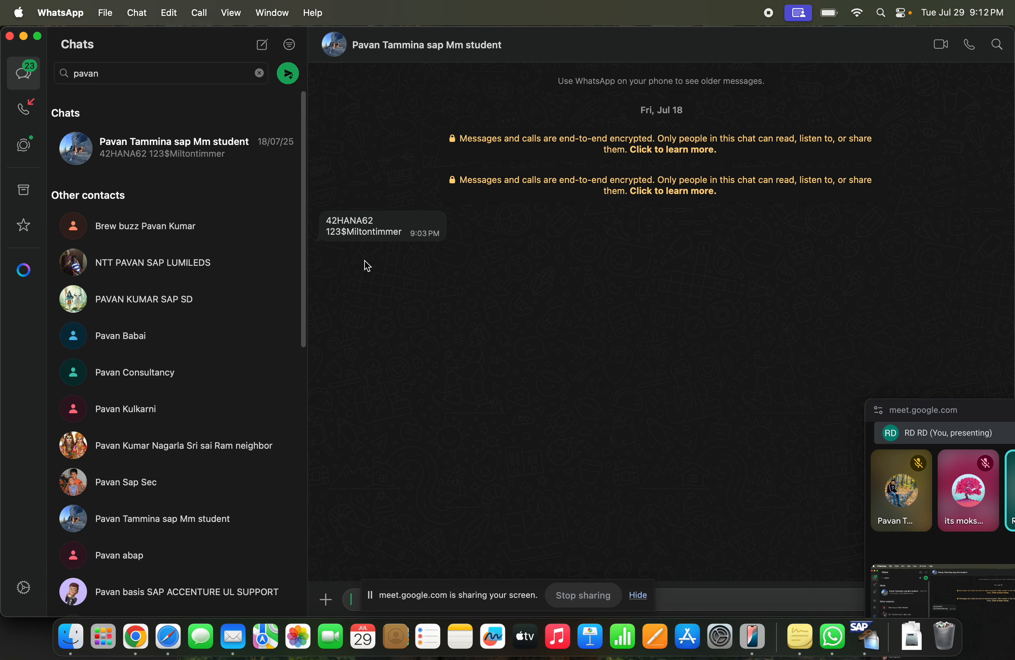
{"action": "left_click_drag", "start_coordinate": [329, 234], "coordinate": [402, 234]}
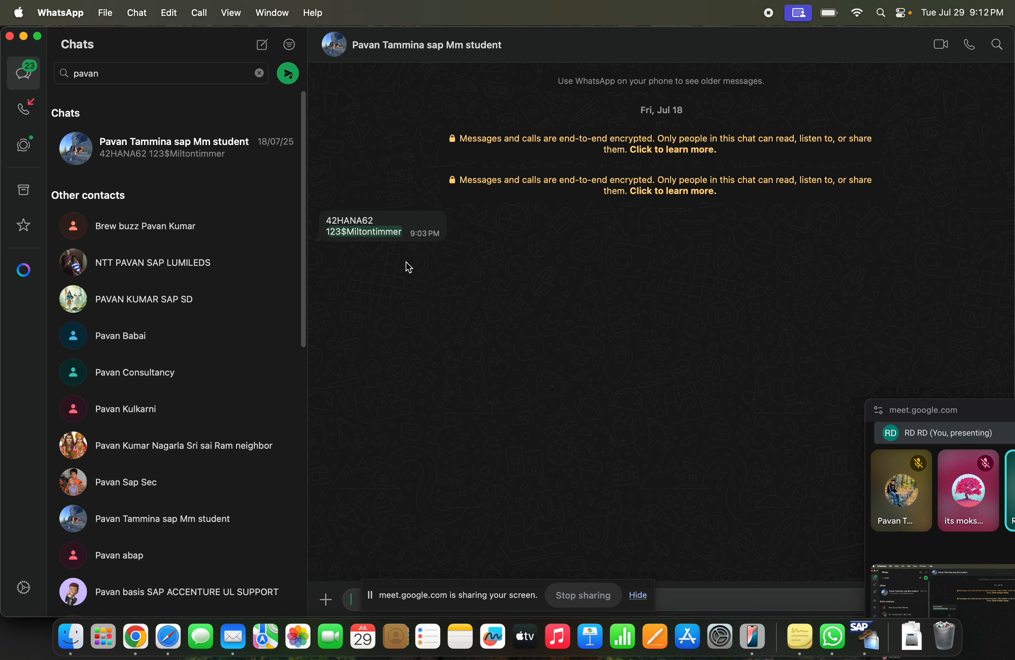
{"action": "left_click", "coordinate": [23, 36]}
Step: Return to the SAP logon screen, paste the copied account password, and try to log on
{"action": "left_click", "coordinate": [147, 190]}
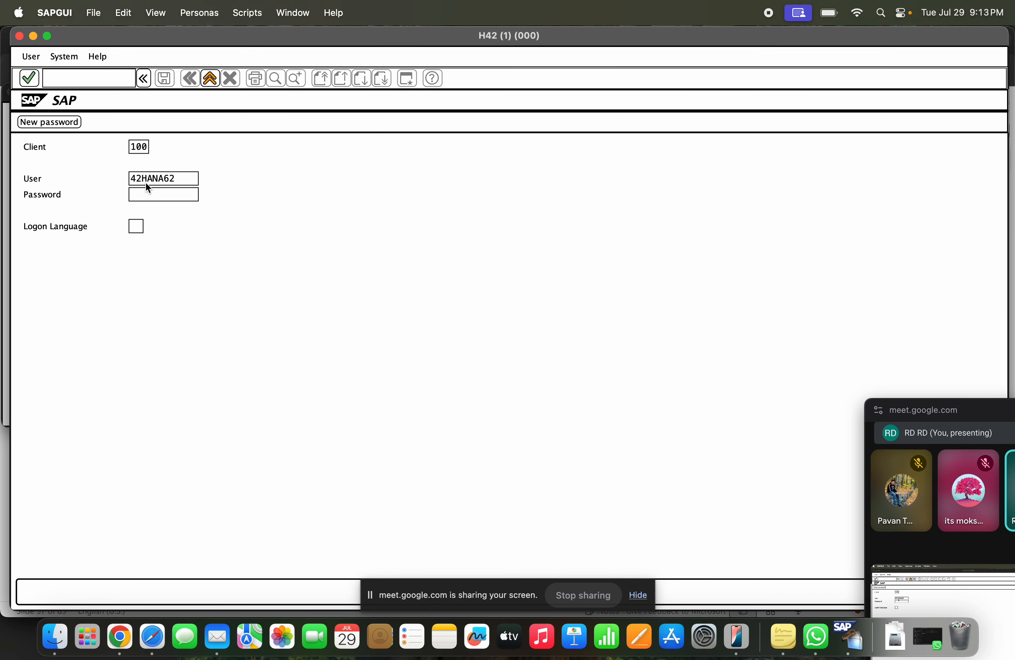
{"action": "left_click", "coordinate": [149, 178]}
{"action": "left_click", "coordinate": [151, 200]}
{"action": "key", "text": "super+v"}
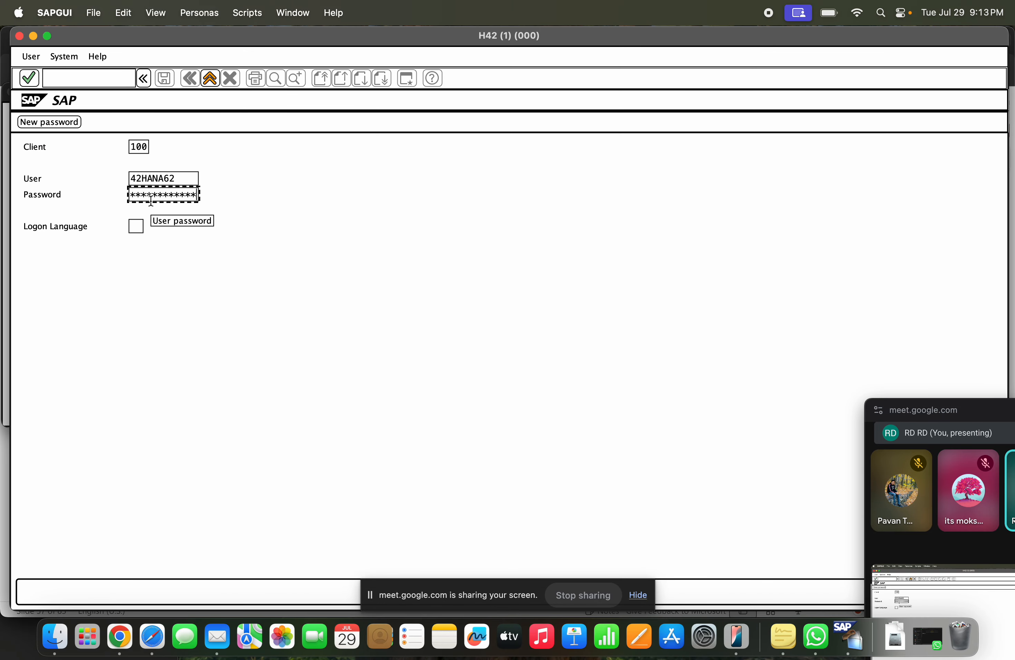
{"action": "key", "text": "Return"}
Step: Re-enter the last digit of the user ID, paste the account password, and try to log on again
{"action": "left_click", "coordinate": [186, 177]}
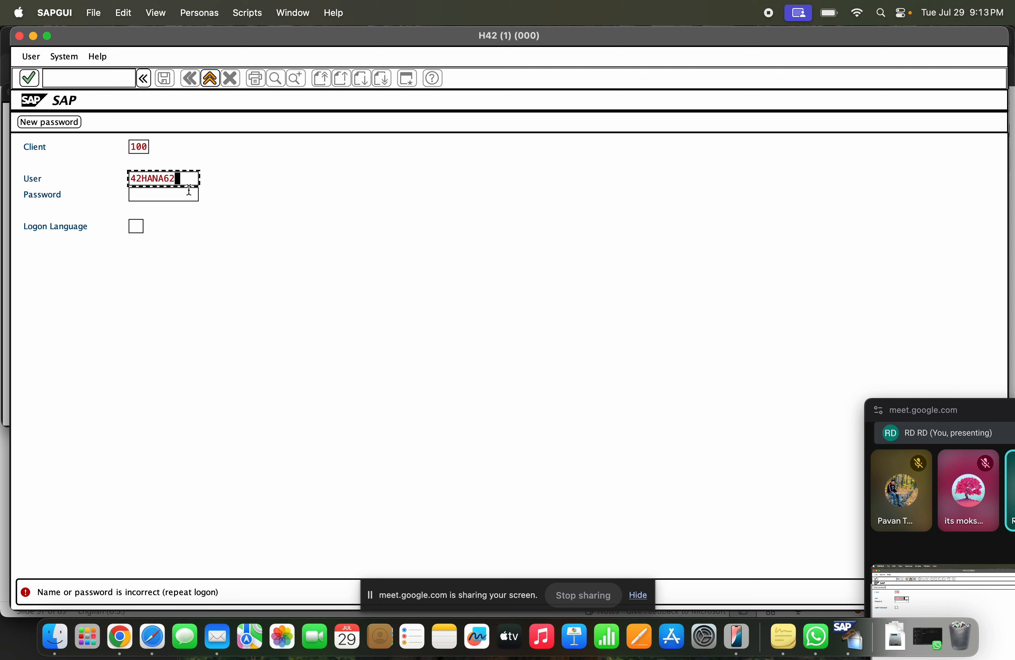
{"action": "key", "text": "BackSpace"}
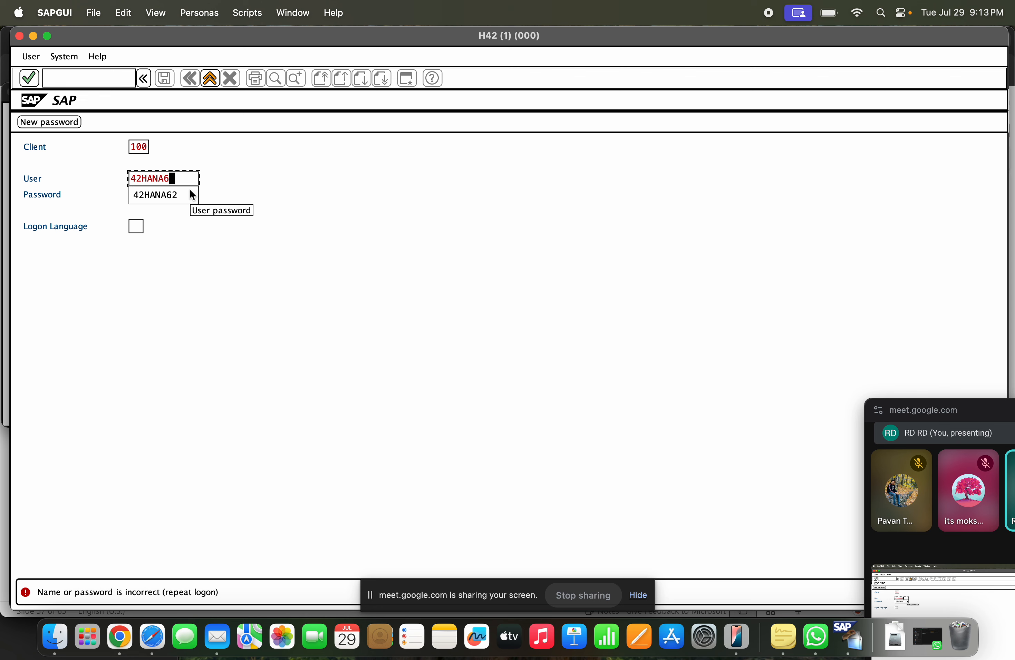
{"action": "type", "text": "1"}
{"action": "key", "text": "BackSpace"}
{"action": "type", "text": "2"}
{"action": "key", "text": "Tab"}
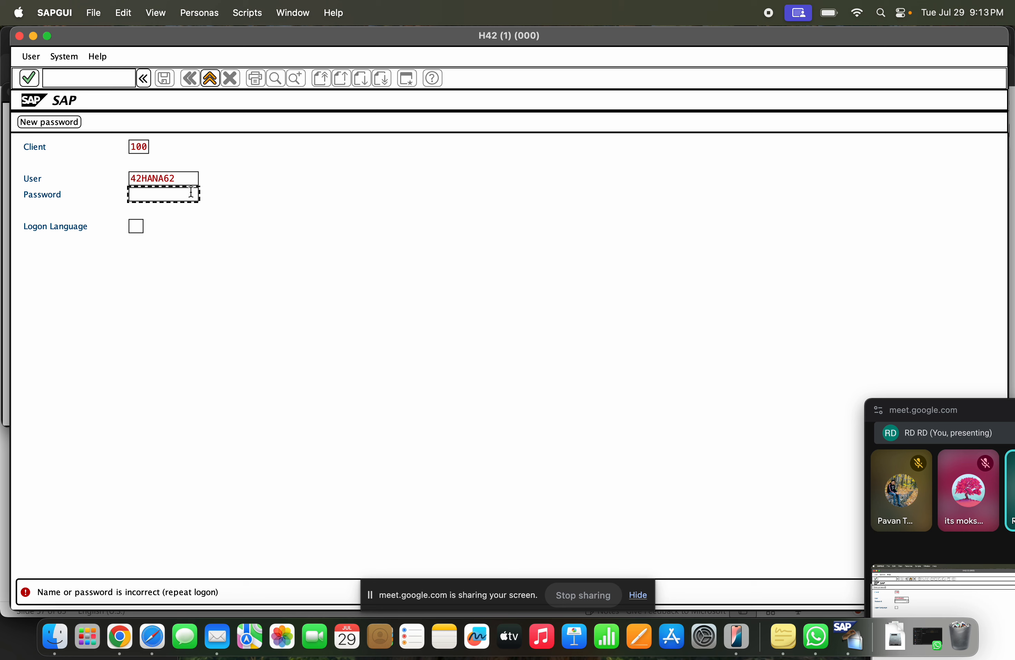
{"action": "key", "text": "super+v"}
{"action": "key", "text": "Return"}
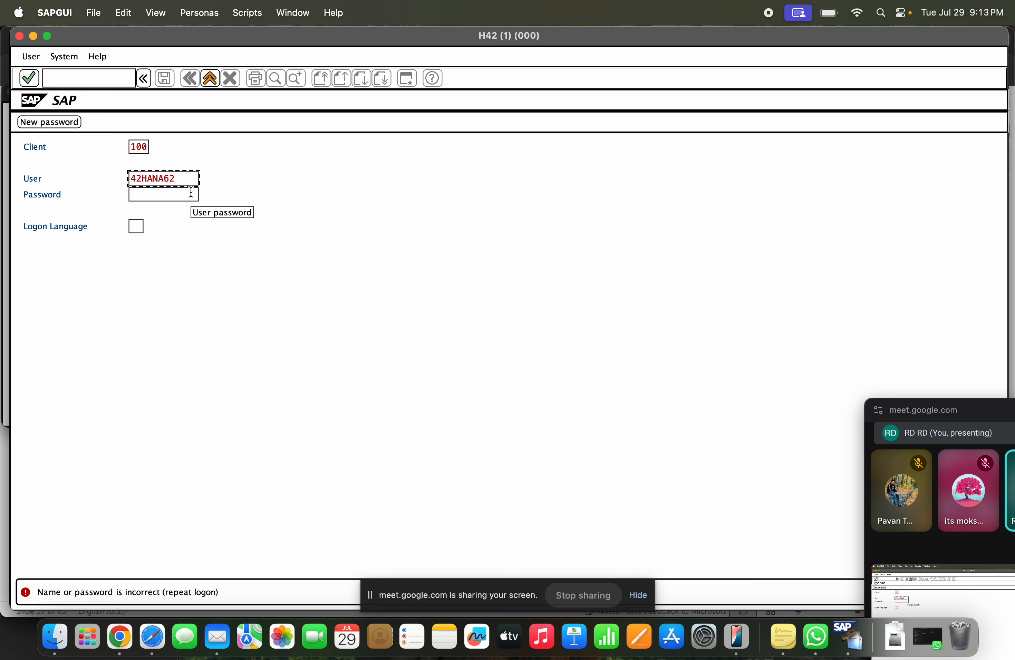
Step: Leave the current logon session, reopen the S4 HANA connection, and select the saved HANA user ID
{"action": "left_click", "coordinate": [192, 81]}
{"action": "double_click", "coordinate": [132, 146]}
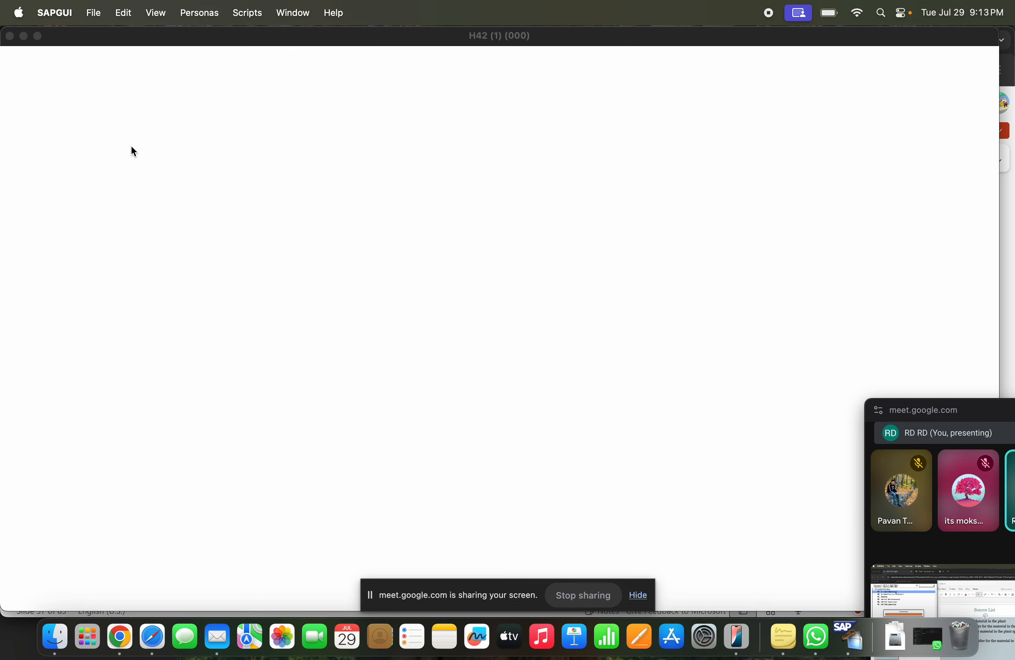
{"action": "key", "text": "Down"}
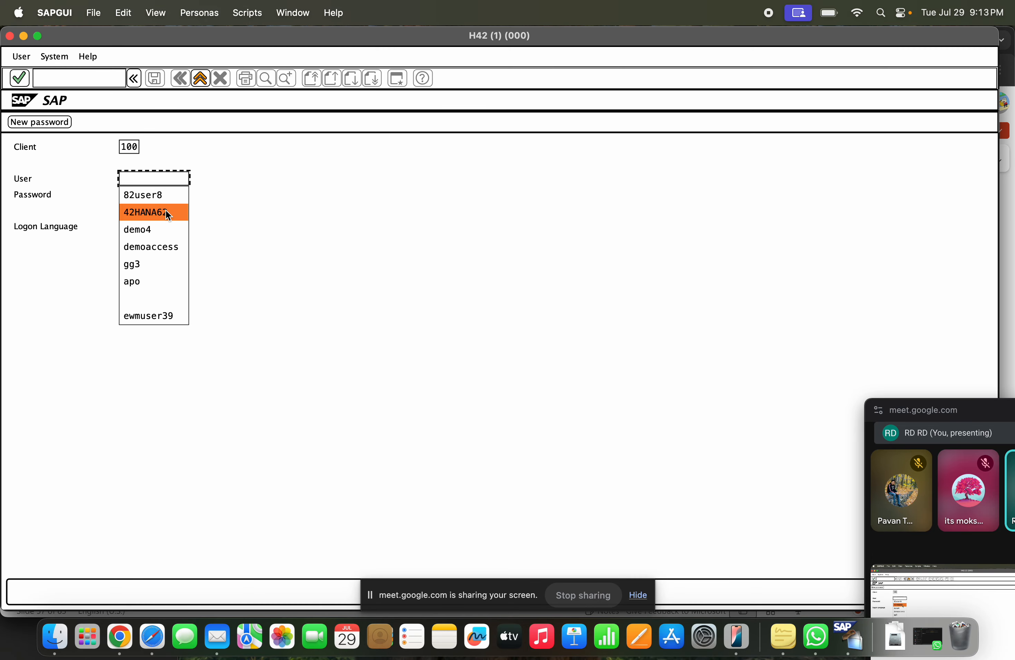
{"action": "left_click", "coordinate": [154, 216]}
{"action": "key", "text": "Tab"}
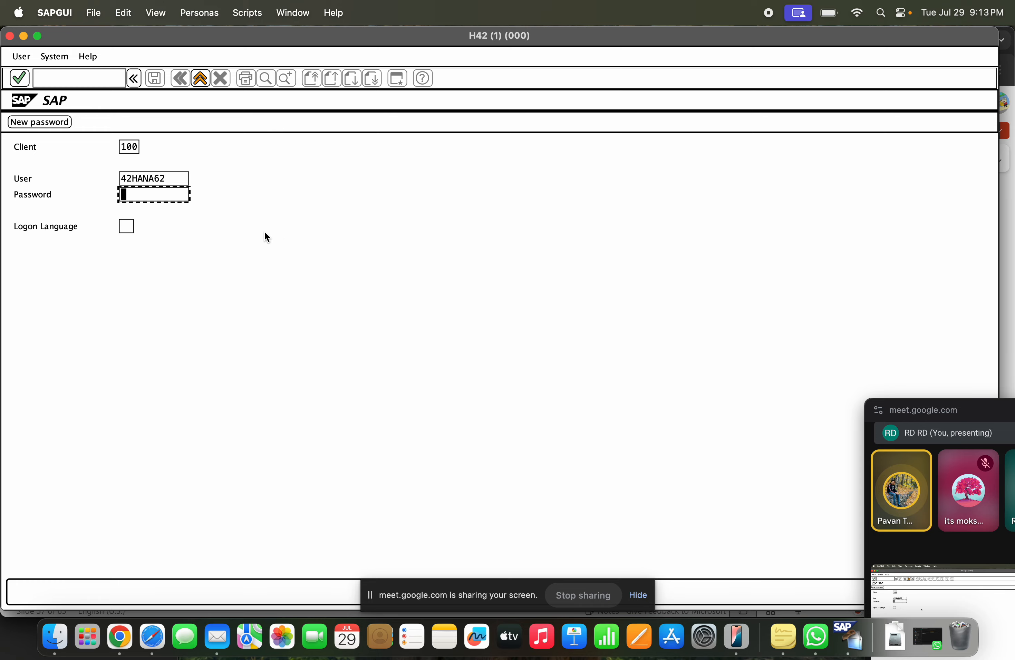
Step: Switch to WhatsApp, copy the complete account password from the student's message, and log on to SAP with it
{"action": "left_click", "coordinate": [817, 636]}
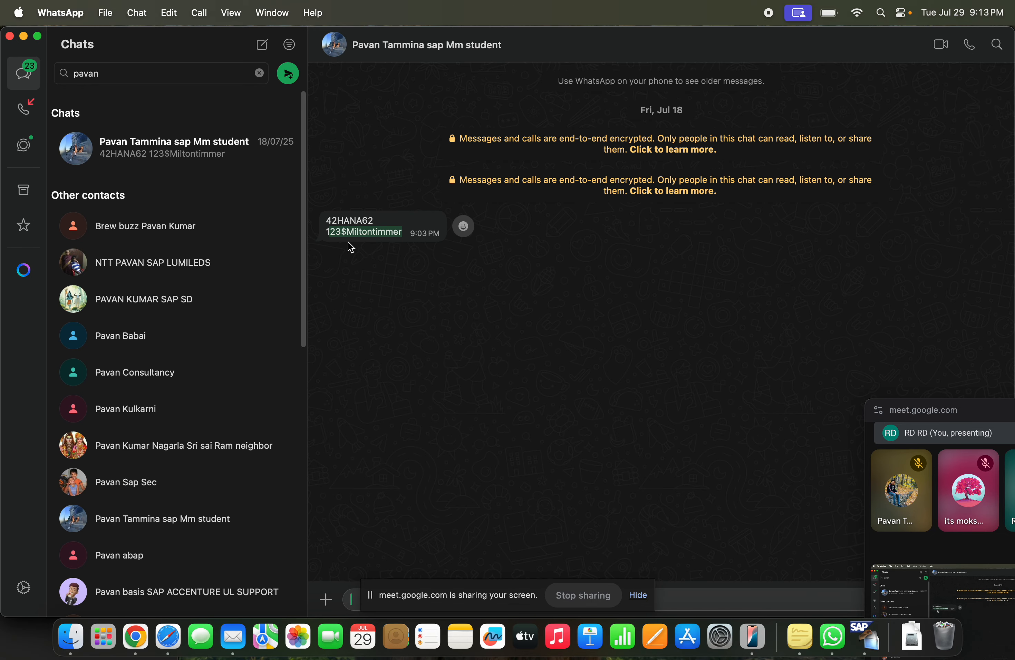
{"action": "mouse_move", "coordinate": [327, 233]}
{"action": "left_mouse_down"}
{"action": "mouse_move", "coordinate": [374, 234]}
{"action": "mouse_move", "coordinate": [325, 234]}
{"action": "left_mouse_up"}
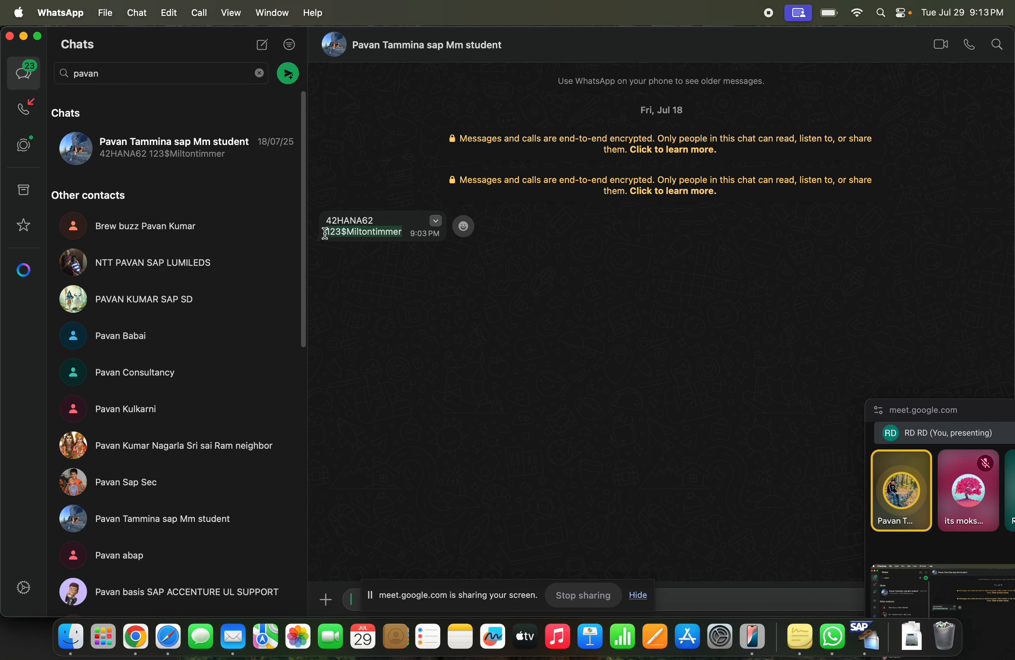
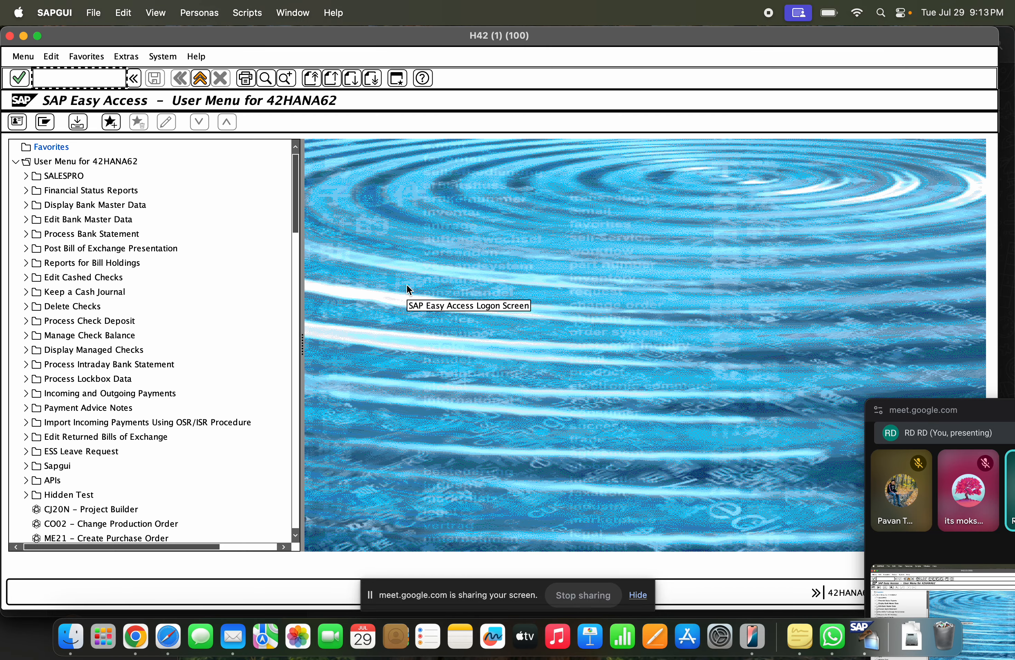
Step: Switch to the presentation in Chrome and append "– ME01" to the Source List slide title
{"action": "left_click", "coordinate": [136, 639]}
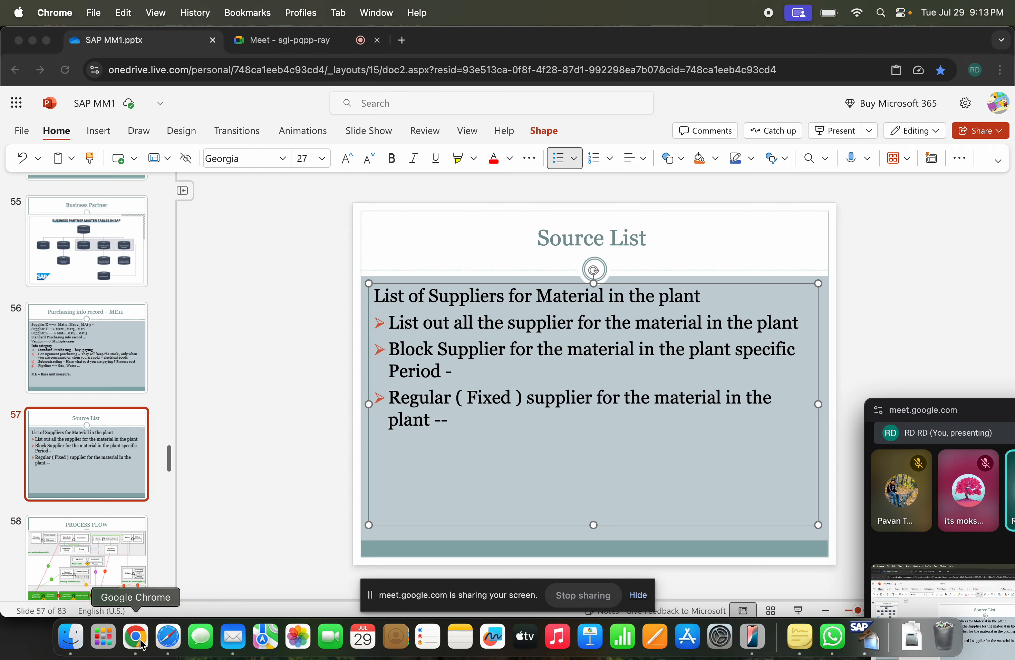
{"action": "left_click", "coordinate": [651, 238]}
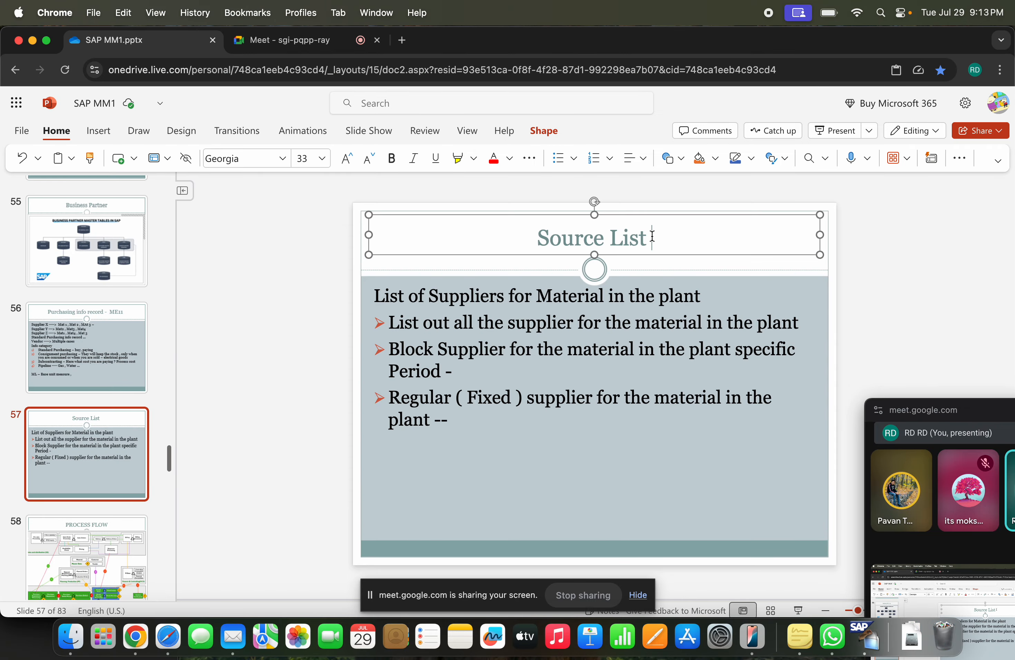
{"action": "type", "text": "- ME01"}
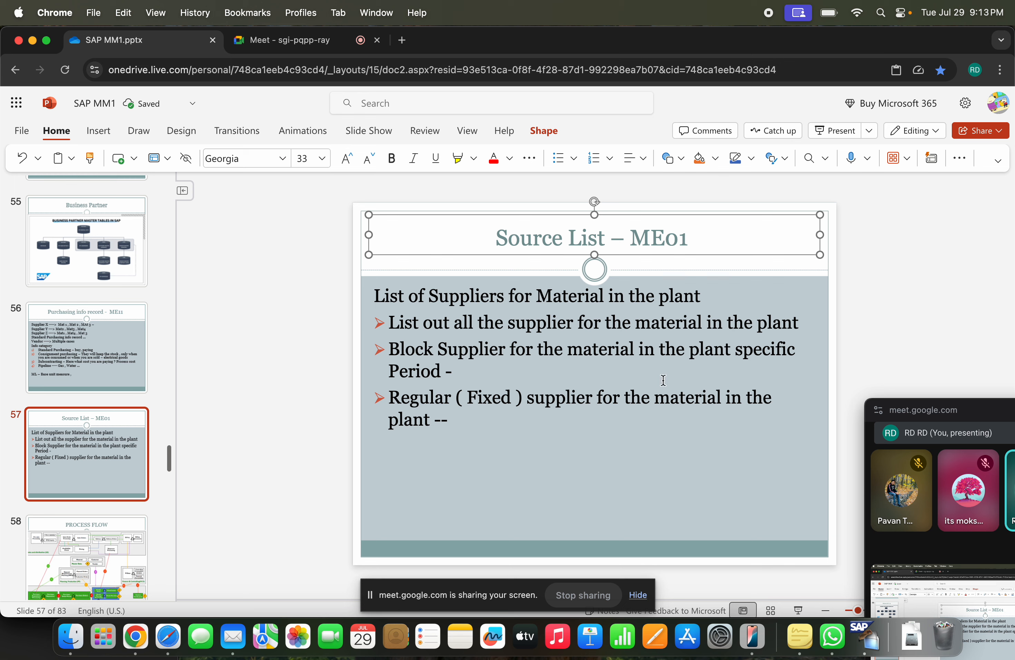
Step: Add an unbulleted line "Table – EORD" below the last bullet of the Source List slide
{"action": "left_click", "coordinate": [494, 428]}
{"action": "key", "text": "Return"}
{"action": "type", "text": "Table"}
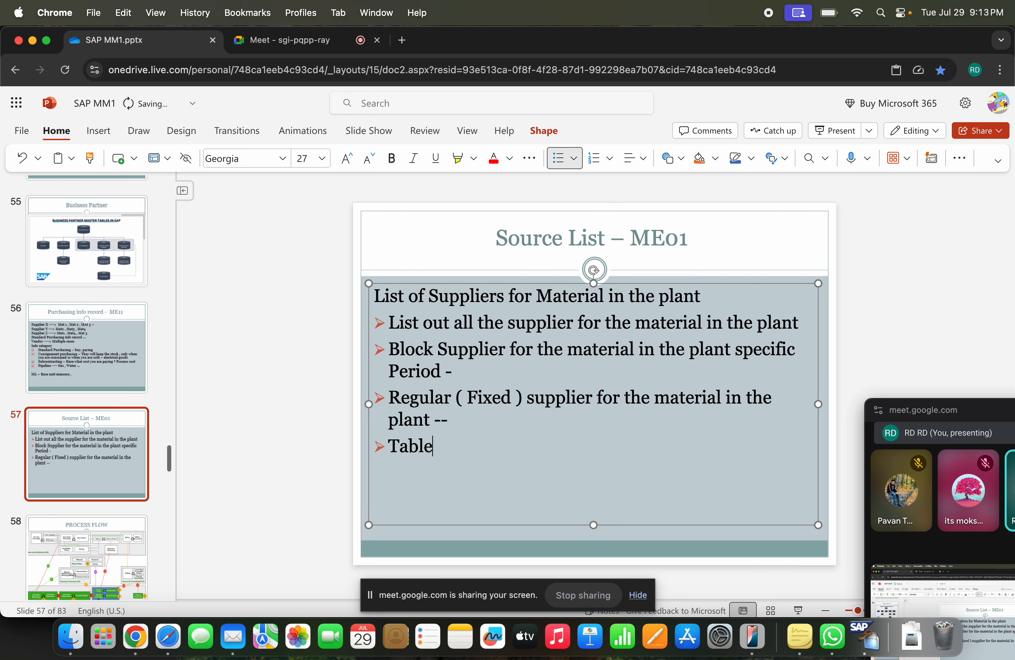
{"action": "key", "text": "BackSpace"}
{"action": "key", "text": "BackSpace"}
{"action": "key", "text": "BackSpace"}
{"action": "key", "text": "BackSpace"}
{"action": "key", "text": "BackSpace"}
{"action": "key", "text": "BackSpace"}
{"action": "type", "text": "Table - EORD"}
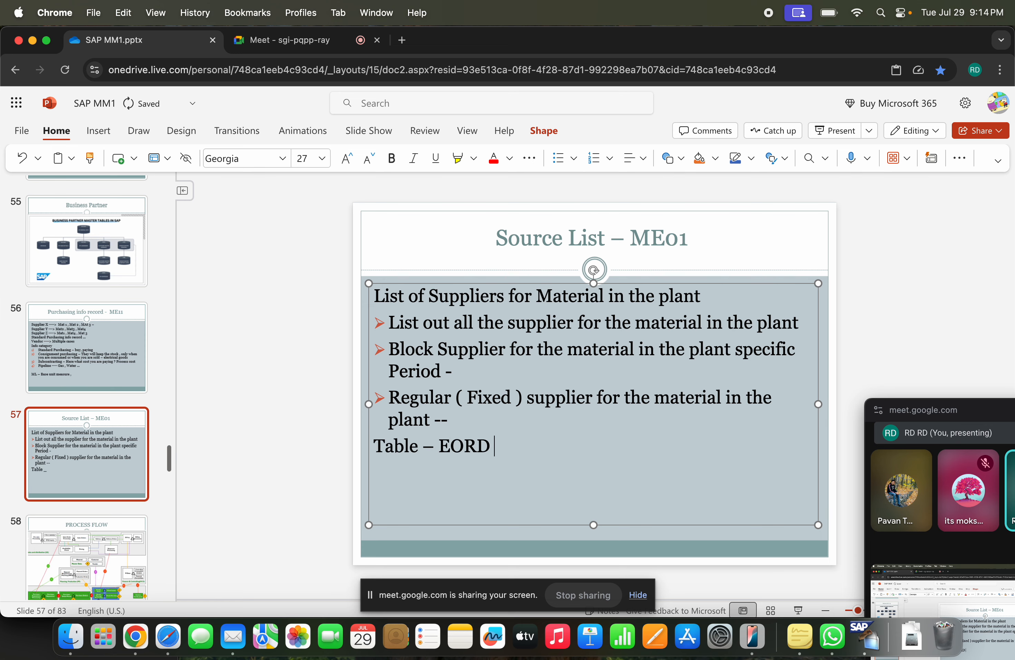
Step: Switch back to SAP and start transaction ME01 to maintain a source list
{"action": "key", "text": "super+Tab"}
{"action": "type", "text": "/"}
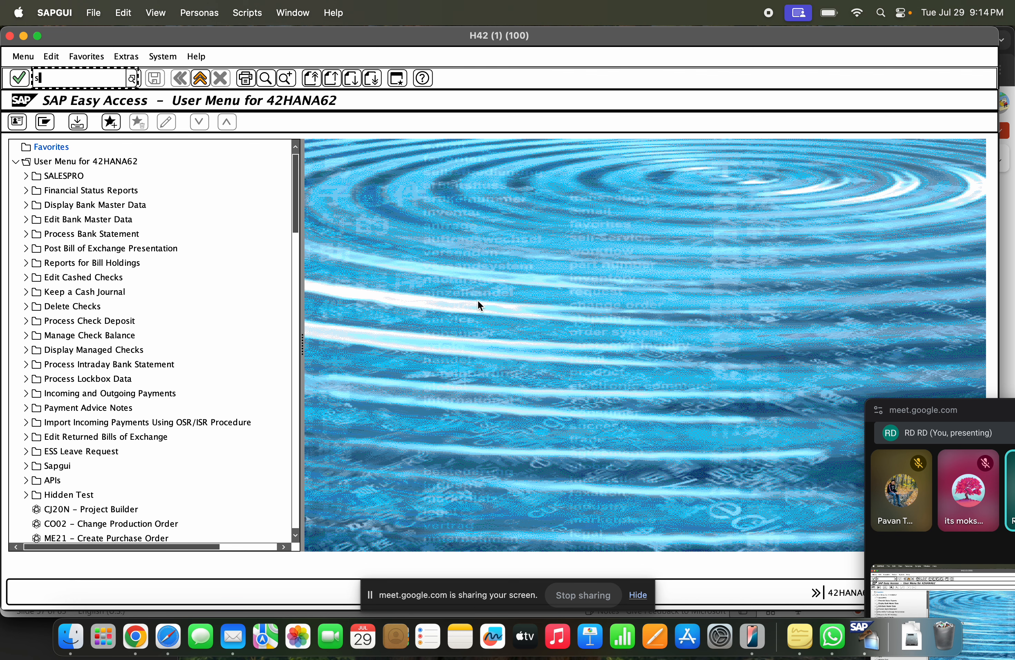
{"action": "key", "text": "BackSpace"}
{"action": "type", "text": "ME01"}
{"action": "key", "text": "Return"}
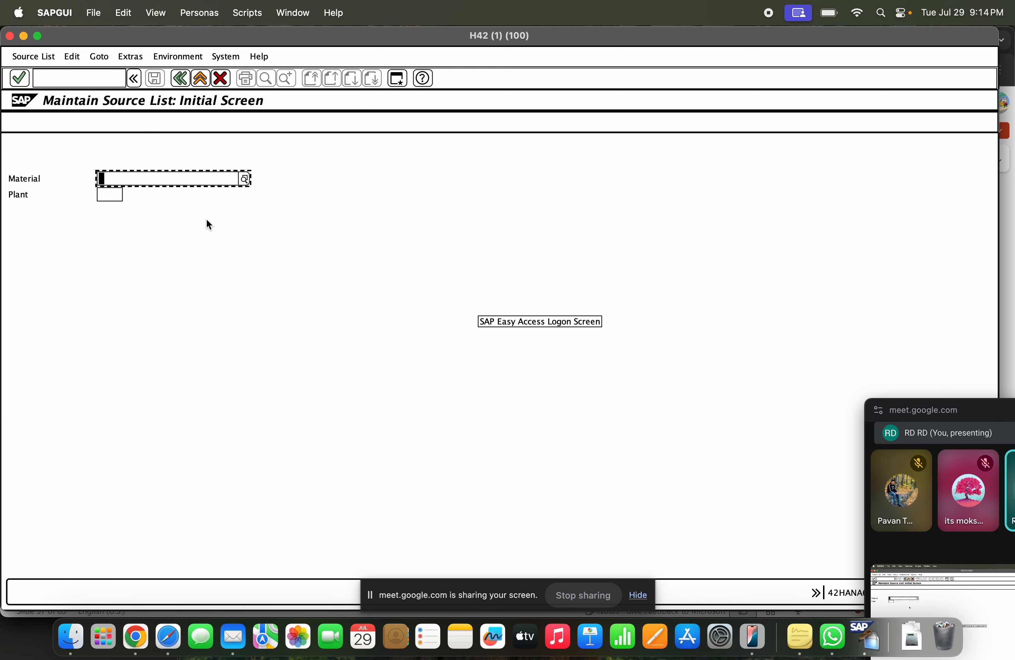
{"action": "left_click", "coordinate": [110, 194]}
{"action": "left_click", "coordinate": [113, 182]}
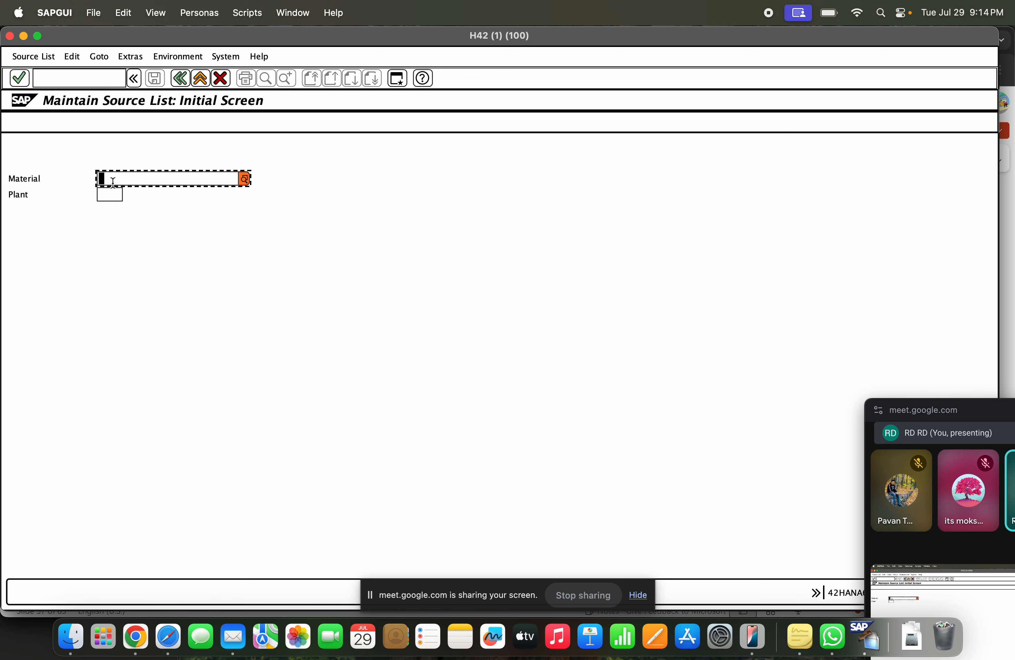
Step: Open the MM60 materials list in a new session and run it for plant GCEM
{"action": "left_click", "coordinate": [72, 78]}
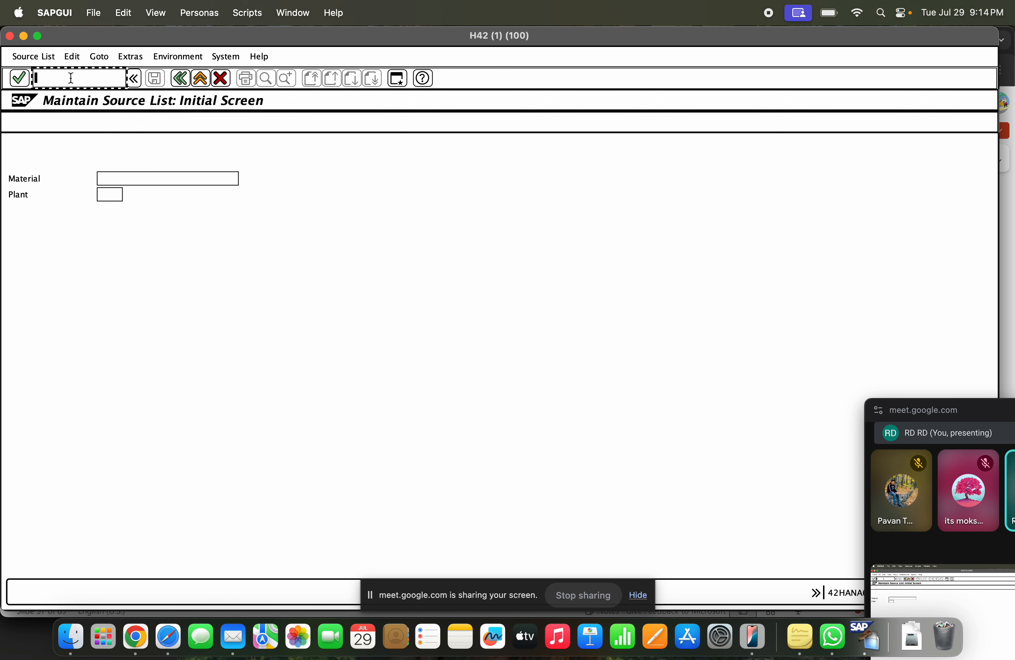
{"action": "type", "text": "/omm60"}
{"action": "key", "text": "Return"}
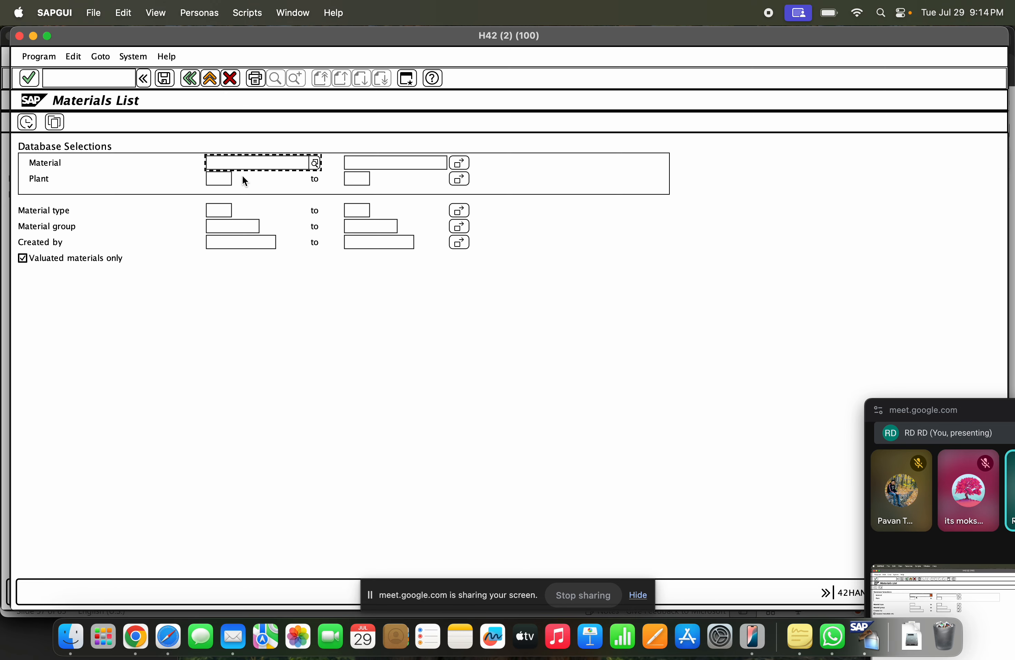
{"action": "left_click", "coordinate": [220, 179]}
{"action": "left_click", "coordinate": [219, 179]}
{"action": "left_click", "coordinate": [230, 213]}
{"action": "left_click", "coordinate": [27, 123]}
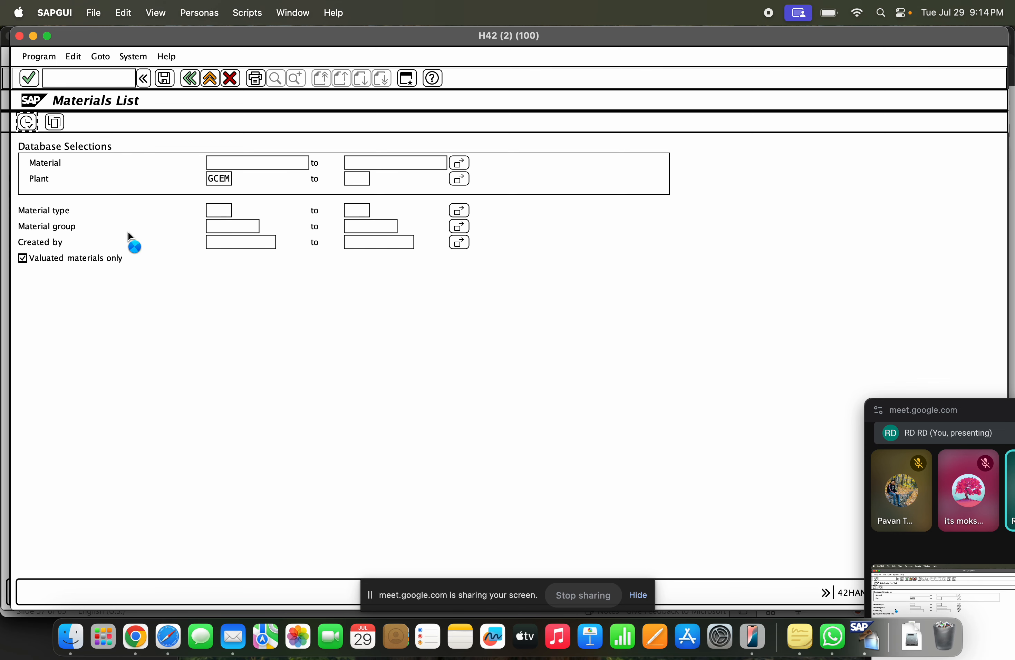
Step: Copy the URANIUM material number from the list and minimise the materials list session
{"action": "left_click", "coordinate": [40, 170]}
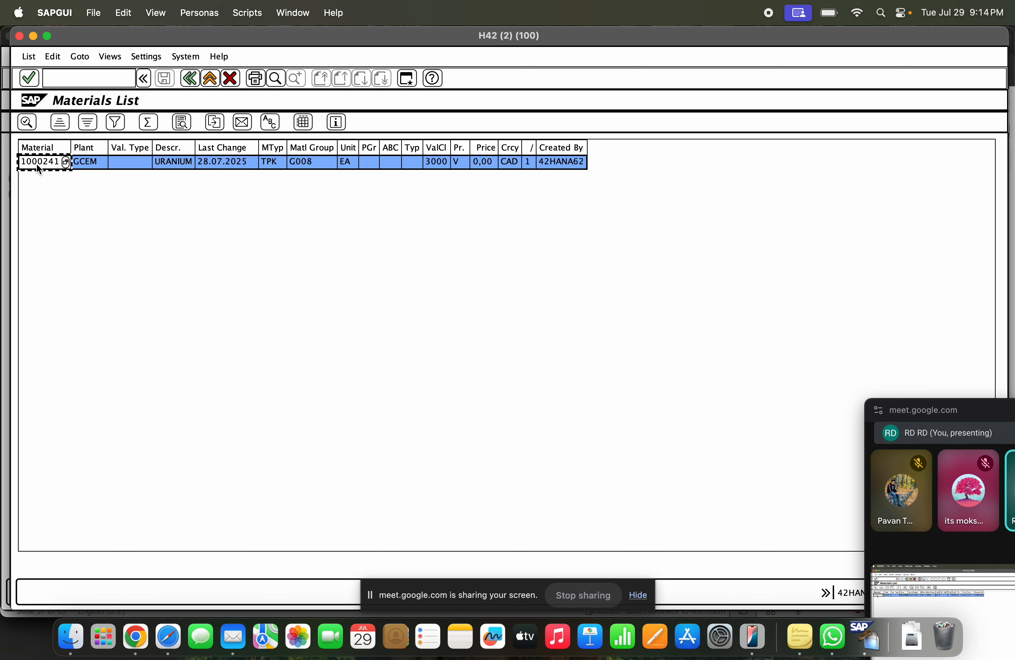
{"action": "key", "text": "super+y"}
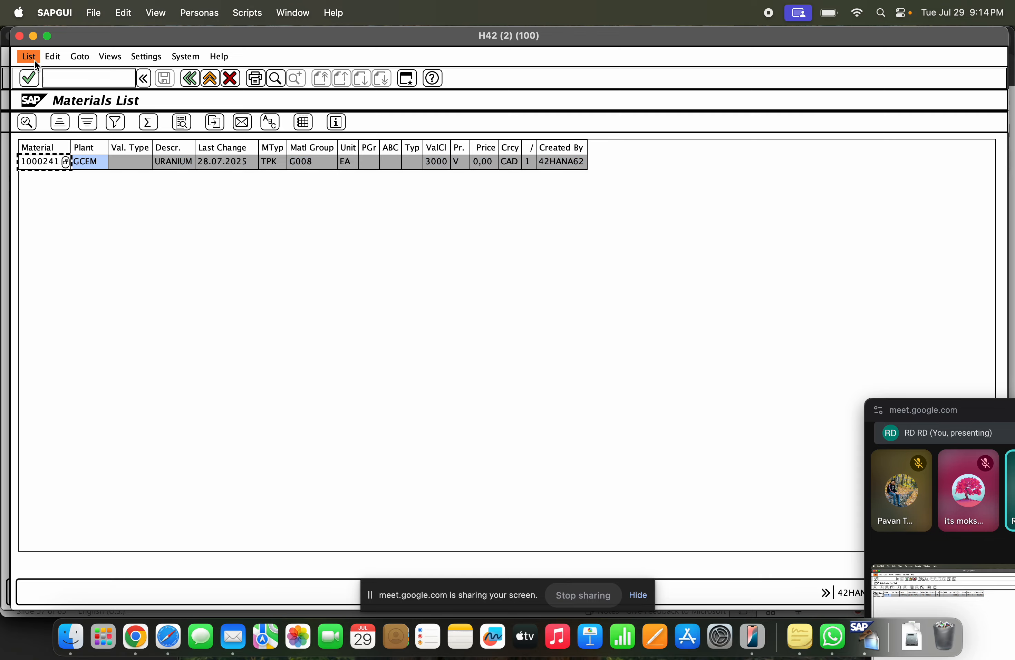
{"action": "left_click", "coordinate": [34, 35]}
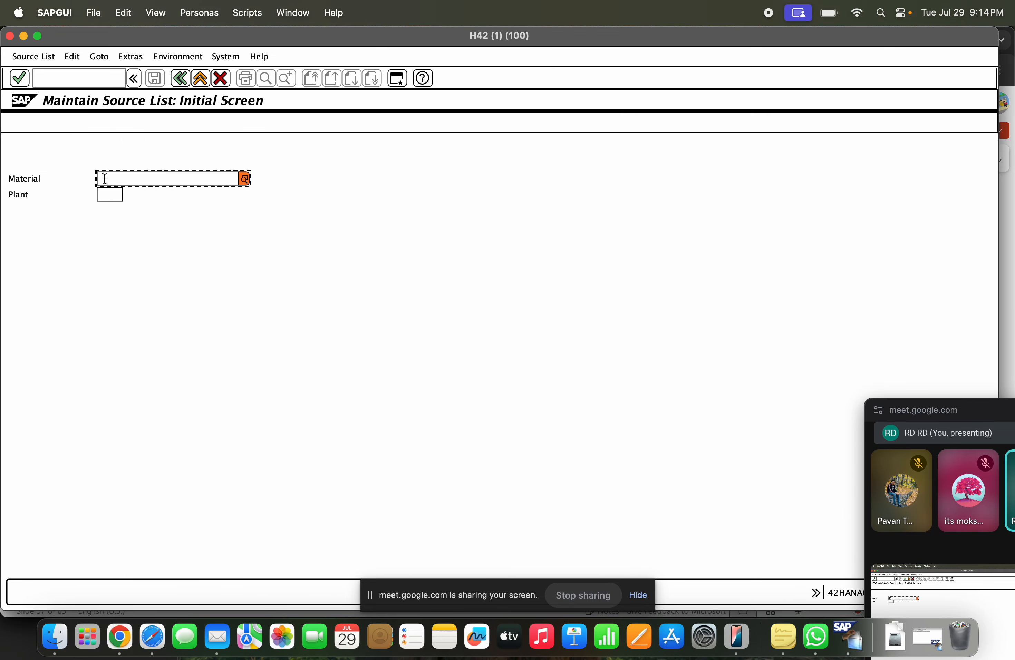
Step: Open the source list overview for material 1000241 in plant GCEM
{"action": "type", "text": "1000241"}
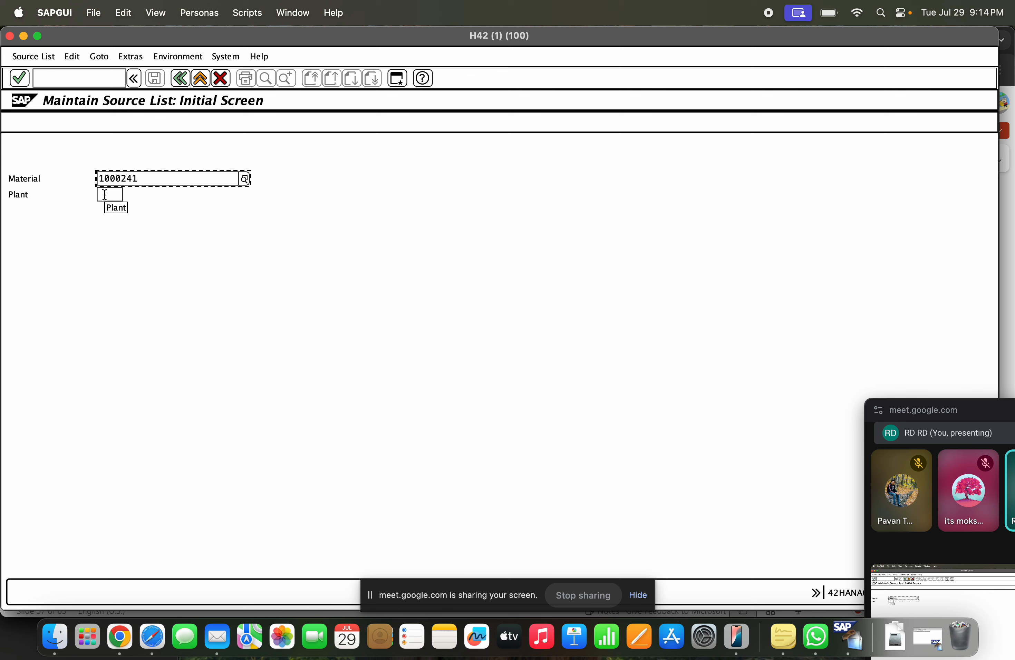
{"action": "left_click", "coordinate": [103, 195]}
{"action": "type", "text": "GCEM"}
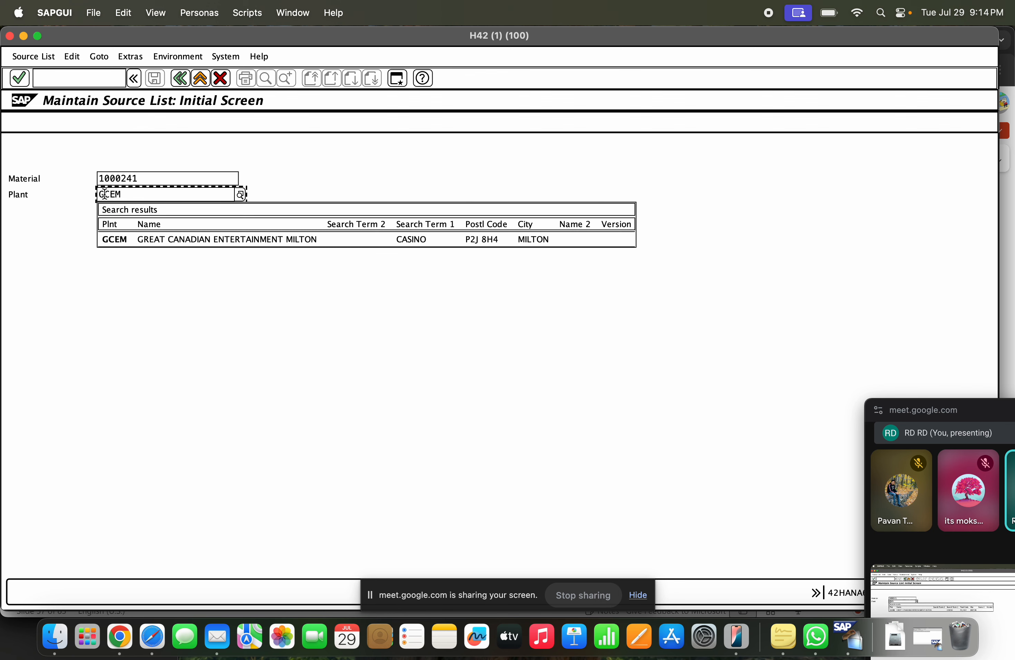
{"action": "left_click", "coordinate": [239, 238]}
{"action": "key", "text": "Return"}
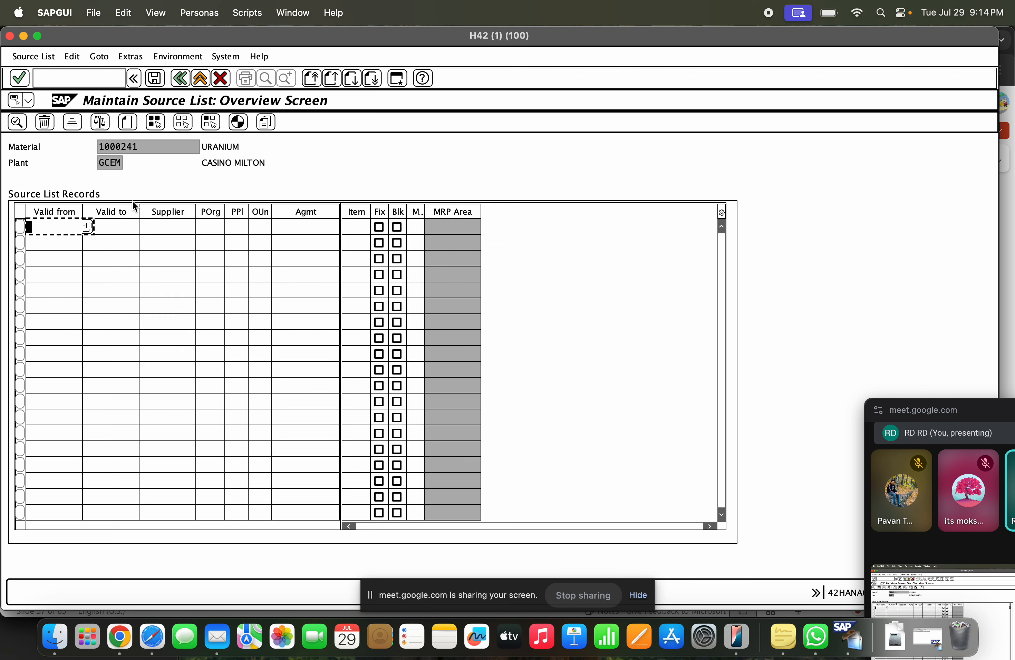
Step: Set the valid-from date of the first source list record to 29.07.2025 using the calendar
{"action": "key", "text": "Tab"}
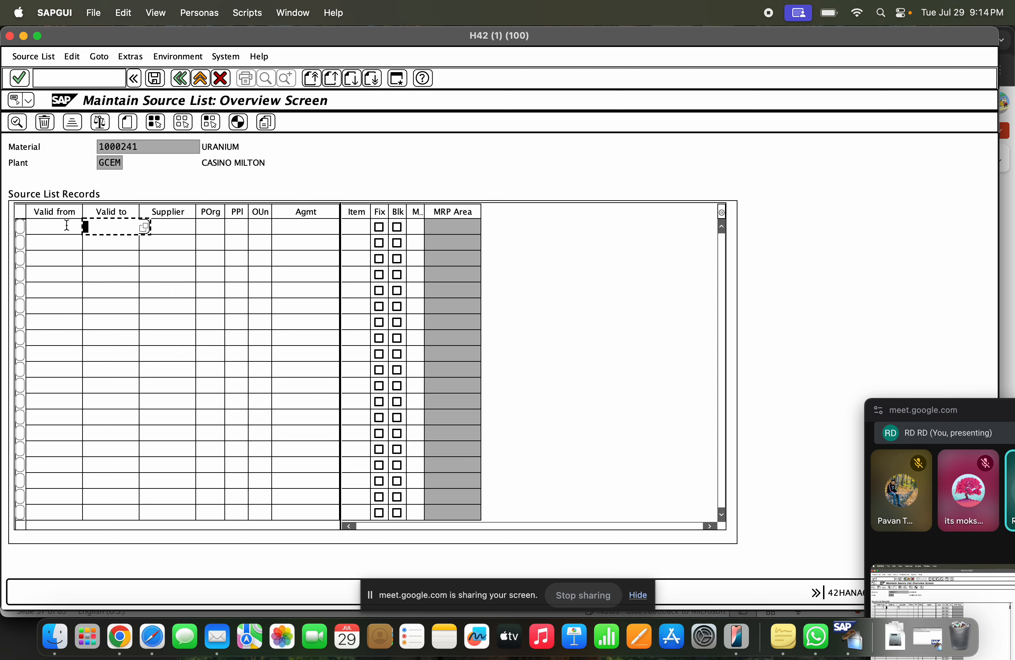
{"action": "left_click", "coordinate": [58, 223]}
{"action": "left_click", "coordinate": [107, 223]}
{"action": "left_click", "coordinate": [55, 224]}
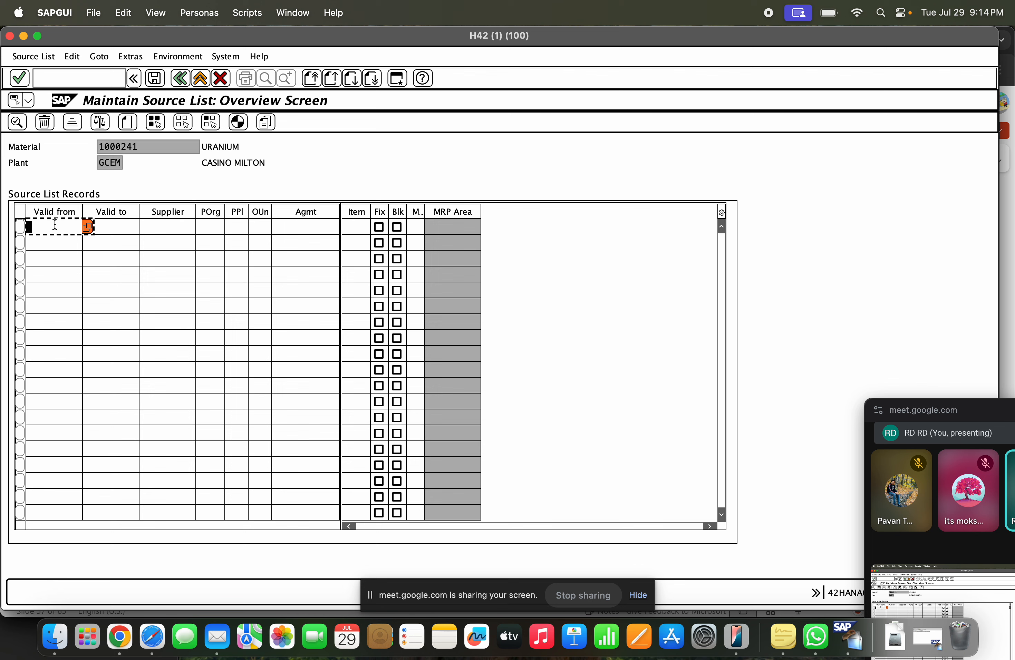
{"action": "left_click", "coordinate": [103, 227]}
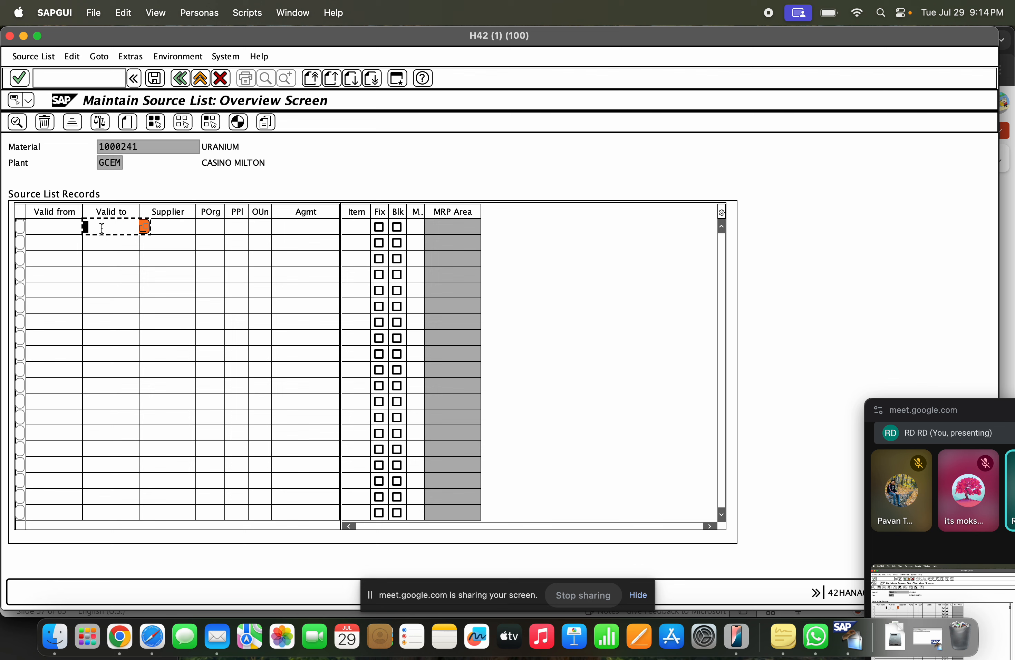
{"action": "left_click", "coordinate": [76, 224]}
{"action": "left_click", "coordinate": [90, 228]}
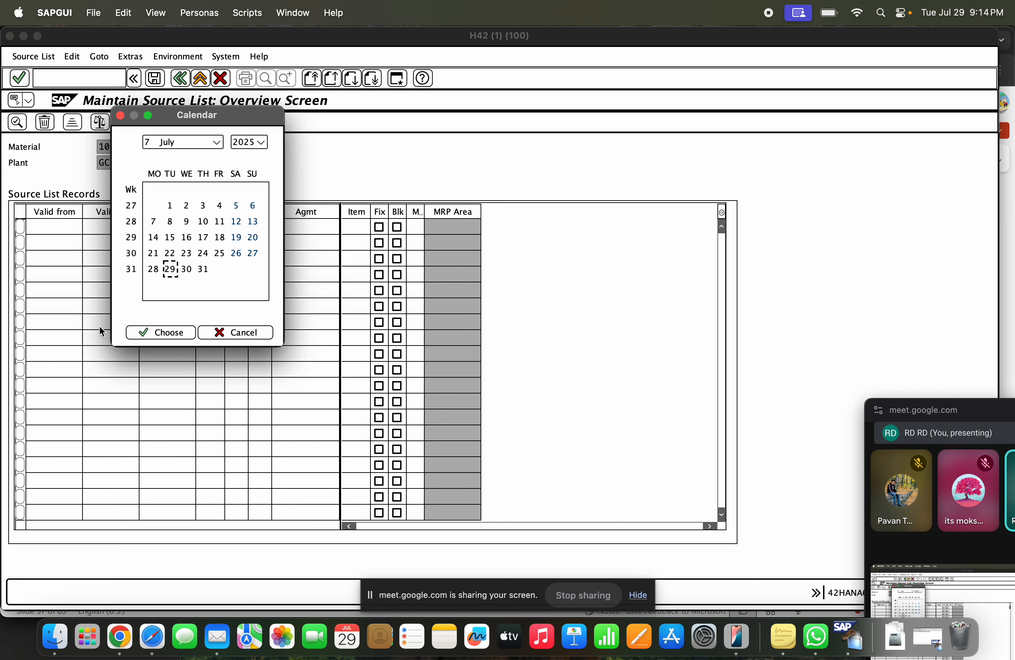
{"action": "double_click", "coordinate": [168, 269]}
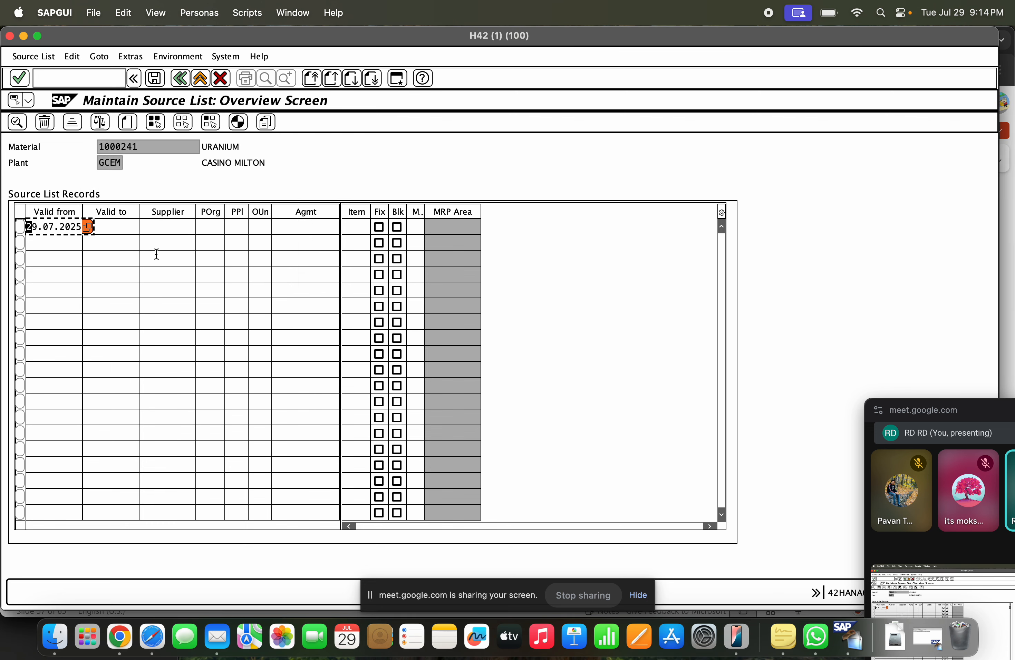
Step: Set the valid-to date of the first source list record to 29.07.2029
{"action": "left_click", "coordinate": [138, 228]}
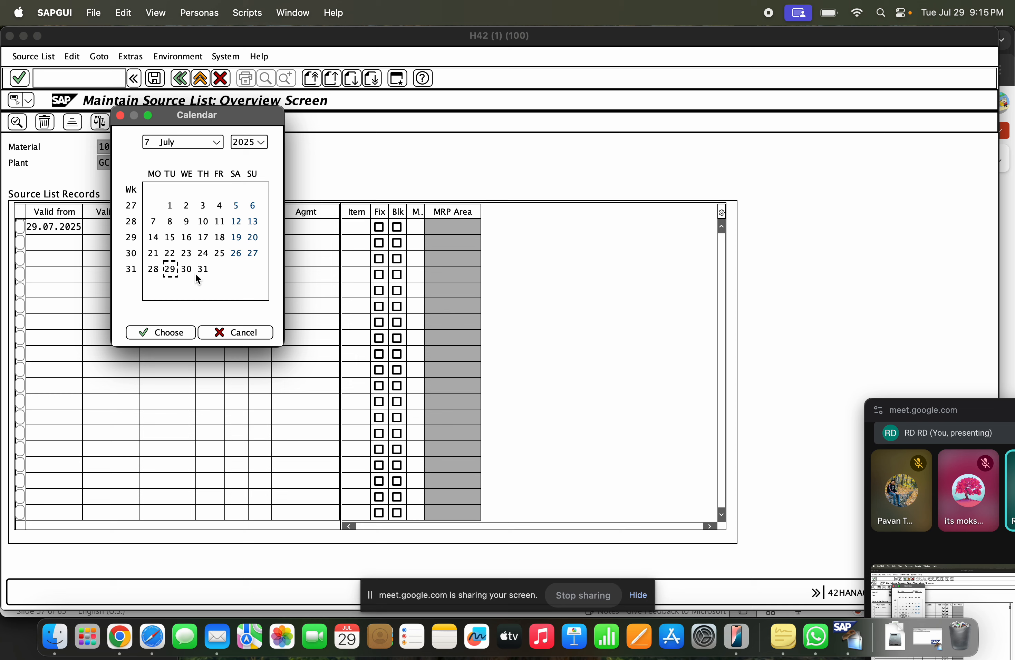
{"action": "double_click", "coordinate": [170, 269]}
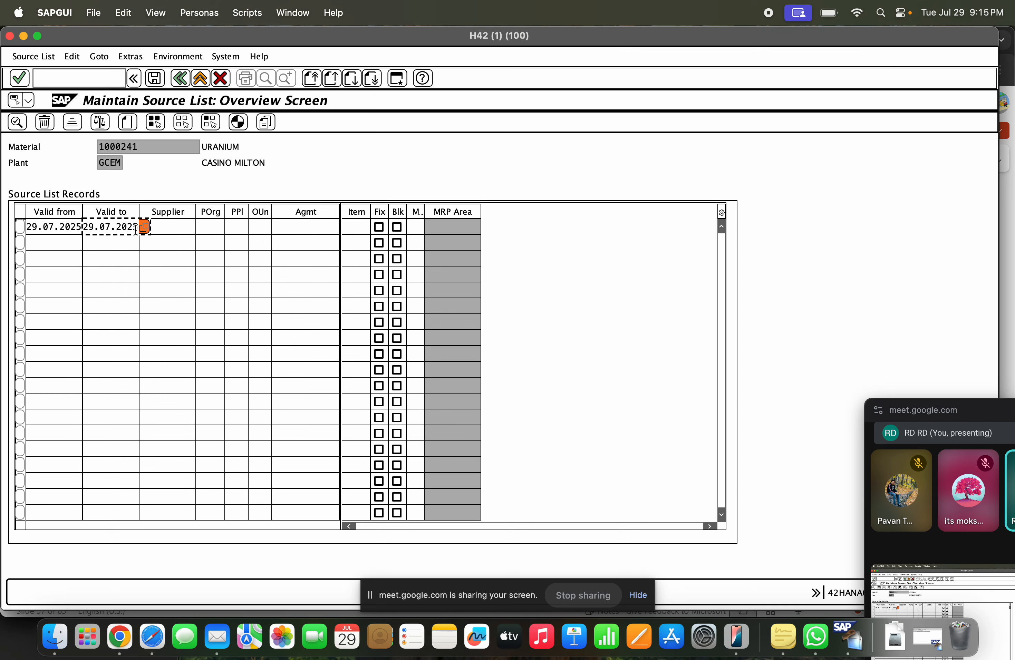
{"action": "key", "text": "BackSpace"}
{"action": "type", "text": "9"}
Step: Search for the record's supplier with the E: Suppliers: Purchasing search help, restricted to purchasing organization GCEM
{"action": "left_click", "coordinate": [170, 231]}
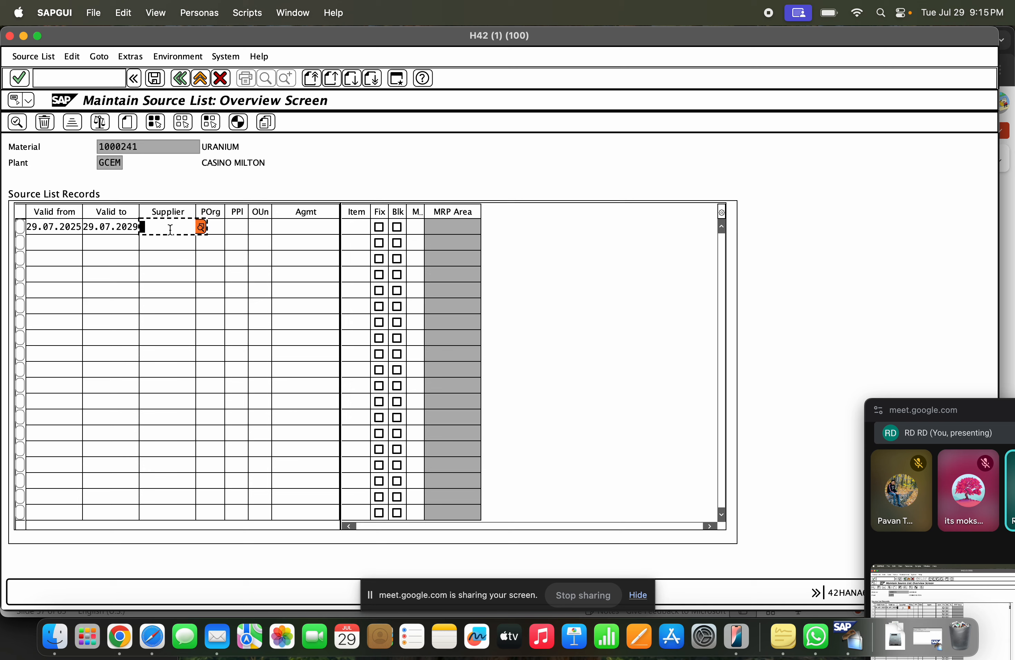
{"action": "left_click", "coordinate": [201, 227]}
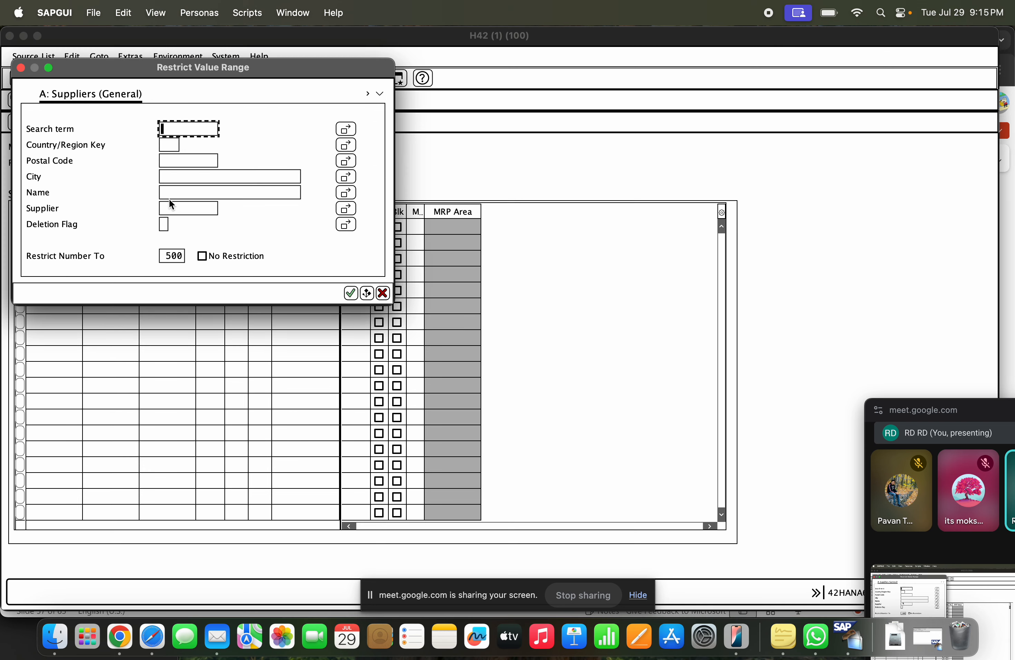
{"action": "left_click", "coordinate": [379, 92]}
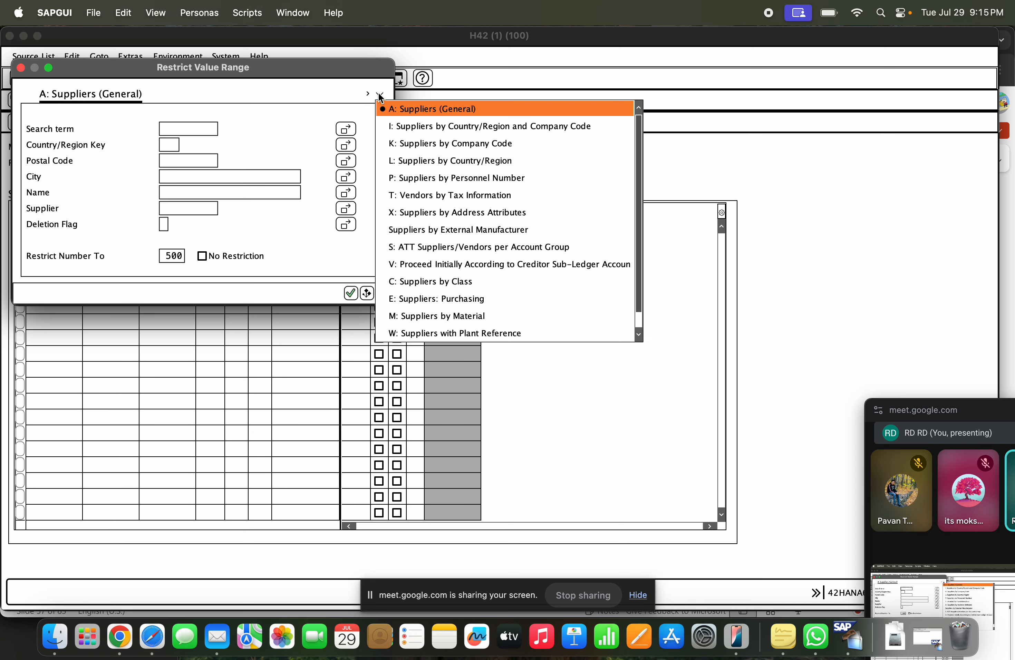
{"action": "left_click", "coordinate": [454, 300]}
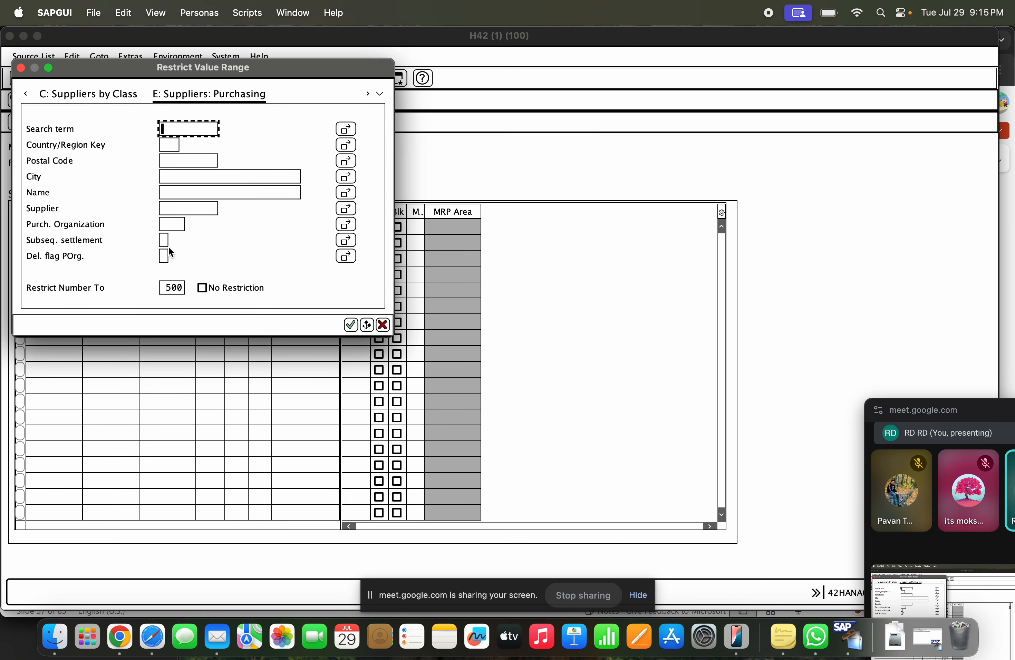
{"action": "left_click", "coordinate": [164, 240]}
{"action": "left_click", "coordinate": [168, 225]}
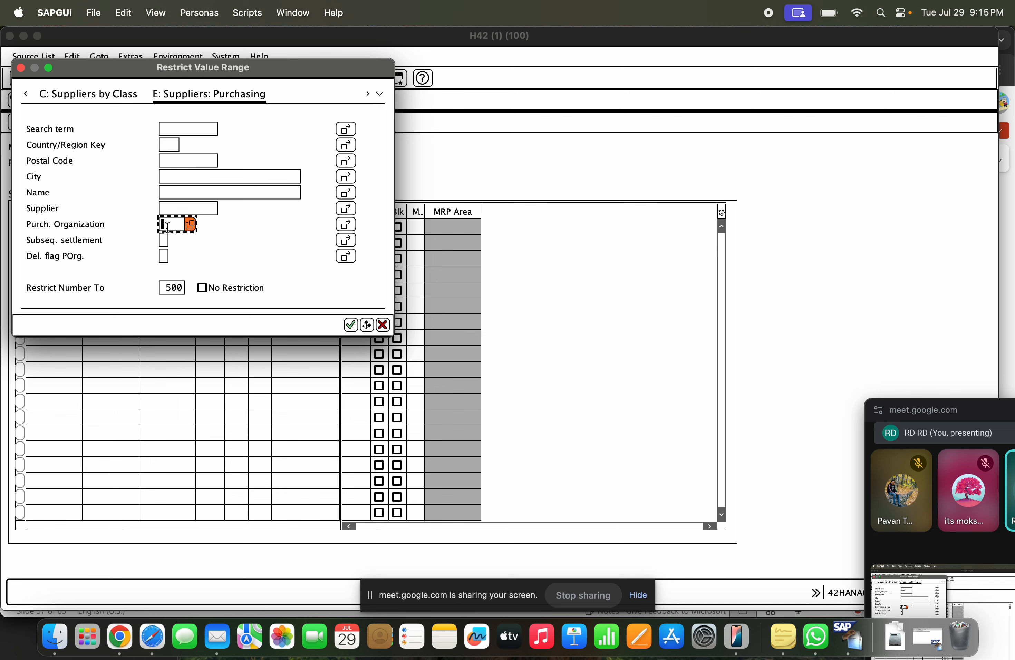
{"action": "type", "text": "GCEM"}
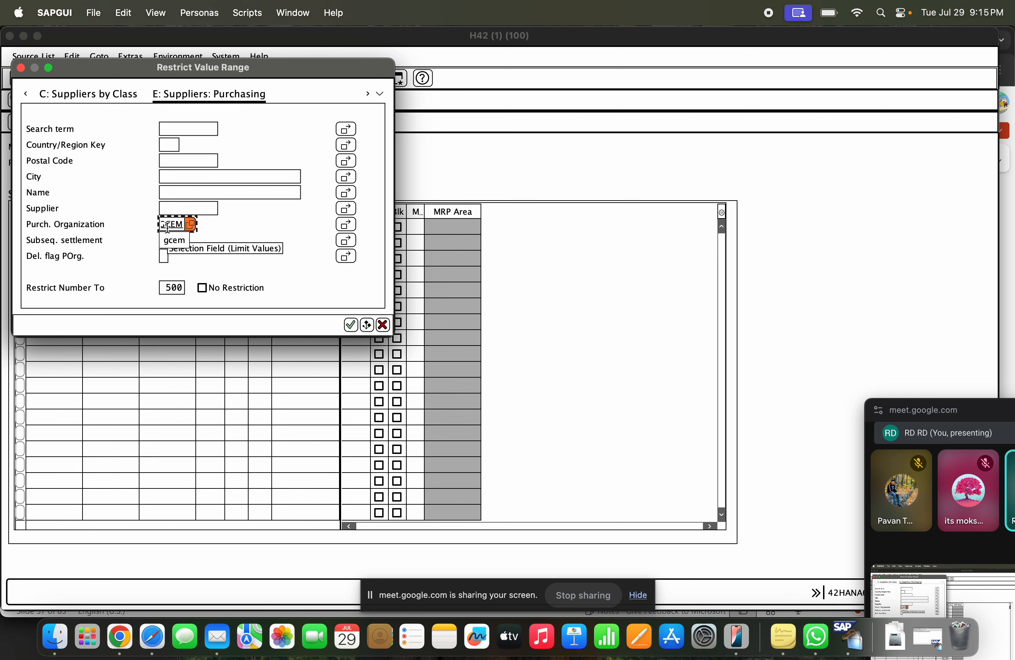
{"action": "key", "text": "Return"}
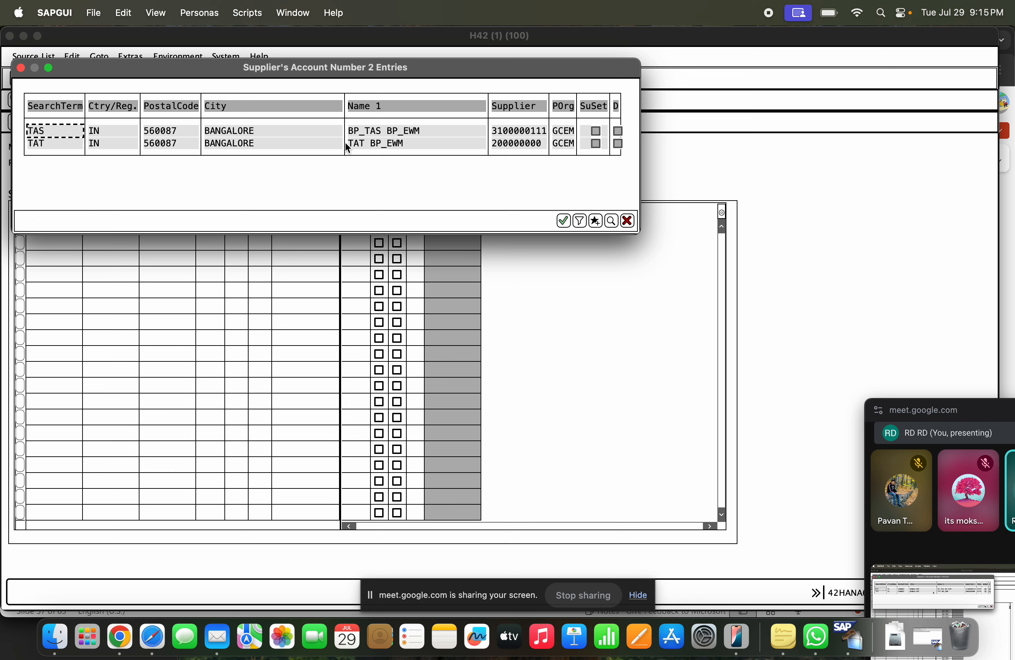
Step: Assign the supplier BP_TAS BP_EWM to the first source list record and go to its purchasing organization field
{"action": "left_click", "coordinate": [508, 130]}
{"action": "double_click", "coordinate": [509, 129]}
{"action": "left_click", "coordinate": [221, 227]}
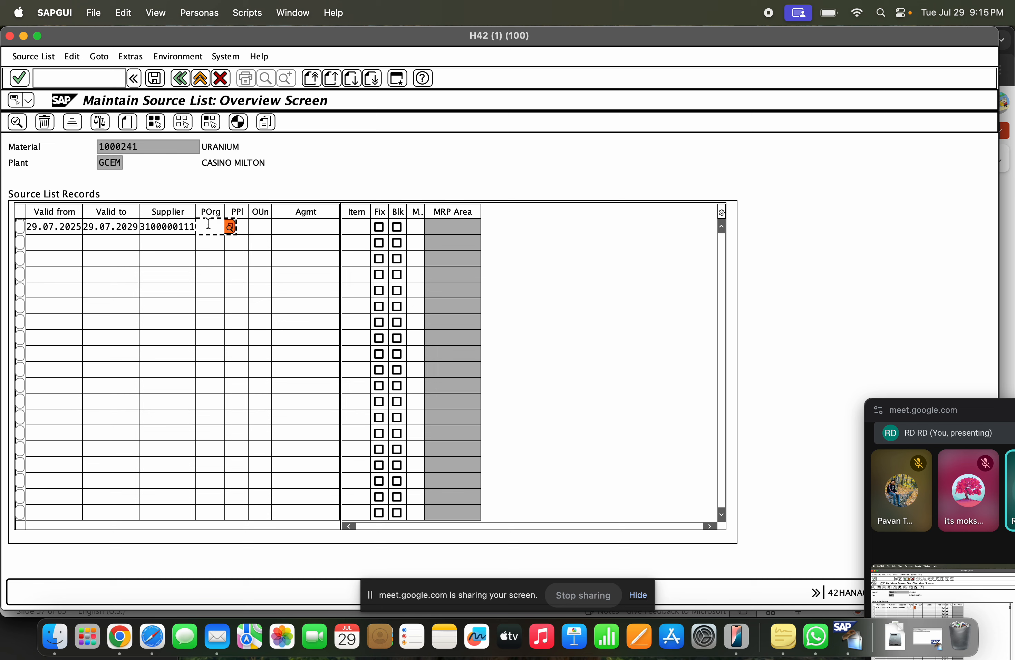
Step: Set the purchasing organization of the first source list record to GCEM
{"action": "type", "text": "GC"}
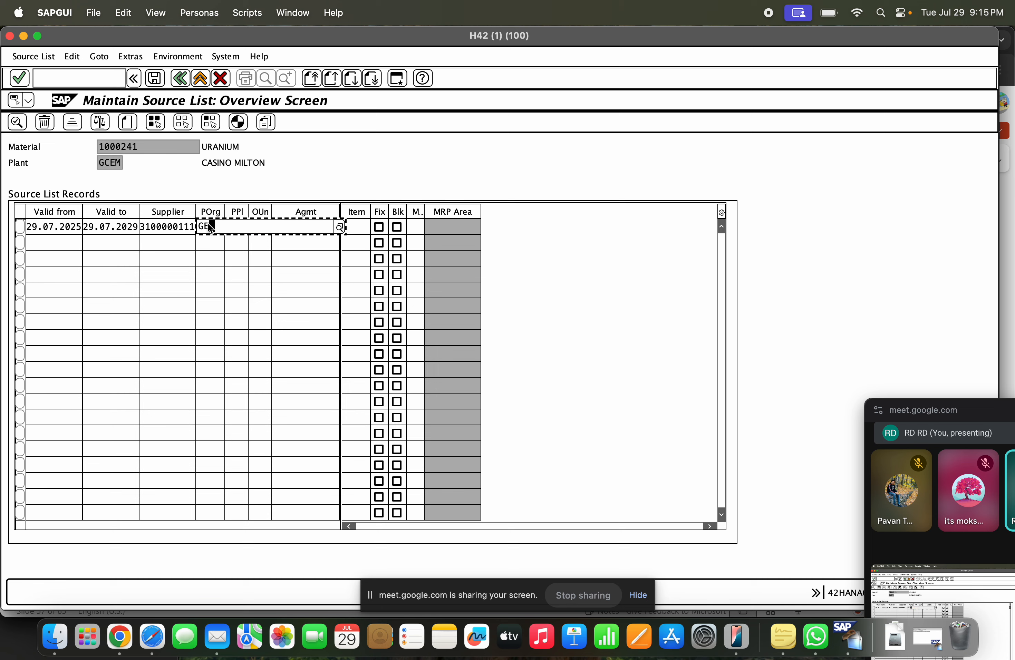
{"action": "type", "text": "EM"}
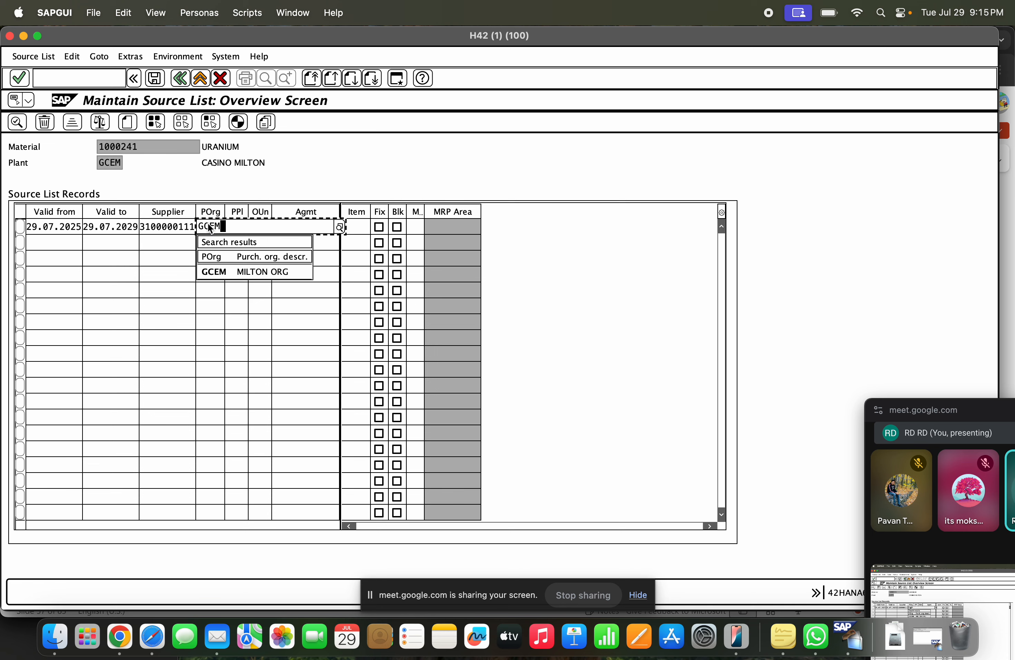
{"action": "left_click", "coordinate": [221, 272]}
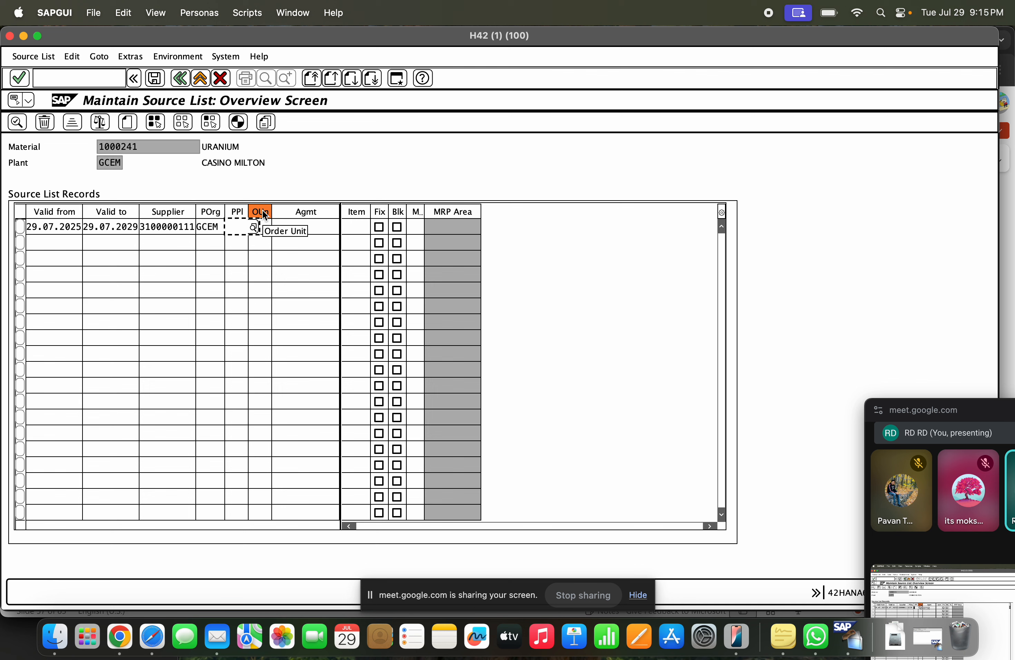
Step: Examine the agreement, agreement item and MRP area fields of the first source list record
{"action": "left_click", "coordinate": [289, 221]}
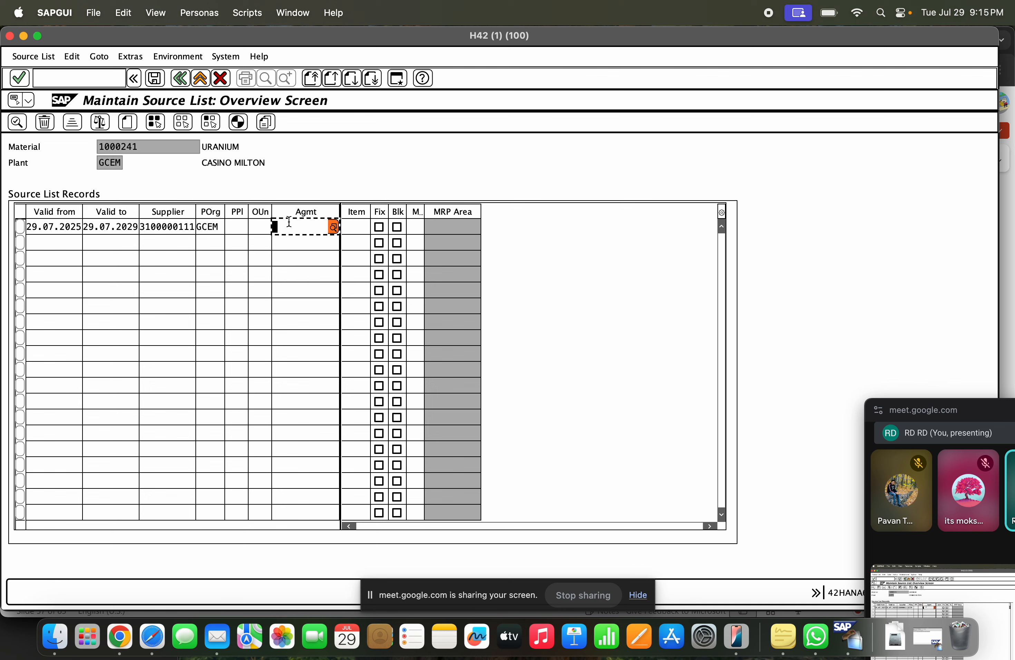
{"action": "left_click", "coordinate": [353, 227]}
{"action": "left_click", "coordinate": [311, 226]}
{"action": "left_click", "coordinate": [345, 226]}
{"action": "left_click", "coordinate": [320, 227]}
{"action": "left_click", "coordinate": [347, 228]}
{"action": "left_click", "coordinate": [320, 227]}
{"action": "left_click", "coordinate": [348, 227]}
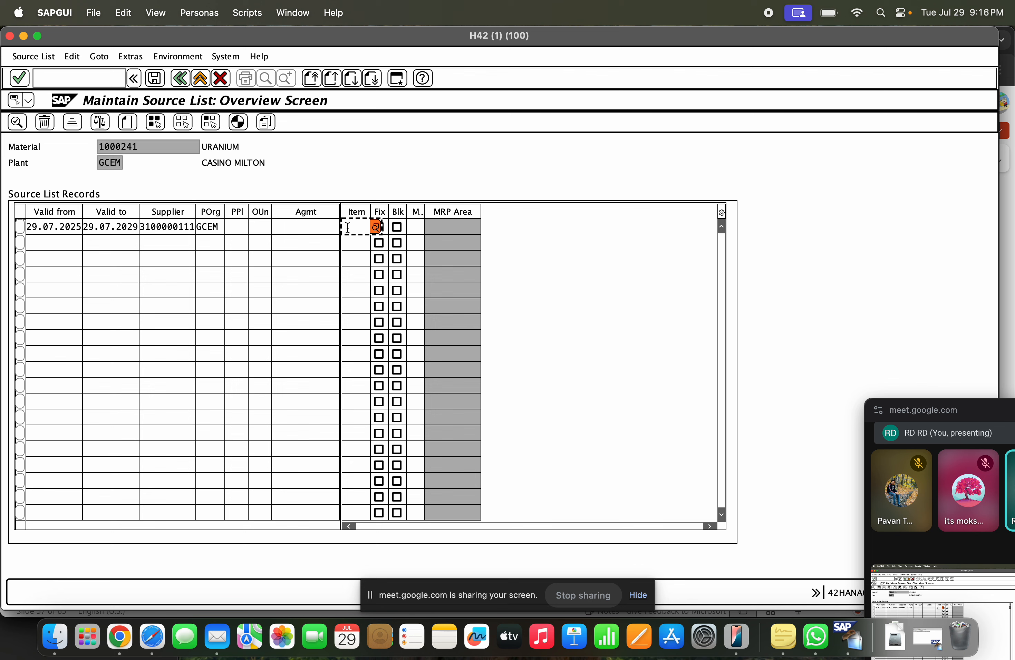
{"action": "left_click", "coordinate": [474, 227]}
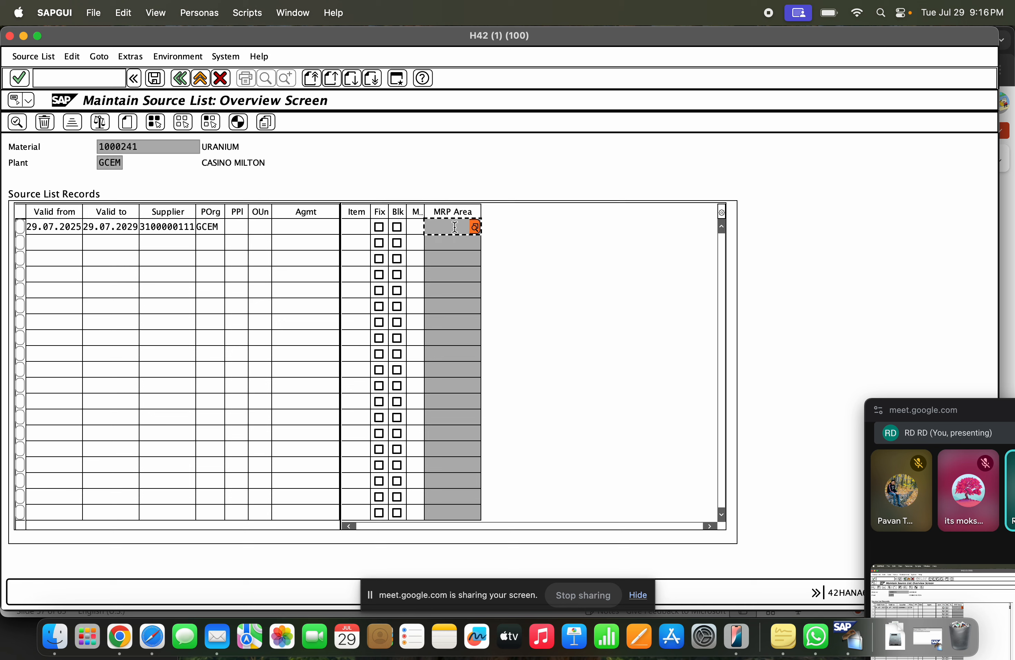
Step: Try out the fixed and blocked indicators on the first source list record, leaving both cleared
{"action": "left_click", "coordinate": [382, 227]}
{"action": "left_click", "coordinate": [171, 227]}
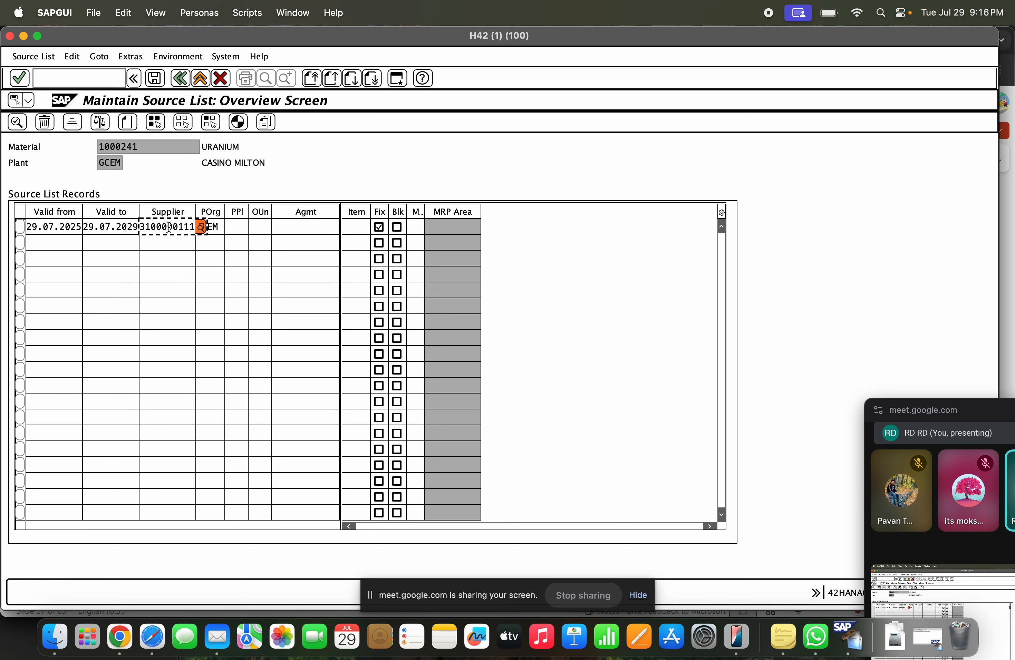
{"action": "left_click", "coordinate": [379, 229]}
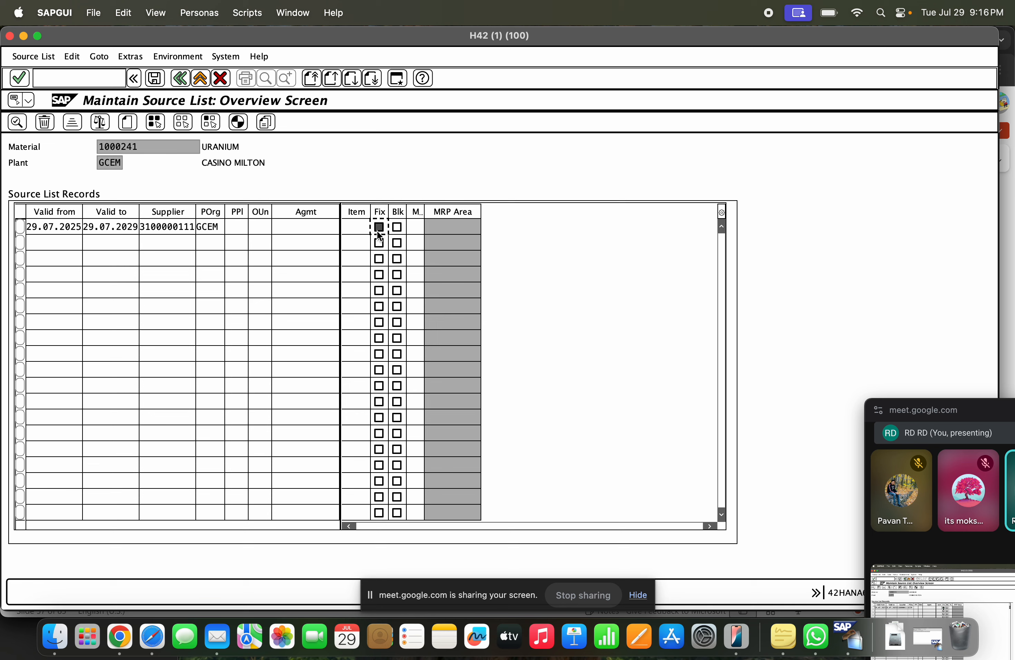
{"action": "left_click", "coordinate": [398, 227]}
{"action": "left_click", "coordinate": [177, 227]}
{"action": "left_click", "coordinate": [398, 228]}
{"action": "left_click", "coordinate": [377, 231]}
Step: Review the possible values for source list usage in materials planning without choosing one for the first record
{"action": "left_click", "coordinate": [422, 223]}
{"action": "left_click", "coordinate": [429, 228]}
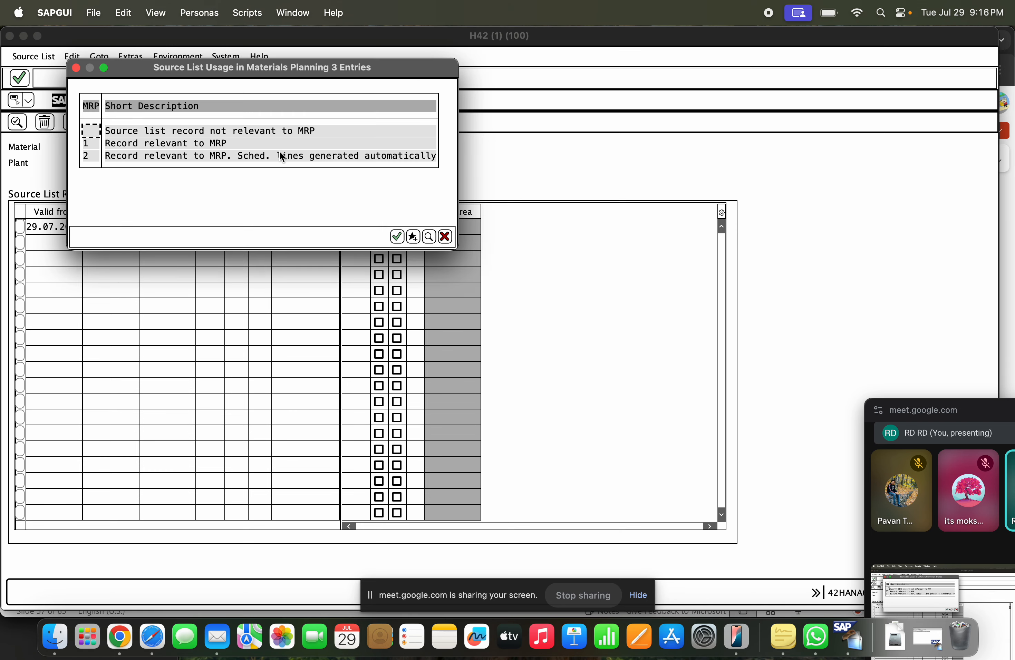
{"action": "left_click", "coordinate": [448, 238]}
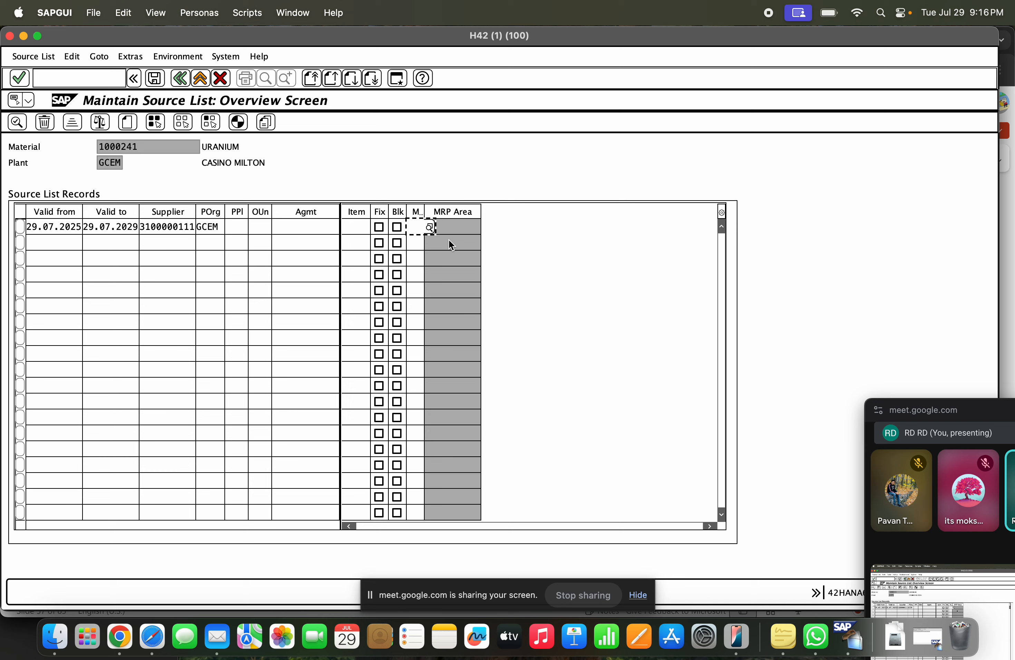
{"action": "left_click", "coordinate": [430, 228]}
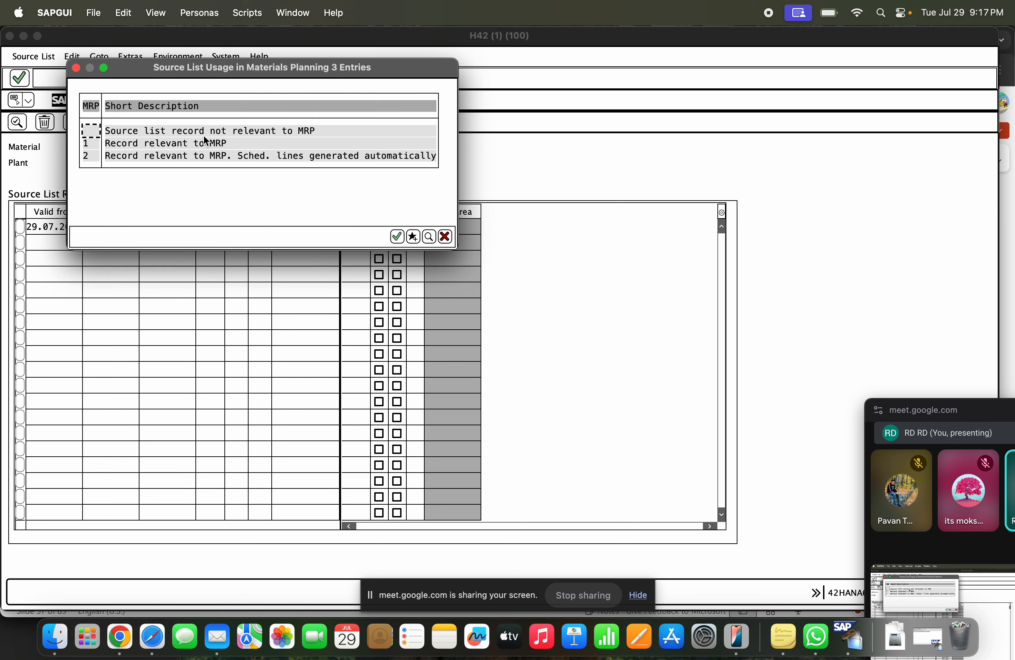
{"action": "left_click", "coordinate": [446, 238]}
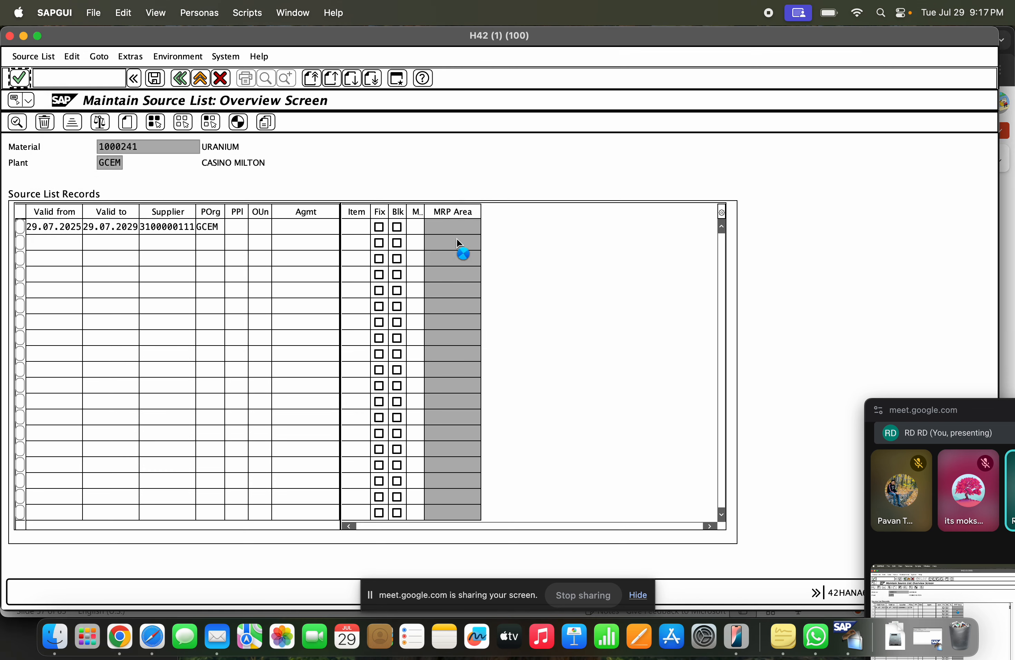
Step: Mark the first record's supplier as fixed source, clear the indicator again and revisit the record's validity dates
{"action": "left_click", "coordinate": [55, 240]}
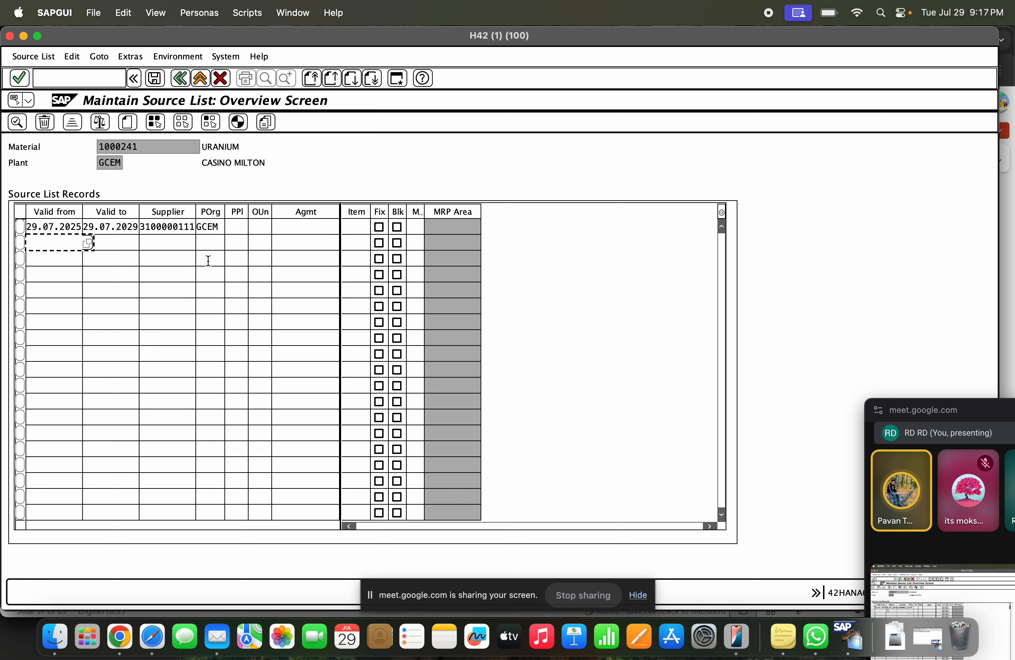
{"action": "left_click", "coordinate": [385, 227]}
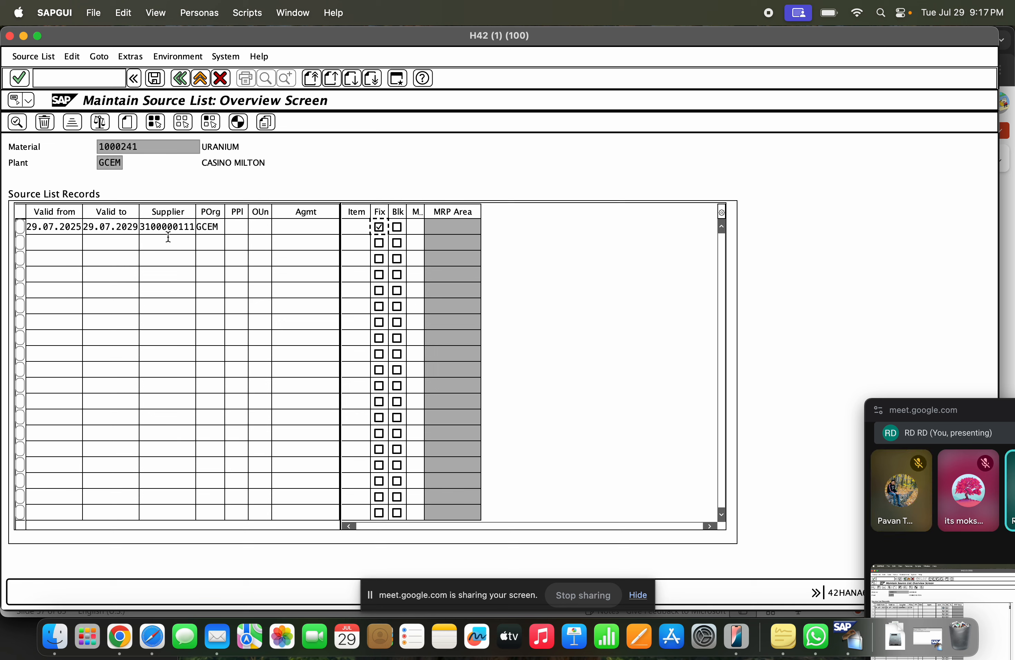
{"action": "left_click", "coordinate": [184, 232]}
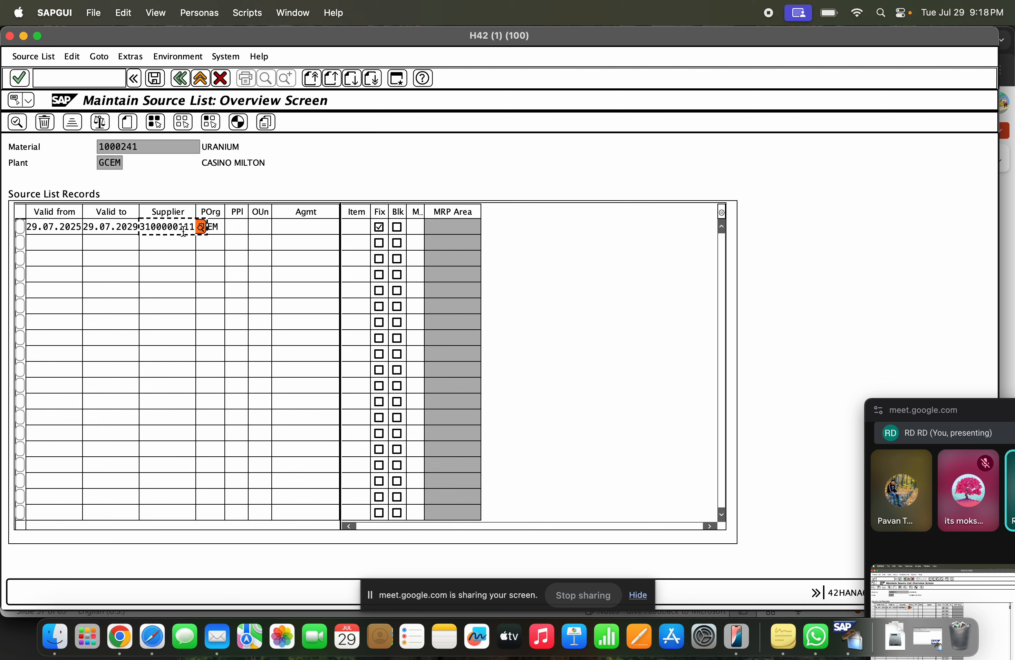
{"action": "left_click", "coordinate": [379, 227]}
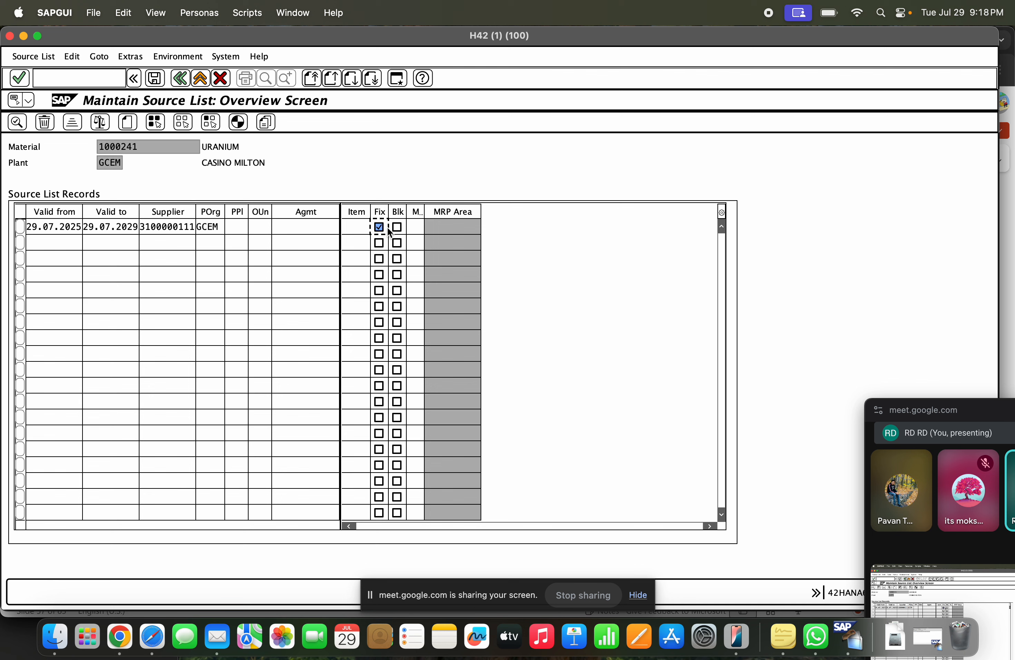
{"action": "left_click", "coordinate": [150, 223]}
{"action": "left_click", "coordinate": [142, 146]}
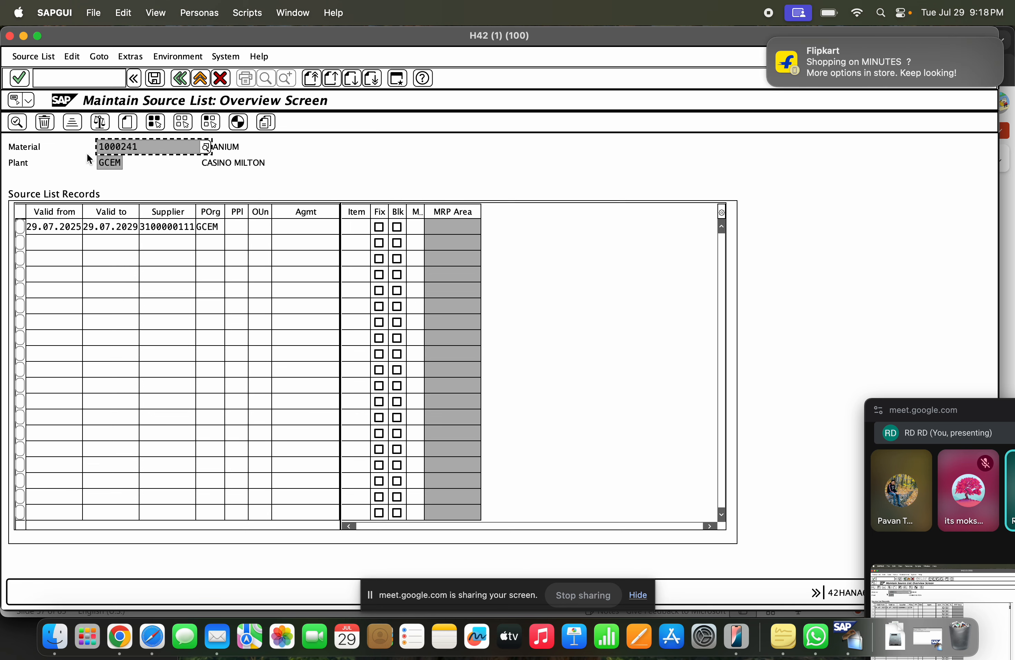
{"action": "left_click", "coordinate": [57, 223]}
{"action": "left_click", "coordinate": [113, 226]}
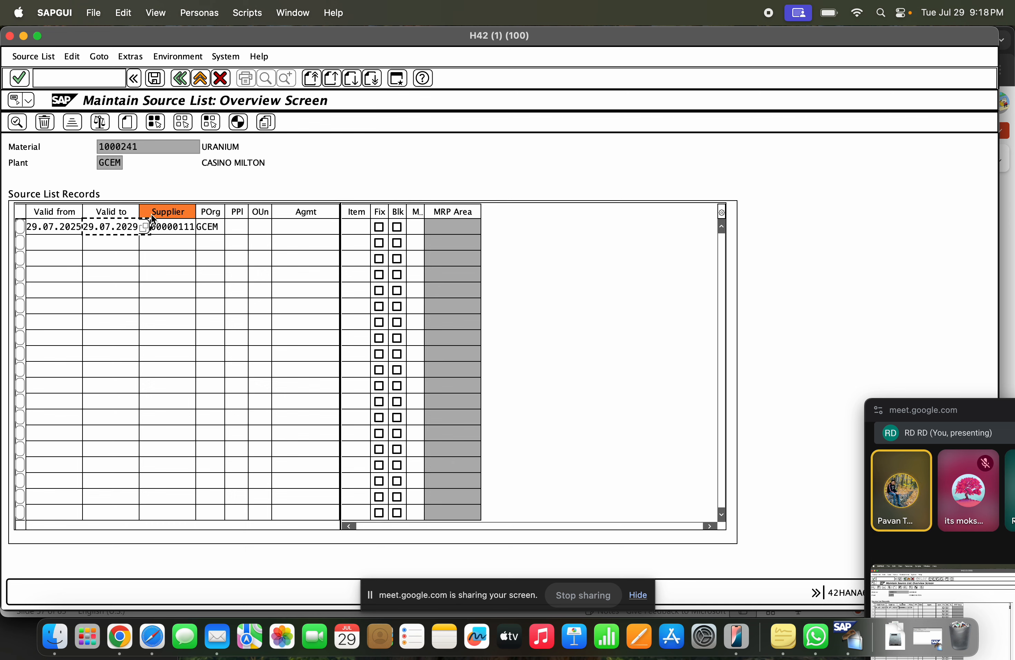
Step: Give the second source list record a validity from 29.07.2025 to 29.07.2027
{"action": "left_click", "coordinate": [68, 242]}
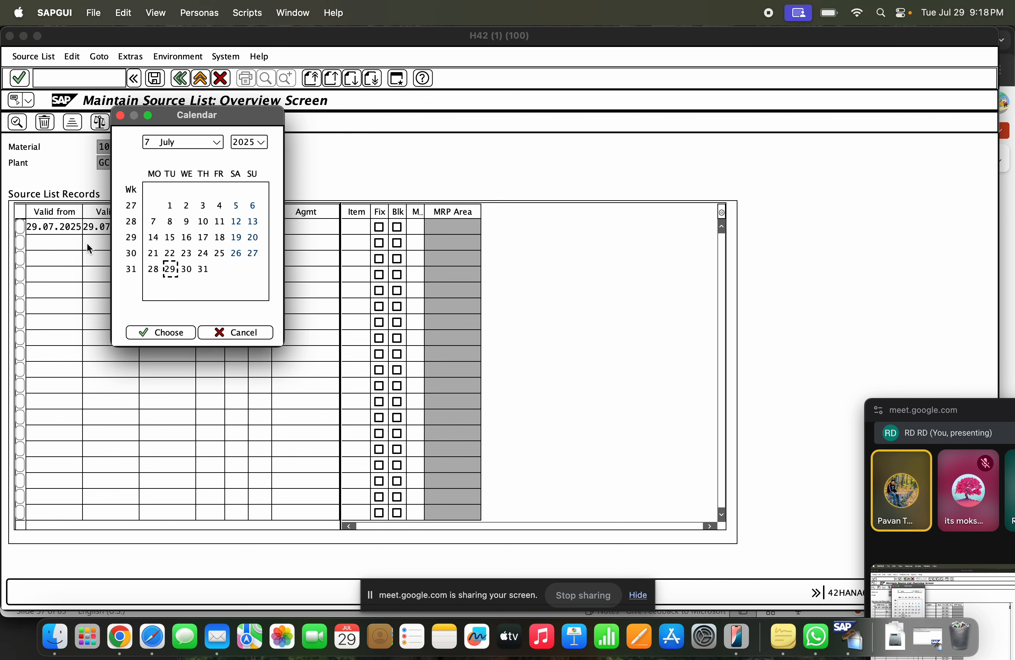
{"action": "double_click", "coordinate": [166, 269]}
{"action": "left_click", "coordinate": [122, 246]}
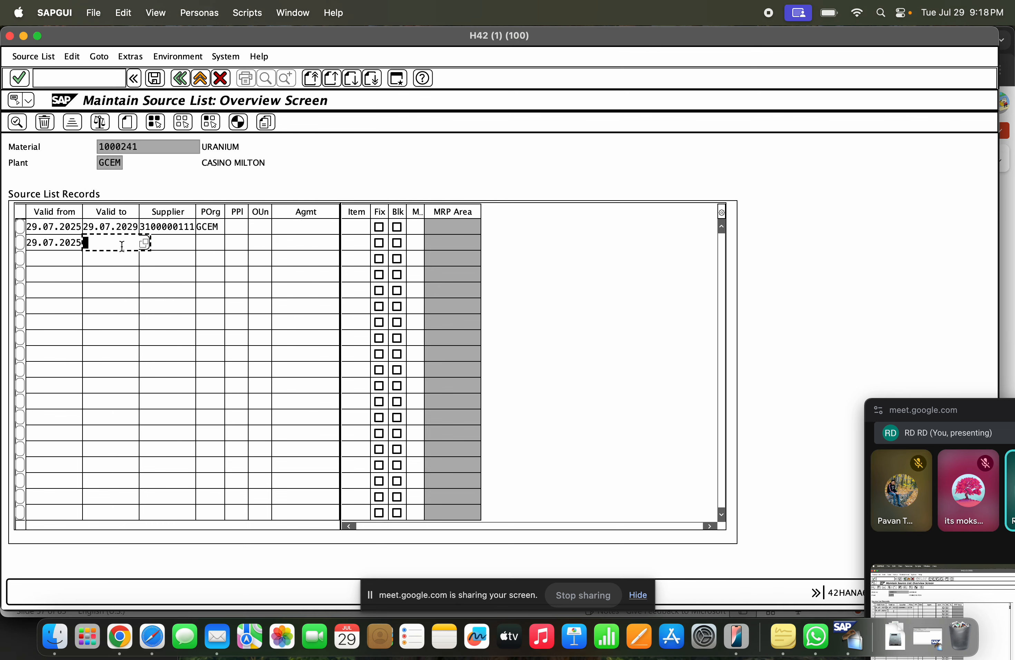
{"action": "left_click", "coordinate": [144, 243]}
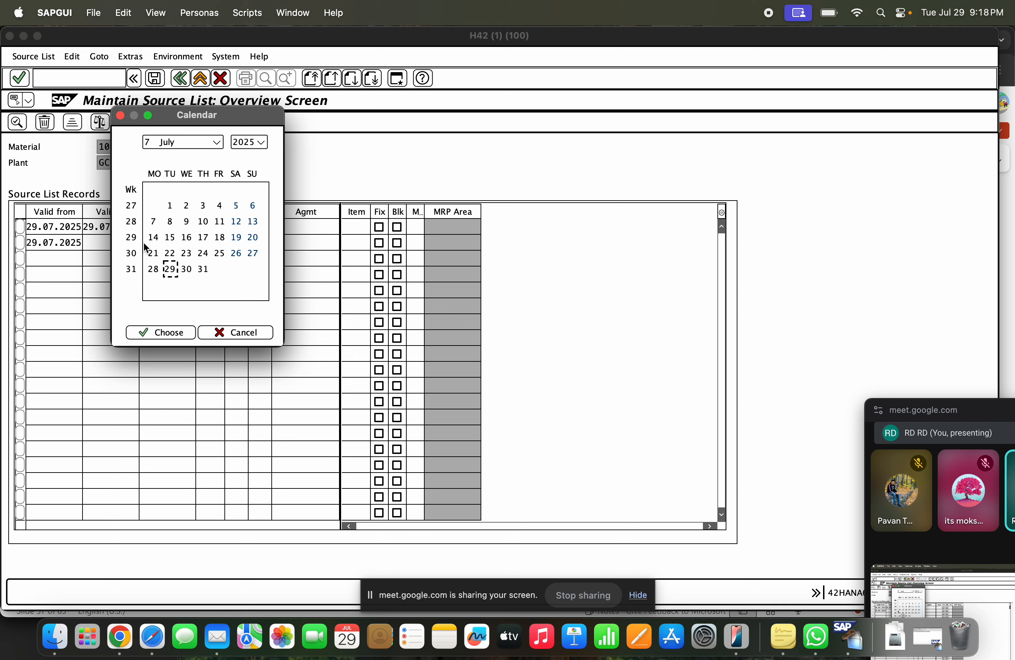
{"action": "double_click", "coordinate": [166, 269]}
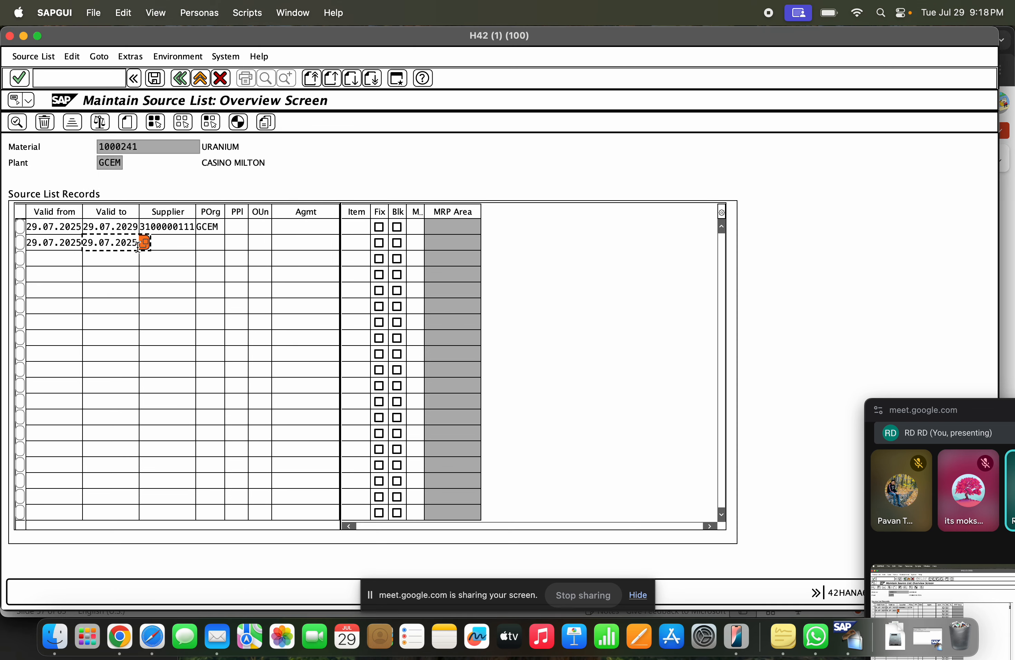
{"action": "type", "text": "3"}
{"action": "type", "text": "7"}
Step: Search for suppliers in purchasing organization GCEM and assign TAT BP_EWM to the second source list record
{"action": "left_click", "coordinate": [179, 243]}
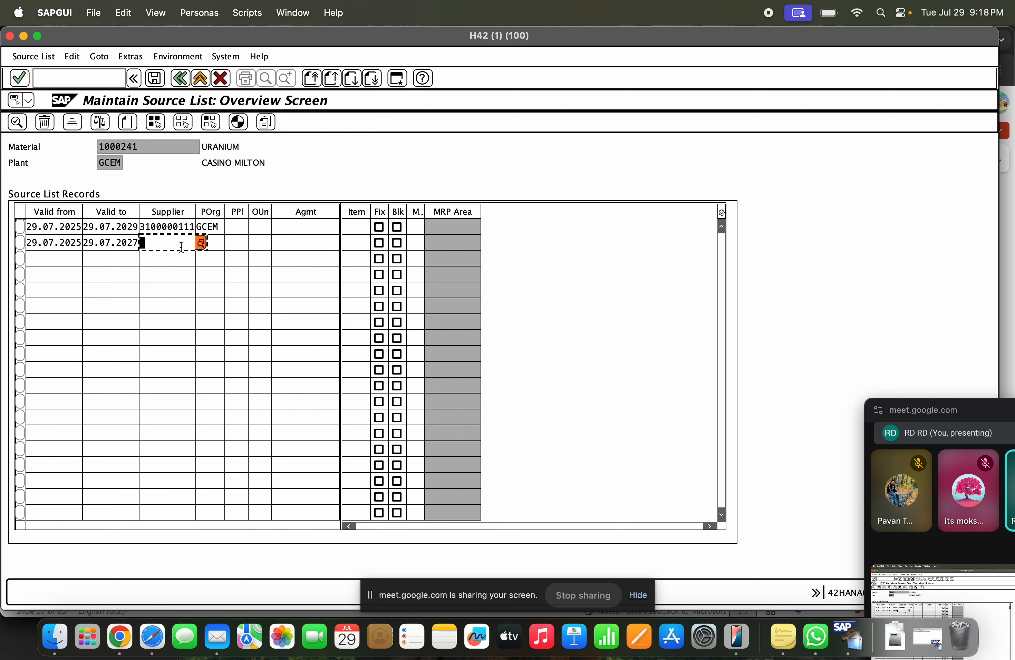
{"action": "left_click", "coordinate": [201, 243]}
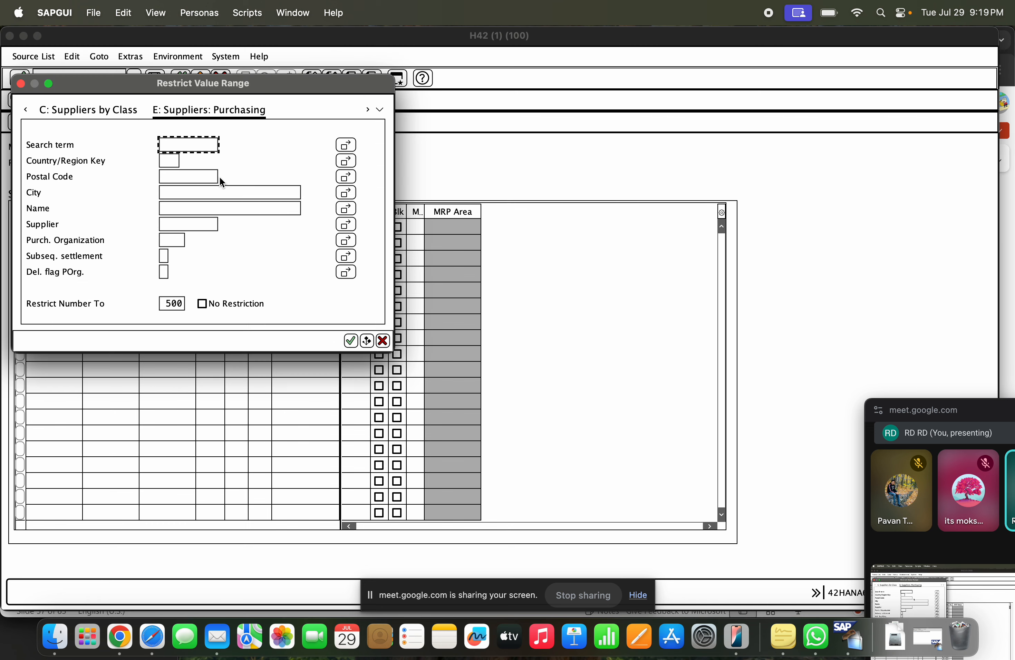
{"action": "left_click", "coordinate": [176, 245]}
{"action": "type", "text": "GCEM"}
{"action": "key", "text": "Return"}
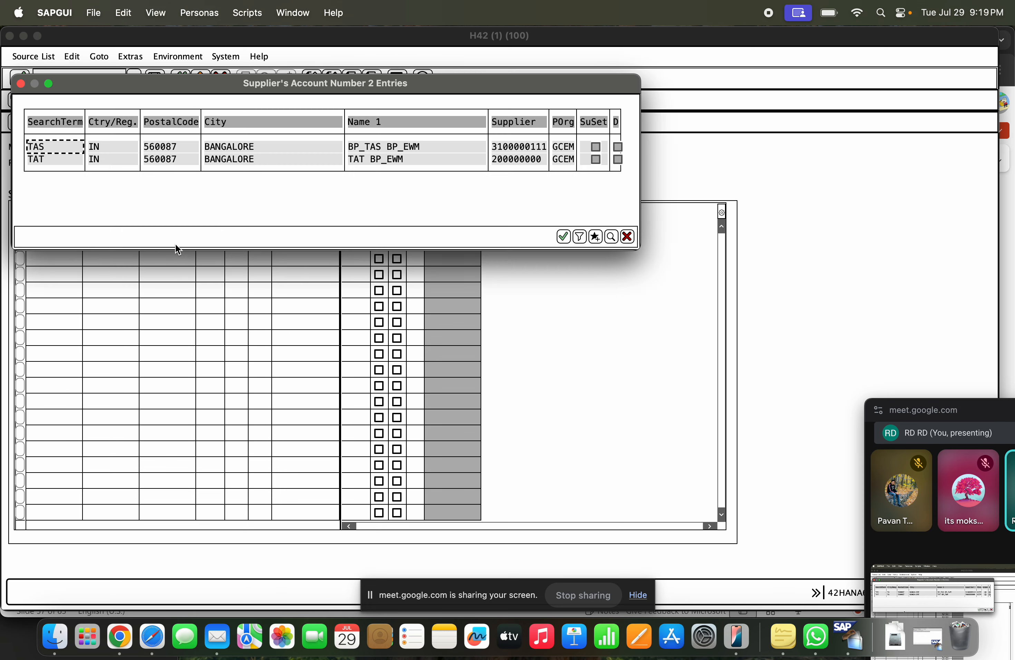
{"action": "left_click", "coordinate": [375, 161]}
{"action": "key", "text": "Return"}
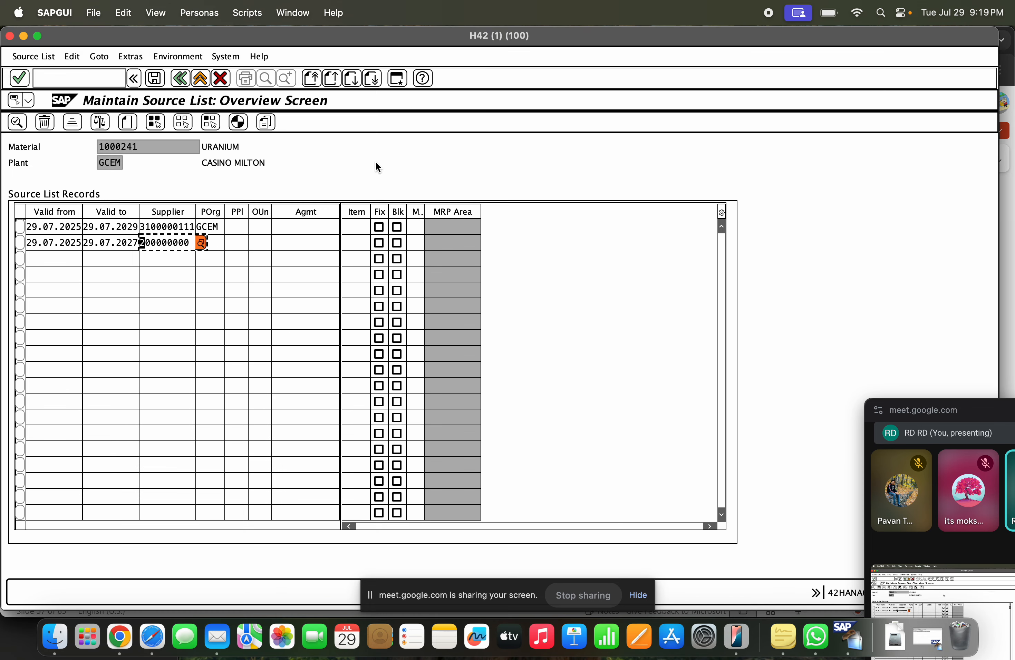
Step: Mark the second source list record as fixed and try to save the source list
{"action": "left_click", "coordinate": [219, 242]}
{"action": "left_click", "coordinate": [283, 245]}
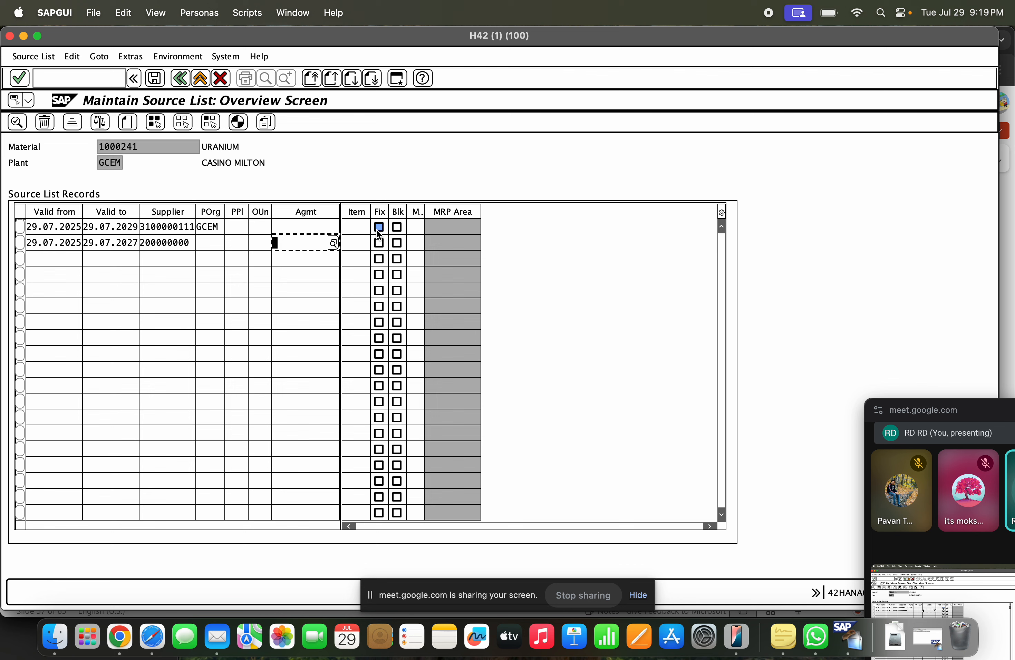
{"action": "left_click", "coordinate": [380, 242]}
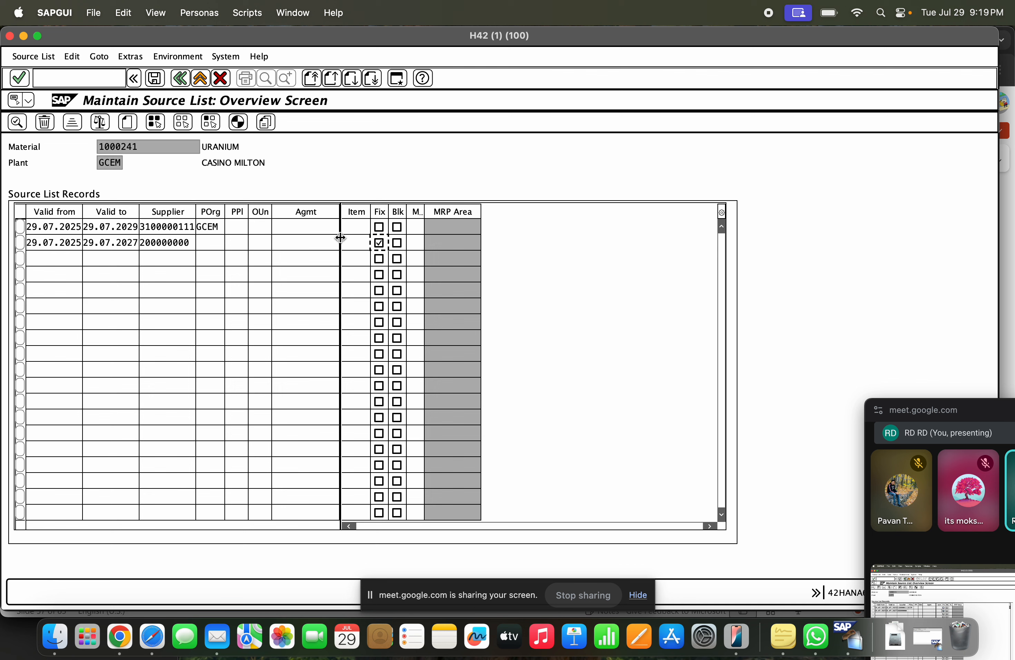
{"action": "left_click", "coordinate": [212, 244]}
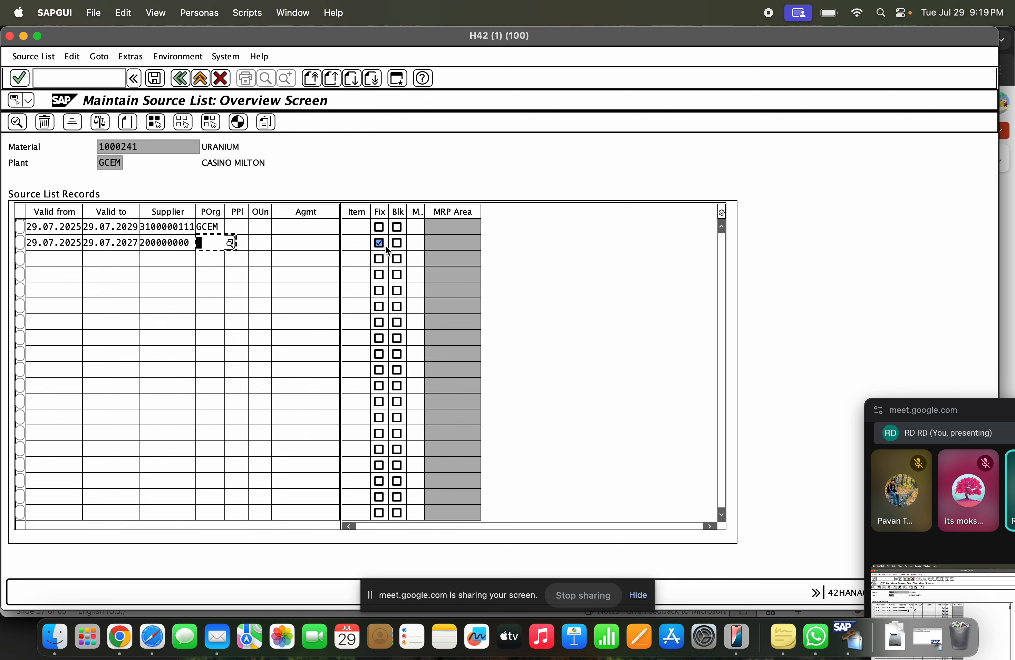
{"action": "left_click", "coordinate": [157, 82]}
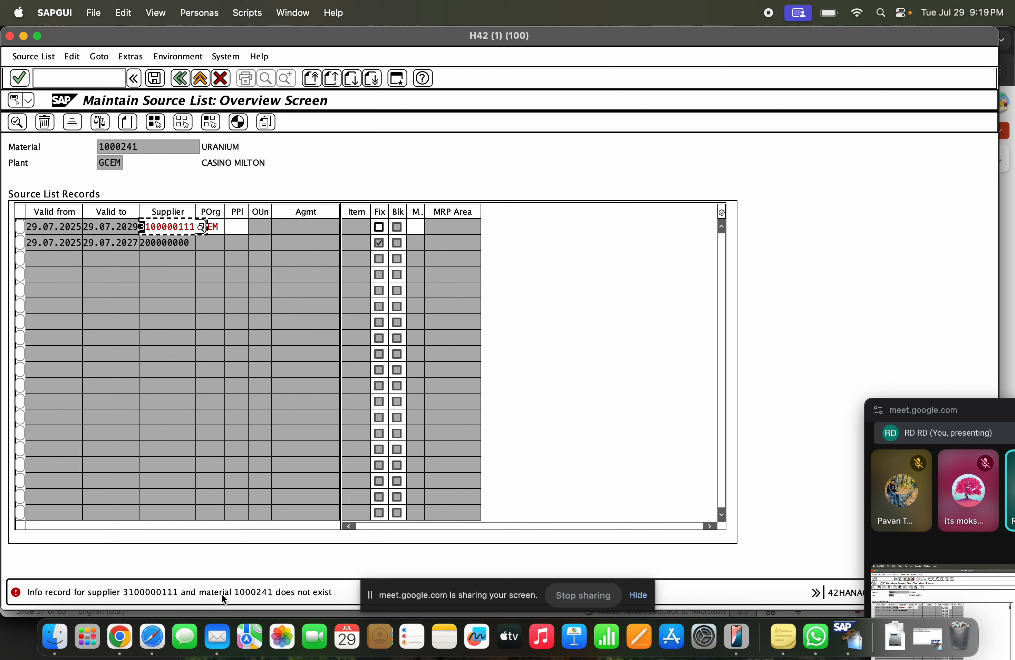
{"action": "left_click", "coordinate": [167, 242]}
{"action": "left_click", "coordinate": [167, 221]}
{"action": "left_click", "coordinate": [80, 78]}
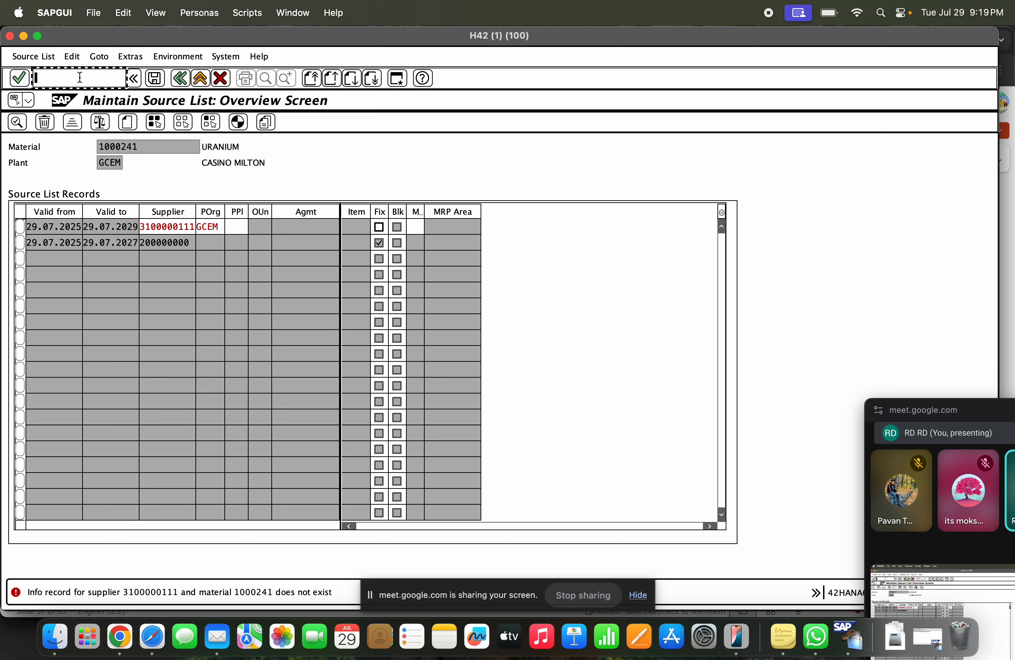
{"action": "type", "text": "/om"}
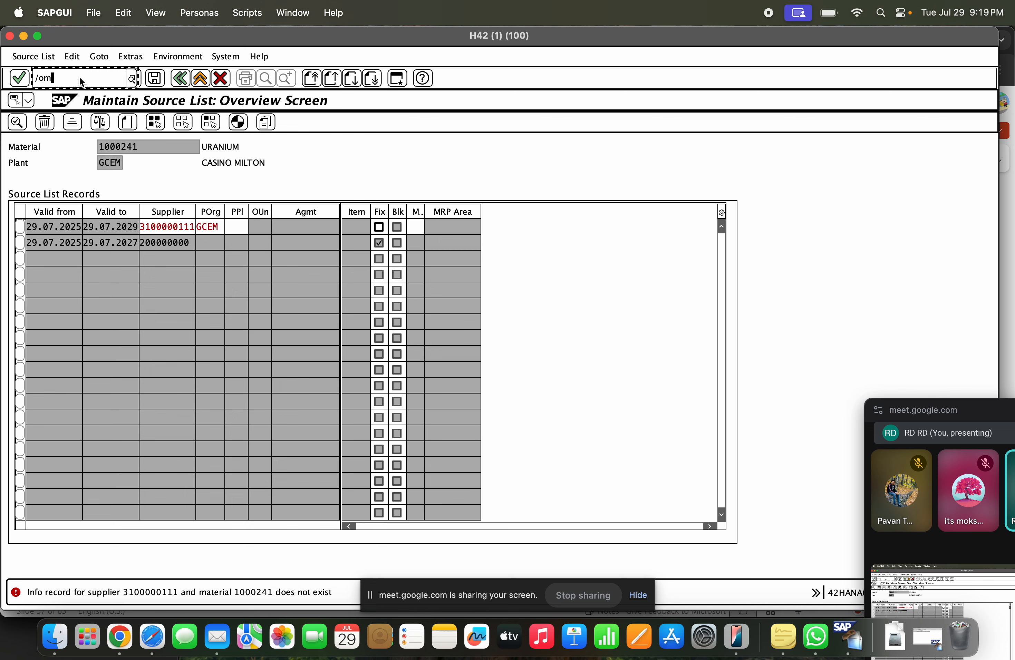
{"action": "key", "text": "BackSpace"}
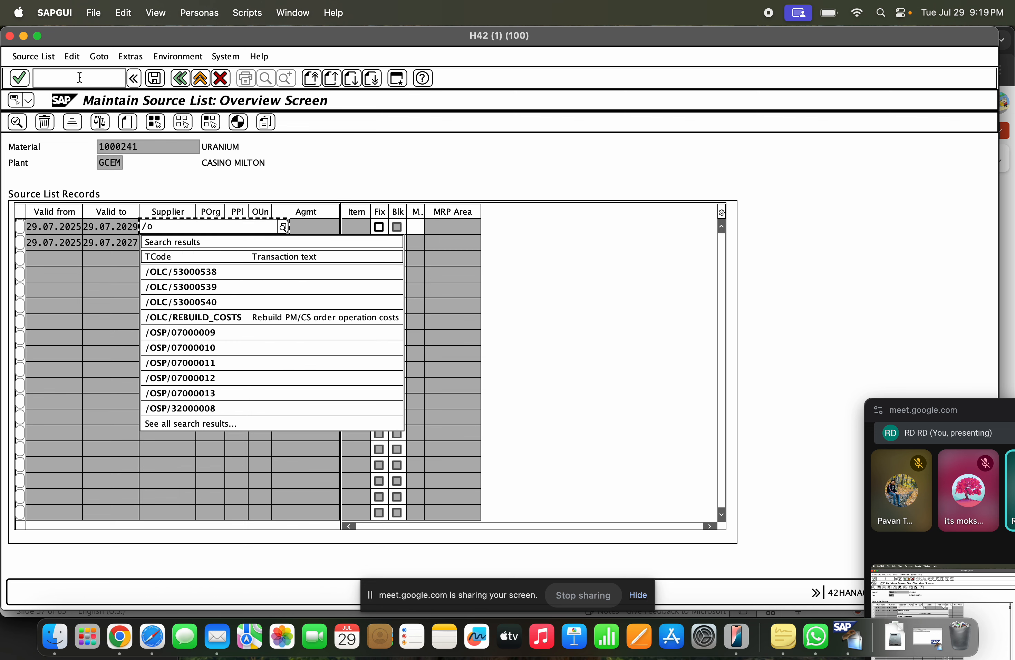
{"action": "left_click", "coordinate": [87, 82]}
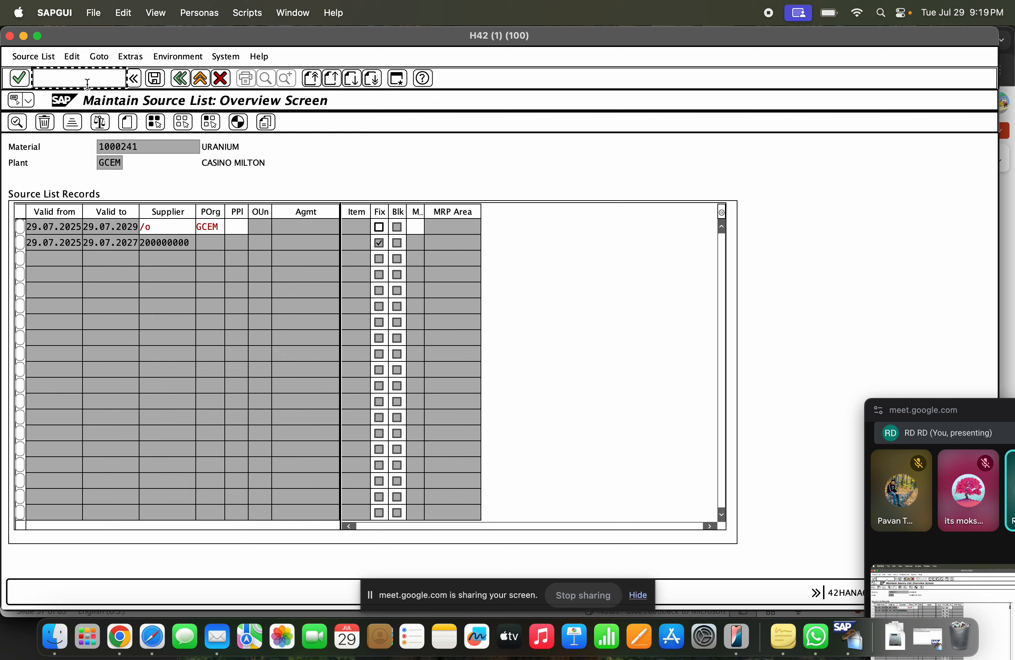
Step: Leave the source list and start transaction ME11 to create a purchasing info record
{"action": "type", "text": "/o"}
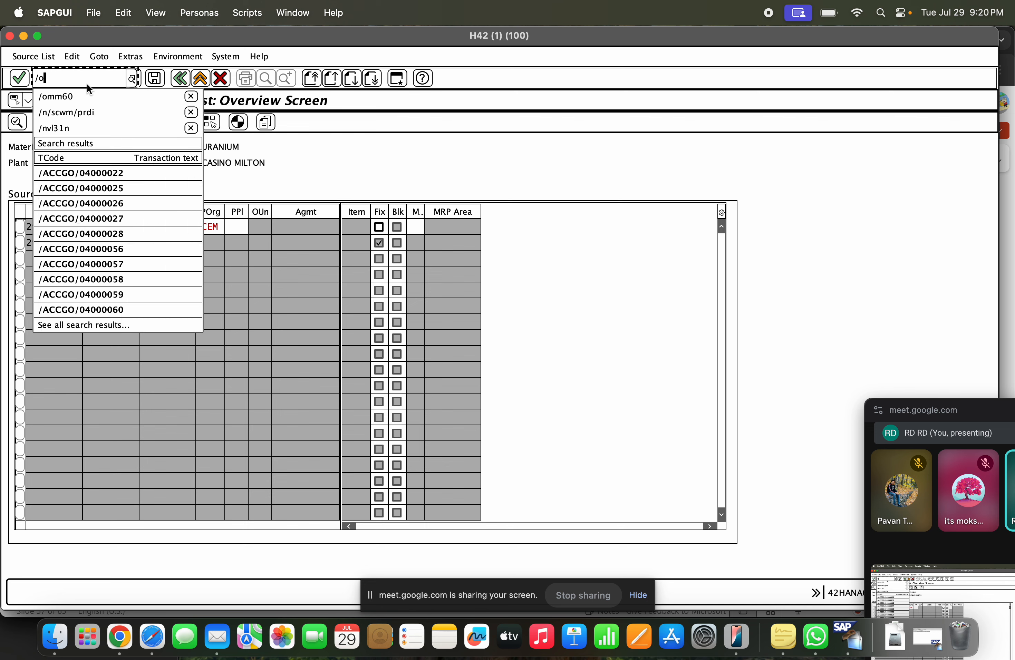
{"action": "key", "text": "BackSpace"}
{"action": "type", "text": "nme11"}
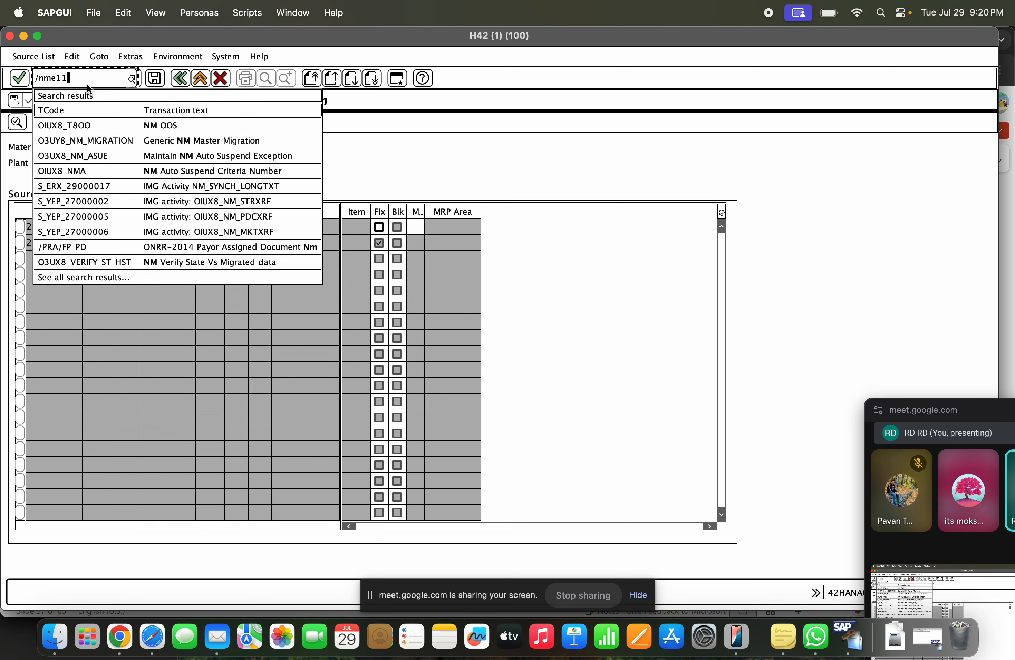
{"action": "key", "text": "Return"}
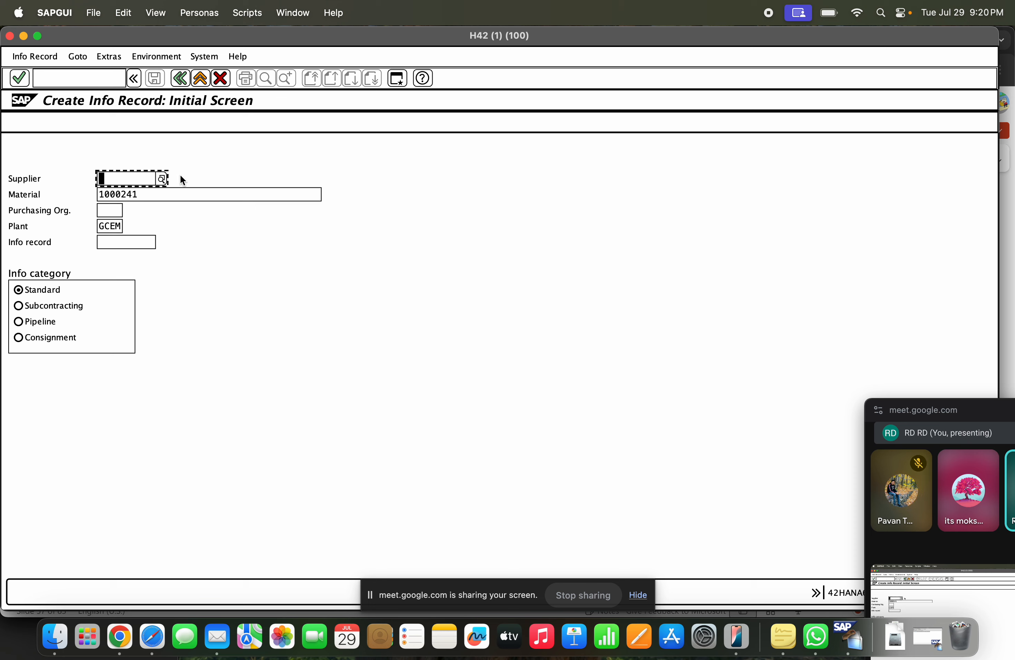
Step: Search for suppliers in purchasing organization GCEM and choose BP_TAS BP_EWM as the info record's supplier
{"action": "left_click", "coordinate": [162, 179]}
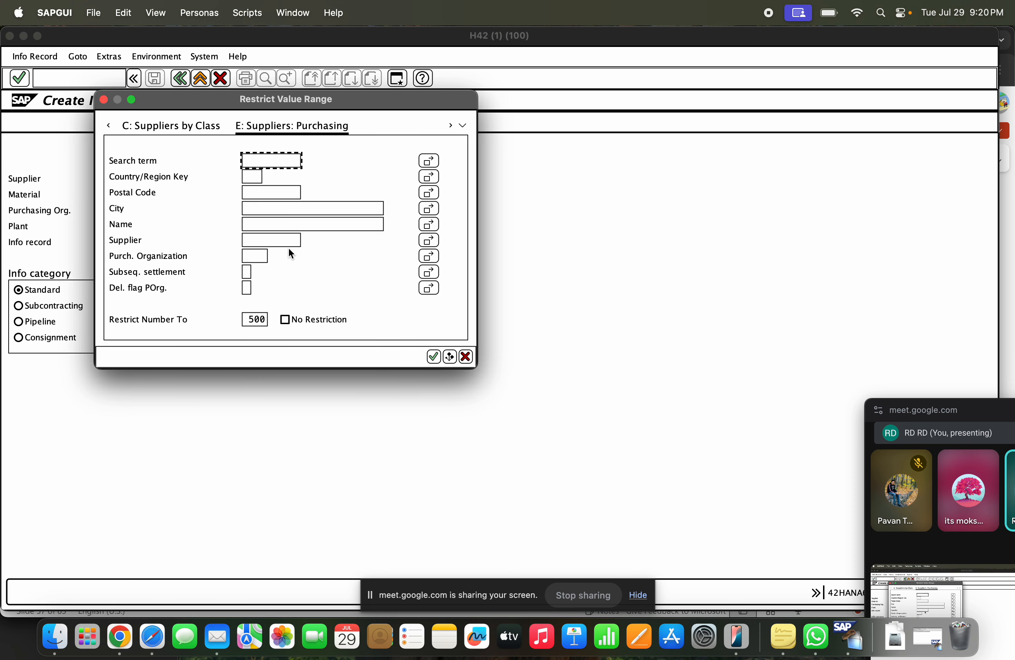
{"action": "left_click", "coordinate": [256, 257]}
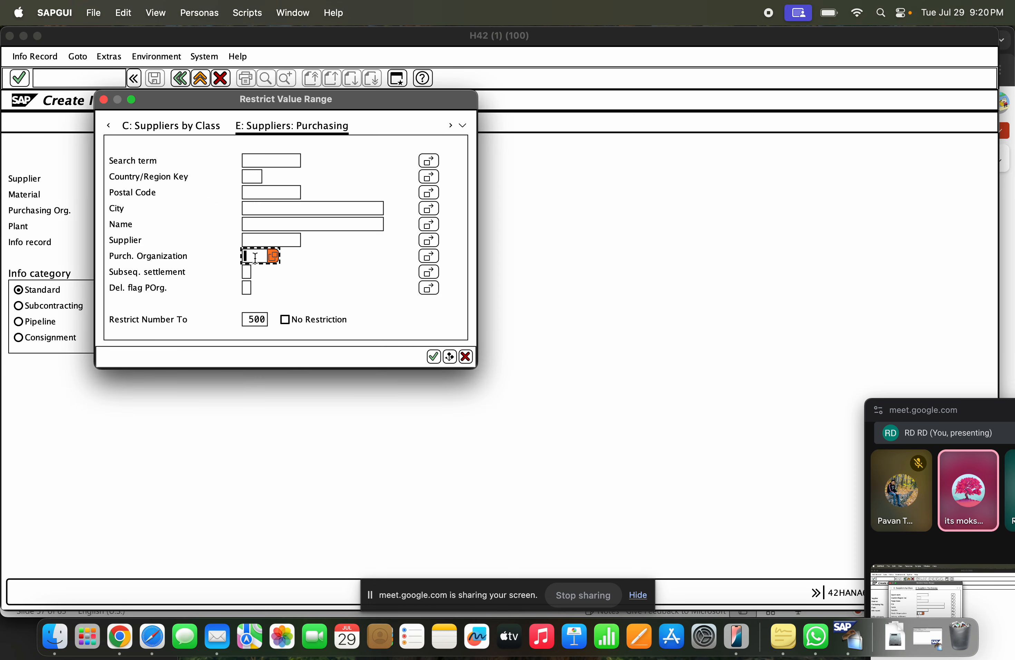
{"action": "type", "text": "gcem"}
{"action": "key", "text": "Return"}
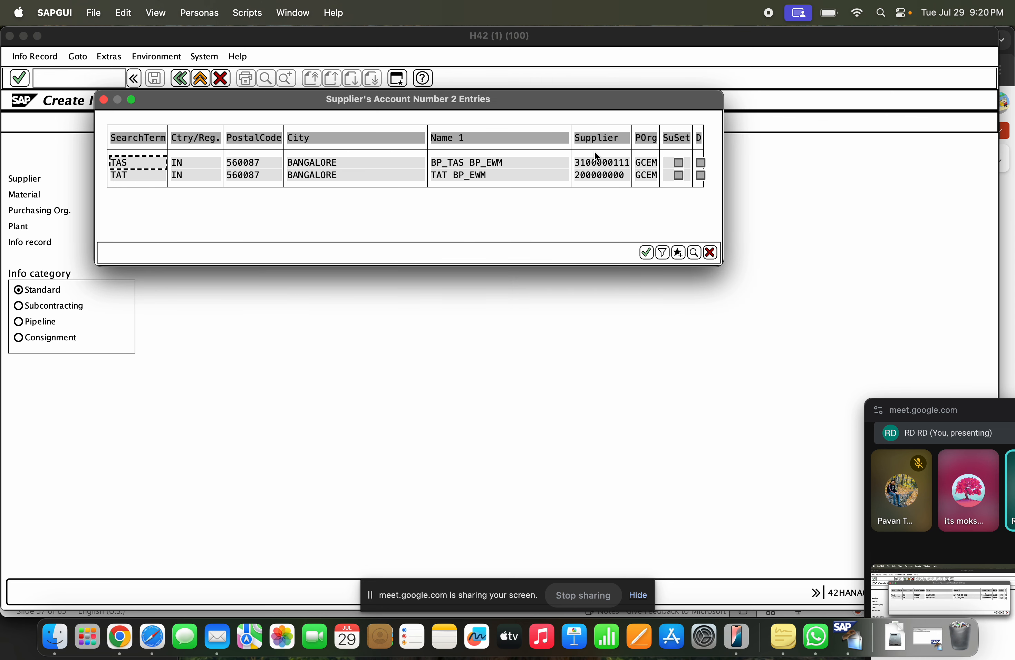
{"action": "double_click", "coordinate": [597, 162]}
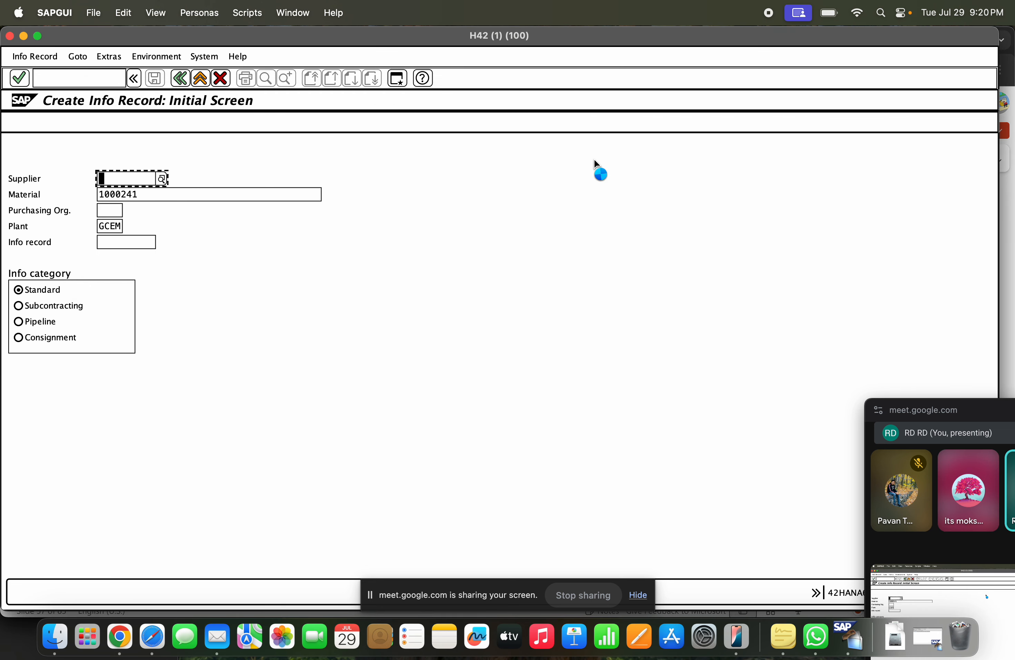
Step: Set the info record's purchasing organization to GCEM and proceed to its purchasing organization data
{"action": "left_click", "coordinate": [101, 210]}
{"action": "type", "text": "GEEM"}
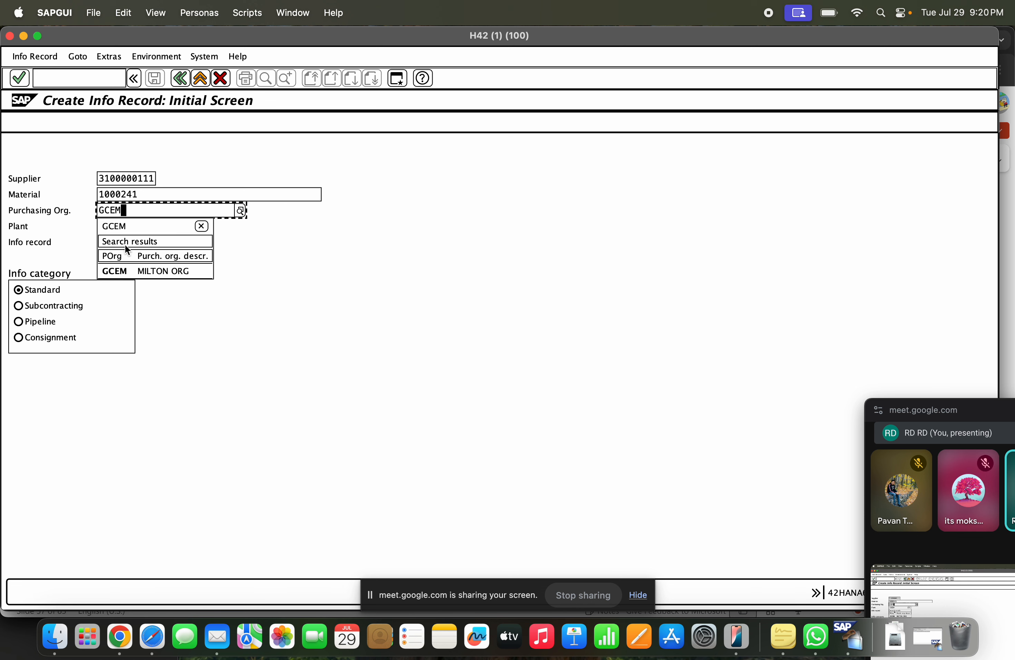
{"action": "left_click", "coordinate": [130, 271]}
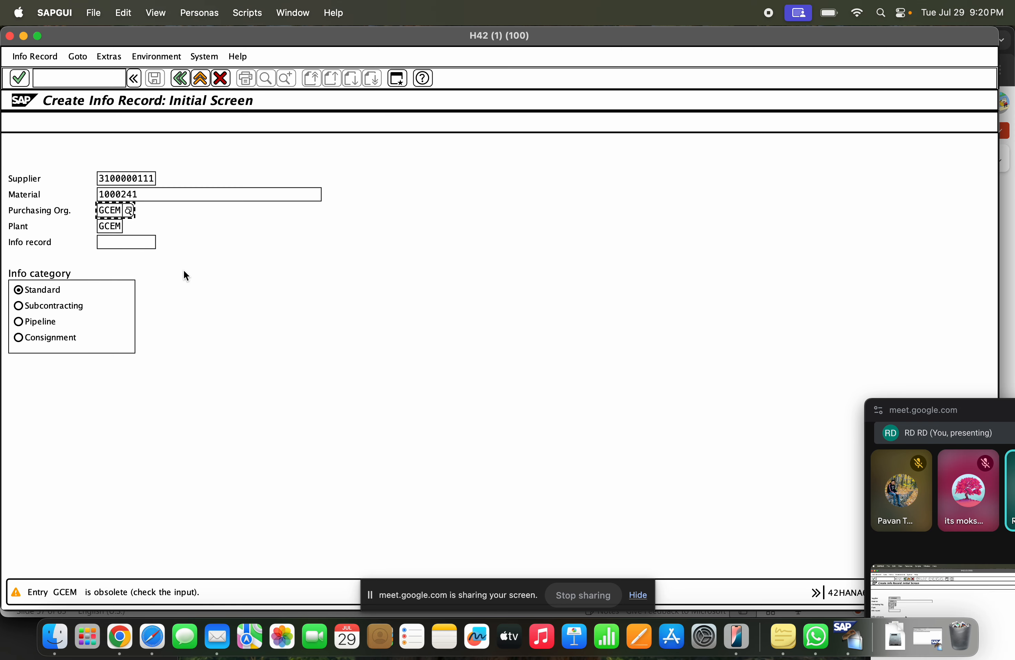
{"action": "key", "text": "Return"}
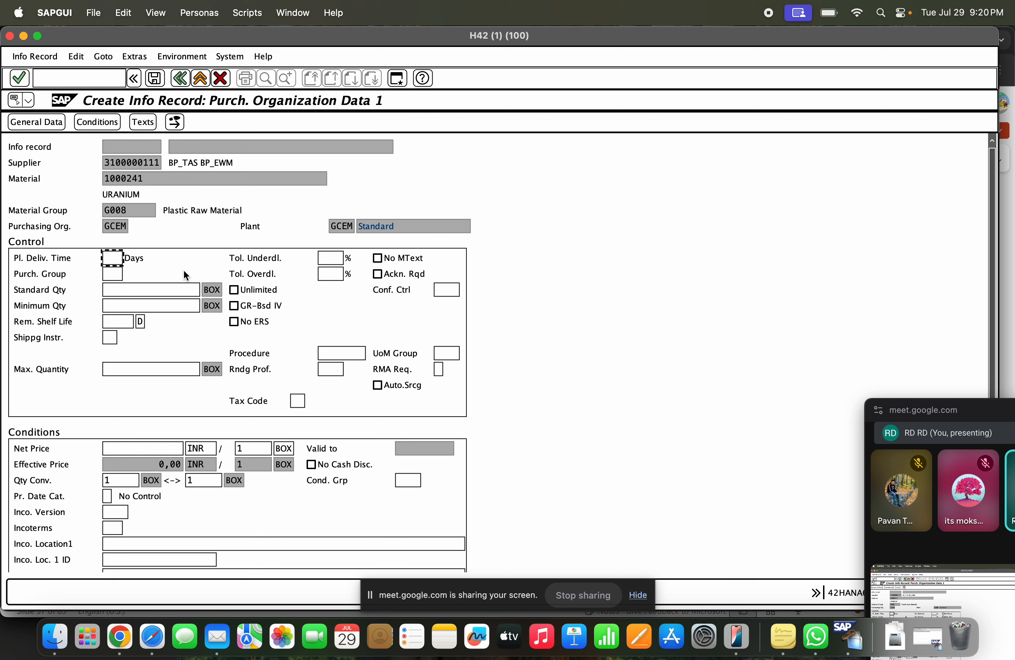
Step: Give the info record a planned delivery time of 10 days and purchasing group 004, and save it
{"action": "type", "text": "10"}
{"action": "key", "text": "Return"}
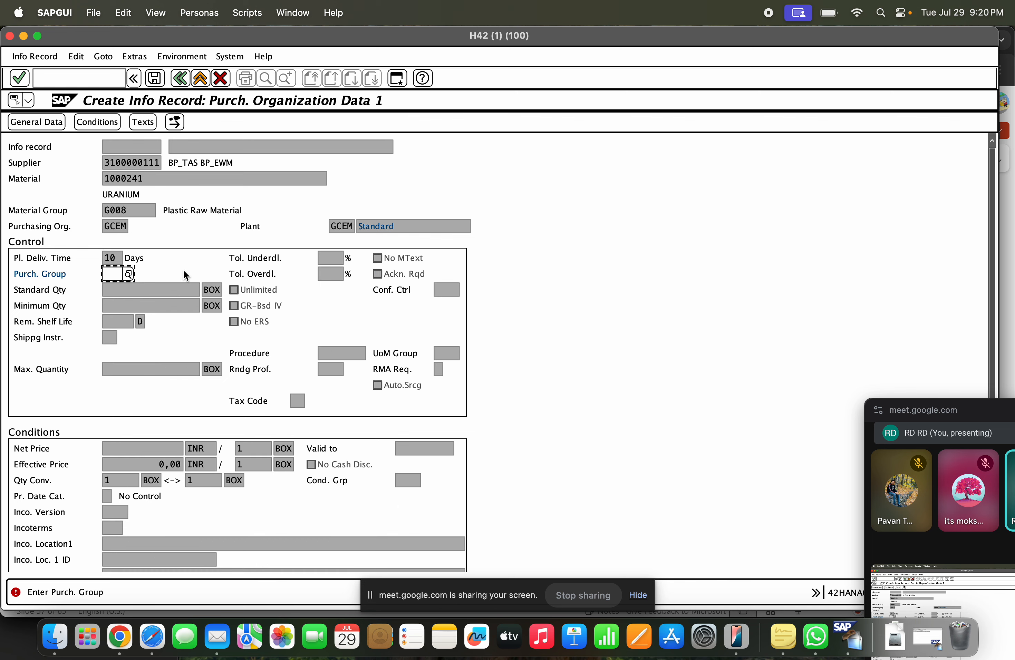
{"action": "type", "text": "0"}
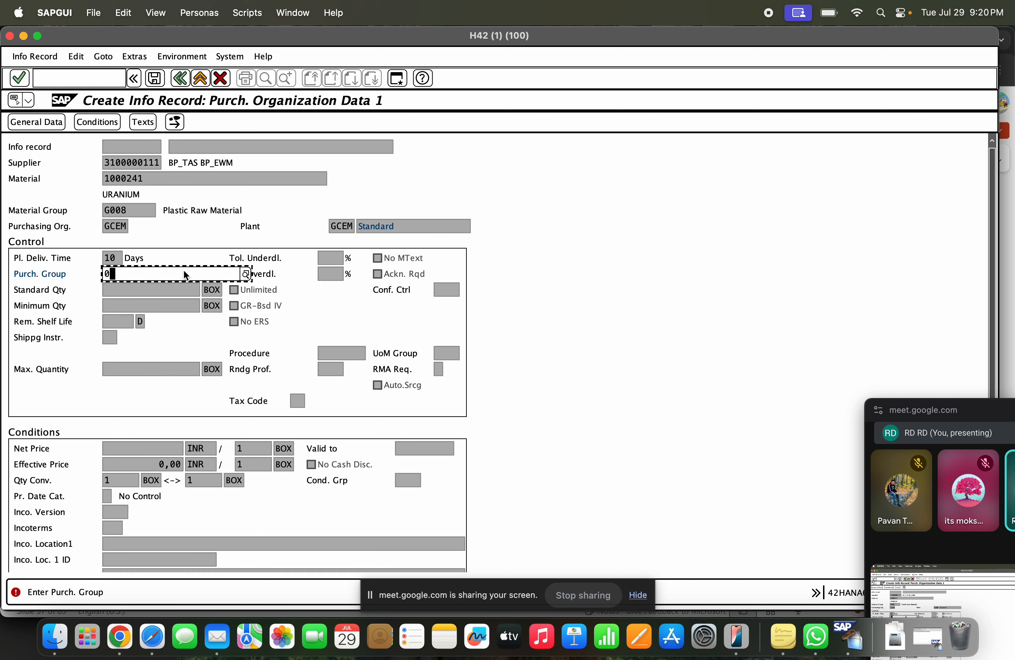
{"action": "key", "text": "Down"}
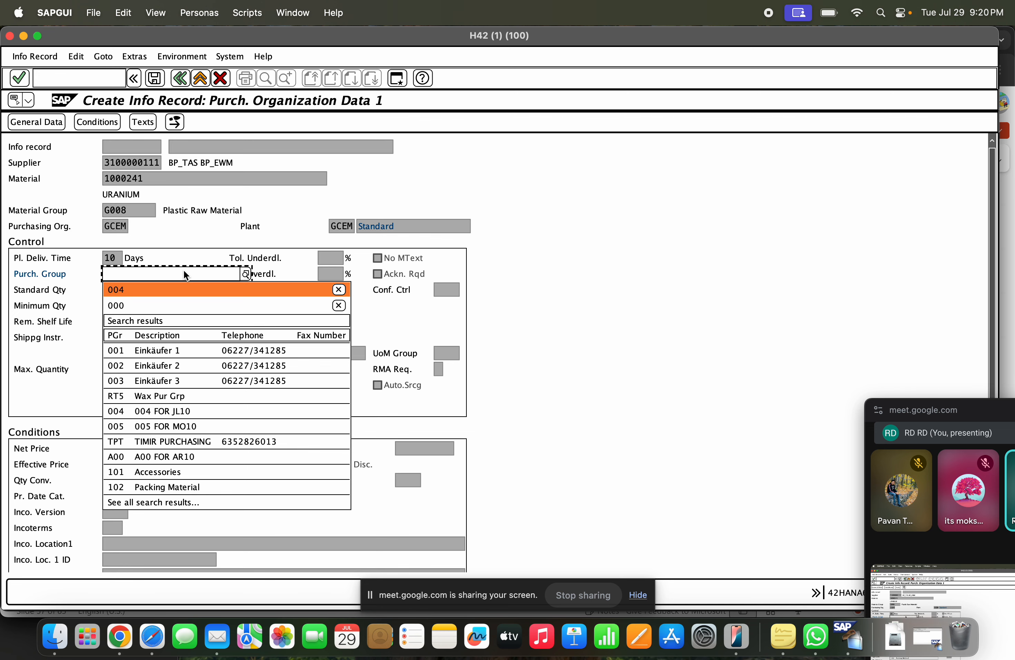
{"action": "key", "text": "Return"}
{"action": "key", "text": "Return"}
{"action": "key", "text": "Return"}
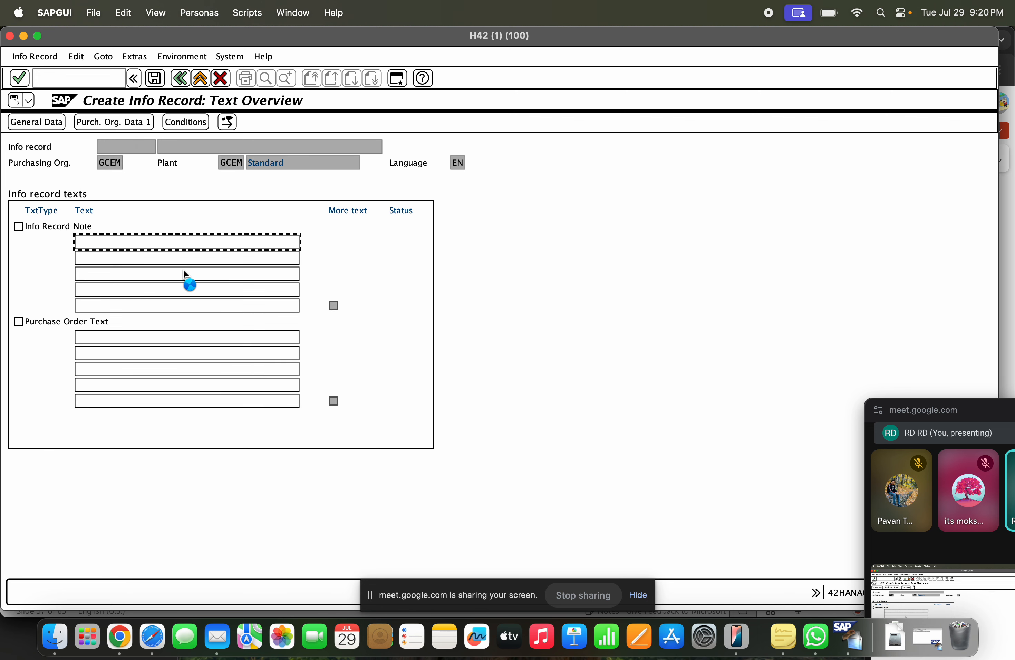
{"action": "key", "text": "Return"}
{"action": "key", "text": "Return"}
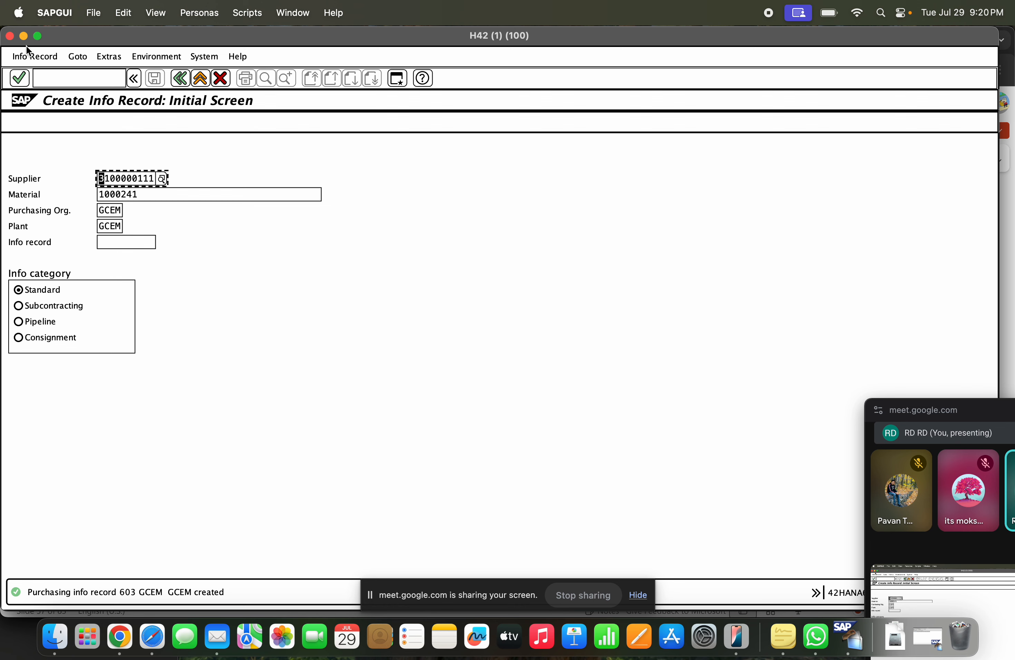
Step: Display the saved info record for material 1000241 and supplier BP_TAS BP_EWM
{"action": "left_click", "coordinate": [29, 56]}
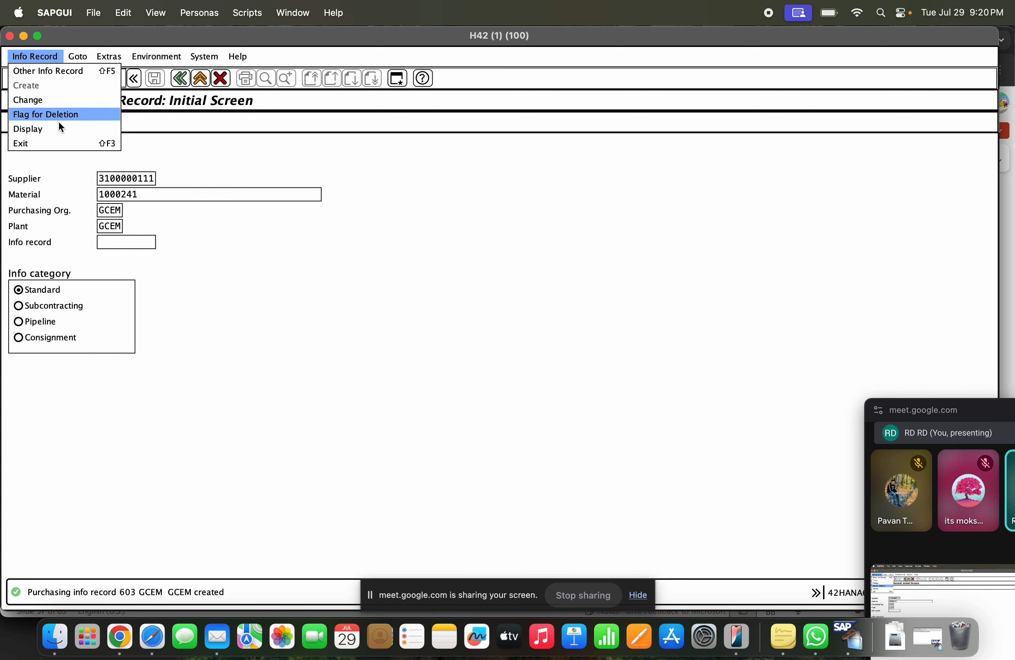
{"action": "left_click", "coordinate": [59, 130]}
{"action": "key", "text": "Return"}
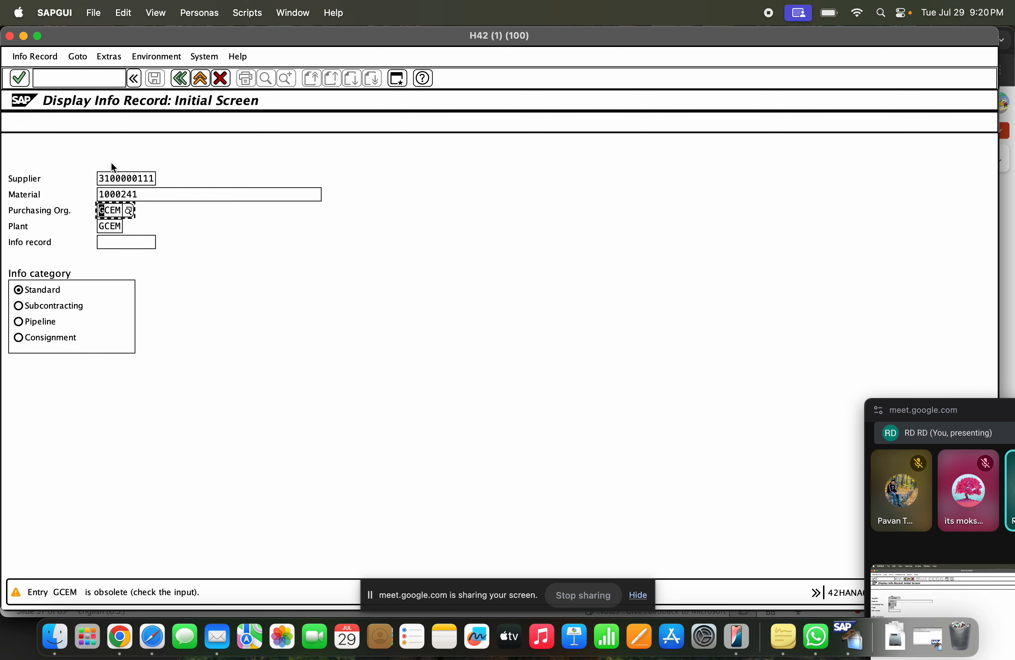
{"action": "key", "text": "Return"}
Step: Exit to the start screen and reopen the source list in ME01 for material 1000241 in plant GCEM
{"action": "left_click", "coordinate": [200, 78]}
{"action": "left_click", "coordinate": [92, 76]}
{"action": "type", "text": "me01"}
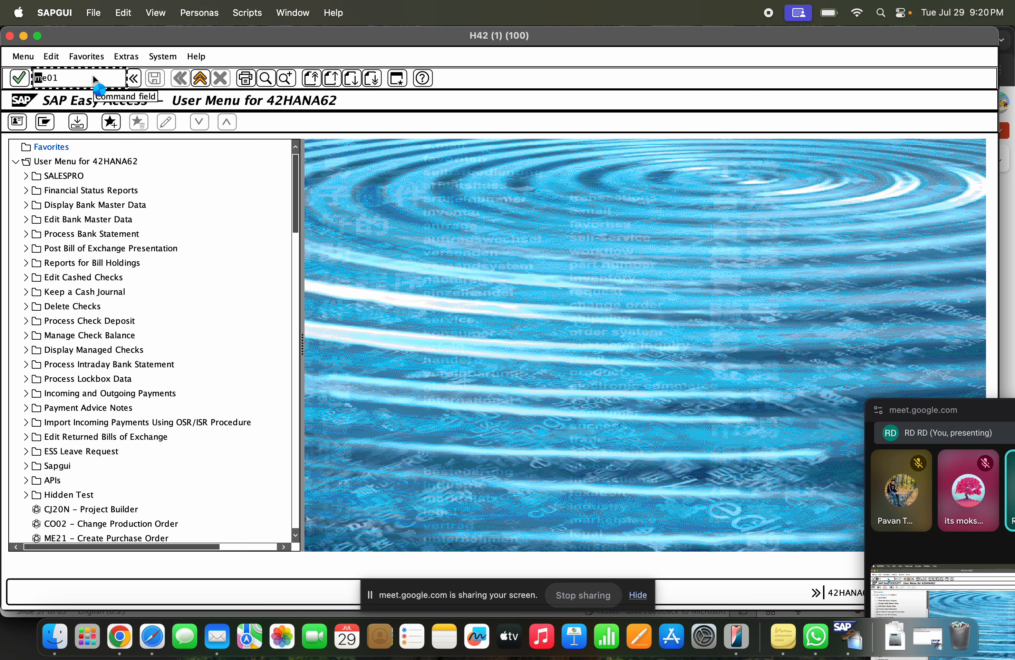
{"action": "key", "text": "Return"}
{"action": "key", "text": "Return"}
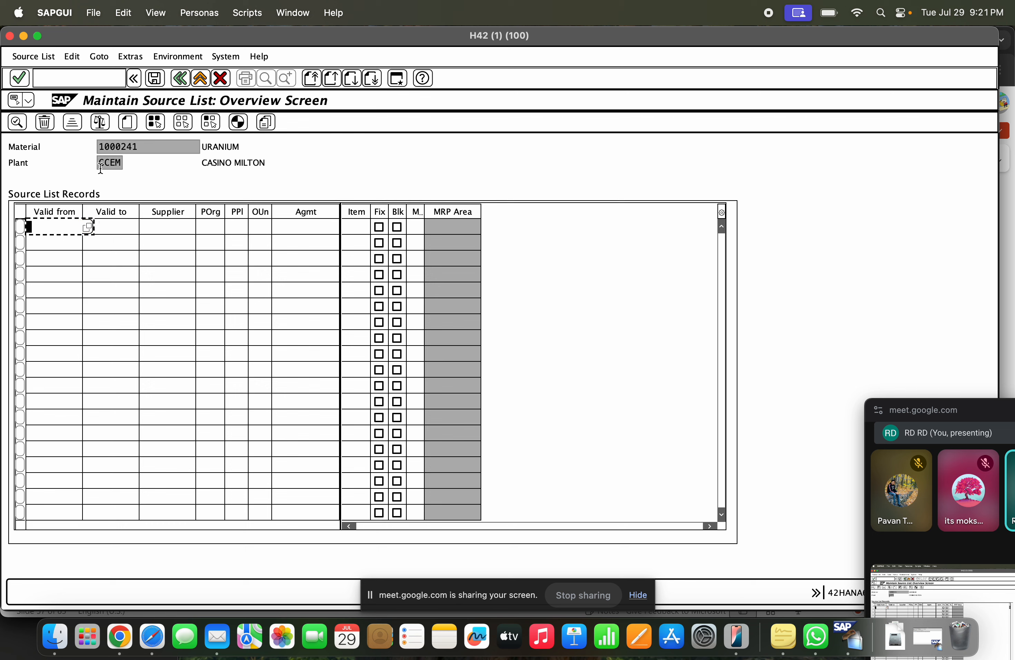
Step: Give the first source list record a validity from 29.07.2025 to 29.07.2028
{"action": "left_click", "coordinate": [89, 228]}
{"action": "double_click", "coordinate": [167, 271]}
{"action": "left_click", "coordinate": [118, 227]}
{"action": "type", "text": "29.07.2028"}
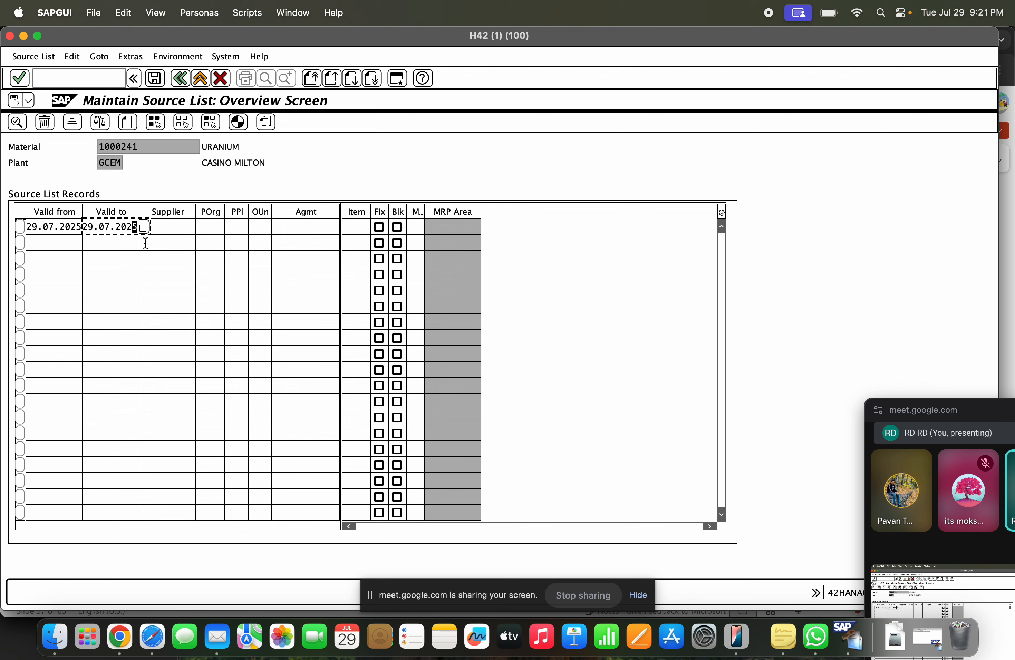
Step: Look up suppliers in purchasing organization GCEM and assign BP_TAS BP_EWM to the first source list record
{"action": "left_click", "coordinate": [172, 226]}
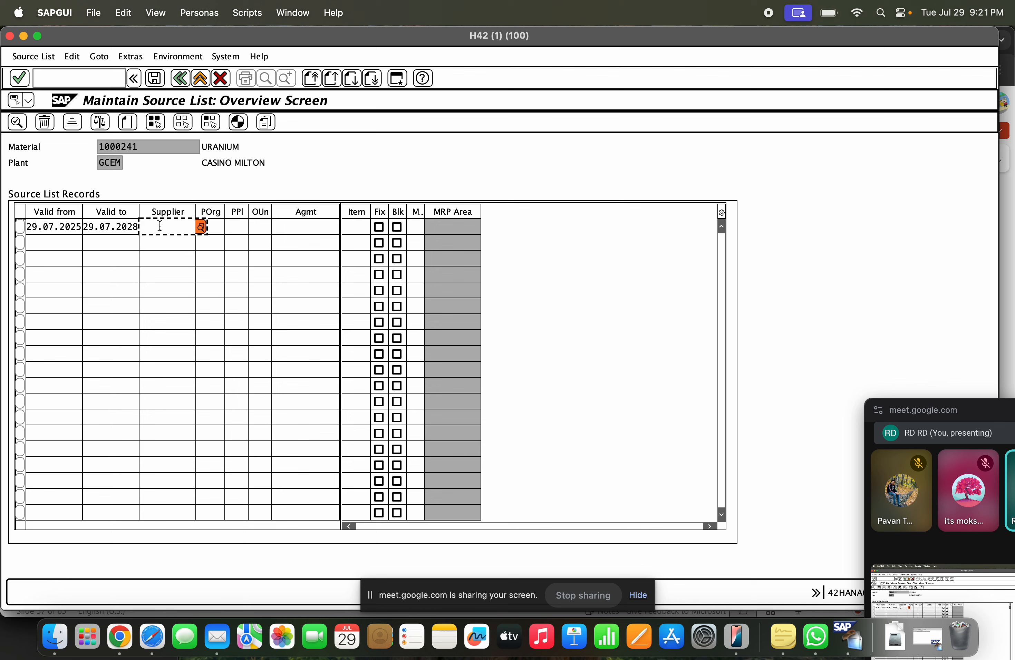
{"action": "left_click", "coordinate": [201, 227]}
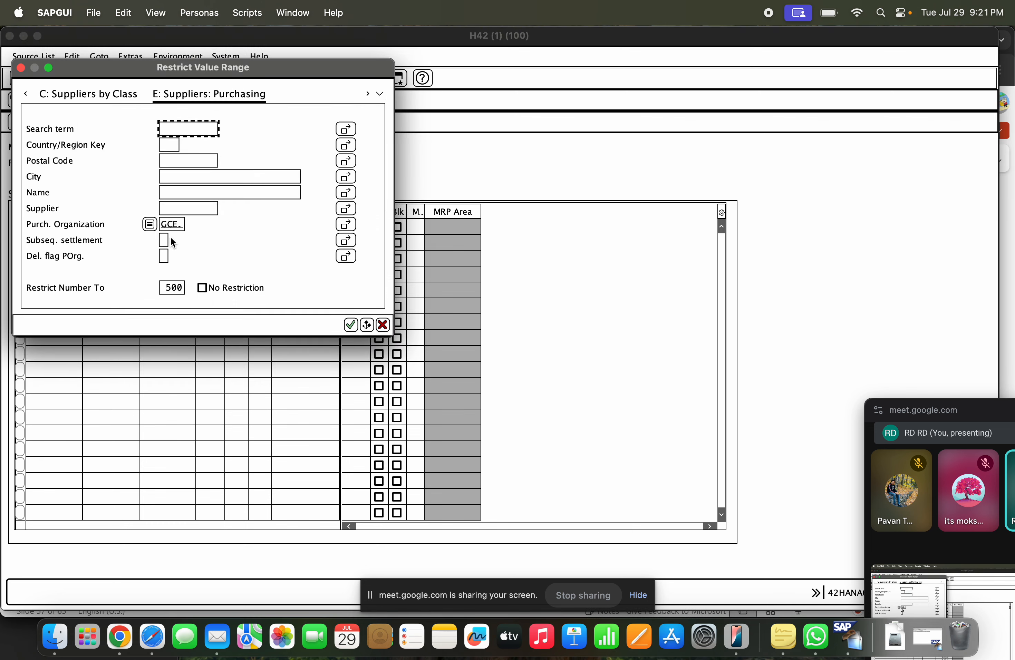
{"action": "key", "text": "Return"}
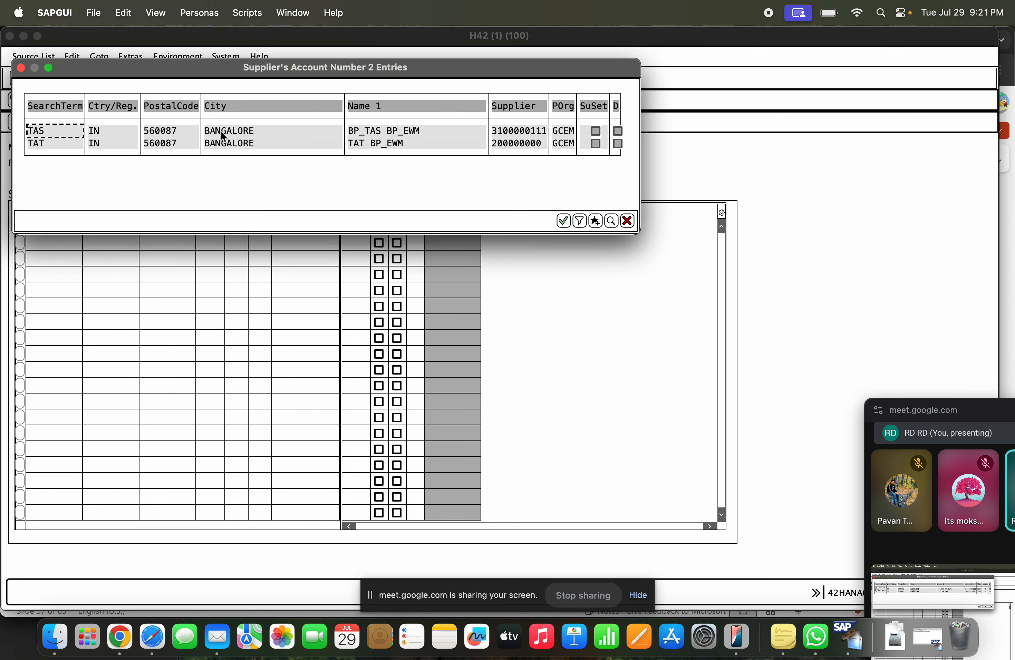
{"action": "double_click", "coordinate": [222, 132]}
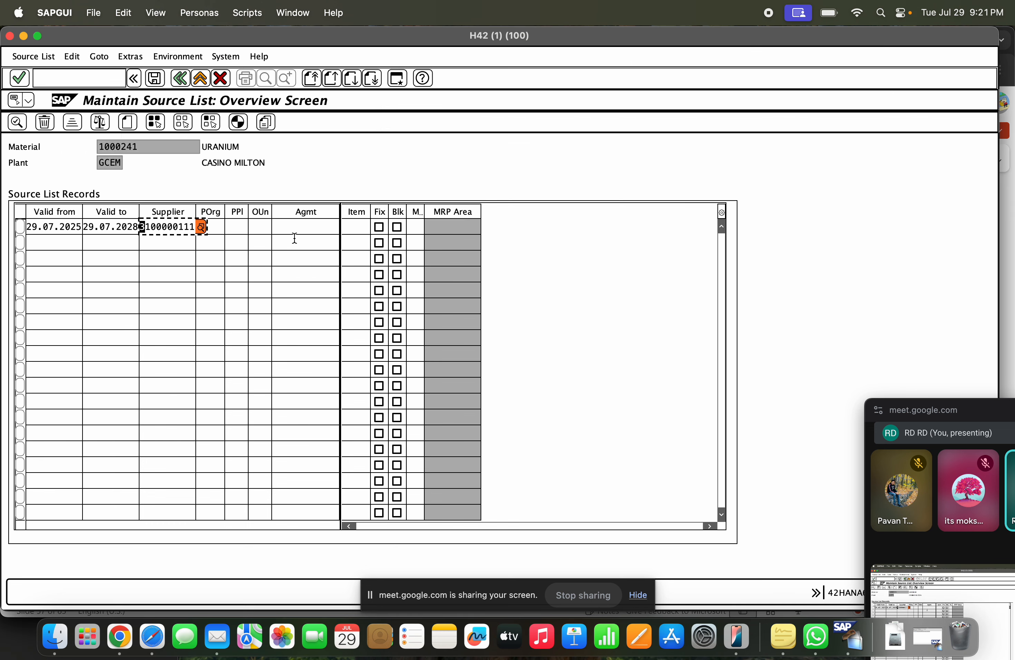
{"action": "key", "text": "Return"}
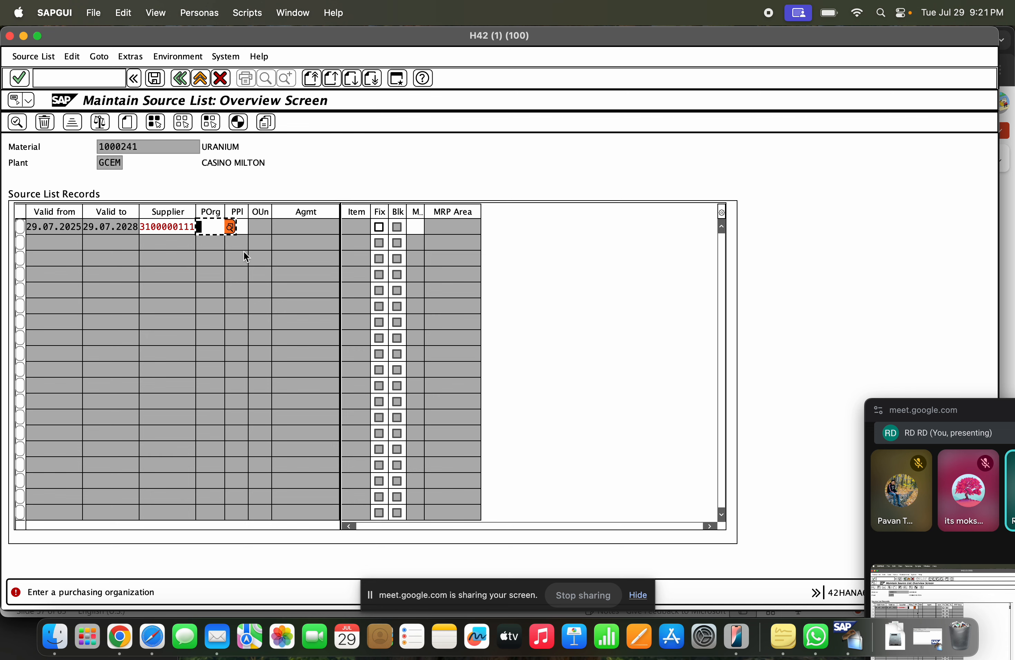
Step: Set the first source list record's purchasing organization to GCEM
{"action": "left_click", "coordinate": [231, 226]}
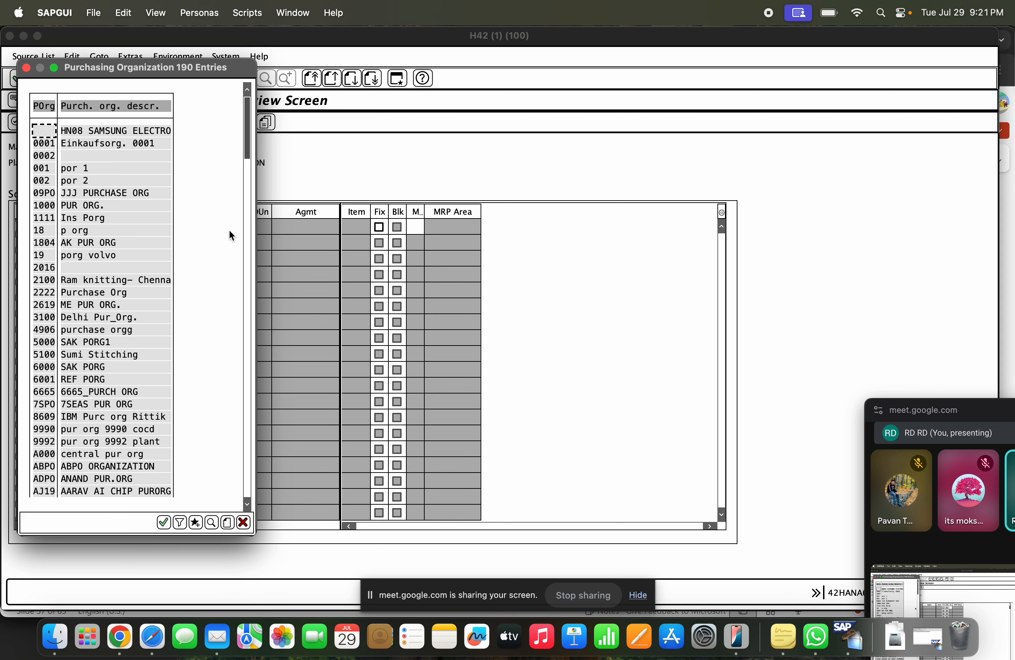
{"action": "key", "text": "Escape"}
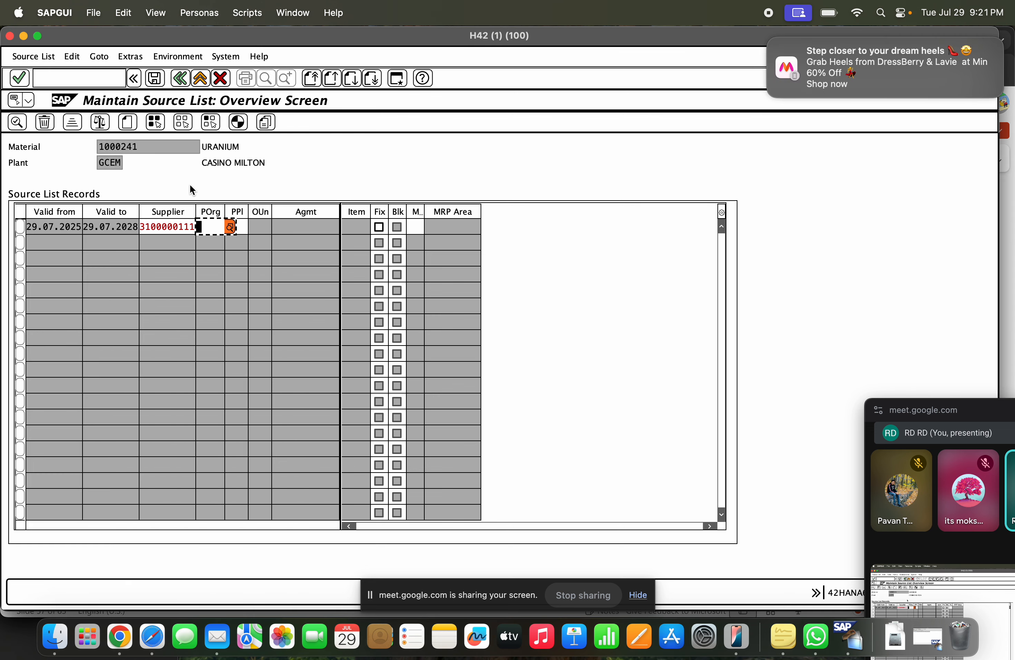
{"action": "type", "text": "GCEM"}
{"action": "key", "text": "Return"}
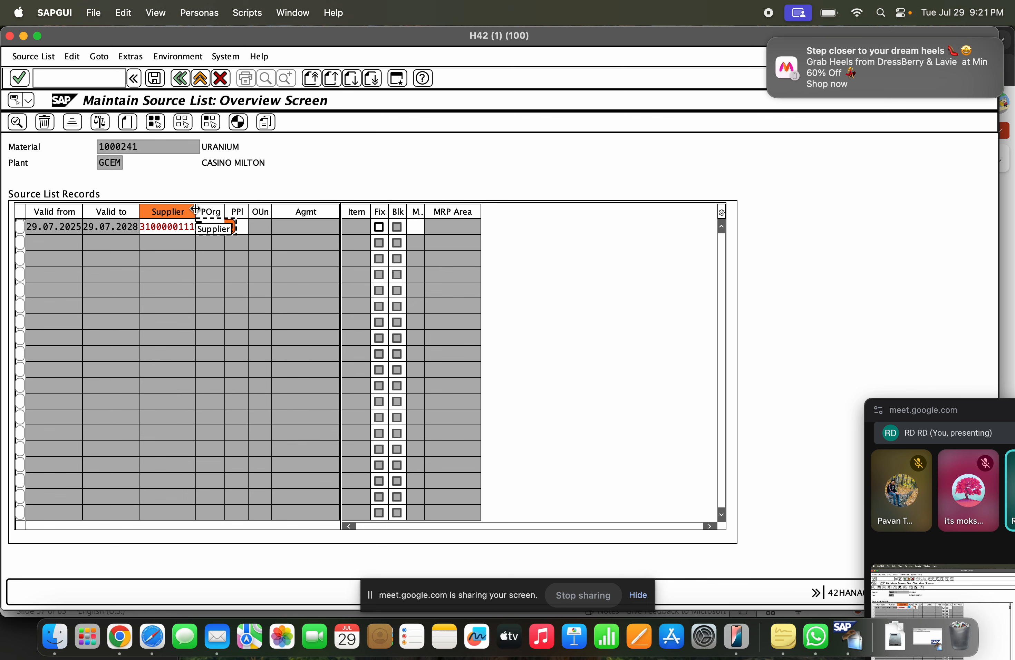
Step: Give the second source list record a validity from 29.07.2025 to 29.07.2029
{"action": "left_click", "coordinate": [60, 244]}
{"action": "left_click", "coordinate": [88, 241]}
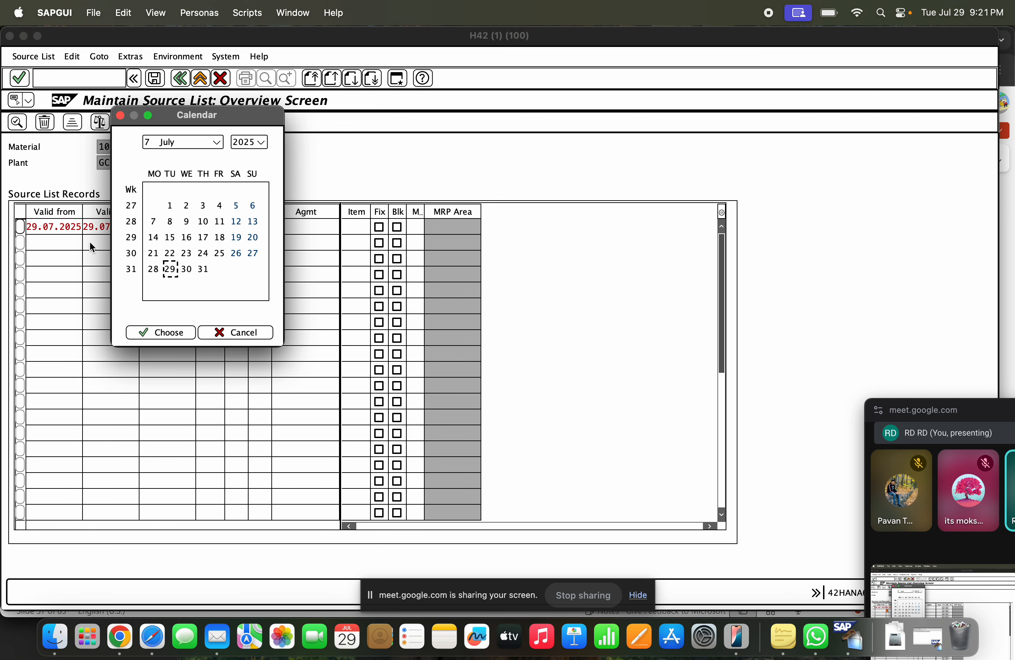
{"action": "double_click", "coordinate": [171, 269]}
{"action": "left_click", "coordinate": [129, 245]}
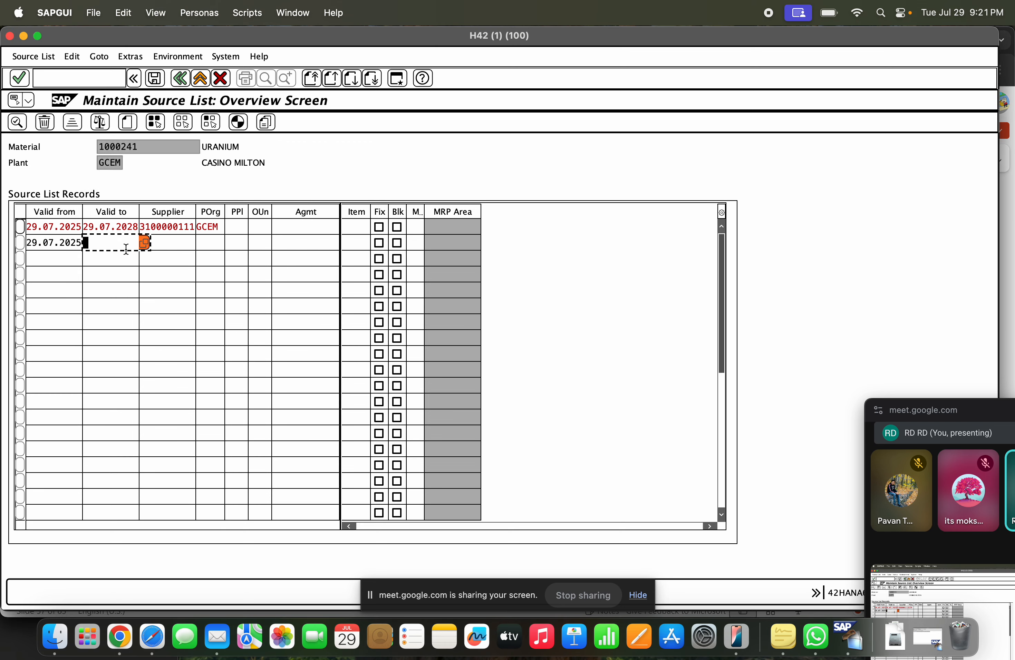
{"action": "left_click", "coordinate": [144, 243]}
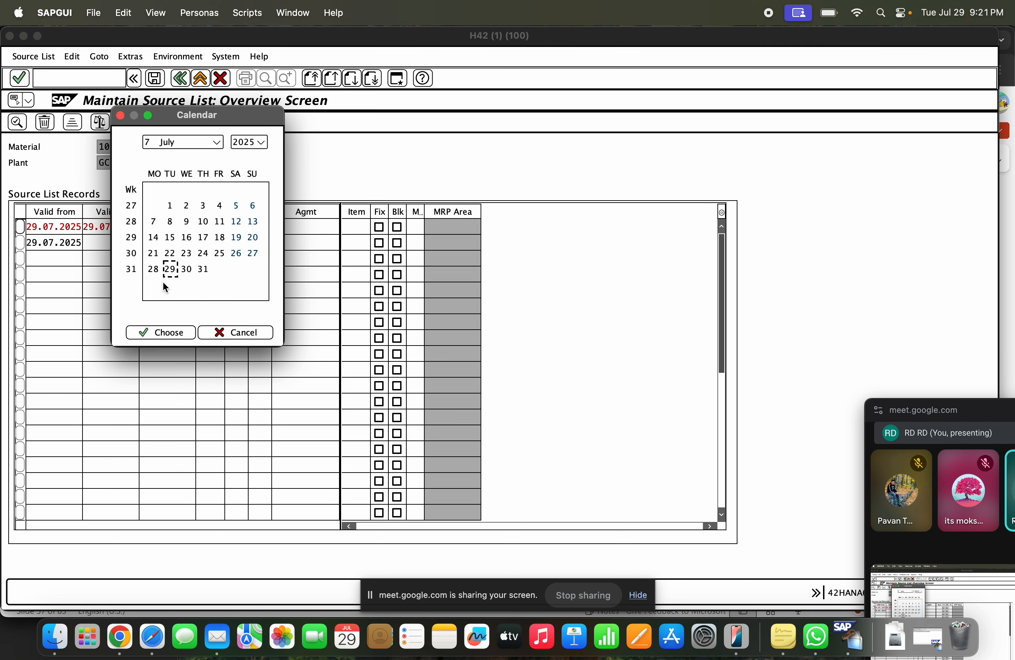
{"action": "double_click", "coordinate": [171, 270]}
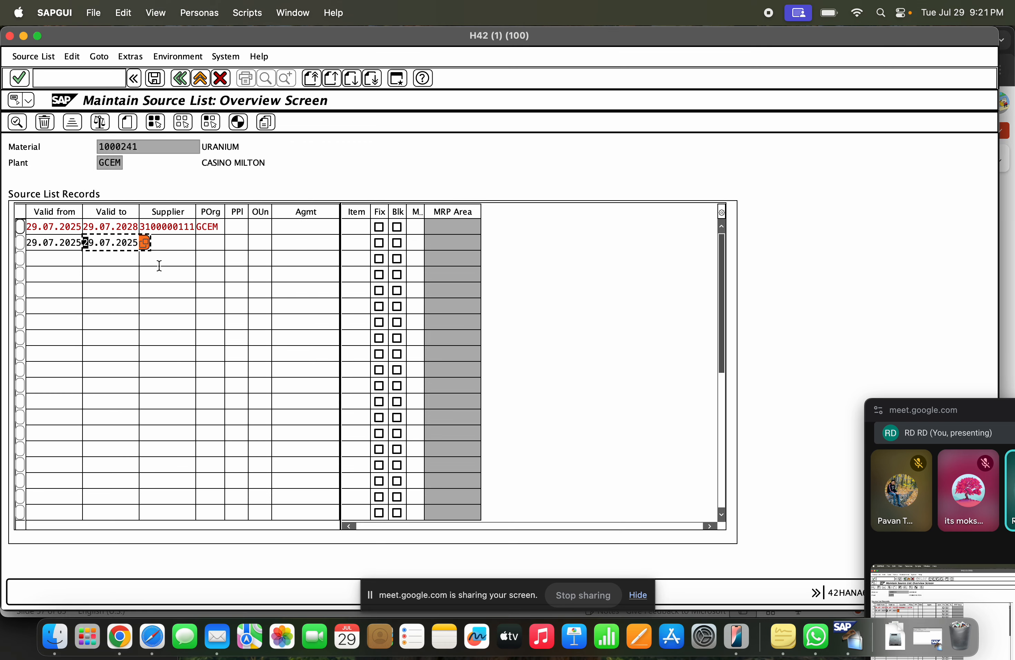
{"action": "left_click", "coordinate": [135, 243]}
{"action": "type", "text": "9"}
{"action": "left_click", "coordinate": [156, 245]}
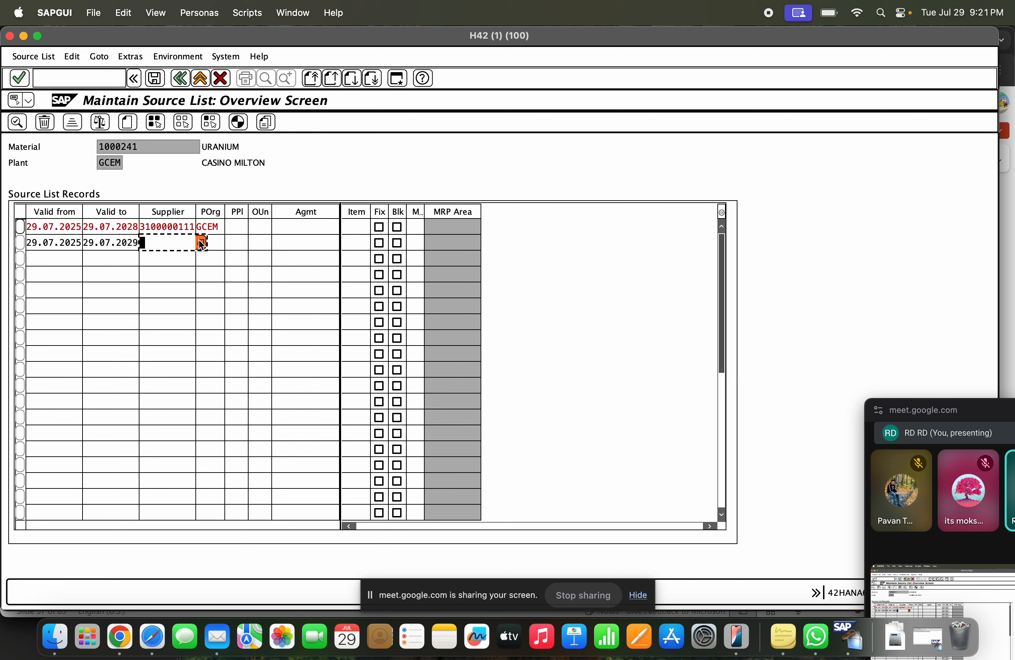
Step: Look up and assign the other supplier to the second source list record and set its purchasing organization to GCEM
{"action": "left_click", "coordinate": [202, 242]}
{"action": "key", "text": "Return"}
{"action": "left_click", "coordinate": [234, 161]}
{"action": "double_click", "coordinate": [234, 161]}
{"action": "left_click", "coordinate": [220, 243]}
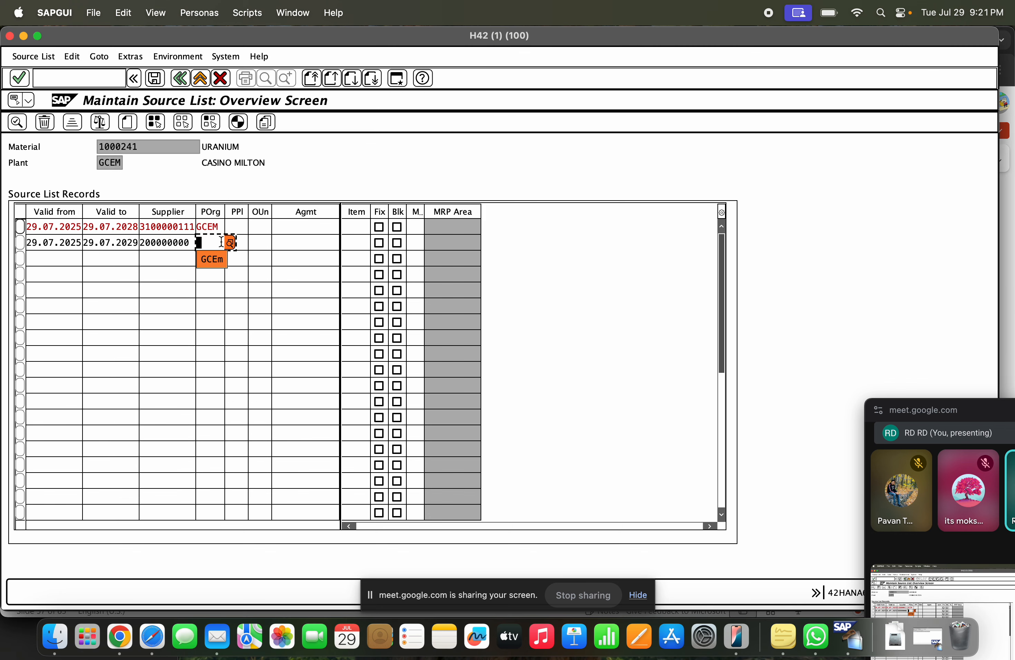
{"action": "left_click", "coordinate": [225, 256]}
{"action": "key", "text": "Return"}
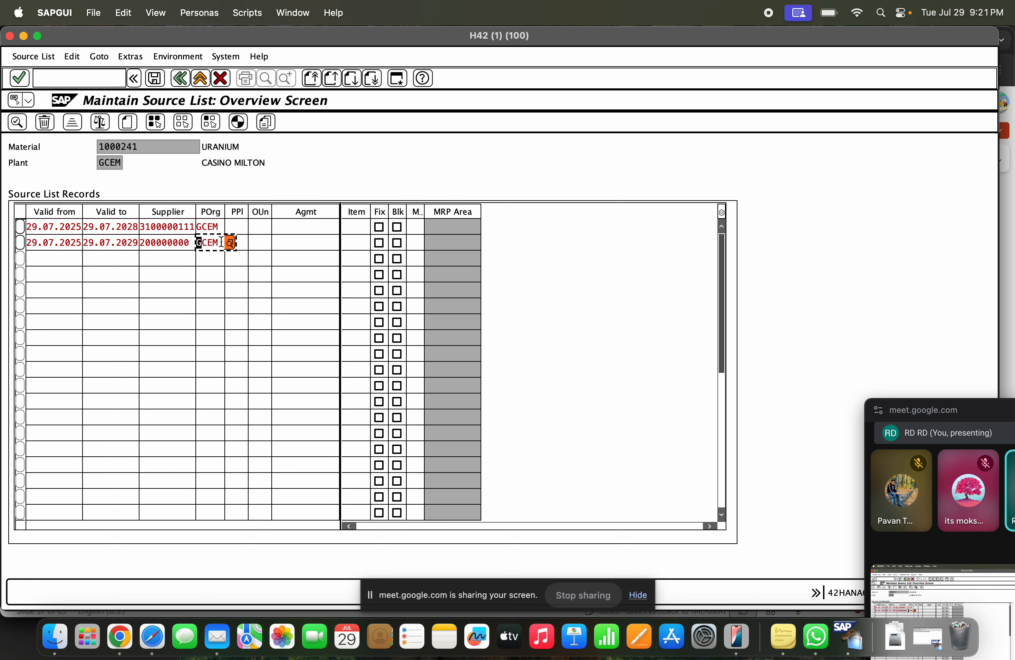
{"action": "left_click", "coordinate": [268, 229]}
{"action": "left_click", "coordinate": [266, 245]}
{"action": "left_click", "coordinate": [244, 227]}
{"action": "left_click", "coordinate": [238, 244]}
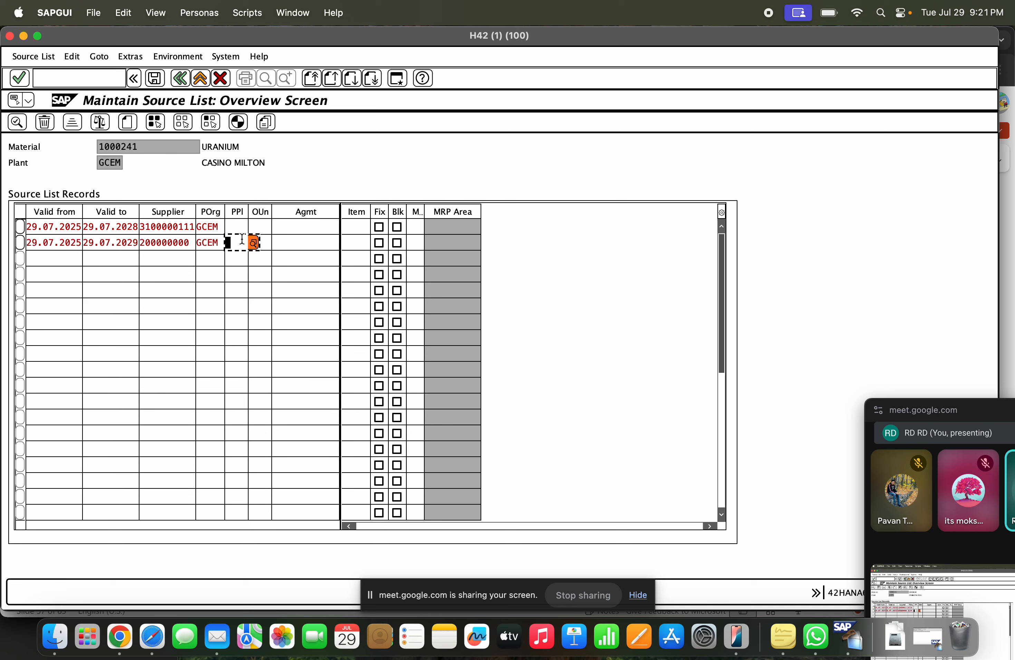
{"action": "left_click", "coordinate": [379, 227]}
Step: Discard the unsaved source list entries and reopen ME01 for material 1000241 in plant GCEM
{"action": "left_click", "coordinate": [73, 80]}
{"action": "type", "text": "/n"}
{"action": "key", "text": "Return"}
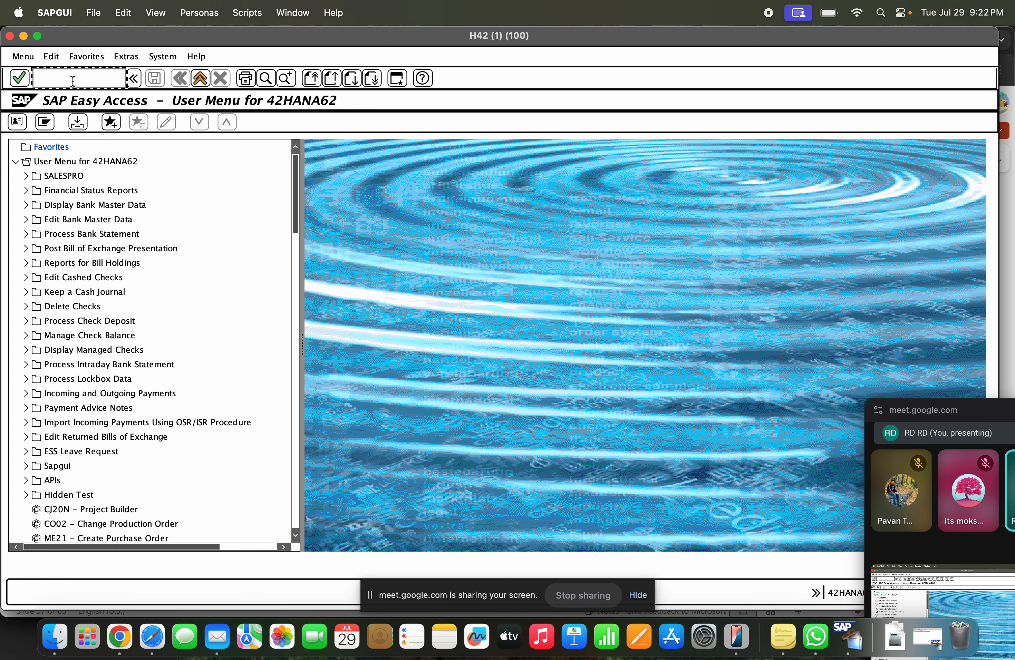
{"action": "type", "text": "me01"}
{"action": "key", "text": "Return"}
{"action": "left_click", "coordinate": [121, 193]}
{"action": "key", "text": "Return"}
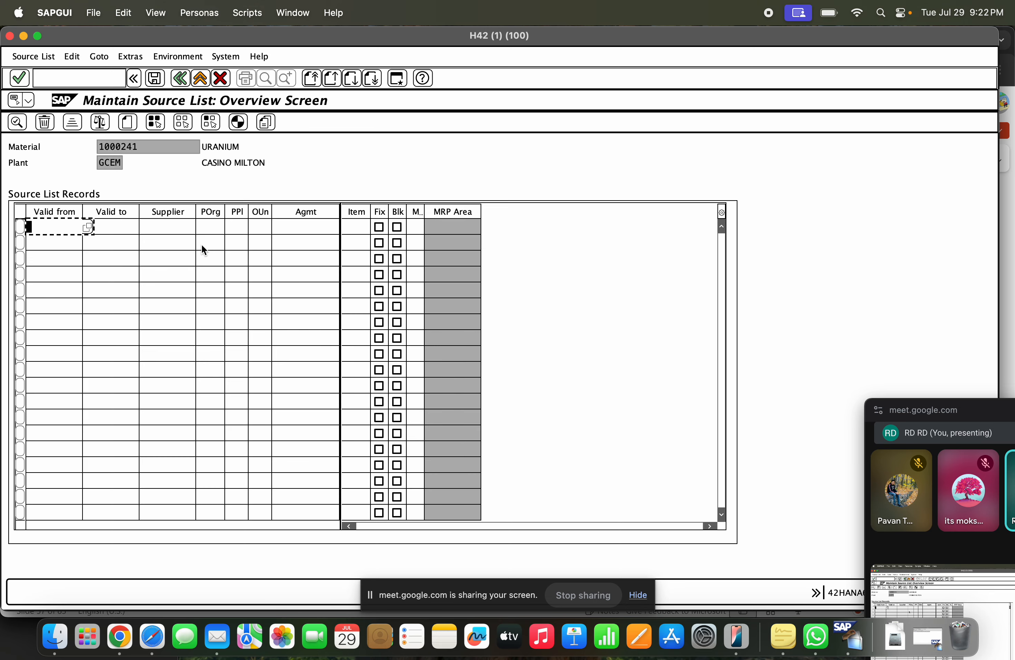
Step: Generate the source list records automatically with validity from 29.07.2025 to 31.12.2999
{"action": "left_click", "coordinate": [238, 123]}
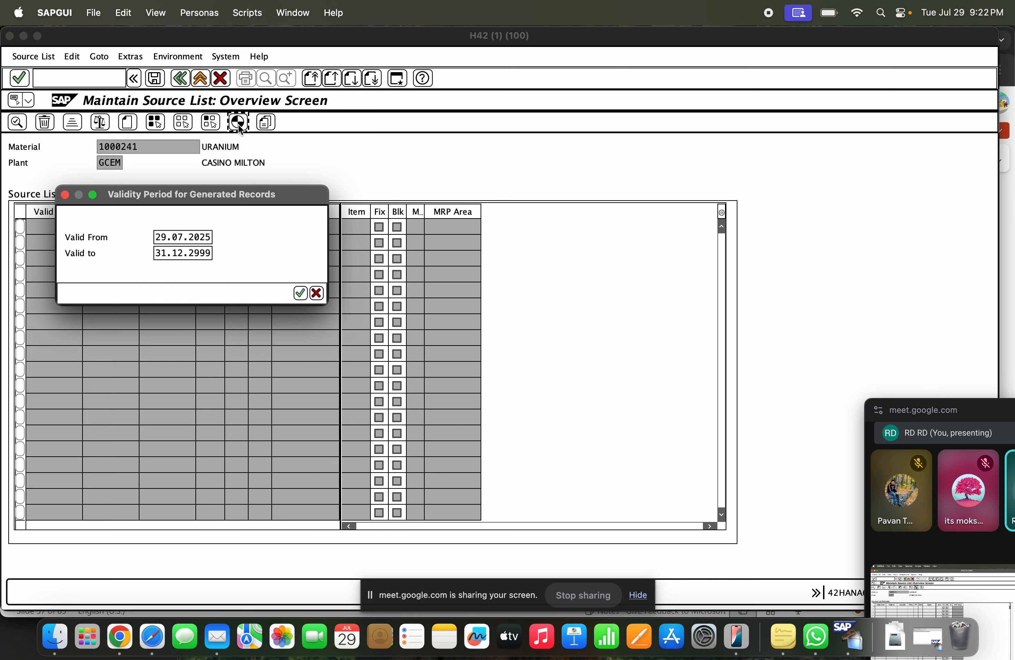
{"action": "left_click", "coordinate": [300, 293]}
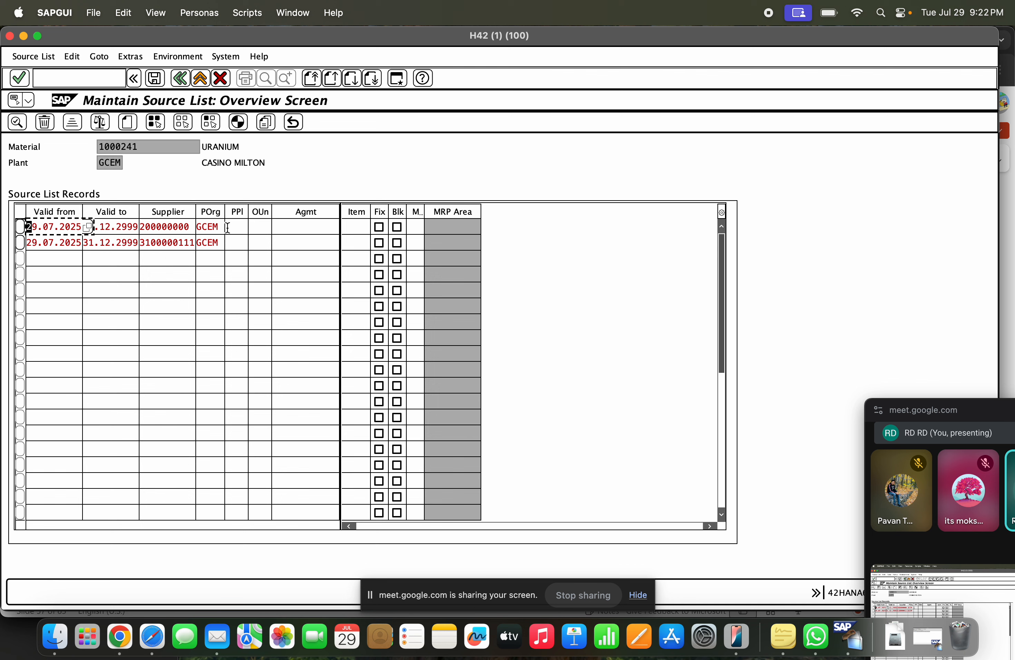
{"action": "left_click", "coordinate": [217, 227]}
{"action": "left_click", "coordinate": [212, 237]}
{"action": "left_click", "coordinate": [180, 240]}
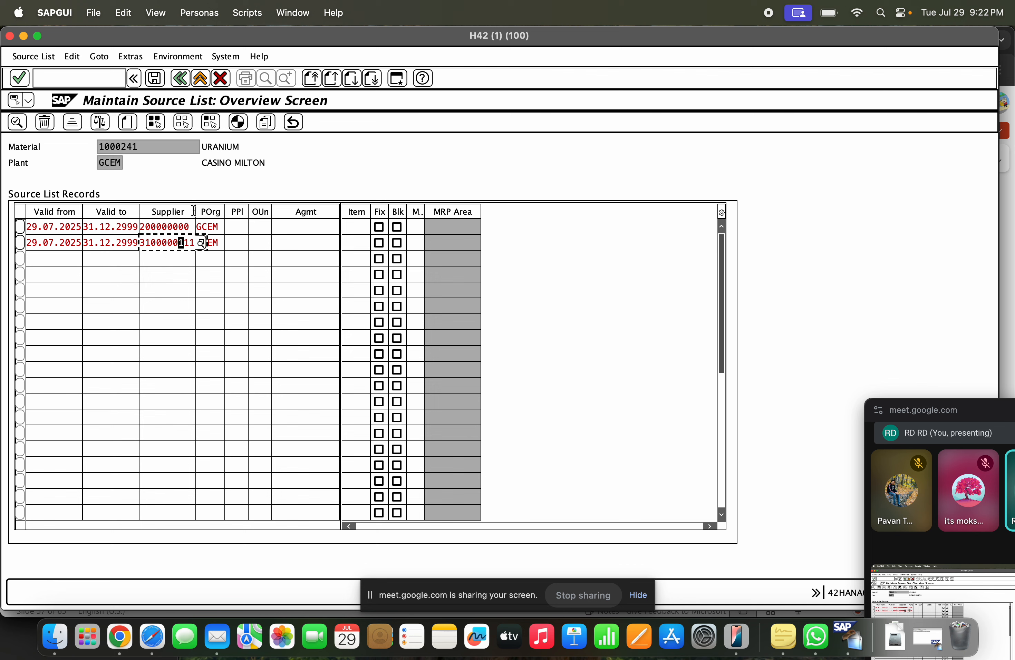
Step: Set the valid-to date to 31.12.2028 for the first record and 31.12.2029 for the second, and save the source list
{"action": "double_click", "coordinate": [94, 147]}
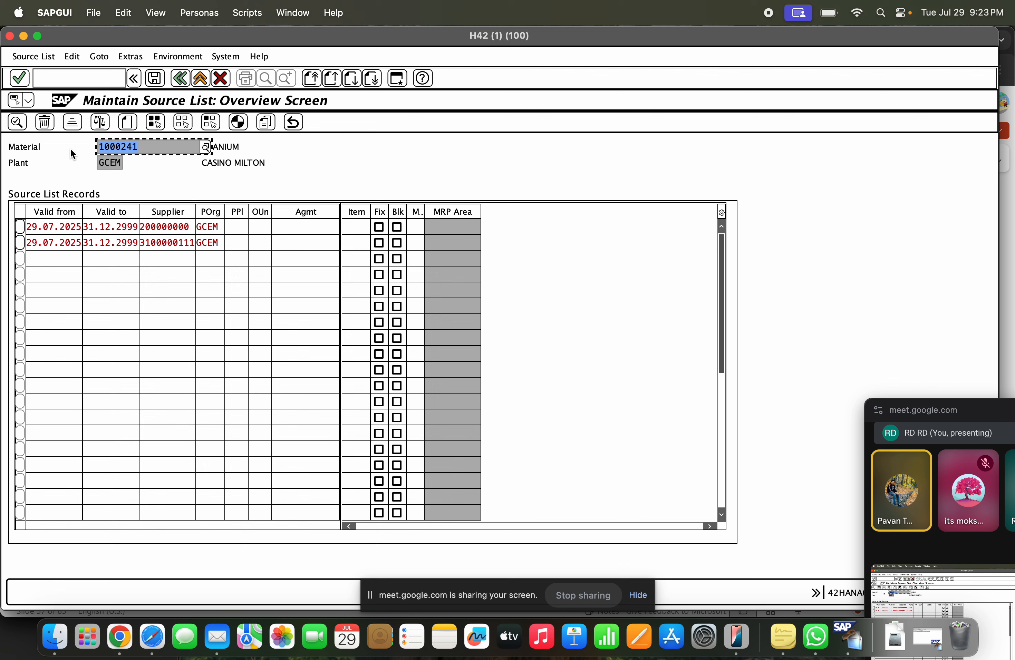
{"action": "left_click", "coordinate": [133, 227]}
{"action": "left_click", "coordinate": [137, 243]}
{"action": "left_click", "coordinate": [124, 227]}
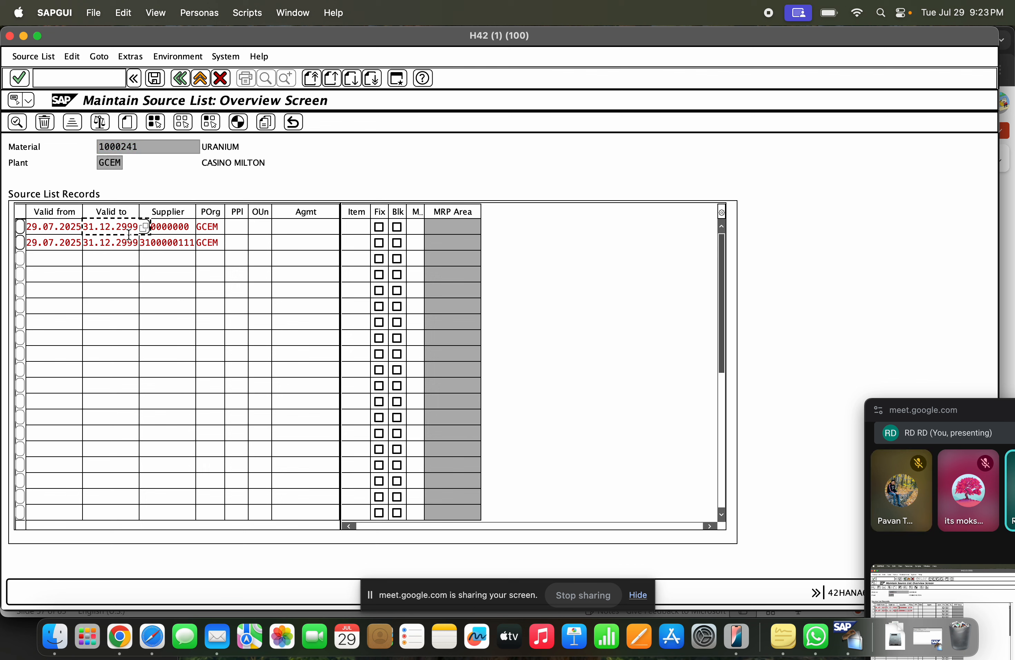
{"action": "type", "text": "028"}
{"action": "left_click", "coordinate": [122, 243]}
{"action": "type", "text": "02"}
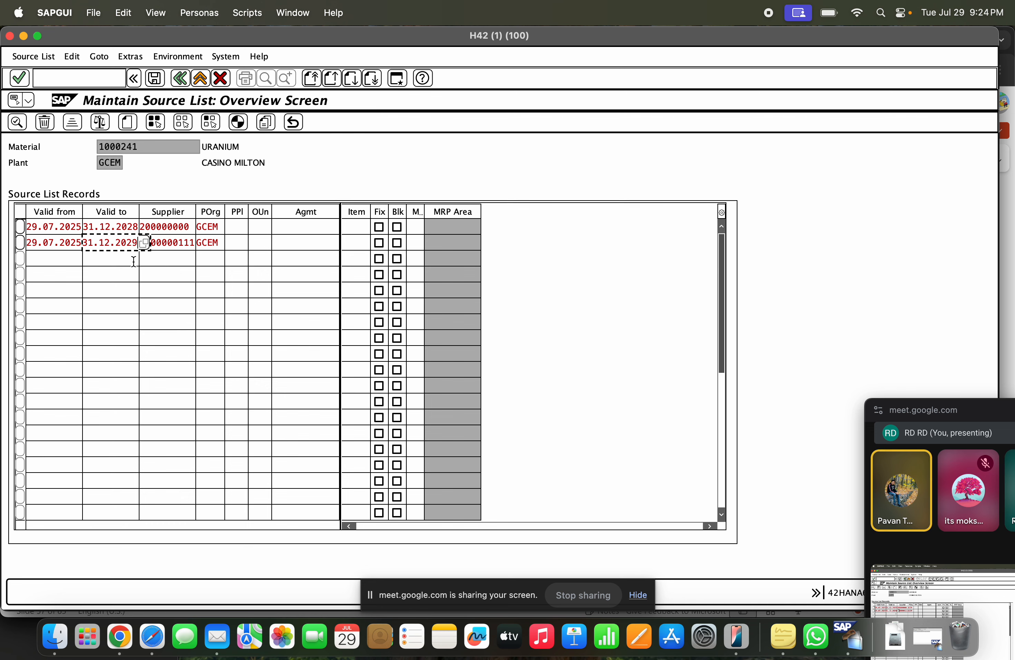
{"action": "left_click", "coordinate": [155, 78]}
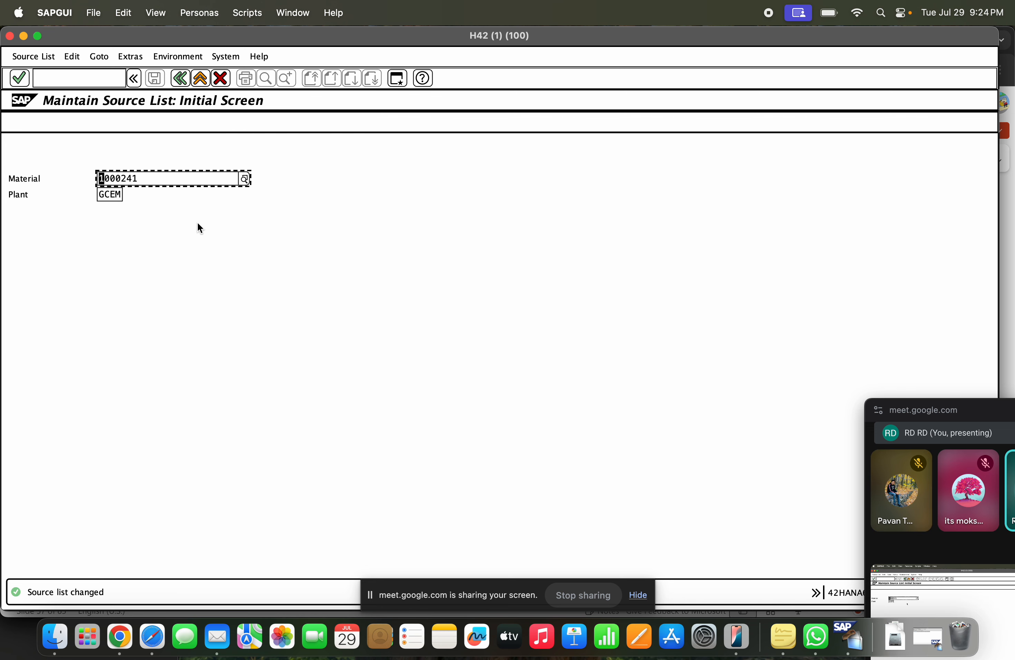
Step: Display the saved source list for material 1000241 in plant GCEM, review both supplier records and return to the start screen
{"action": "left_click", "coordinate": [33, 57]}
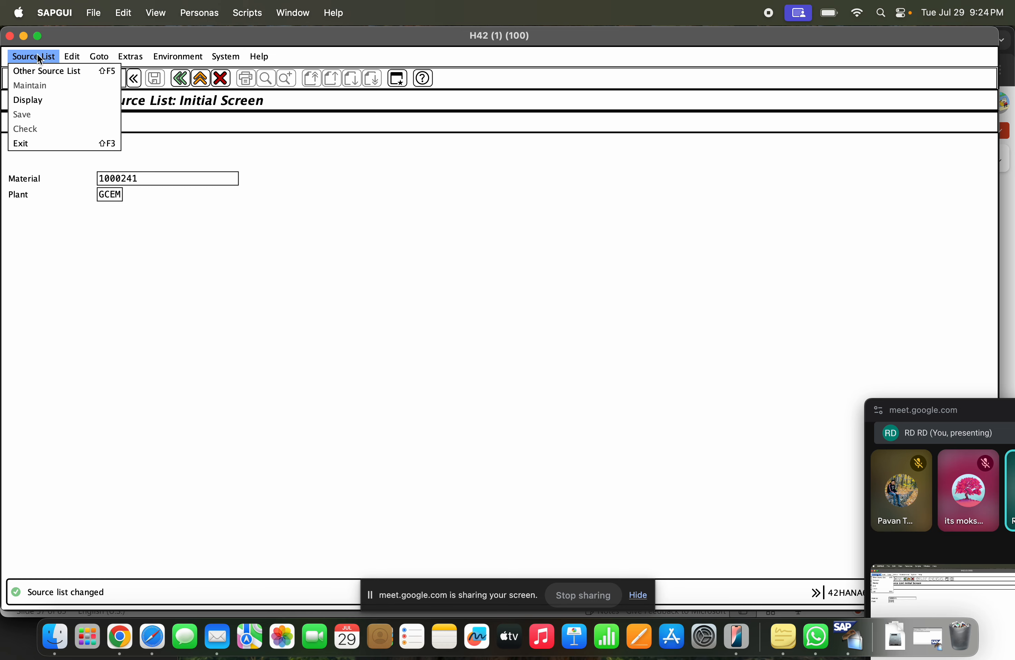
{"action": "left_click", "coordinate": [56, 104]}
{"action": "key", "text": "Return"}
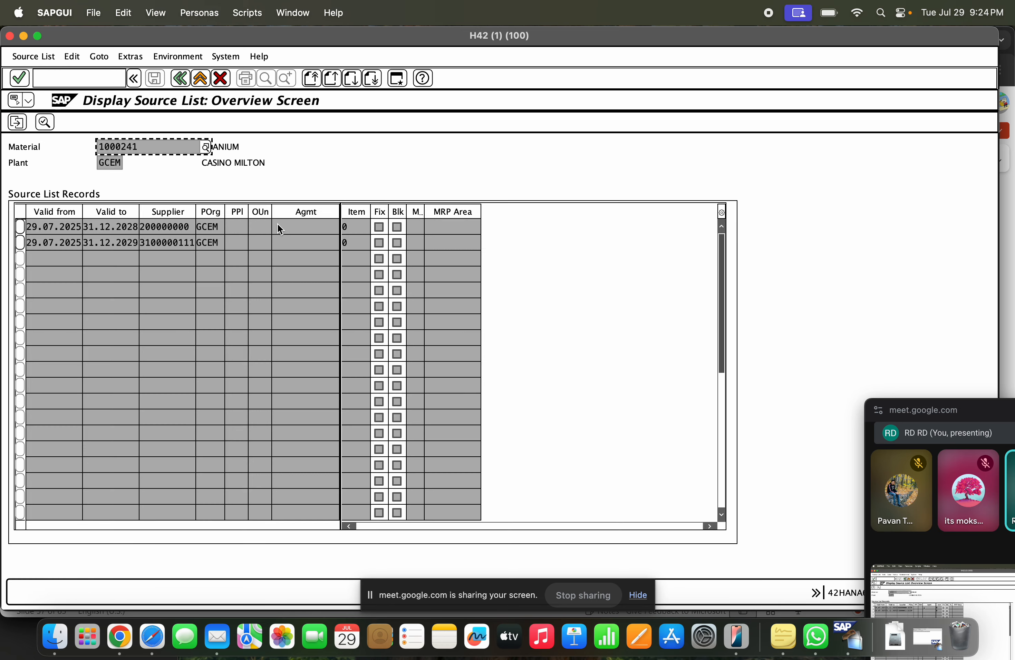
{"action": "left_click", "coordinate": [296, 230]}
{"action": "left_click", "coordinate": [295, 245]}
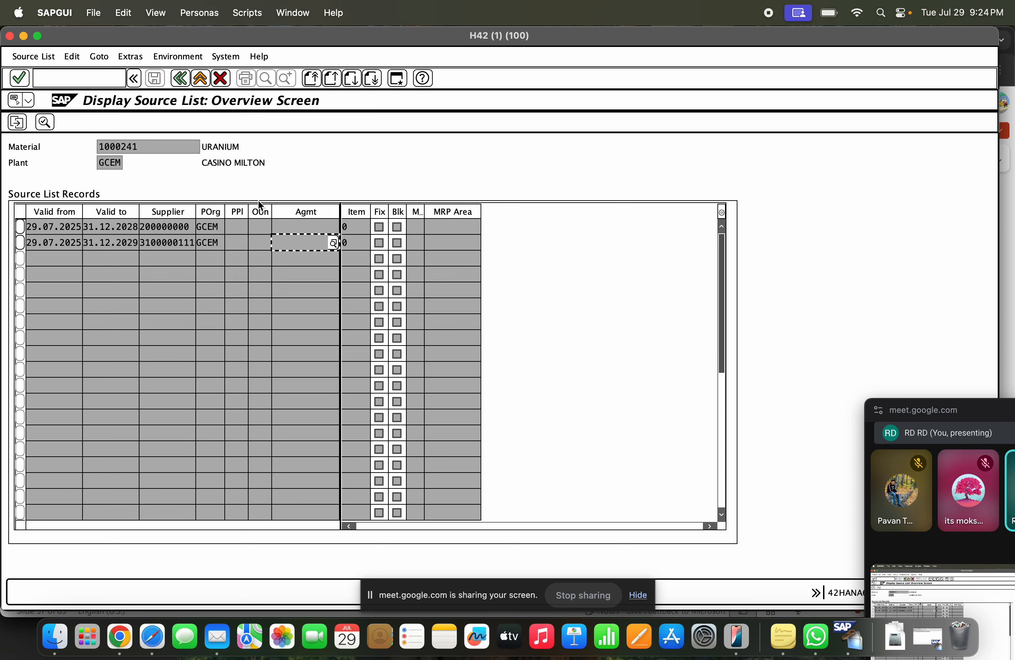
{"action": "left_click", "coordinate": [203, 80]}
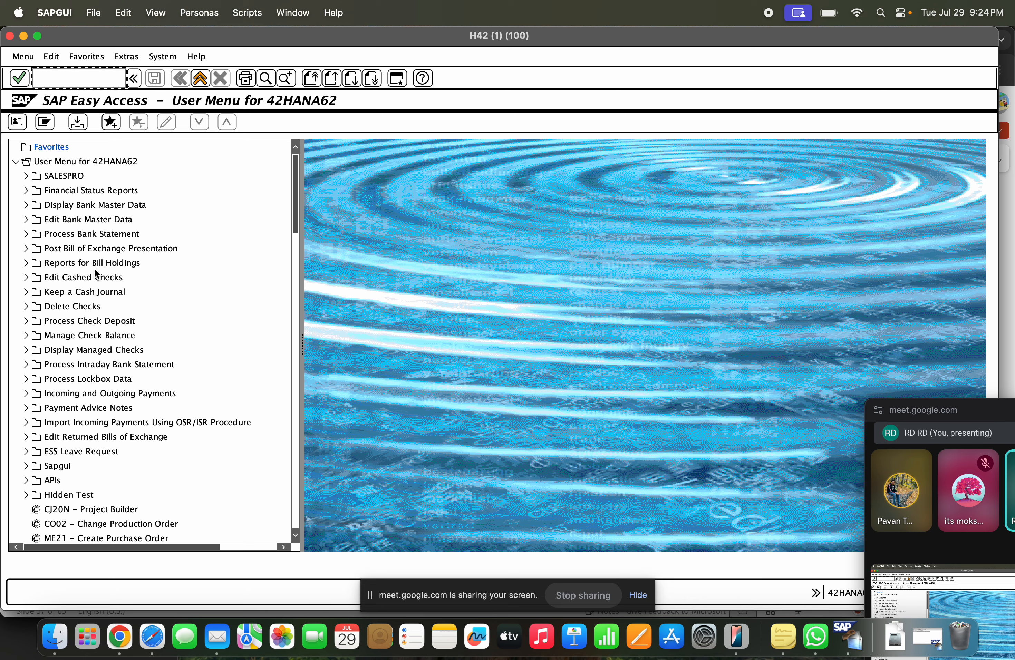
Step: Minimize the current session and open the second SAP ECC connection in the logon list
{"action": "scroll", "coordinate": [95, 266], "scroll_direction": "down", "scroll_amount": 5}
{"action": "scroll", "coordinate": [96, 266], "scroll_direction": "down", "scroll_amount": 8}
{"action": "scroll", "coordinate": [95, 266], "scroll_direction": "up", "scroll_amount": 13}
{"action": "left_click", "coordinate": [24, 36]}
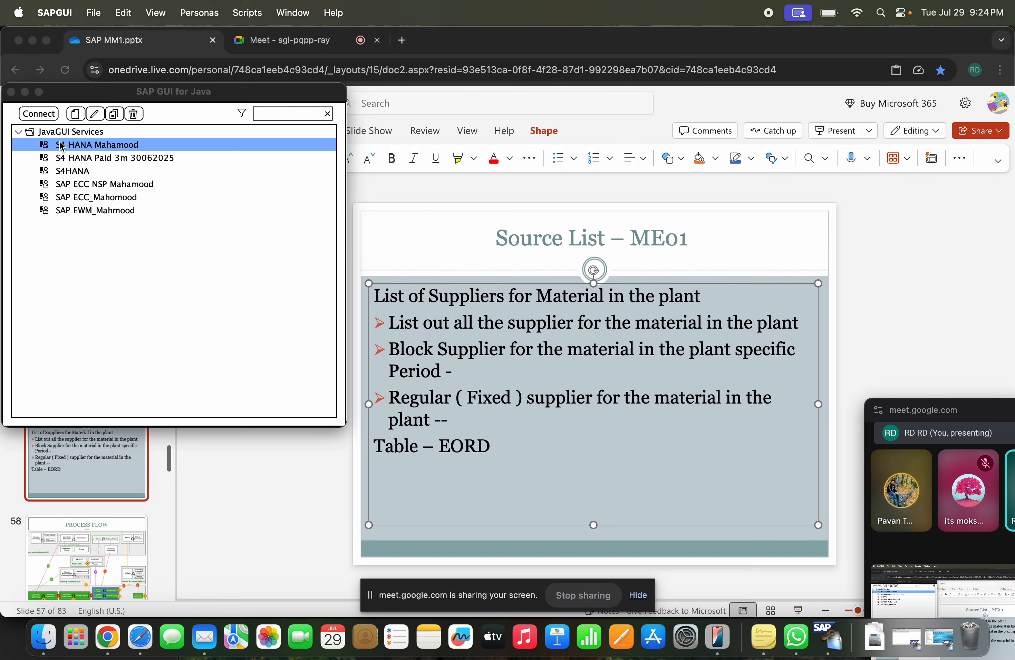
{"action": "left_click", "coordinate": [100, 200]}
{"action": "double_click", "coordinate": [100, 201]}
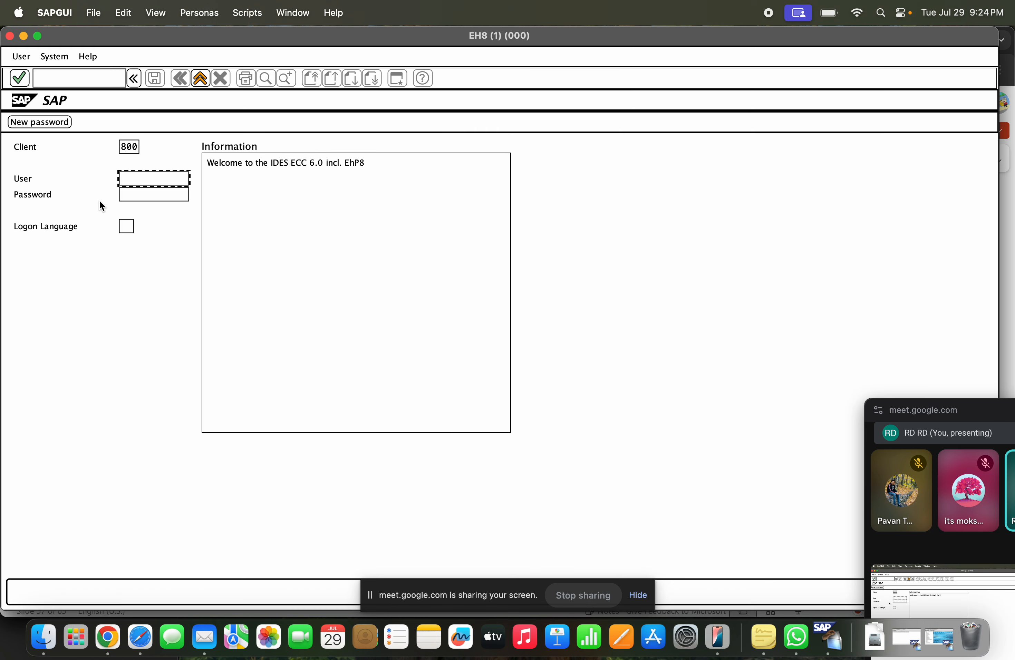
Step: Log on to client 800 with the previously used user name and the account password
{"action": "key", "text": "Down"}
{"action": "key", "text": "Down"}
{"action": "key", "text": "Down"}
{"action": "key", "text": "Down"}
{"action": "key", "text": "Down"}
{"action": "key", "text": "Down"}
{"action": "key", "text": "Down"}
{"action": "key", "text": "Down"}
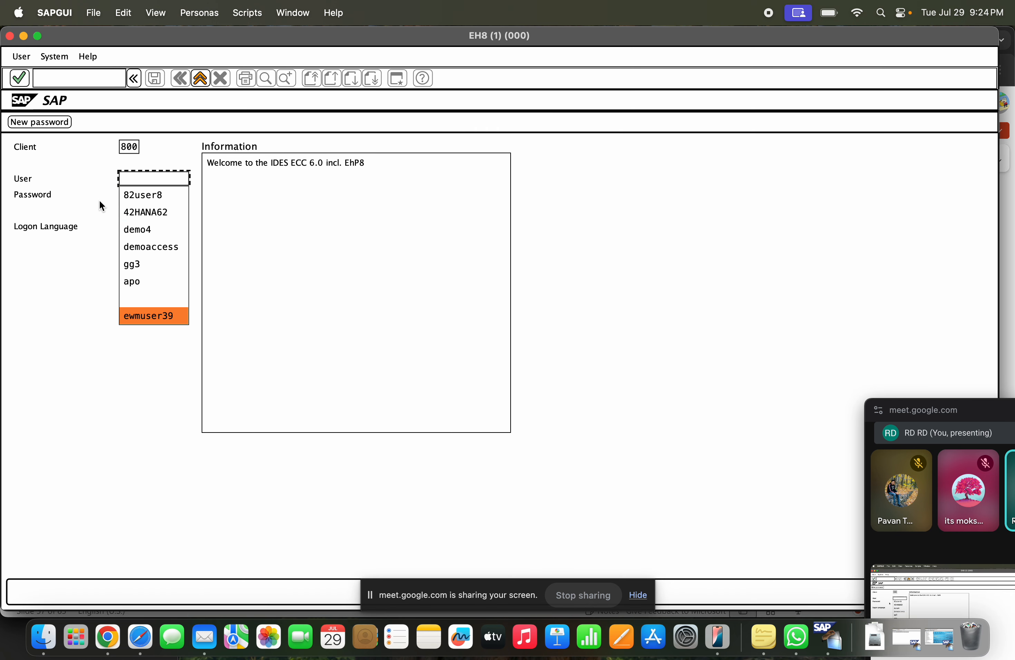
{"action": "key", "text": "Return"}
{"action": "type", "text": "******"}
{"action": "key", "text": "Return"}
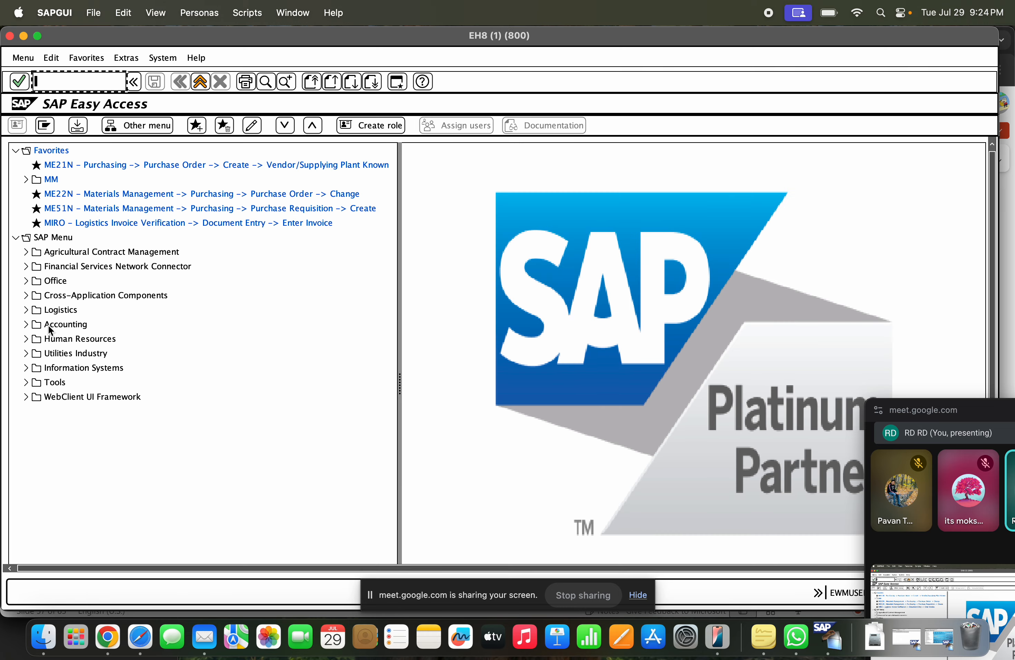
Step: Expand the SAP menu tree through Logistics, Materials Management, Purchasing and Master Data to the Source List transactions
{"action": "left_click", "coordinate": [26, 310]}
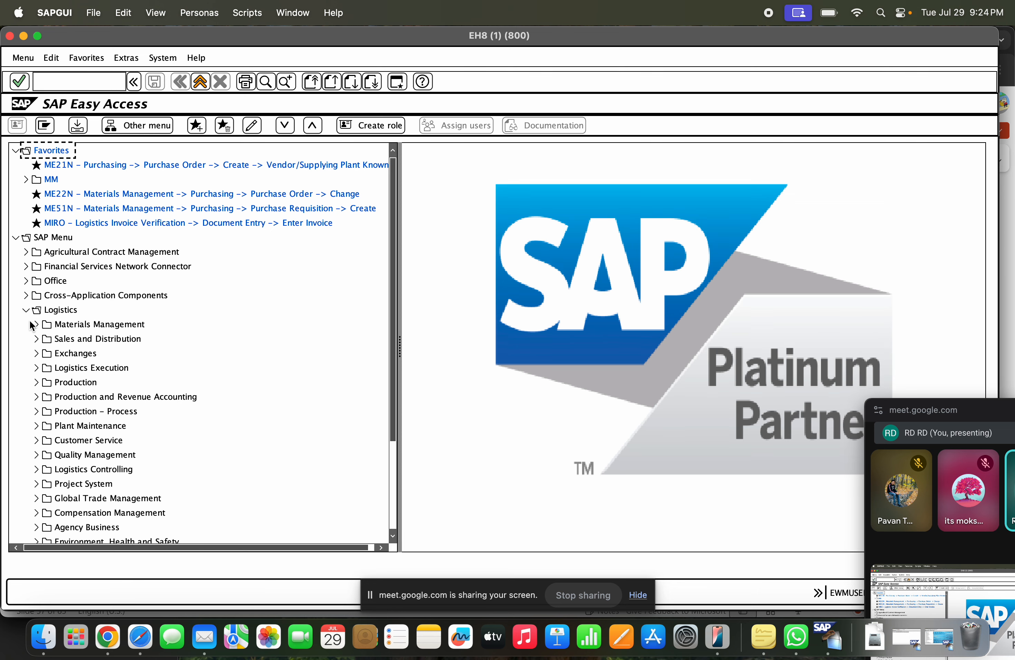
{"action": "left_click", "coordinate": [37, 325]}
{"action": "left_click", "coordinate": [46, 339]}
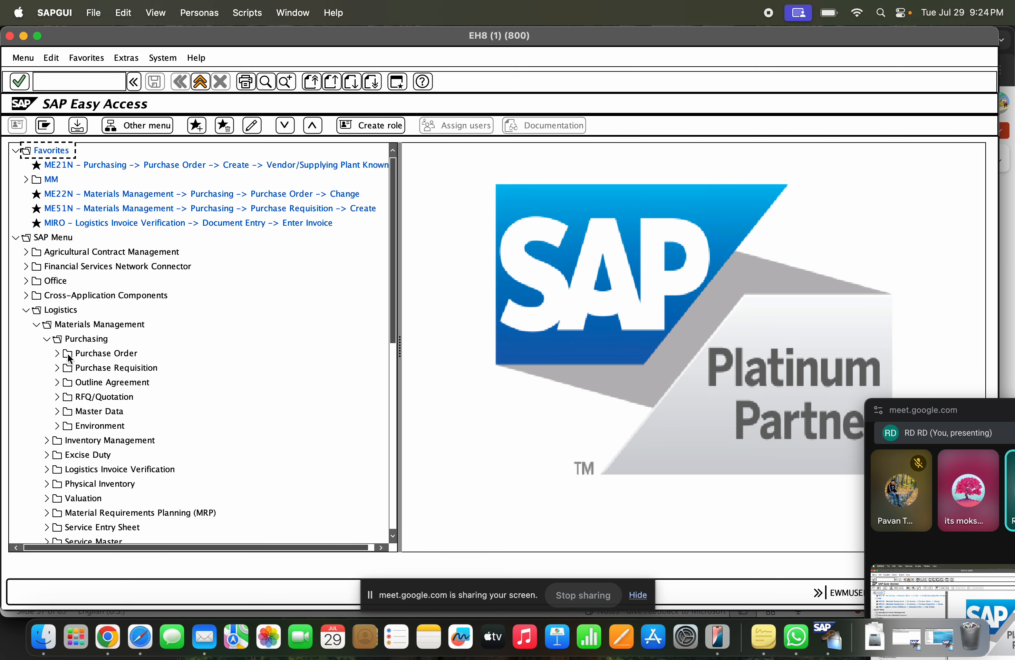
{"action": "left_click", "coordinate": [57, 412]}
{"action": "scroll", "coordinate": [129, 386], "scroll_direction": "down", "scroll_amount": 5}
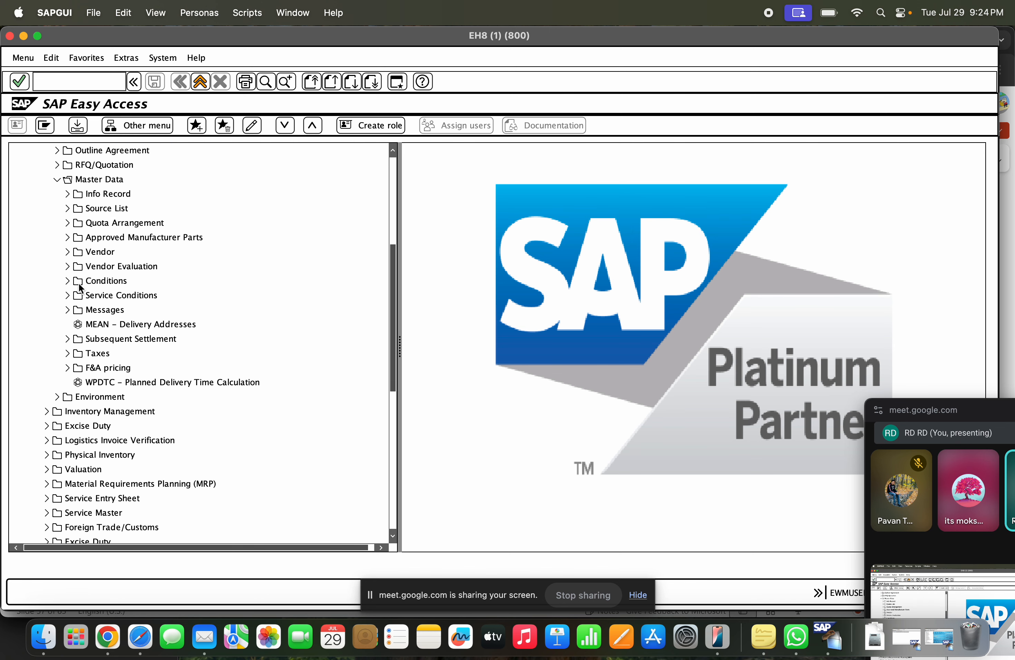
{"action": "double_click", "coordinate": [121, 207]}
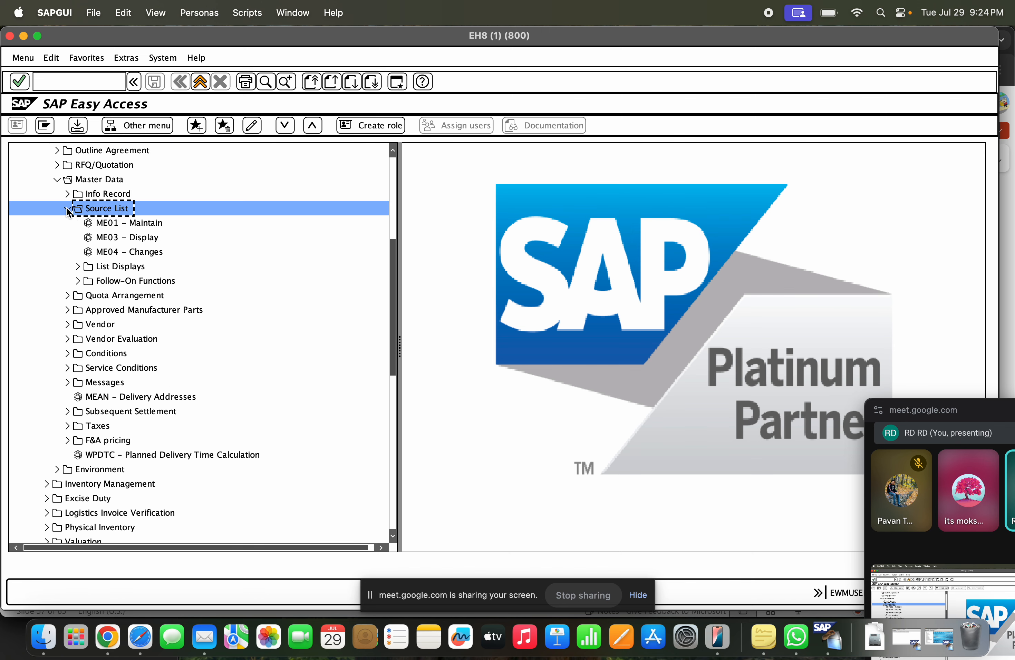
{"action": "left_click", "coordinate": [122, 229]}
{"action": "left_click", "coordinate": [139, 237]}
{"action": "left_click", "coordinate": [142, 229]}
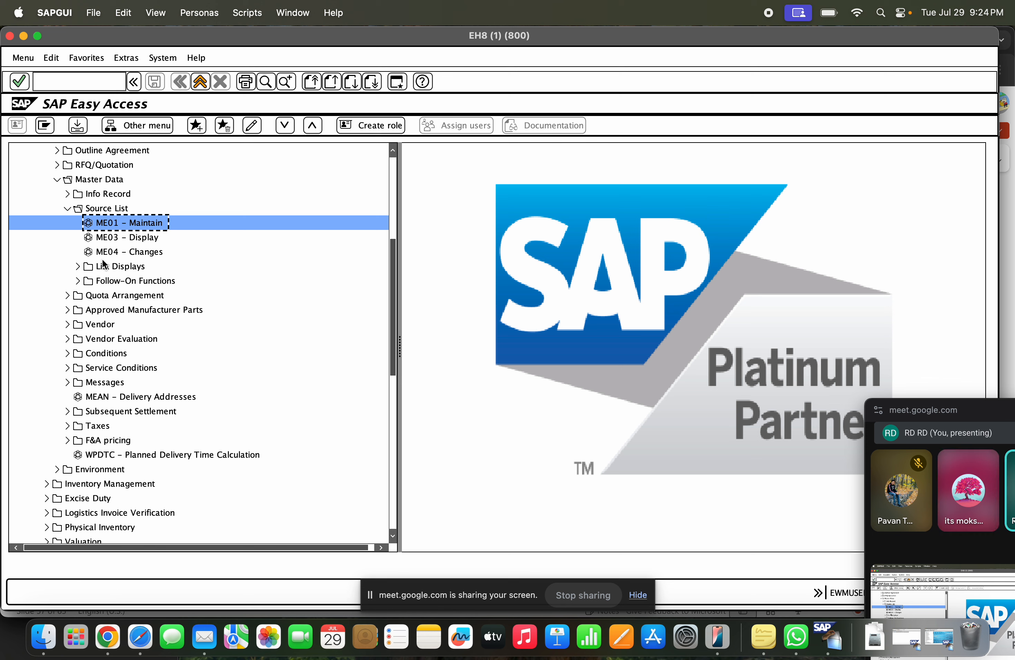
Step: Open the ME0M source list report by material and run it for plant GCEM
{"action": "left_click", "coordinate": [78, 267]}
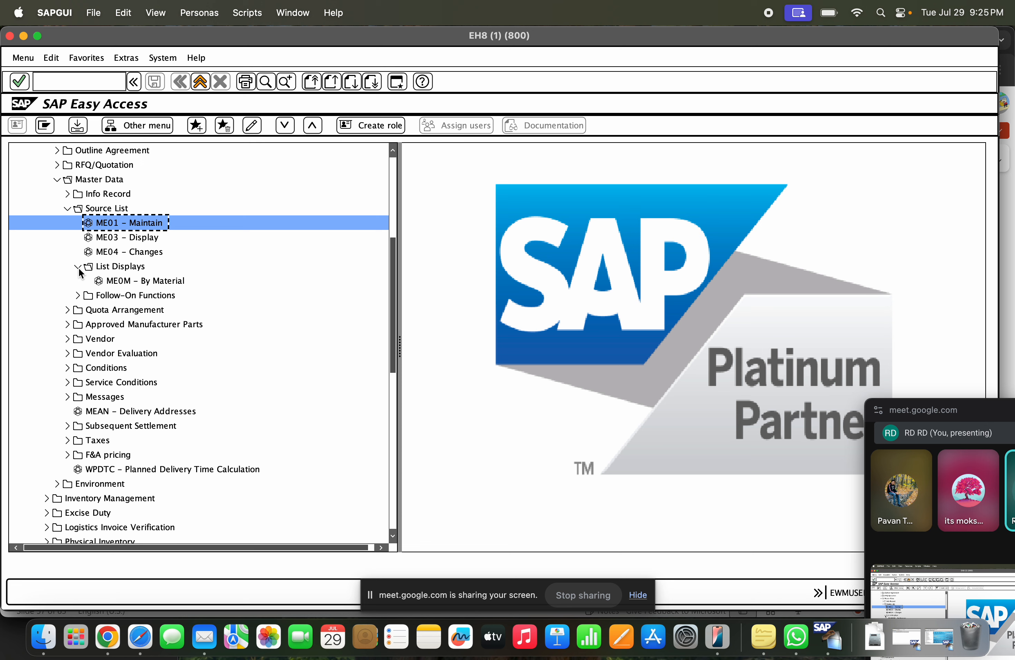
{"action": "left_click", "coordinate": [126, 284]}
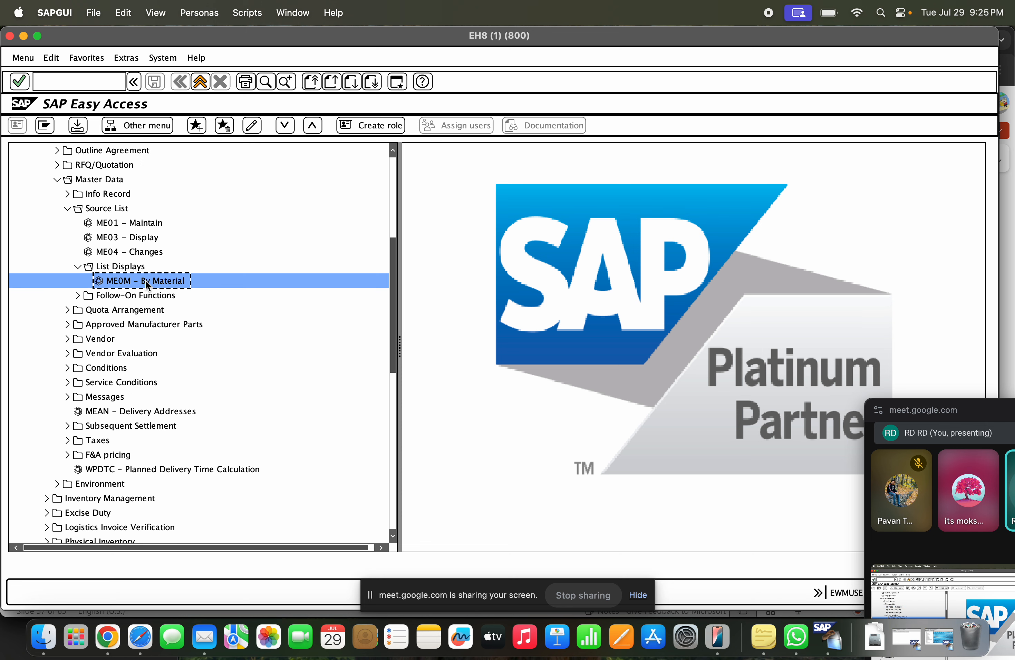
{"action": "double_click", "coordinate": [146, 281]}
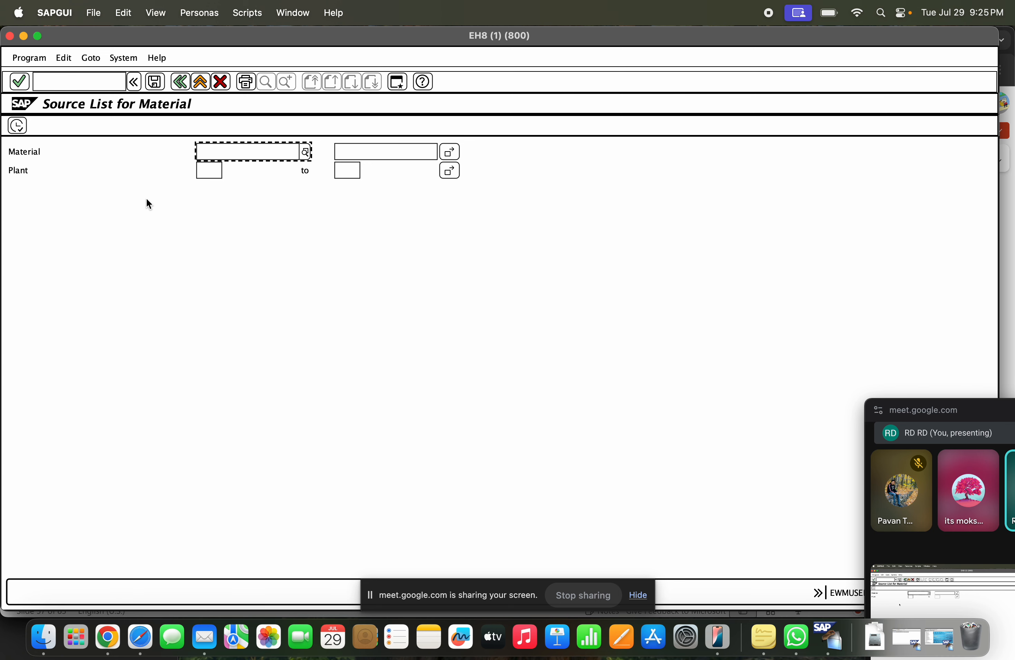
{"action": "left_click", "coordinate": [219, 177]}
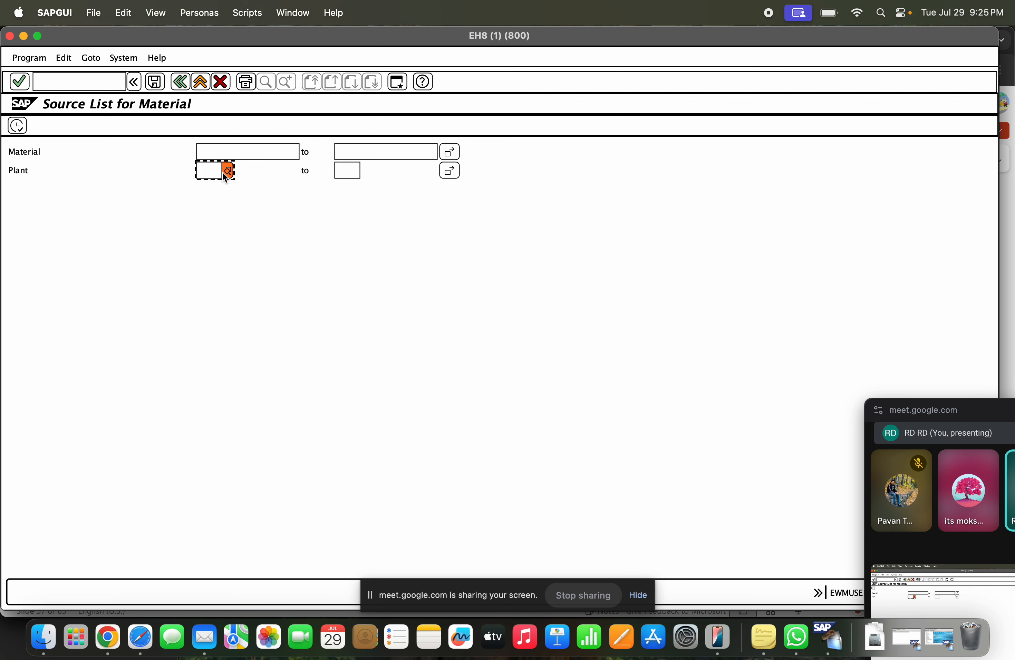
{"action": "type", "text": "GCEM"}
{"action": "left_click", "coordinate": [19, 131]}
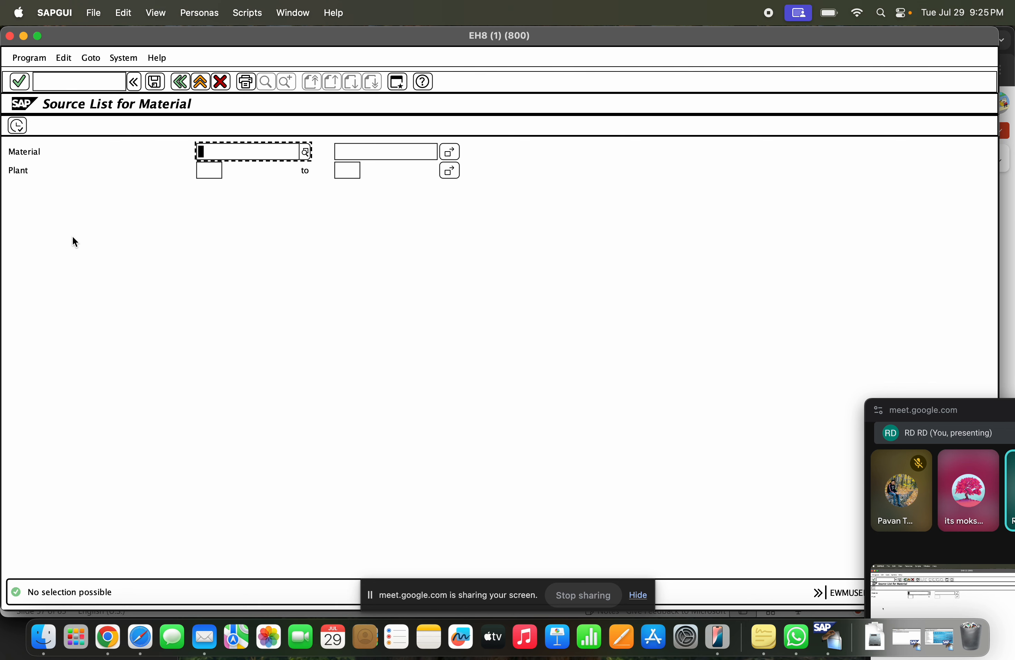
Step: Search the value help of the Plant field for GCEM
{"action": "left_click", "coordinate": [200, 172]}
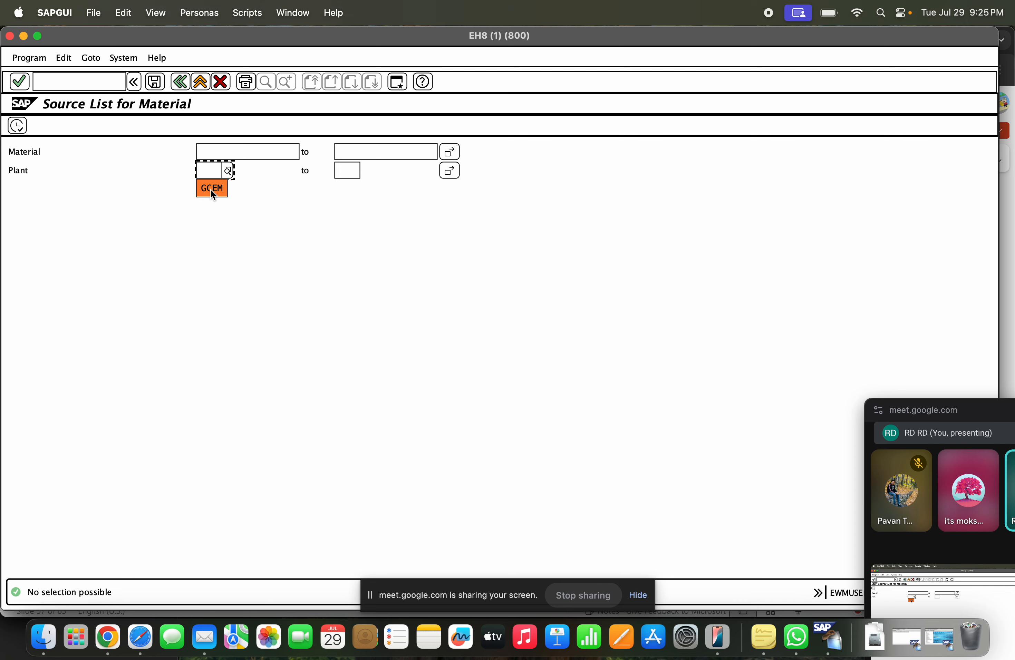
{"action": "left_click", "coordinate": [225, 172]}
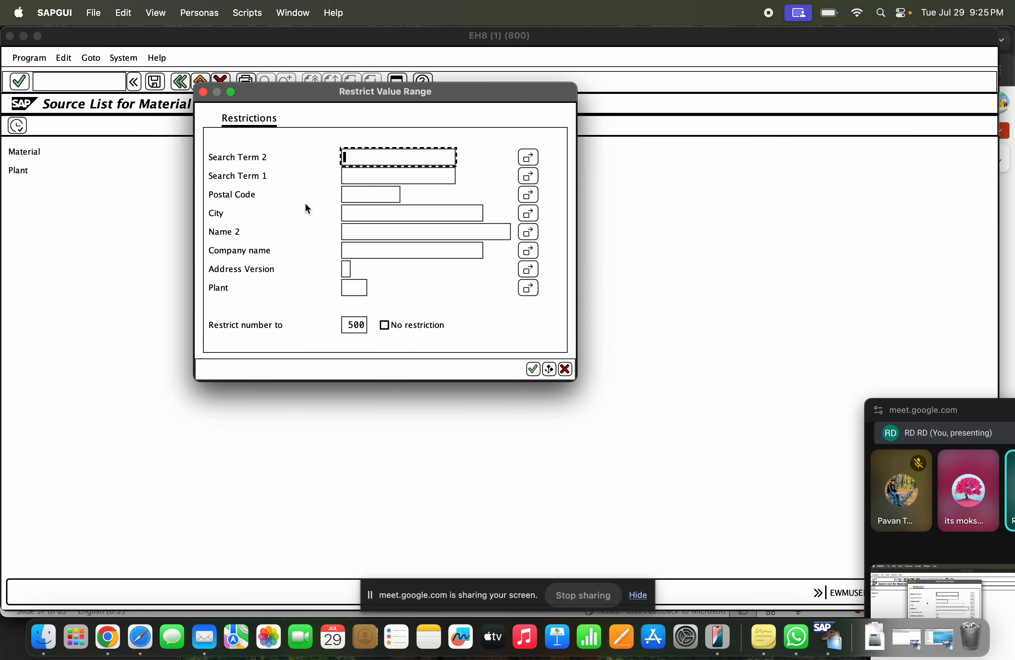
{"action": "left_click", "coordinate": [352, 287]}
{"action": "type", "text": "gcem"}
{"action": "key", "text": "BackSpace"}
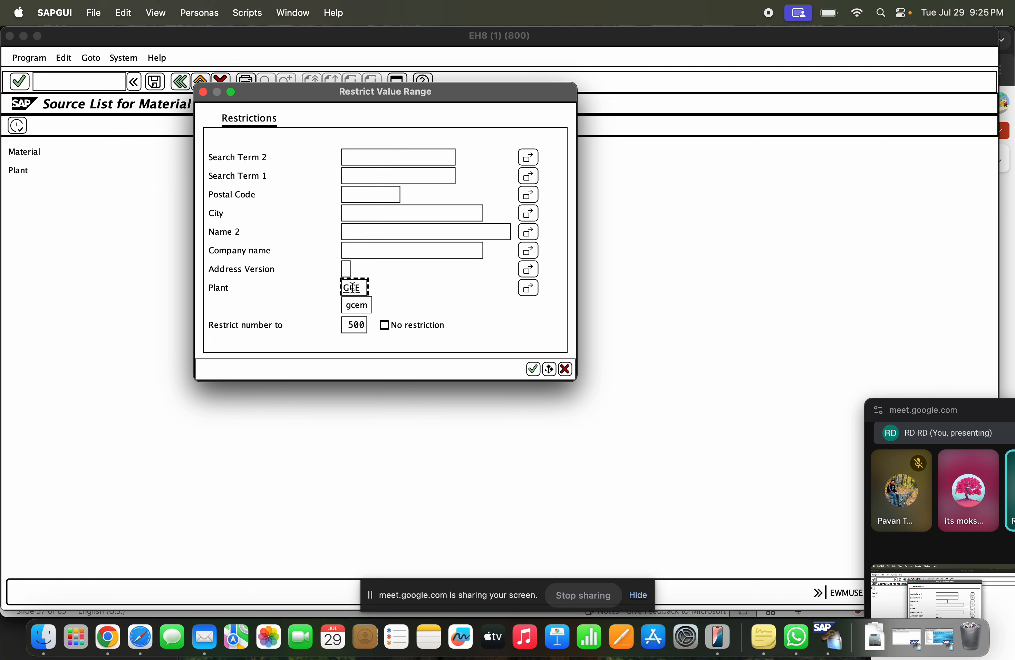
{"action": "type", "text": "*"}
{"action": "key", "text": "Return"}
{"action": "left_click", "coordinate": [356, 292]}
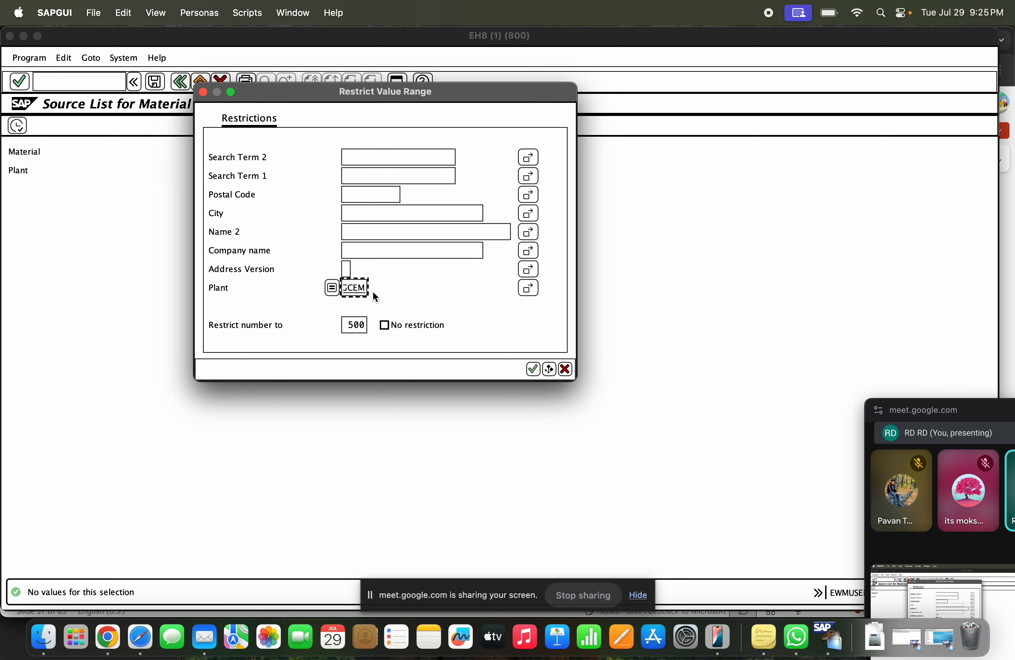
{"action": "key", "text": "Return"}
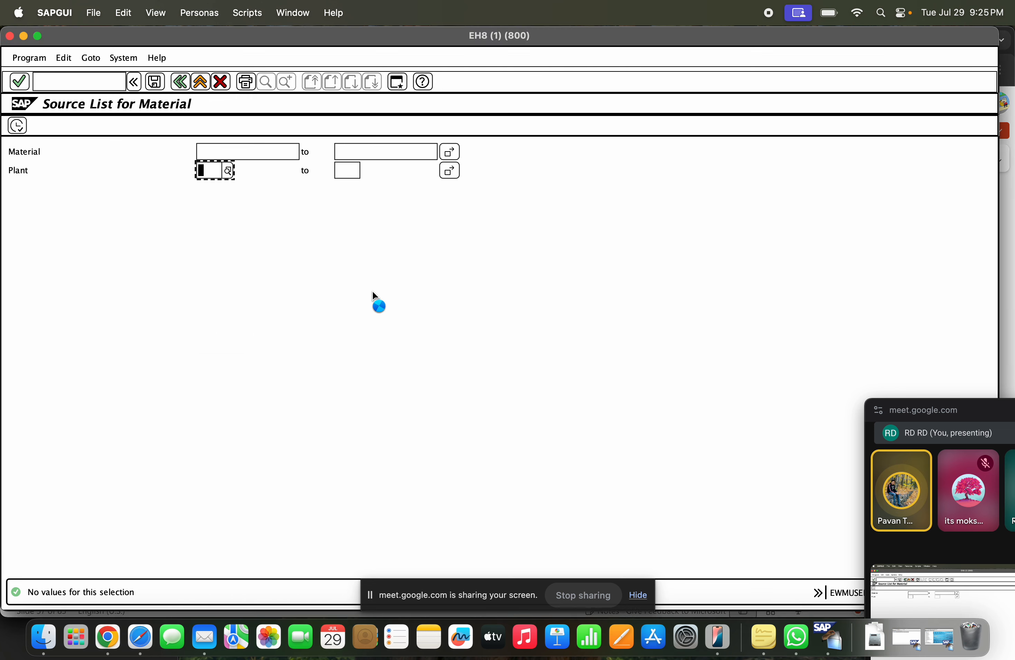
Step: Clear the plant restriction and cancel the value search
{"action": "left_click", "coordinate": [373, 294]}
{"action": "key", "text": "BackSpace"}
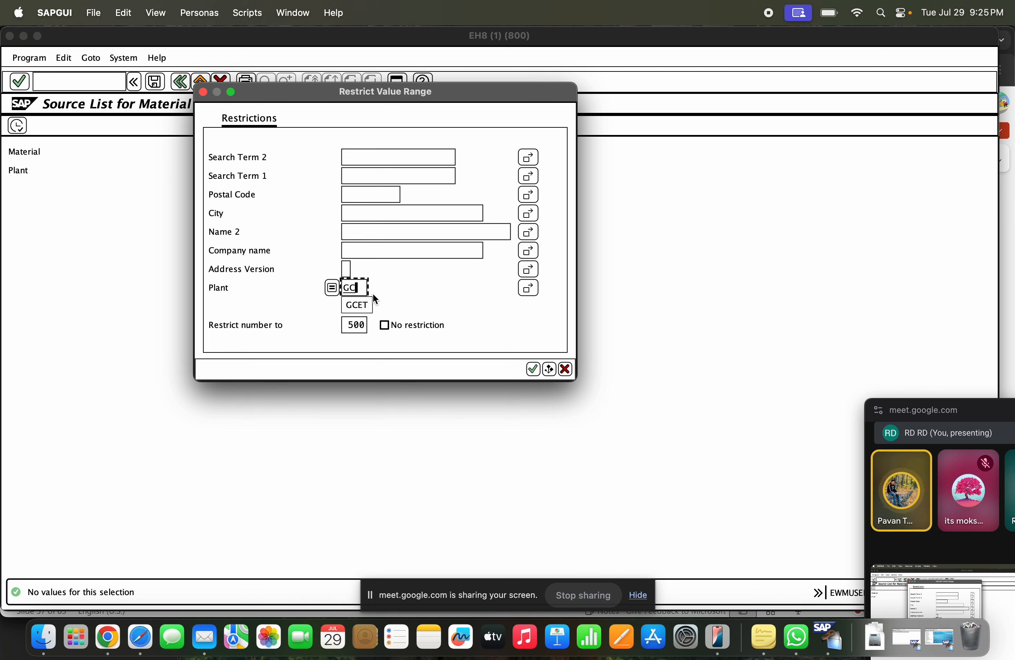
{"action": "key", "text": "BackSpace"}
{"action": "key", "text": "BackSpace"}
{"action": "key", "text": "BackSpace"}
{"action": "key", "text": "Escape"}
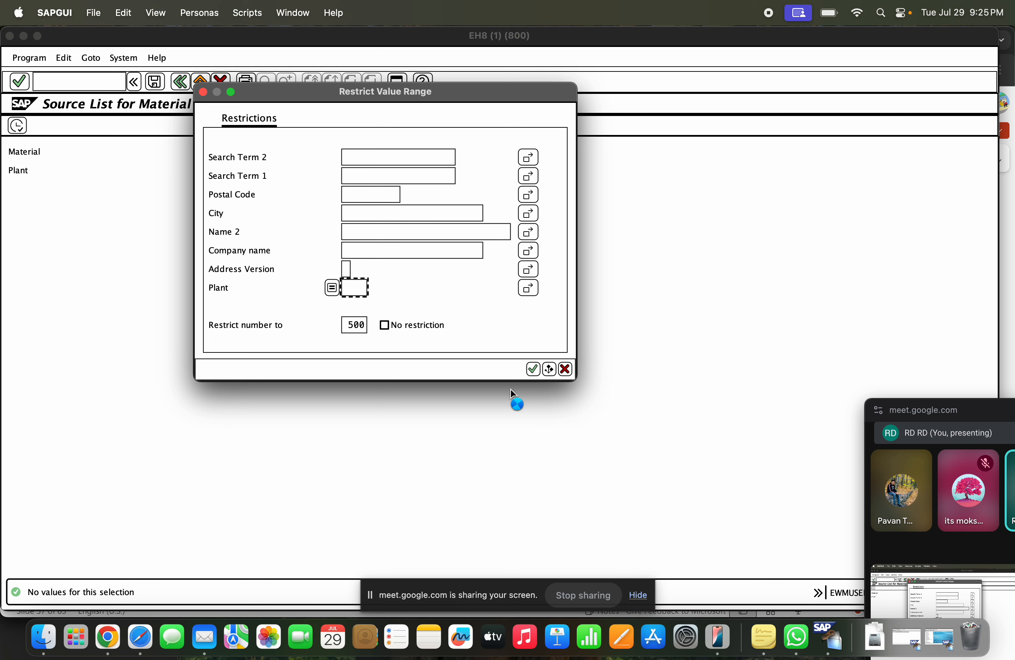
{"action": "left_click", "coordinate": [566, 369]}
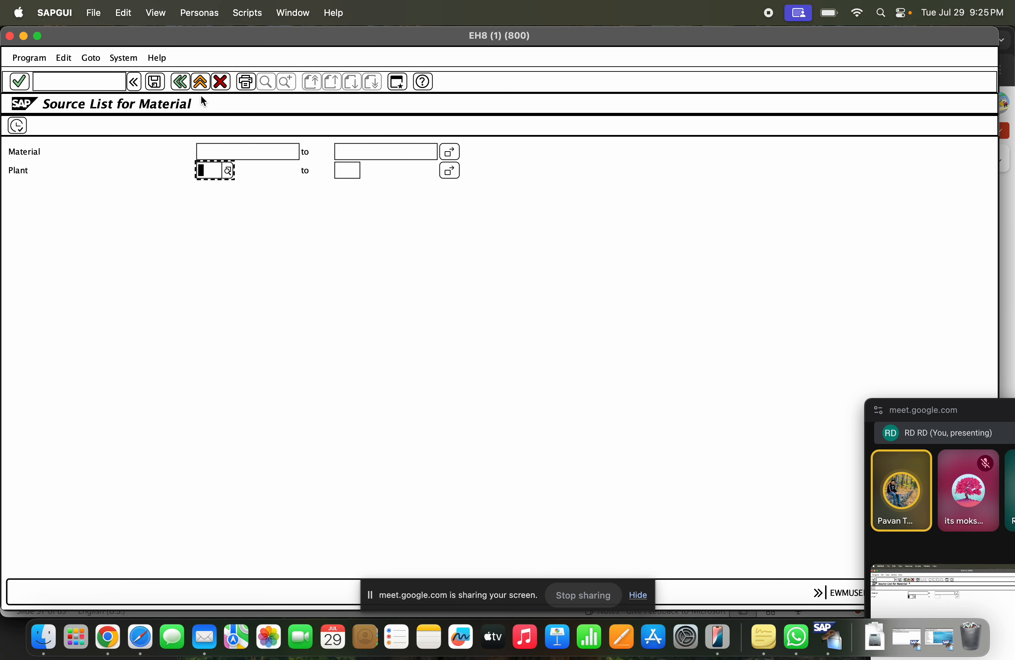
Step: Leave the source list report and log off from client 800
{"action": "left_click", "coordinate": [181, 82]}
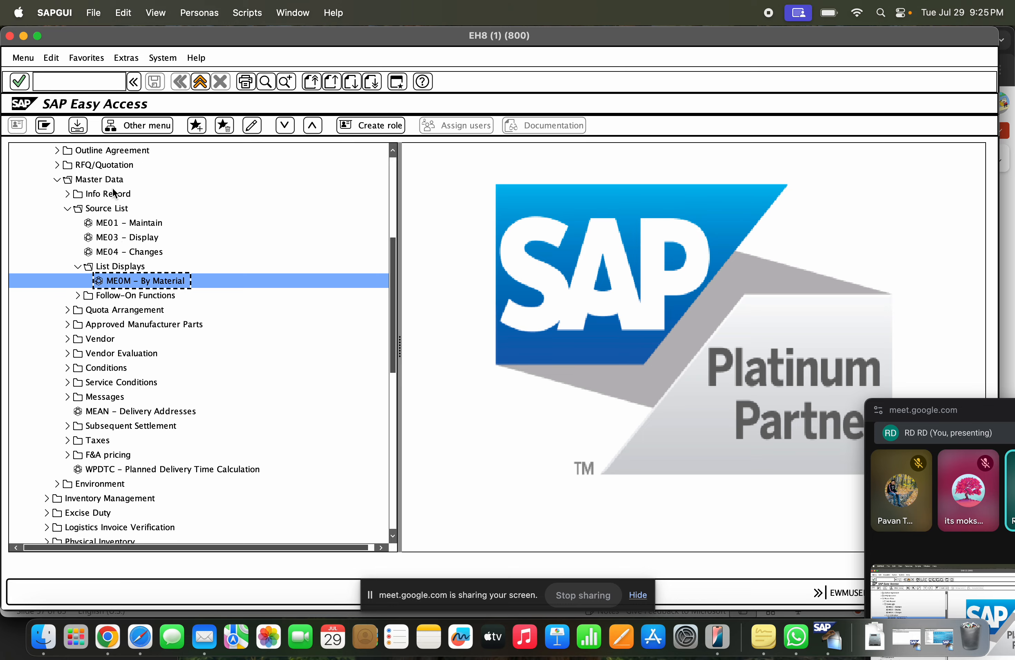
{"action": "left_click", "coordinate": [198, 85]}
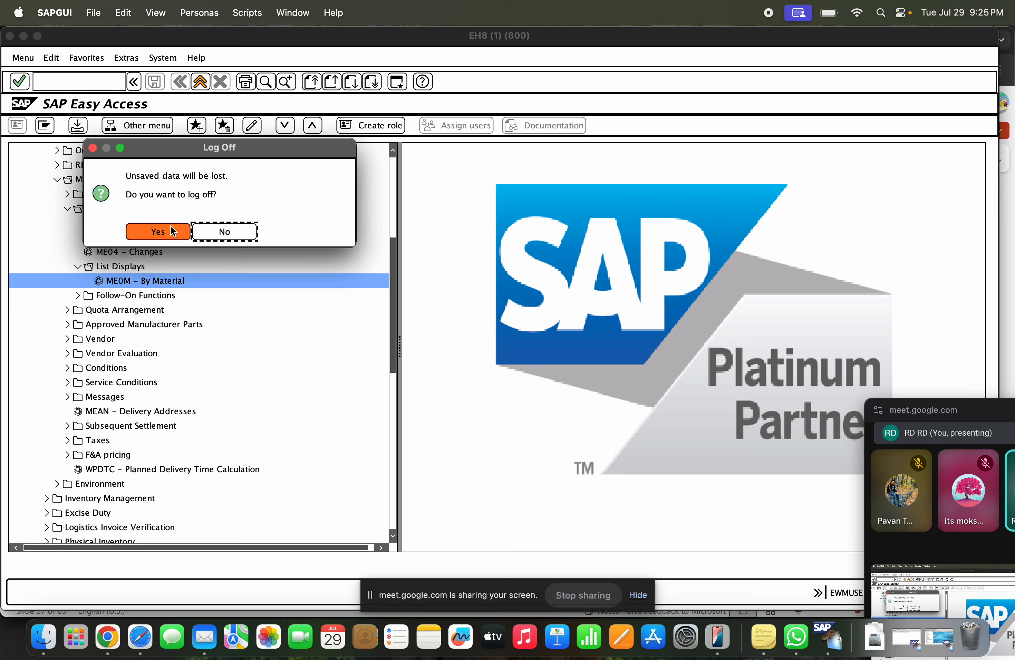
{"action": "left_click", "coordinate": [158, 232]}
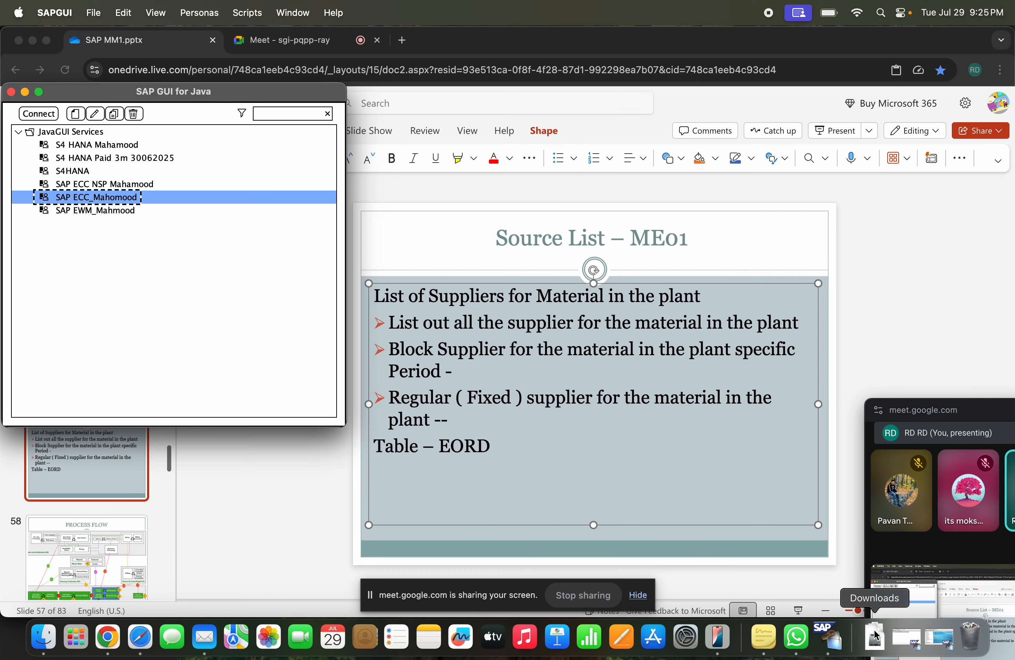
Step: Switch back to the minimized H42 session and try to start transaction MEOM
{"action": "left_click", "coordinate": [906, 636]}
{"action": "left_click", "coordinate": [88, 78]}
{"action": "type", "text": "/nmeom"}
{"action": "key", "text": "Return"}
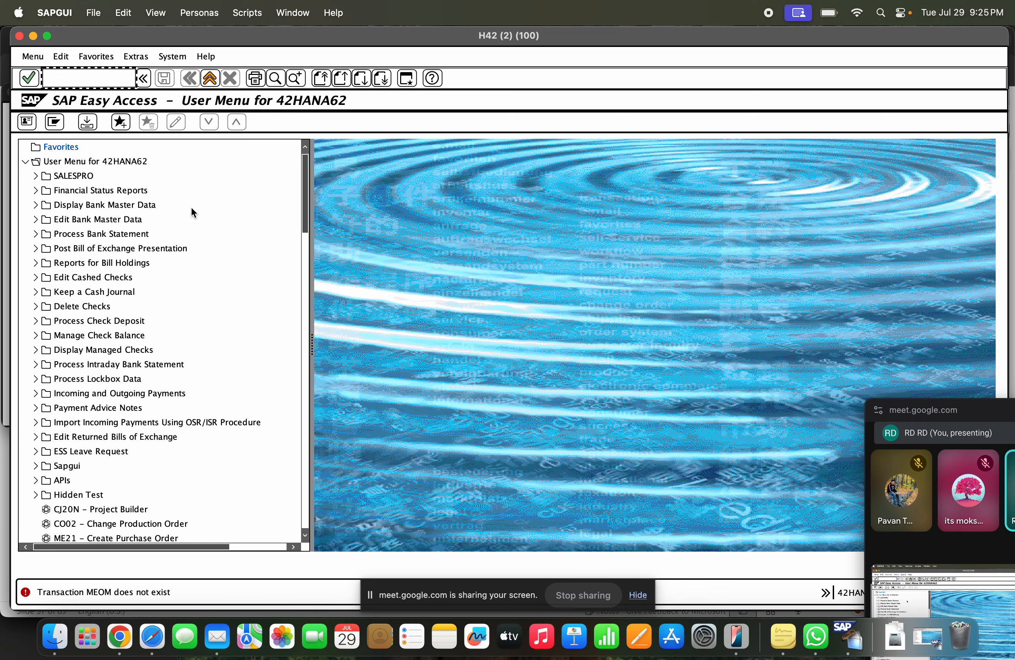
Step: Look up transaction code ME0M and open the Source List for Material report
{"action": "type", "text": "meo"}
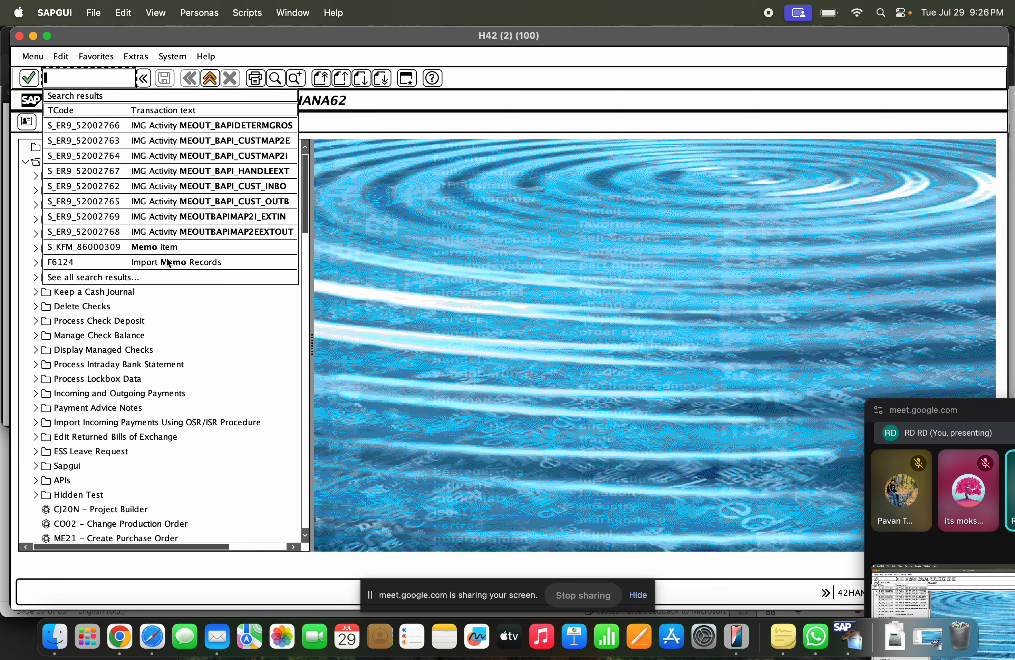
{"action": "type", "text": "meom"}
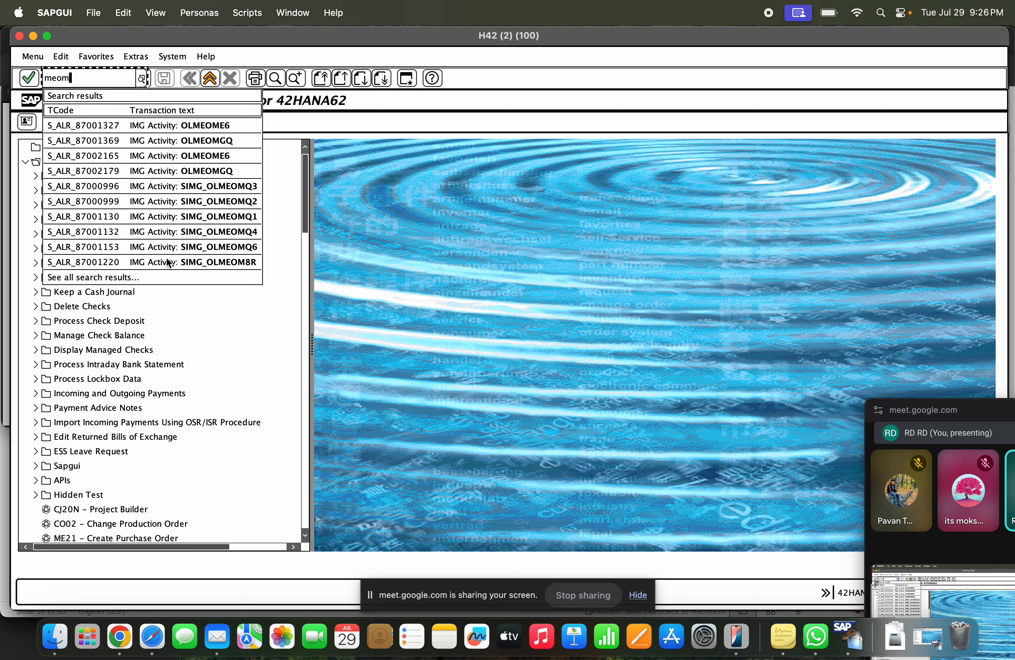
{"action": "key", "text": "BackSpace"}
{"action": "key", "text": "BackSpace"}
{"action": "type", "text": "0m"}
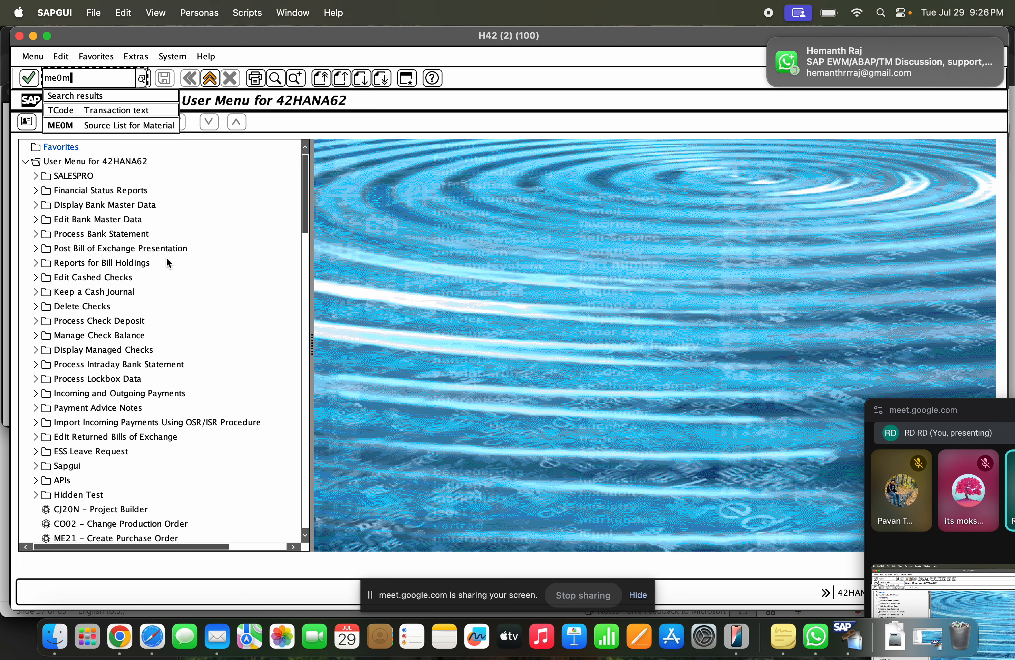
{"action": "key", "text": "Down"}
{"action": "key", "text": "Return"}
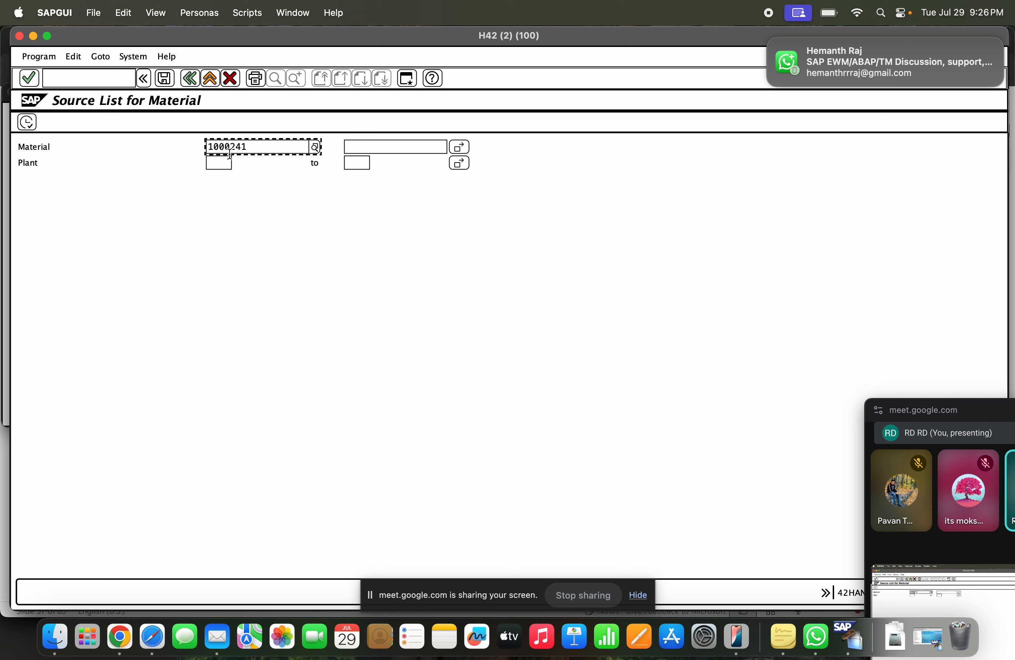
Step: Clear the material selection, set the plant to GCEM and run the source list report
{"action": "double_click", "coordinate": [229, 151]}
{"action": "key", "text": "BackSpace"}
{"action": "left_click", "coordinate": [217, 162]}
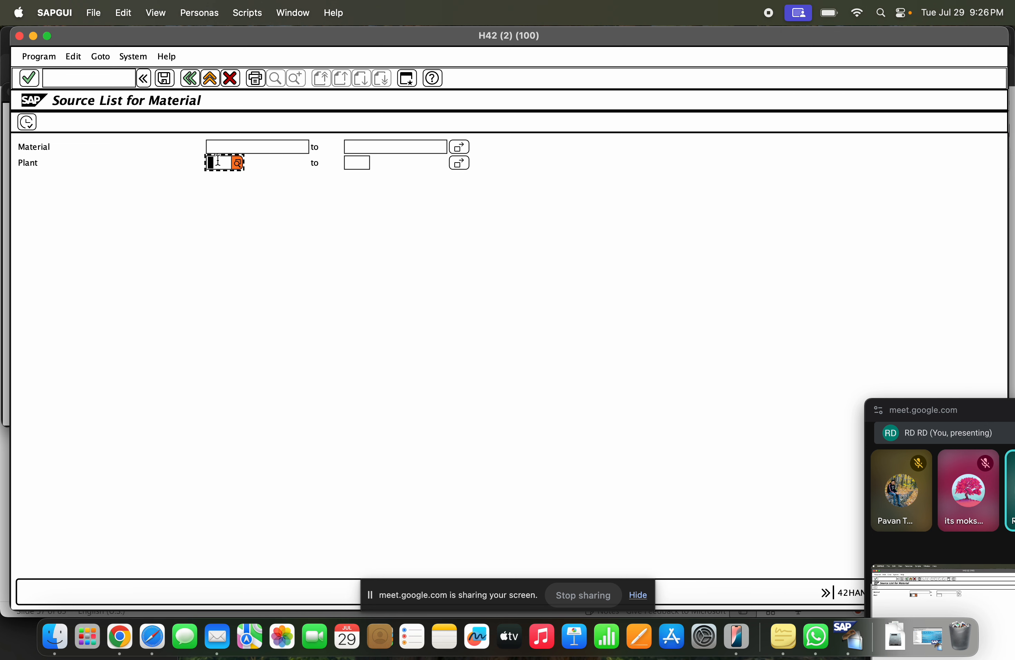
{"action": "type", "text": "GCEM"}
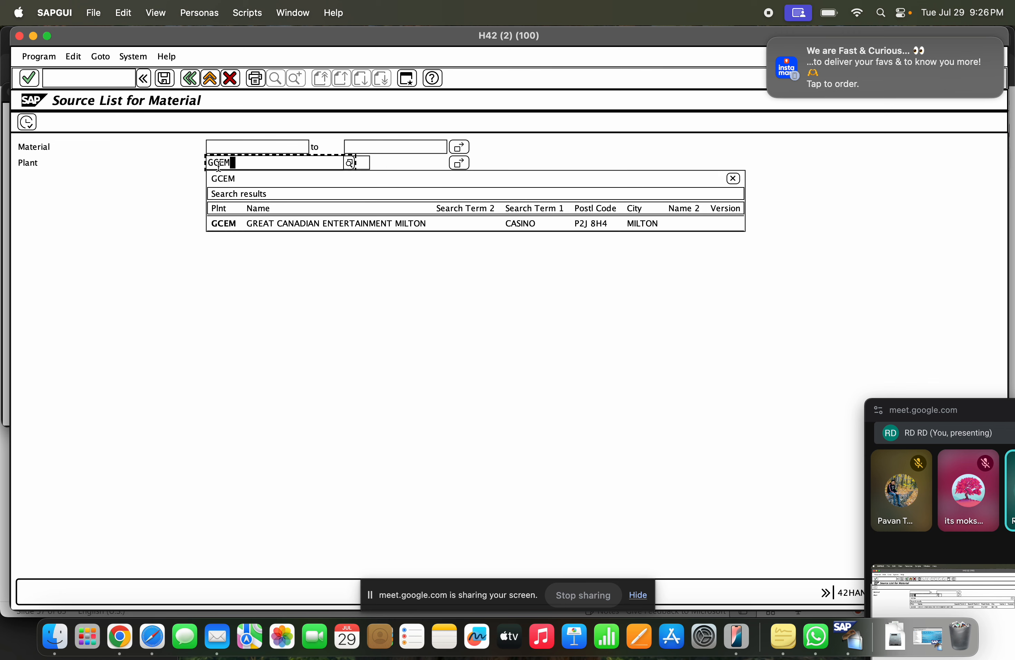
{"action": "left_click", "coordinate": [230, 225]}
{"action": "left_click", "coordinate": [27, 123]}
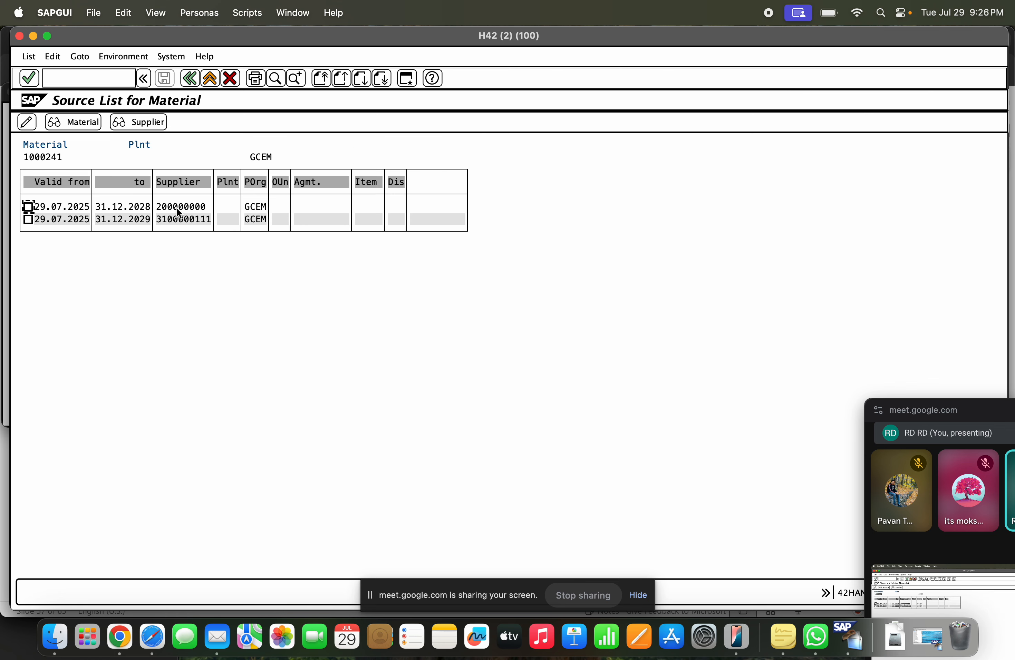
Step: Examine the material, validity dates and suppliers in the source list report and leave it
{"action": "left_click", "coordinate": [42, 155]}
{"action": "left_click", "coordinate": [71, 196]}
{"action": "left_click", "coordinate": [170, 205]}
{"action": "left_click", "coordinate": [175, 218]}
{"action": "left_click", "coordinate": [205, 80]}
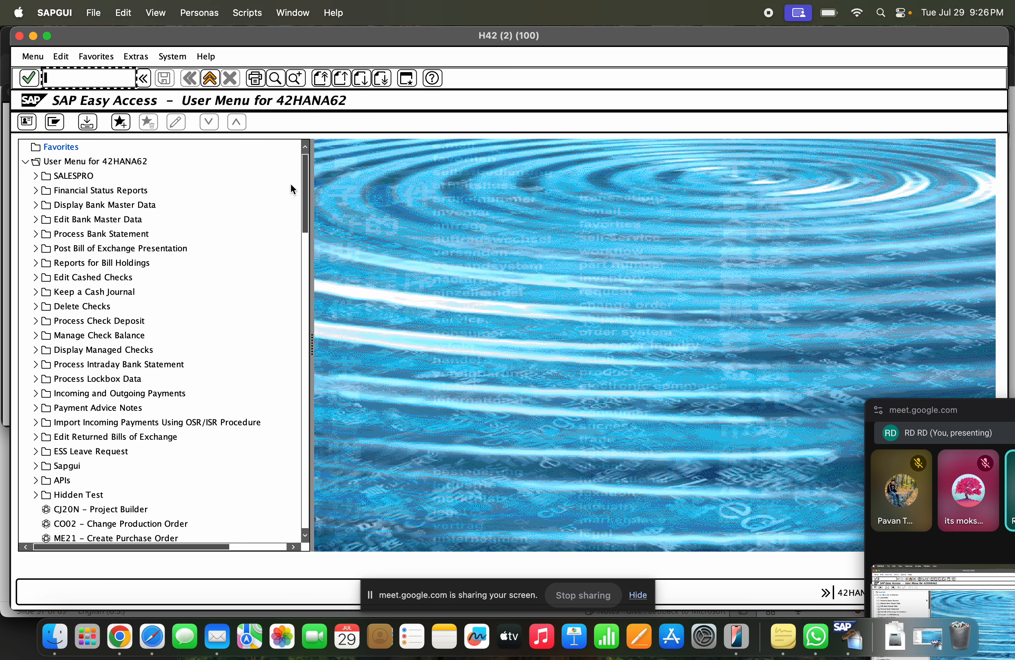
Step: Open SE16N for table EORD and display its entries for plant GCEM
{"action": "type", "text": "se16n"}
{"action": "key", "text": "Return"}
{"action": "type", "text": "EORD"}
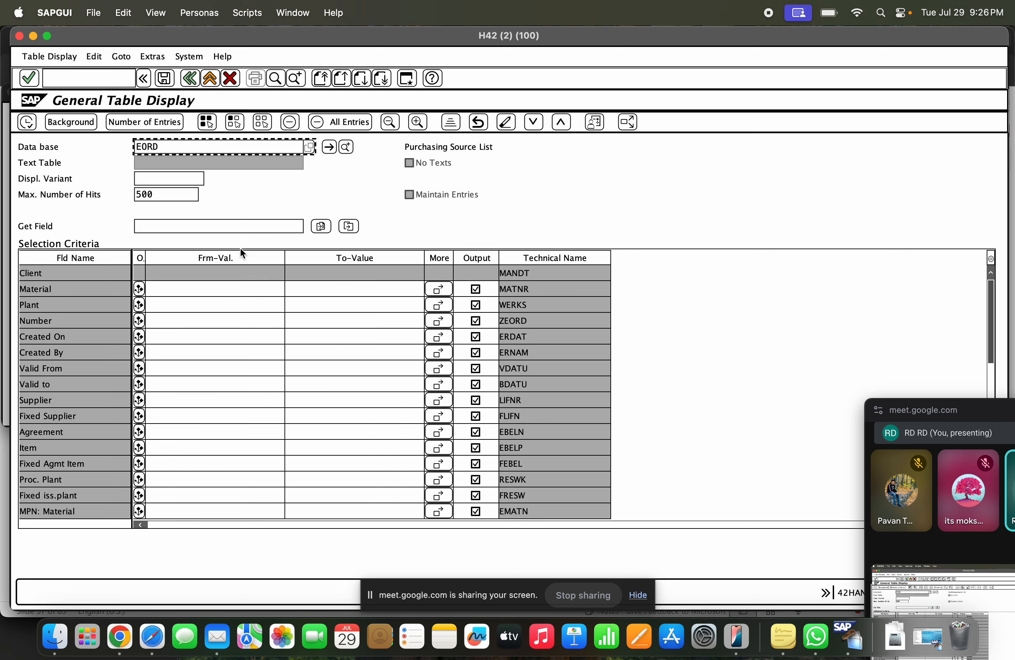
{"action": "left_click", "coordinate": [188, 305]}
{"action": "type", "text": "GCEM"}
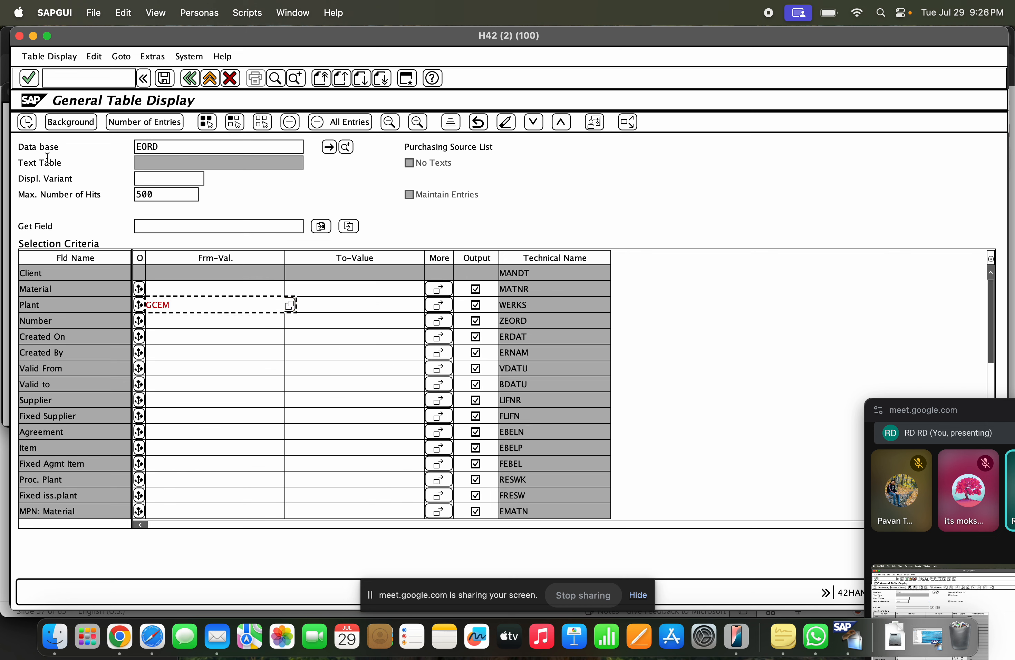
{"action": "left_click", "coordinate": [32, 124]}
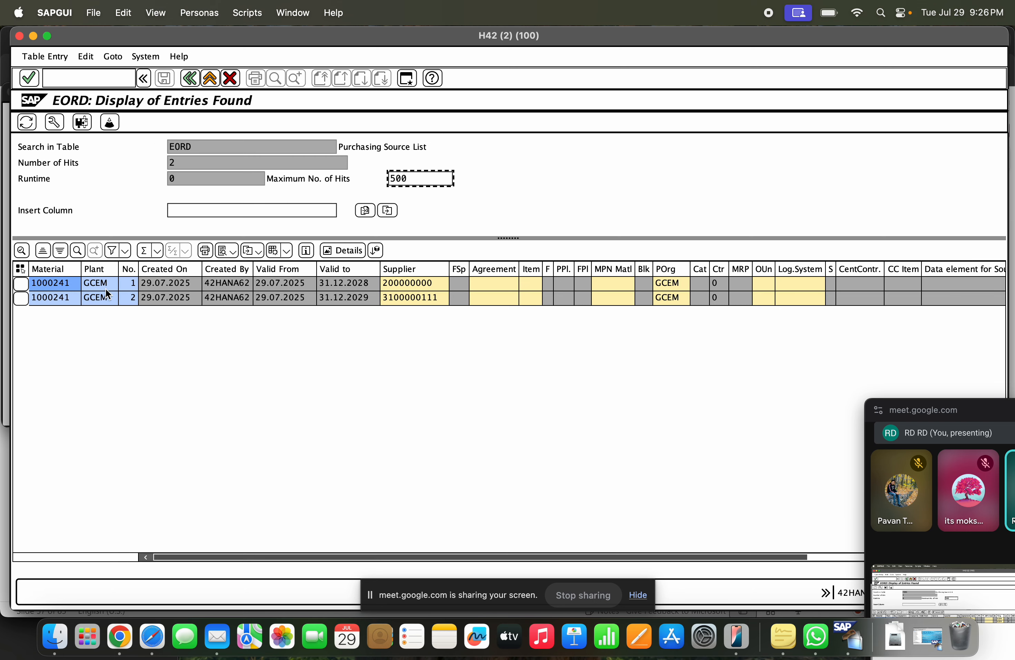
Step: Review the material, supplier, validity dates and purchasing organization of both EORD entries
{"action": "left_click", "coordinate": [54, 299]}
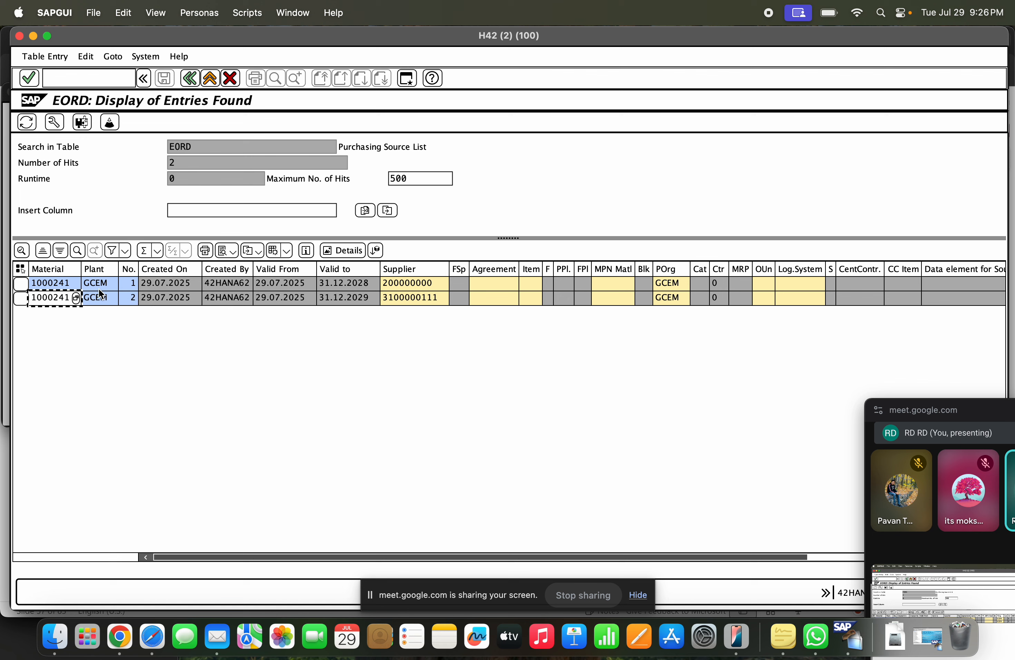
{"action": "left_click", "coordinate": [65, 285]}
{"action": "left_click", "coordinate": [389, 284]}
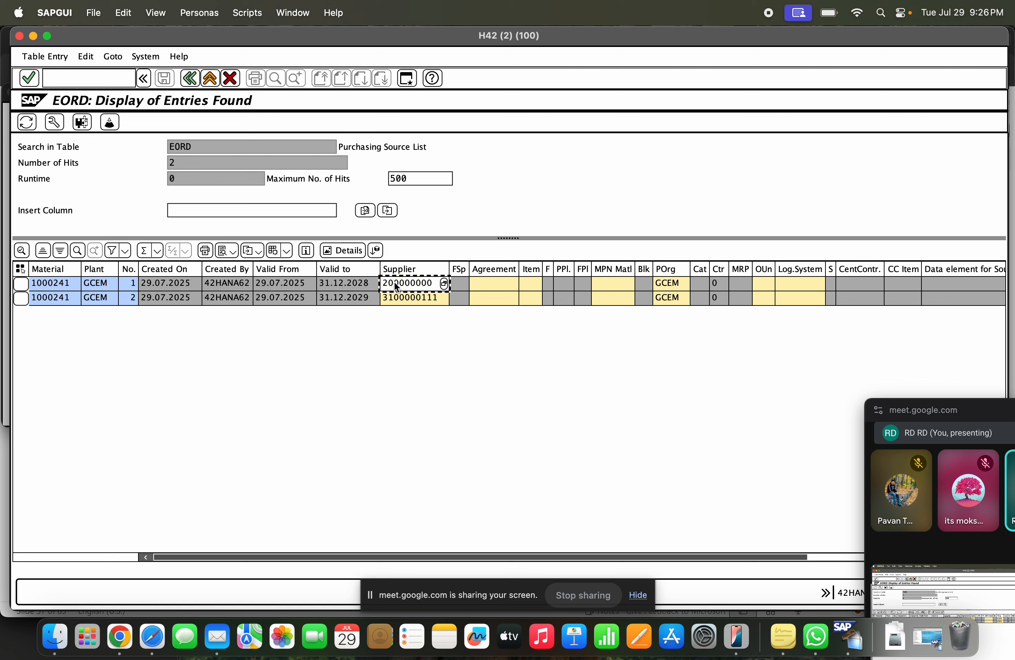
{"action": "left_click", "coordinate": [400, 298]}
{"action": "left_click", "coordinate": [284, 284]}
{"action": "left_click", "coordinate": [337, 285]}
{"action": "left_click", "coordinate": [291, 296]}
{"action": "left_click", "coordinate": [358, 299]}
{"action": "left_click", "coordinate": [682, 282]}
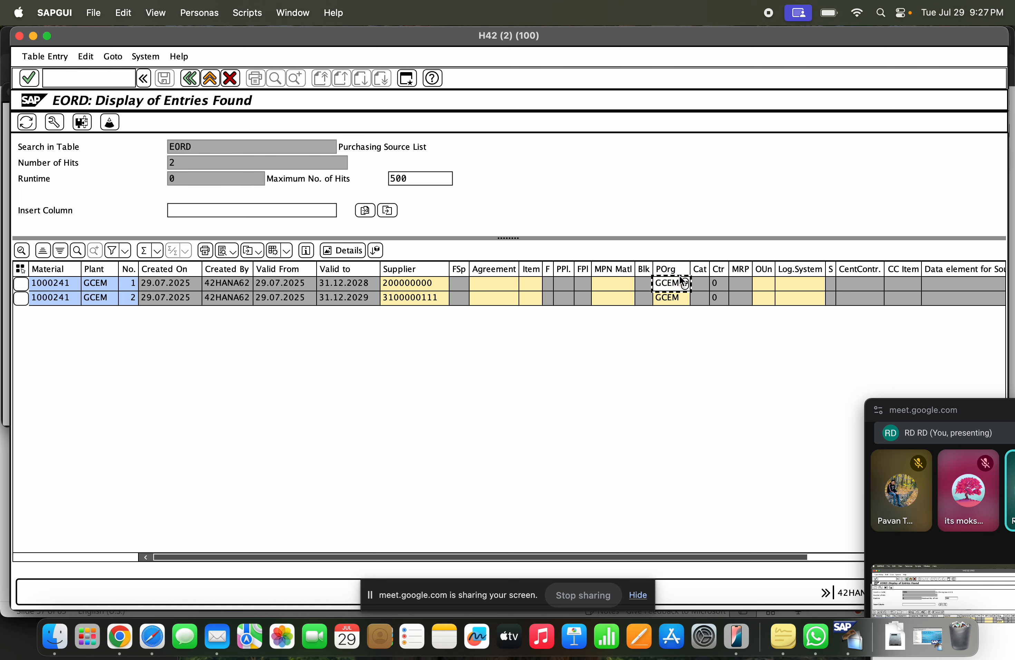
Step: Examine the remaining EORD columns and the possible values of the purchasing document category
{"action": "left_click", "coordinate": [518, 286]}
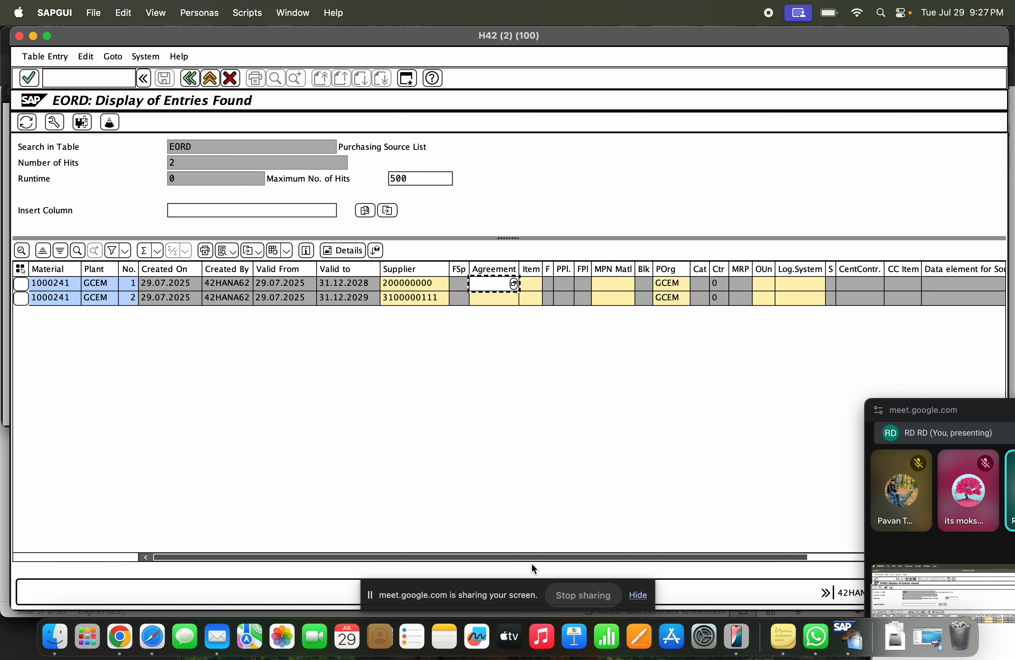
{"action": "left_click", "coordinate": [813, 556]}
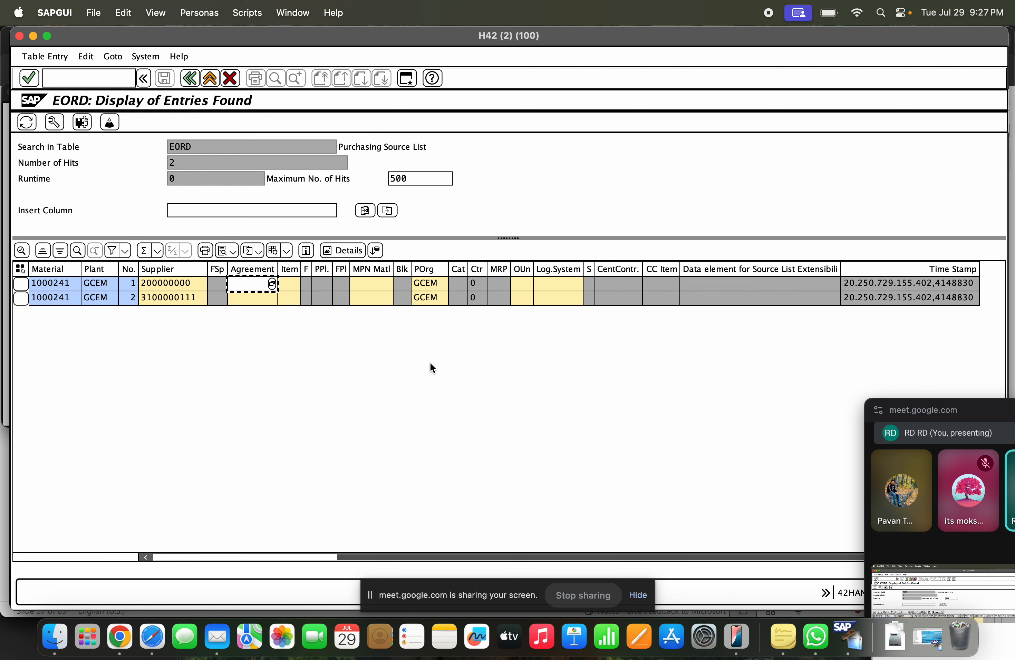
{"action": "left_click", "coordinate": [456, 284]}
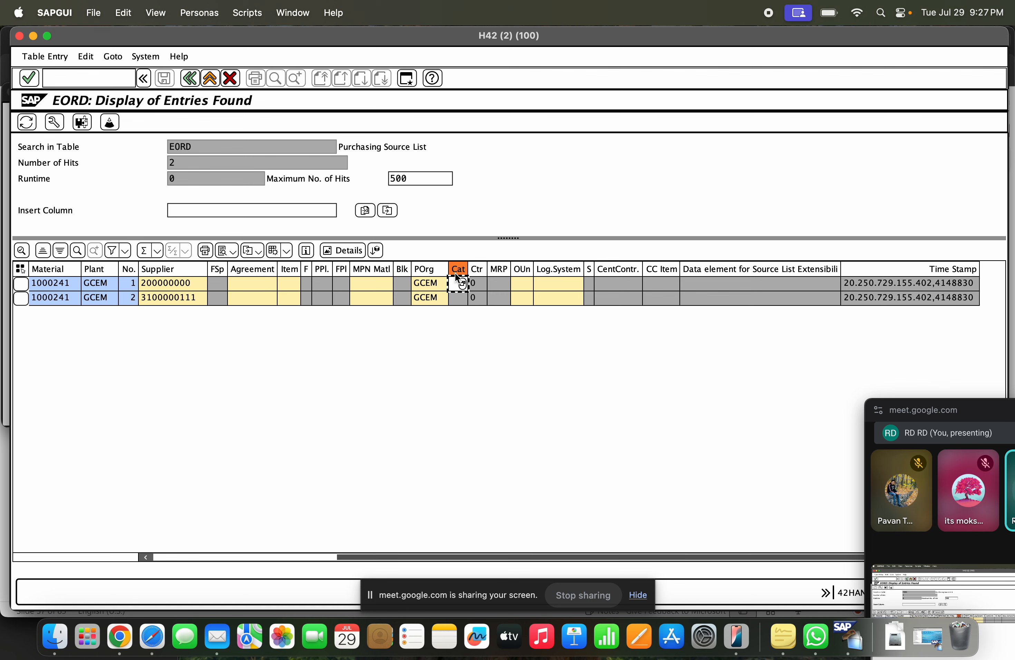
{"action": "left_click", "coordinate": [462, 284]}
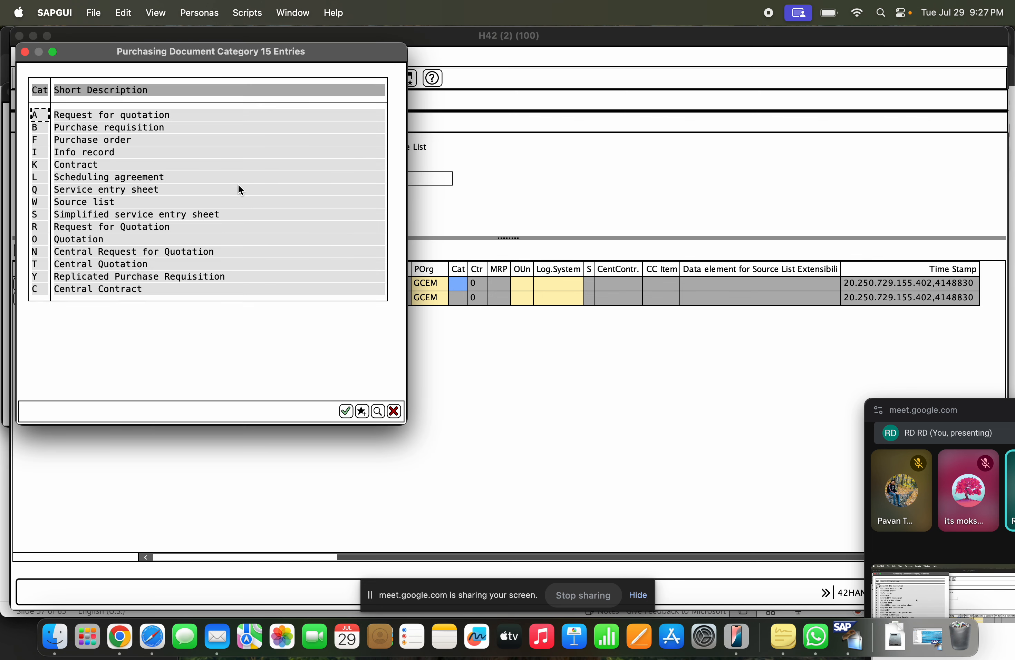
{"action": "left_click", "coordinate": [394, 411]}
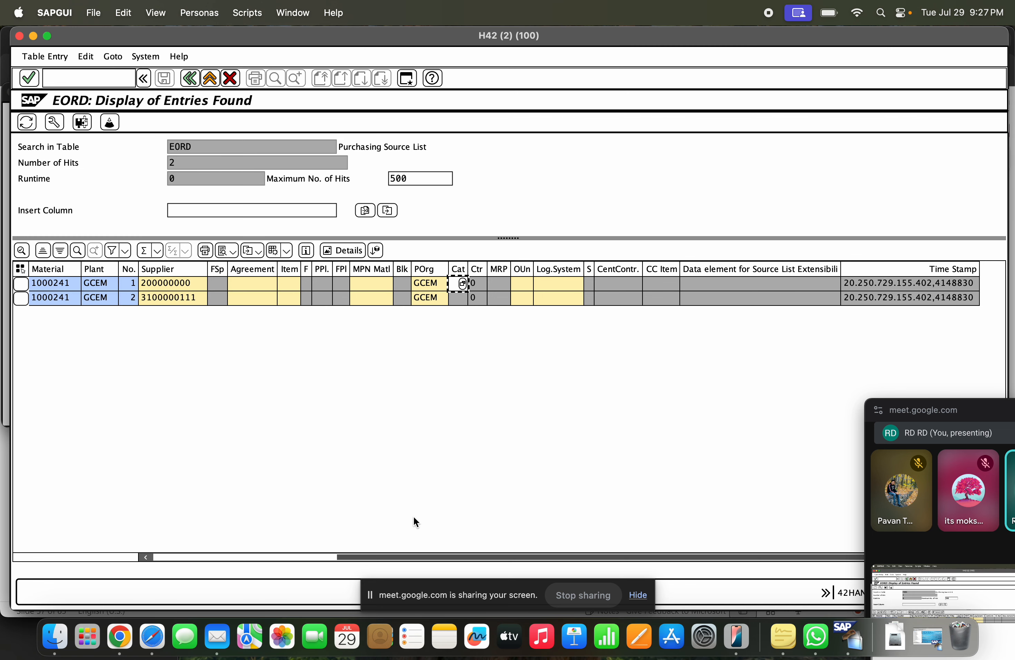
{"action": "left_click", "coordinate": [171, 557]}
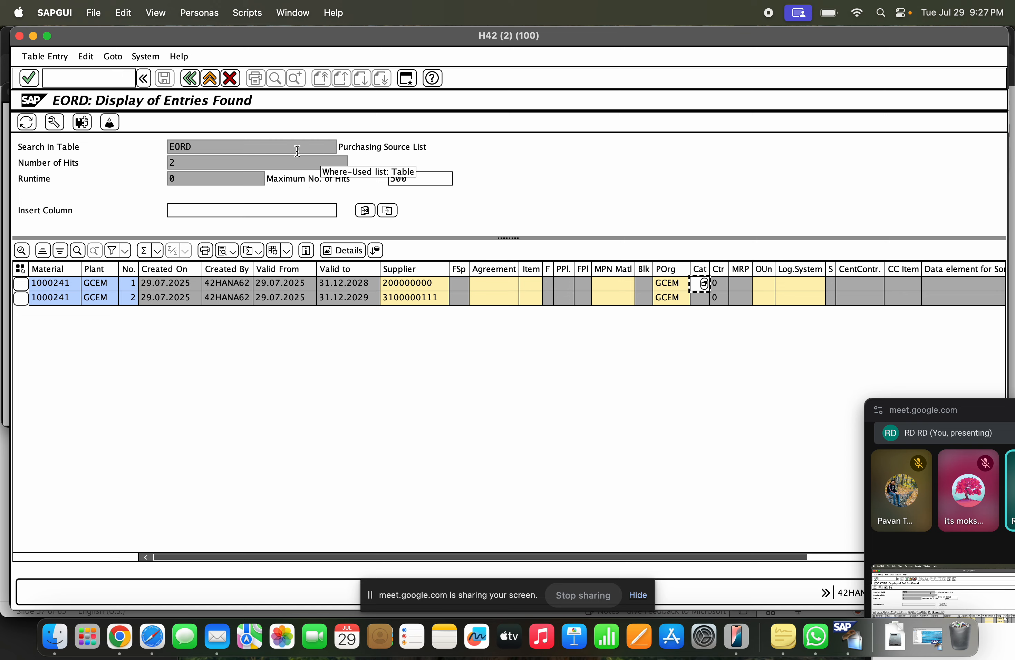
Step: Leave the EORD table display and start the SAP Fiori Launchpad with transaction /n/ui2/flp
{"action": "left_click", "coordinate": [190, 78]}
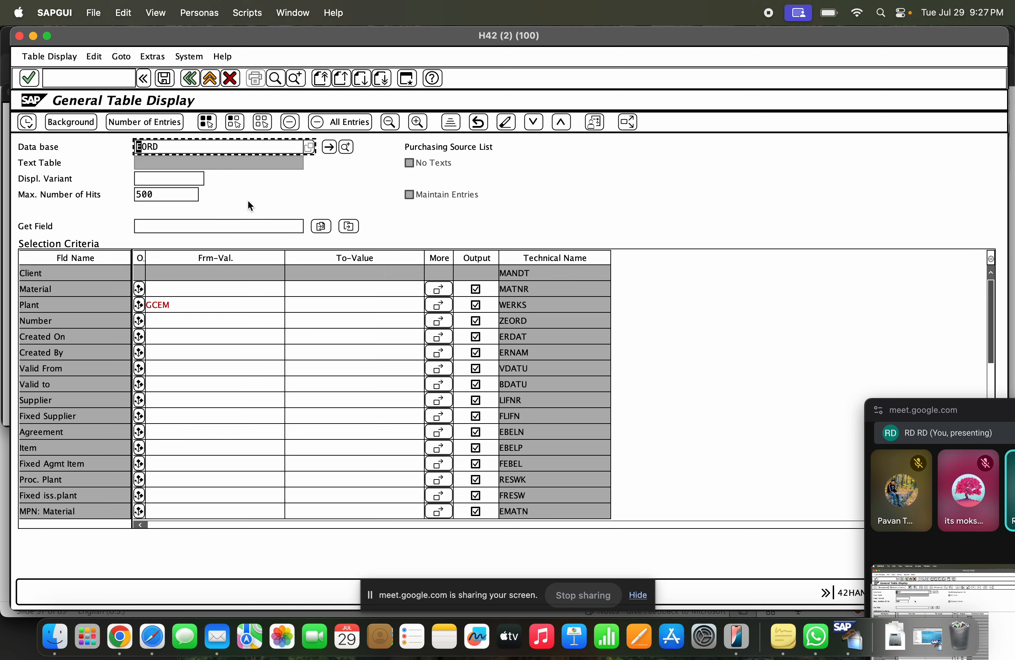
{"action": "left_click", "coordinate": [190, 78]}
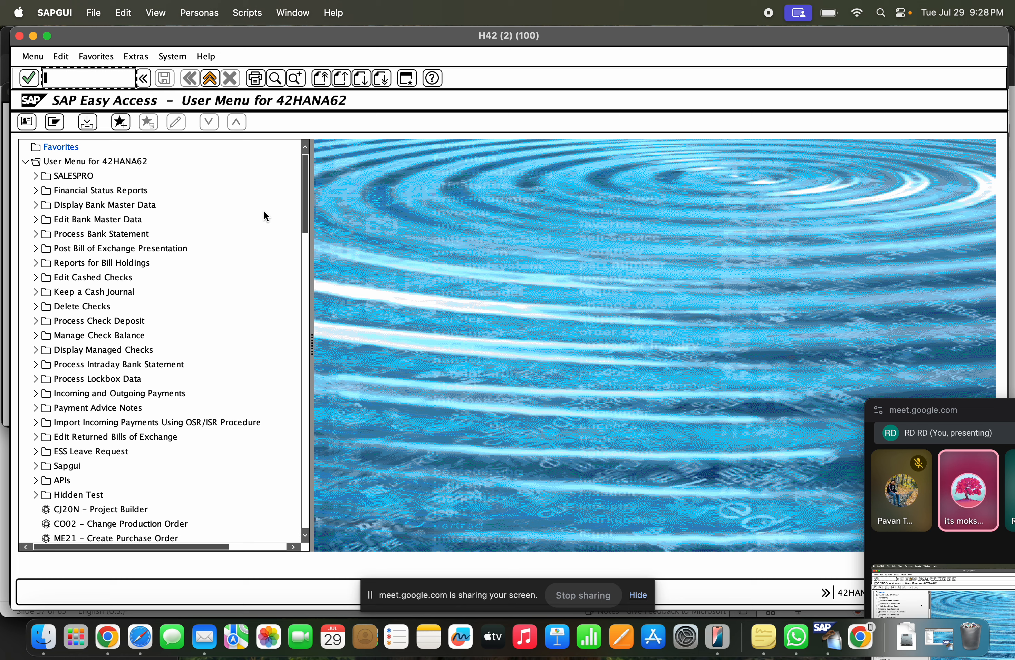
{"action": "type", "text": "n"}
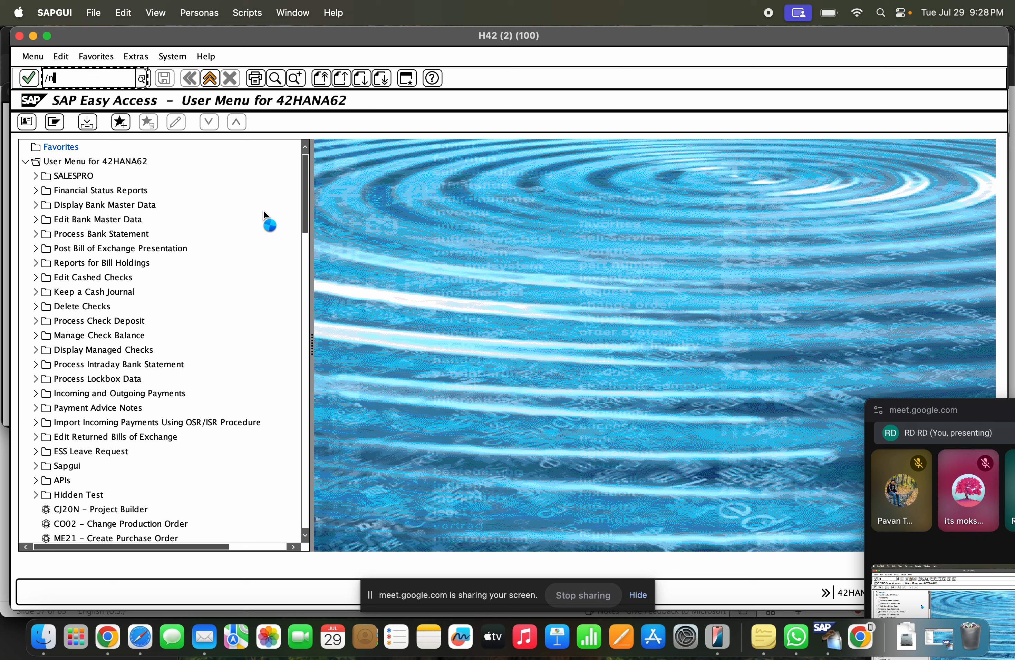
{"action": "type", "text": "/"}
{"action": "type", "text": "u"}
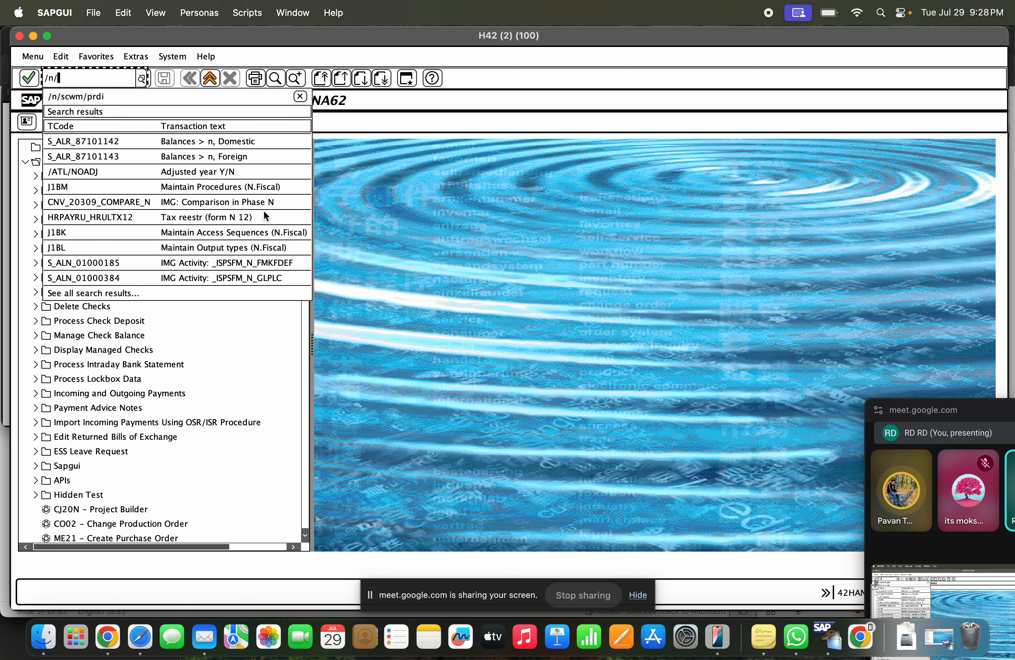
{"action": "type", "text": "i"}
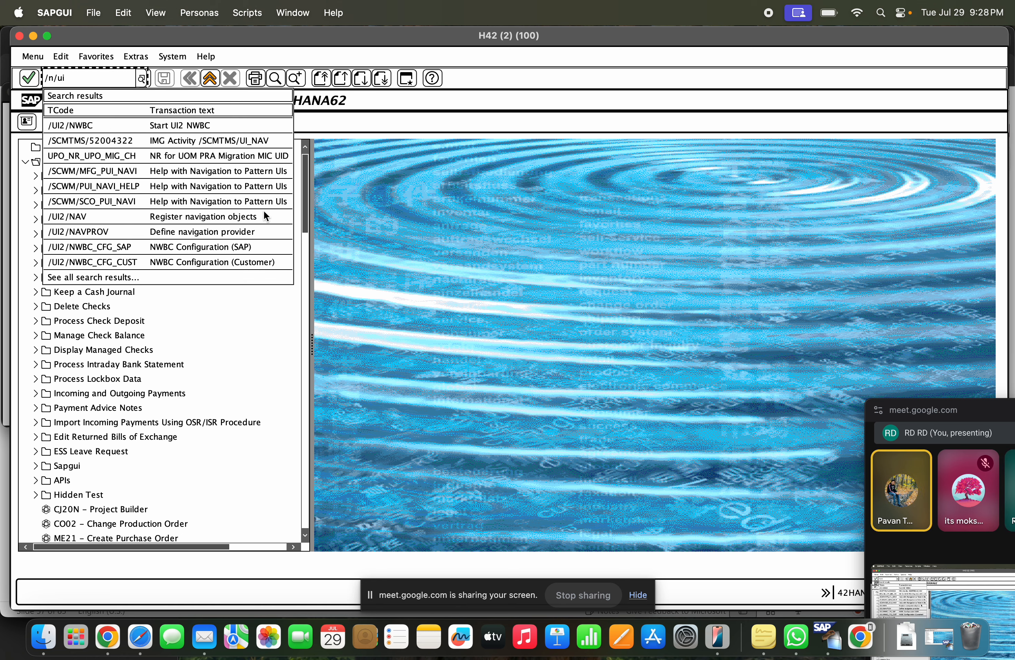
{"action": "type", "text": "2/"}
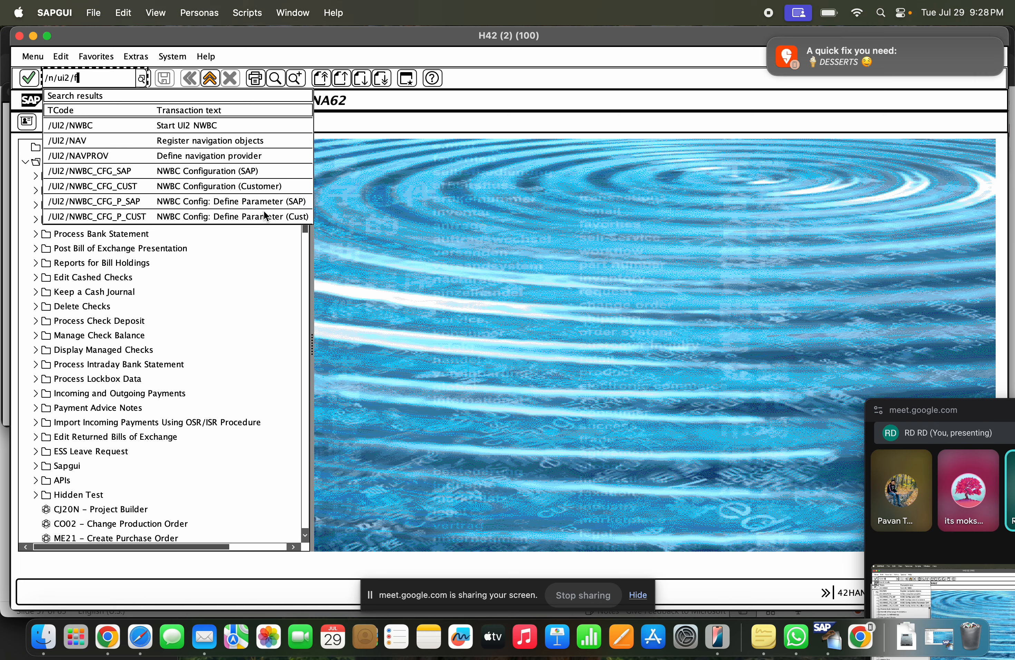
{"action": "type", "text": "flp"}
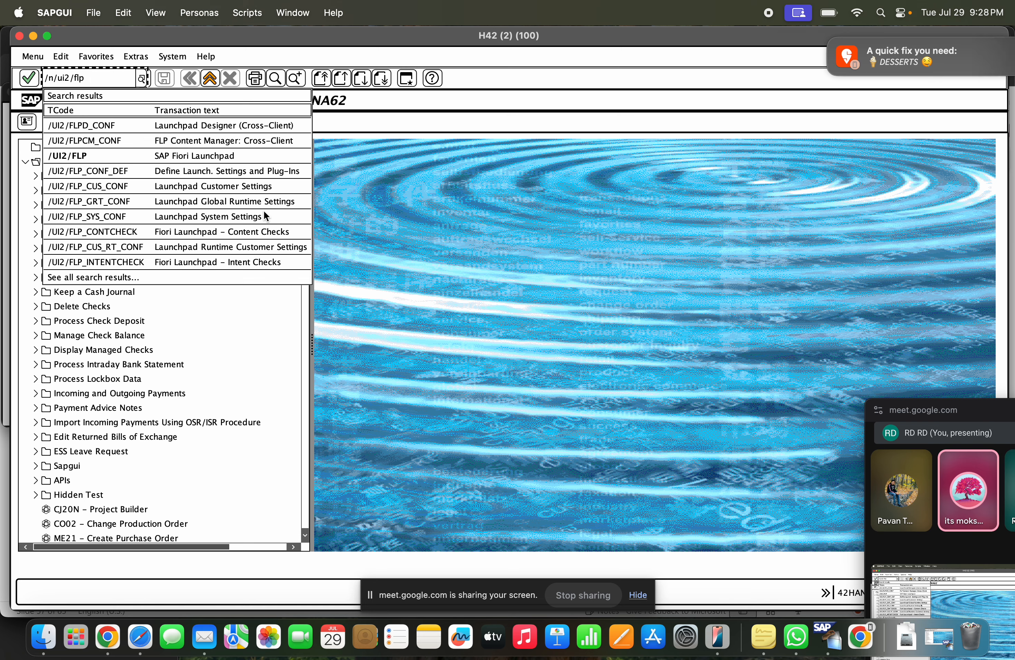
{"action": "key", "text": "Return"}
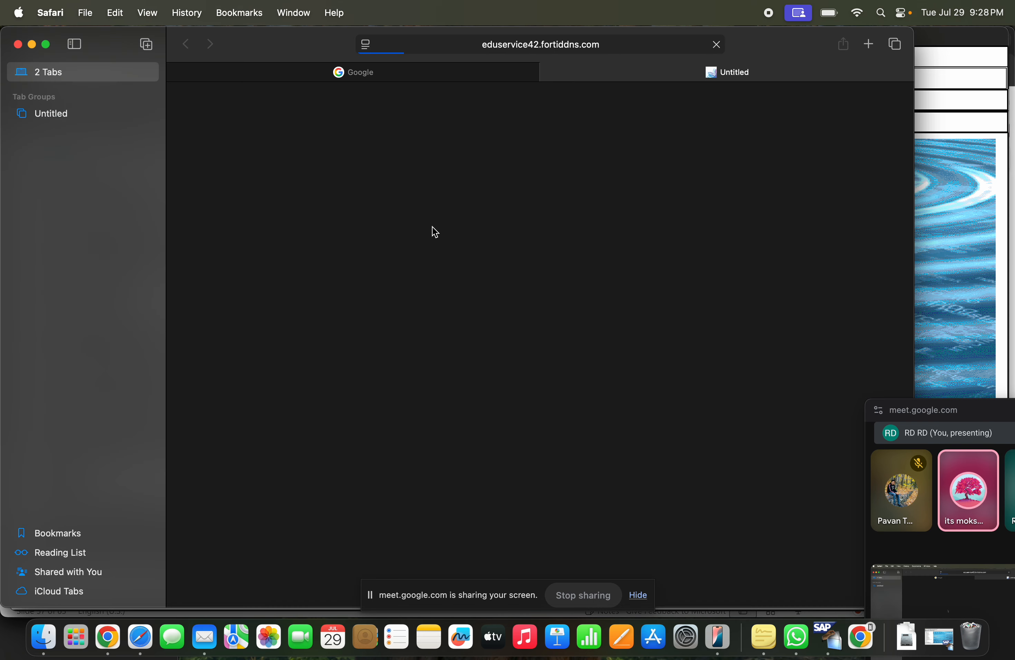
Step: Open the launchpad address from Safari in a new Chrome tab and proceed to the site past the certificate warning
{"action": "left_click", "coordinate": [583, 47]}
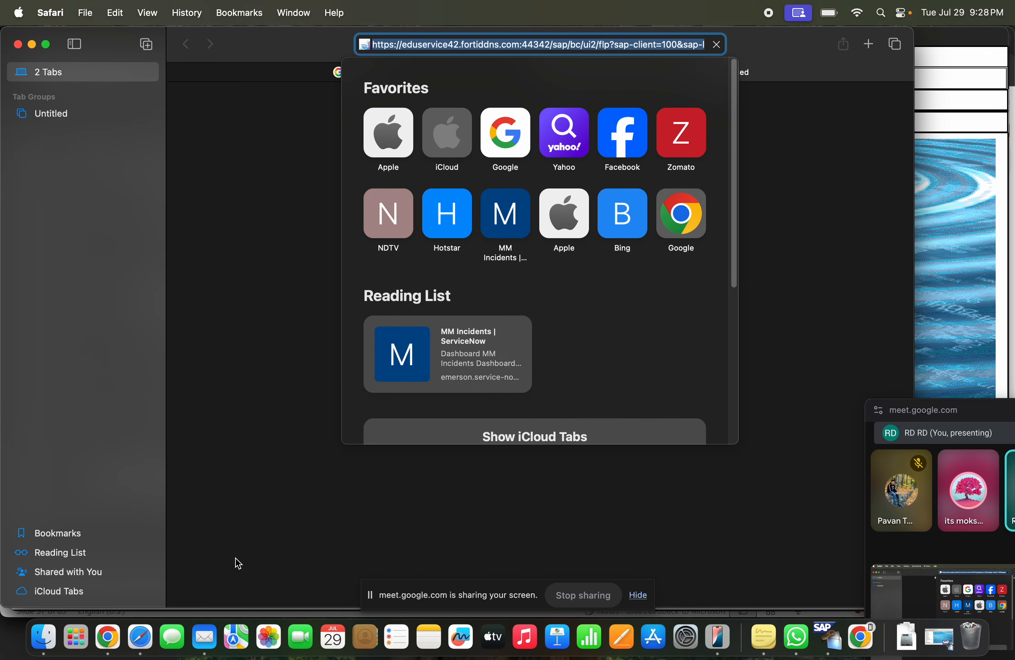
{"action": "left_click", "coordinate": [108, 638]}
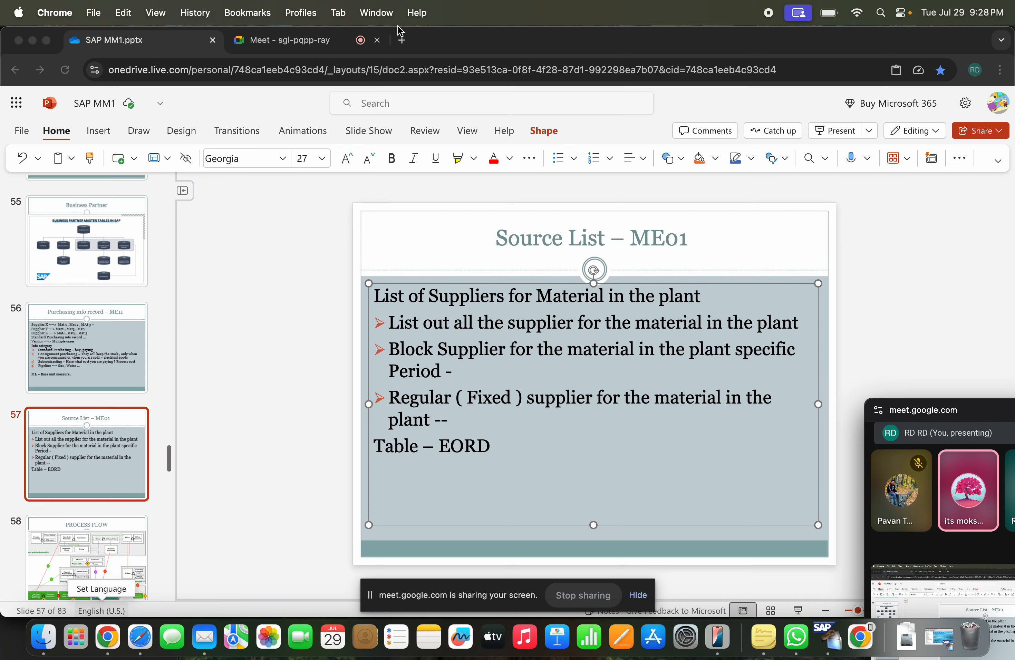
{"action": "left_click", "coordinate": [402, 40]}
{"action": "type", "text": "https://eduservice42.fortiddns.com:44342/sap/bc/ui2/flp?sap-client=100&sap-language=EN"}
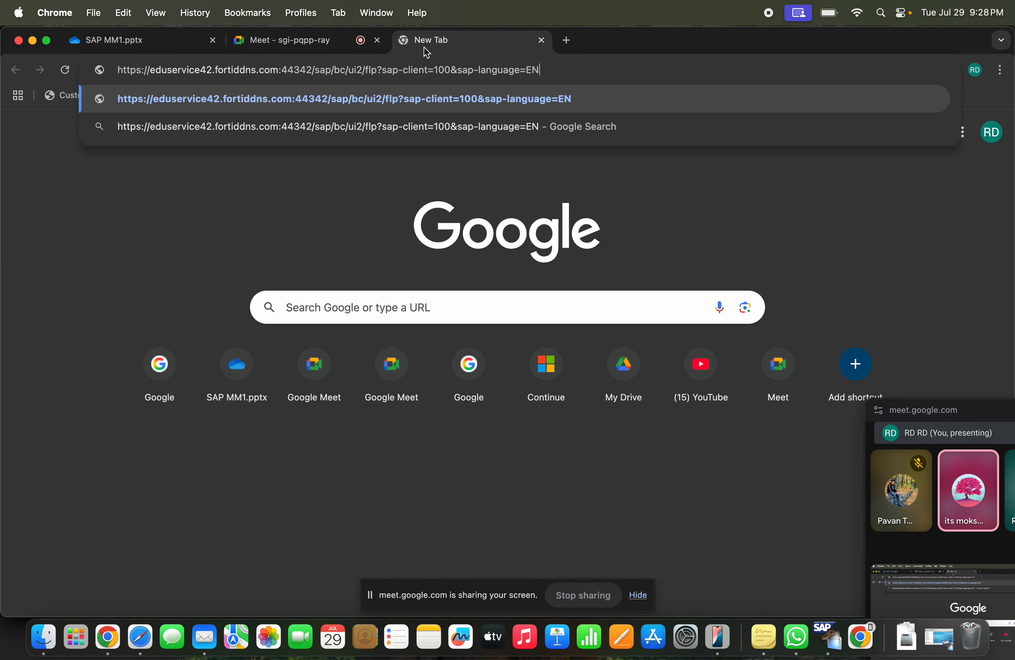
{"action": "key", "text": "Return"}
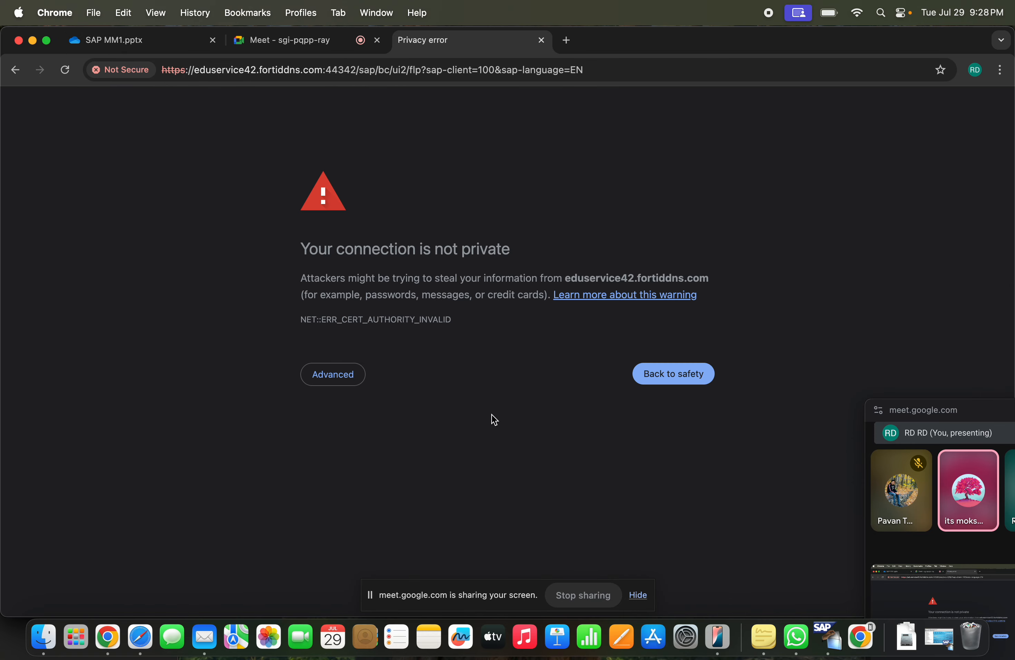
{"action": "left_click", "coordinate": [324, 378]}
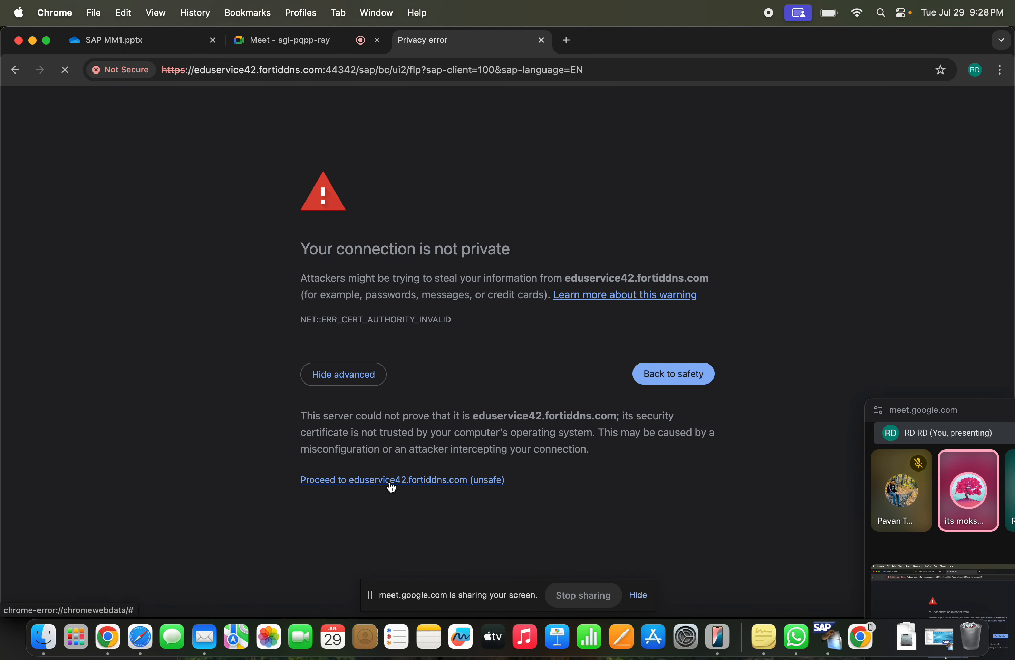
{"action": "left_click", "coordinate": [390, 481]}
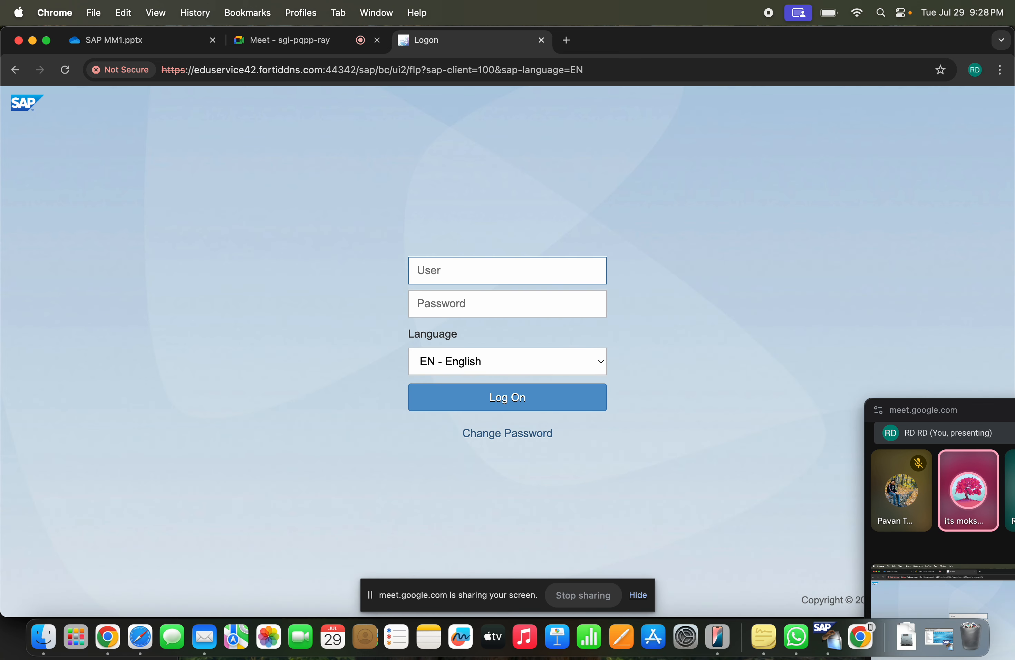
Step: Copy the SAP user ID from the WhatsApp chat into the user field of the Chrome logon page
{"action": "left_click", "coordinate": [796, 638]}
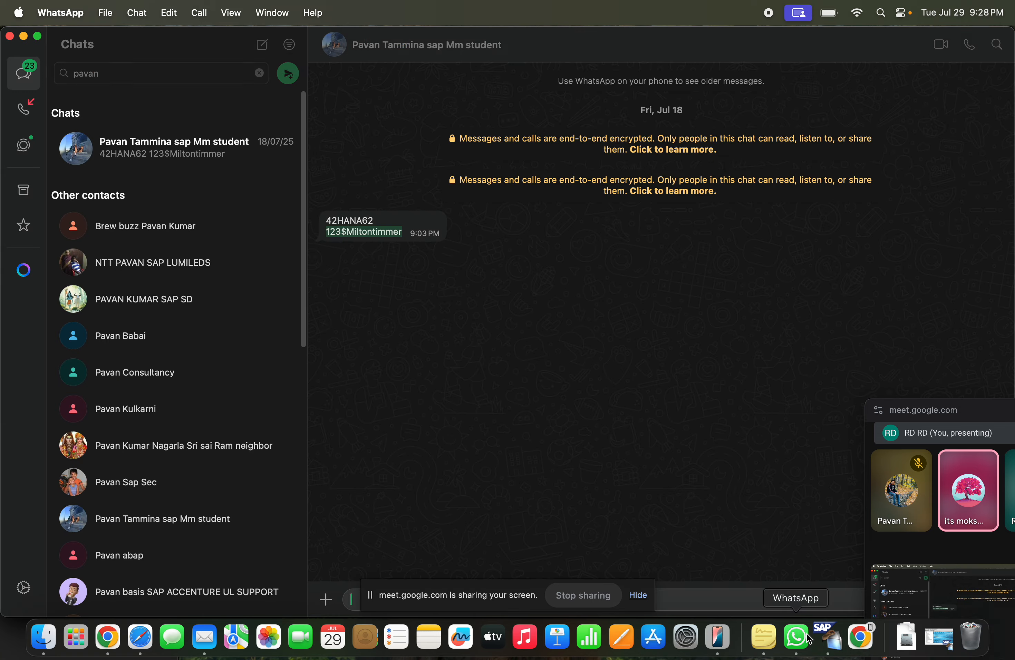
{"action": "left_click_drag", "start_coordinate": [378, 220], "coordinate": [319, 223]}
{"action": "key", "text": "super+c"}
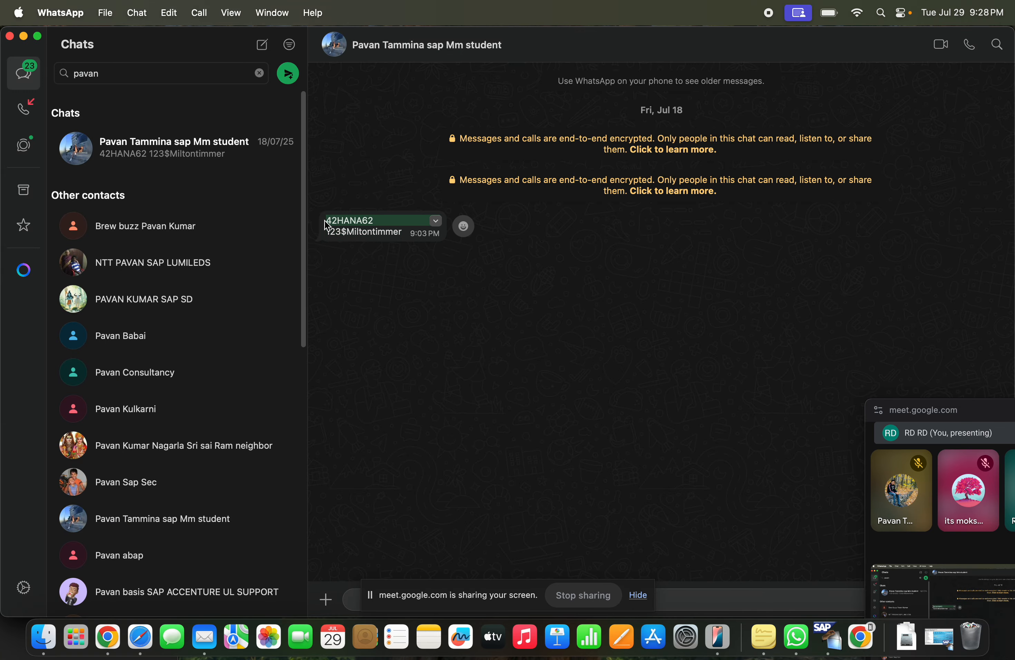
{"action": "key", "text": "super+Tab"}
{"action": "left_click", "coordinate": [419, 265]}
{"action": "key", "text": "super+v"}
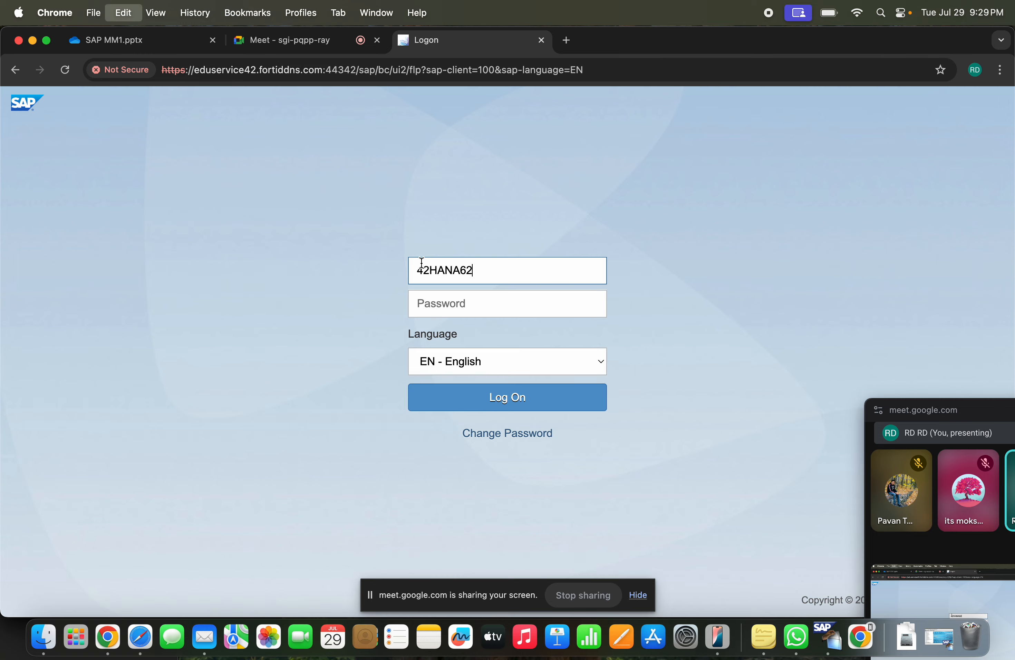
Step: Copy the account password from the WhatsApp chat into the logon page's password field and log on
{"action": "left_click", "coordinate": [476, 295]}
{"action": "key", "text": "super+Tab"}
{"action": "left_click_drag", "start_coordinate": [403, 231], "coordinate": [323, 230]}
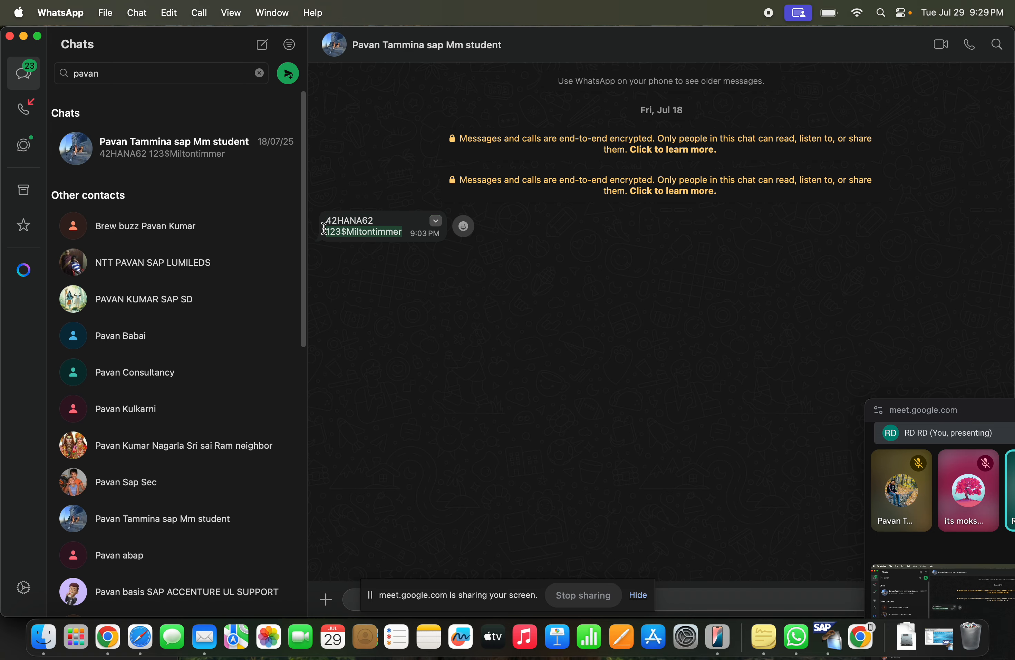
{"action": "key", "text": "super+c"}
{"action": "key", "text": "super+Tab"}
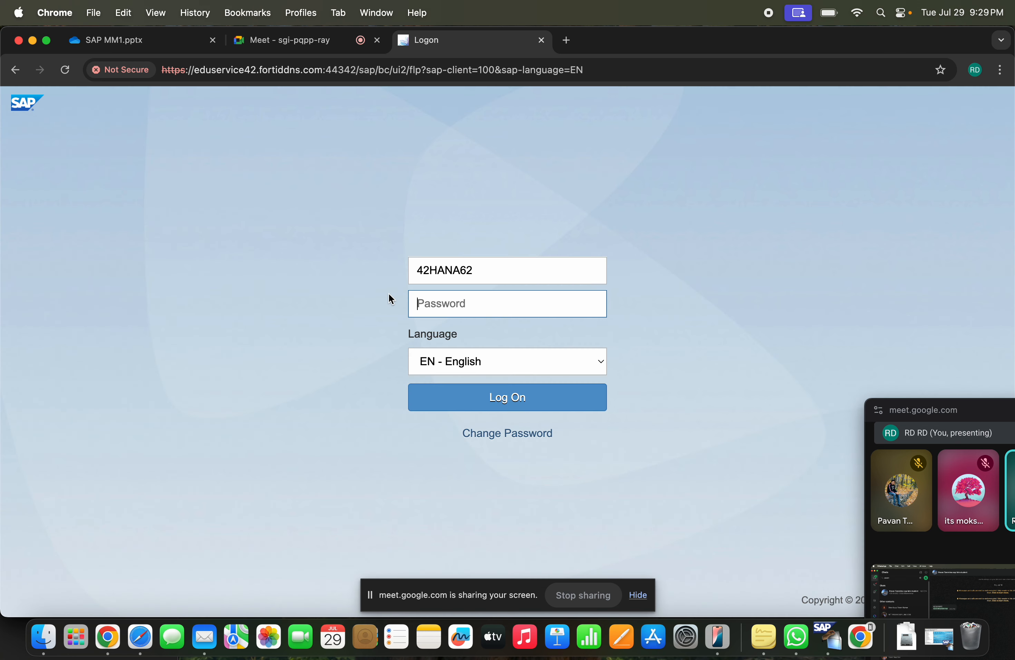
{"action": "key", "text": "super+v"}
{"action": "left_click", "coordinate": [496, 392]}
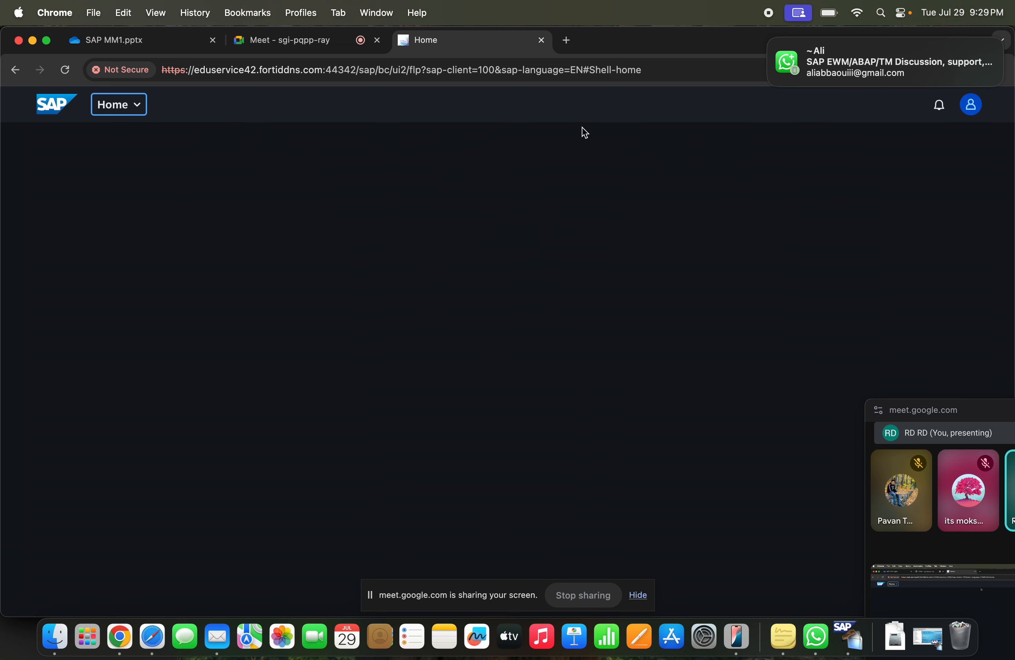
Step: Search the launchpad apps for "maintain Source" and open Maintain Changes to Source List
{"action": "left_click", "coordinate": [600, 111]}
{"action": "type", "text": "maintain Source"}
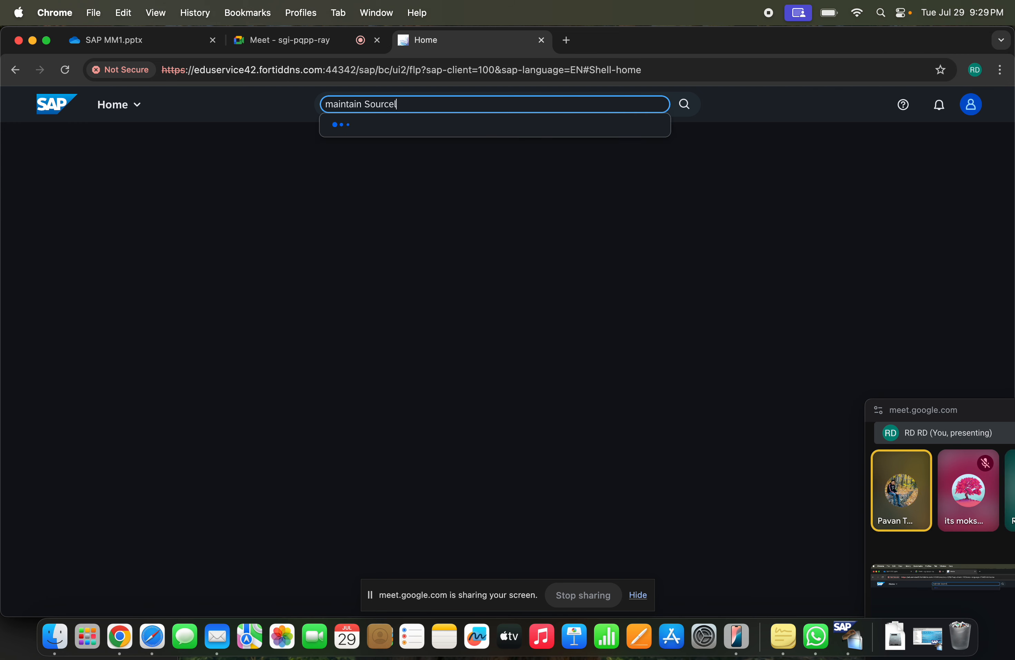
{"action": "type", "text": " lists"}
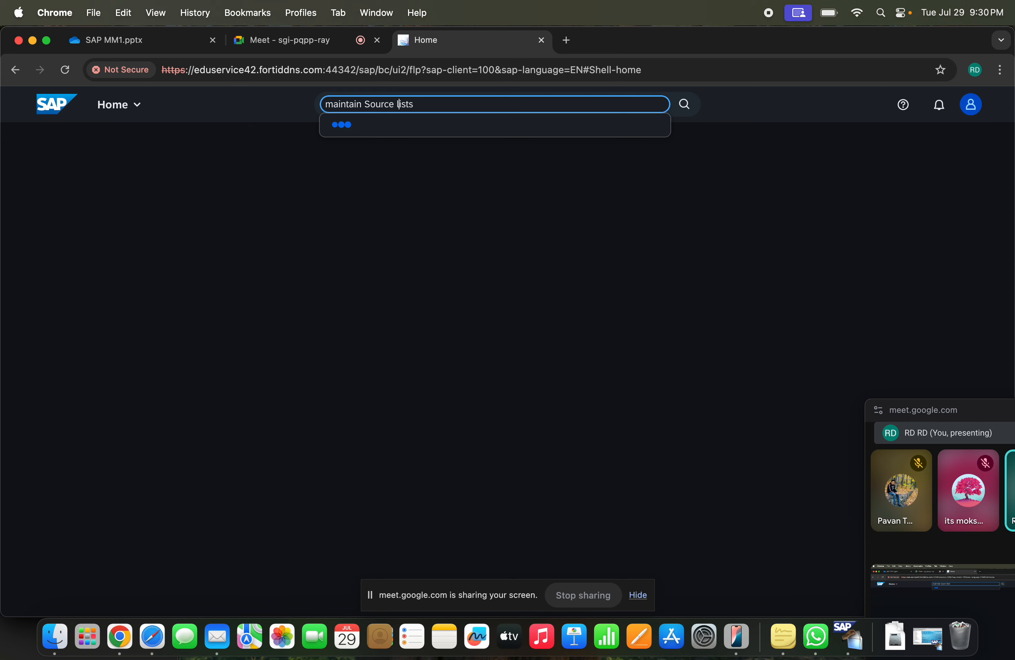
{"action": "key", "text": "BackSpace"}
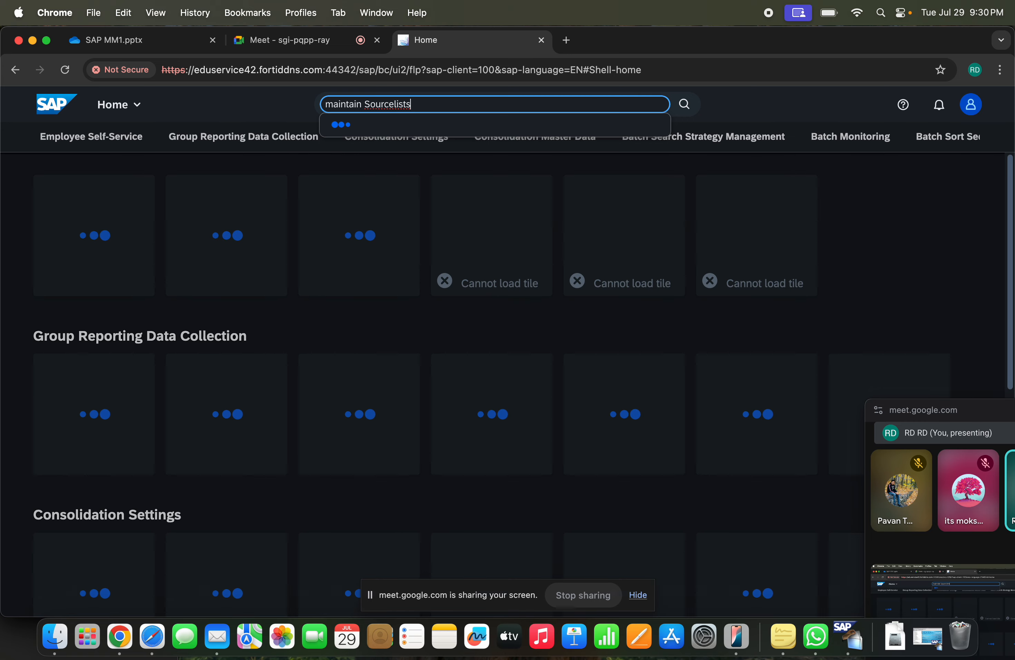
{"action": "key", "text": "End"}
{"action": "key", "text": "BackSpace"}
{"action": "key", "text": "BackSpace"}
{"action": "key", "text": "BackSpace"}
{"action": "key", "text": "BackSpace"}
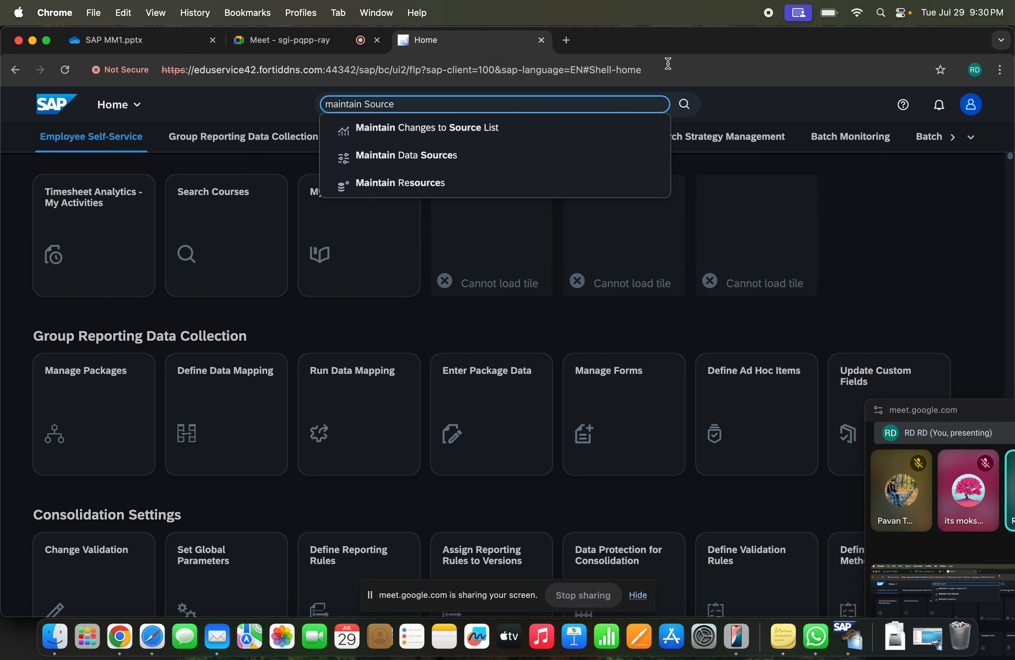
{"action": "left_click", "coordinate": [455, 135]}
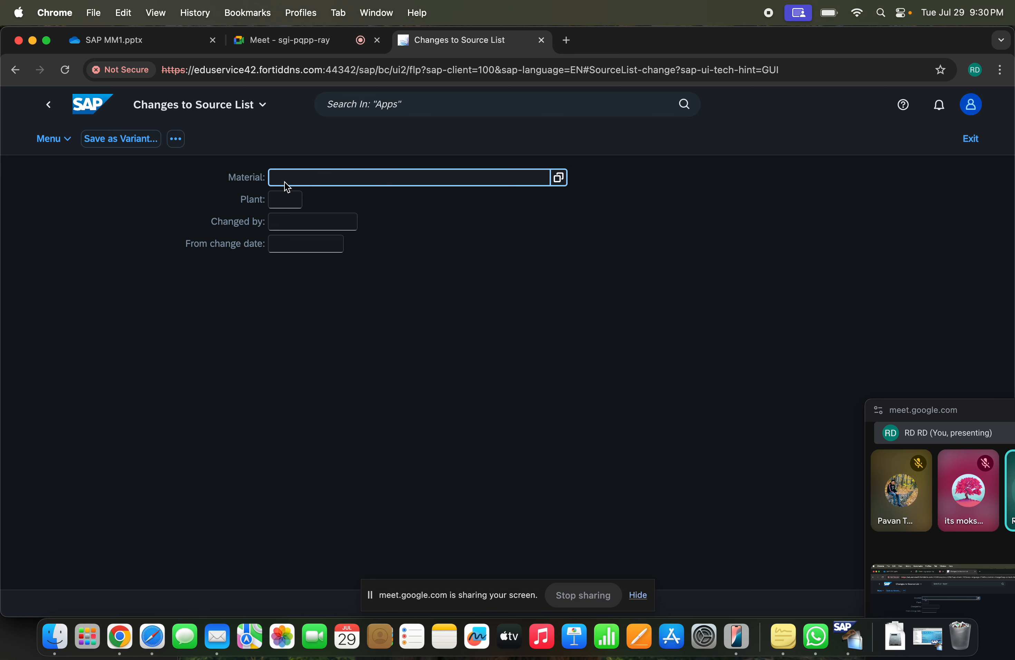
Step: Set the plant to GCEM in the Changes to Source List selection
{"action": "left_click", "coordinate": [286, 201]}
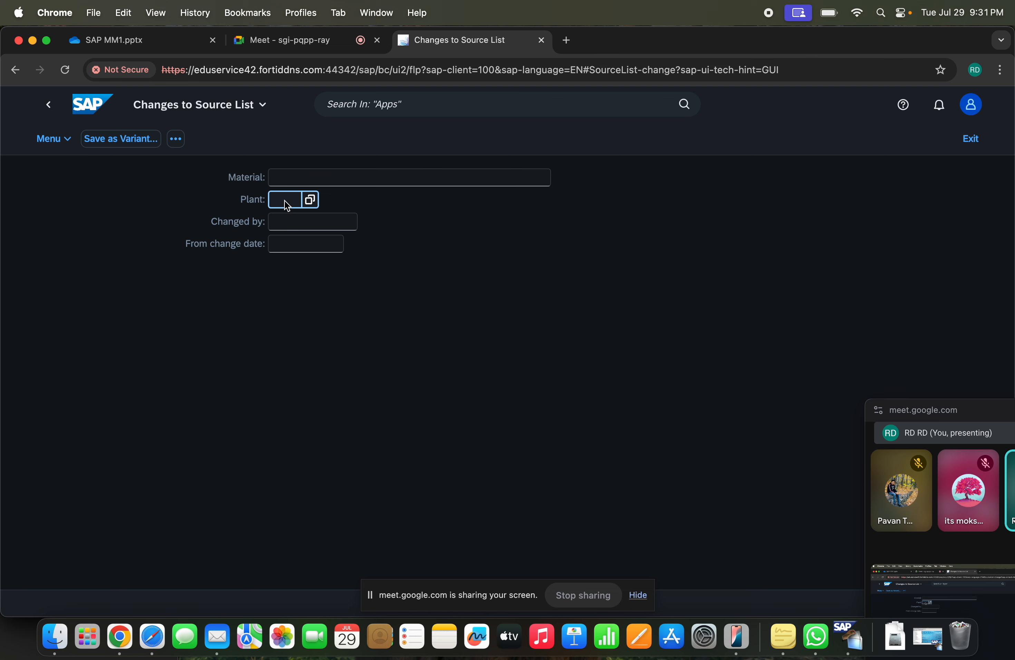
{"action": "type", "text": "GCEM"}
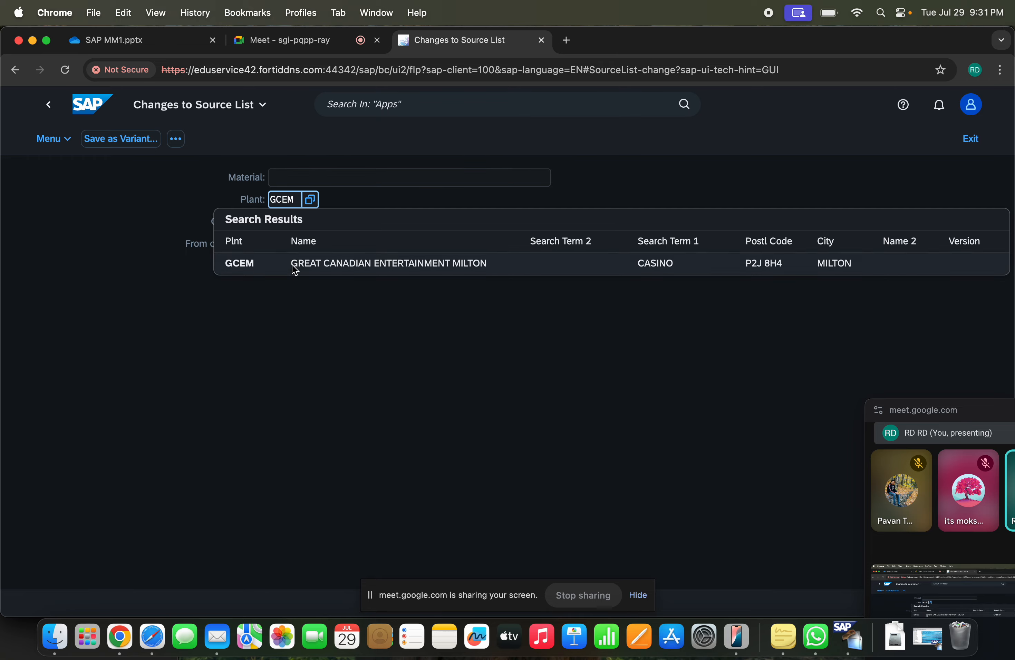
{"action": "left_click", "coordinate": [292, 264]}
Step: Switch to SAP GUI, open the source list display with ME03 and fill in material 1000241
{"action": "left_click", "coordinate": [302, 178]}
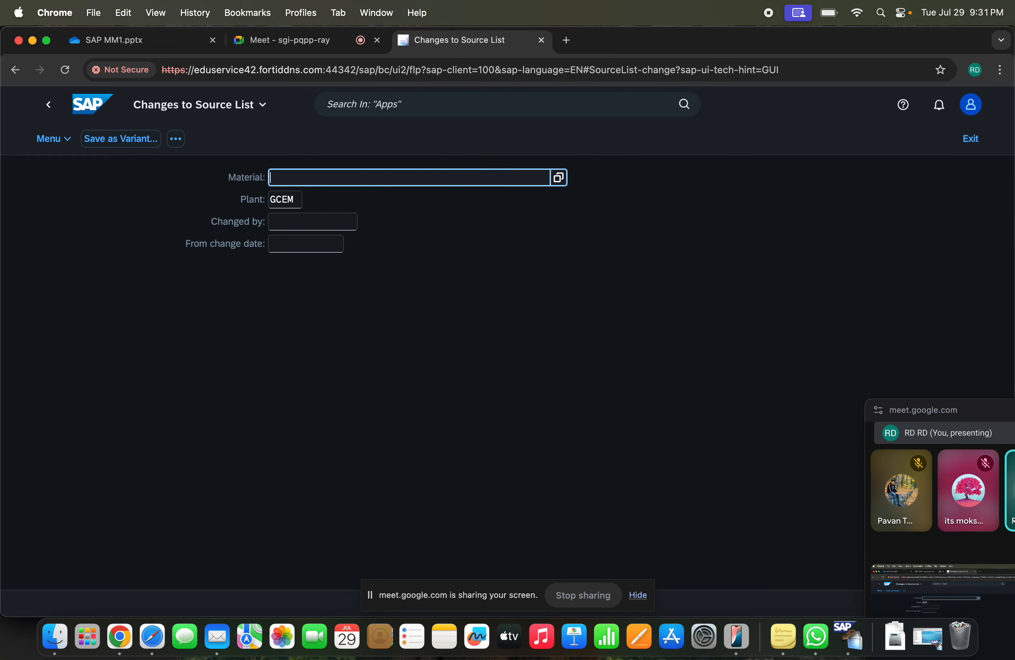
{"action": "key", "text": "super+Tab"}
{"action": "key", "text": "super+Tab"}
{"action": "key", "text": "super+Tab"}
{"action": "type", "text": "me03"}
{"action": "key", "text": "Return"}
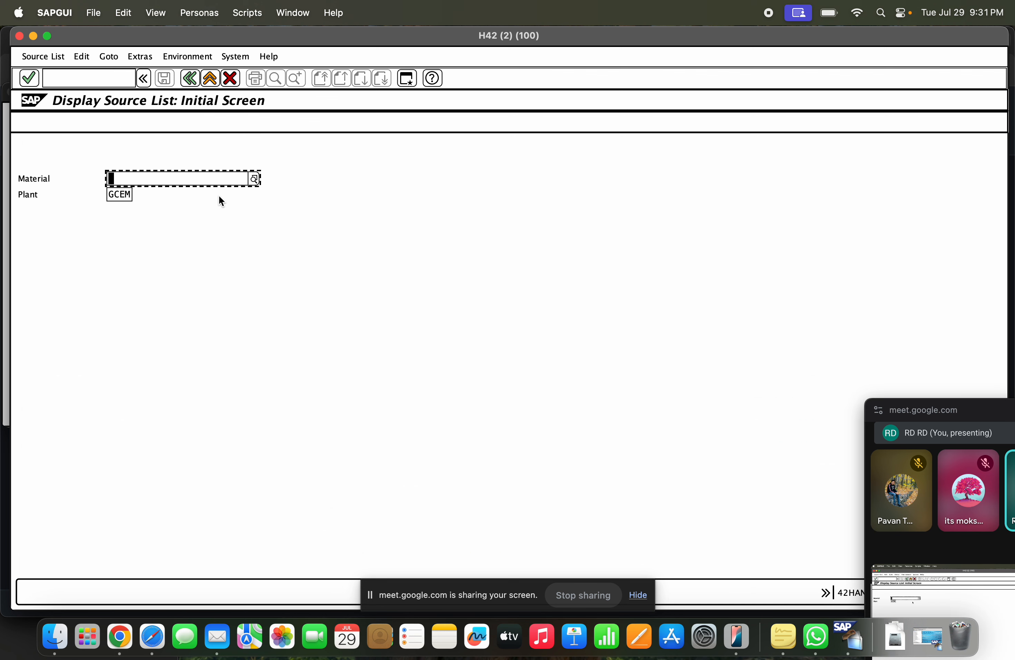
{"action": "left_click", "coordinate": [184, 178]}
{"action": "key", "text": "Return"}
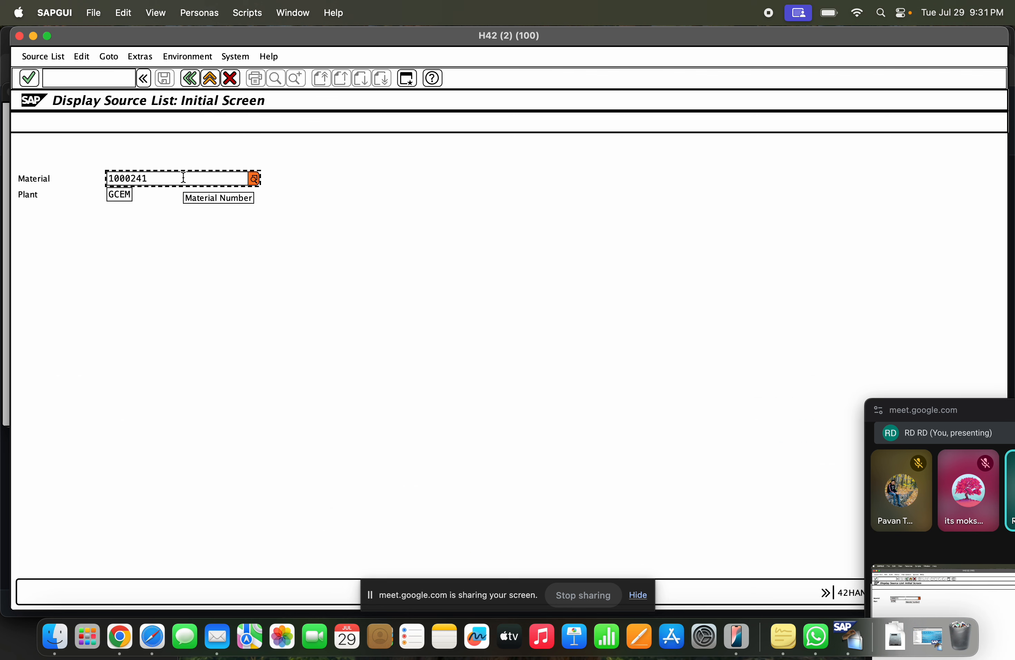
Step: Copy material number 1000241 from SAP GUI into the material field of Changes to Source List in Chrome
{"action": "left_click_drag", "start_coordinate": [170, 179], "coordinate": [46, 169]}
{"action": "key", "text": "super+c"}
{"action": "key", "text": "super+Tab"}
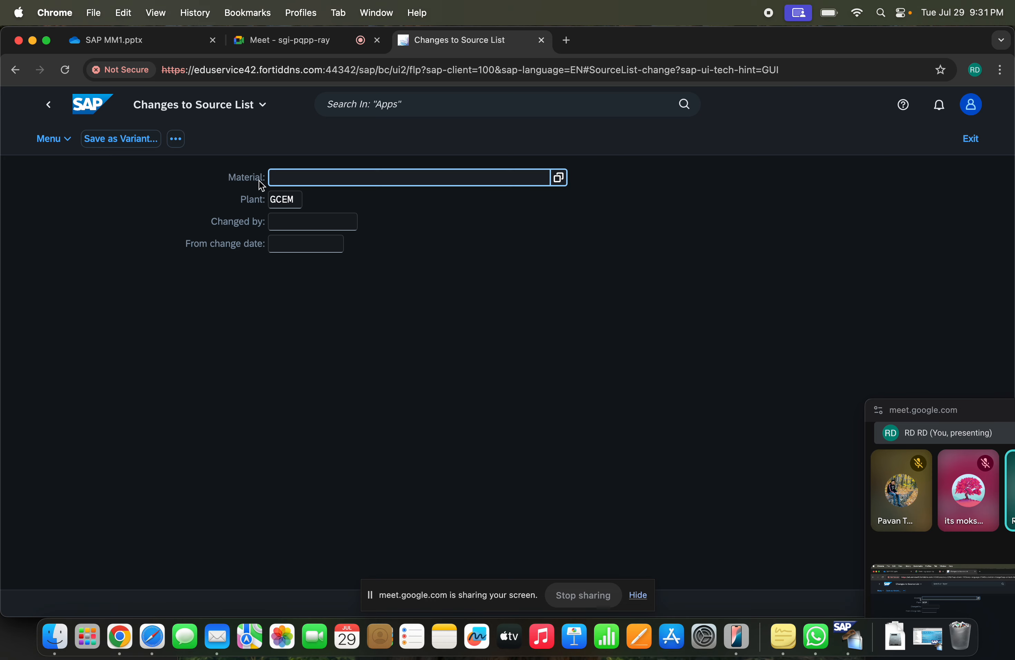
{"action": "key", "text": "super+v"}
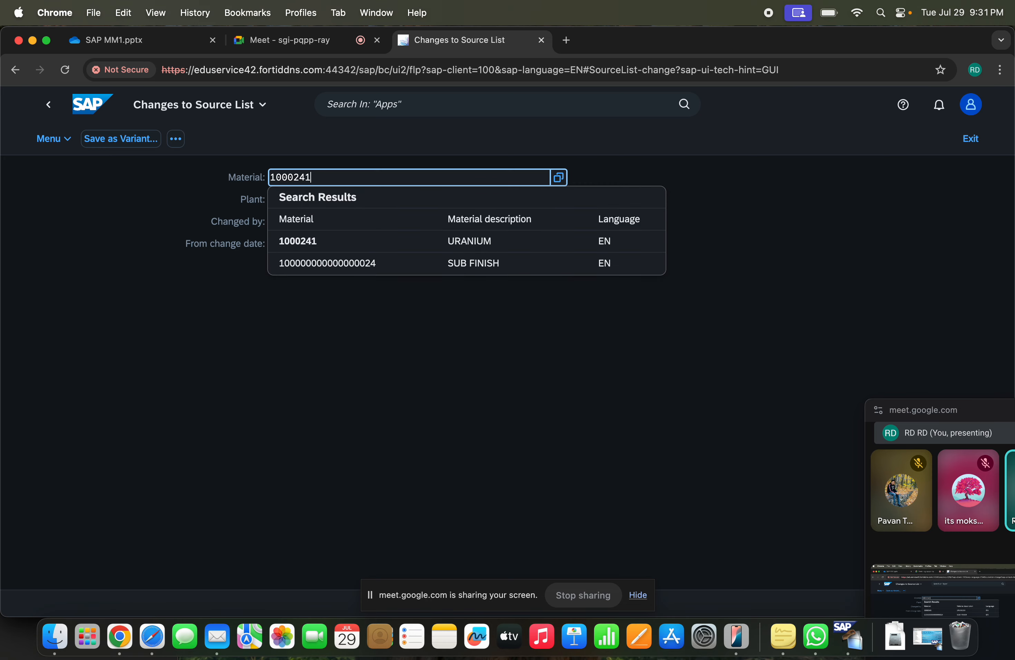
{"action": "key", "text": "Return"}
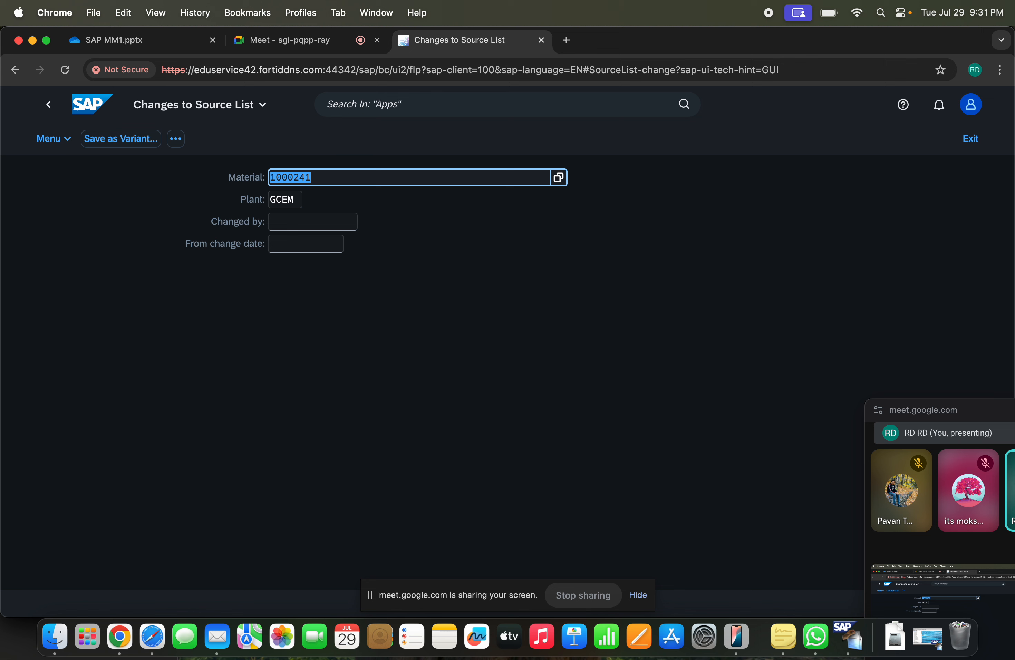
Step: Move the floating meeting window out of the way and execute the source list changes report
{"action": "left_click", "coordinate": [364, 184]}
{"action": "left_click_drag", "start_coordinate": [904, 412], "coordinate": [958, 185]}
{"action": "left_click", "coordinate": [979, 607]}
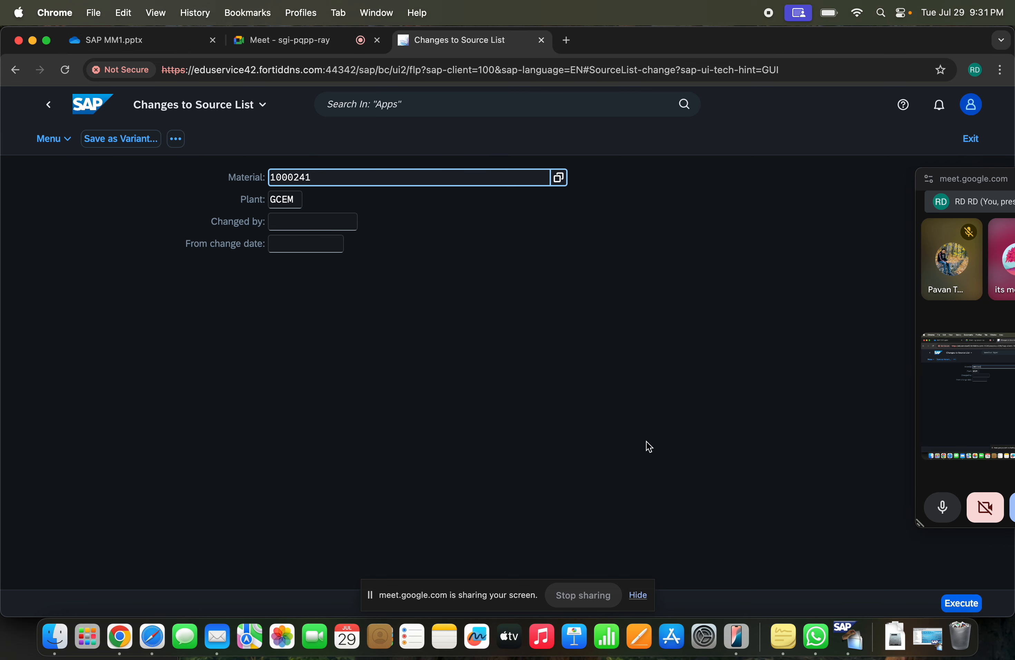
{"action": "left_click", "coordinate": [962, 605]}
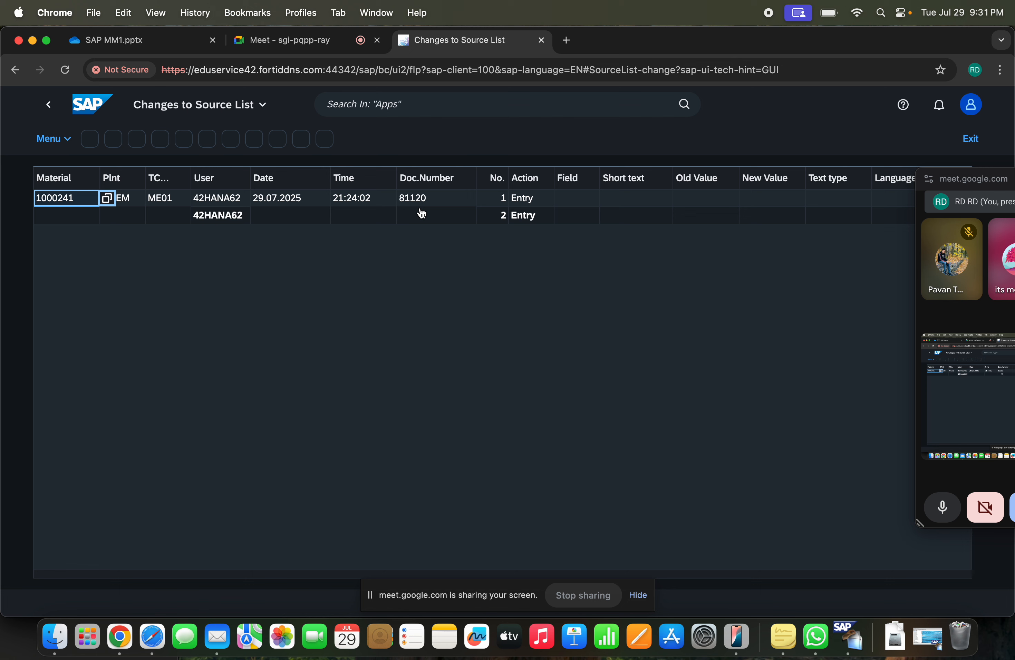
Step: Move the floating meeting window aside, examine the change entry's transaction code, user and date, and return to the report selection
{"action": "left_click_drag", "start_coordinate": [964, 186], "coordinate": [1004, 264]}
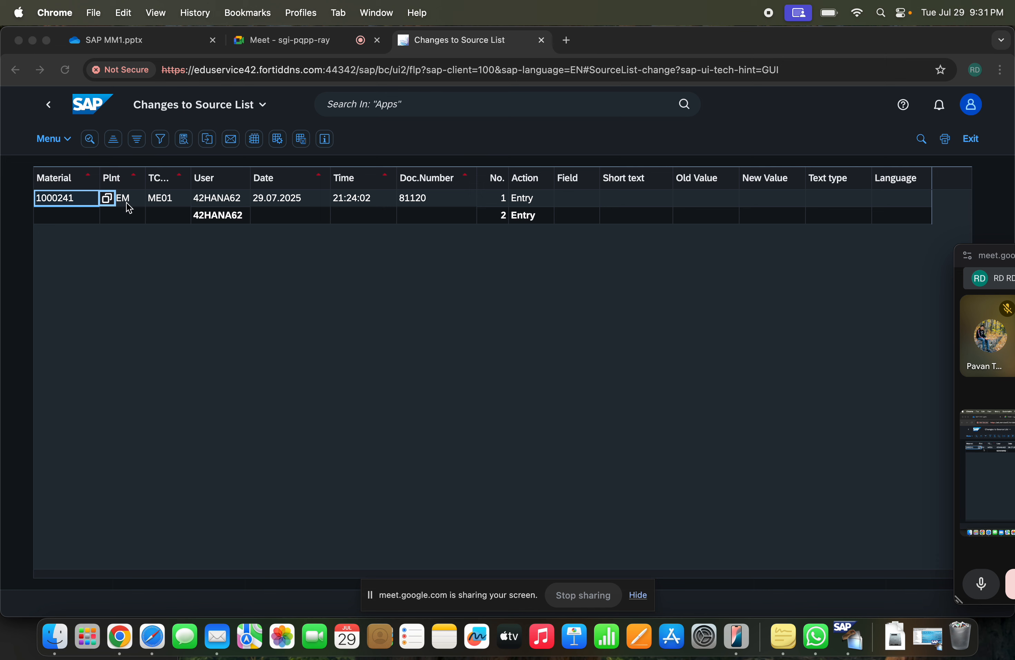
{"action": "left_click", "coordinate": [161, 202]}
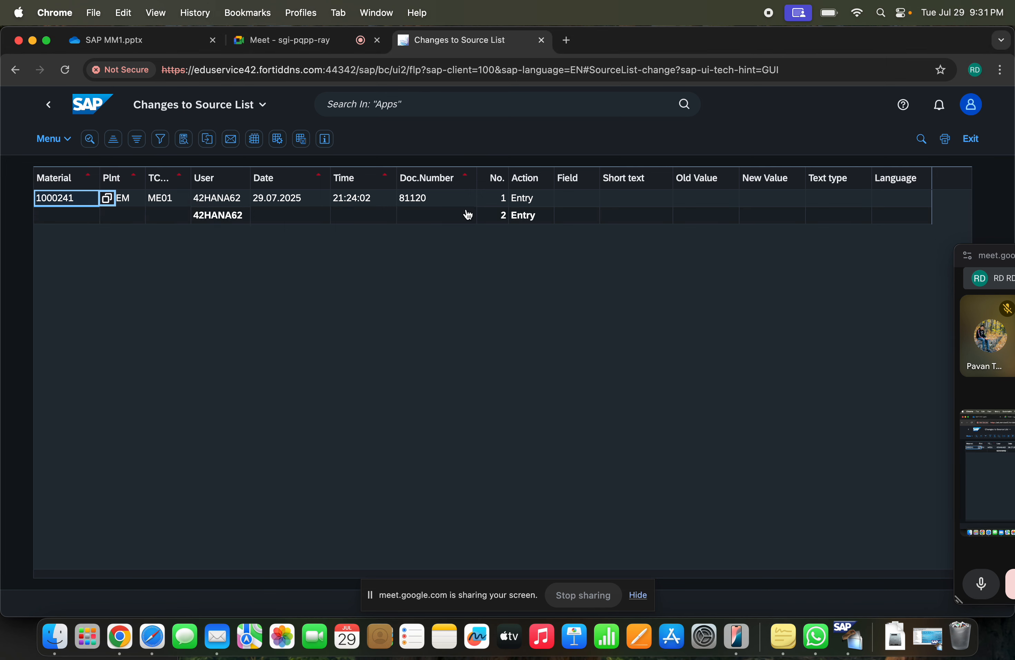
{"action": "left_click", "coordinate": [169, 204]}
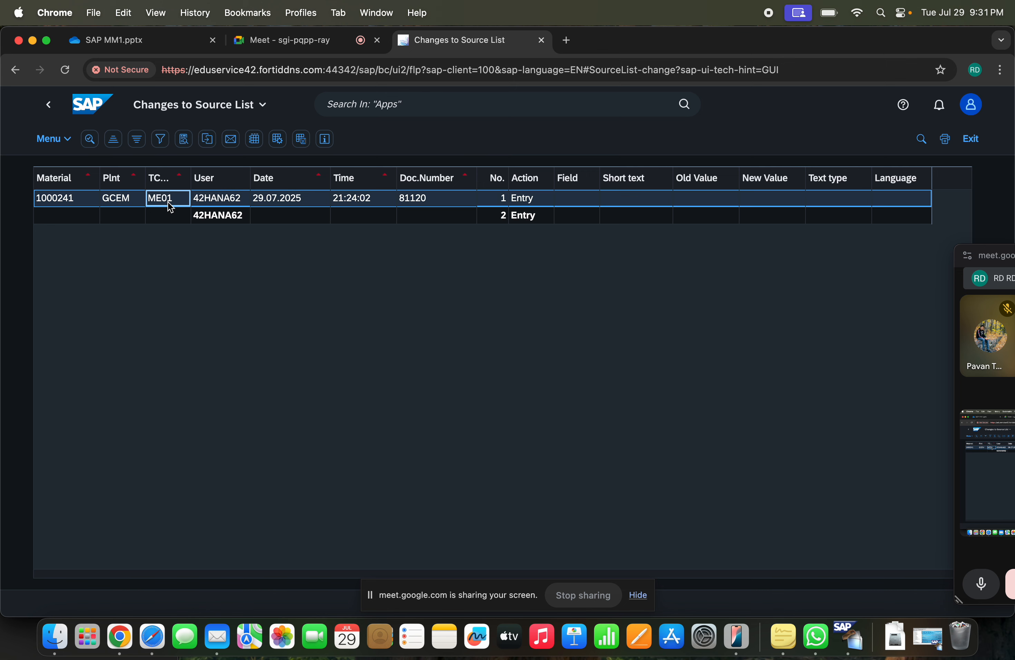
{"action": "left_click", "coordinate": [205, 204]}
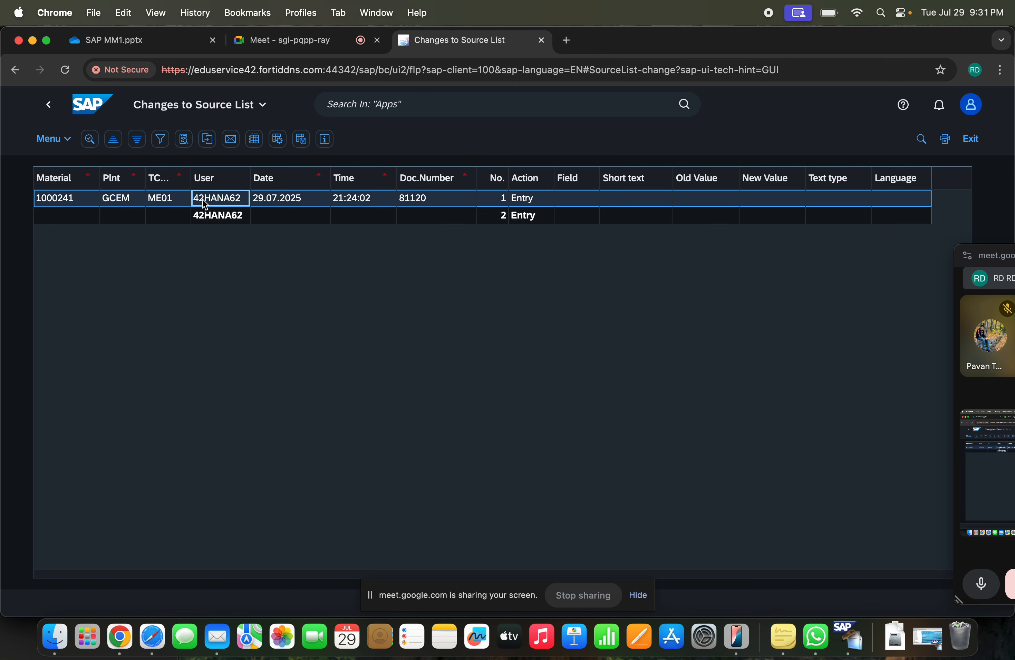
{"action": "left_click", "coordinate": [270, 198]}
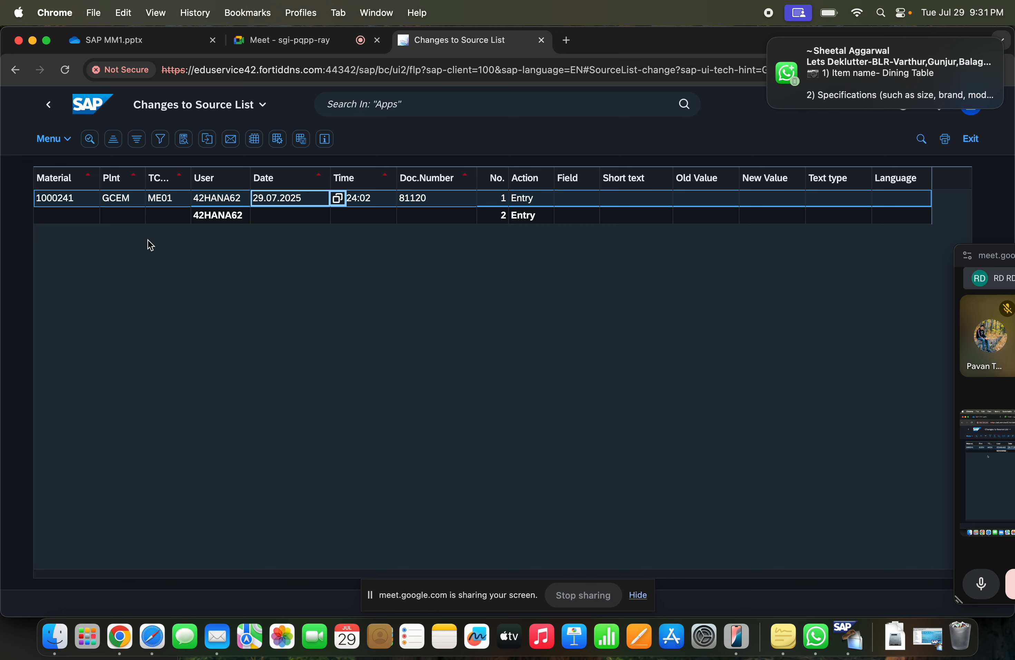
{"action": "left_click", "coordinate": [56, 108]}
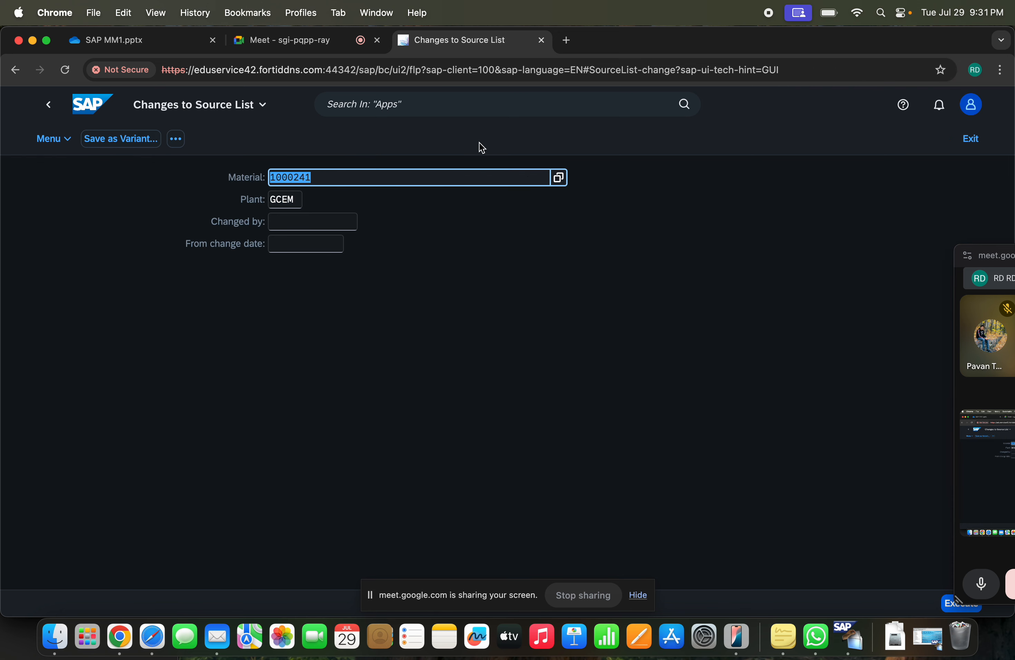
{"action": "left_click", "coordinate": [424, 107]}
{"action": "type", "text": "ma"}
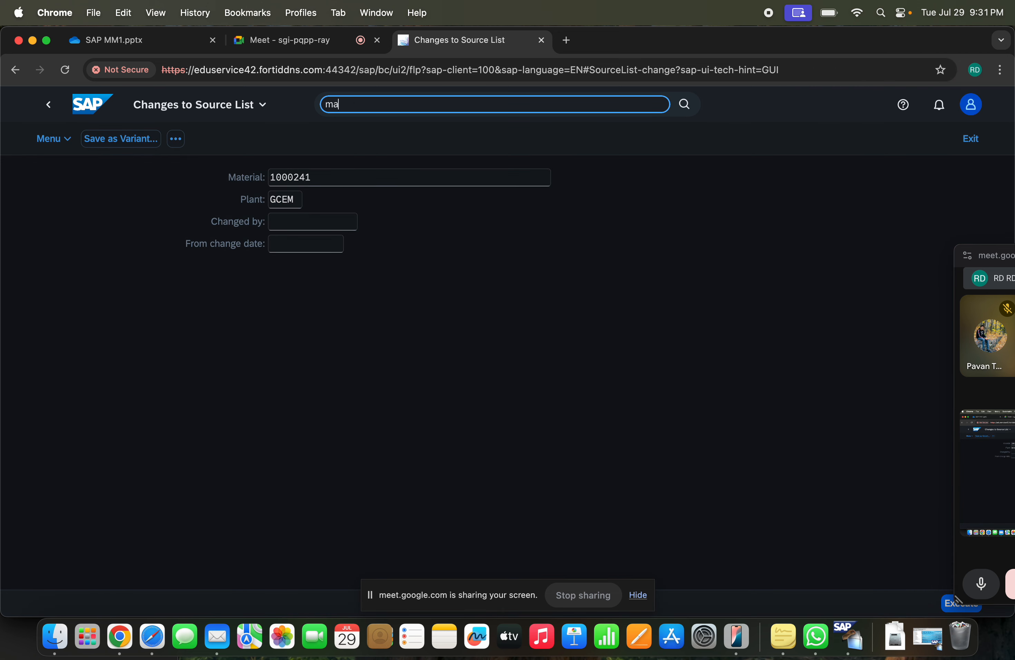
{"action": "type", "text": "intain"}
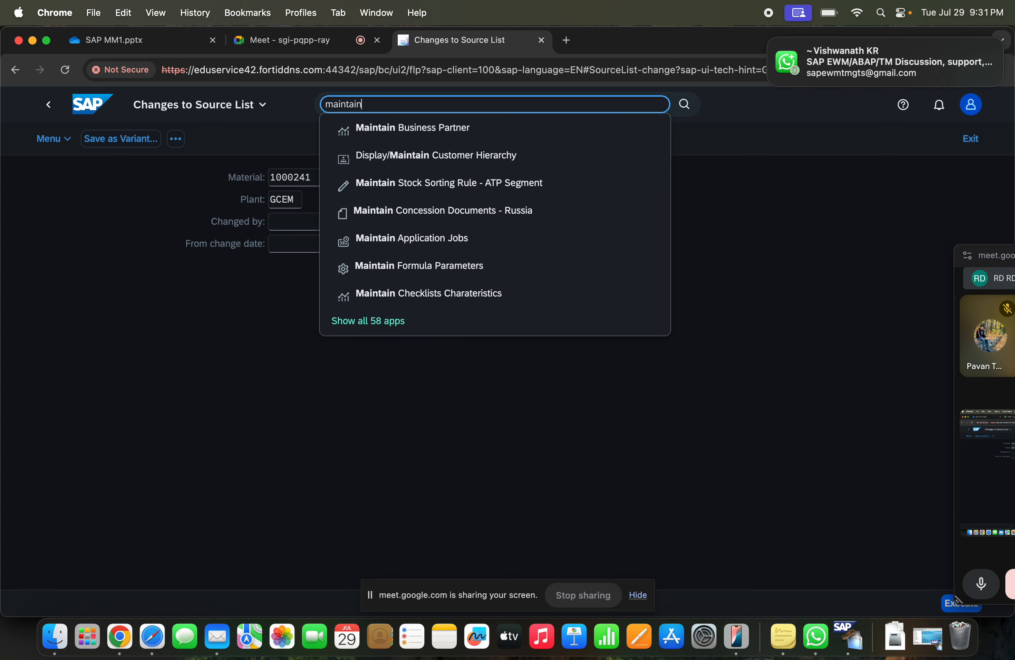
{"action": "type", "text": " source"}
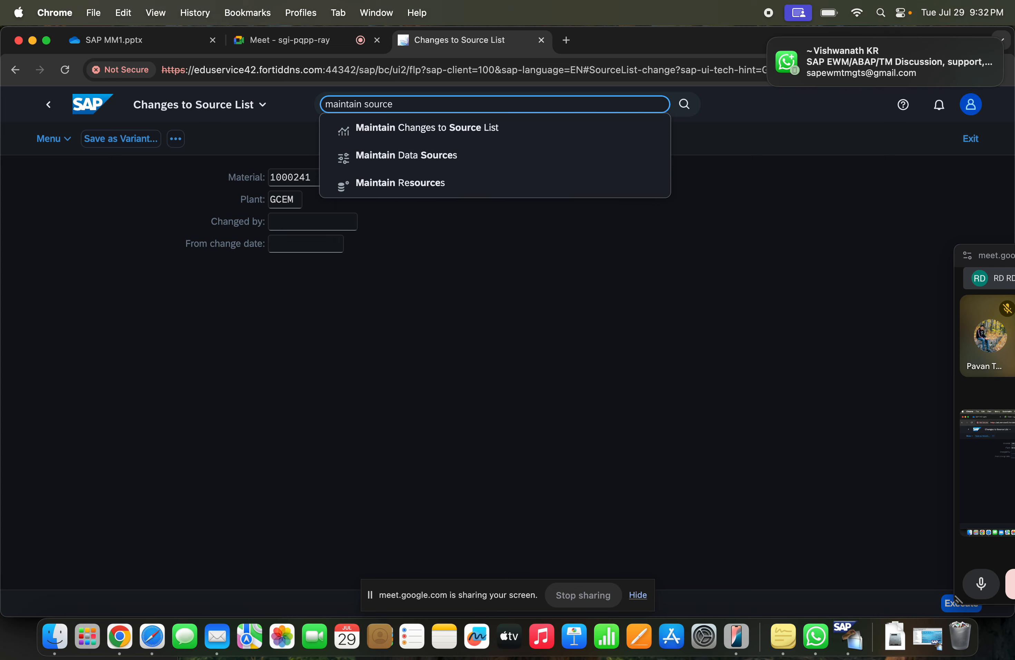
{"action": "type", "text": " lis"}
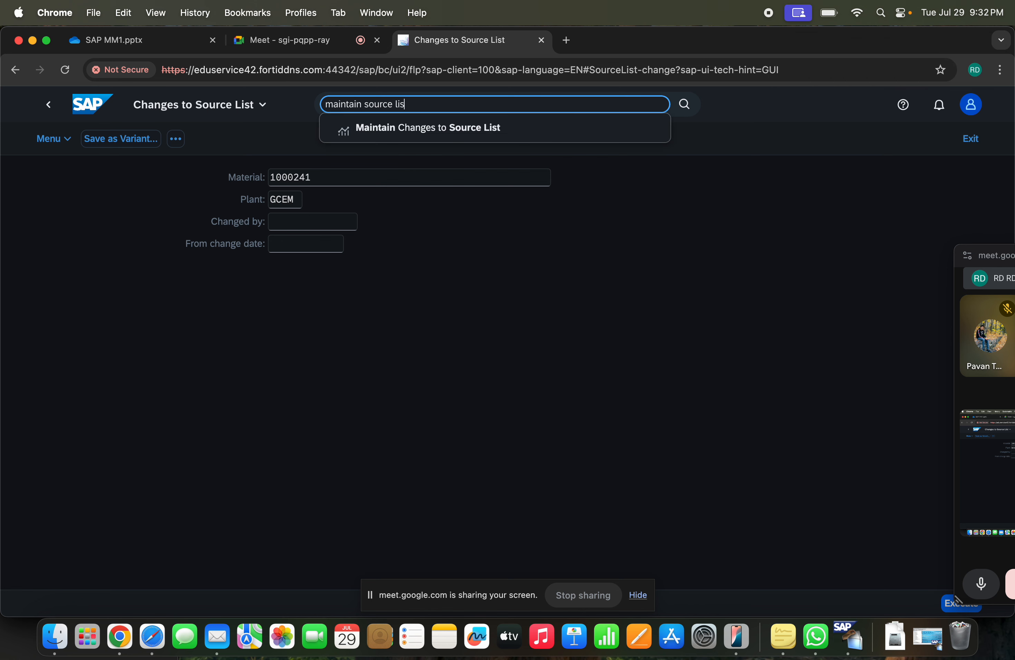
{"action": "key", "text": "BackSpace"}
{"action": "key", "text": "BackSpace"}
{"action": "key", "text": "BackSpace"}
{"action": "type", "text": "list"}
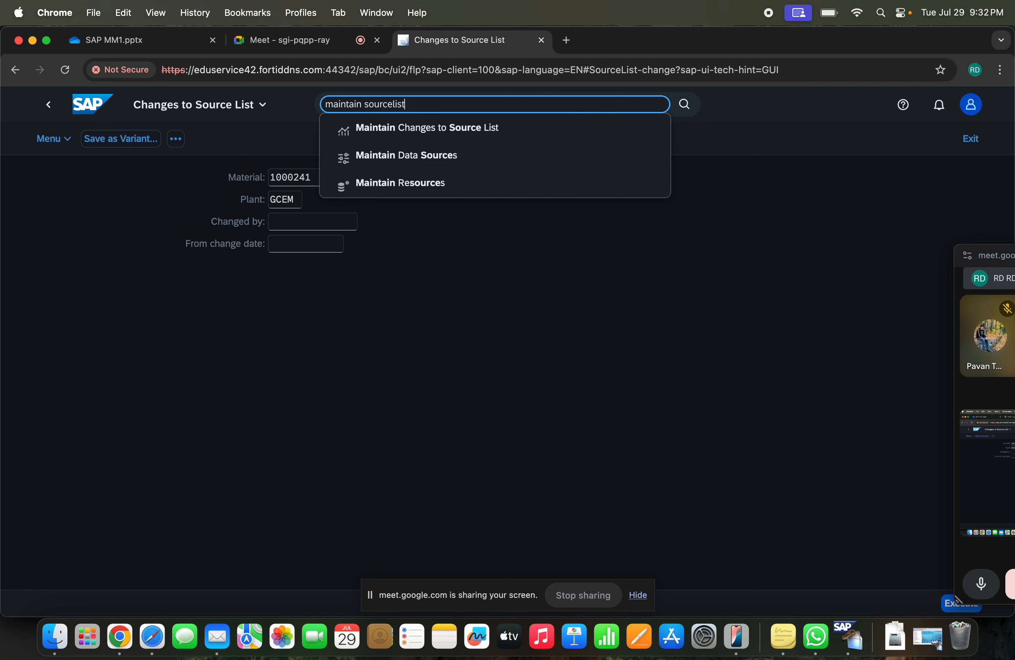
{"action": "key", "text": "BackSpace"}
{"action": "key", "text": "BackSpace"}
{"action": "key", "text": "BackSpace"}
{"action": "key", "text": "BackSpace"}
{"action": "key", "text": "BackSpace"}
{"action": "key", "text": "BackSpace"}
{"action": "key", "text": "BackSpace"}
{"action": "key", "text": "BackSpace"}
{"action": "key", "text": "BackSpace"}
{"action": "key", "text": "BackSpace"}
{"action": "key", "text": "BackSpace"}
{"action": "key", "text": "BackSpace"}
{"action": "key", "text": "BackSpace"}
{"action": "key", "text": "BackSpace"}
{"action": "key", "text": "BackSpace"}
{"action": "key", "text": "BackSpace"}
{"action": "key", "text": "BackSpace"}
{"action": "key", "text": "BackSpace"}
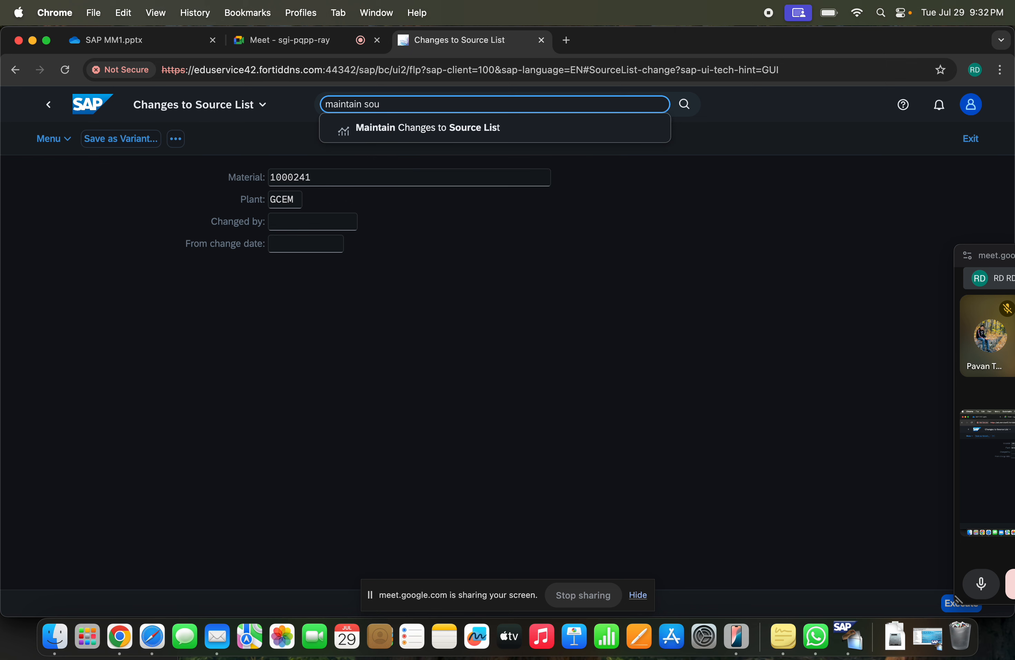
Step: Search the launchpad apps for "Source list" and open Manage Source Lists
{"action": "type", "text": "Source list"}
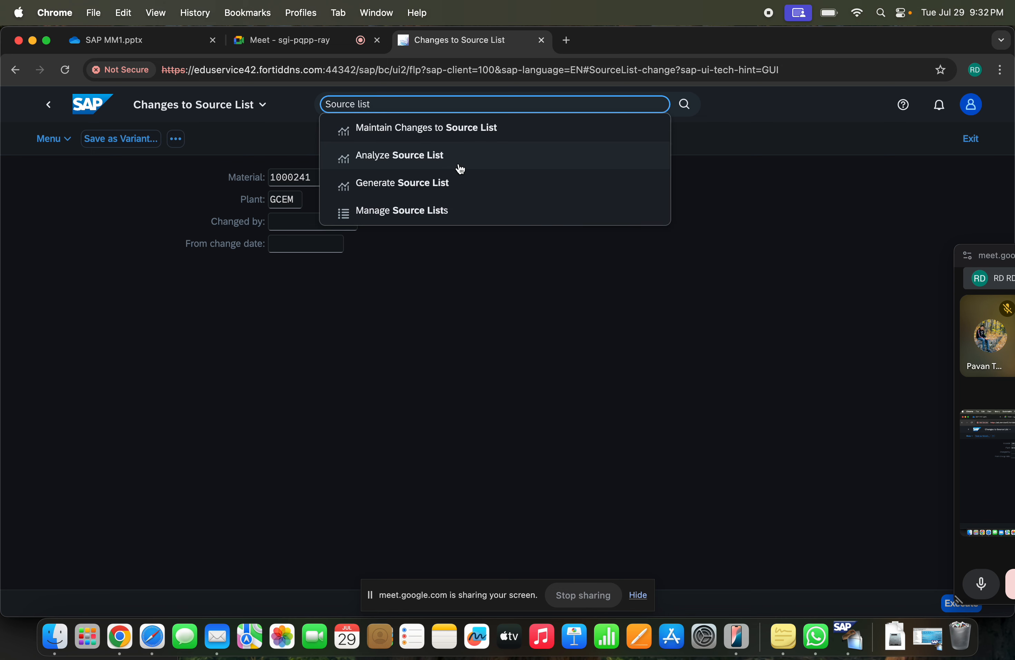
{"action": "left_click", "coordinate": [450, 212]}
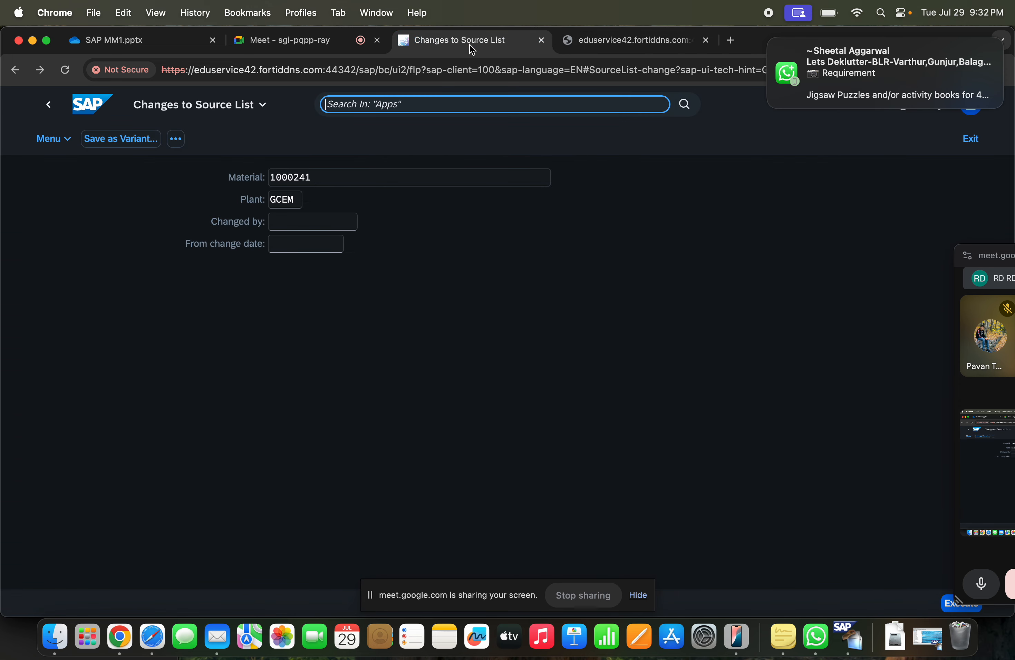
Step: Return to the Changes to Source List page, search for "generate source" and open the Generate Source List app
{"action": "type", "text": "generate"}
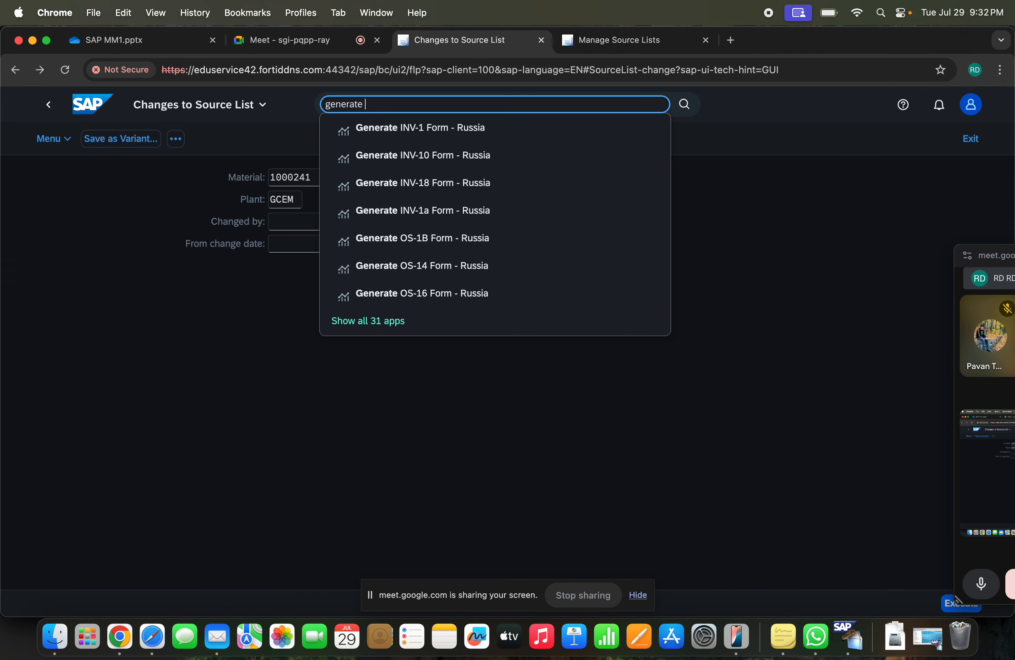
{"action": "type", "text": " source"}
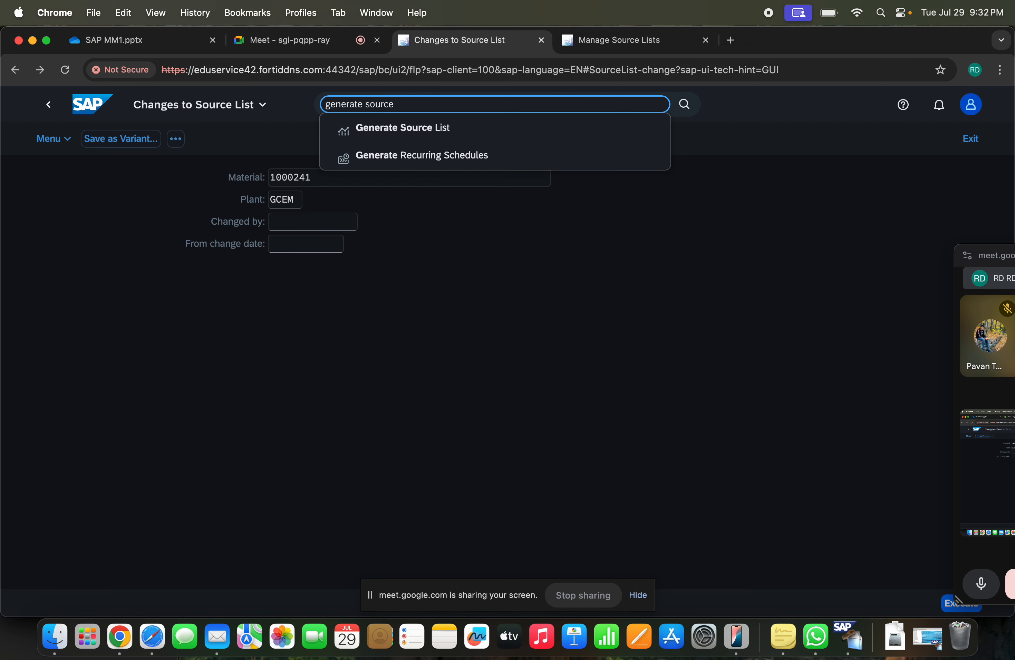
{"action": "left_click", "coordinate": [419, 140]}
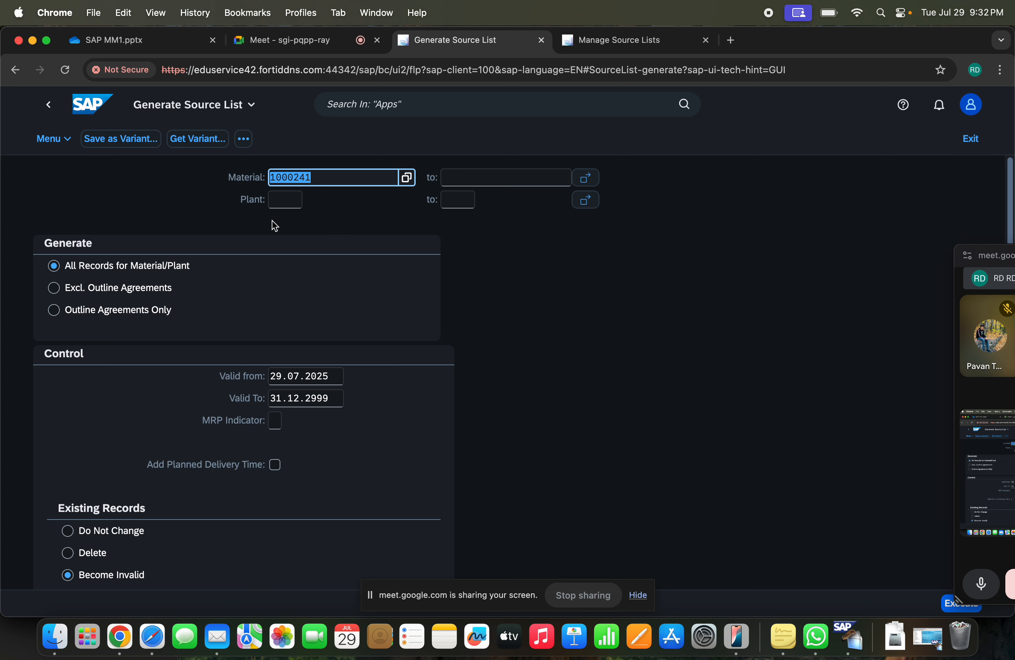
{"action": "left_click", "coordinate": [331, 180]}
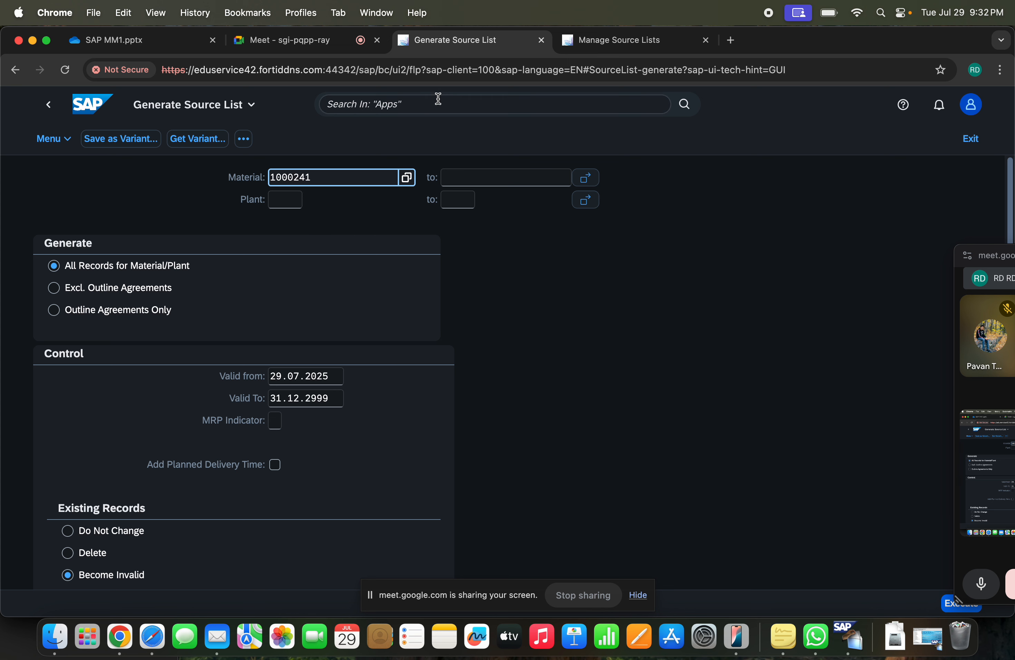
{"action": "left_click", "coordinate": [288, 201]}
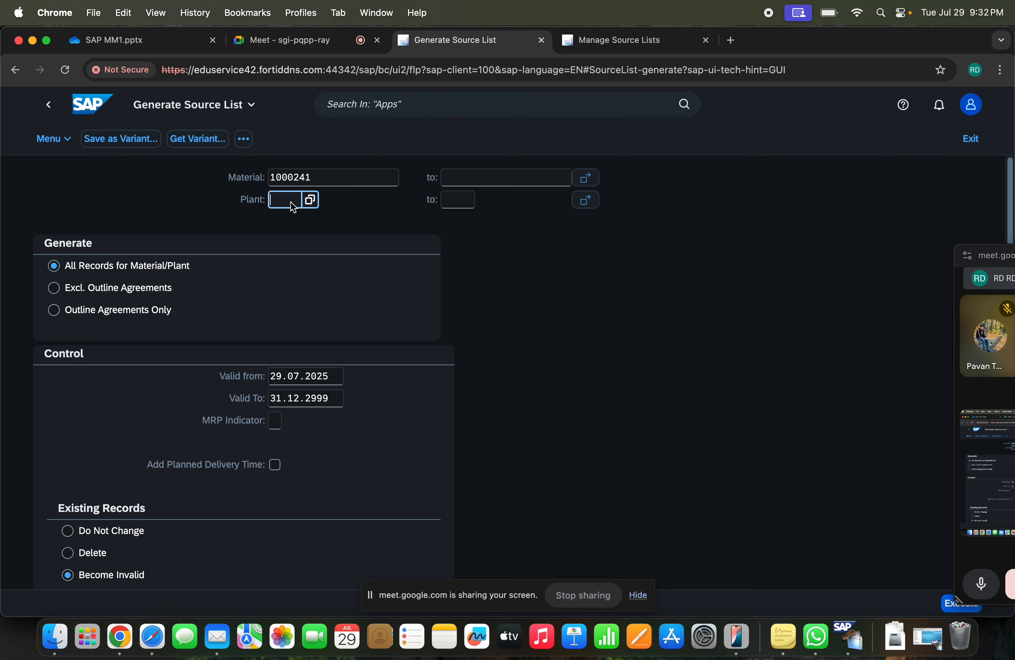
Step: Switch to SAP GUI and open source list maintenance with transaction ME01 after trying ME02
{"action": "left_click", "coordinate": [929, 637]}
{"action": "left_click", "coordinate": [647, 470]}
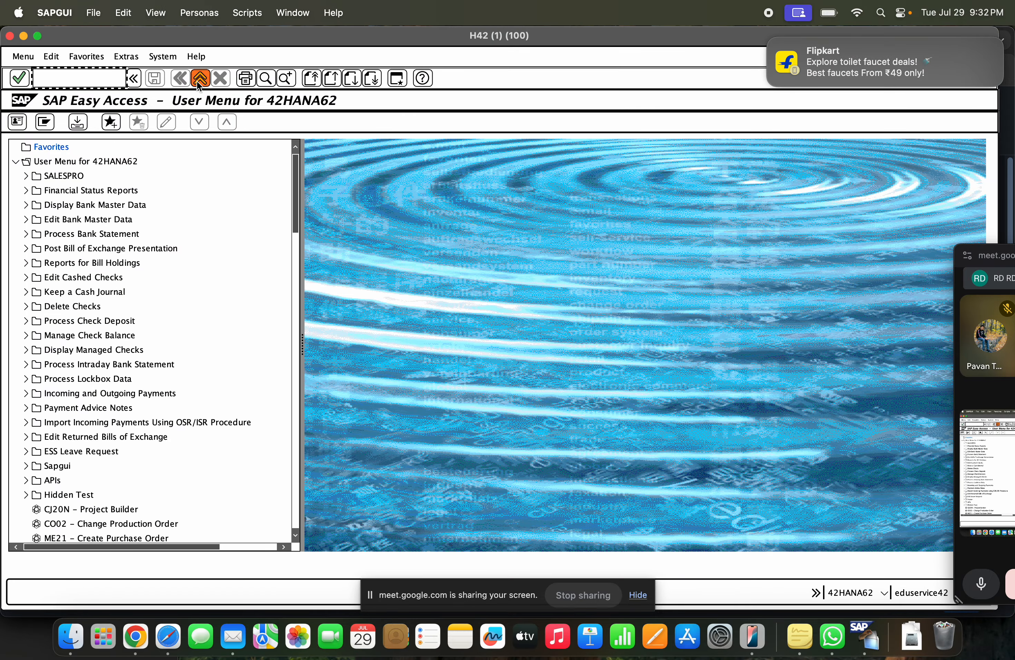
{"action": "type", "text": "me02"}
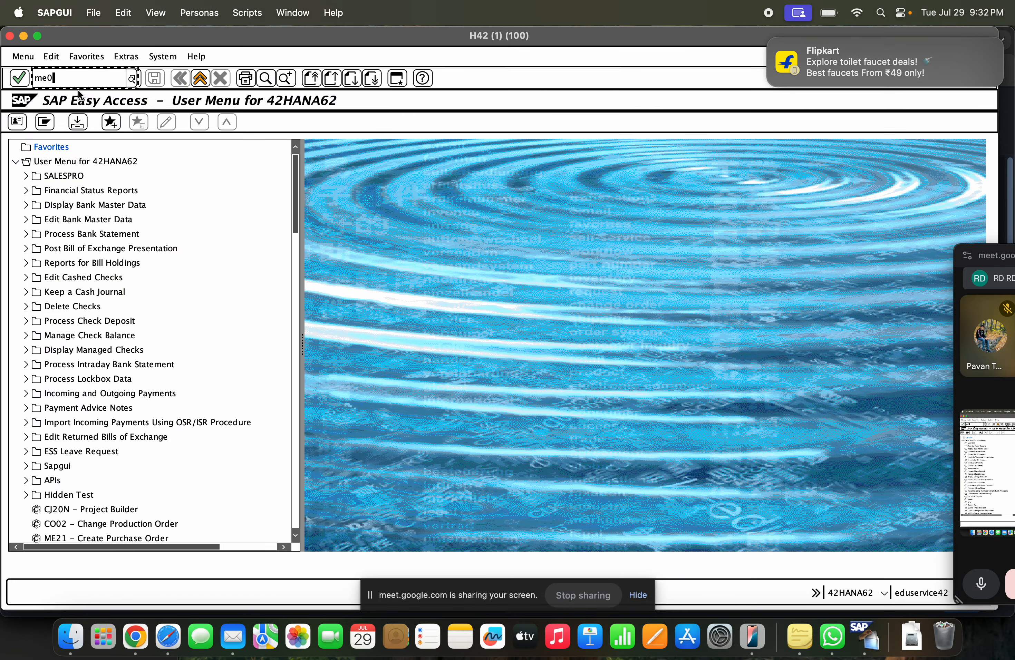
{"action": "key", "text": "Return"}
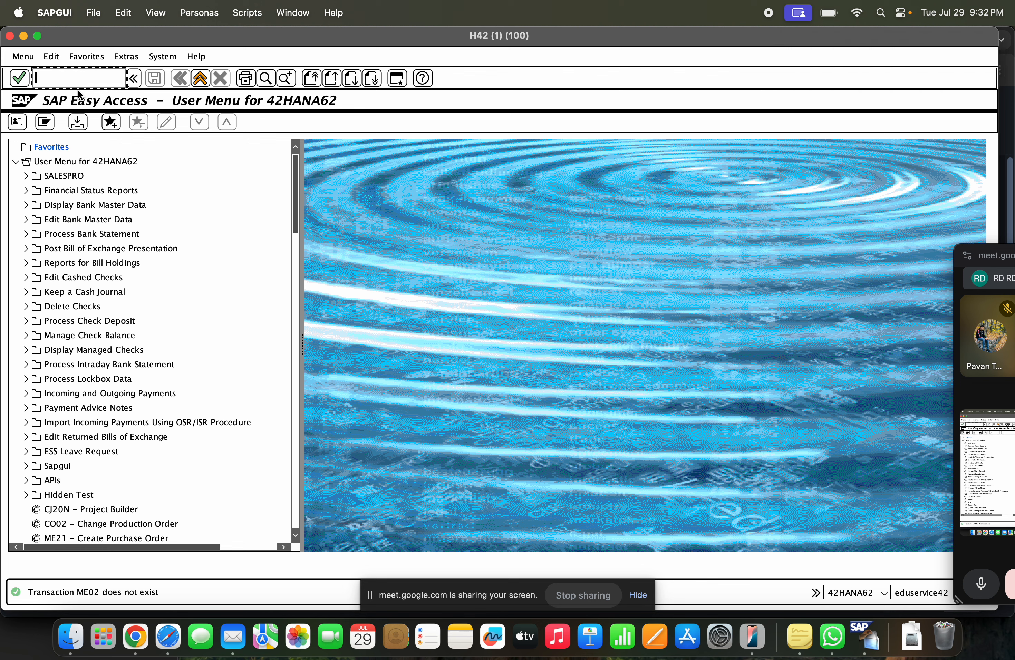
{"action": "type", "text": "me01"}
{"action": "key", "text": "Return"}
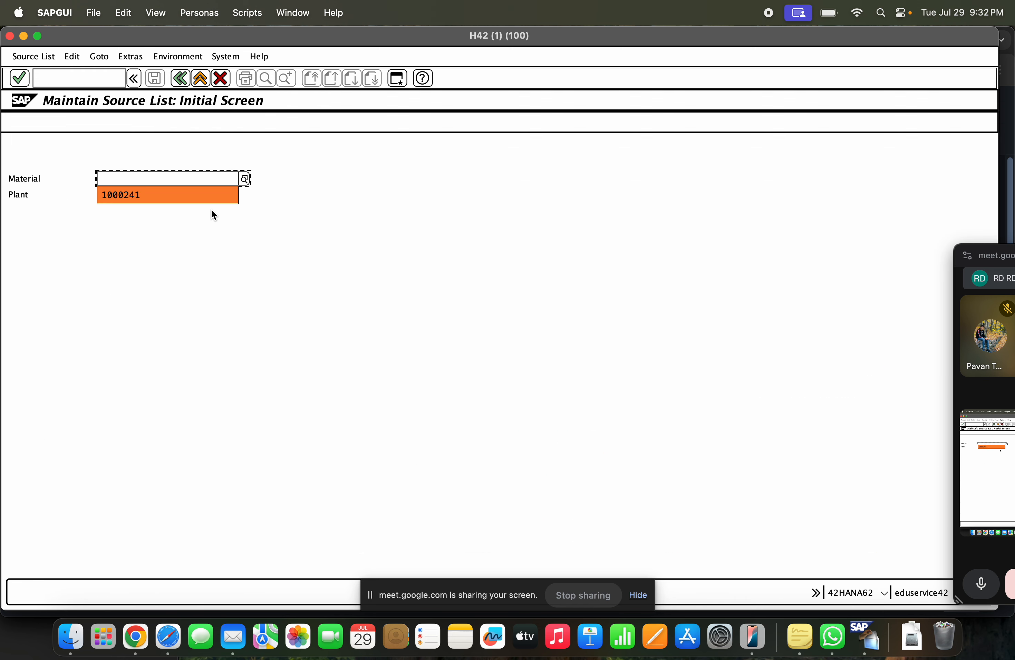
Step: Open the source list overview for material 1000241 in plant GCEM
{"action": "key", "text": "Down"}
{"action": "key", "text": "Return"}
{"action": "key", "text": "Return"}
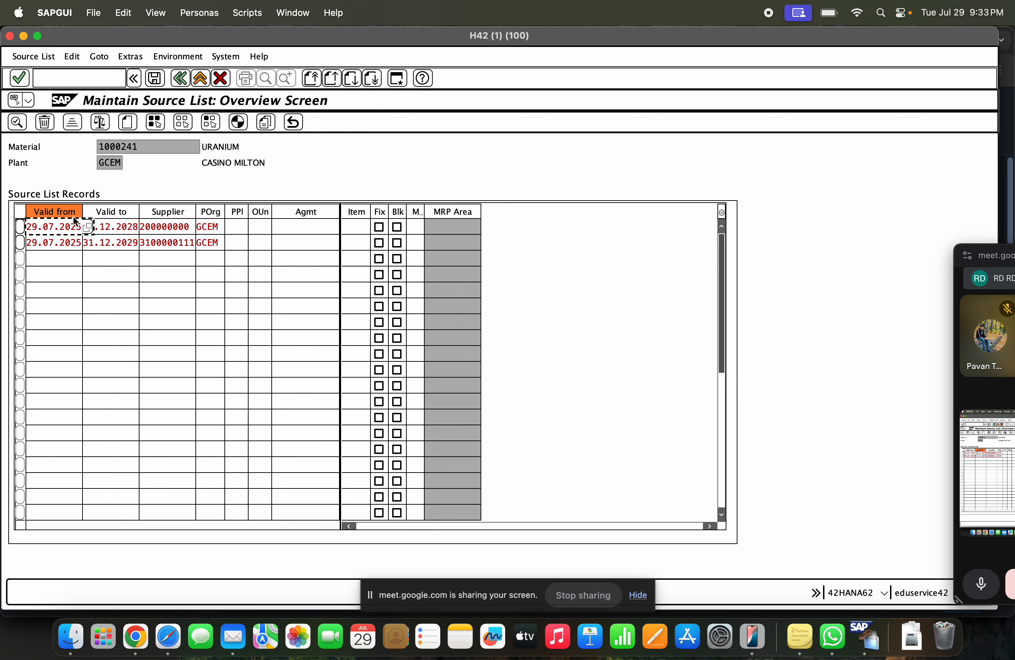
Step: Delete both source list records, save the source list, and reopen it for a check before returning to SAP Easy Access
{"action": "left_click", "coordinate": [19, 227]}
{"action": "left_click", "coordinate": [19, 243]}
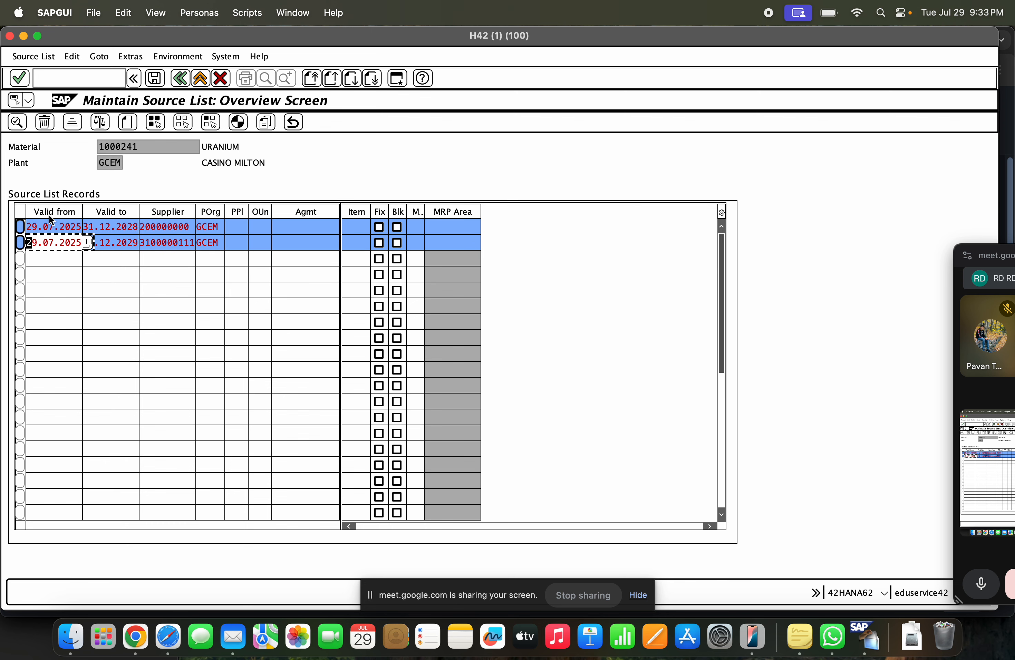
{"action": "left_click", "coordinate": [45, 123]}
{"action": "left_click", "coordinate": [218, 240]}
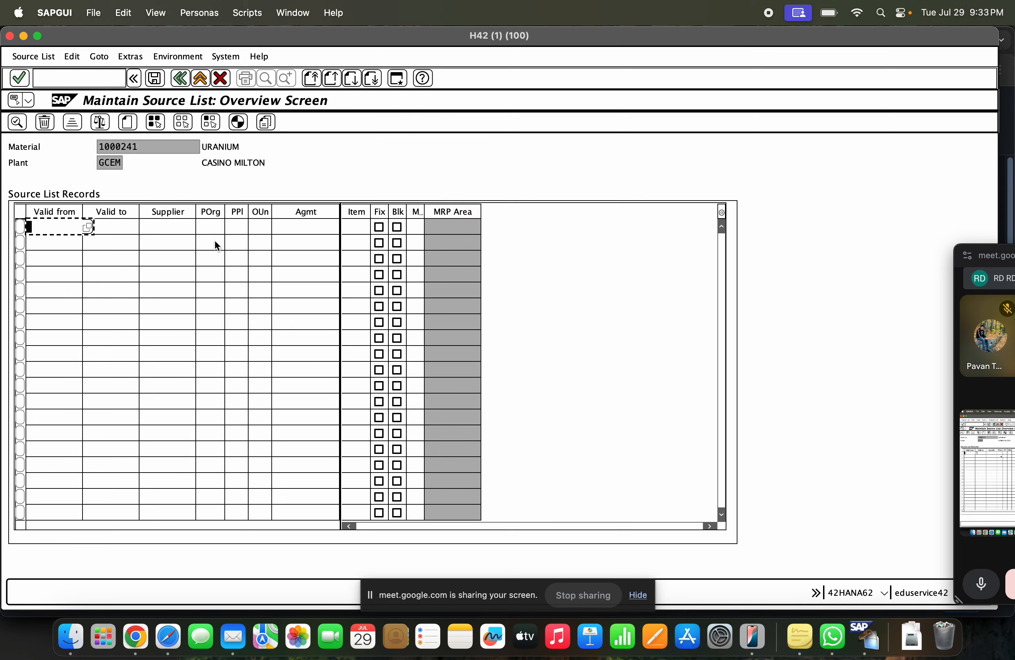
{"action": "left_click", "coordinate": [154, 78]}
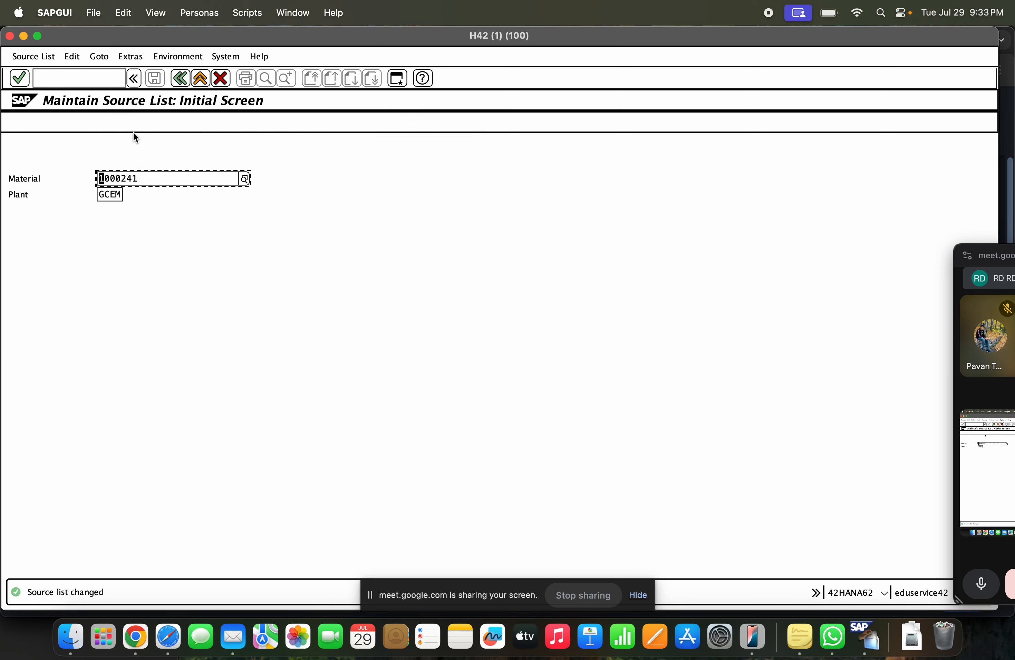
{"action": "key", "text": "Return"}
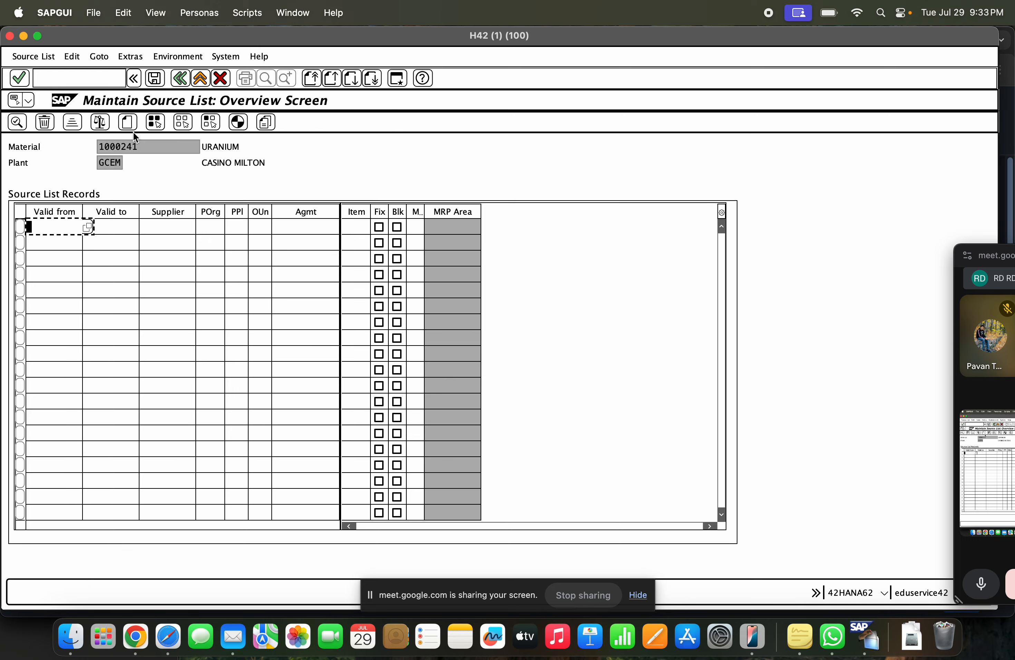
{"action": "left_click", "coordinate": [200, 78]}
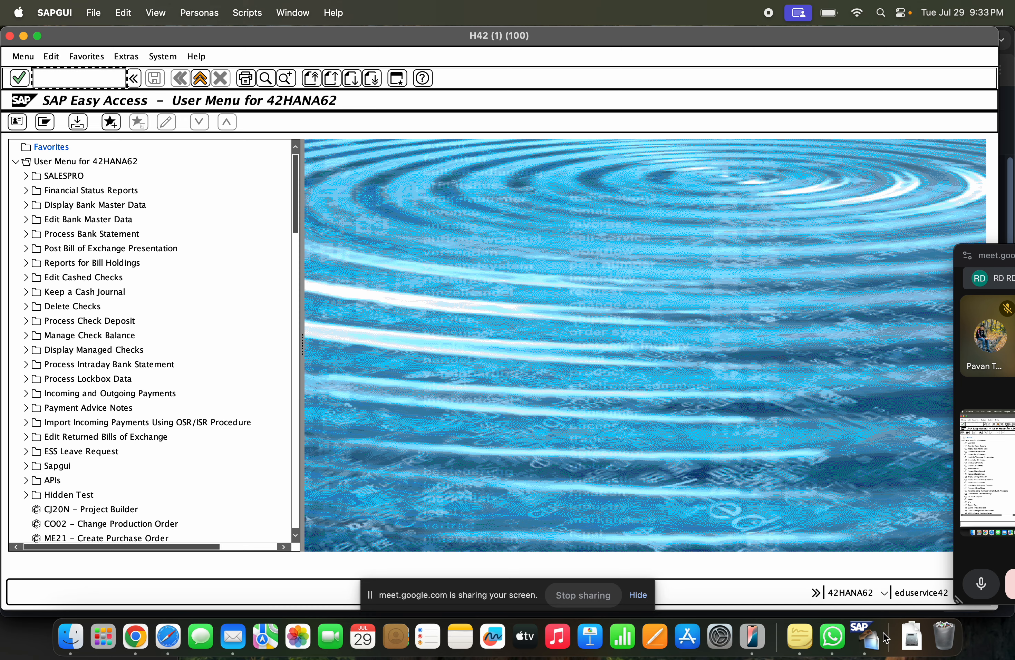
Step: Minimize the SAP GUI windows and set the plant to GCEM in Generate Source List in Chrome
{"action": "left_click", "coordinate": [23, 36]}
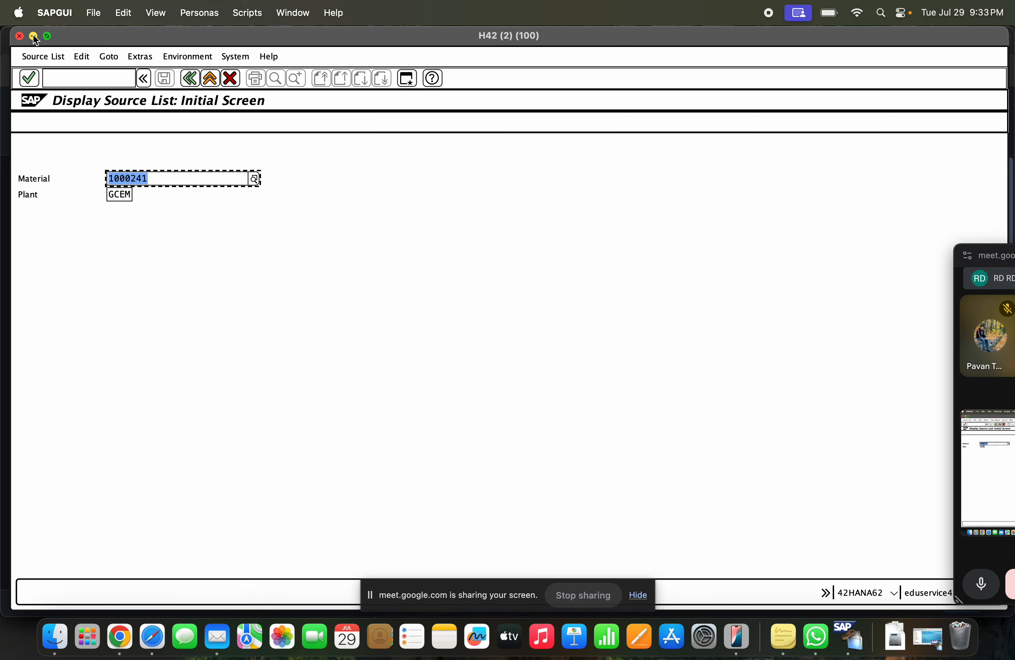
{"action": "left_click", "coordinate": [33, 37]}
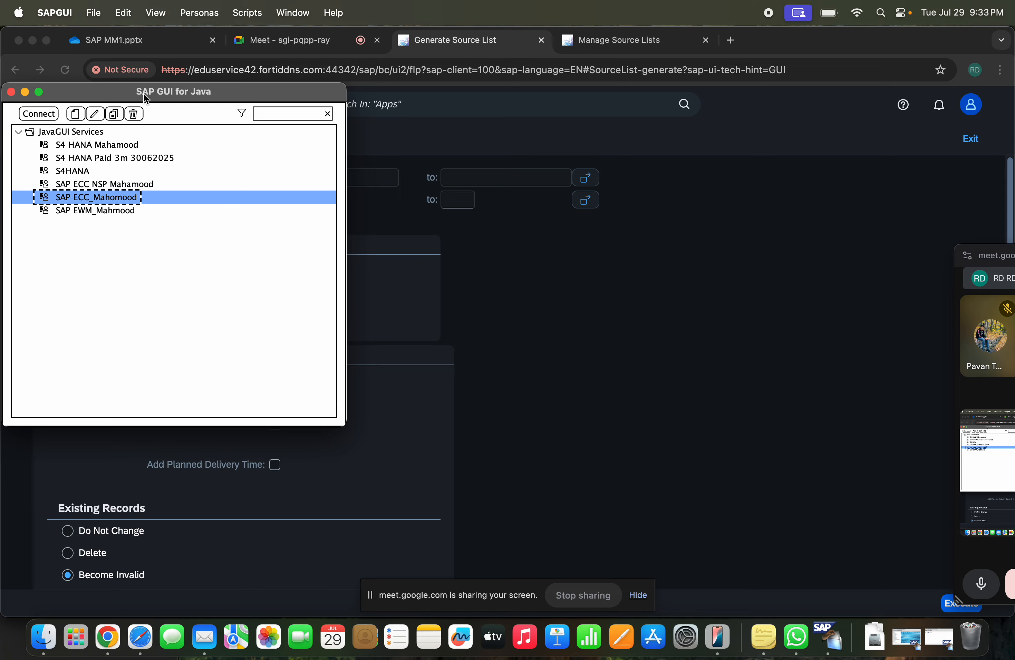
{"action": "left_click", "coordinate": [25, 92]}
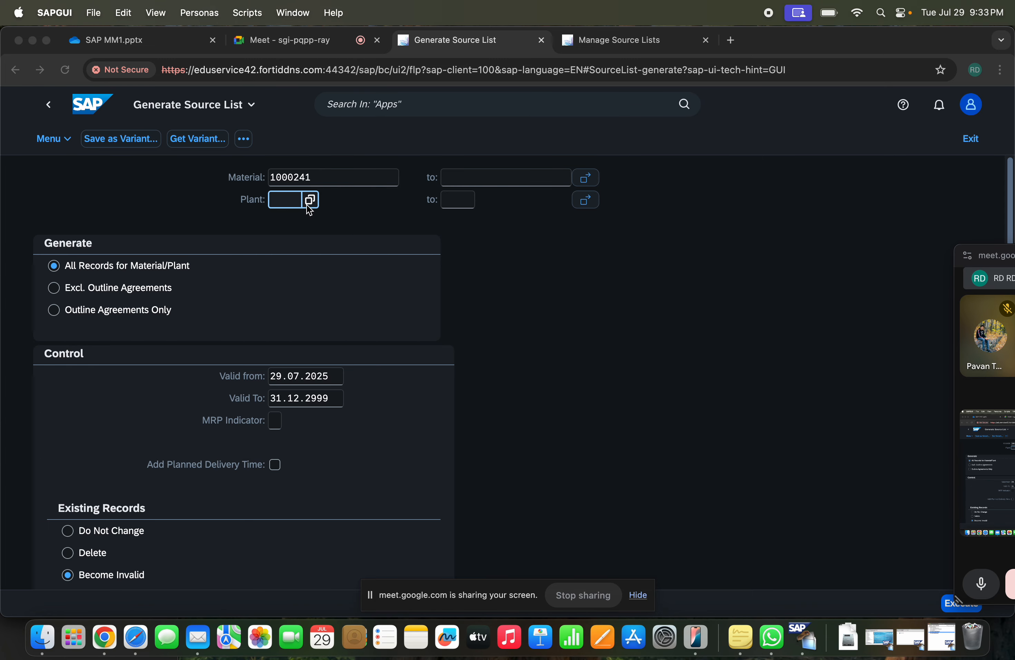
{"action": "left_click", "coordinate": [286, 203]}
{"action": "type", "text": "GCEM"}
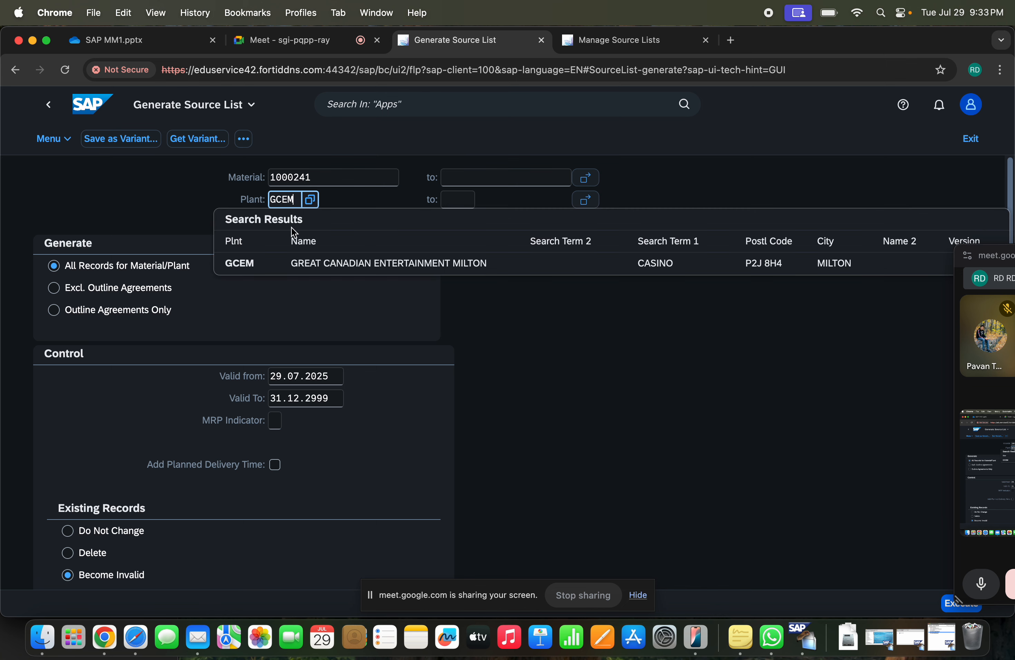
{"action": "left_click", "coordinate": [303, 262]}
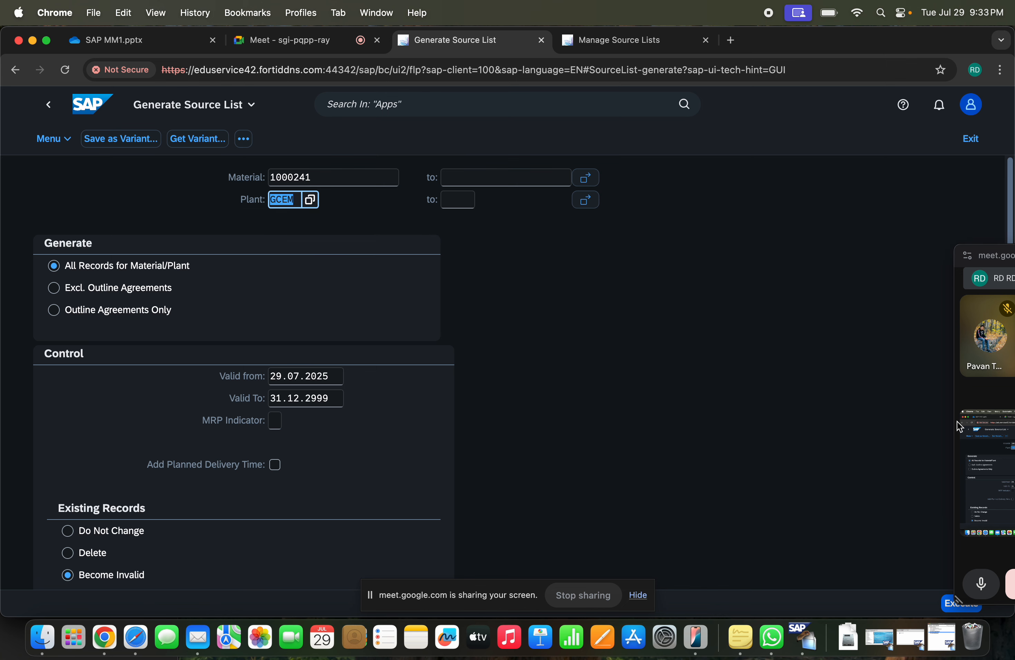
Step: Bring the floating meeting window fully into view and close it
{"action": "left_click", "coordinate": [989, 264]}
{"action": "double_click", "coordinate": [989, 265]}
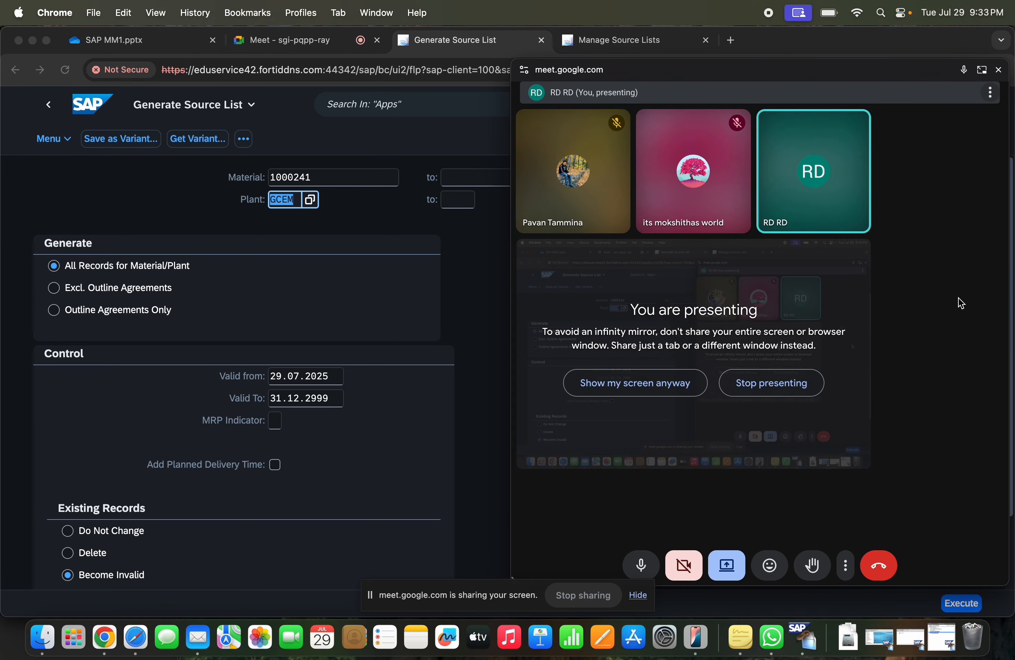
{"action": "left_click_drag", "start_coordinate": [626, 78], "coordinate": [801, 122]}
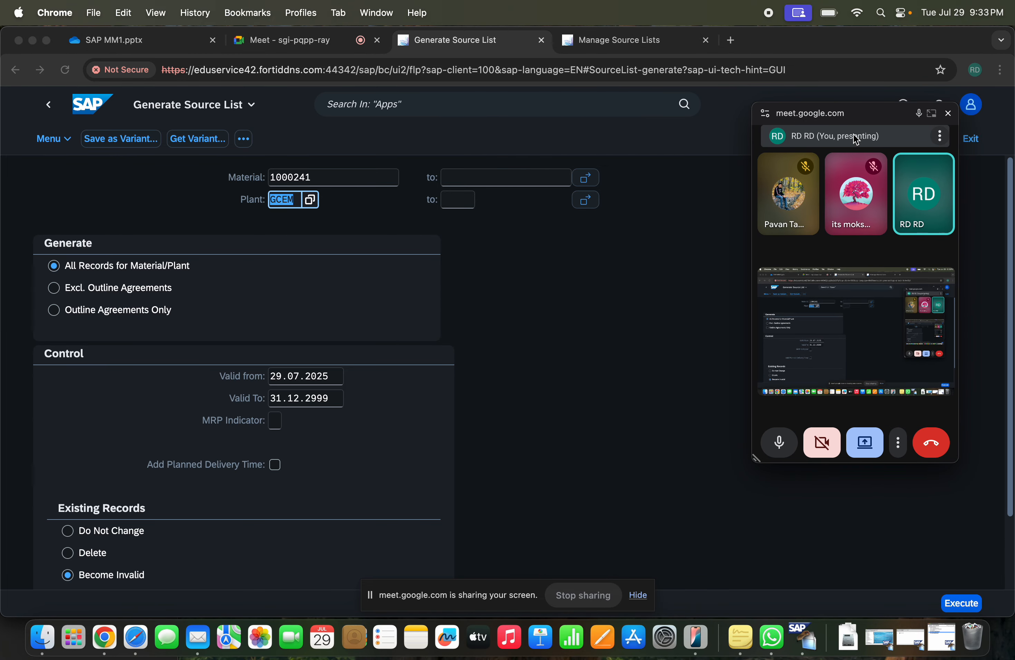
{"action": "left_click", "coordinate": [948, 116]}
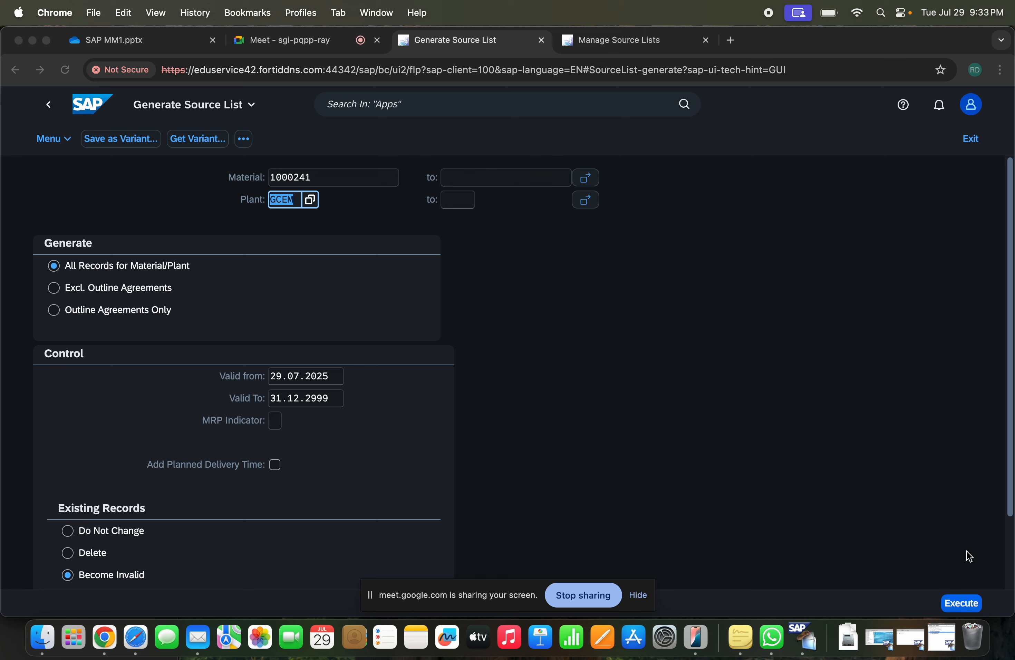
Step: Run the source list generation for material 1000241 in plant GCEM, check both suppliers, and select all listed rows
{"action": "left_click", "coordinate": [967, 605]}
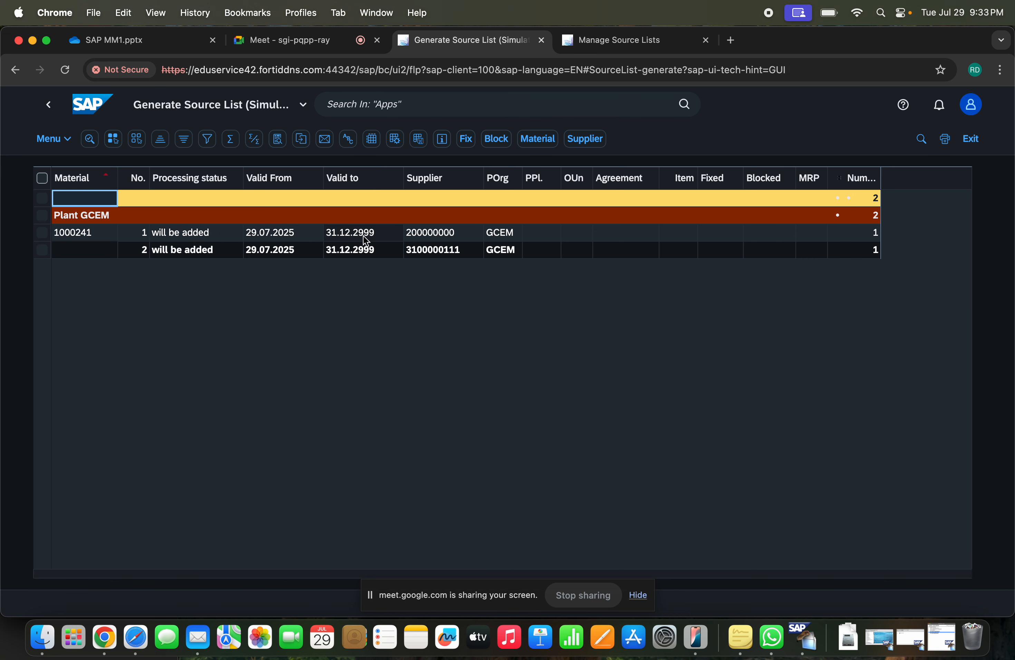
{"action": "left_click", "coordinate": [435, 232]}
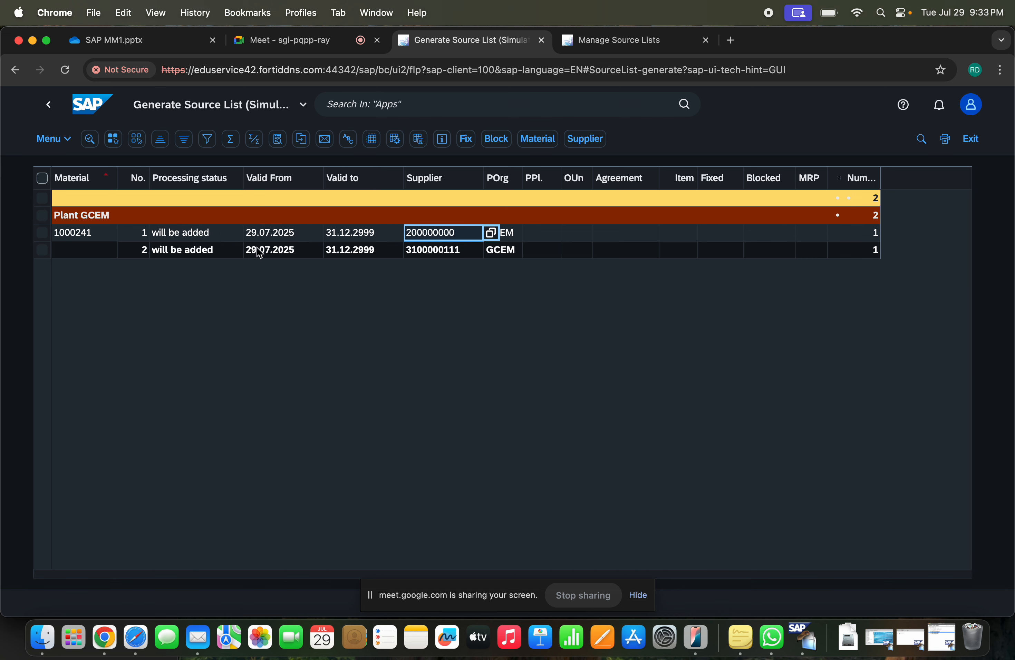
{"action": "left_click", "coordinate": [448, 253]}
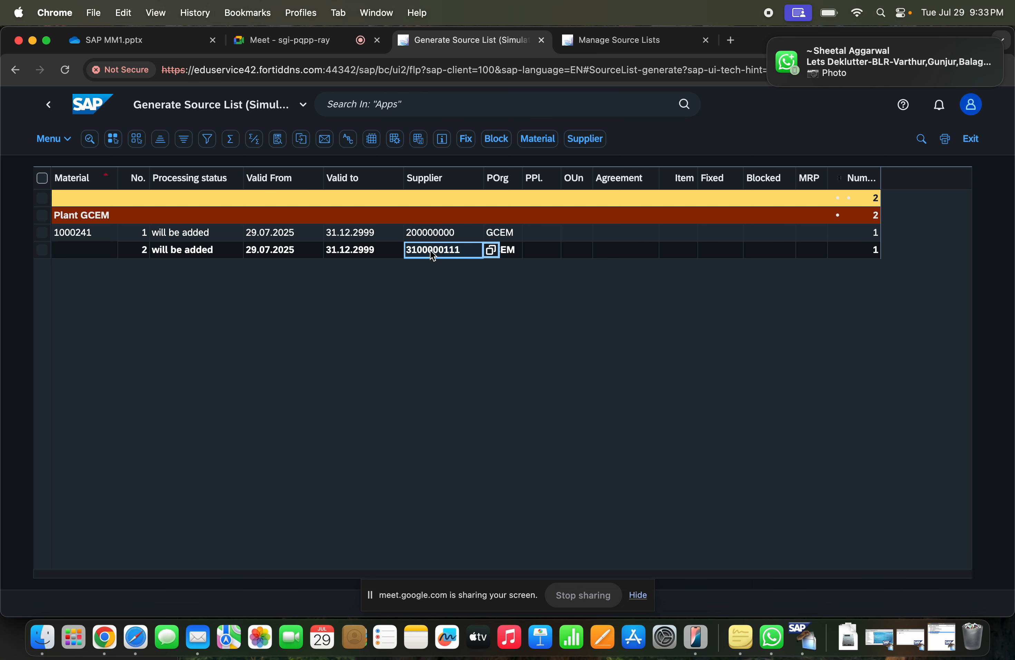
{"action": "left_click", "coordinate": [42, 178]}
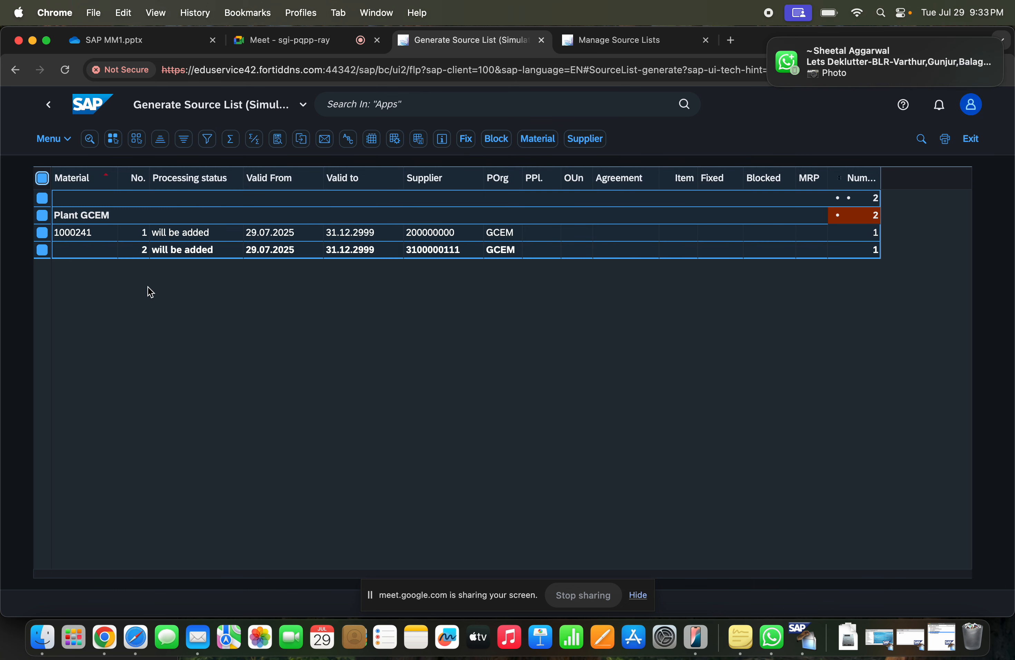
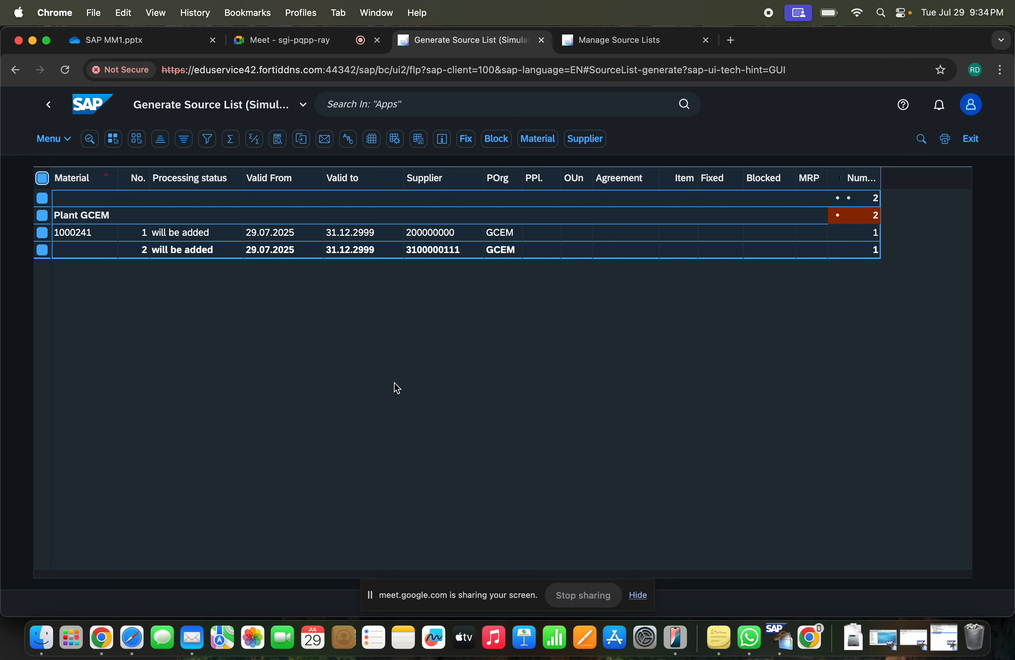
Step: Return to the selection screen, review the generation and existing-record options, and rerun the simulation for material 1000241
{"action": "left_click", "coordinate": [48, 105]}
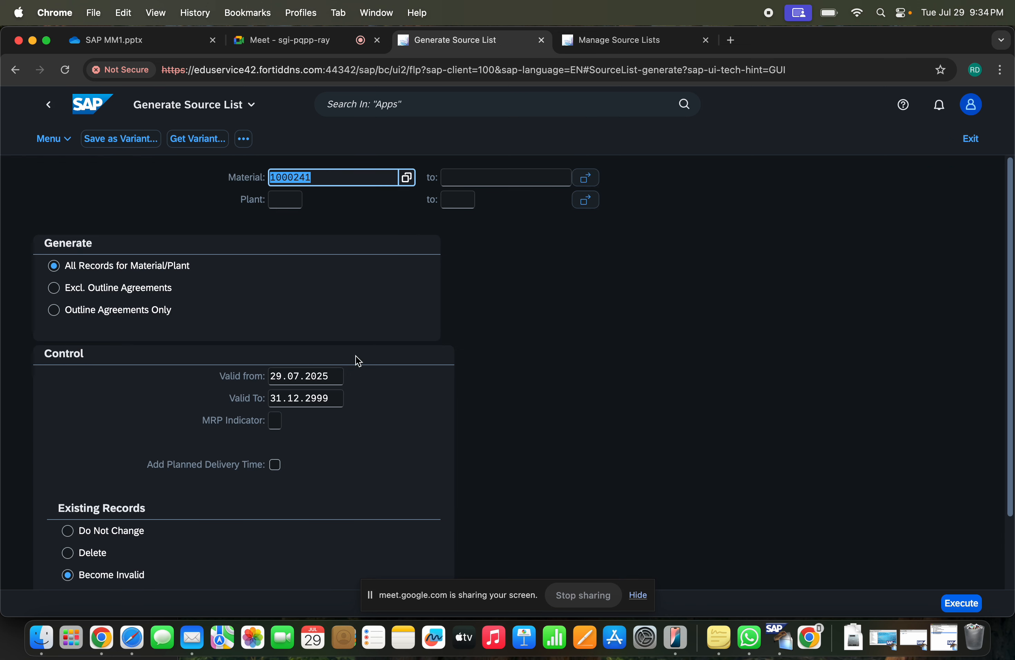
{"action": "scroll", "coordinate": [195, 403], "scroll_direction": "down", "scroll_amount": 3}
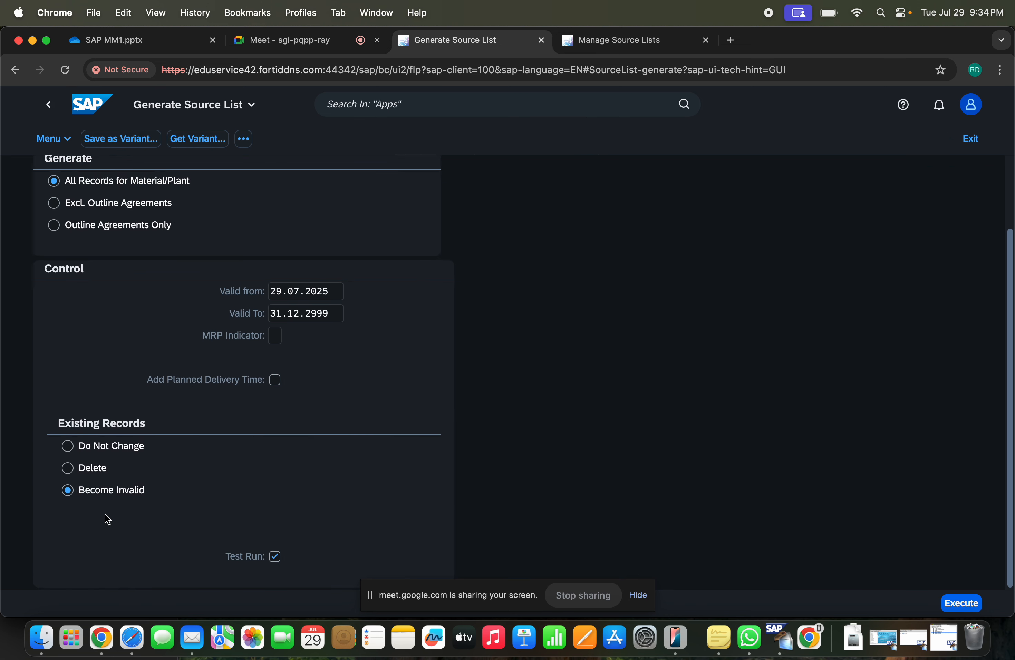
{"action": "scroll", "coordinate": [130, 358], "scroll_direction": "up", "scroll_amount": 3}
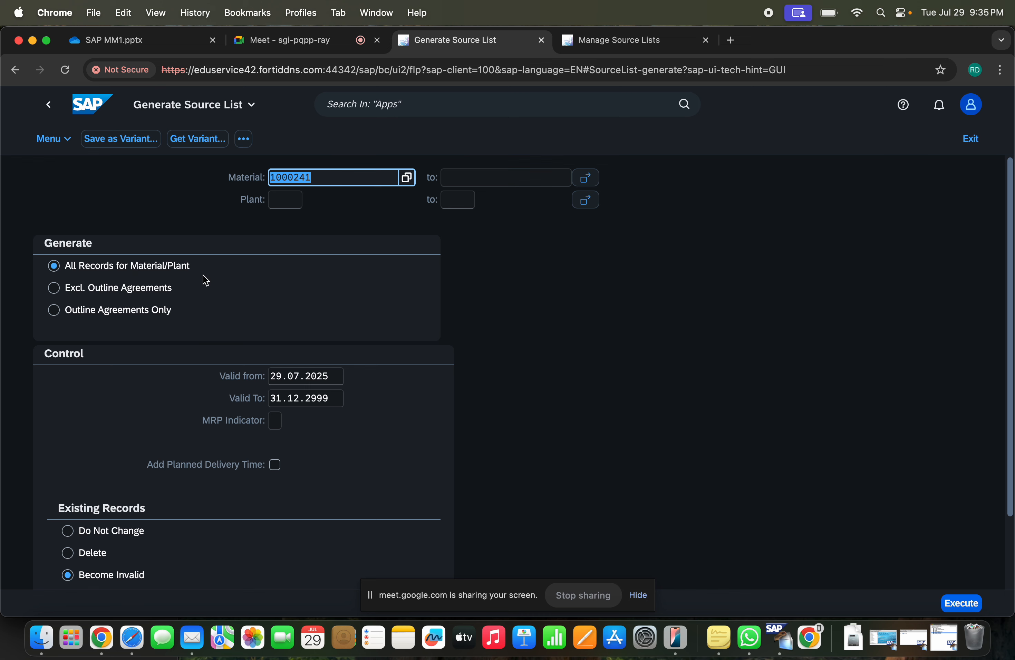
{"action": "left_click", "coordinate": [955, 606]}
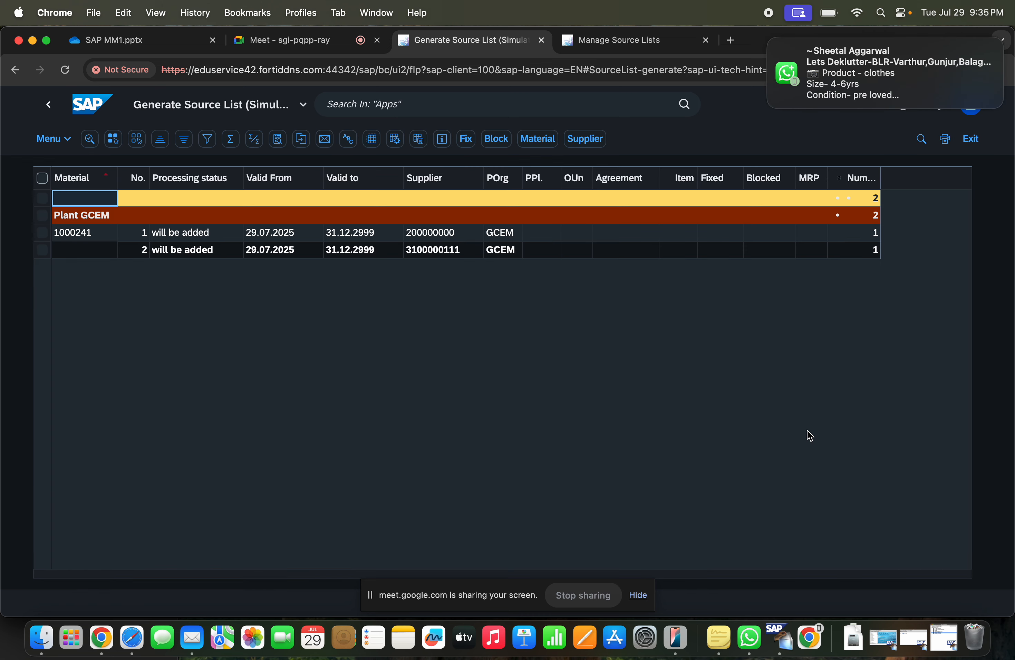
Step: Select all simulated rows, open the document for sending the list, and look through the available recipient types
{"action": "left_click", "coordinate": [42, 178]}
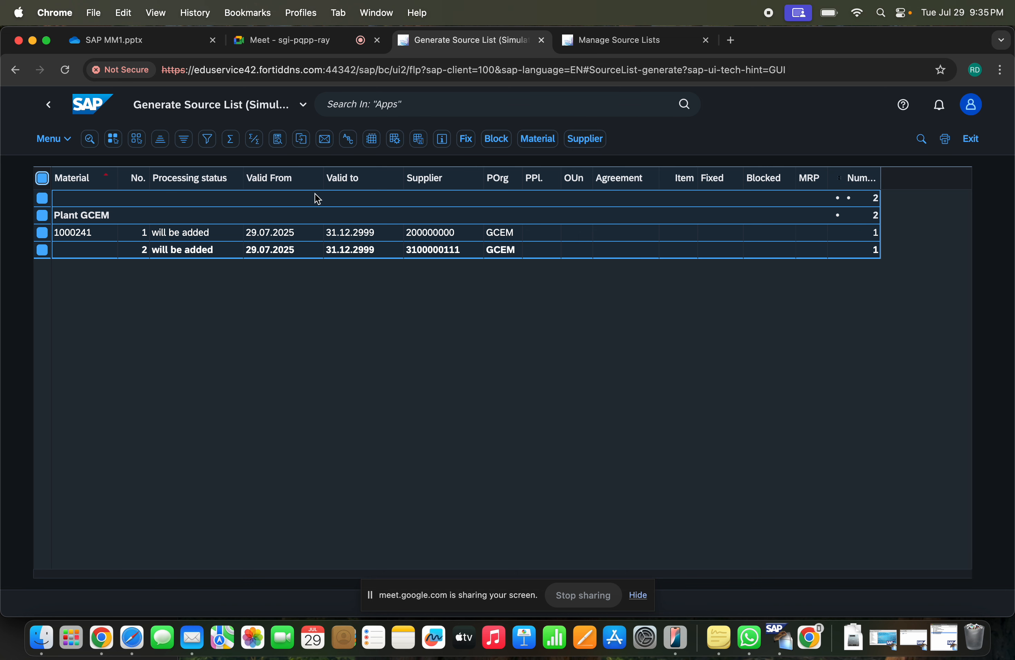
{"action": "left_click", "coordinate": [322, 146]}
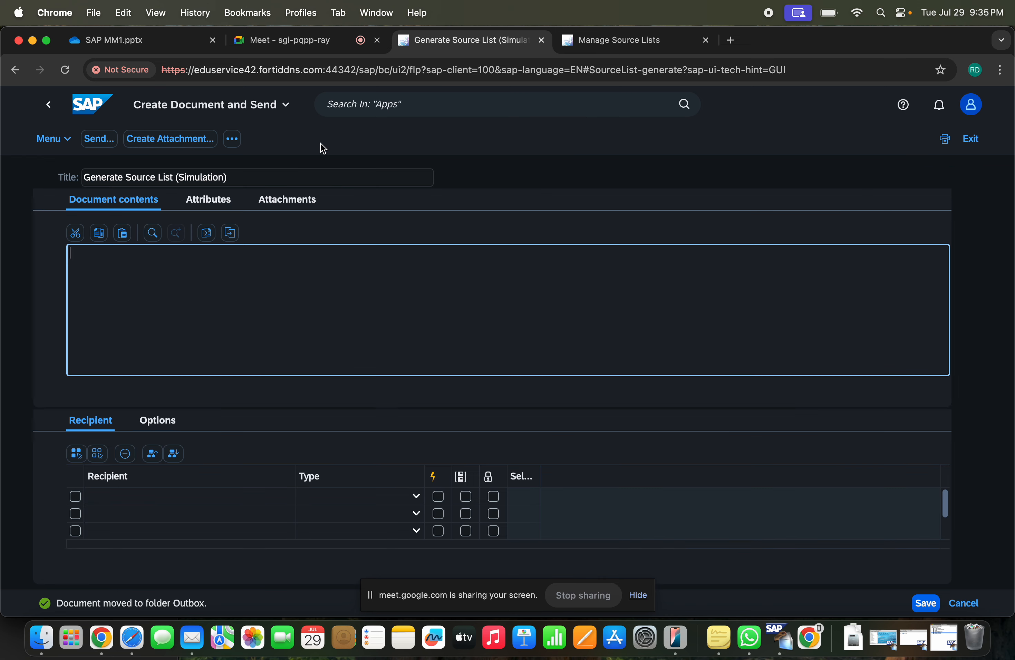
{"action": "left_click", "coordinate": [132, 498]}
{"action": "left_click", "coordinate": [220, 264]}
{"action": "left_click", "coordinate": [338, 502]}
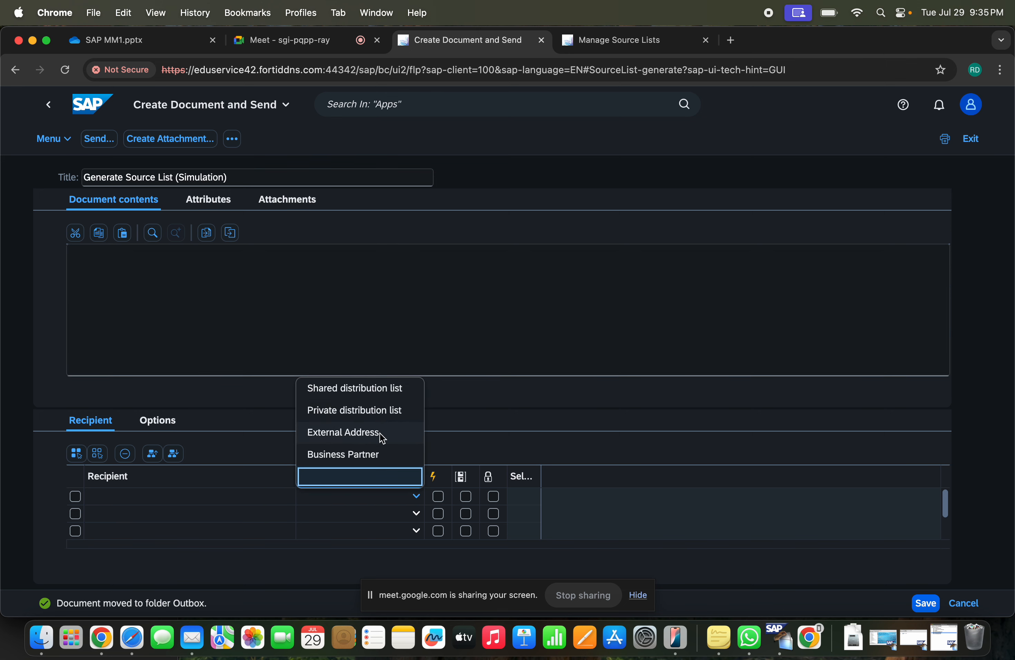
{"action": "left_click", "coordinate": [389, 343]}
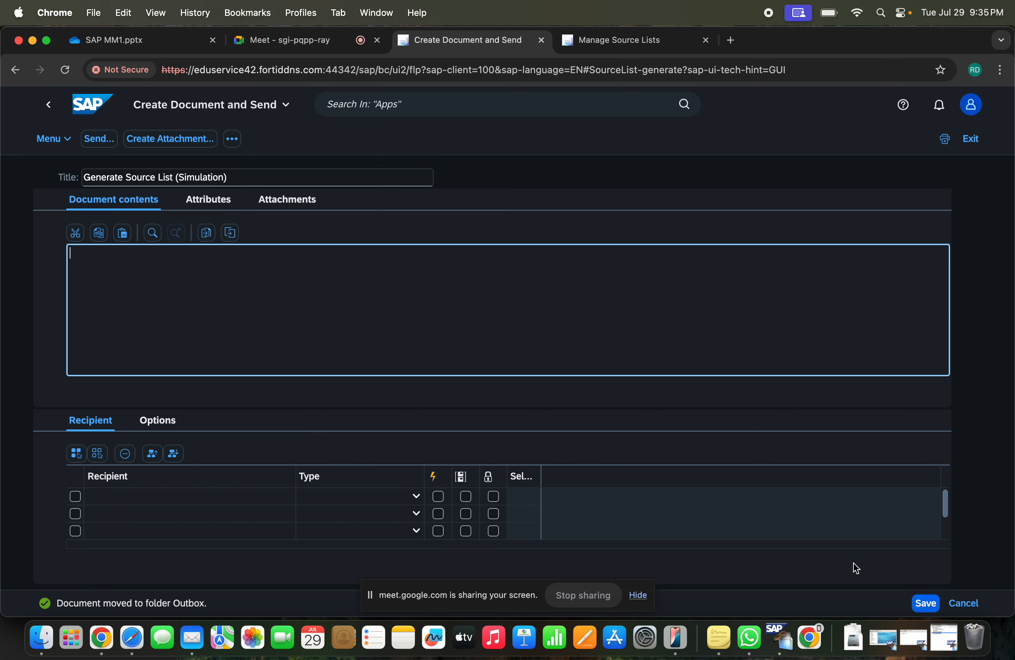
Step: Switch to SAP GUI, try to open transaction SOST, and leave it to return to Chrome
{"action": "left_click", "coordinate": [919, 637]}
{"action": "left_click", "coordinate": [68, 80]}
{"action": "type", "text": "/nsost"}
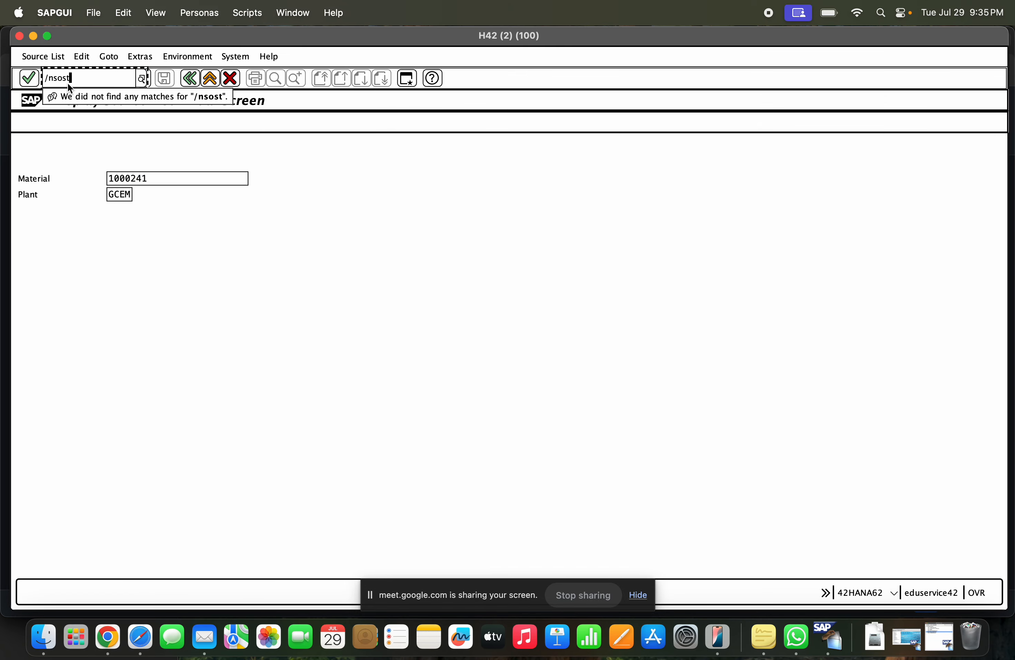
{"action": "key", "text": "Return"}
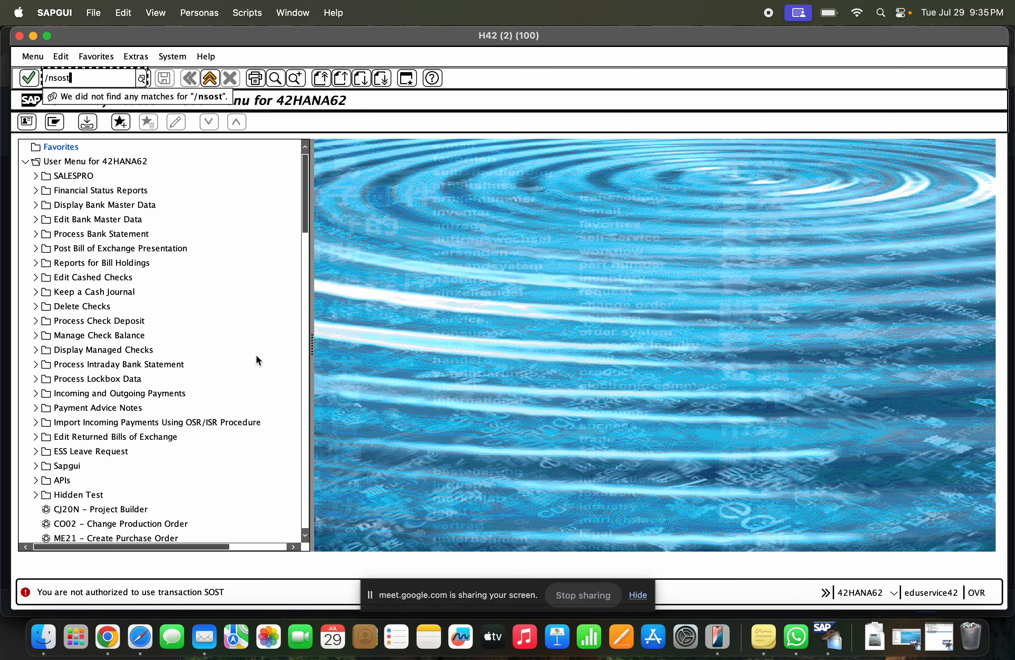
{"action": "left_click", "coordinate": [210, 79]}
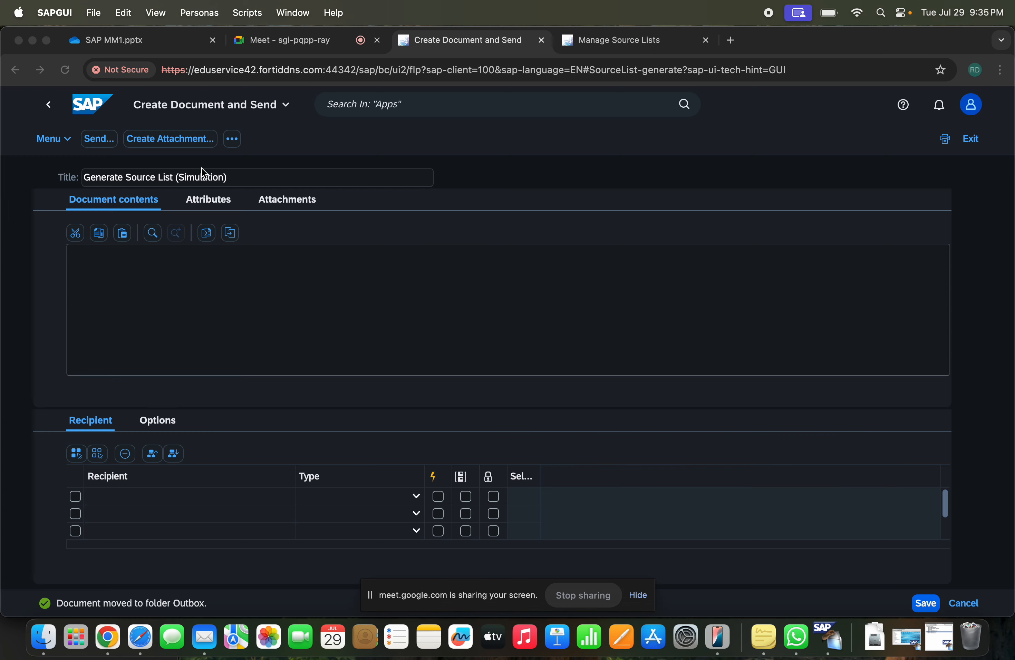
Step: Set the first recipient's type to External Address, and leave the send document without sending it
{"action": "left_click", "coordinate": [195, 501]}
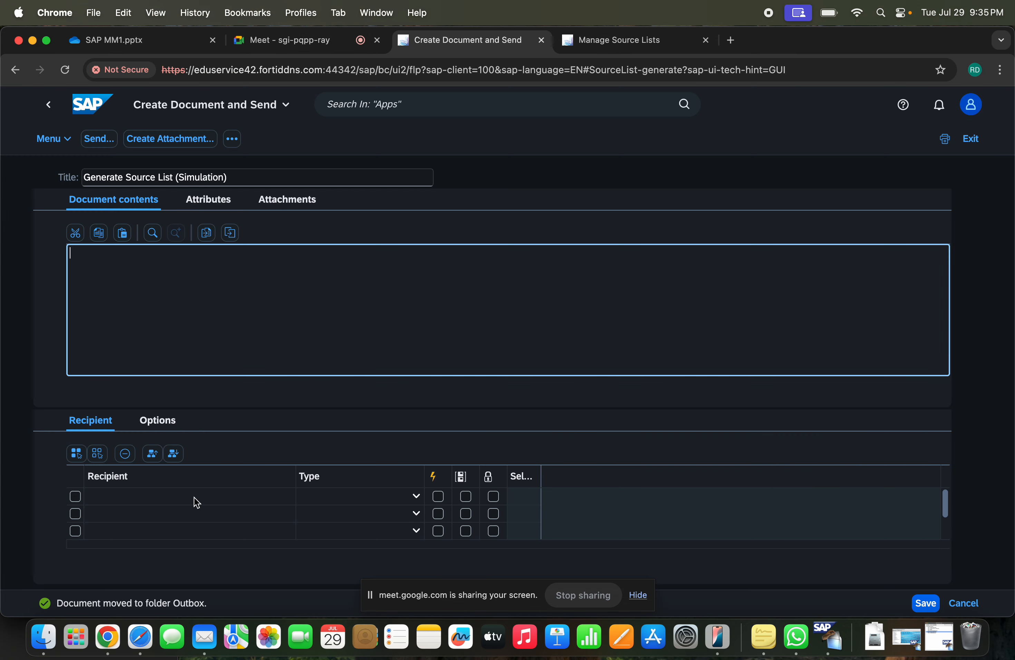
{"action": "left_click", "coordinate": [161, 498]}
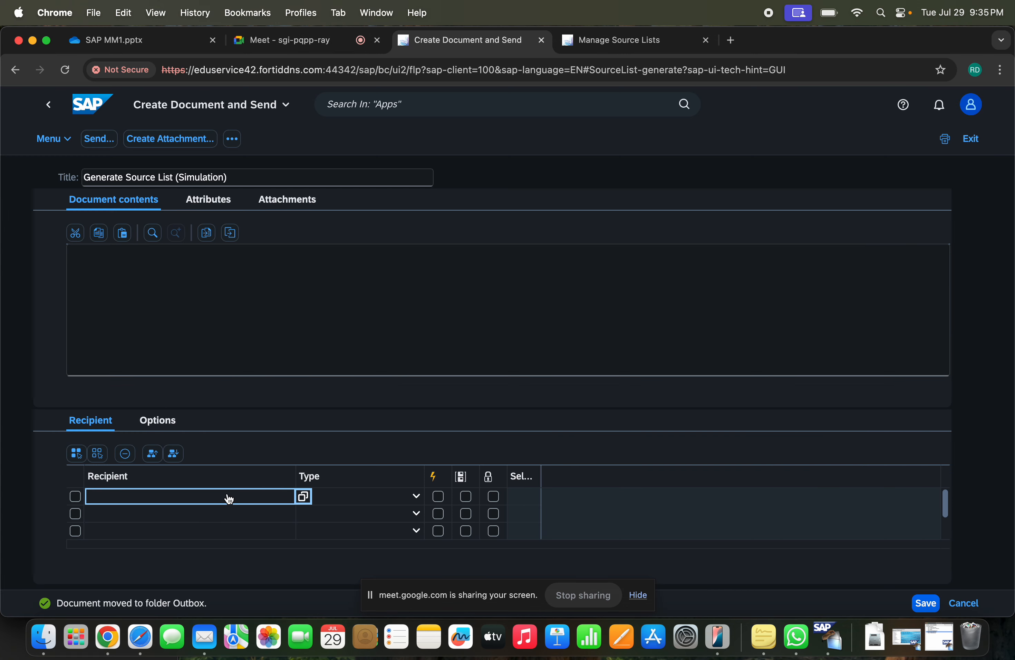
{"action": "left_click", "coordinate": [374, 499]}
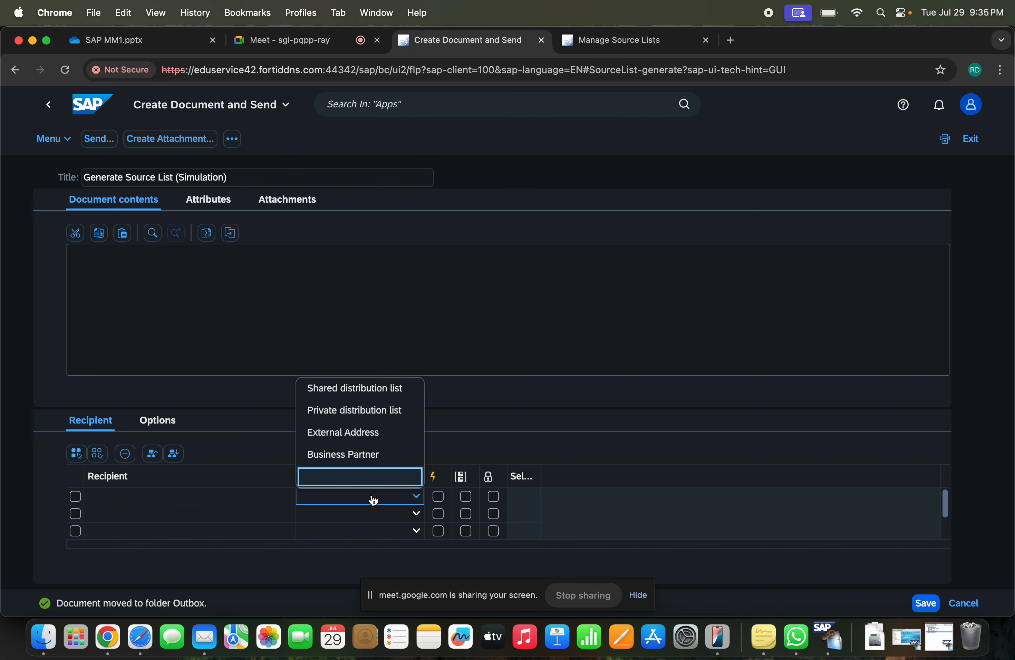
{"action": "left_click", "coordinate": [375, 437]}
{"action": "left_click", "coordinate": [279, 500]}
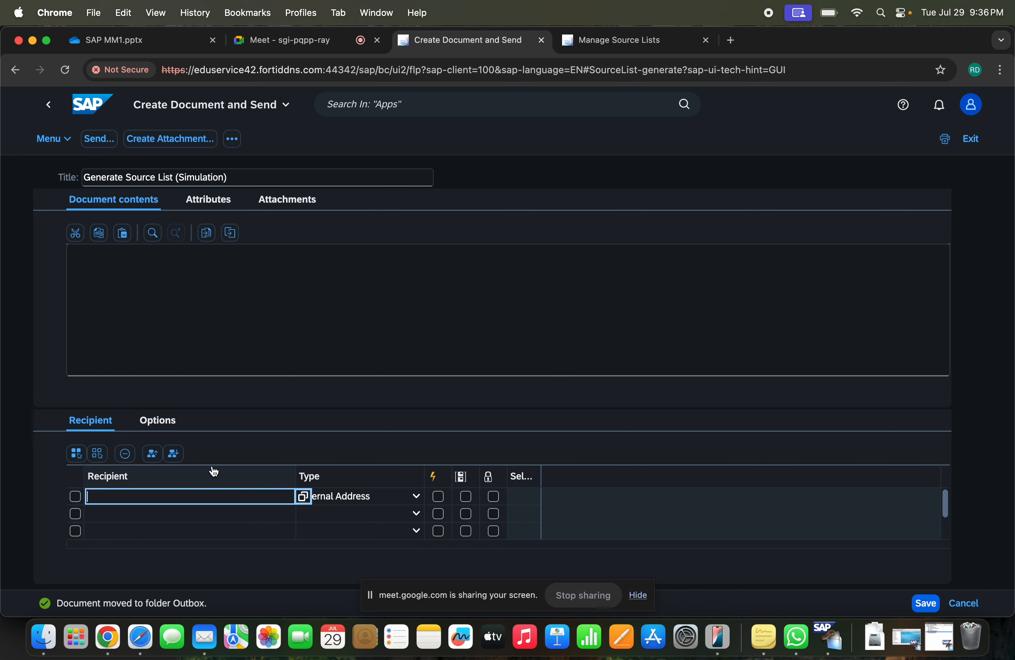
{"action": "left_click", "coordinate": [48, 104]}
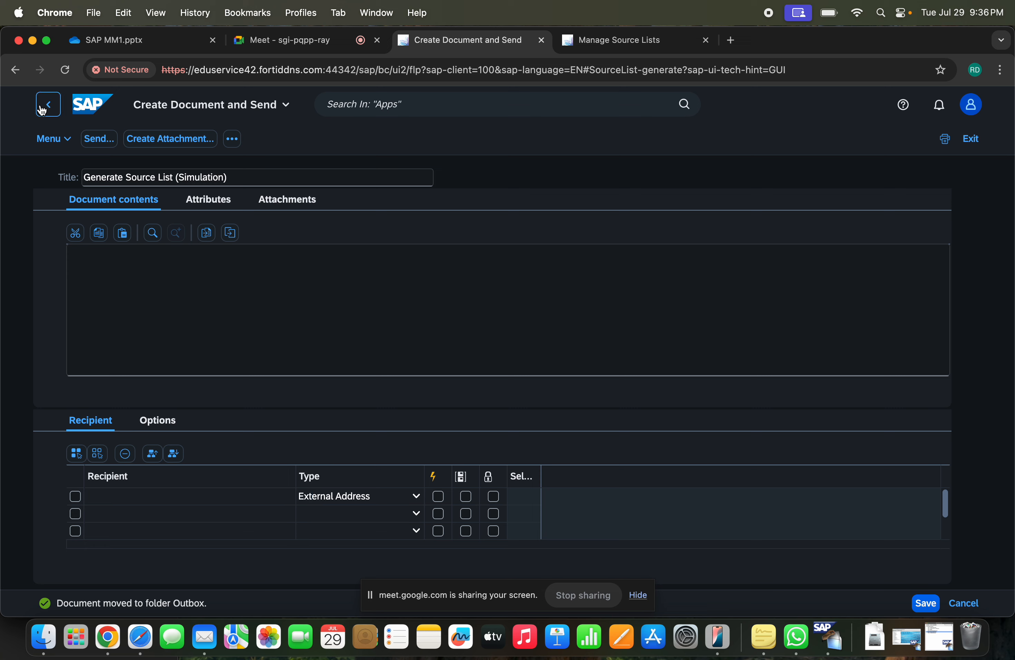
{"action": "left_click", "coordinate": [348, 409]}
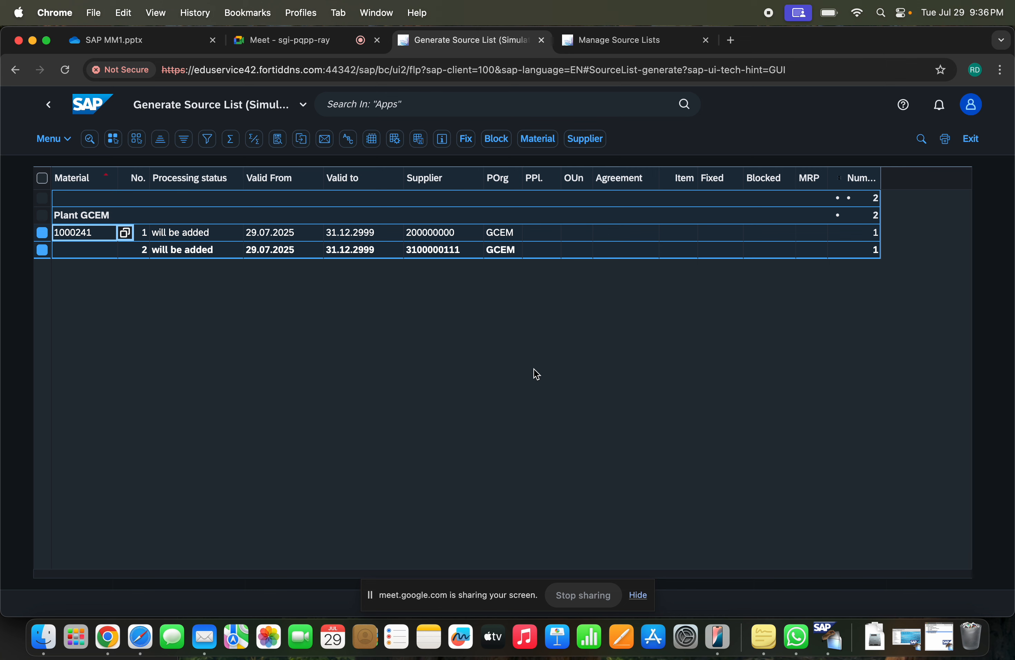
Step: Examine the Goto, Edit and Environment commands available for the simulated source list
{"action": "left_click", "coordinate": [62, 142]}
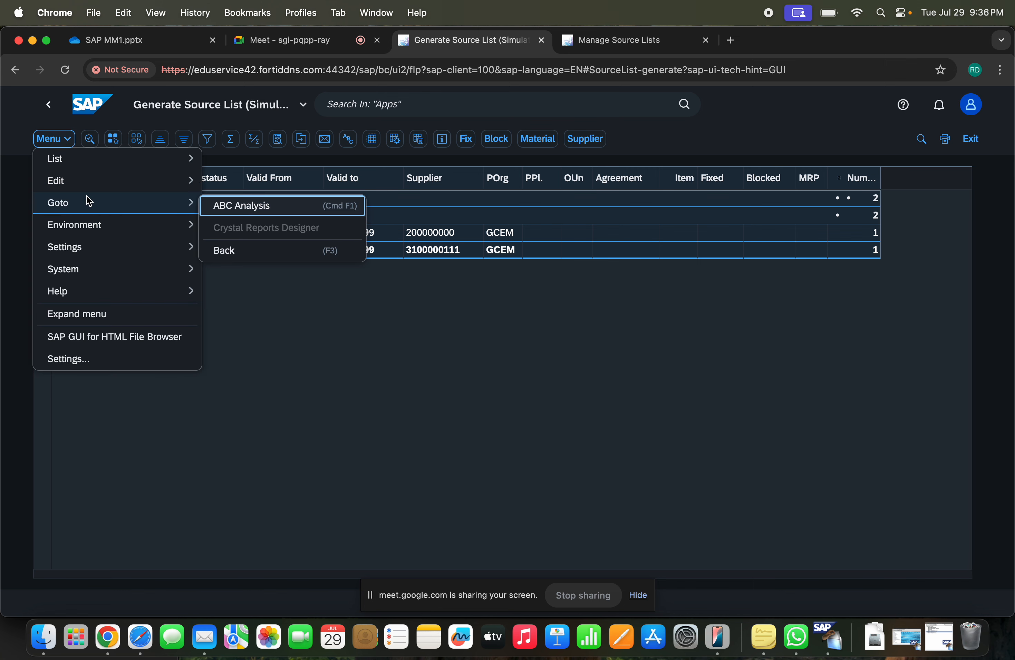
{"action": "mouse_move", "coordinate": [122, 187]}
{"action": "mouse_move", "coordinate": [125, 222]}
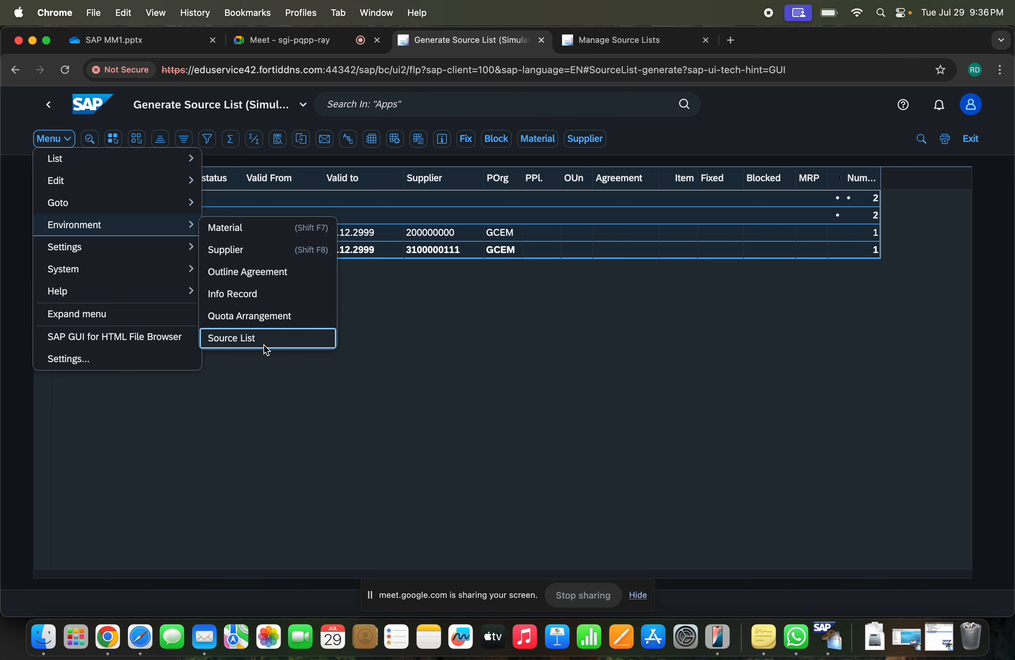
{"action": "left_click", "coordinate": [428, 352]}
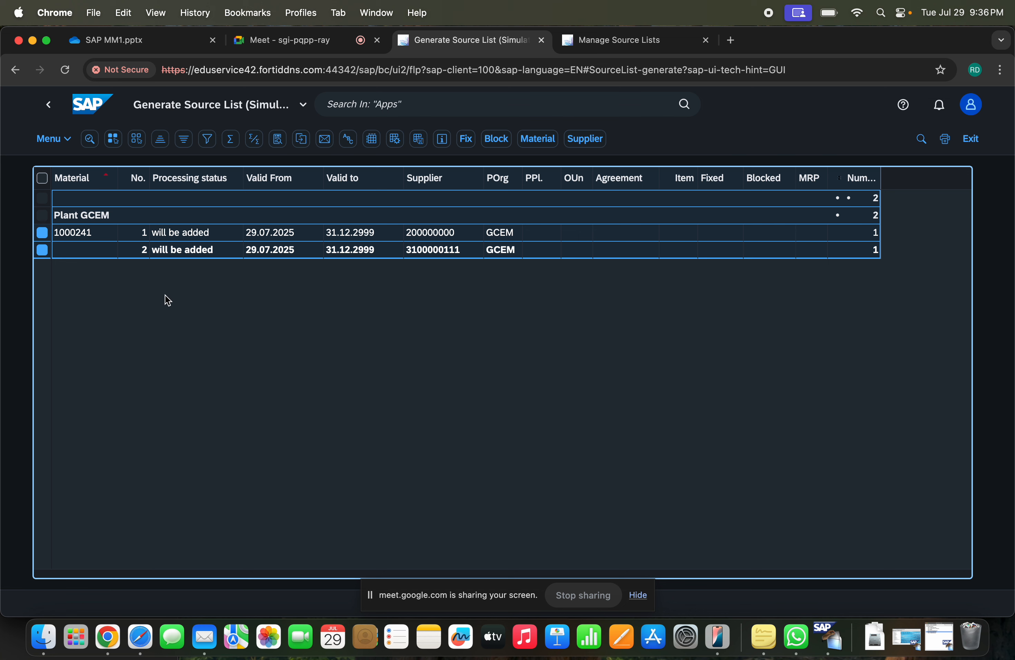
Step: Select all rows of the simulated source list and block the records
{"action": "left_click", "coordinate": [43, 178]}
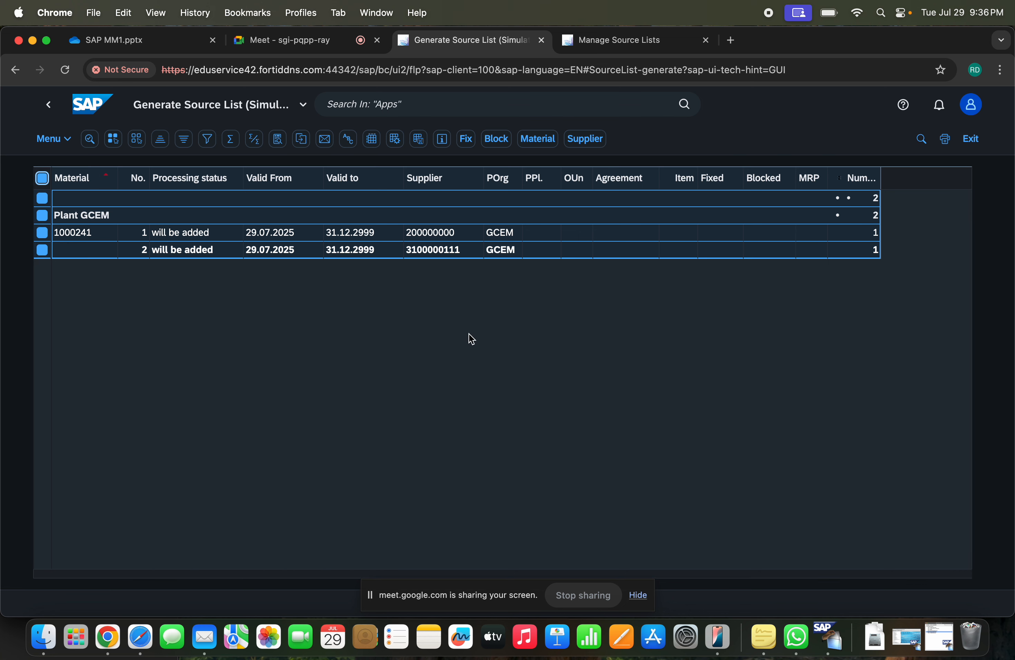
{"action": "left_click", "coordinate": [498, 385]}
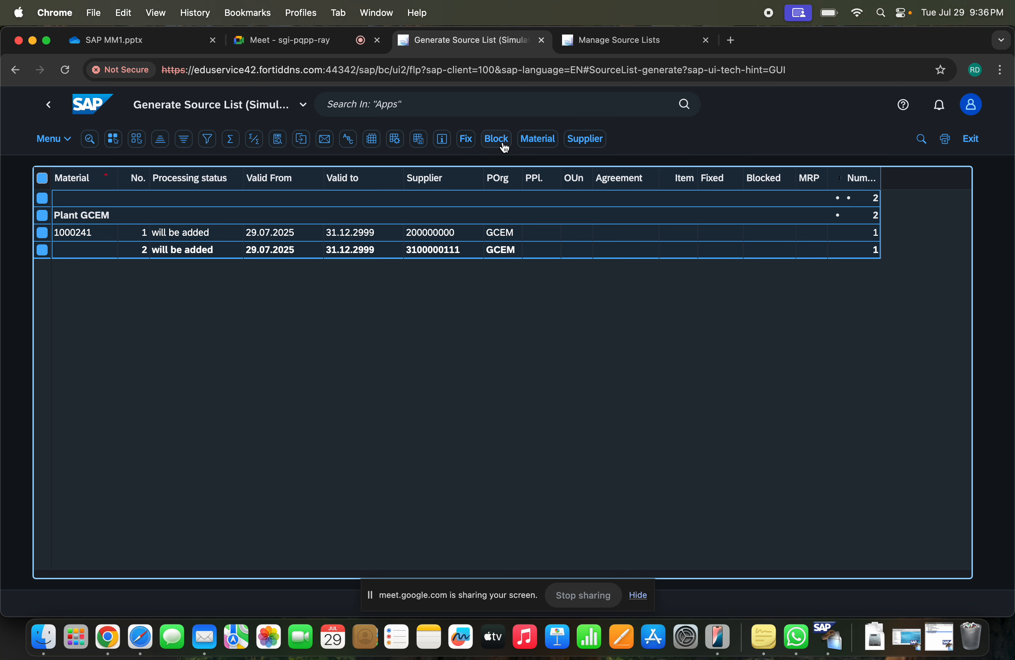
{"action": "left_click", "coordinate": [497, 139]}
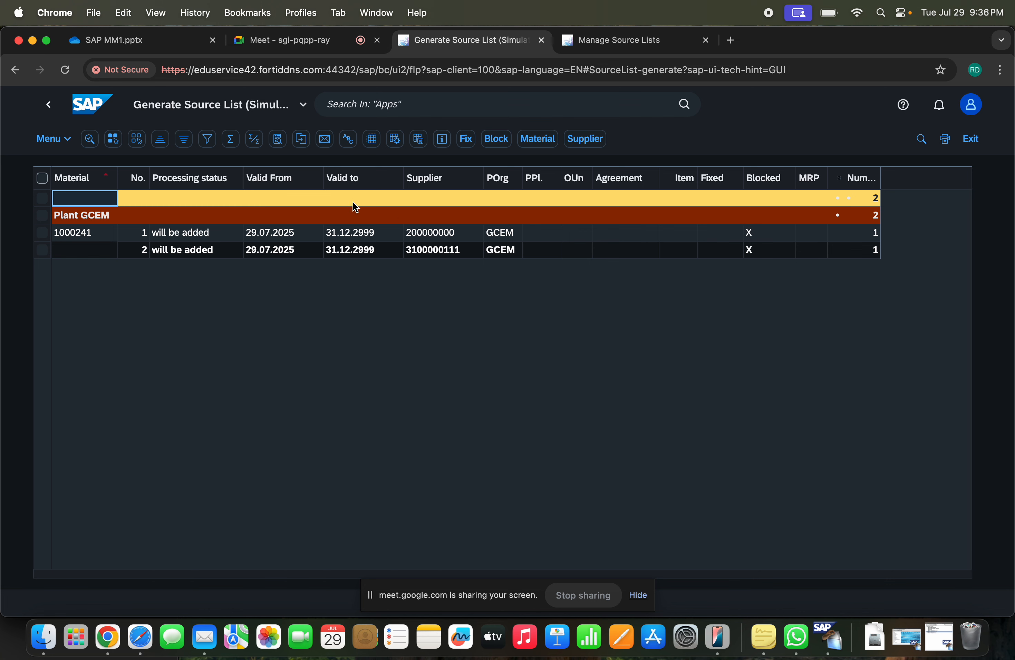
Step: Check the source list of material 1000241 in plant GCEM with transaction ME01 in SAP GUI, and return to the simulation in Chrome
{"action": "left_click", "coordinate": [899, 651]}
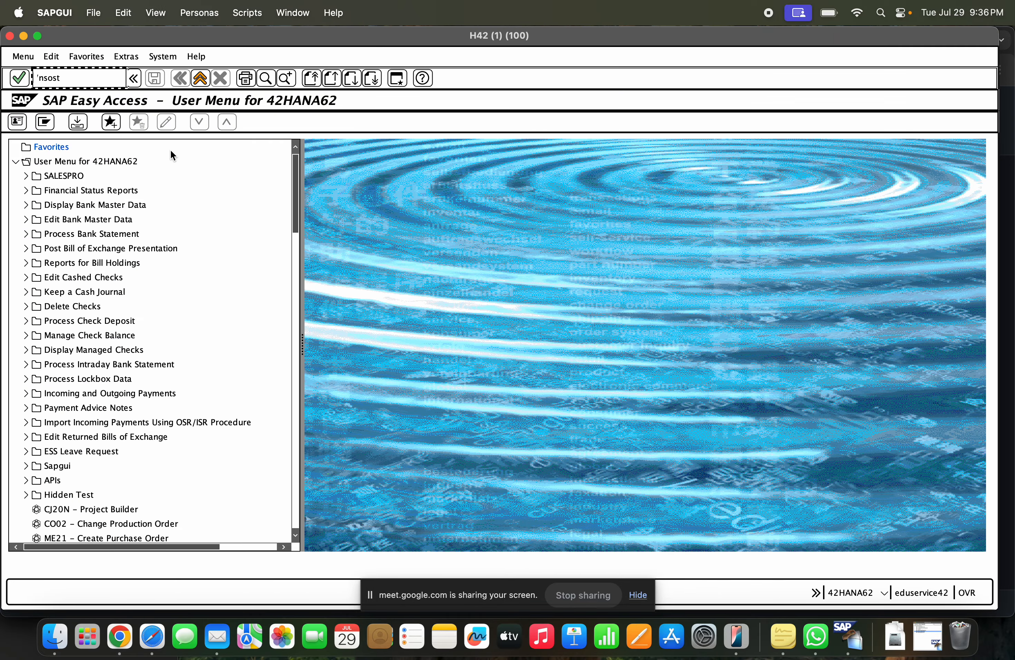
{"action": "left_click_drag", "start_coordinate": [64, 80], "coordinate": [21, 74]}
{"action": "type", "text": "/nme01"}
{"action": "left_click", "coordinate": [19, 78]}
{"action": "left_click", "coordinate": [20, 78]}
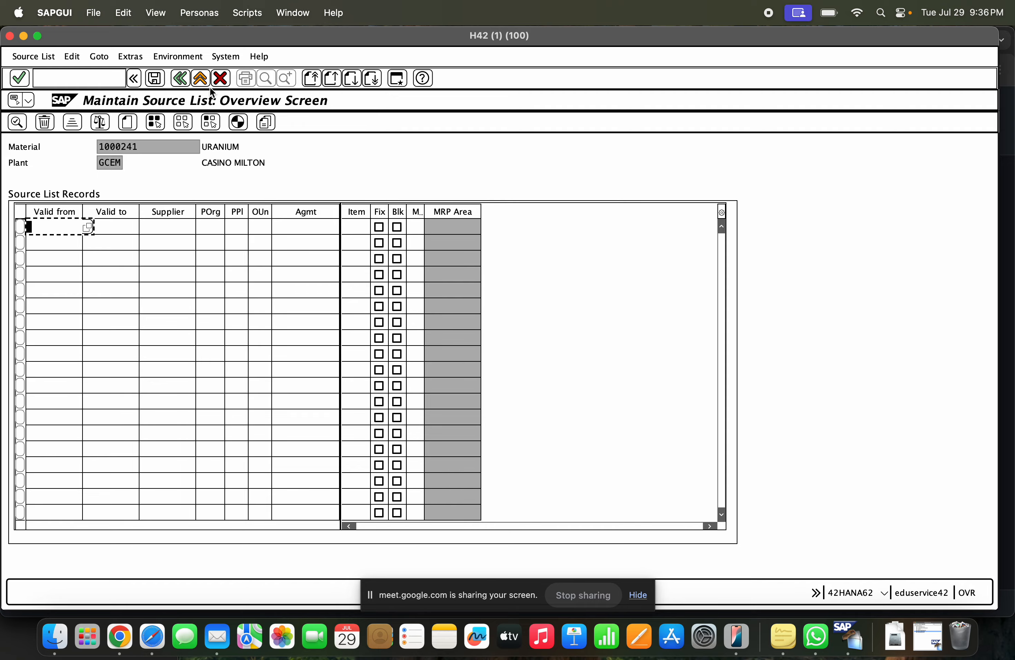
{"action": "left_click", "coordinate": [202, 79]}
{"action": "key", "text": "super+Tab"}
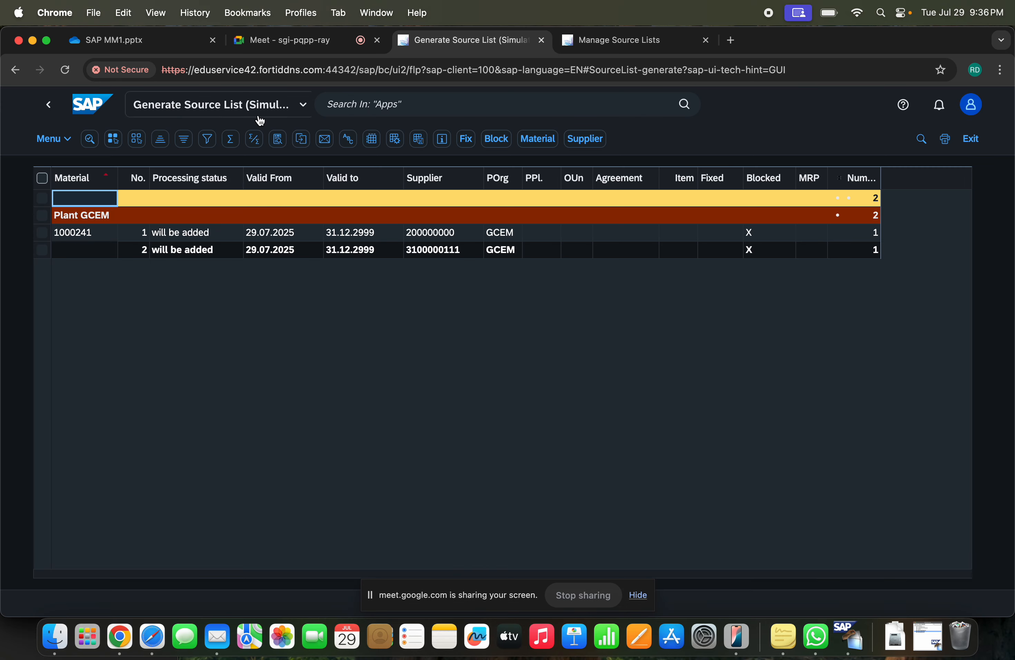
{"action": "left_click", "coordinate": [753, 522]}
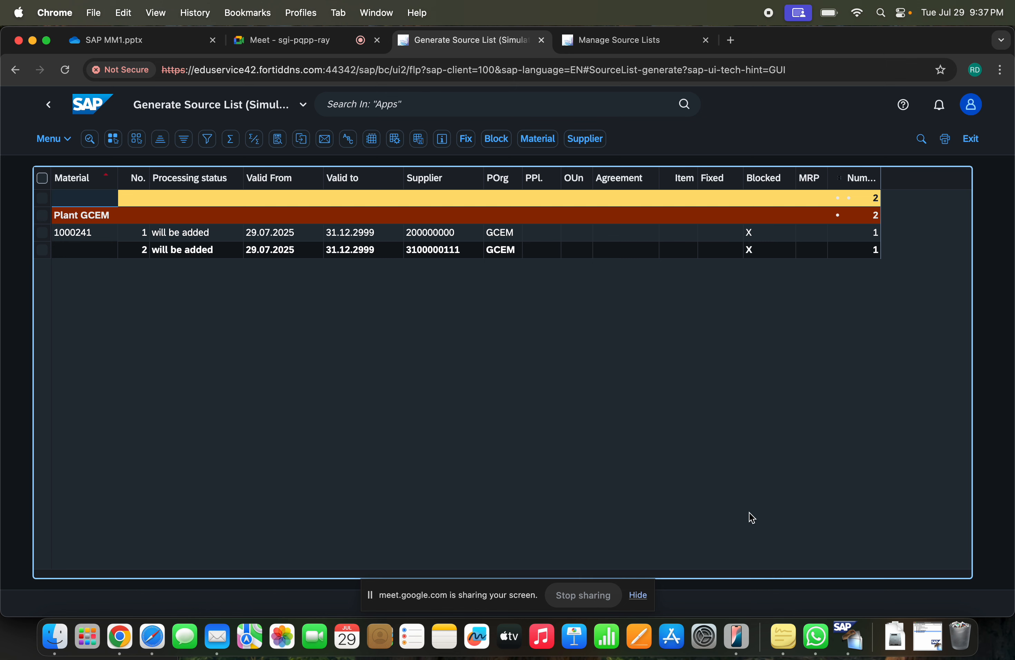
Step: Leave the simulated source list, turn off Test Run, and generate the source list for material 1000241
{"action": "left_click", "coordinate": [42, 177]}
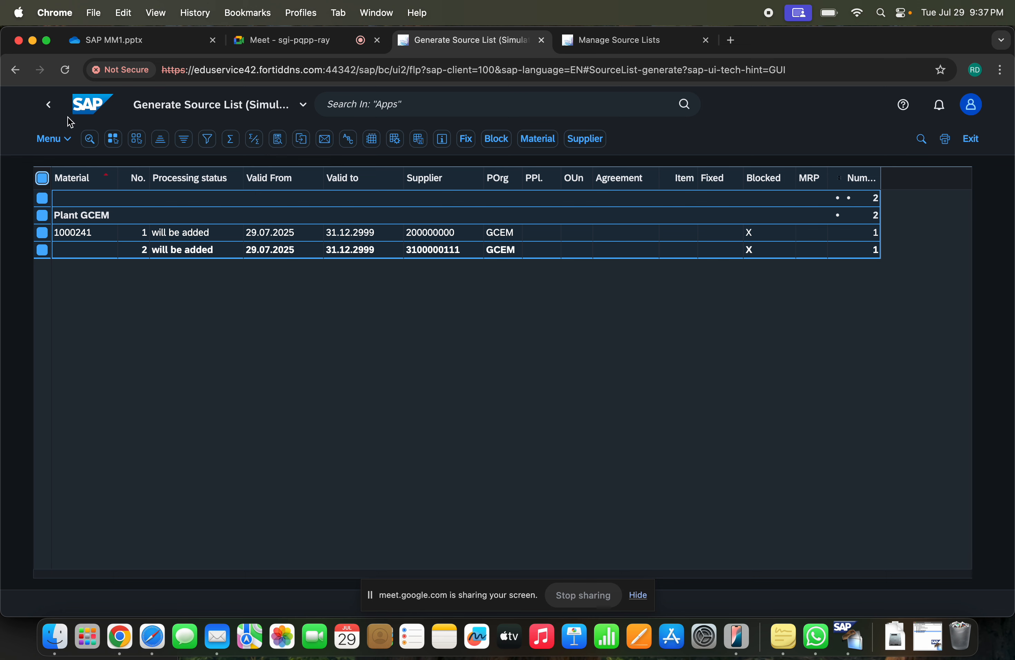
{"action": "left_click", "coordinate": [48, 104]}
{"action": "scroll", "coordinate": [414, 399], "scroll_direction": "down", "scroll_amount": 3}
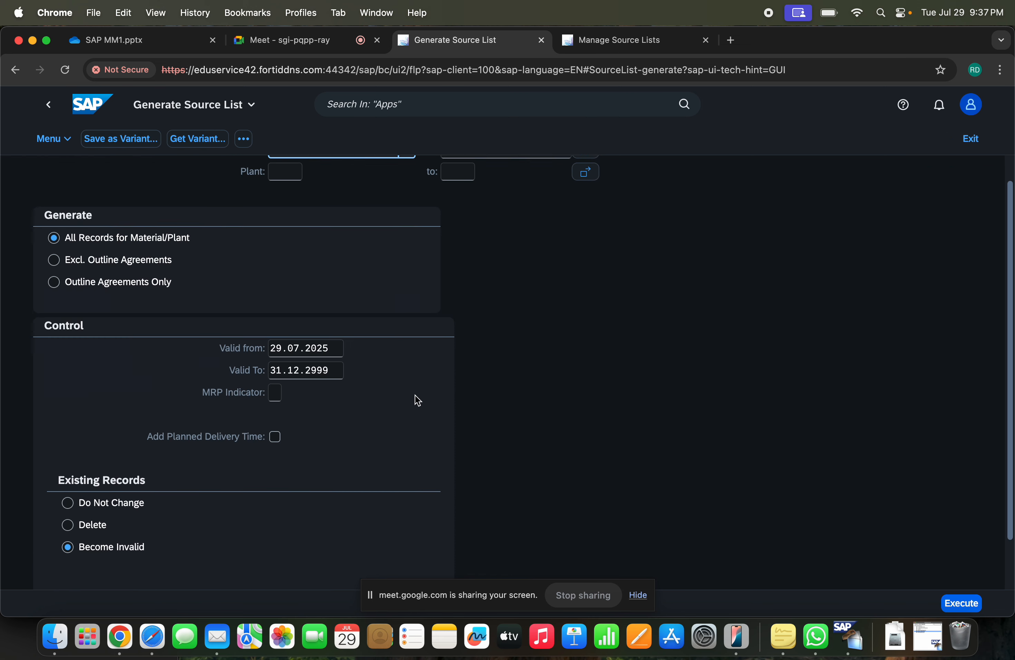
{"action": "left_click", "coordinate": [276, 559]}
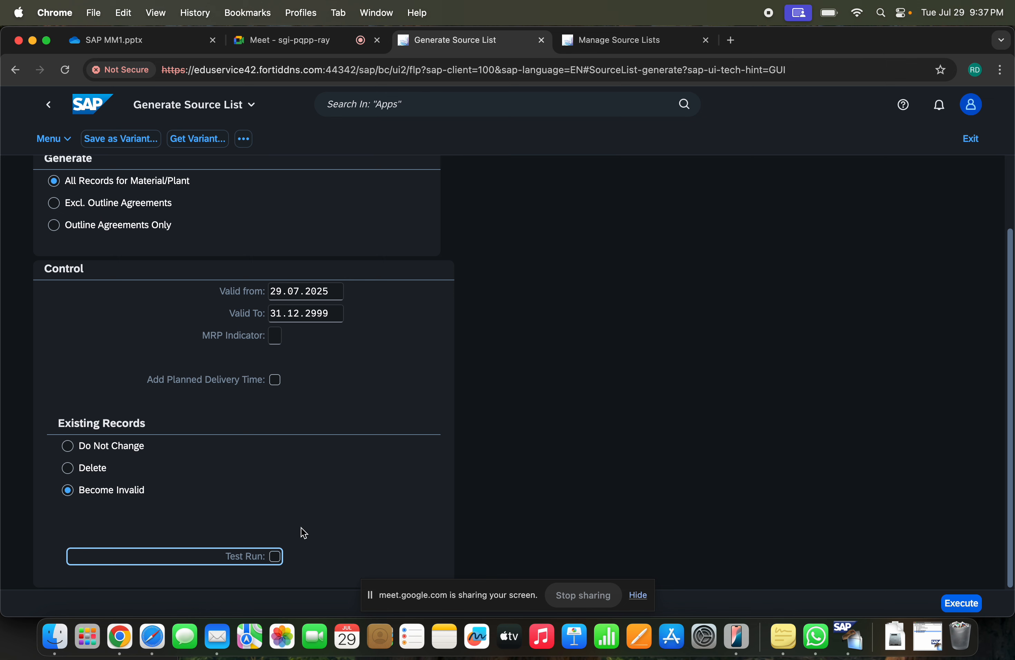
{"action": "left_click", "coordinate": [1011, 213]}
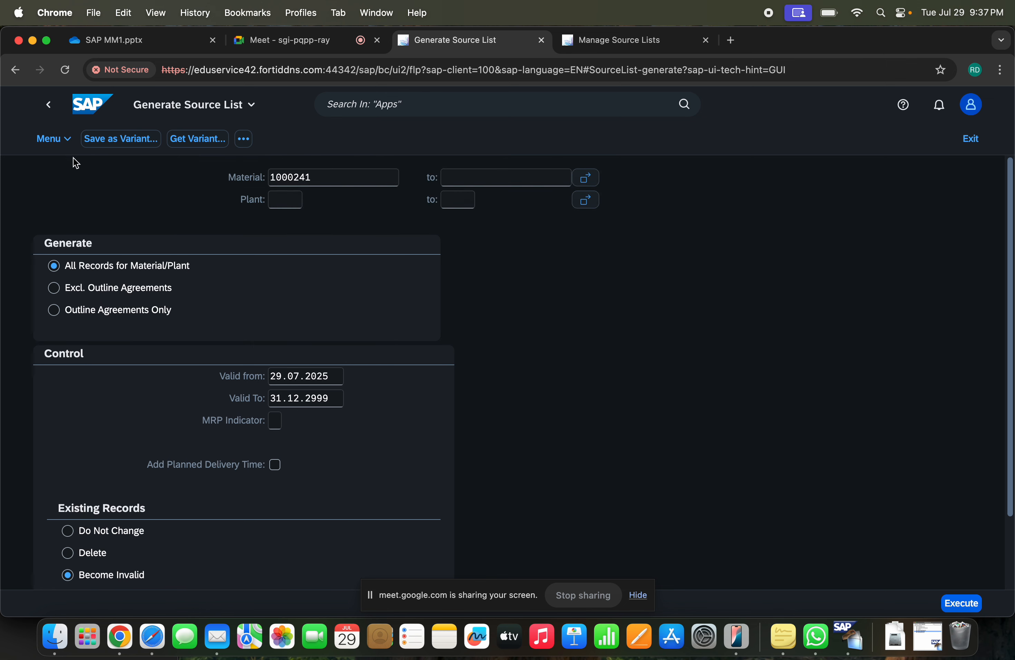
{"action": "left_click", "coordinate": [962, 603]}
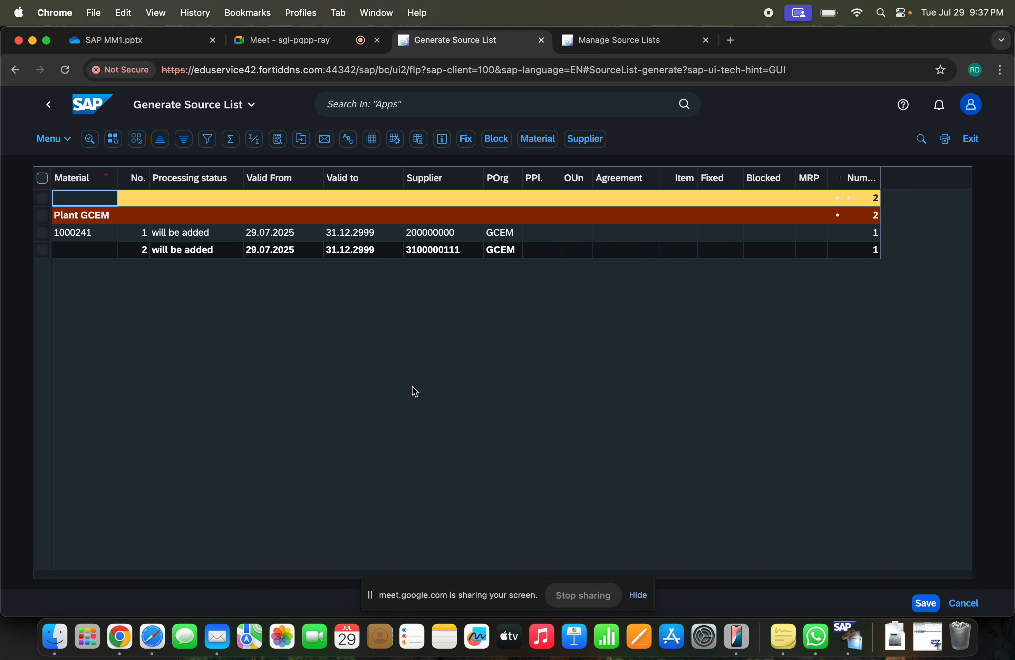
Step: Block all generated source list records of material 1000241 and save them
{"action": "left_click", "coordinate": [43, 179]}
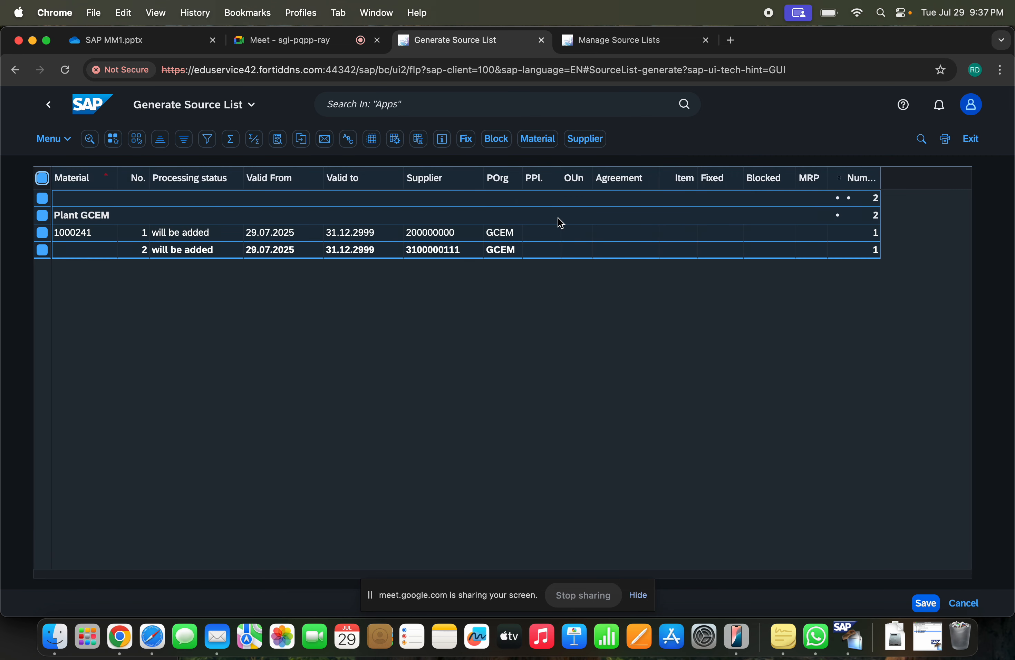
{"action": "left_click", "coordinate": [495, 143]}
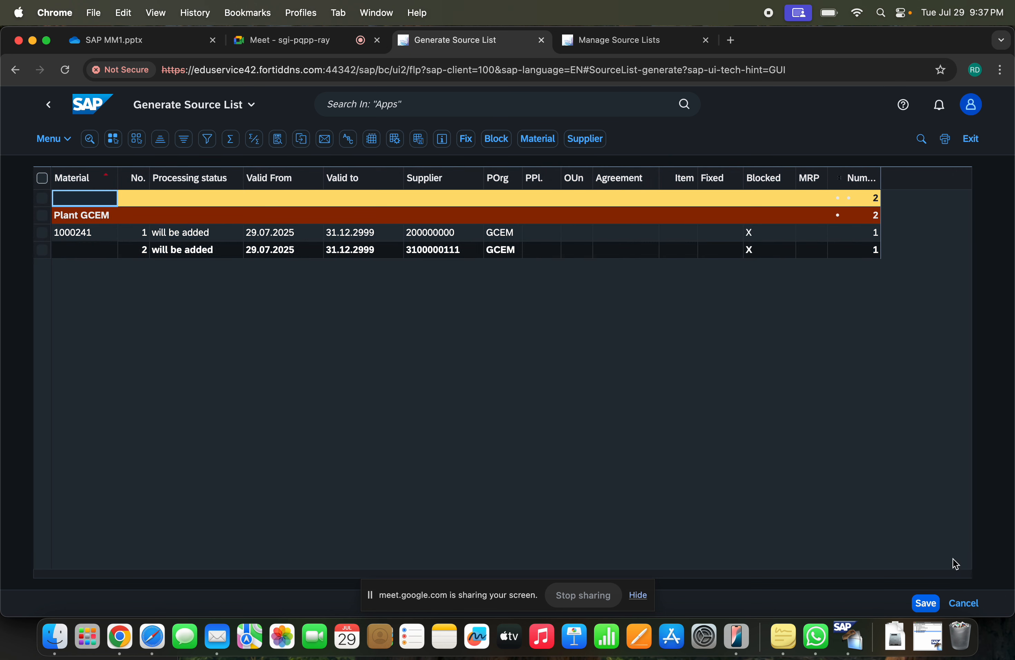
{"action": "left_click", "coordinate": [926, 605]}
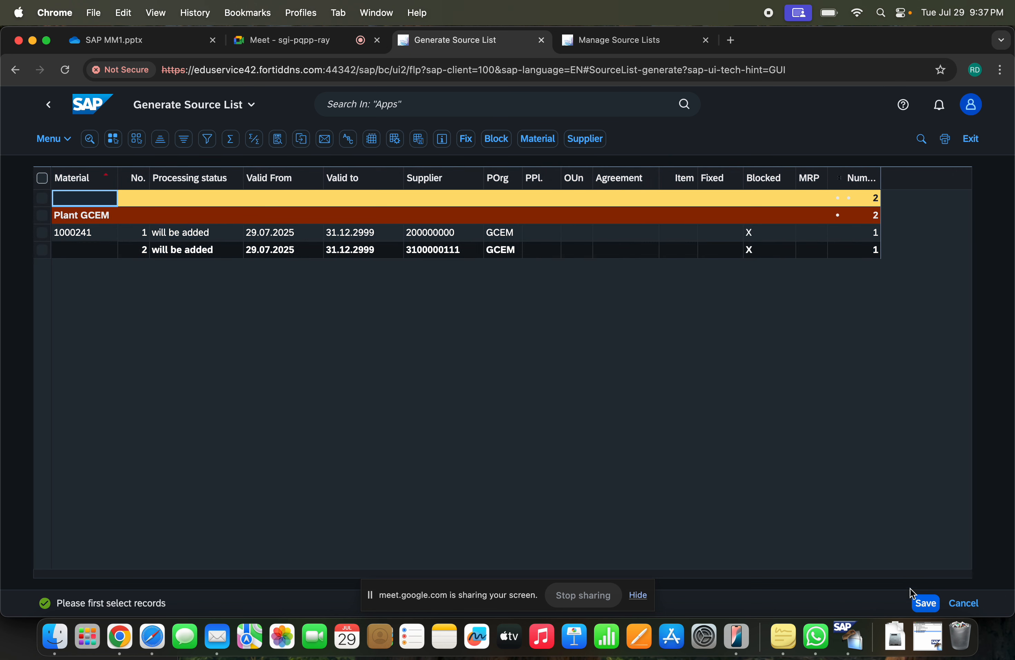
{"action": "left_click", "coordinate": [41, 179]}
{"action": "left_click", "coordinate": [926, 604]}
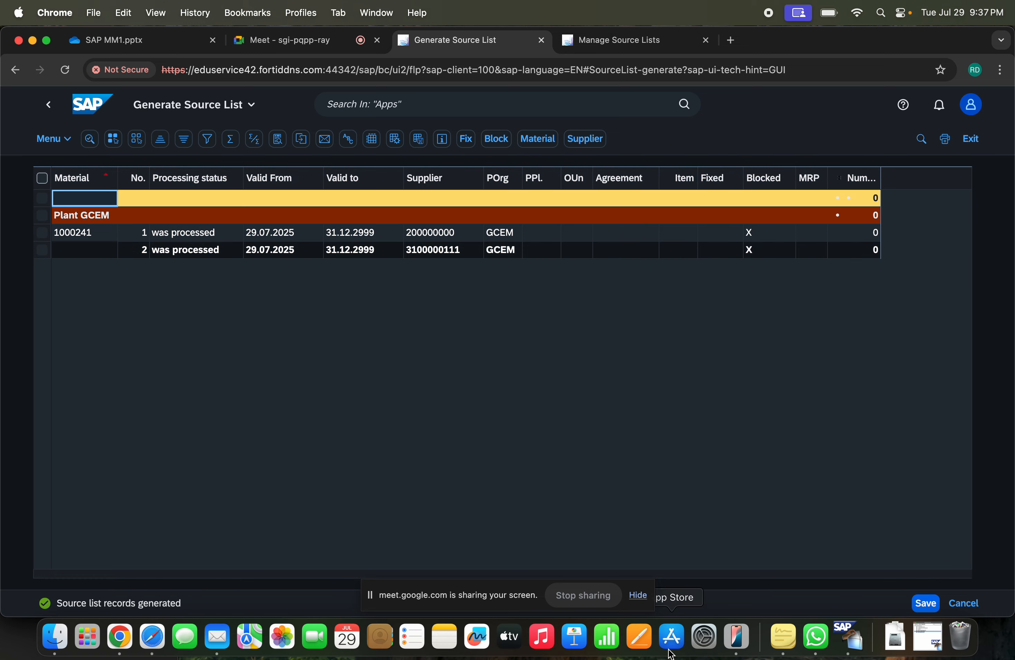
Step: Switch to SAP GUI and open the source list of material 1000241 in plant GCEM with transaction ME01
{"action": "left_click", "coordinate": [929, 648]}
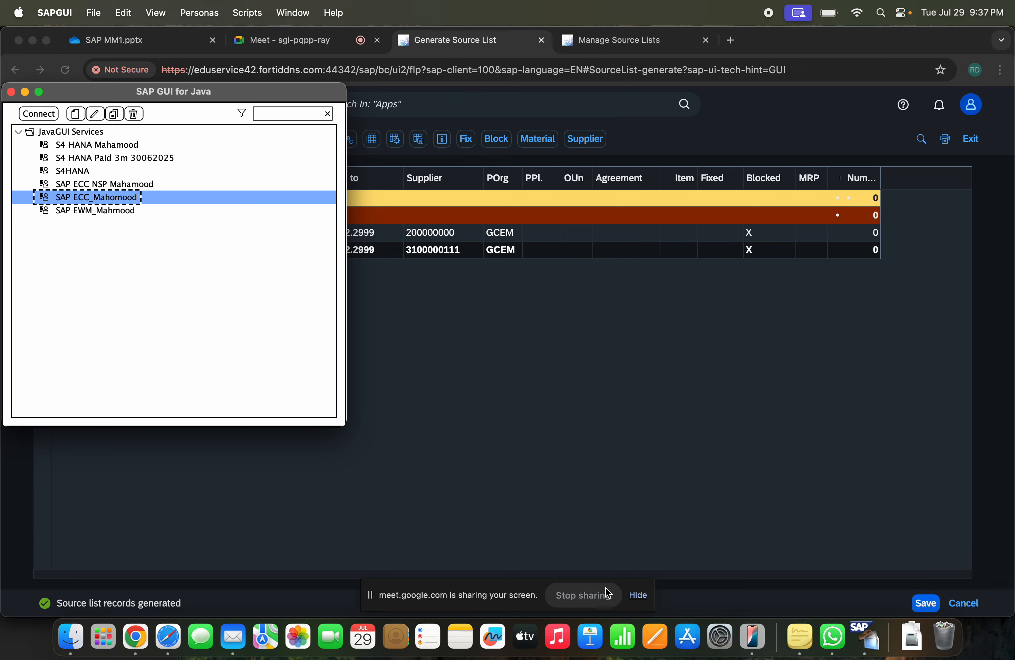
{"action": "left_click", "coordinate": [870, 639]}
{"action": "left_click", "coordinate": [381, 222]}
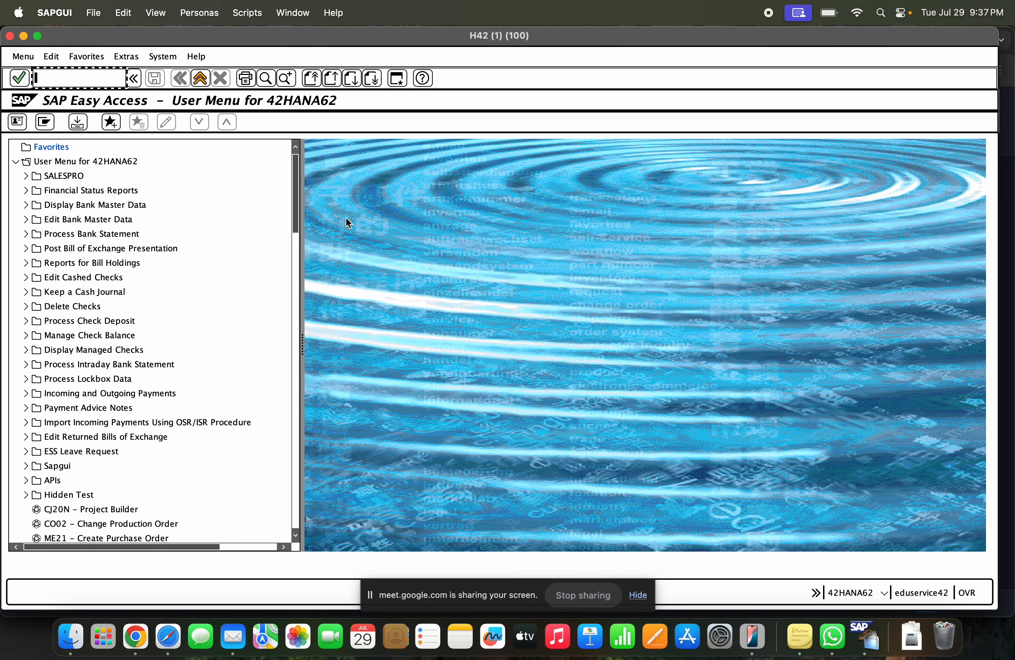
{"action": "type", "text": "me01"}
{"action": "key", "text": "Return"}
{"action": "key", "text": "Return"}
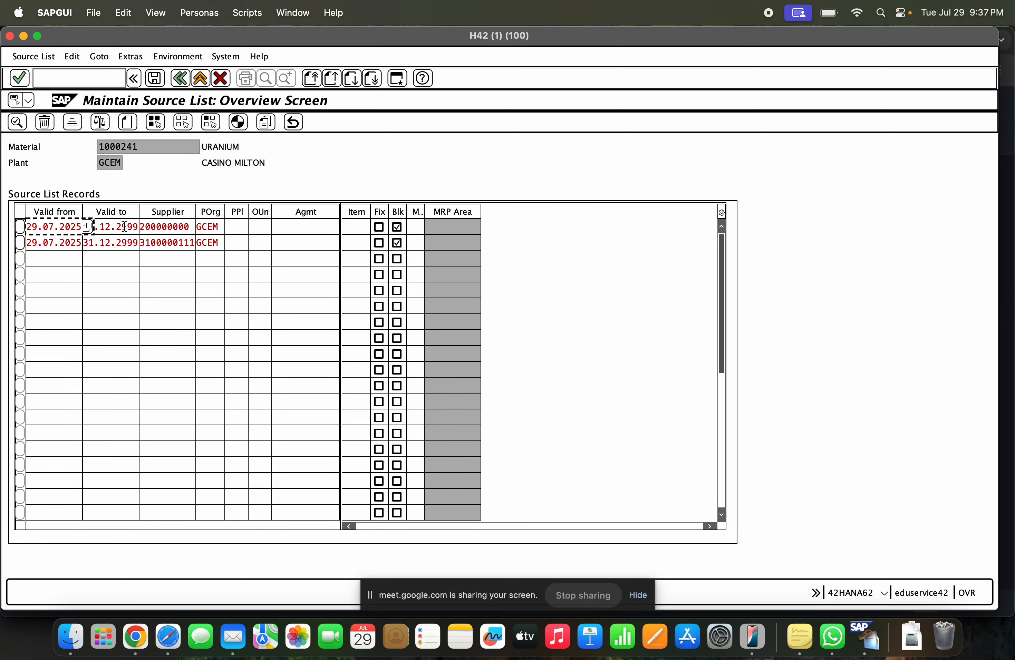
Step: Remove the block from both source list records and save the source list
{"action": "left_click", "coordinate": [58, 242]}
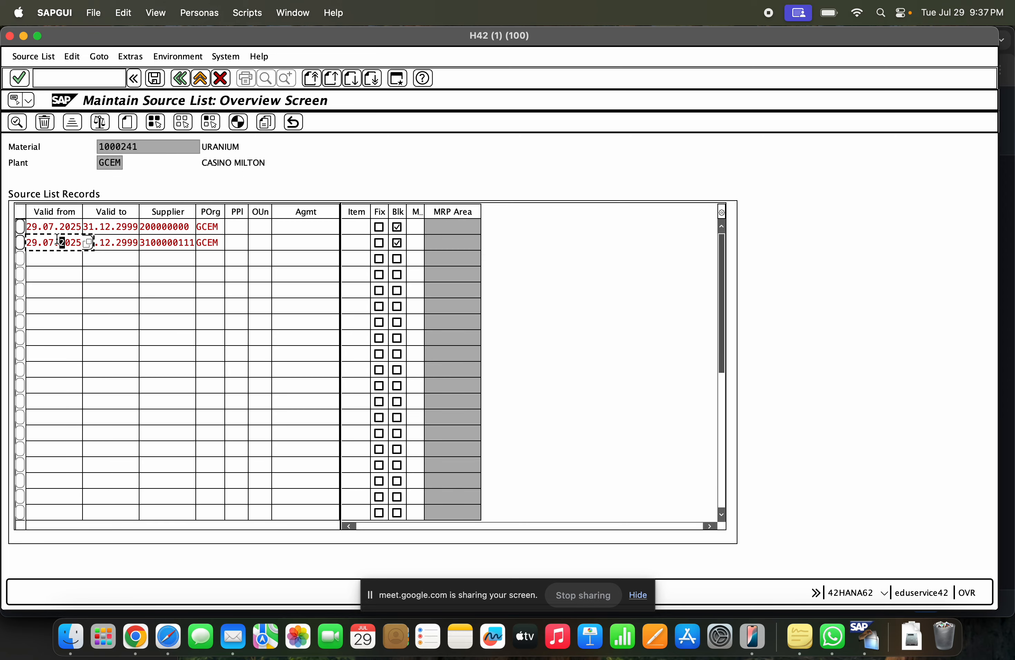
{"action": "left_click", "coordinate": [398, 243]}
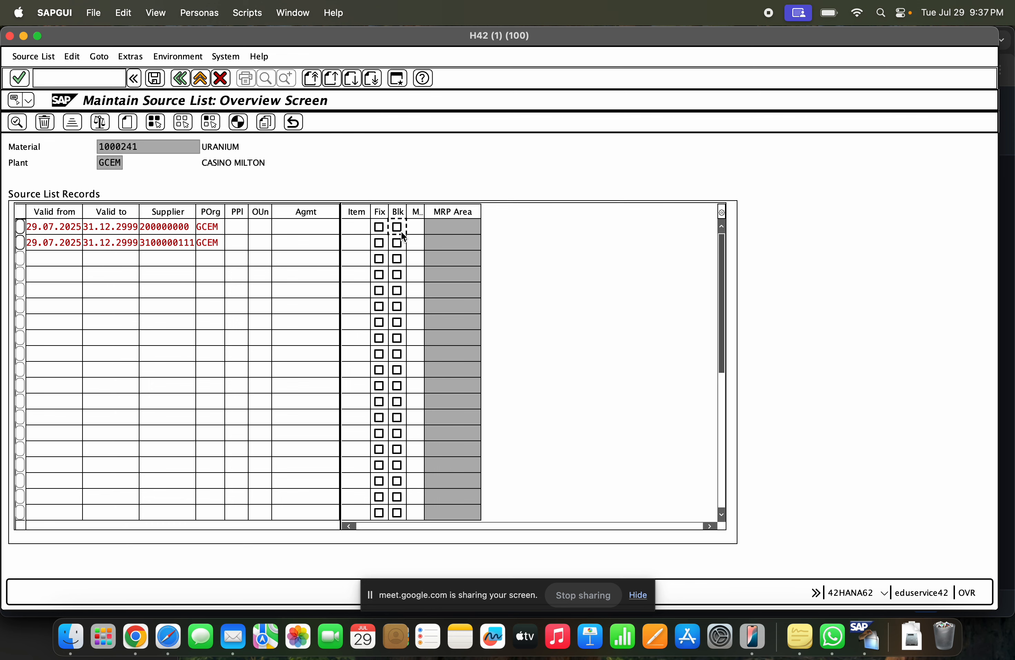
{"action": "left_click", "coordinate": [157, 86]}
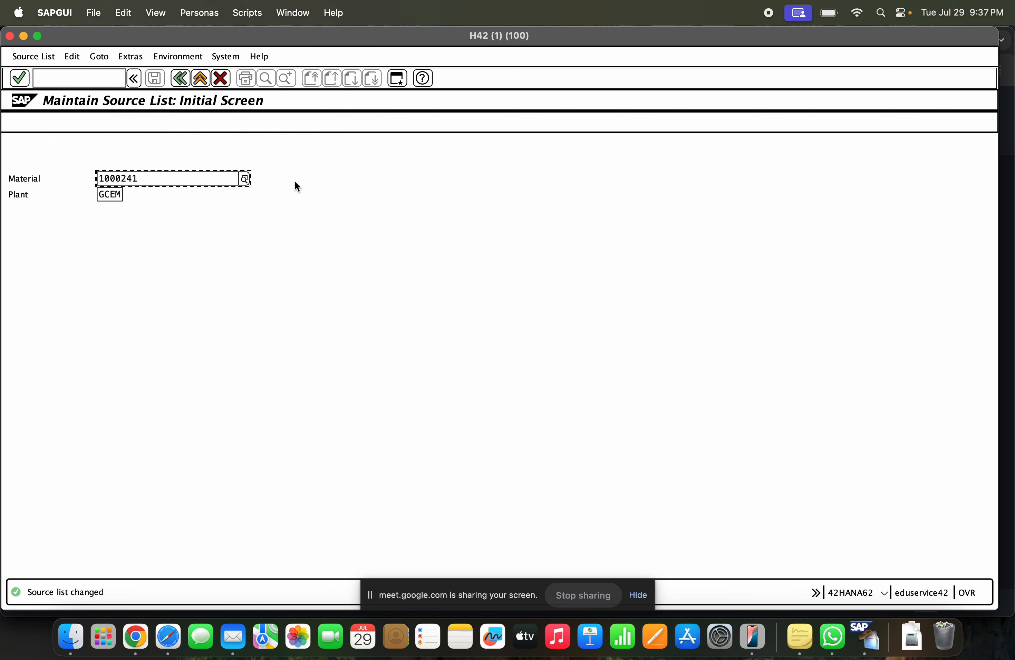
{"action": "left_click", "coordinate": [93, 80]}
{"action": "type", "text": "/nme5"}
{"action": "key", "text": "Return"}
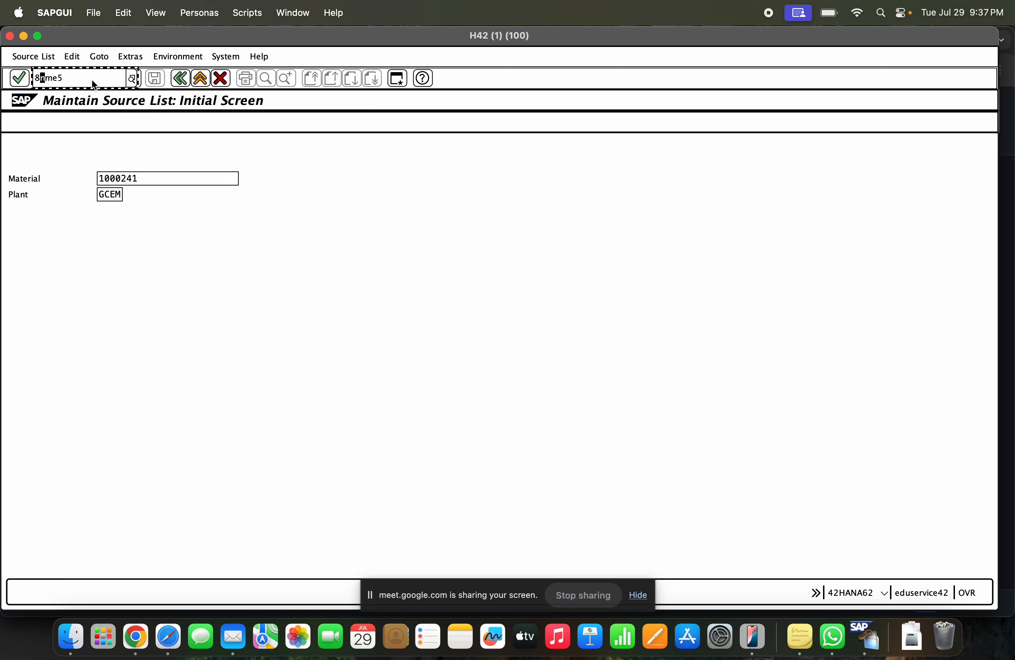
{"action": "type", "text": "8nme5"}
{"action": "left_click", "coordinate": [92, 80]}
{"action": "type", "text": "/nme58"}
{"action": "key", "text": "Return"}
{"action": "left_click", "coordinate": [179, 80]}
{"action": "type", "text": "m"}
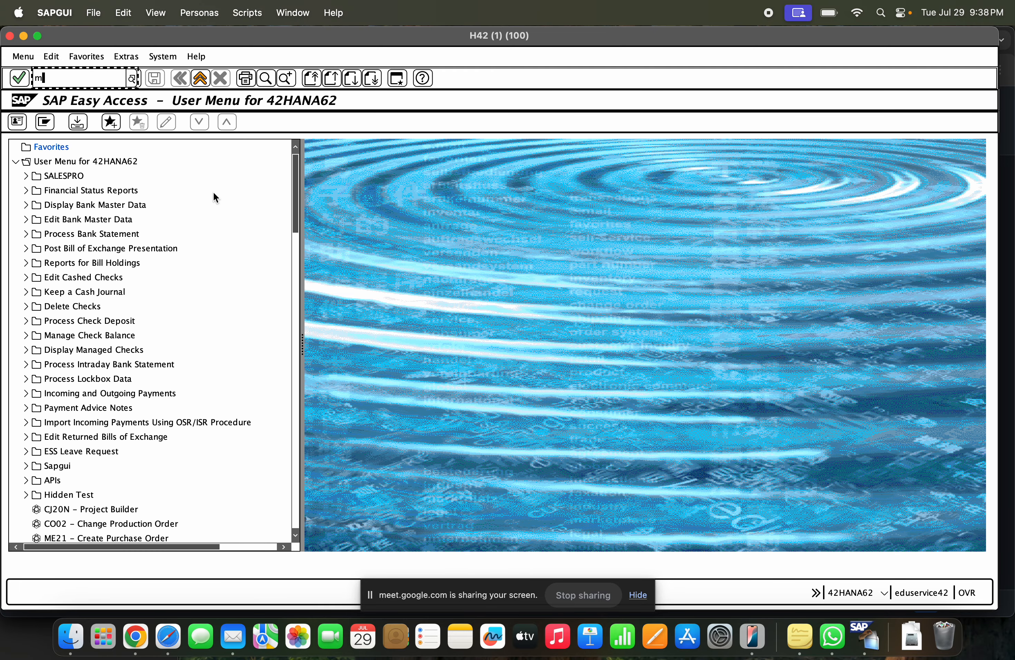
{"action": "type", "text": "e38"}
{"action": "key", "text": "Return"}
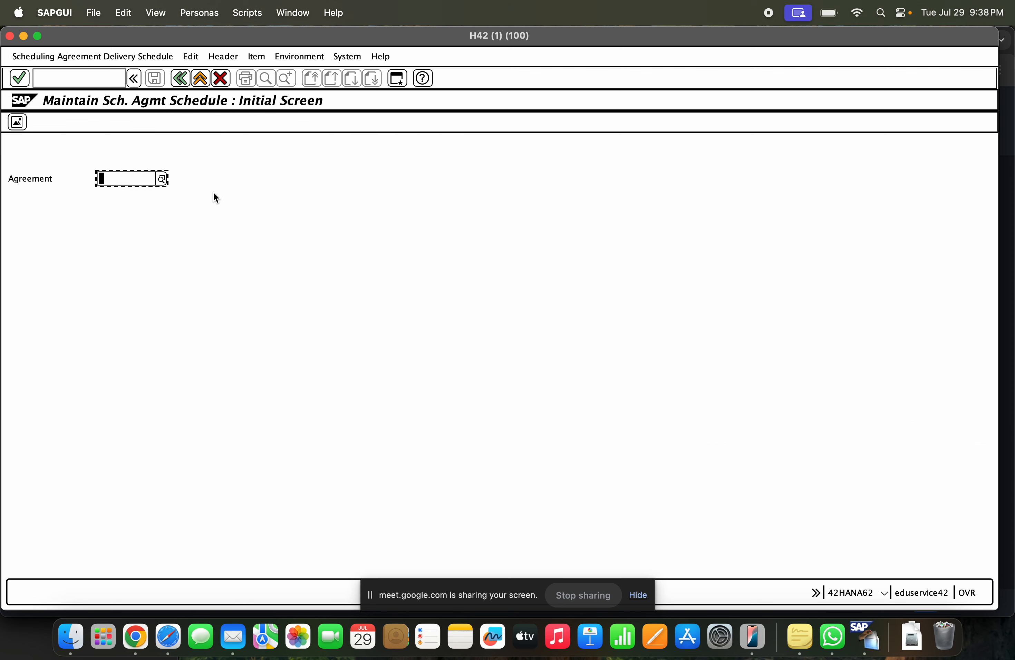
{"action": "left_click", "coordinate": [180, 79]}
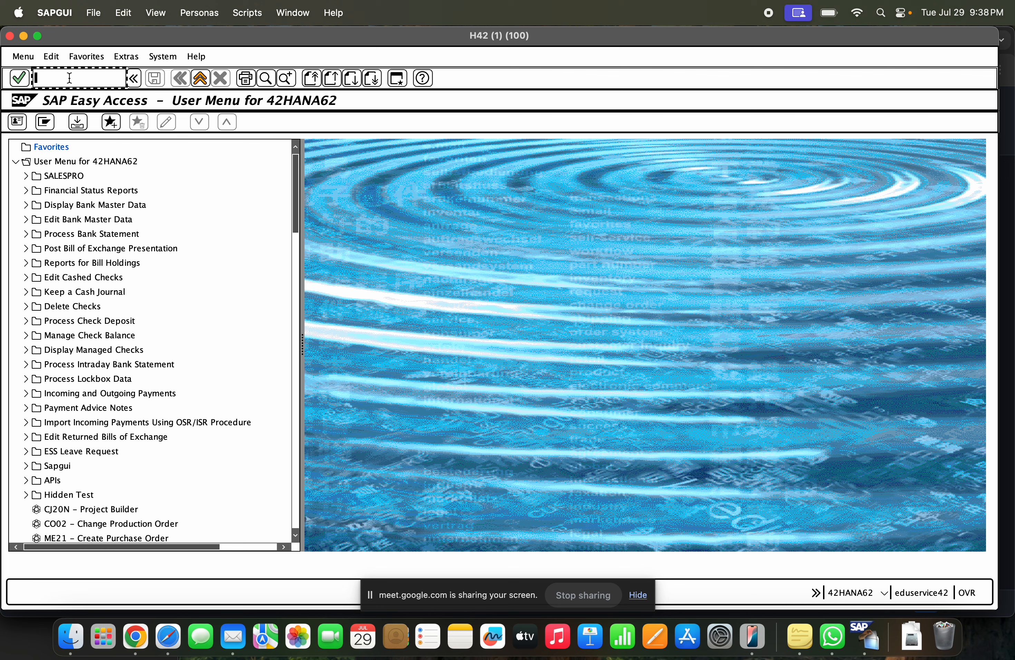
Step: Open the Generate Source List transaction ME05
{"action": "type", "text": "me05"}
{"action": "key", "text": "Return"}
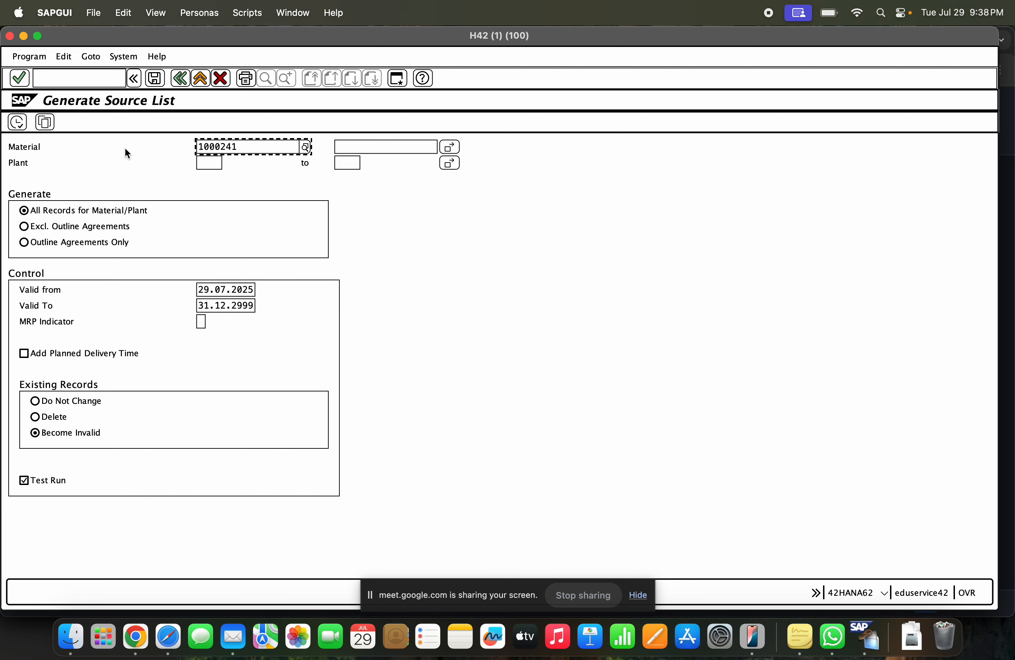
Step: Open source list maintenance (ME01) for material 1000241 in plant GCEM
{"action": "left_click", "coordinate": [86, 77]}
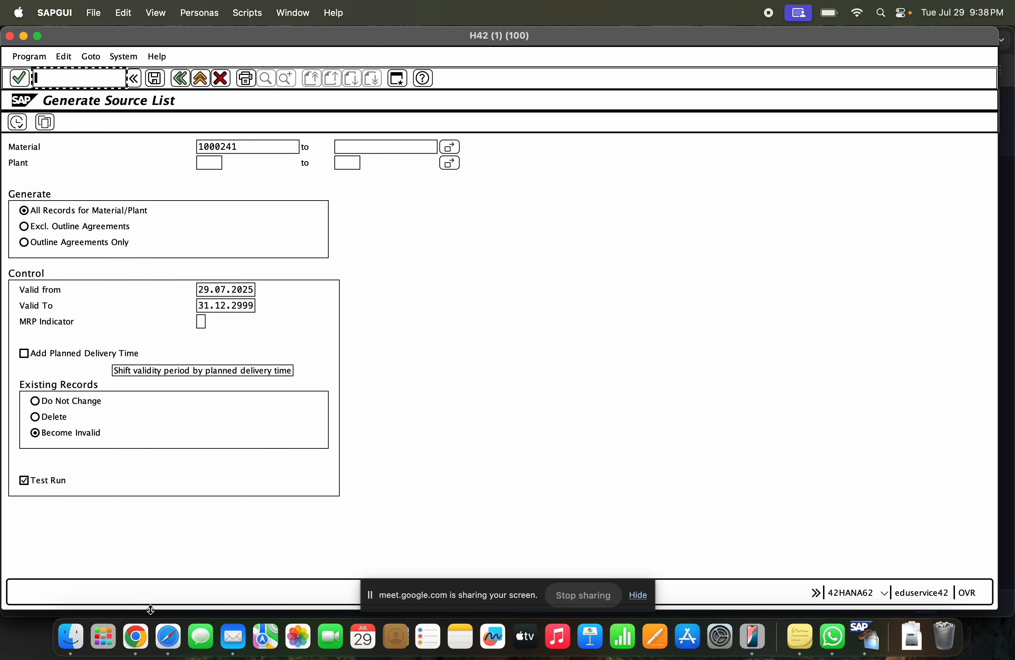
{"action": "left_click", "coordinate": [202, 81]}
{"action": "type", "text": "me01"}
{"action": "key", "text": "Return"}
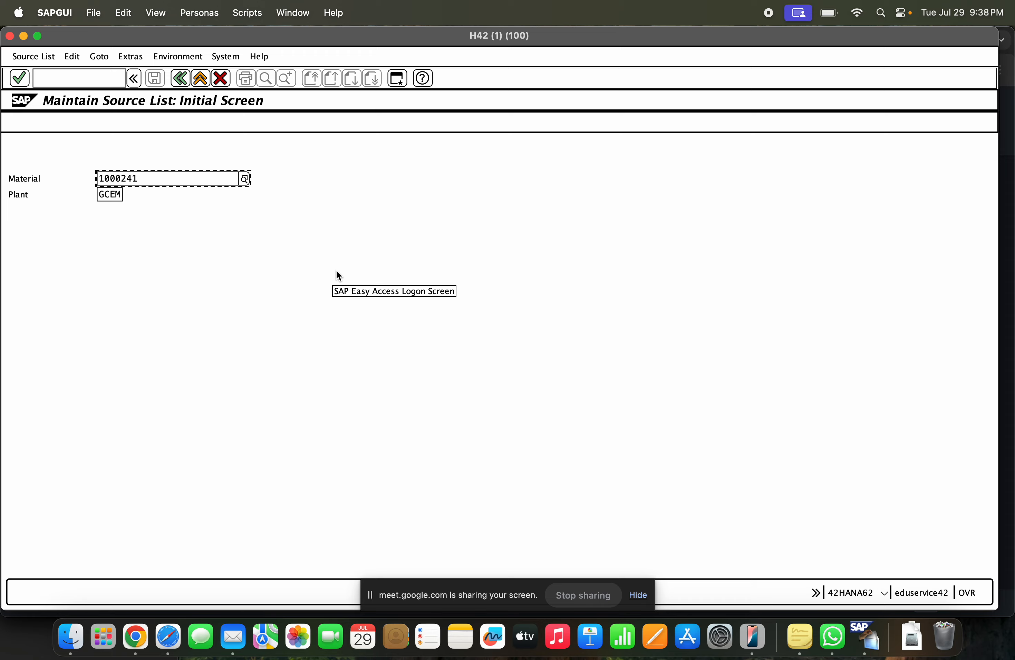
{"action": "key", "text": "Return"}
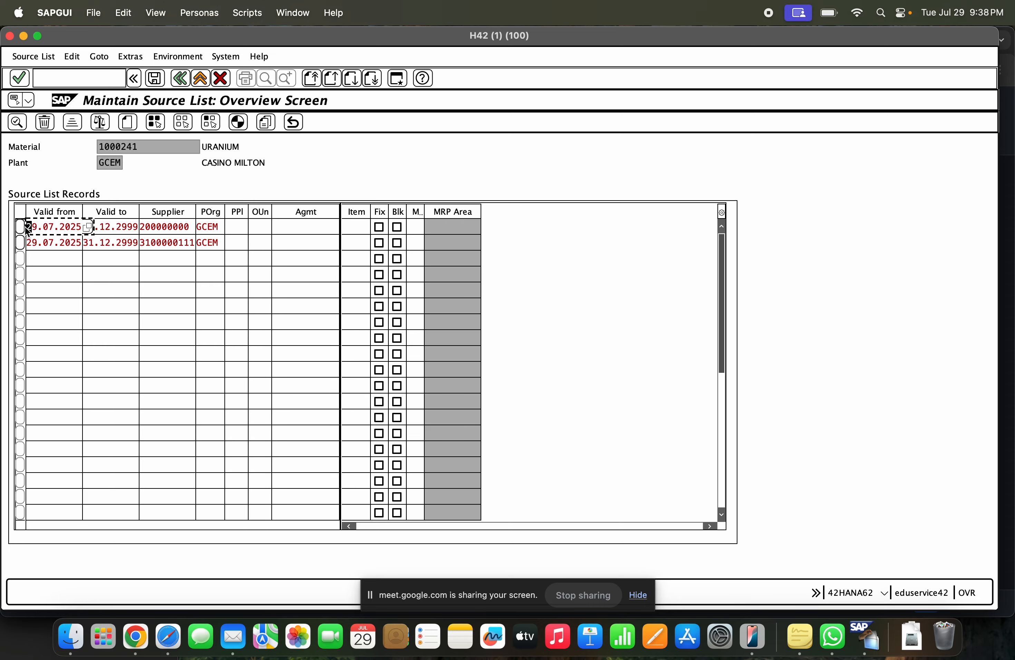
Step: Delete both source list records of material 1000241 and save the source list
{"action": "left_click", "coordinate": [20, 226]}
{"action": "left_click", "coordinate": [20, 243]}
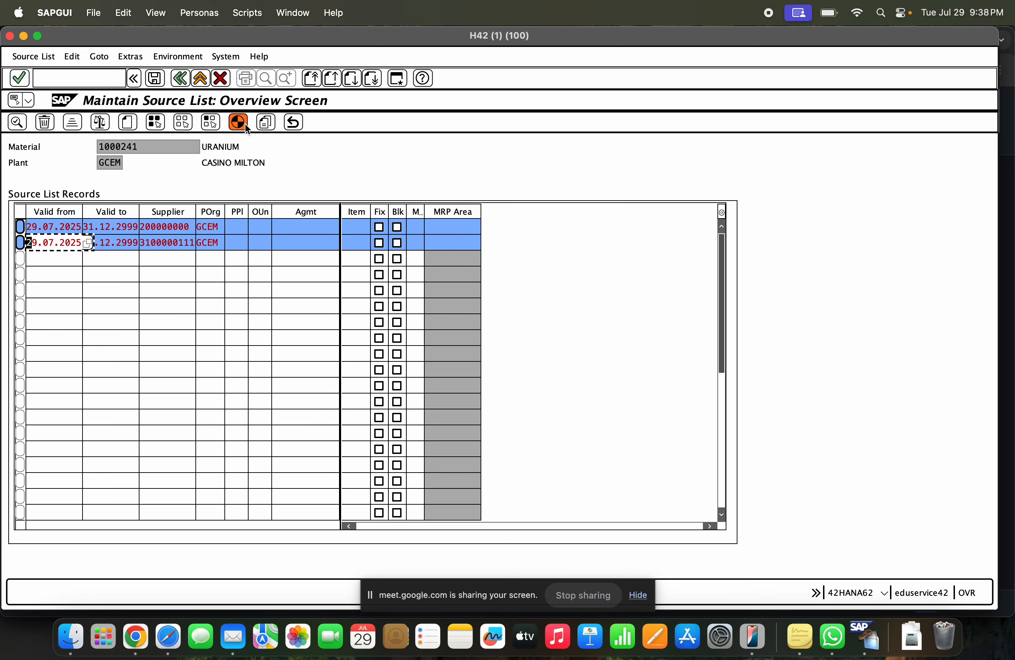
{"action": "left_click", "coordinate": [49, 124]}
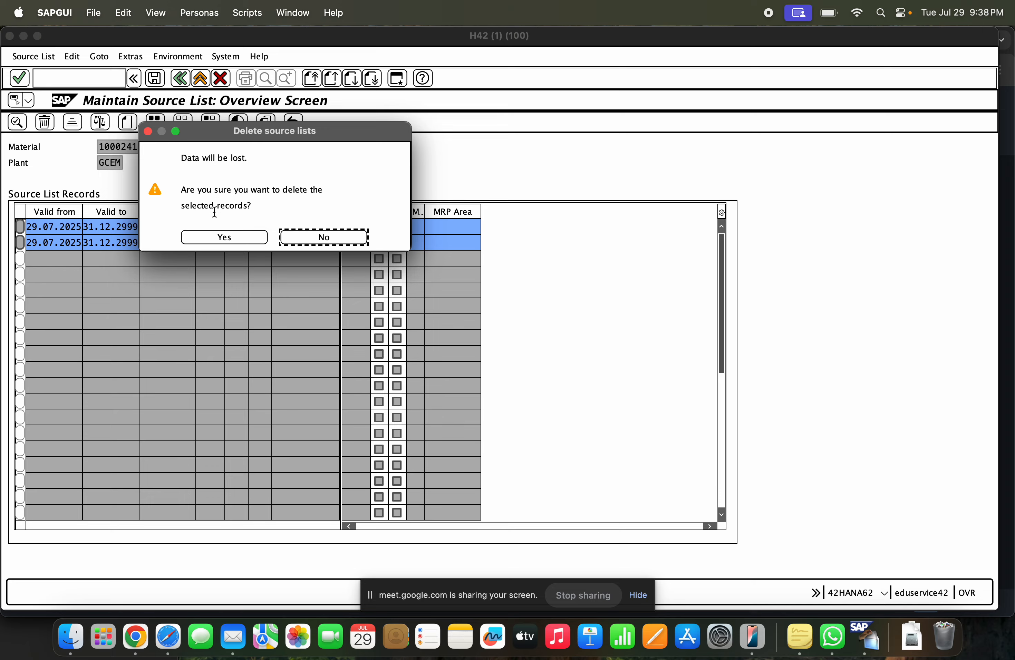
{"action": "left_click", "coordinate": [224, 236]}
{"action": "left_click", "coordinate": [162, 77]}
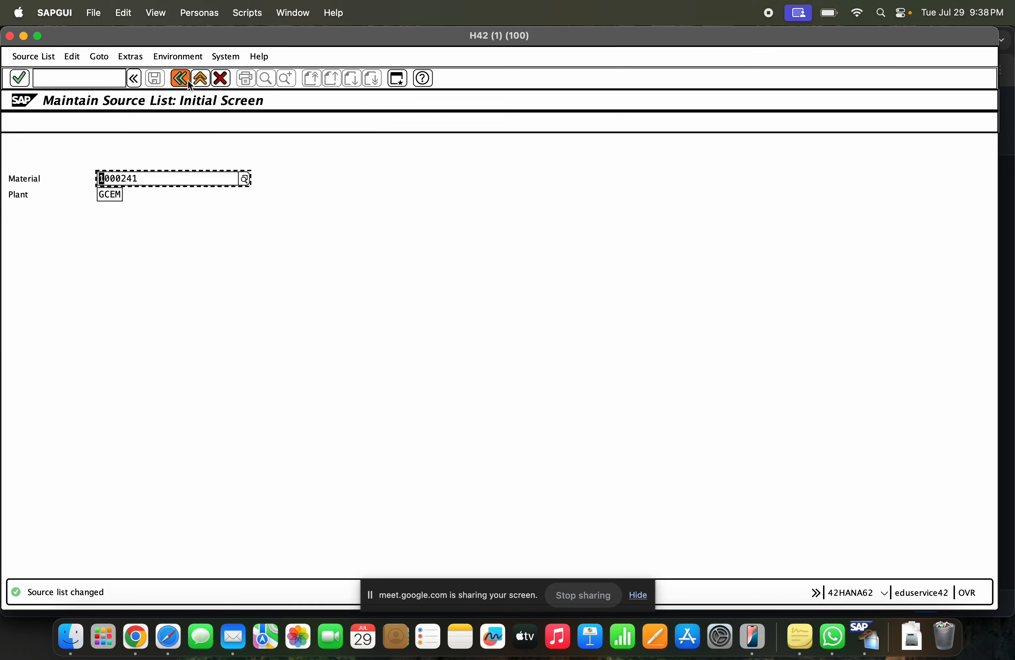
Step: Run source list generation (ME05) for material 1000241 and plant GCEM with Test Run switched off
{"action": "left_click", "coordinate": [187, 80]}
{"action": "type", "text": "me05"}
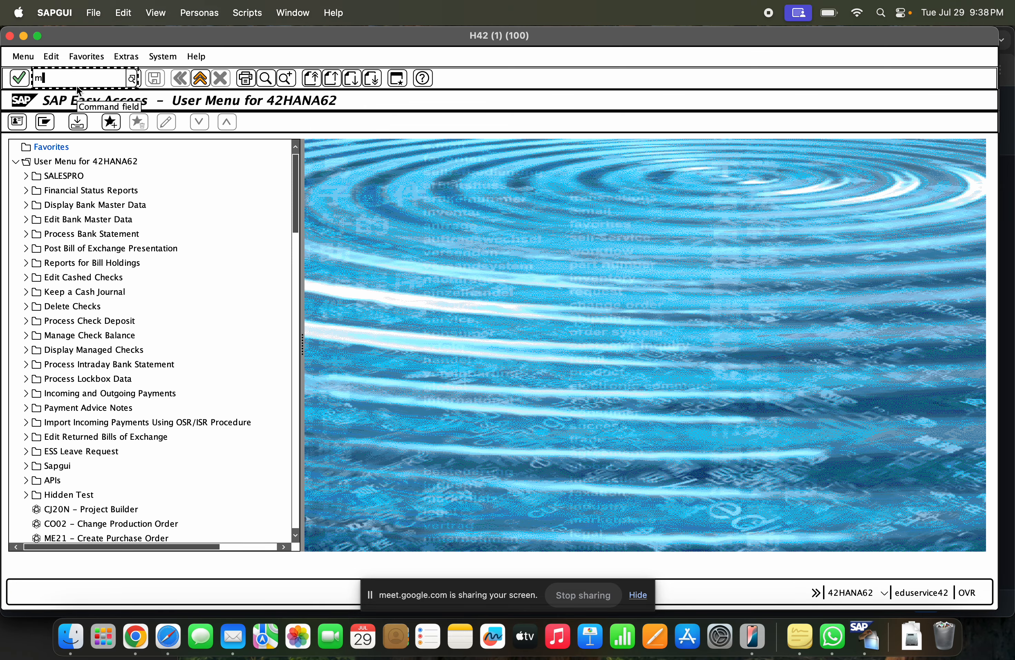
{"action": "key", "text": "Return"}
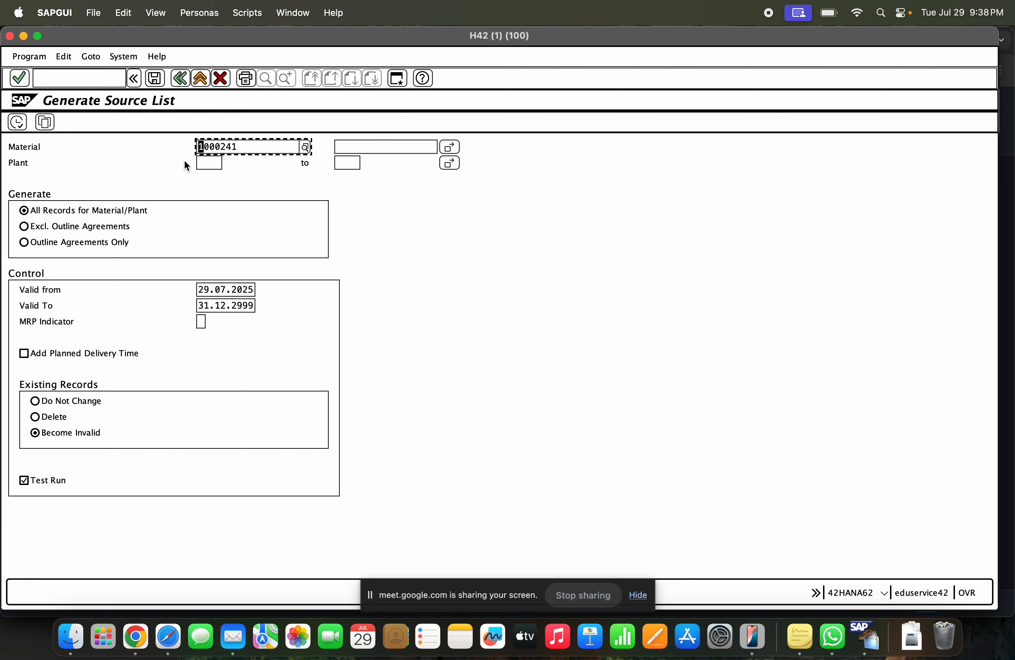
{"action": "left_click", "coordinate": [215, 164]}
{"action": "type", "text": "GCEM"}
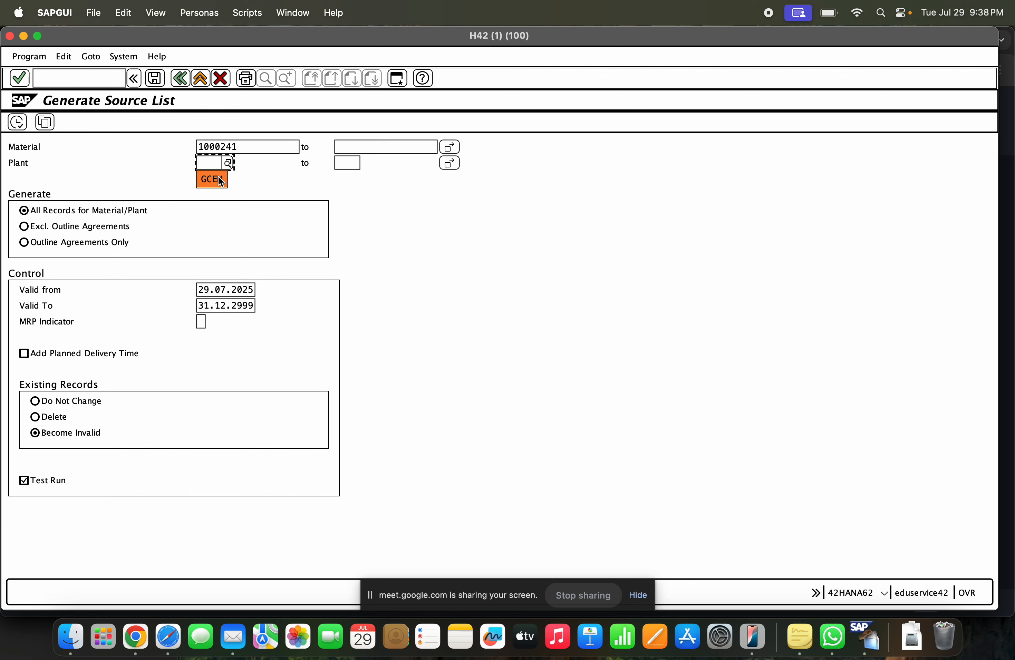
{"action": "left_click", "coordinate": [38, 481]}
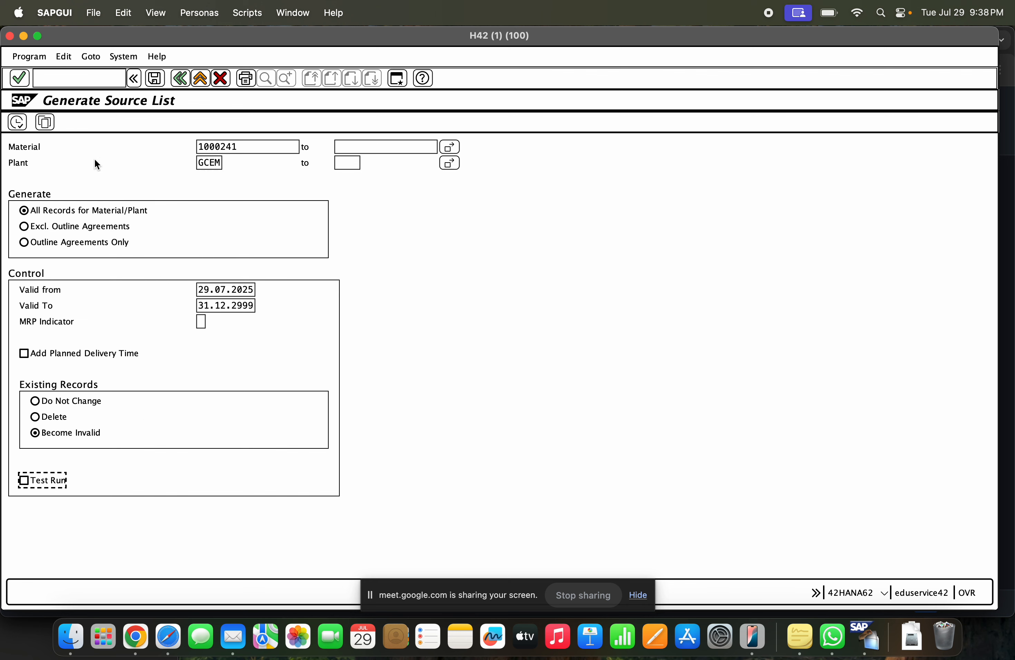
{"action": "left_click", "coordinate": [17, 122]}
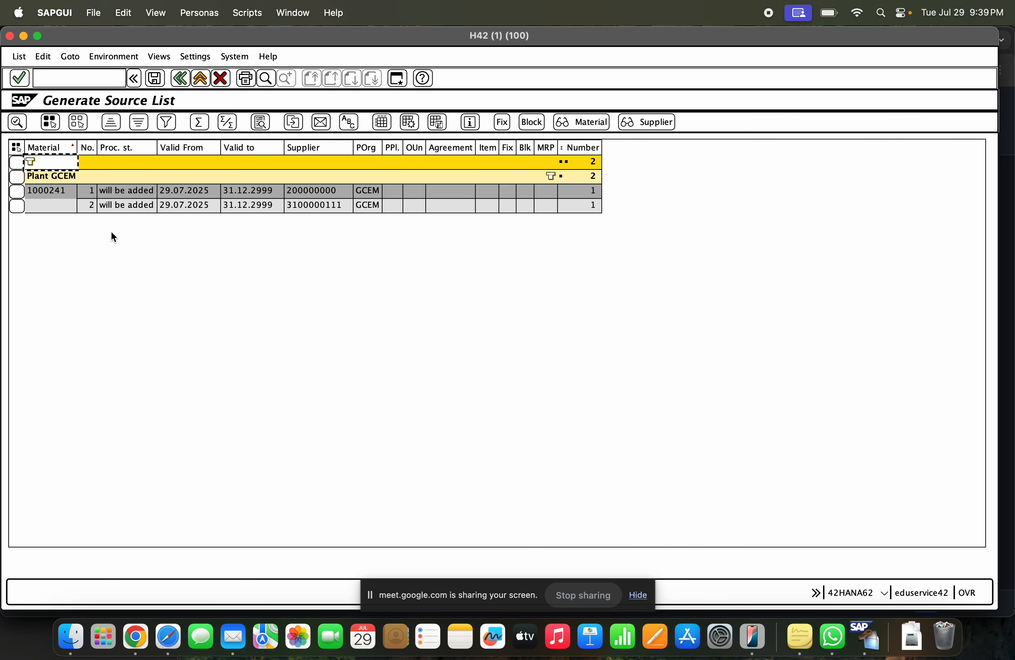
Step: Select all proposed source list records and save them
{"action": "left_click", "coordinate": [288, 201]}
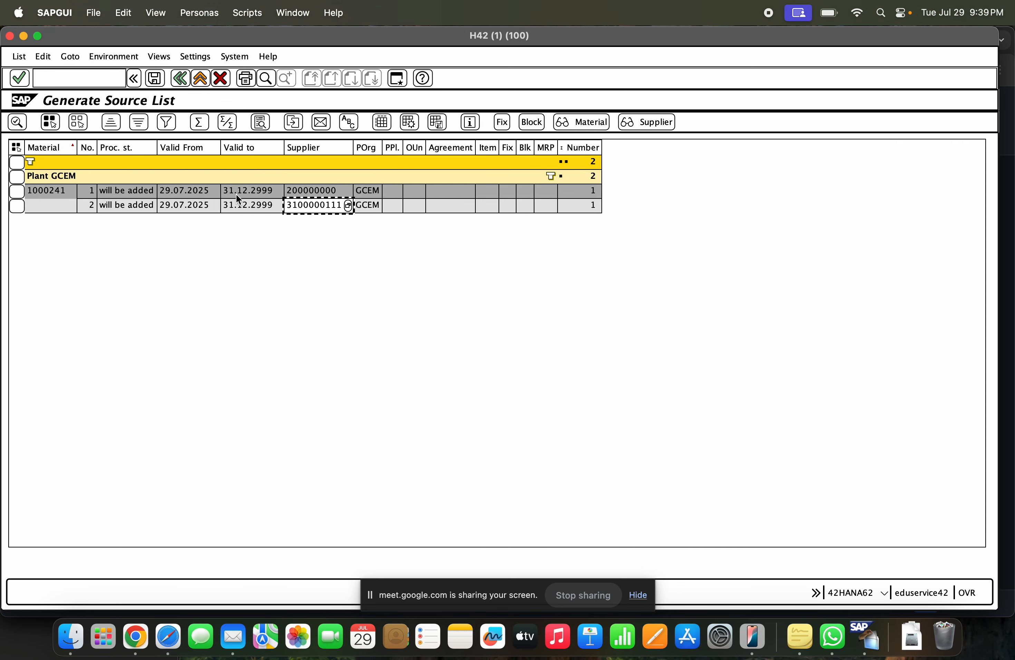
{"action": "left_click", "coordinate": [155, 82]}
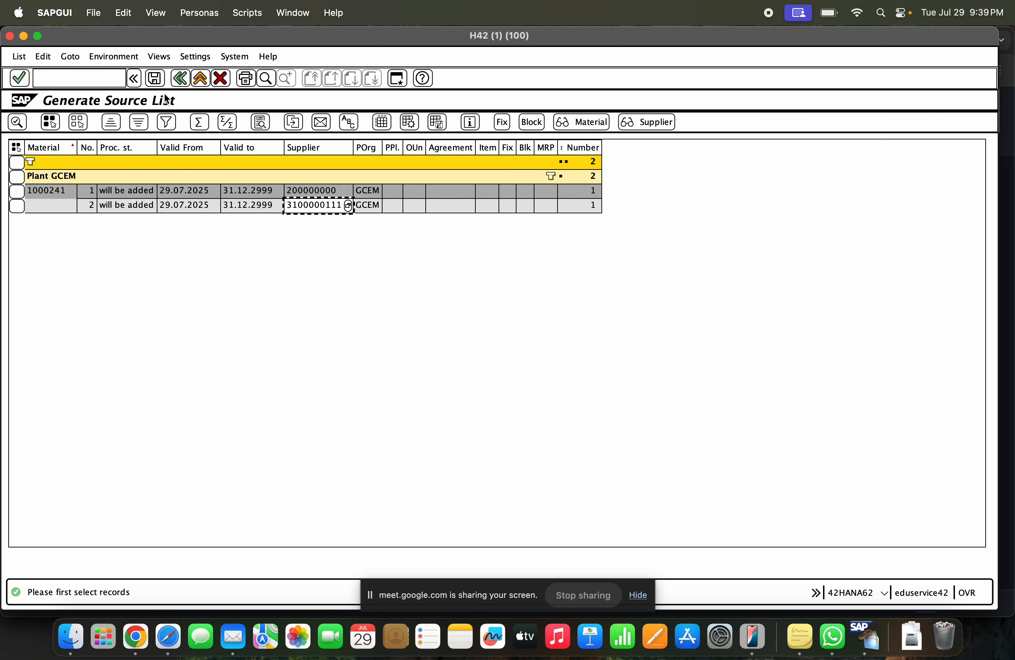
{"action": "left_click", "coordinate": [16, 147]}
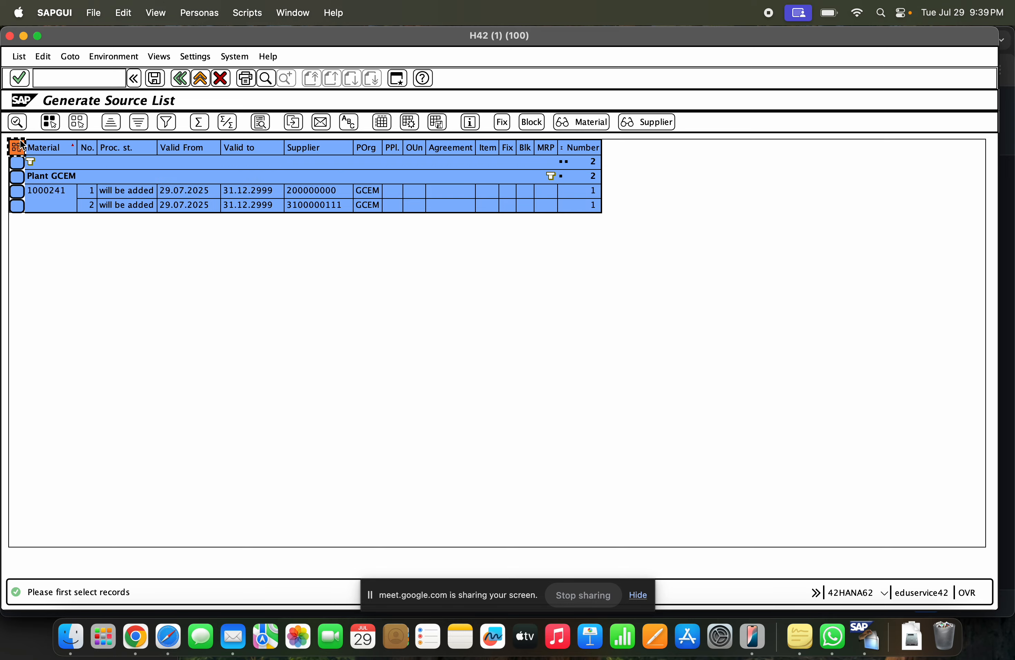
{"action": "left_click", "coordinate": [153, 78]}
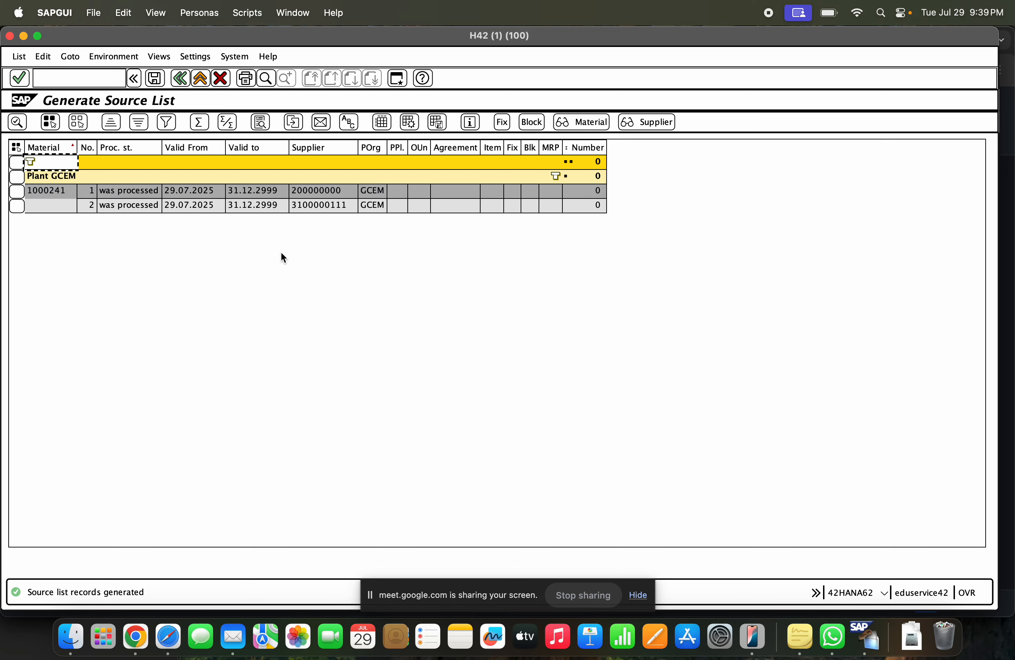
Step: Review the source list of material 1000241 for plant GCEM in ME01, and switch to Chrome
{"action": "left_click", "coordinate": [200, 84]}
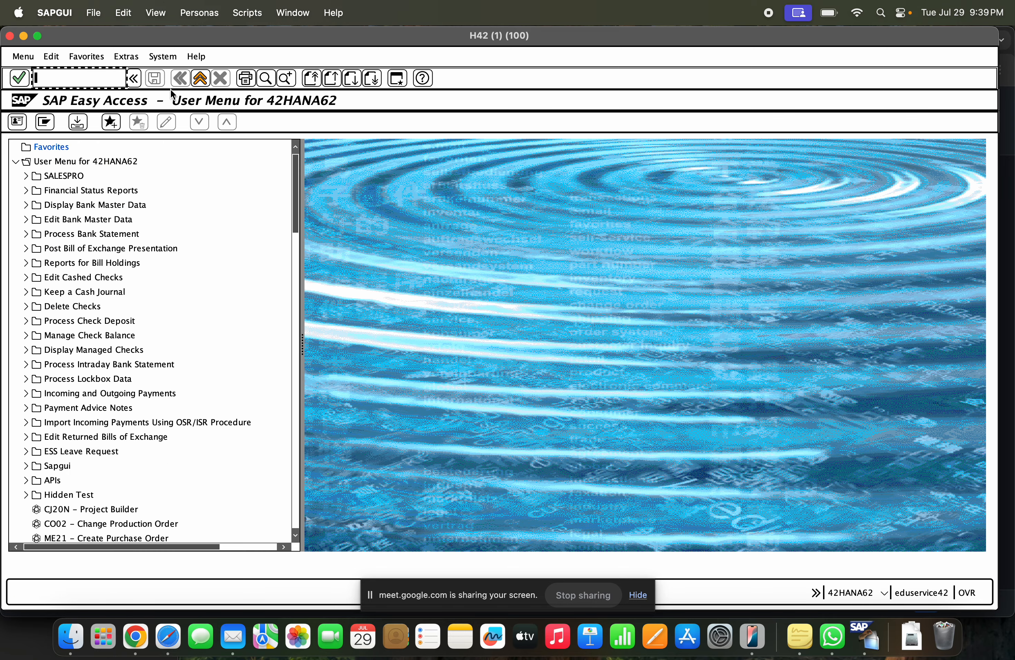
{"action": "type", "text": "me01"}
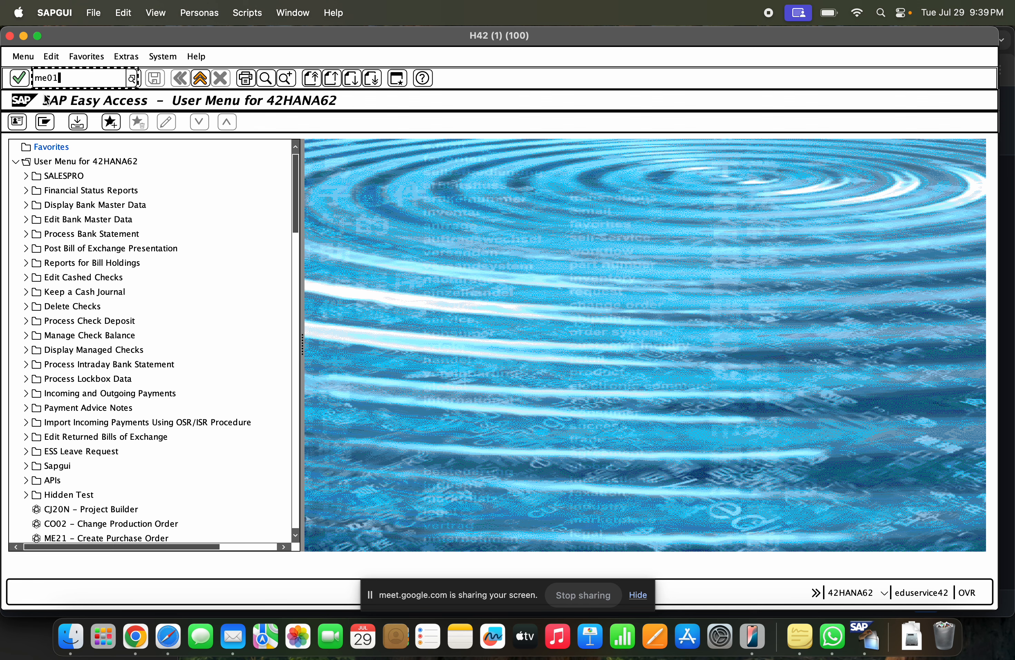
{"action": "key", "text": "Return"}
{"action": "key", "text": "Return"}
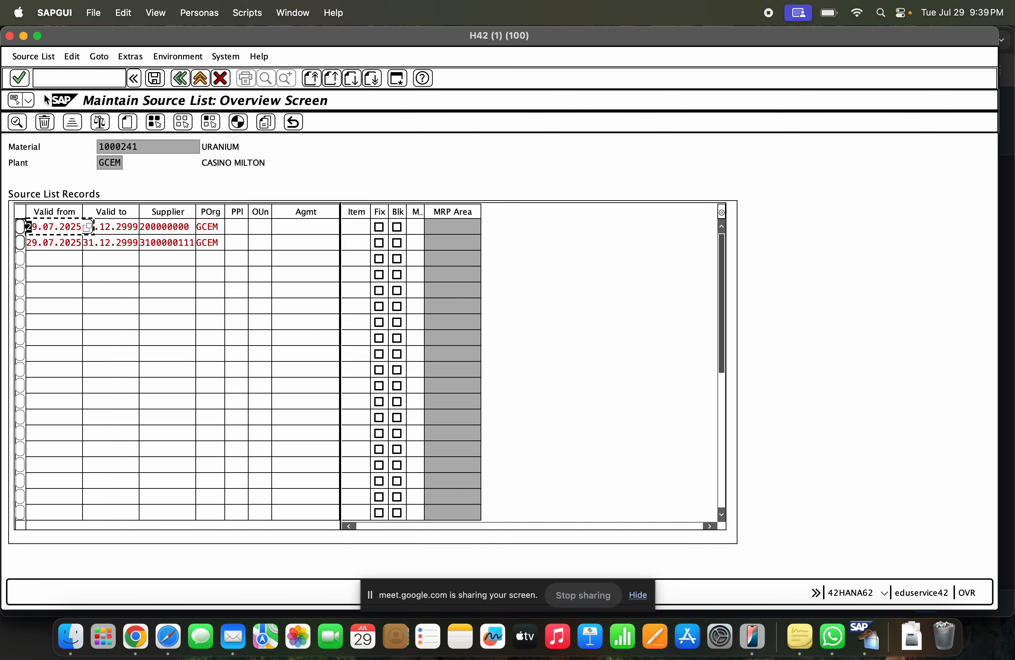
{"action": "left_click", "coordinate": [41, 229]}
{"action": "left_click", "coordinate": [200, 79]}
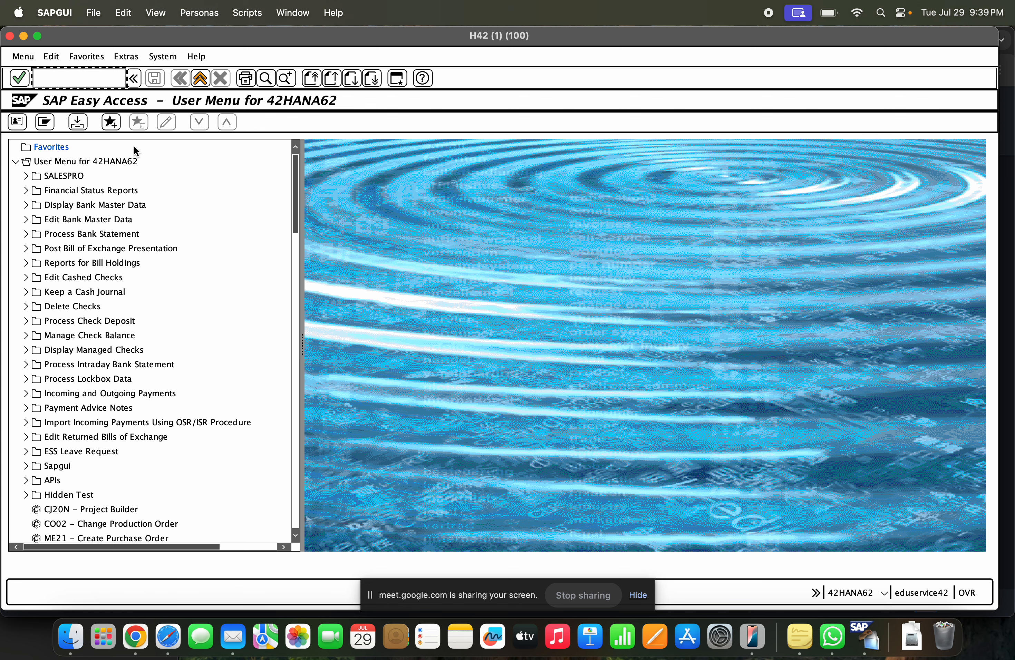
{"action": "left_click", "coordinate": [142, 649]}
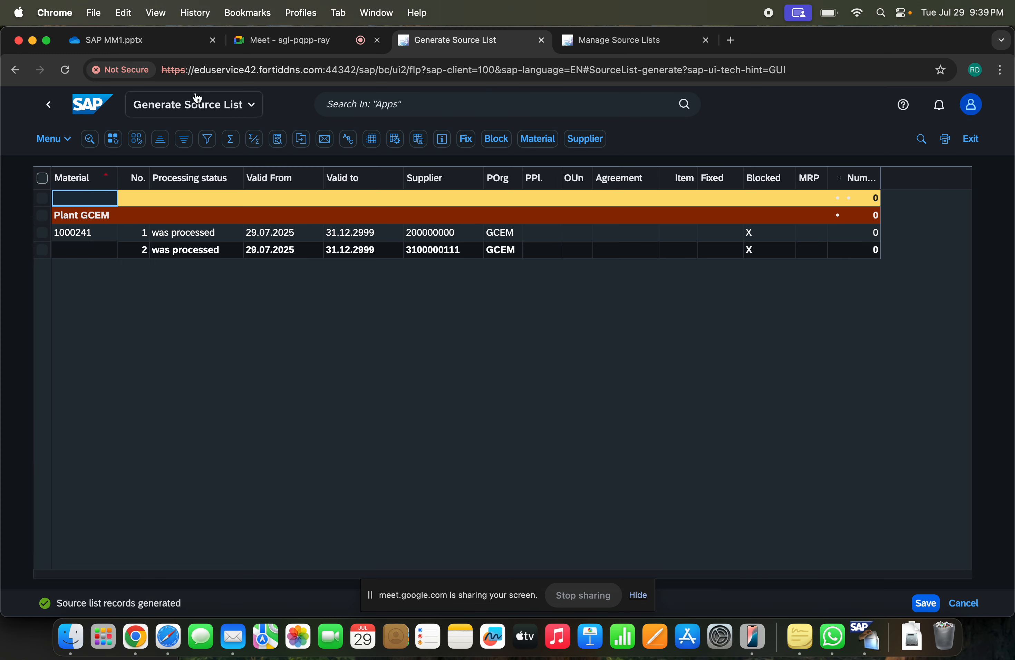
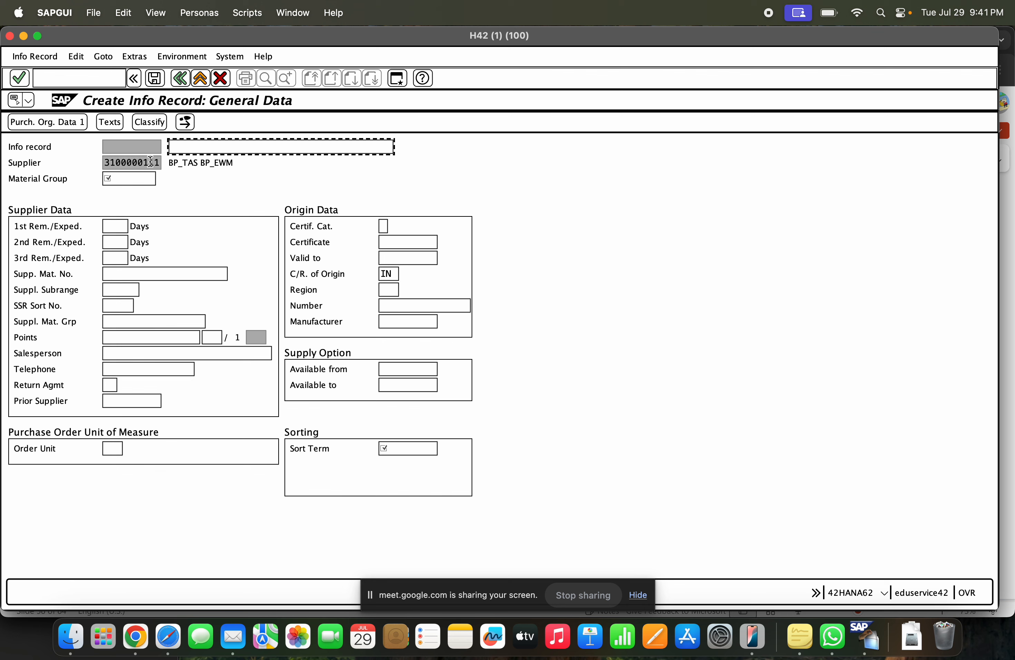
Step: Enter "Purchasing info record for Services" as the short text of the new info record
{"action": "key", "text": "Down"}
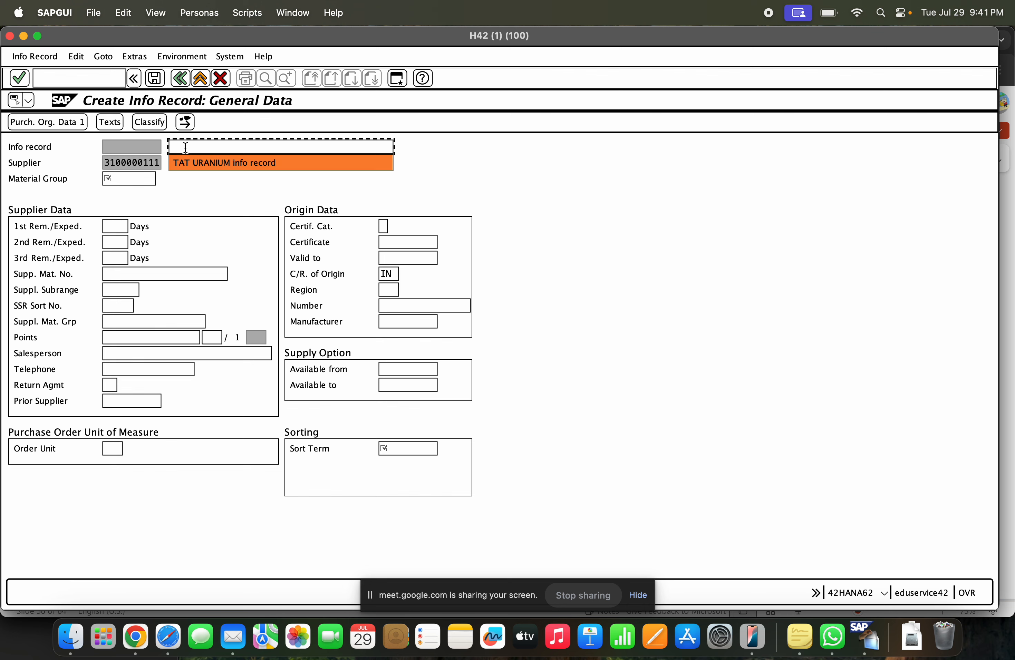
{"action": "type", "text": "s"}
{"action": "key", "text": "BackSpace"}
{"action": "type", "text": "Purchasing i"}
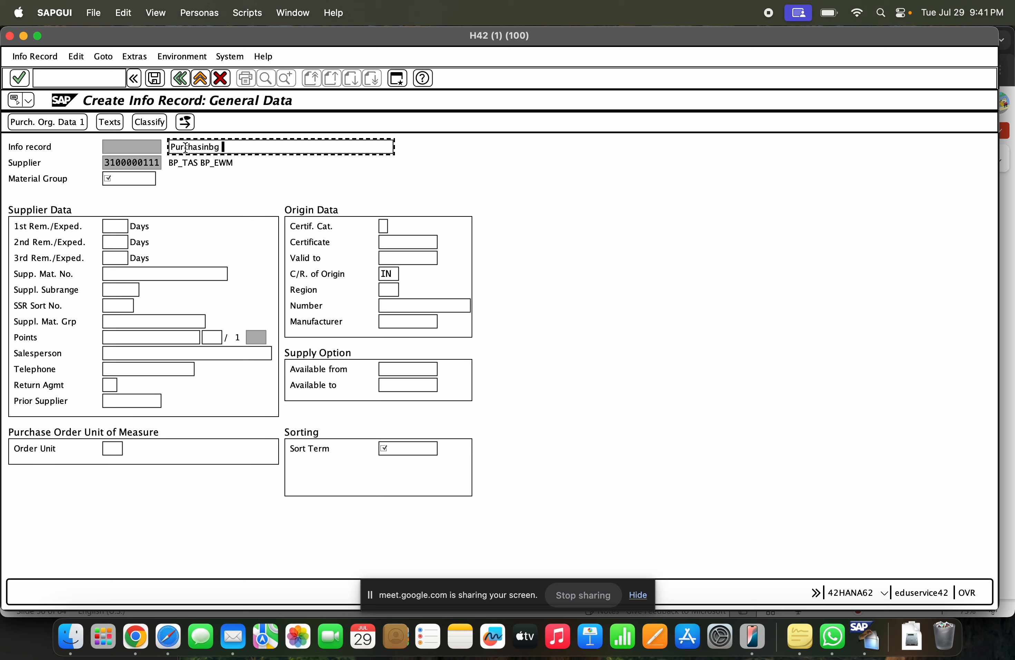
{"action": "type", "text": "nfo record for Services"}
{"action": "left_click_drag", "start_coordinate": [337, 140], "coordinate": [176, 149]}
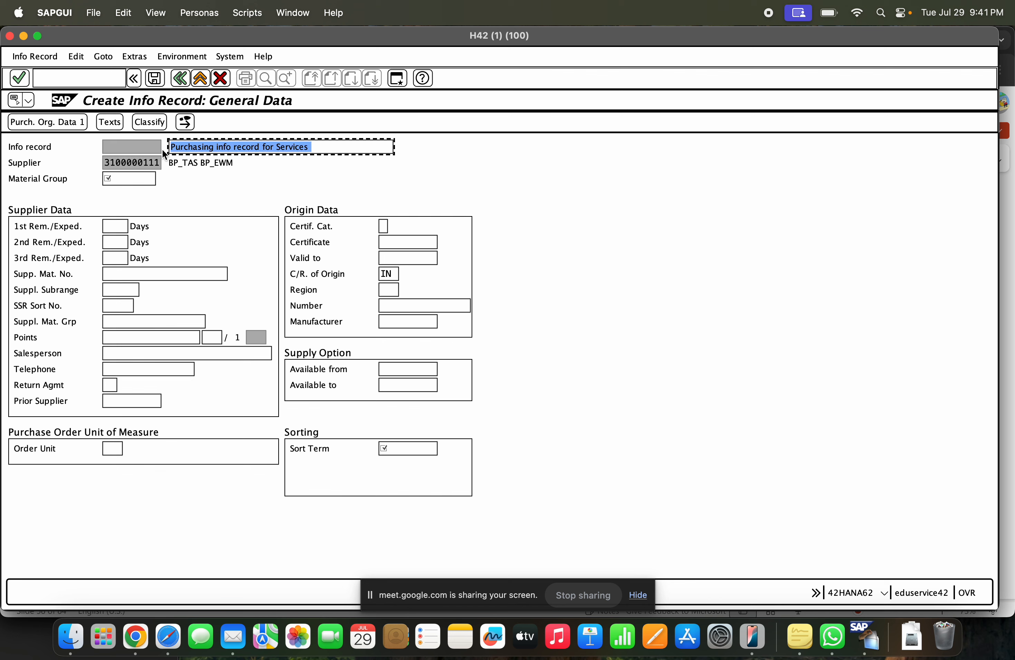
Step: Assign material group 007 (Service) to the info record from the list of material groups
{"action": "left_click", "coordinate": [155, 180]}
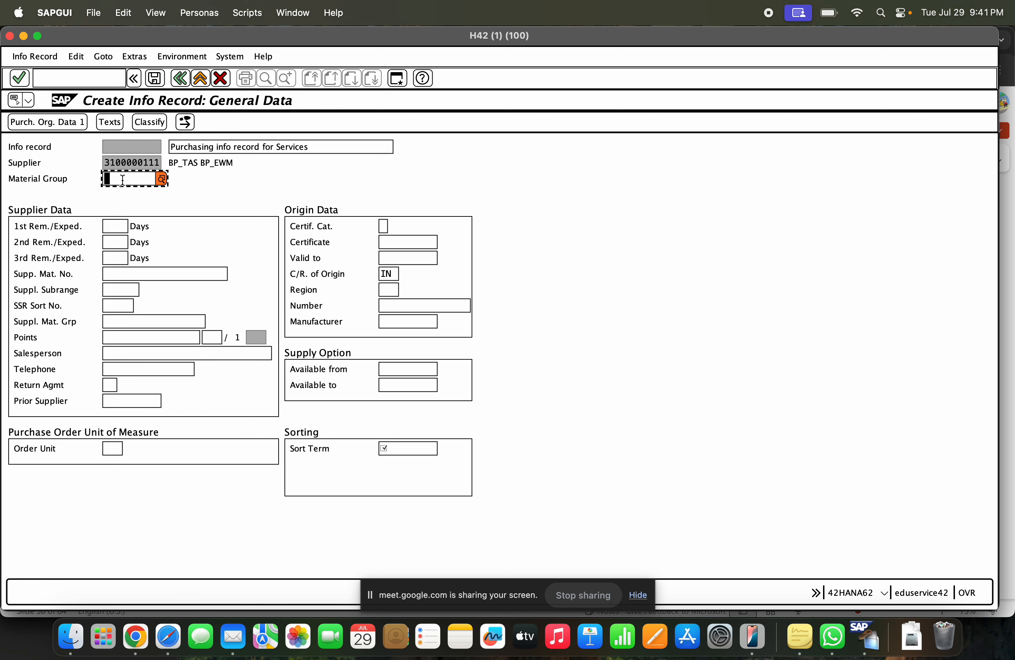
{"action": "left_click", "coordinate": [160, 179]}
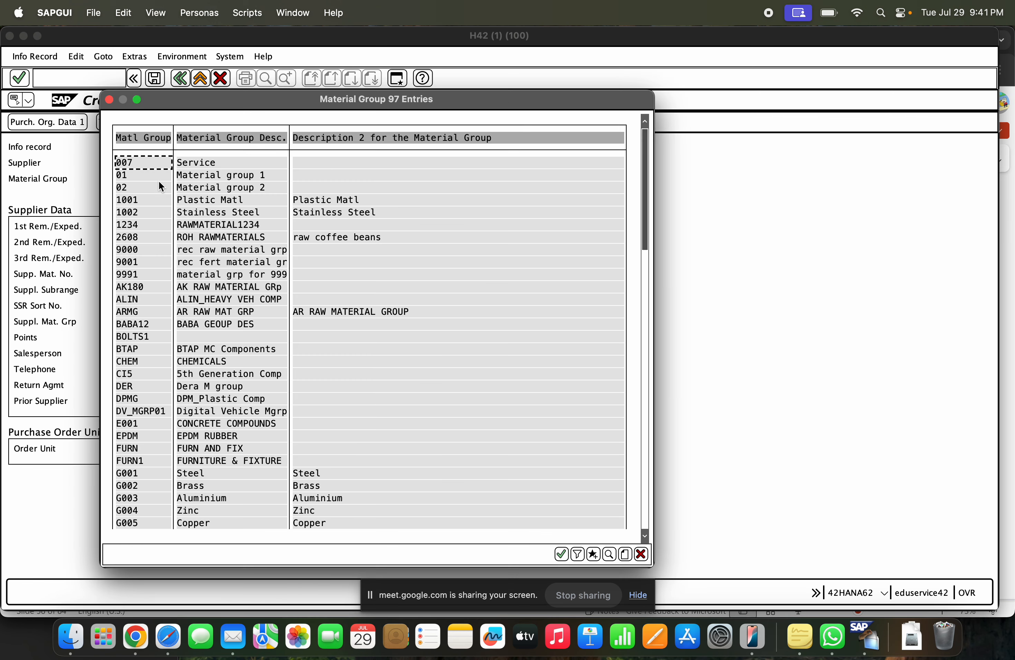
{"action": "scroll", "coordinate": [210, 377], "scroll_direction": "down", "scroll_amount": 3}
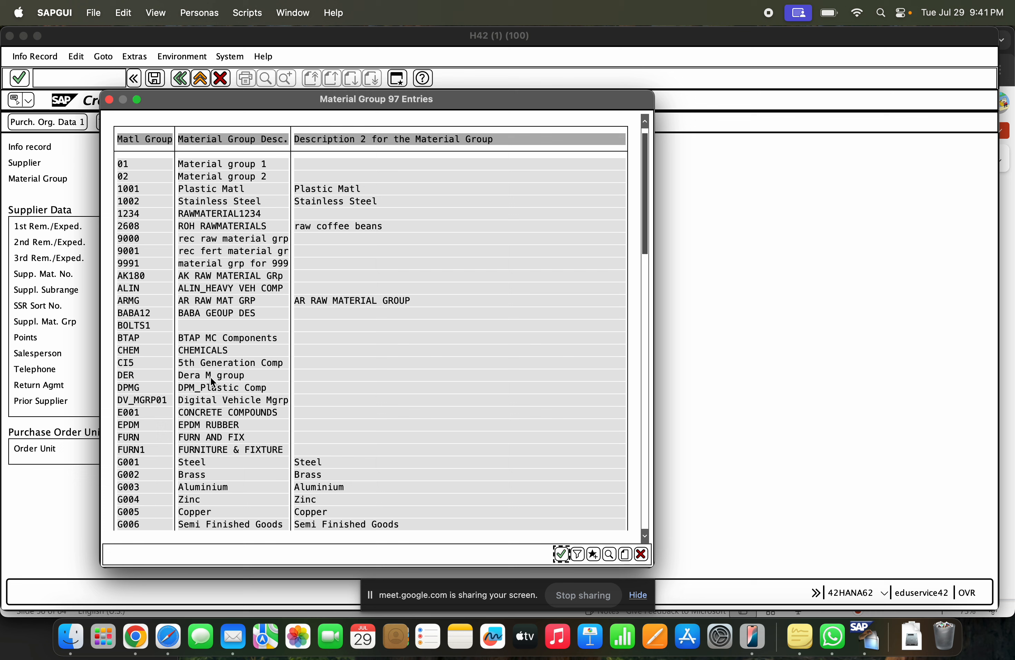
{"action": "scroll", "coordinate": [210, 378], "scroll_direction": "down", "scroll_amount": 3}
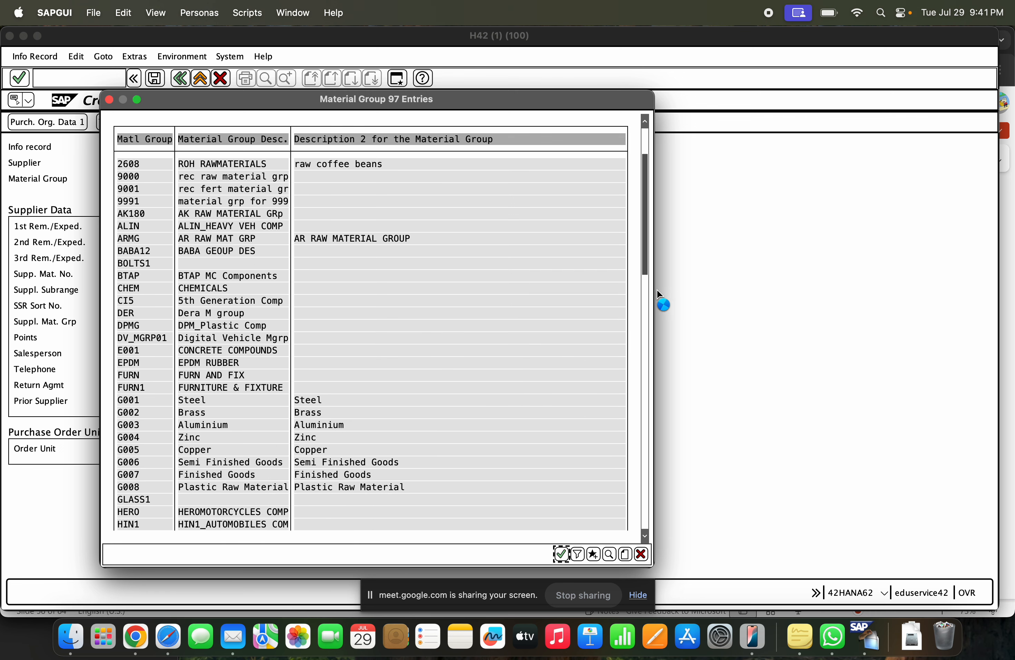
{"action": "left_click", "coordinate": [647, 297]}
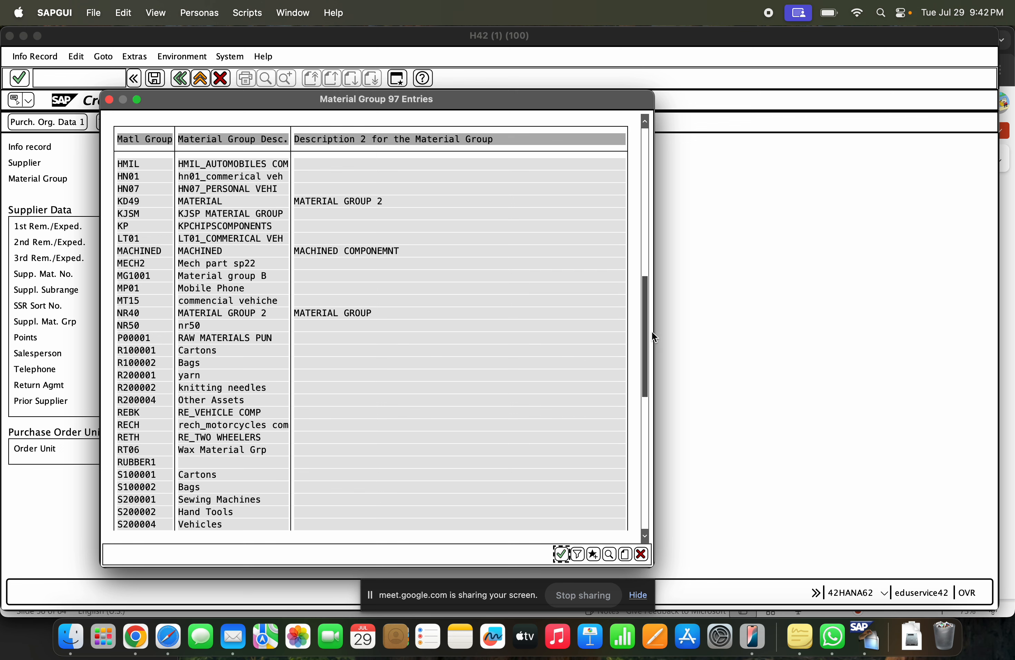
{"action": "left_click_drag", "start_coordinate": [650, 344], "coordinate": [643, 389]}
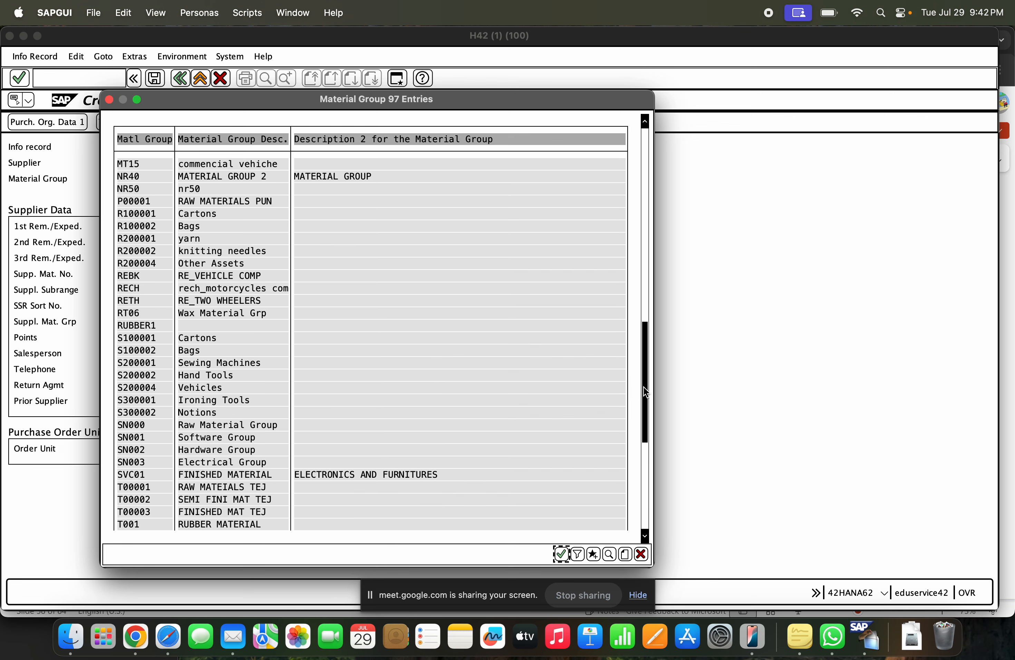
{"action": "left_click_drag", "start_coordinate": [646, 393], "coordinate": [646, 447]}
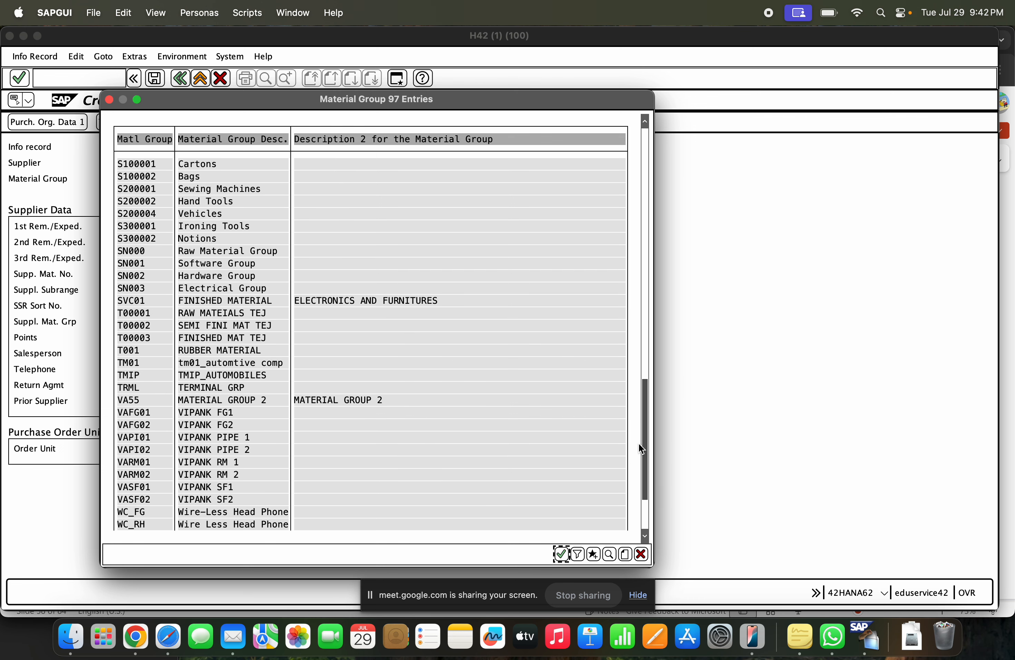
{"action": "left_click_drag", "start_coordinate": [645, 454], "coordinate": [641, 497]}
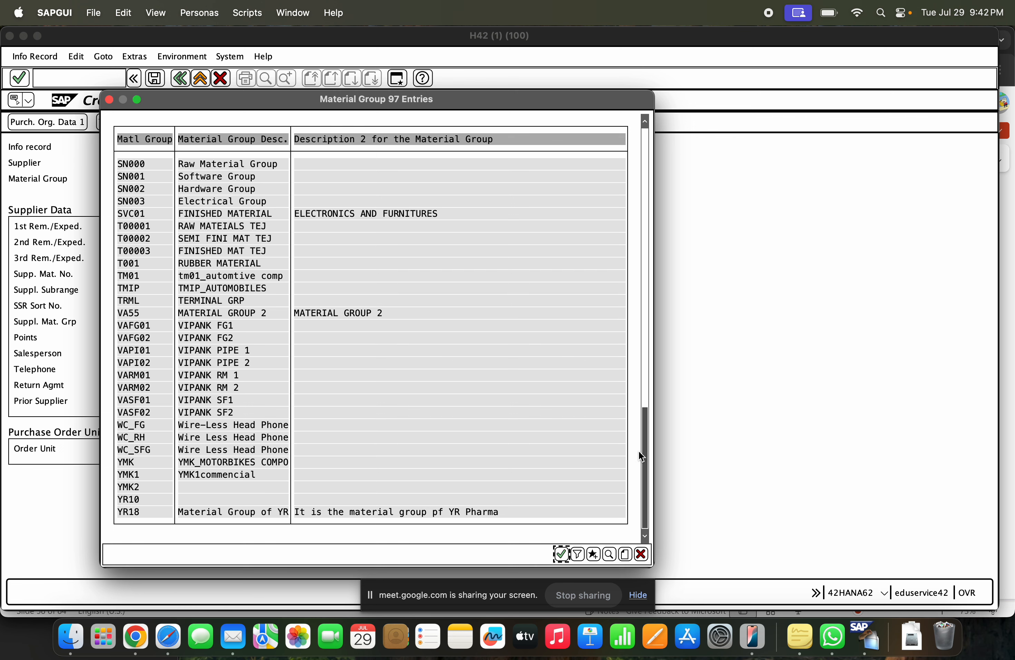
{"action": "left_click", "coordinate": [644, 362]}
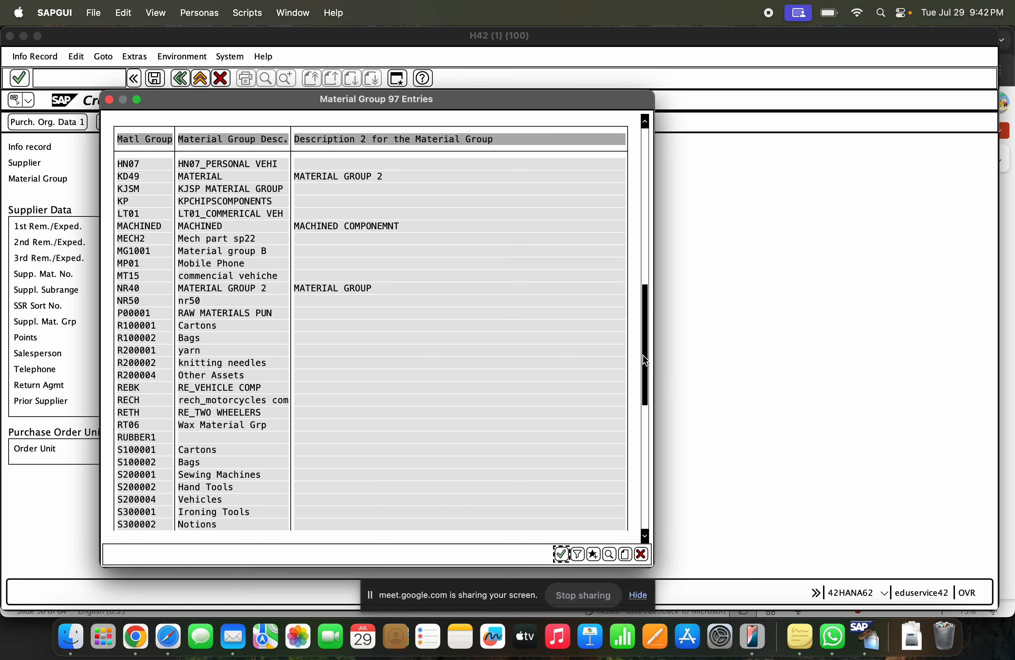
{"action": "left_click_drag", "start_coordinate": [645, 362], "coordinate": [638, 282]}
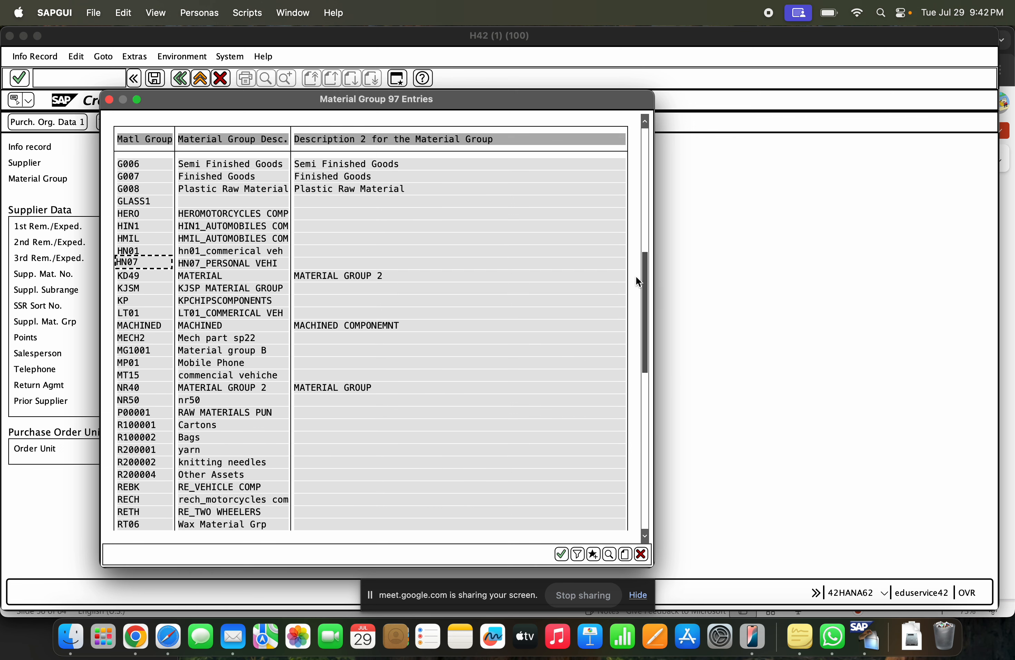
{"action": "left_click", "coordinate": [644, 221]}
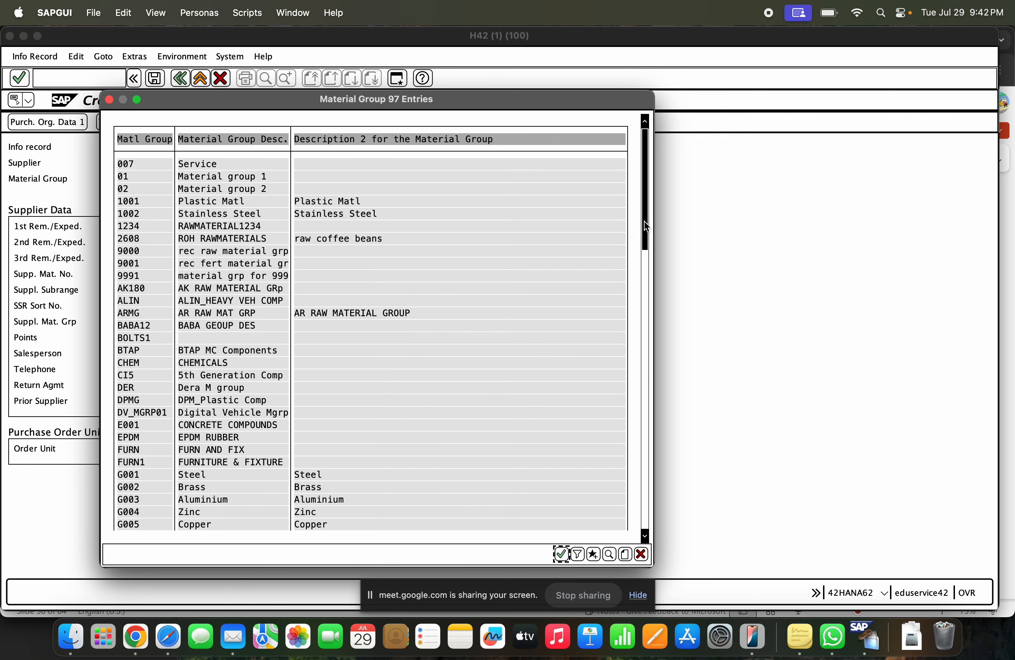
{"action": "left_click", "coordinate": [197, 162]}
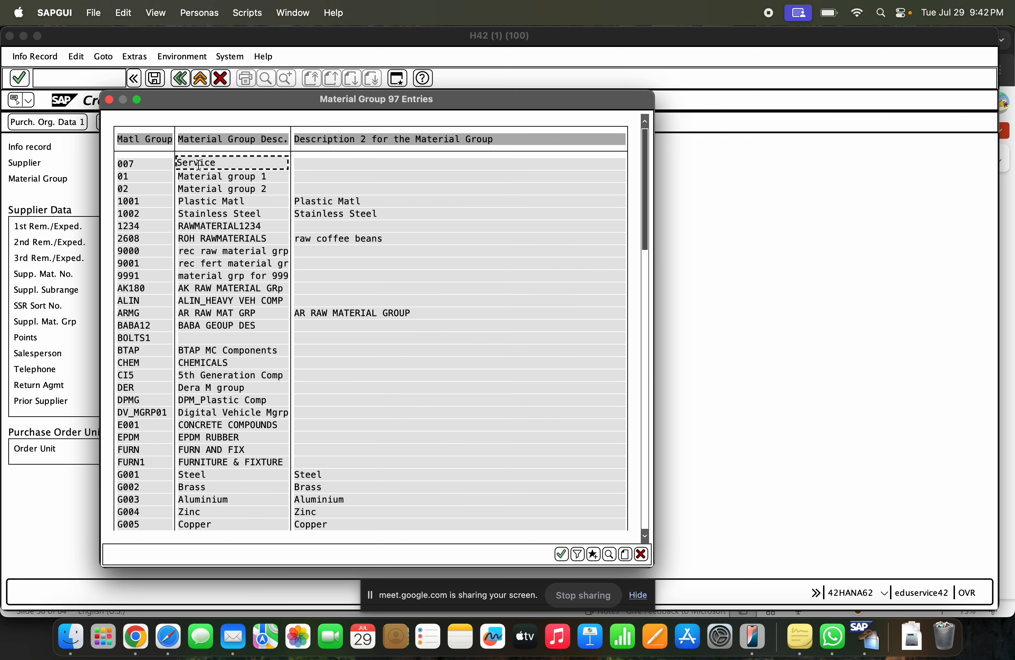
{"action": "double_click", "coordinate": [198, 162]}
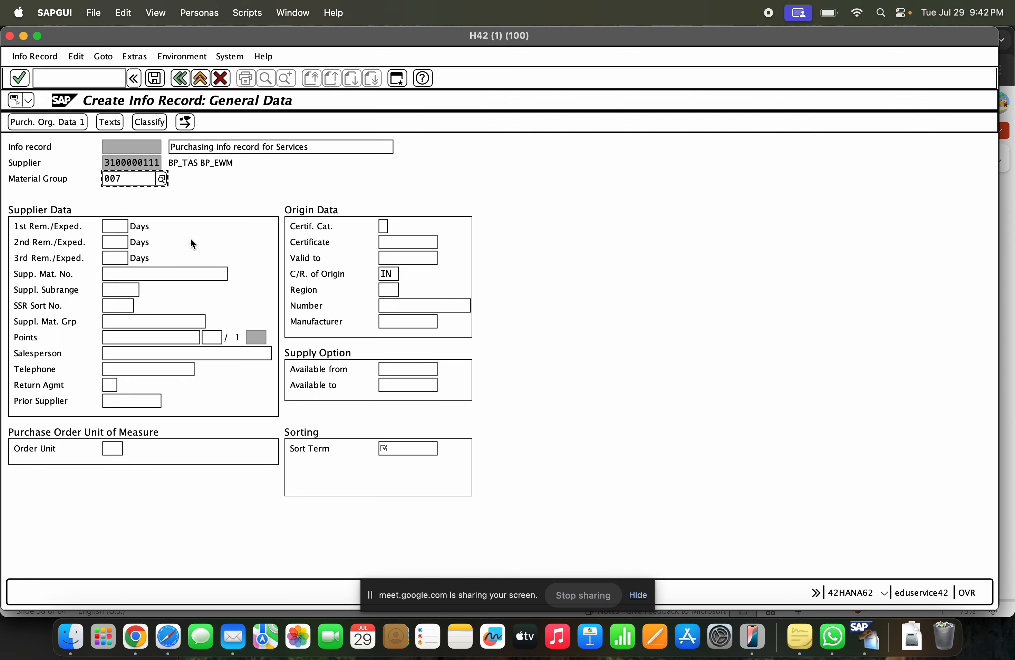
Step: Enter Service as the sort term and continue to the first purchasing organization data screen
{"action": "left_click", "coordinate": [250, 147]}
{"action": "left_click", "coordinate": [128, 180]}
{"action": "key", "text": "Return"}
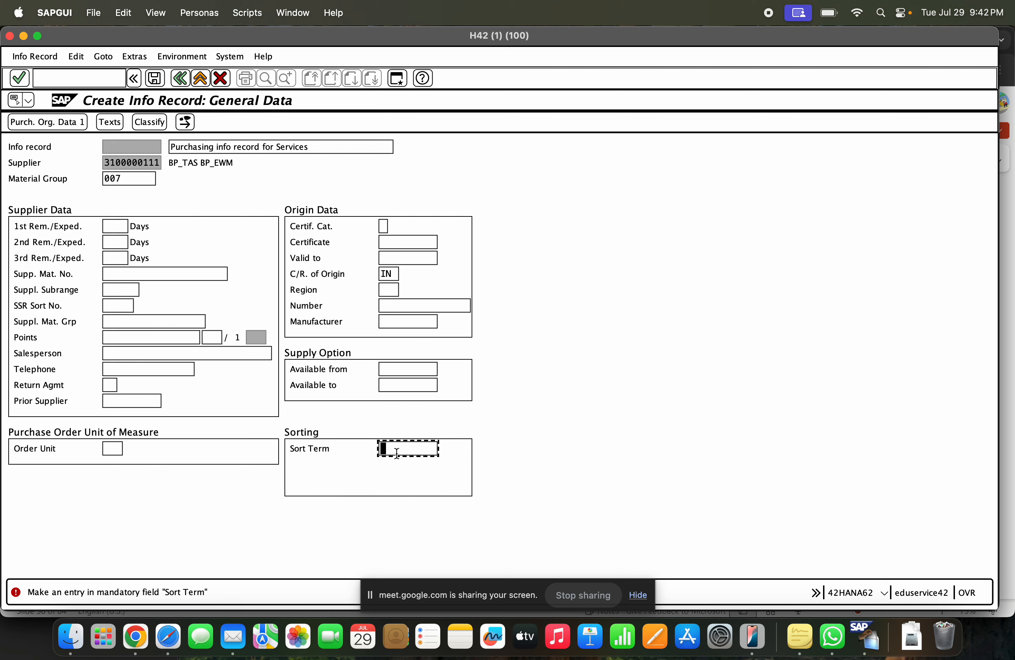
{"action": "type", "text": "Service"}
{"action": "key", "text": "Return"}
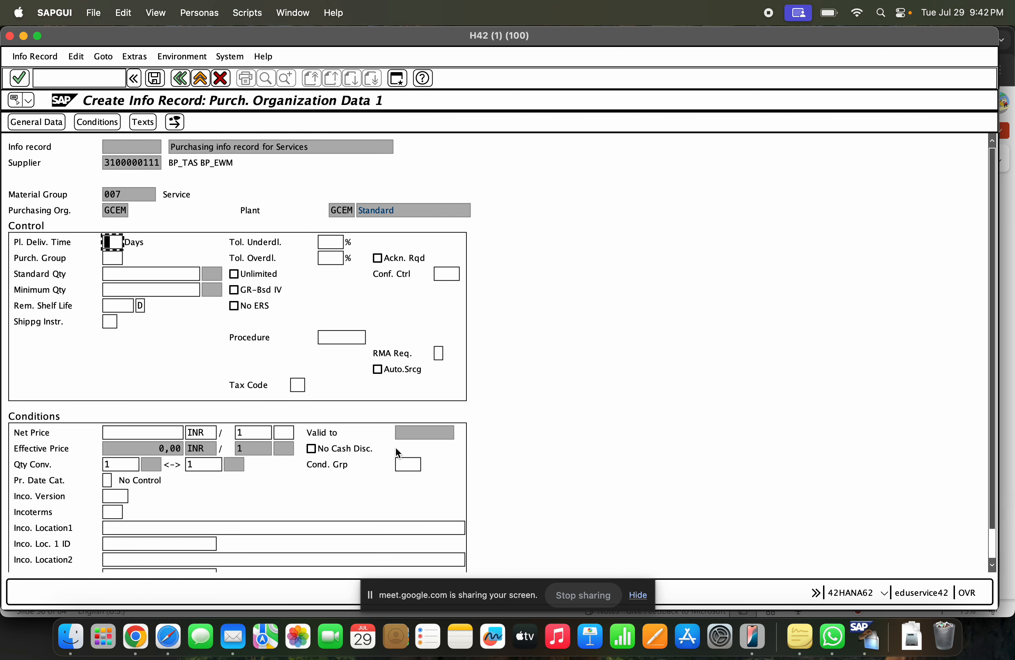
Step: Set the planned delivery time to 1 day, the purchasing group to 004 and the standard quantity to 1, and continue
{"action": "type", "text": "1"}
{"action": "key", "text": "Return"}
{"action": "key", "text": "Tab"}
{"action": "key", "text": "Tab"}
{"action": "key", "text": "Down"}
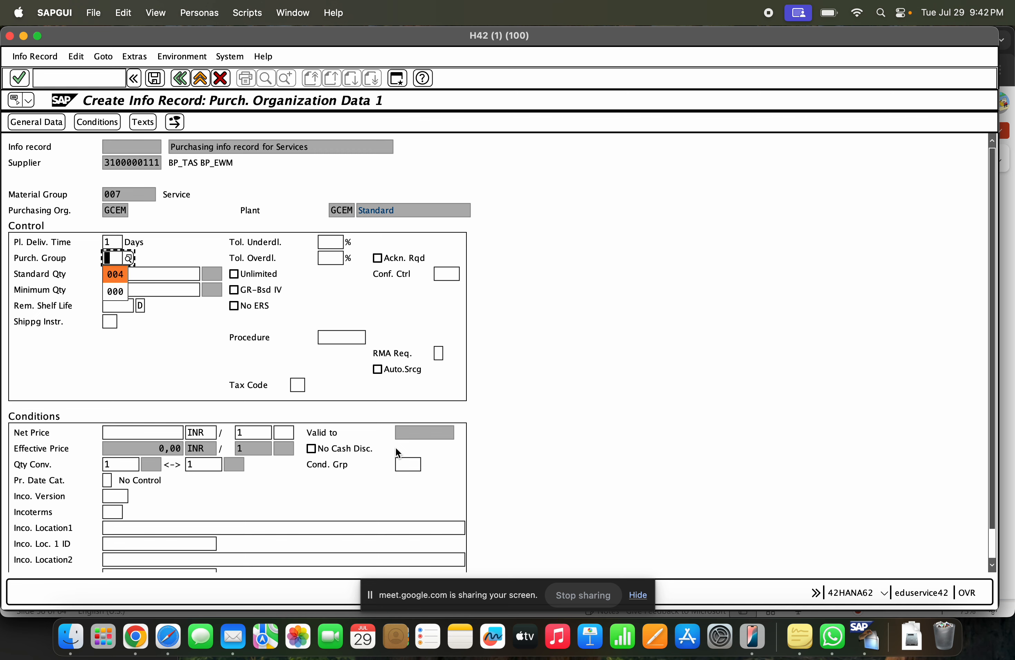
{"action": "key", "text": "Return"}
{"action": "key", "text": "Return"}
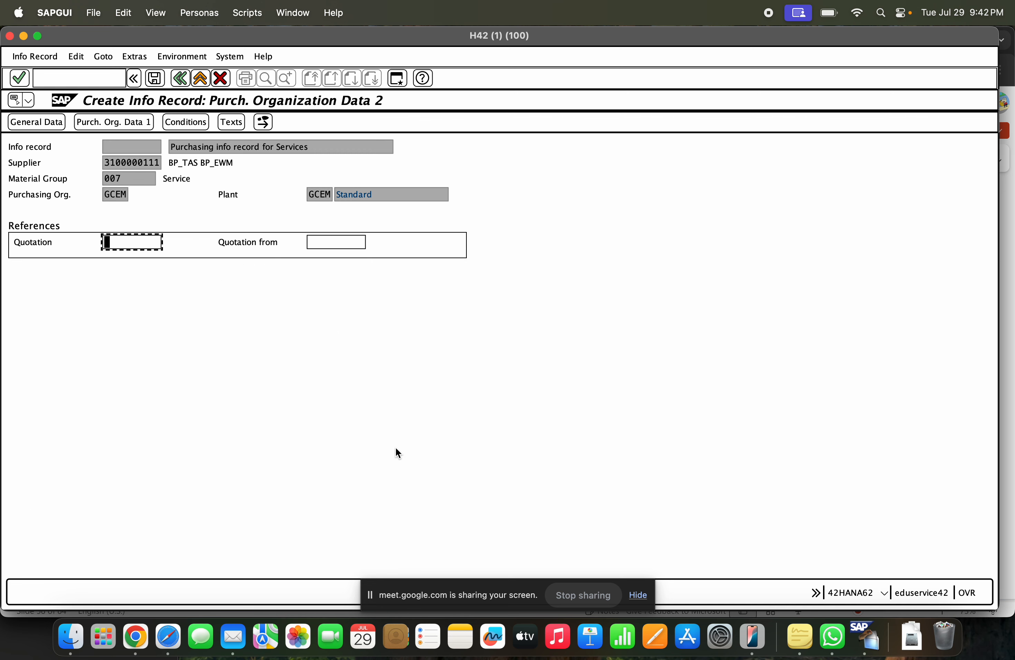
Step: Set the net price to 100 INR and return to the first purchasing organization data screen
{"action": "key", "text": "Return"}
{"action": "left_click", "coordinate": [114, 122]}
{"action": "left_click", "coordinate": [154, 432]}
{"action": "type", "text": "100"}
{"action": "key", "text": "Return"}
{"action": "left_click", "coordinate": [61, 123]}
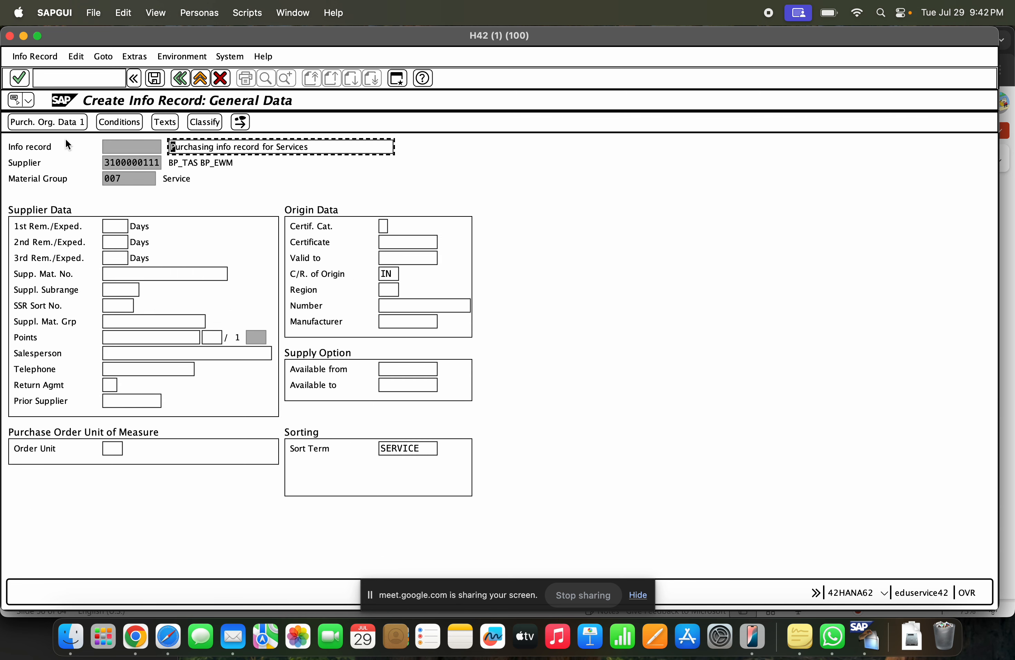
{"action": "left_click", "coordinate": [56, 122]}
{"action": "left_click", "coordinate": [284, 432]}
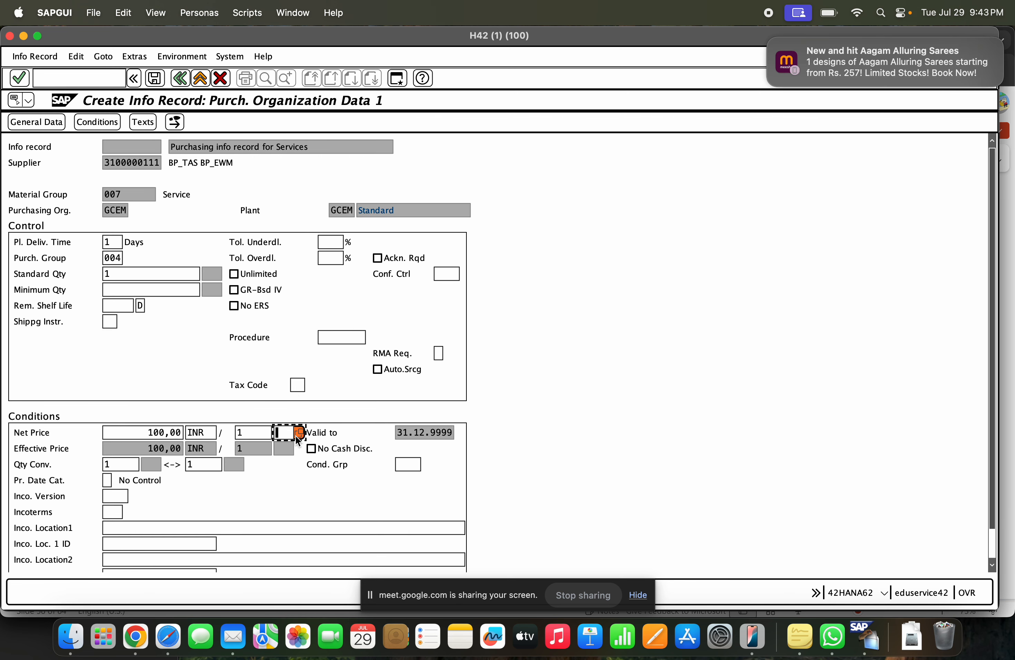
{"action": "left_click", "coordinate": [296, 436]}
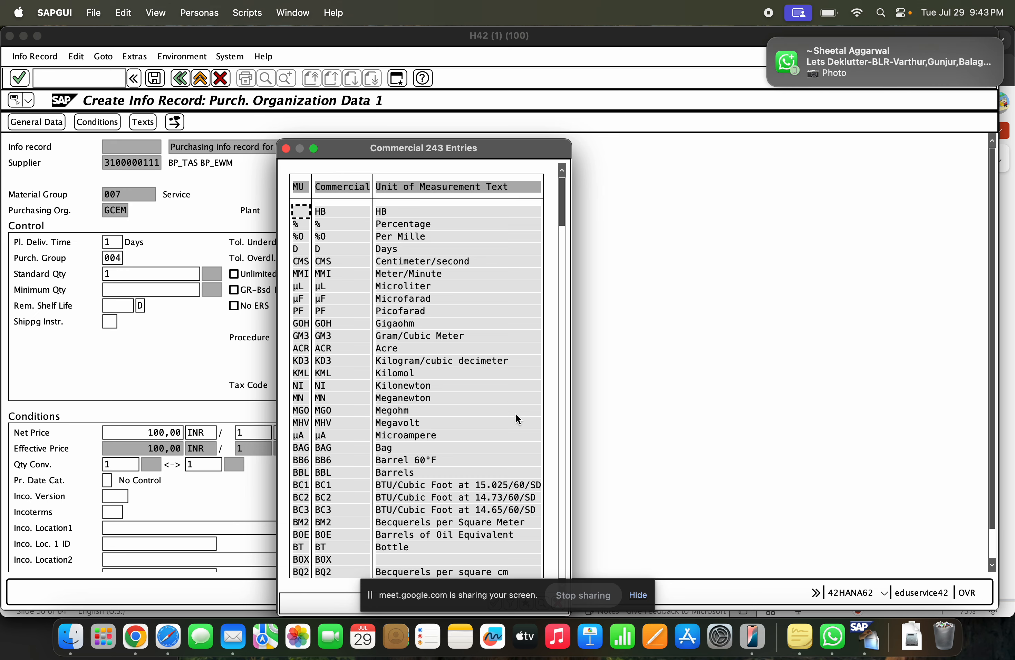
{"action": "left_click_drag", "start_coordinate": [435, 153], "coordinate": [243, 66]}
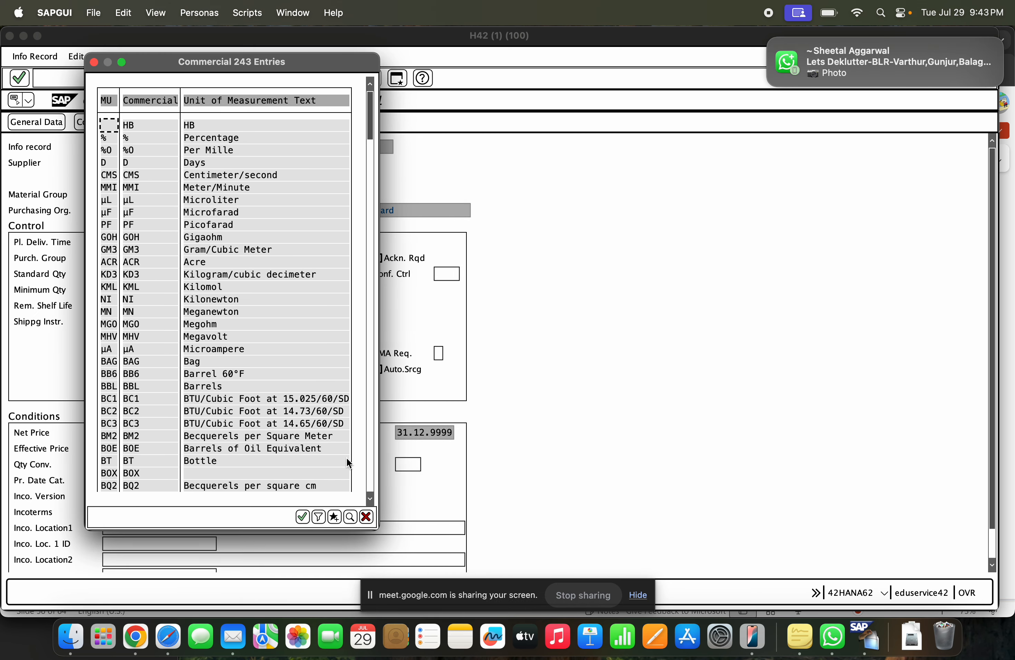
{"action": "left_click", "coordinate": [364, 522]}
Step: Set the net price's unit of measure to AU and accept the conversion factor
{"action": "type", "text": "AU"}
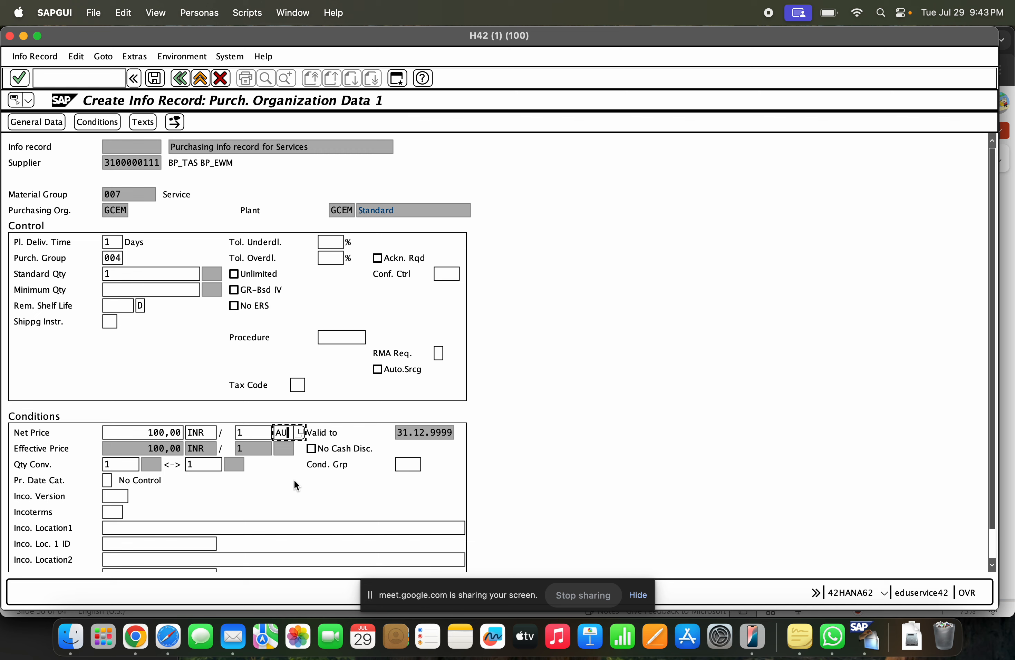
{"action": "key", "text": "Return"}
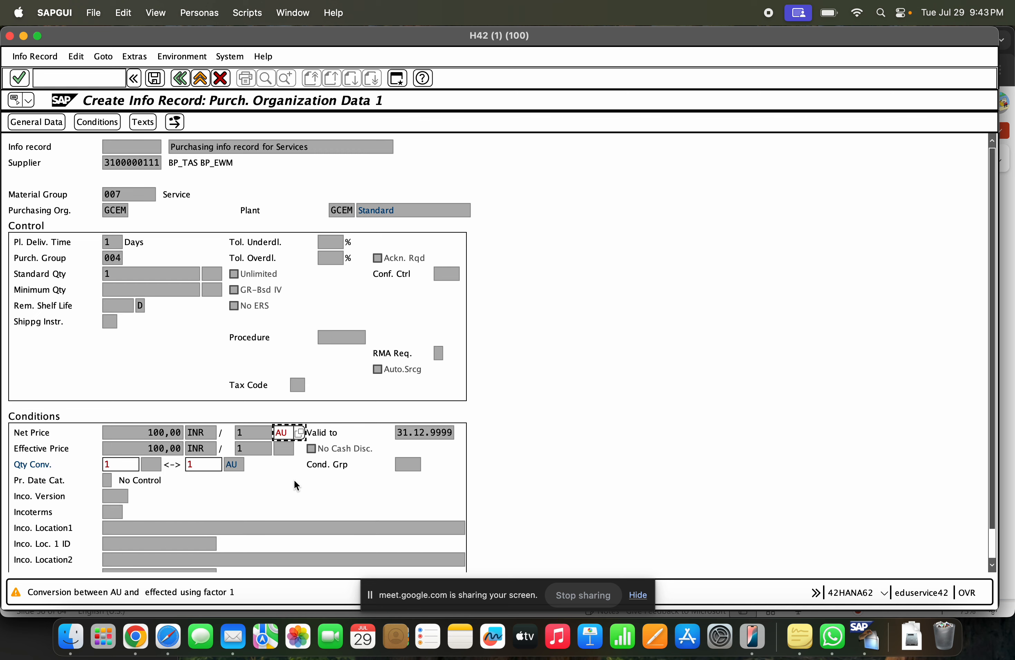
{"action": "key", "text": "Return"}
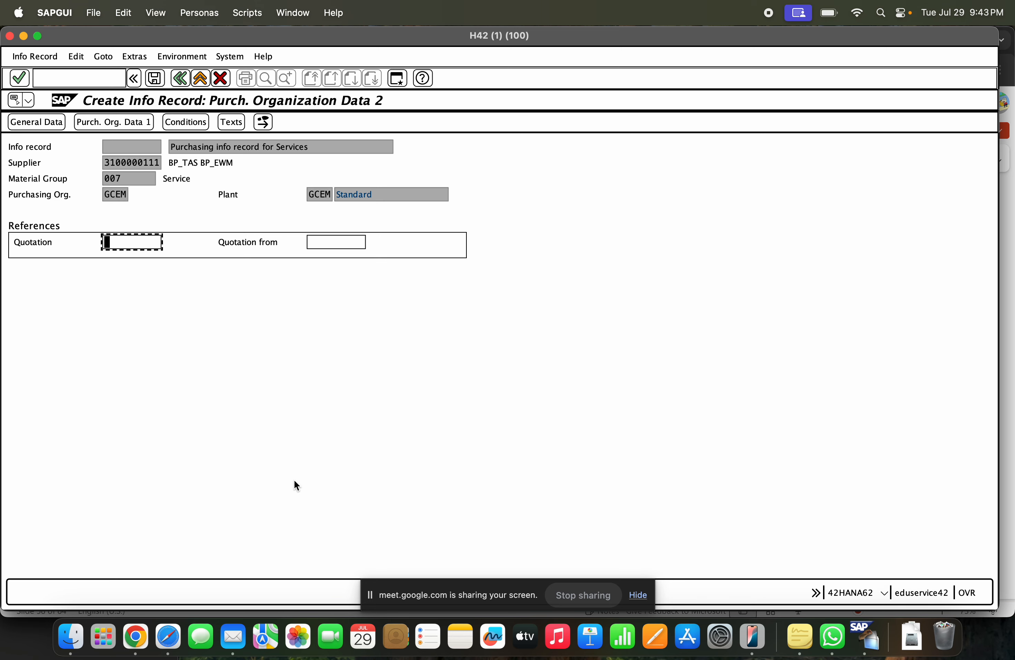
Step: Recheck the net price in the purchasing organization data and open the info record's price conditions
{"action": "left_click", "coordinate": [114, 122]}
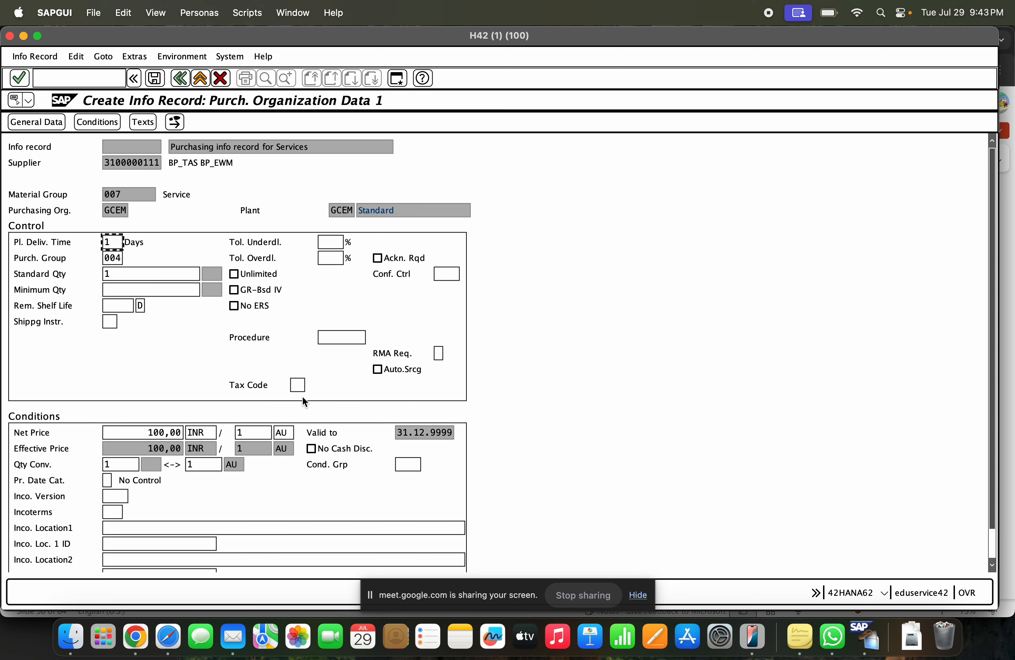
{"action": "double_click", "coordinate": [147, 433]}
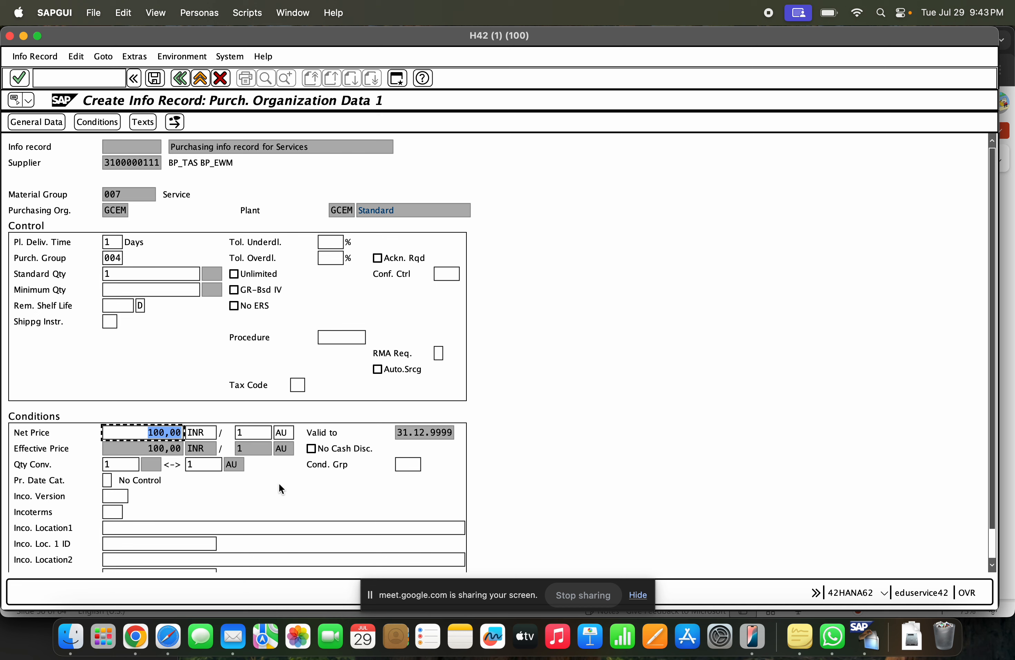
{"action": "key", "text": "Return"}
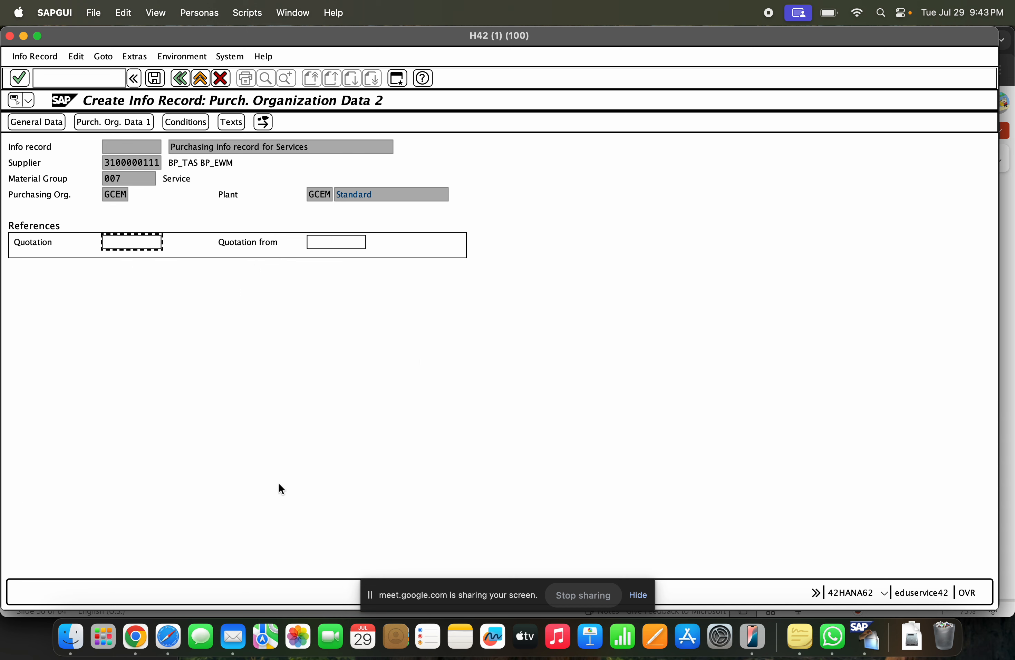
{"action": "key", "text": "Return"}
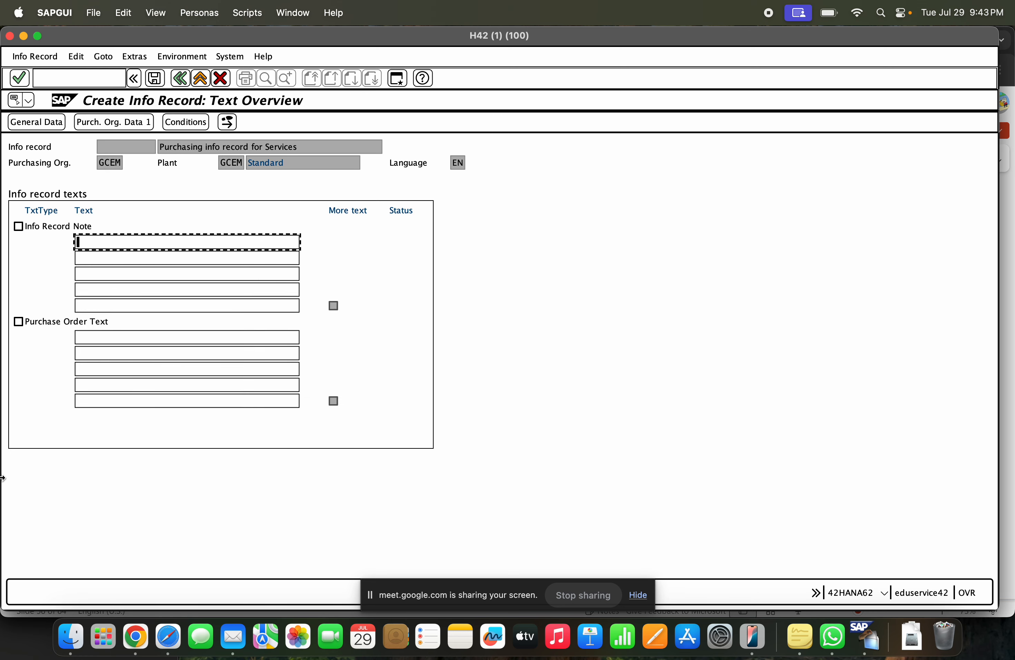
{"action": "left_click", "coordinate": [206, 124]}
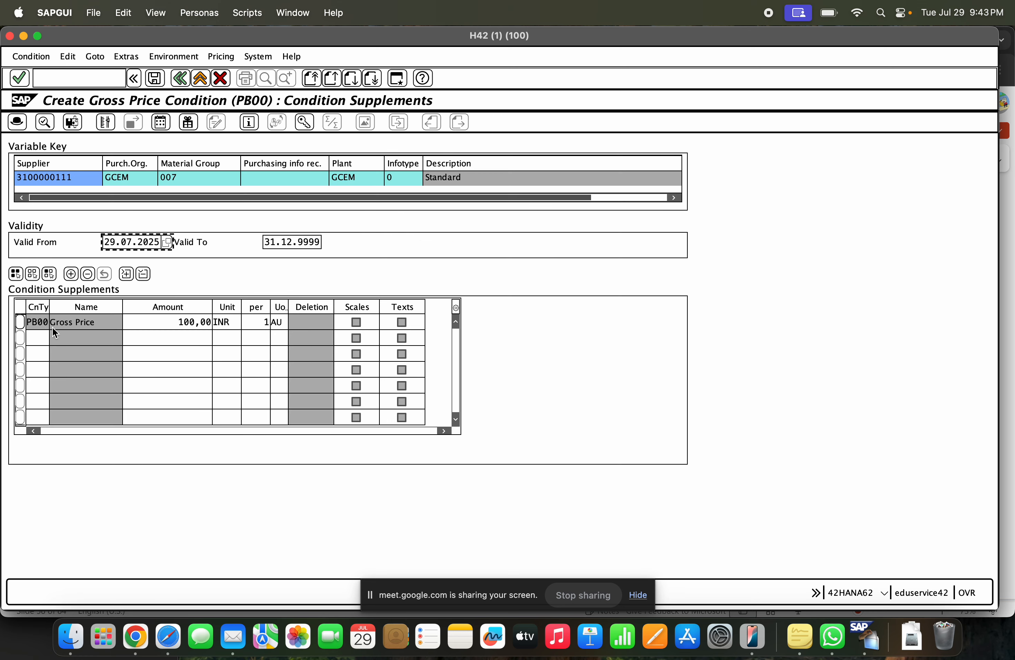
Step: Add condition type RA00 (Discount % on Net) below the gross price in the condition supplements
{"action": "left_click", "coordinate": [78, 322]}
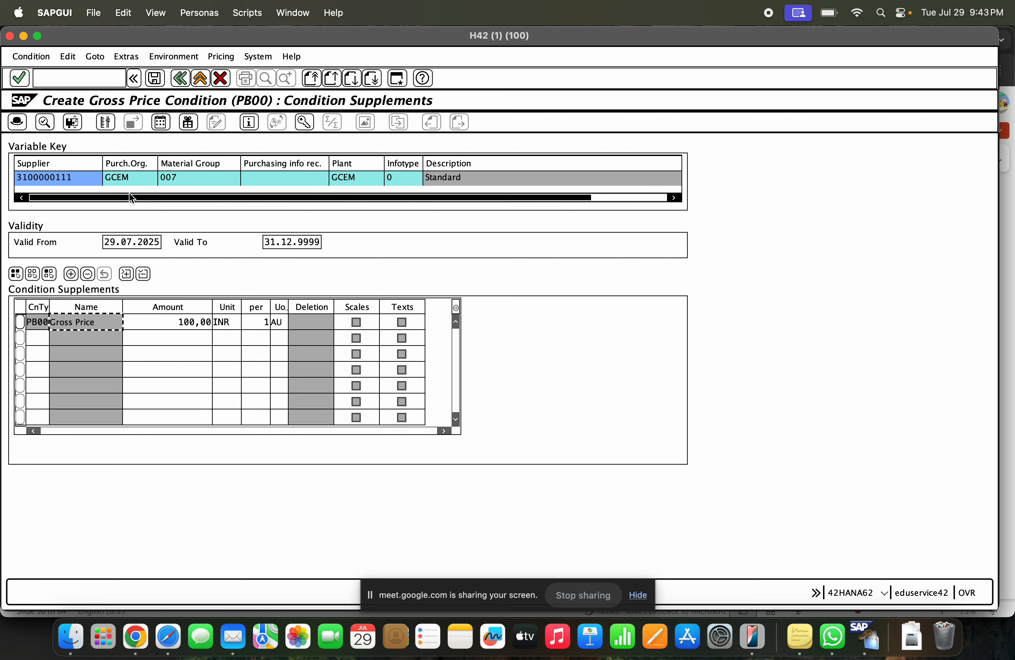
{"action": "left_click", "coordinate": [43, 338]}
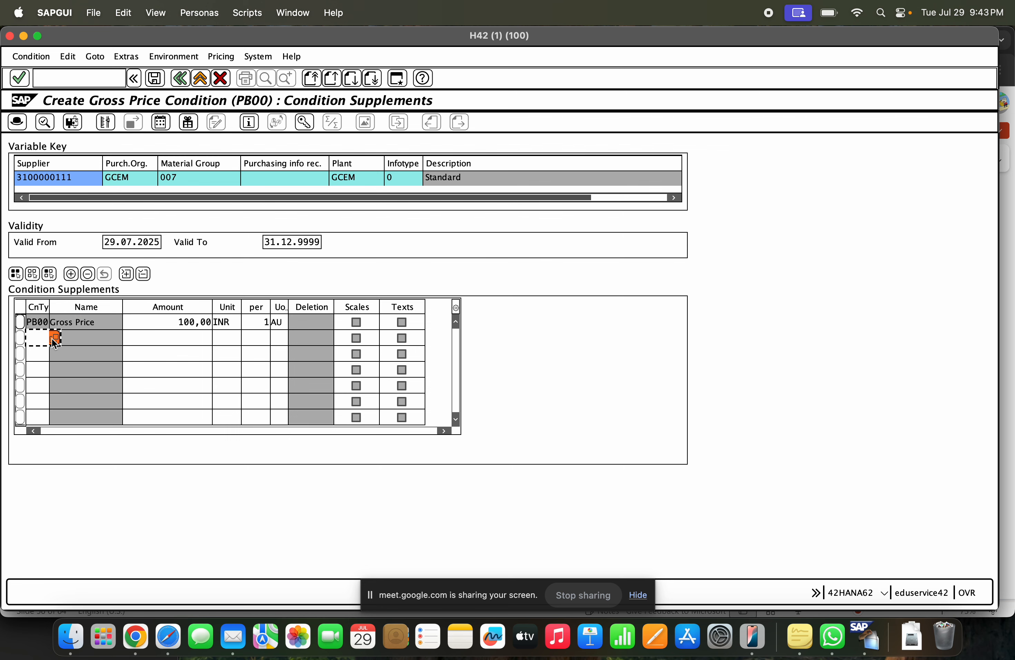
{"action": "left_click", "coordinate": [55, 340]}
{"action": "left_click_drag", "start_coordinate": [106, 196], "coordinate": [603, 192]}
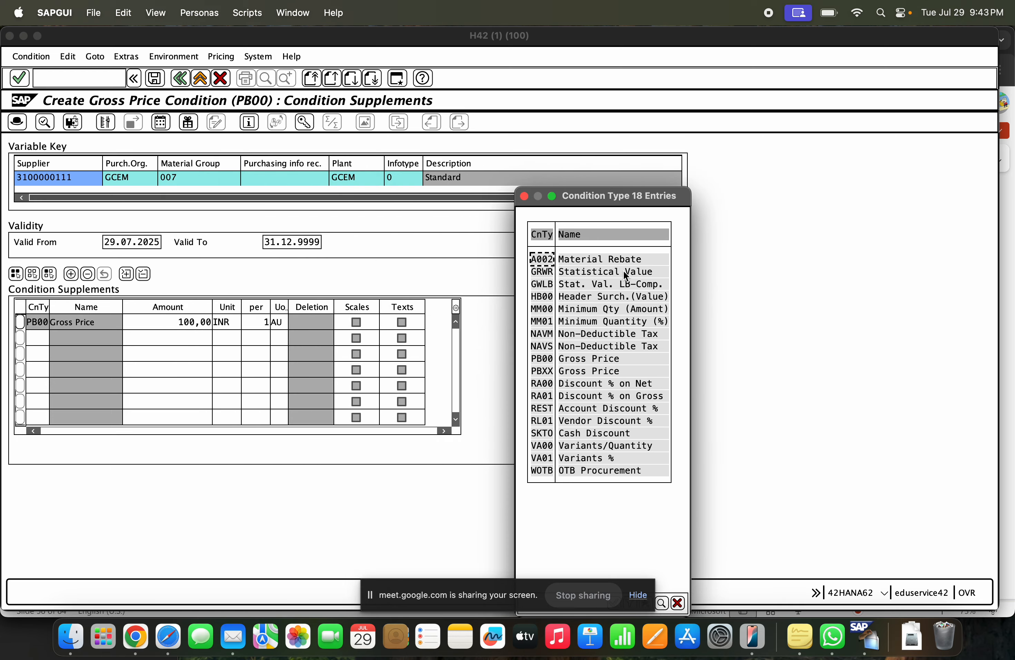
{"action": "left_click", "coordinate": [607, 383]}
{"action": "left_click", "coordinate": [607, 344]}
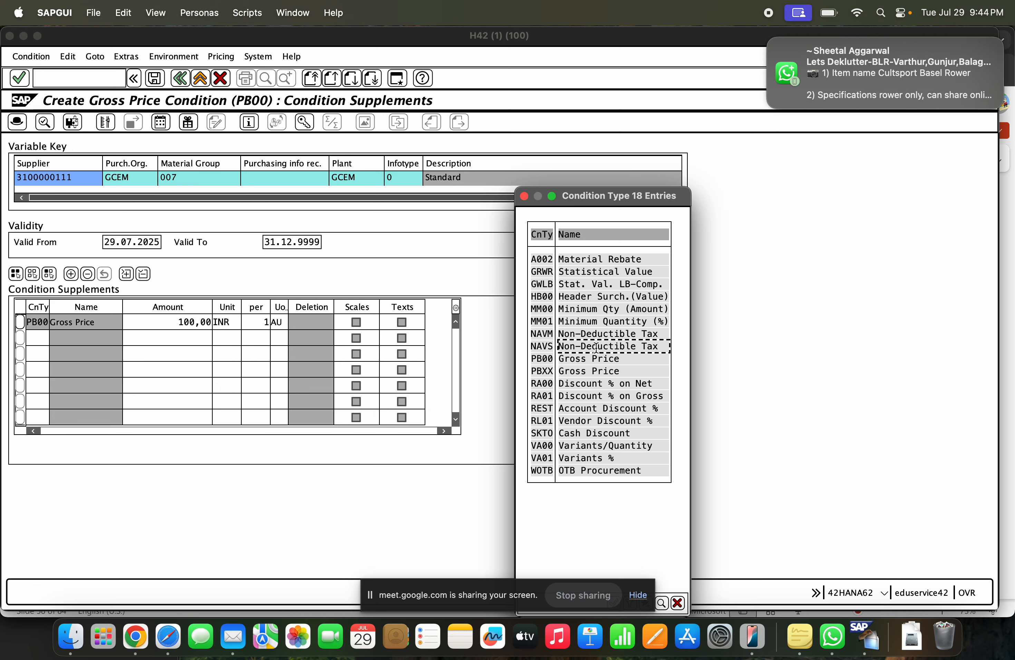
{"action": "left_click", "coordinate": [604, 385]}
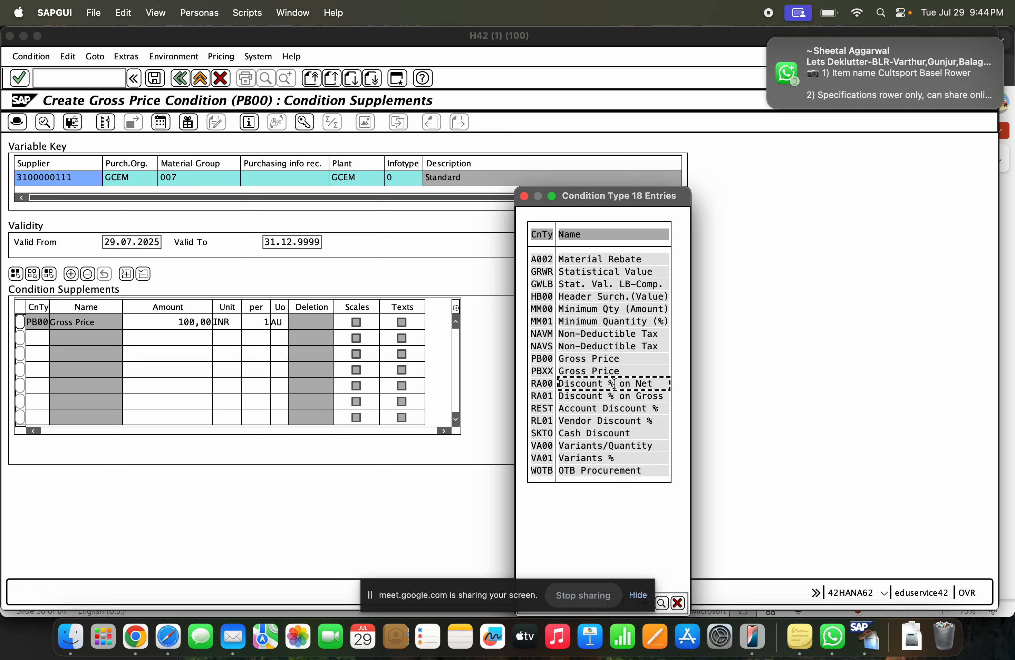
{"action": "double_click", "coordinate": [617, 385]}
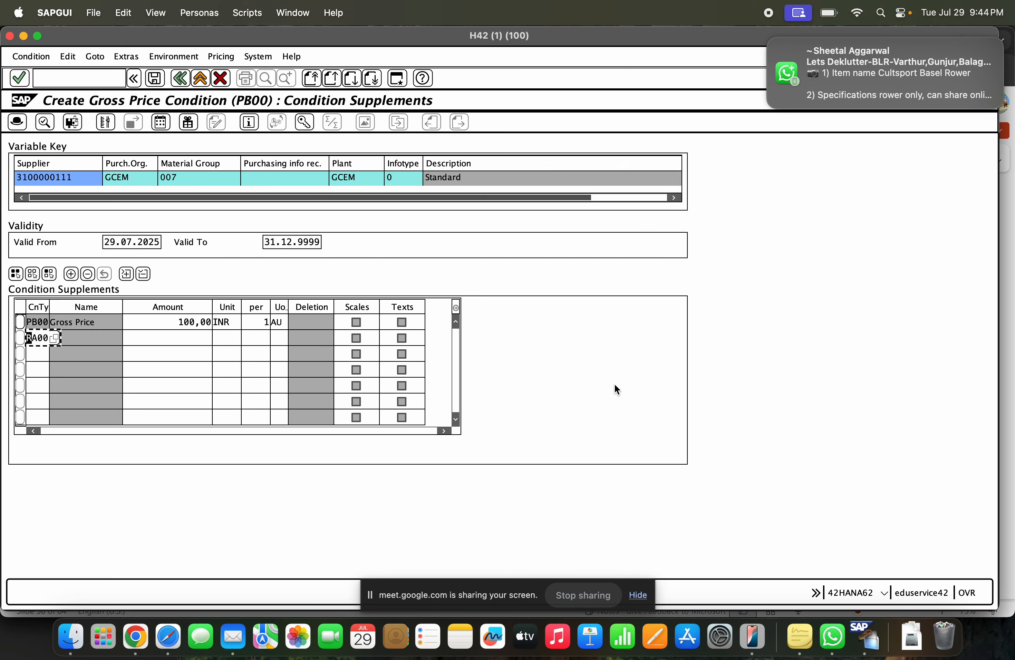
Step: Set the RA00 discount to 10 % and check its amount against the gross price
{"action": "left_click", "coordinate": [199, 335]}
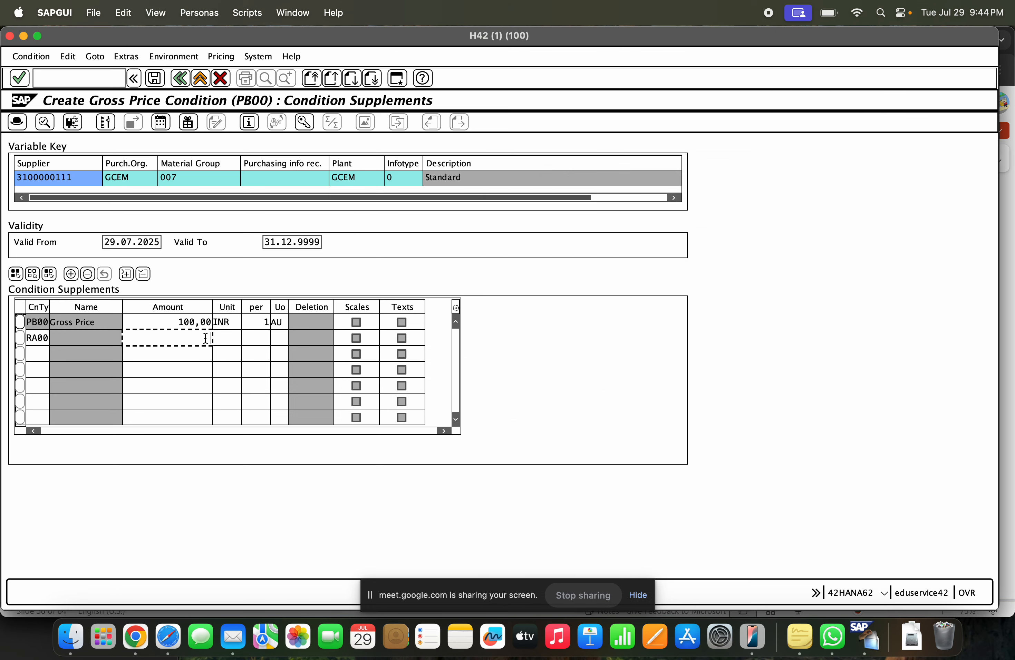
{"action": "key", "text": "Return"}
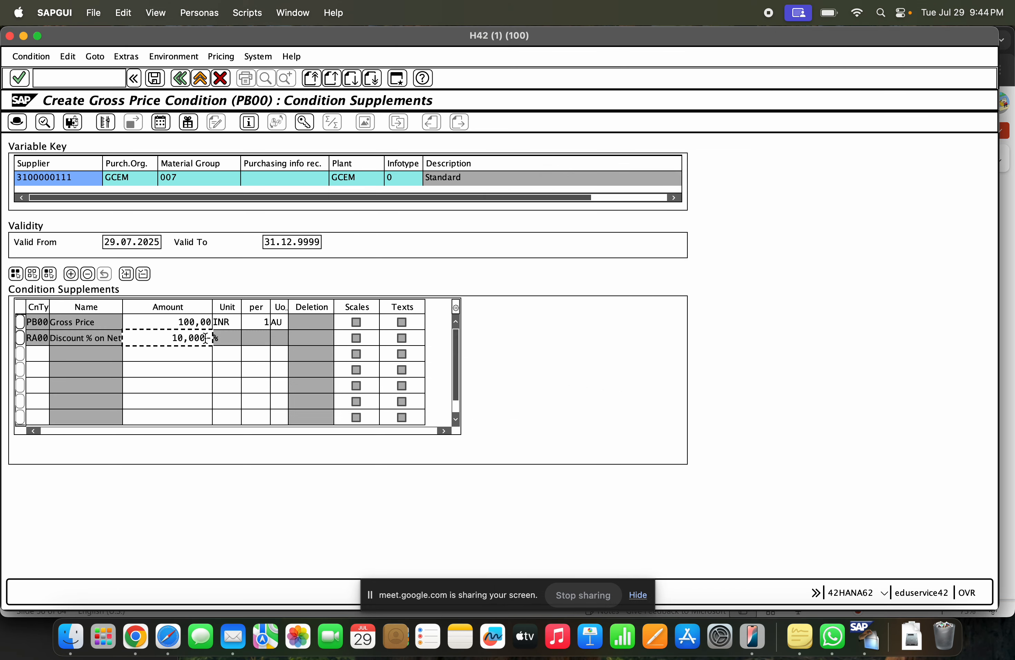
{"action": "left_click", "coordinate": [160, 320]}
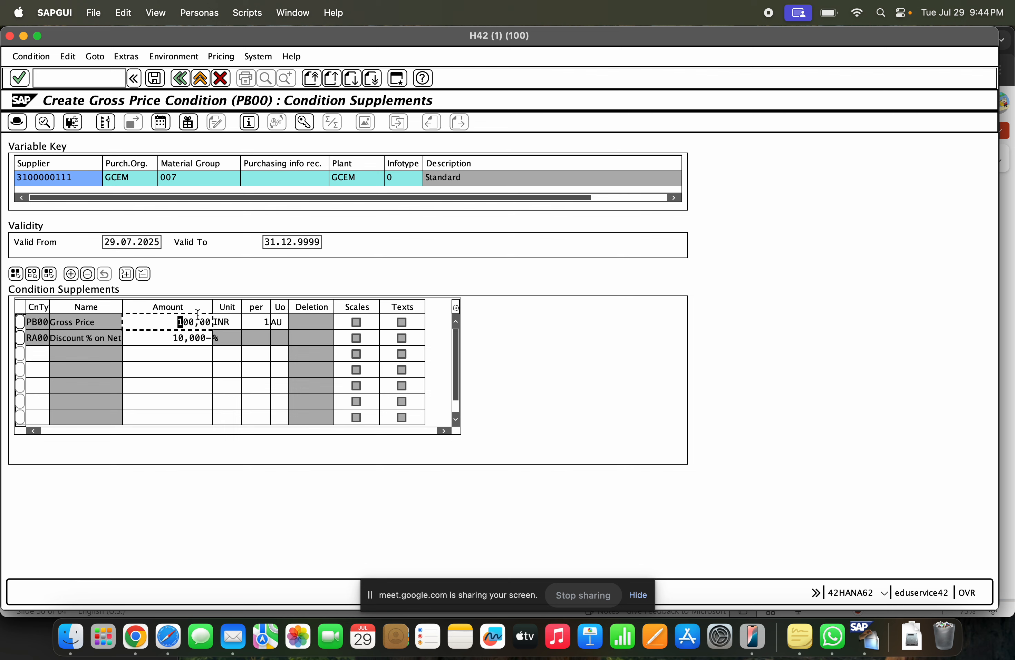
{"action": "left_click", "coordinate": [160, 337]}
{"action": "key", "text": "shift+Right"}
{"action": "key", "text": "shift+Right"}
{"action": "key", "text": "shift+Right"}
{"action": "key", "text": "shift+Right"}
{"action": "key", "text": "shift+Right"}
{"action": "key", "text": "shift+Right"}
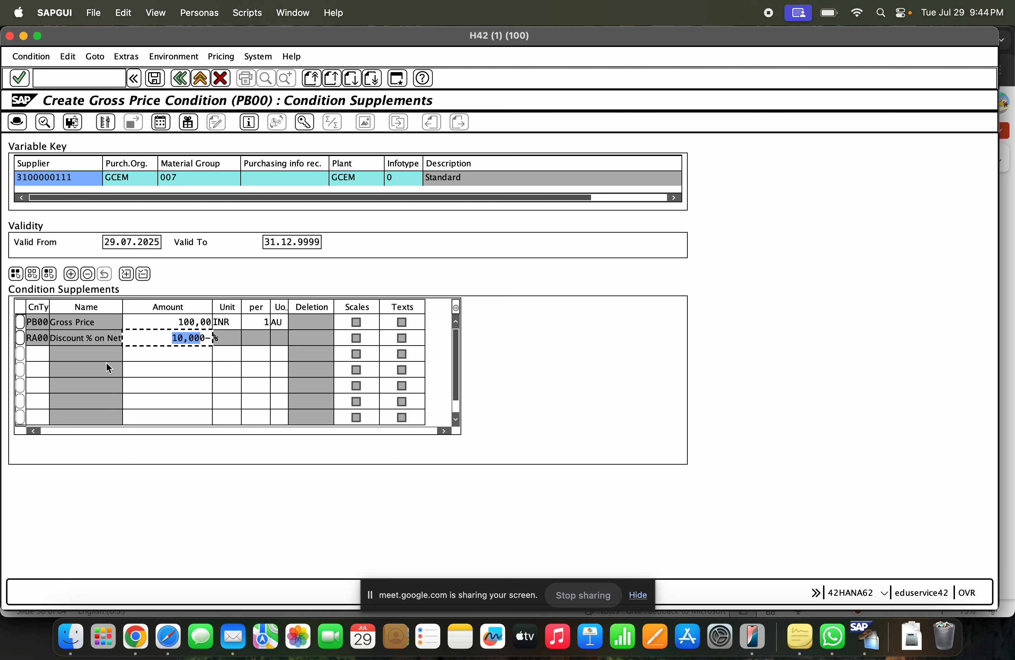
Step: Review the condition types, amounts and unit of measure in the gross price and discount rows
{"action": "left_click", "coordinate": [36, 348]}
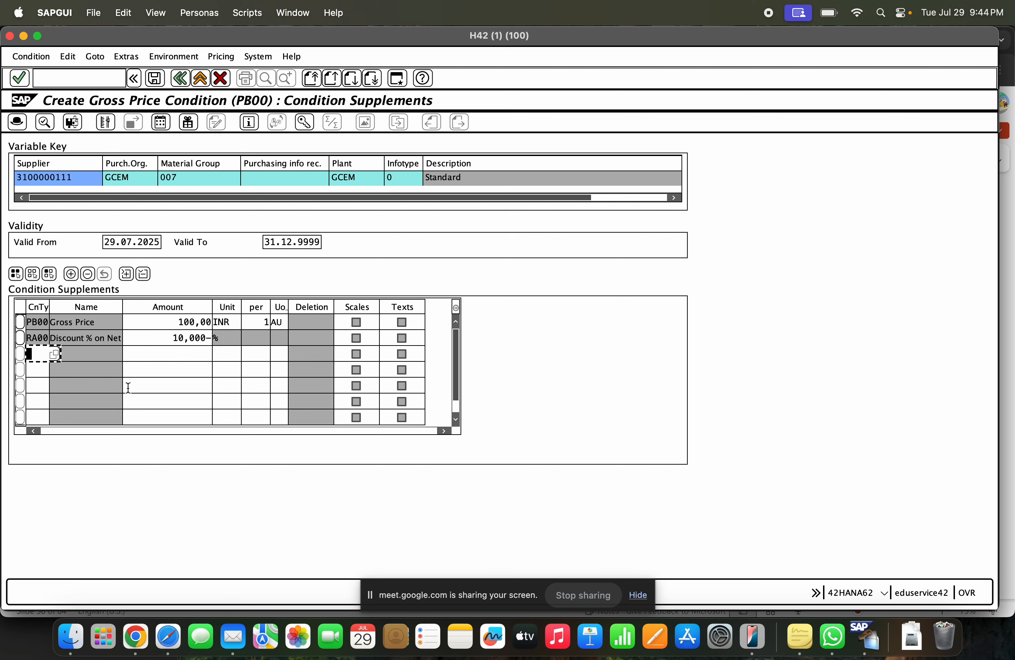
{"action": "left_click", "coordinate": [97, 387]}
{"action": "left_click", "coordinate": [43, 352]}
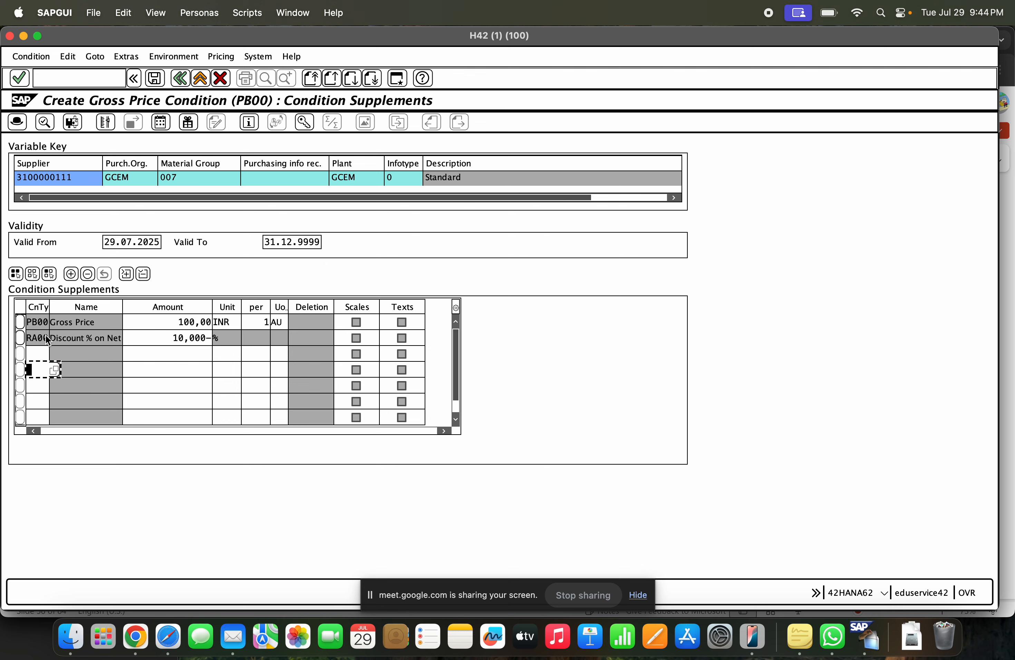
{"action": "left_click", "coordinate": [34, 337]}
{"action": "left_click", "coordinate": [36, 352]}
{"action": "left_click_drag", "start_coordinate": [171, 338], "coordinate": [218, 339]}
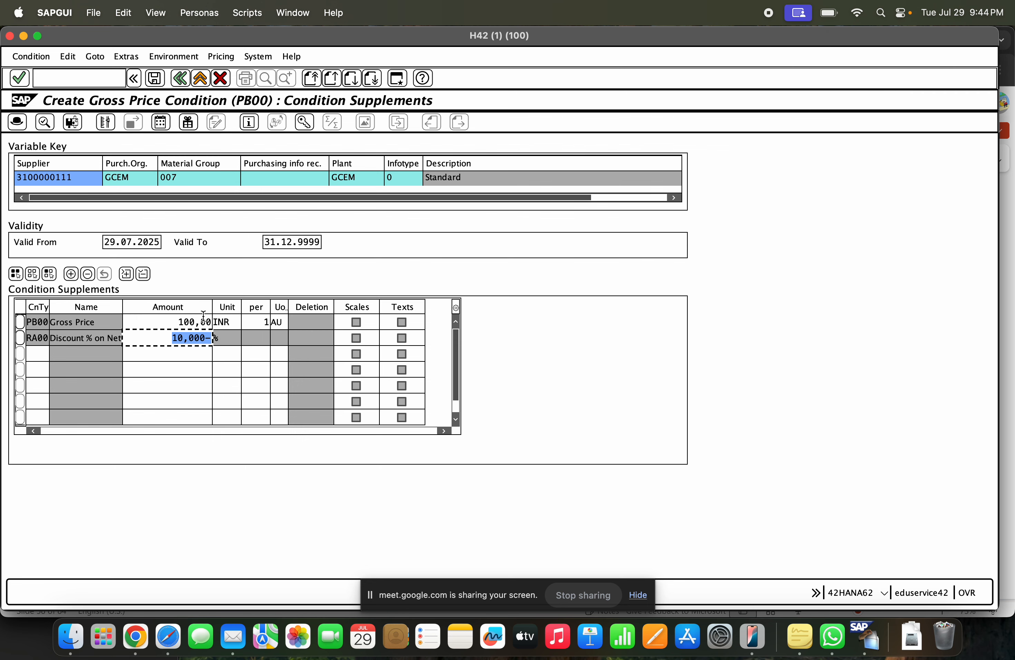
{"action": "left_click", "coordinate": [195, 322]}
{"action": "left_click_drag", "start_coordinate": [173, 340], "coordinate": [217, 342]}
{"action": "left_click", "coordinate": [277, 325]}
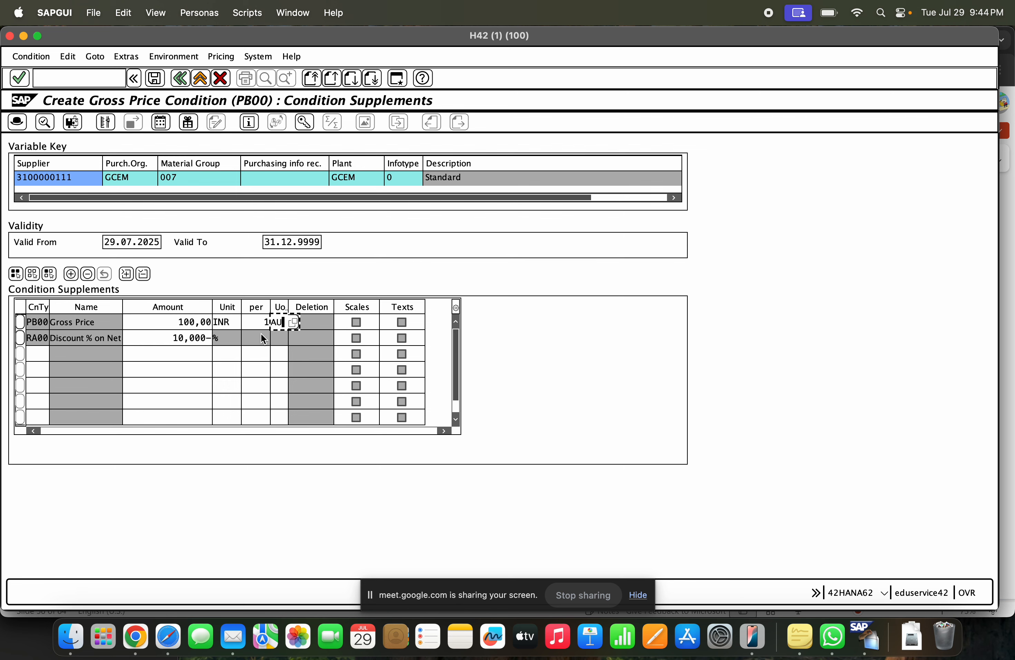
Step: Return to the first purchasing organization data screen and check the discounted net price
{"action": "left_click", "coordinate": [180, 78]}
{"action": "left_click", "coordinate": [128, 122]}
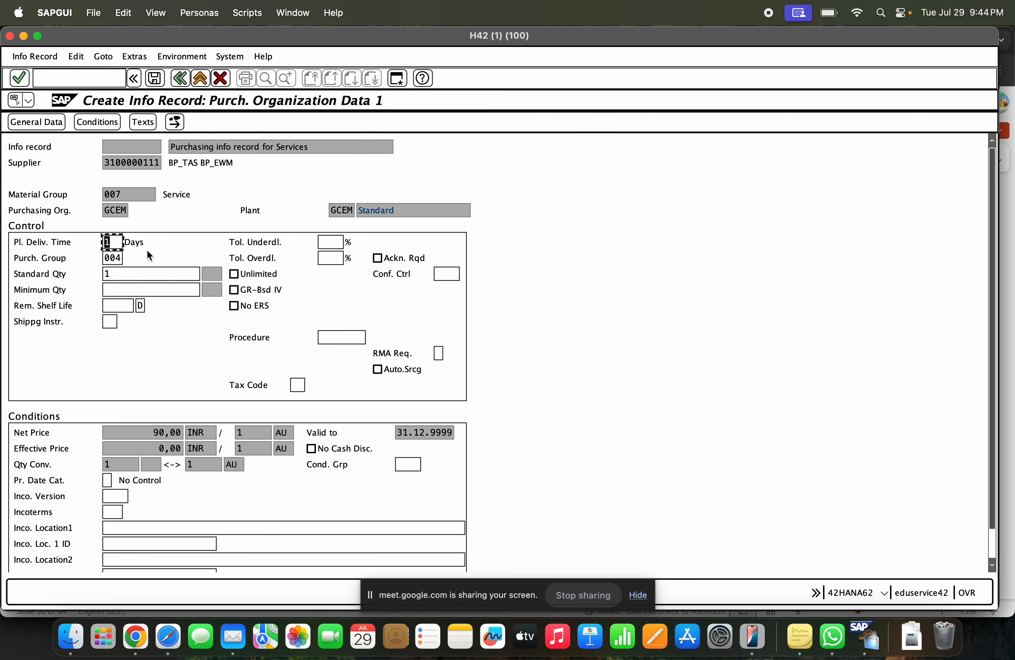
{"action": "left_click_drag", "start_coordinate": [137, 433], "coordinate": [194, 434]}
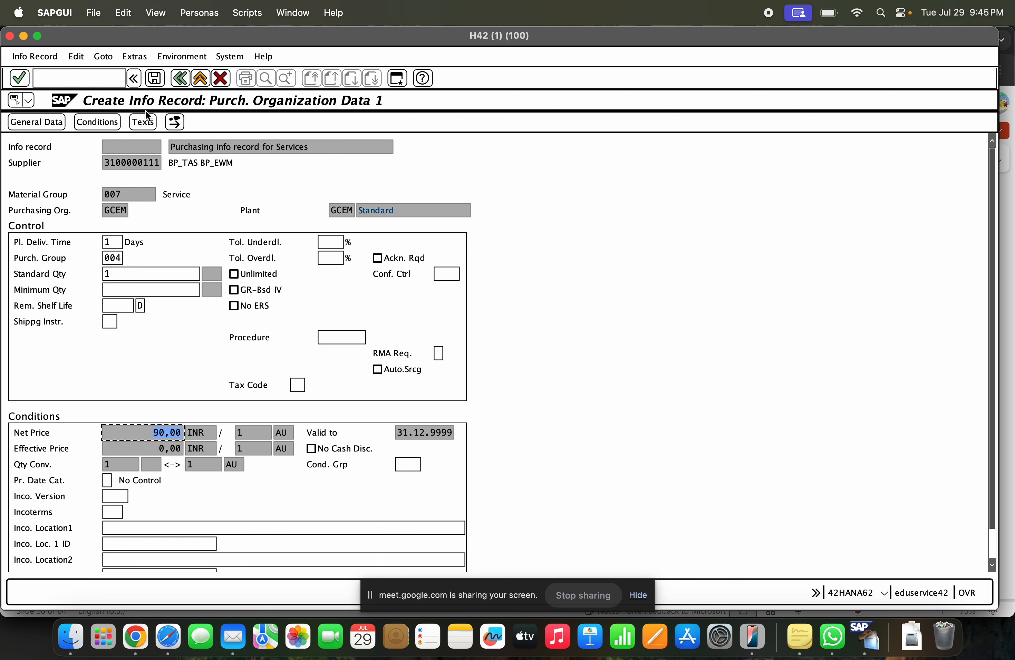
Step: Open the info record's text overview and save the purchasing info record without entering any texts
{"action": "left_click", "coordinate": [146, 123]}
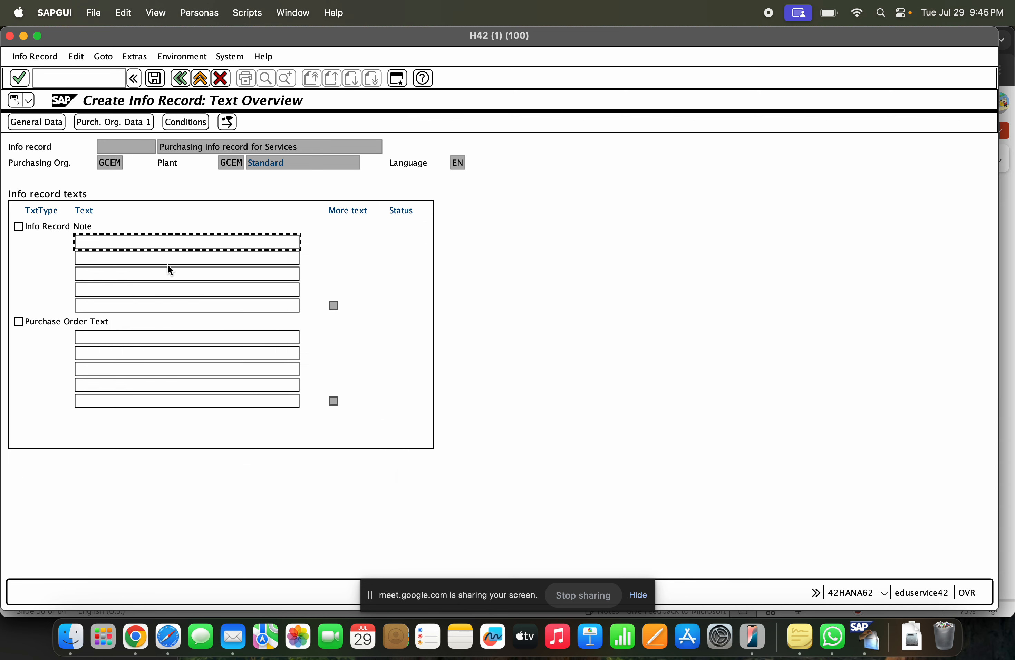
{"action": "left_click", "coordinate": [156, 79]}
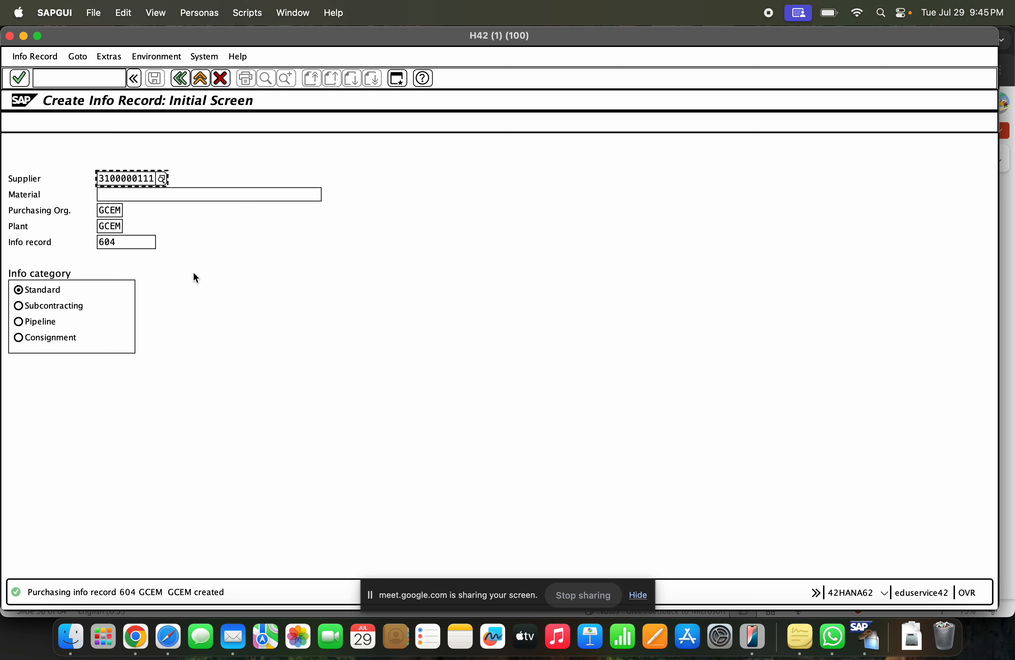
Step: Display the saved info record's general data, check the origin data, and return to the SAP Easy Access menu
{"action": "left_click", "coordinate": [55, 57]}
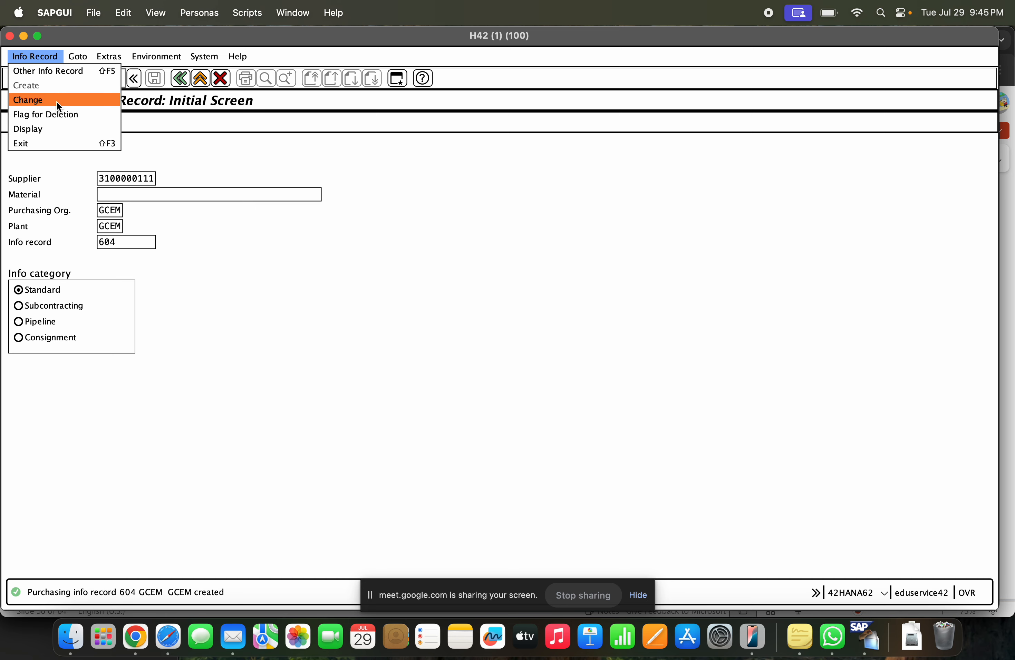
{"action": "left_click", "coordinate": [60, 128]}
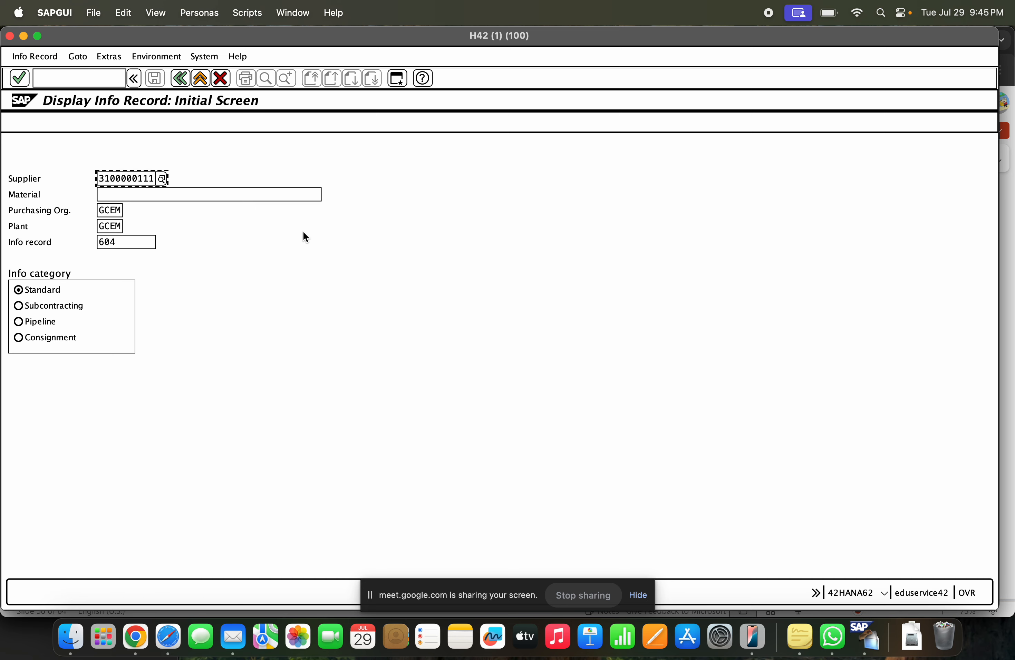
{"action": "key", "text": "Return"}
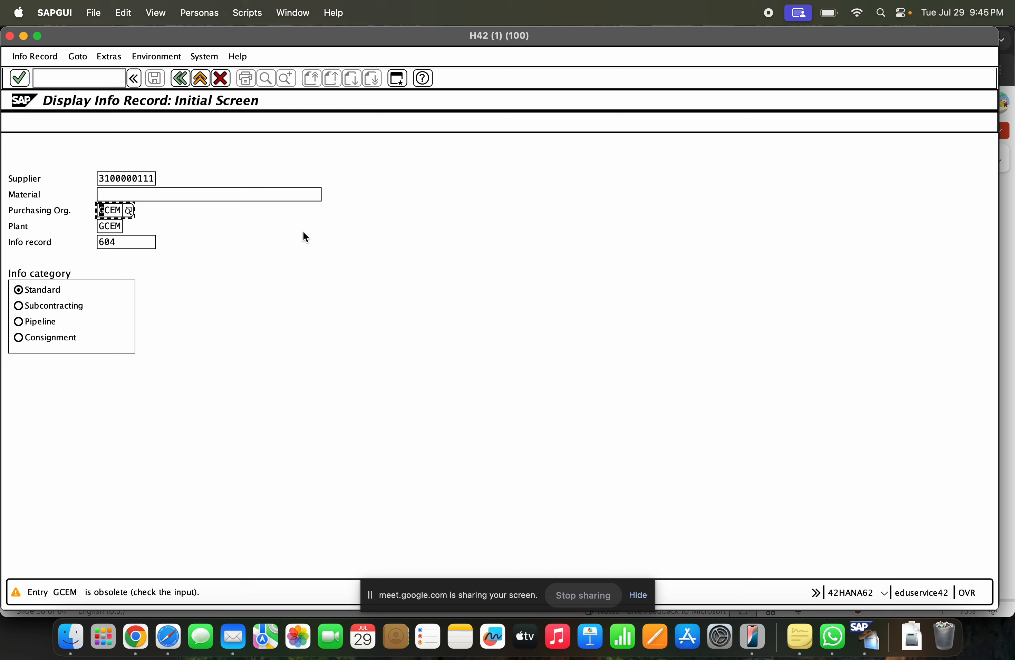
{"action": "key", "text": "Return"}
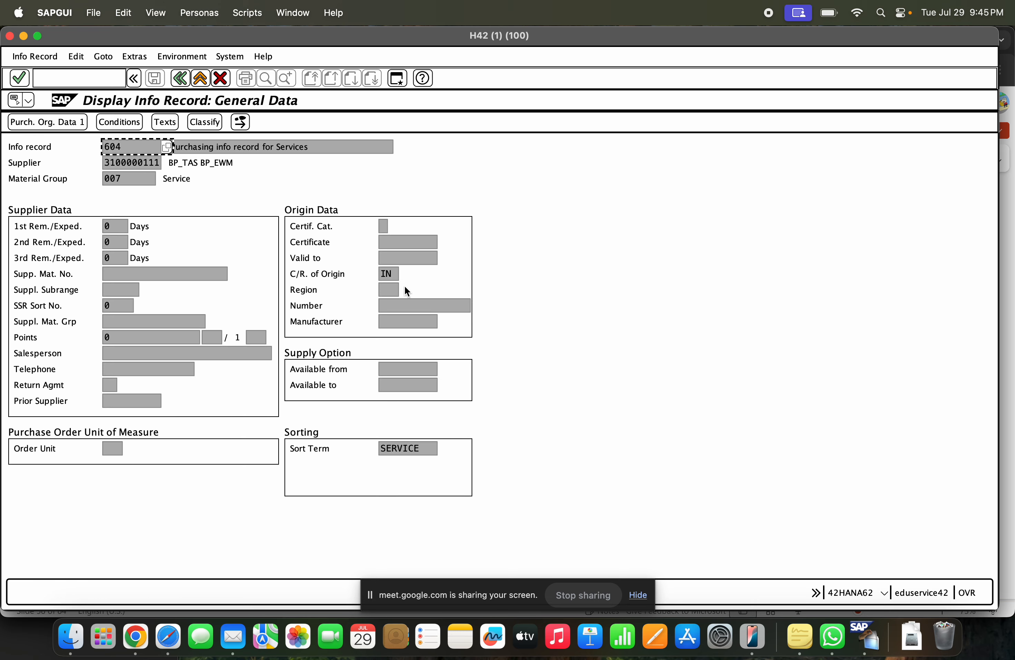
{"action": "left_click", "coordinate": [406, 257]}
{"action": "left_click", "coordinate": [403, 240]}
{"action": "left_click", "coordinate": [200, 79]}
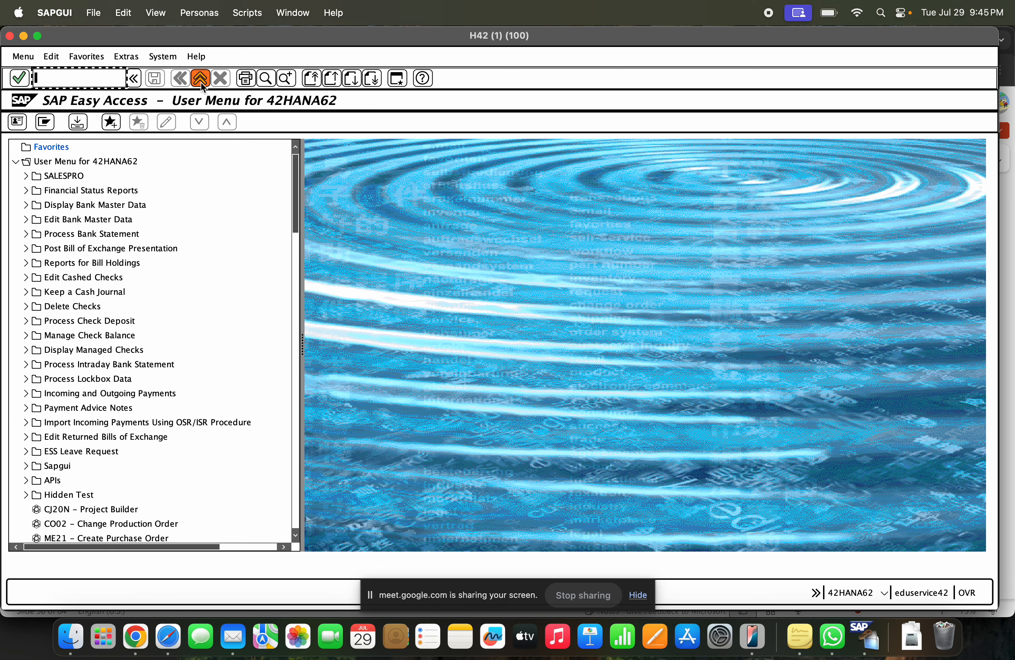
Step: Switch to the SAP MM1 presentation in Chrome and review the master data bullets on slide 58
{"action": "left_click", "coordinate": [141, 638]}
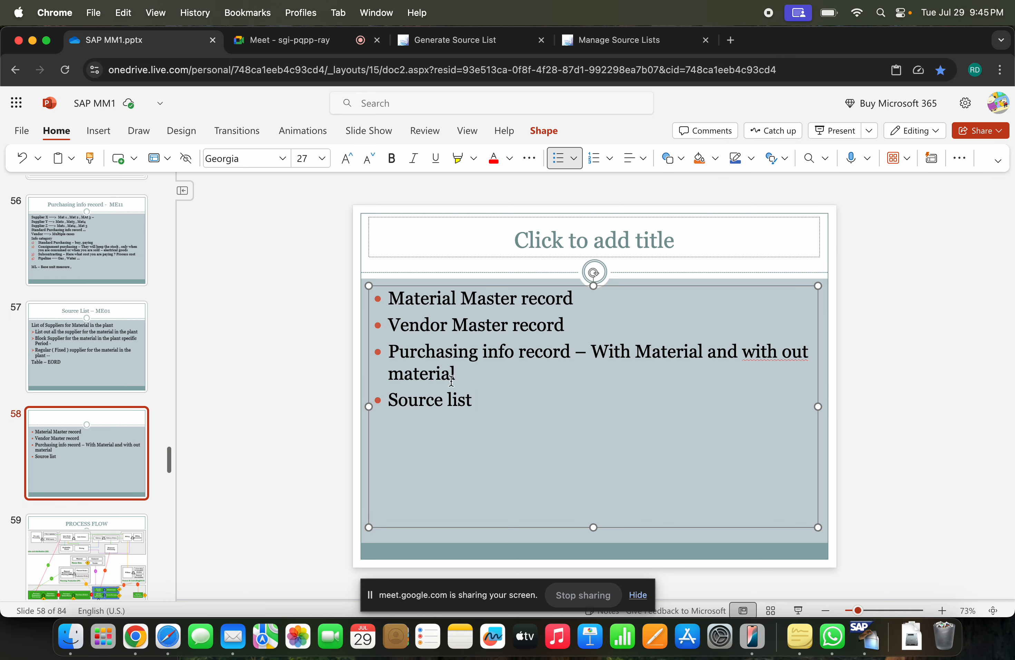
{"action": "left_click", "coordinate": [591, 352]}
{"action": "left_click", "coordinate": [513, 328]}
{"action": "left_click", "coordinate": [483, 399]}
{"action": "left_click", "coordinate": [478, 300]}
Step: Switch back to SAP, start transaction MM01 and select the material type SERV (Service Product)
{"action": "key", "text": "super+Tab"}
{"action": "type", "text": "mm01"}
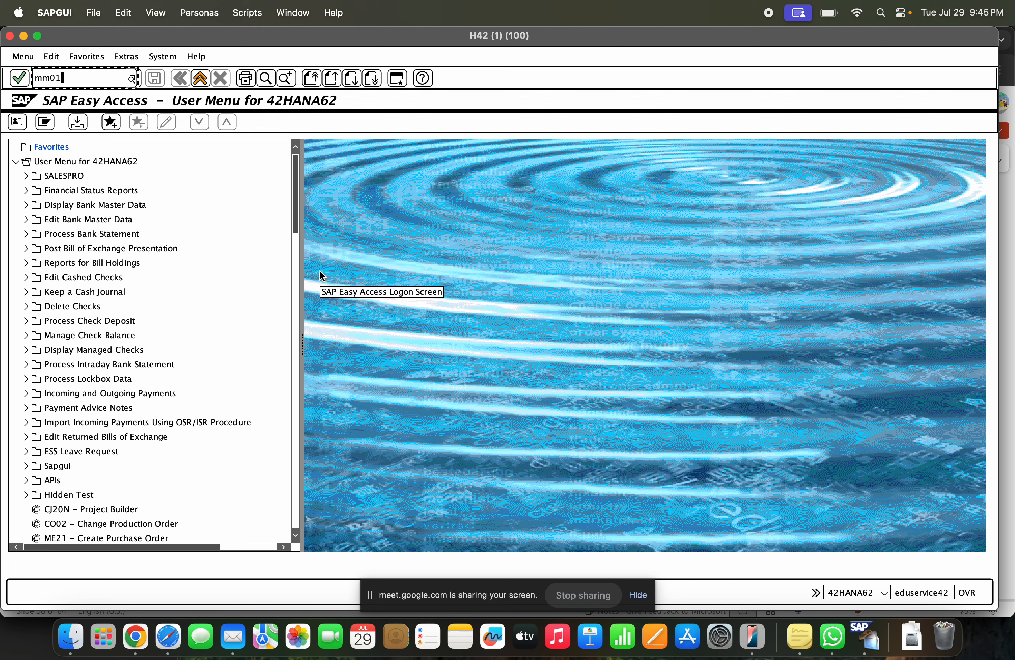
{"action": "key", "text": "Return"}
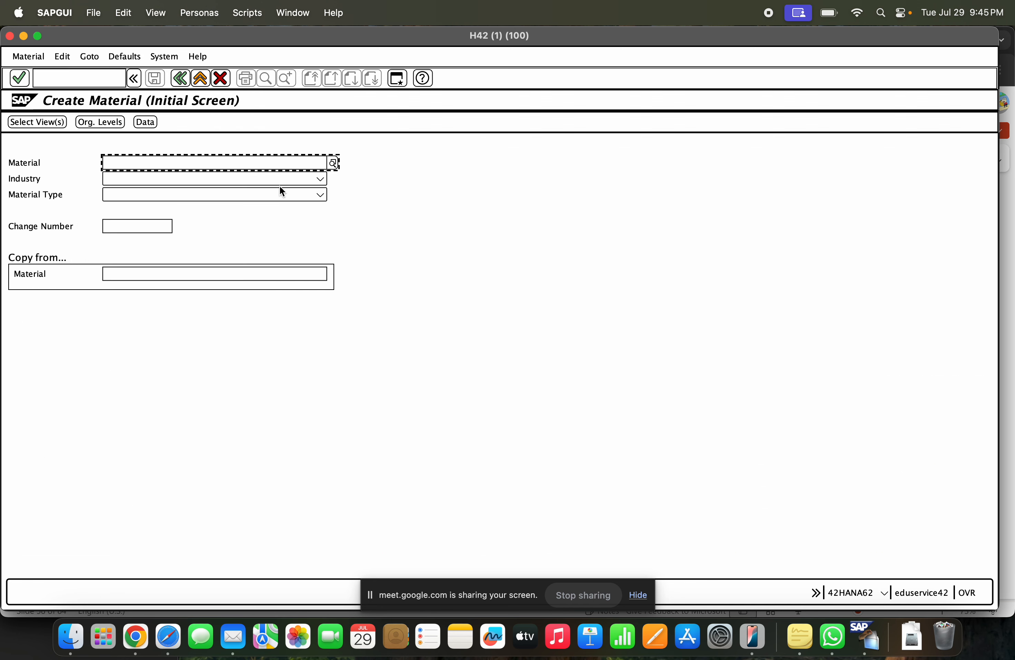
{"action": "left_click", "coordinate": [279, 196]}
{"action": "key", "text": "s"}
{"action": "key", "text": "s"}
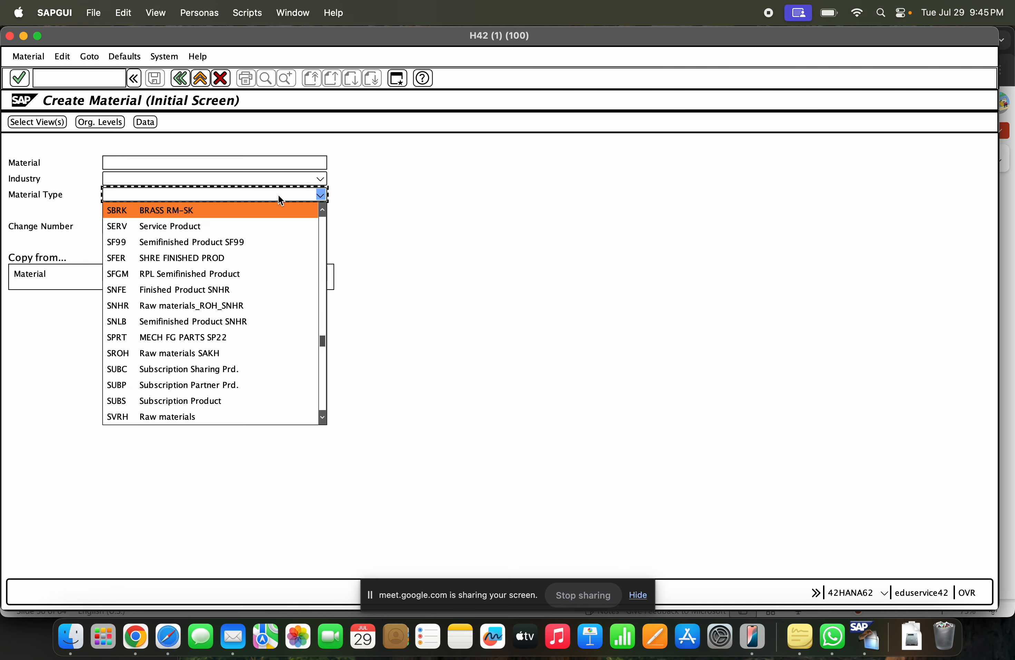
{"action": "left_click", "coordinate": [182, 230]}
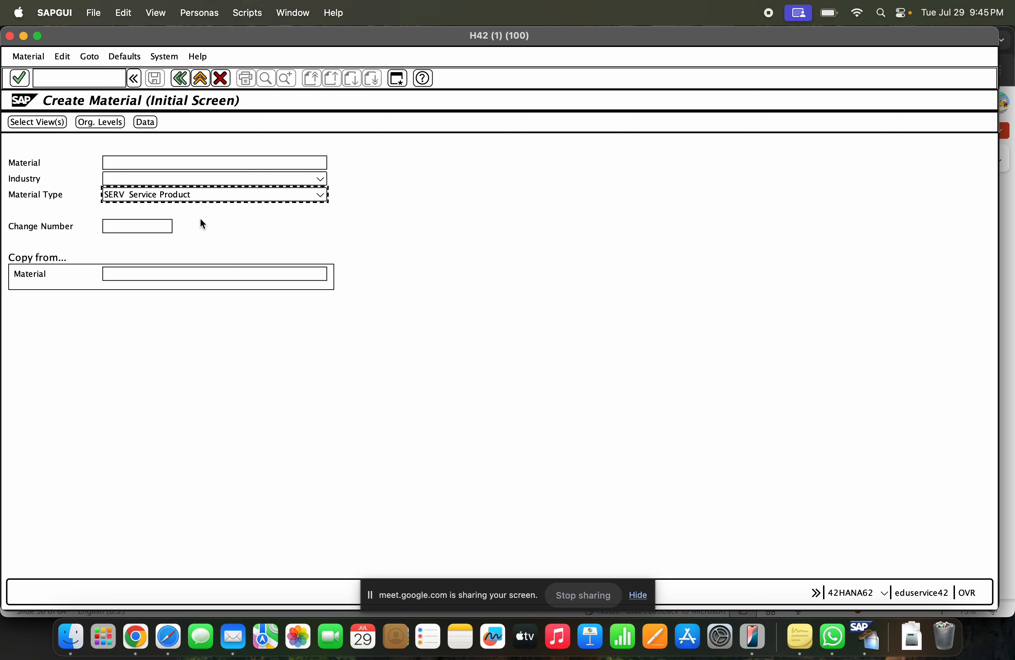
Step: Look through the material type choices again and leave material creation without creating a material
{"action": "left_click", "coordinate": [127, 198]}
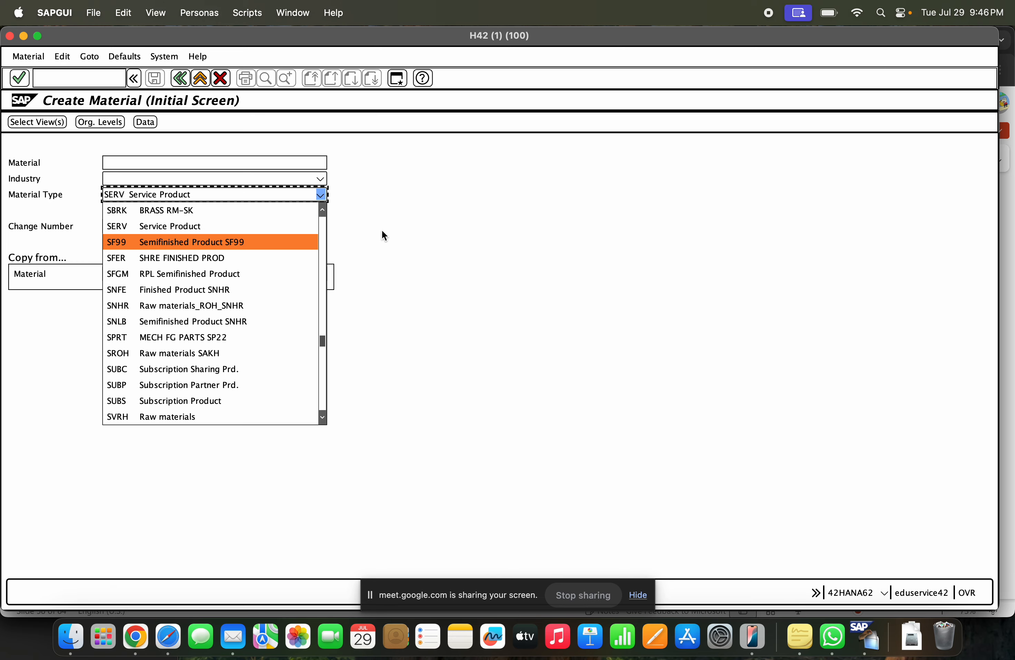
{"action": "left_click", "coordinate": [420, 219]}
{"action": "left_click", "coordinate": [185, 88]}
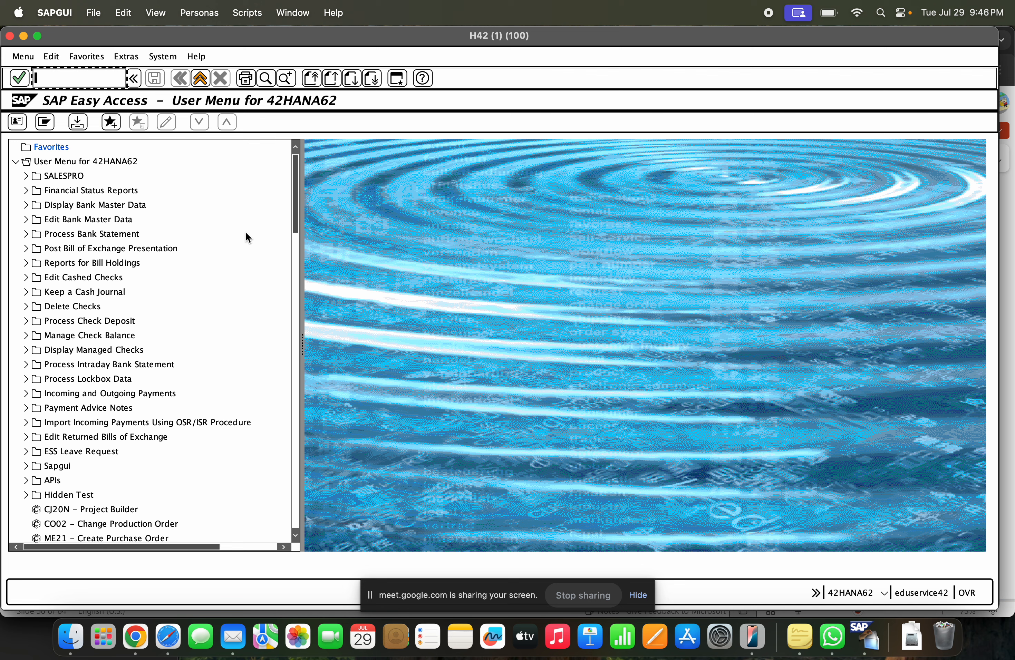
{"action": "type", "text": "m"}
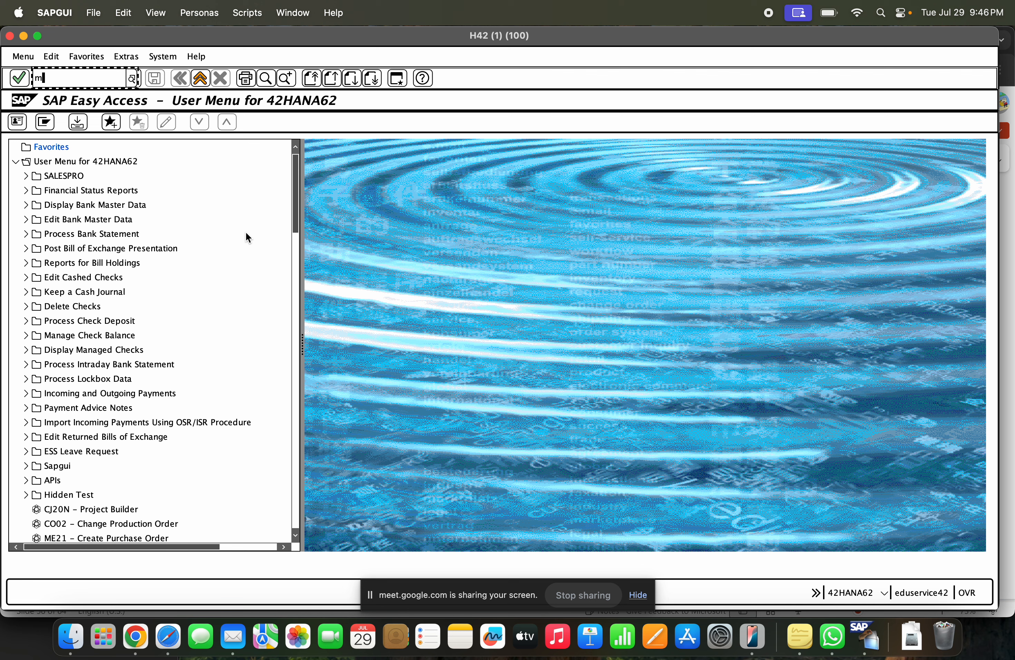
Step: Switch to the SAP MM1 presentation and add the bullet "Condition record ---" below "Source list" on slide 58
{"action": "key", "text": "super+Tab"}
{"action": "left_click", "coordinate": [490, 412]}
{"action": "key", "text": "Return"}
{"action": "type", "text": "Co"}
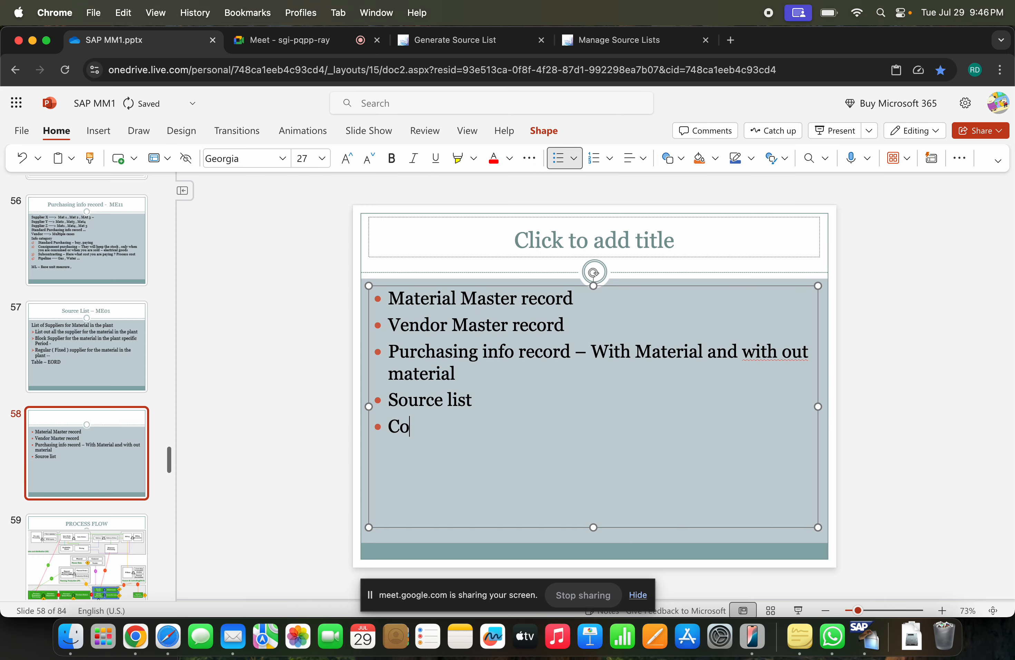
{"action": "type", "text": "ndition record ---"}
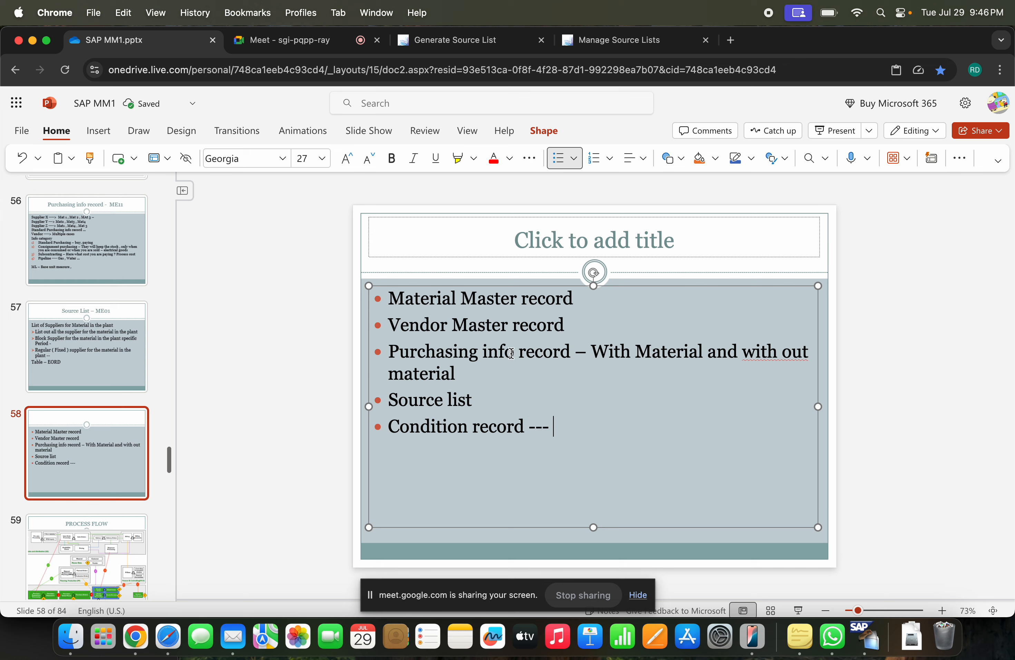
Step: Append "--- Price information" to the purchasing info record bullet on slide 58
{"action": "left_click", "coordinate": [474, 303]}
{"action": "left_click", "coordinate": [473, 353]}
{"action": "left_click", "coordinate": [474, 372]}
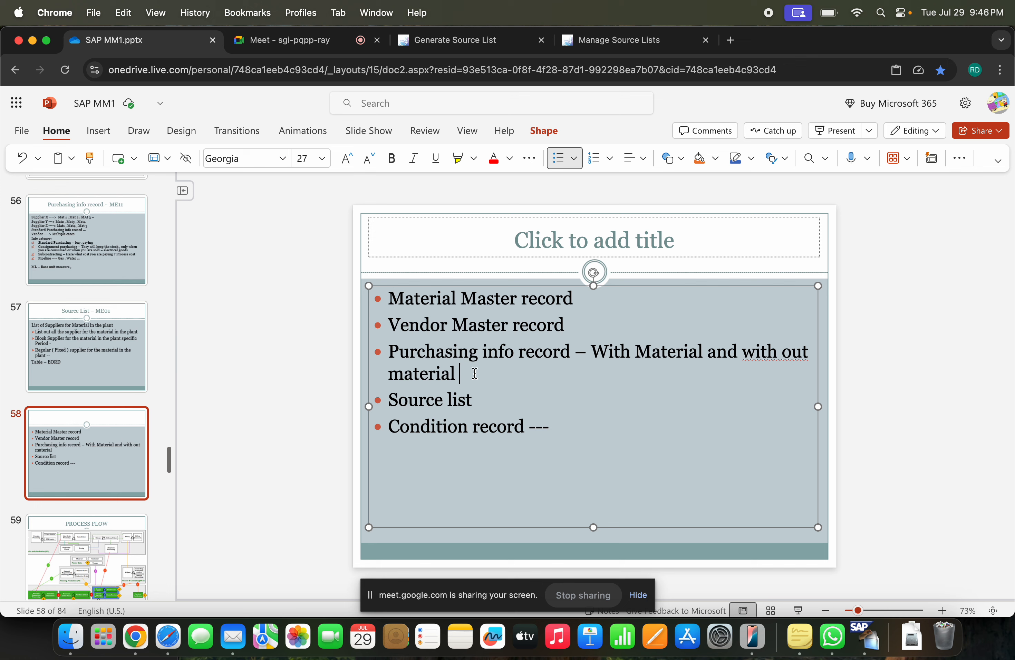
{"action": "type", "text": "--- Pric"}
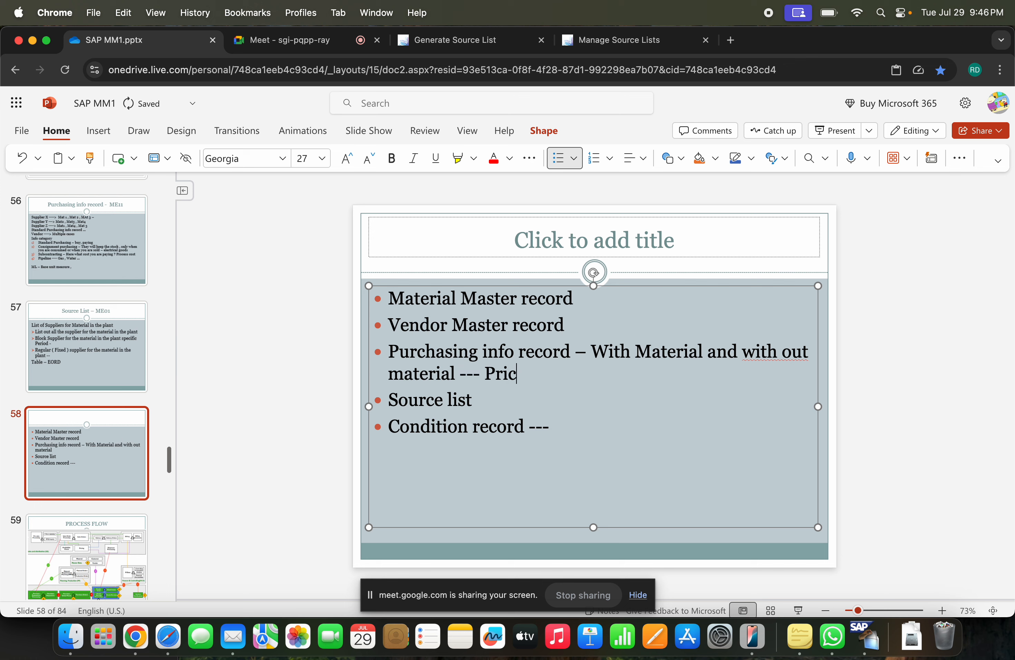
{"action": "type", "text": "e information"}
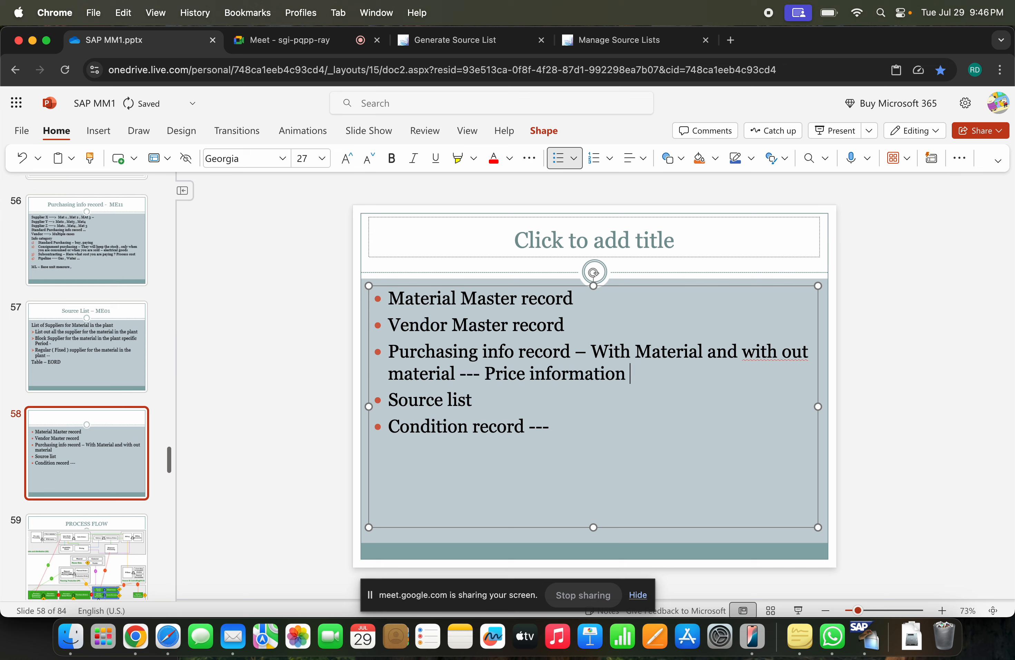
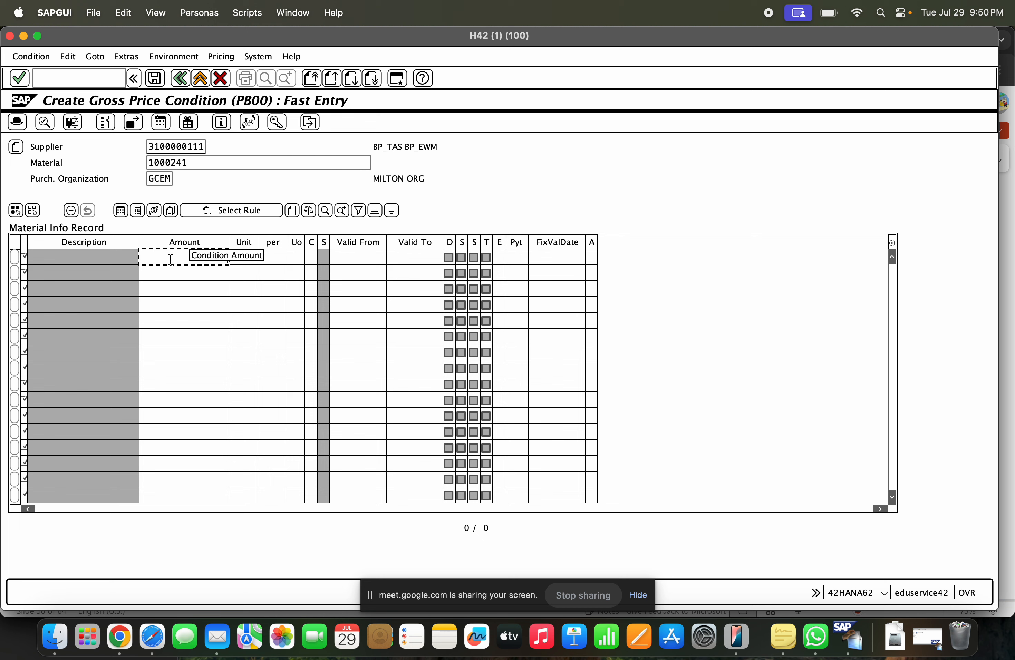
Step: Enter a PB00 gross price of 150 with info record category 0 (Standard) for material 1000241 in SAP
{"action": "type", "text": "150"}
{"action": "key", "text": "Return"}
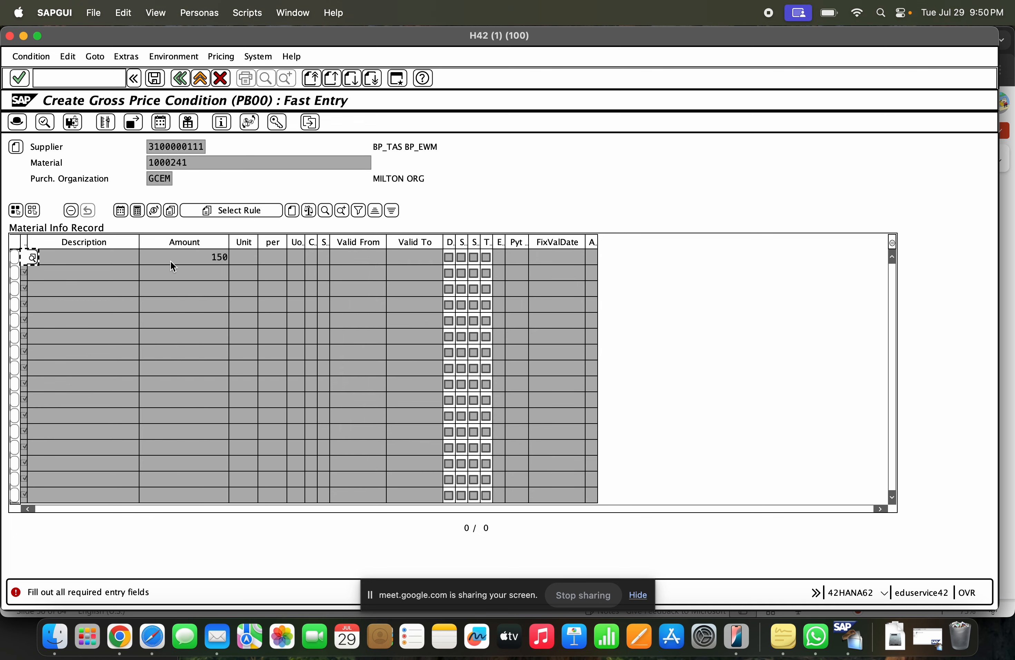
{"action": "left_click", "coordinate": [34, 259]}
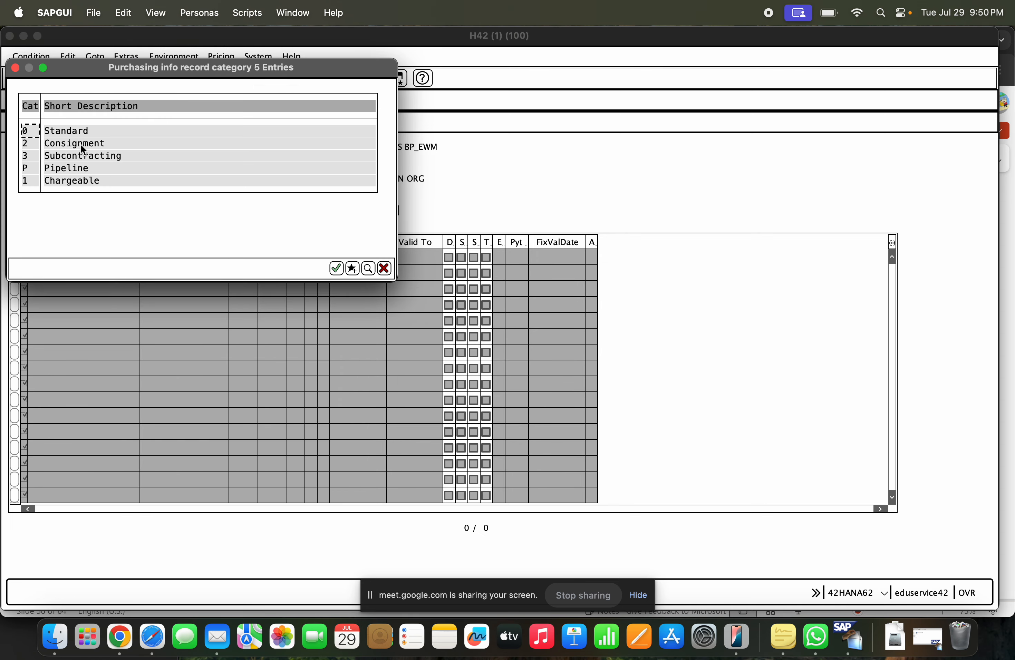
{"action": "double_click", "coordinate": [73, 131]}
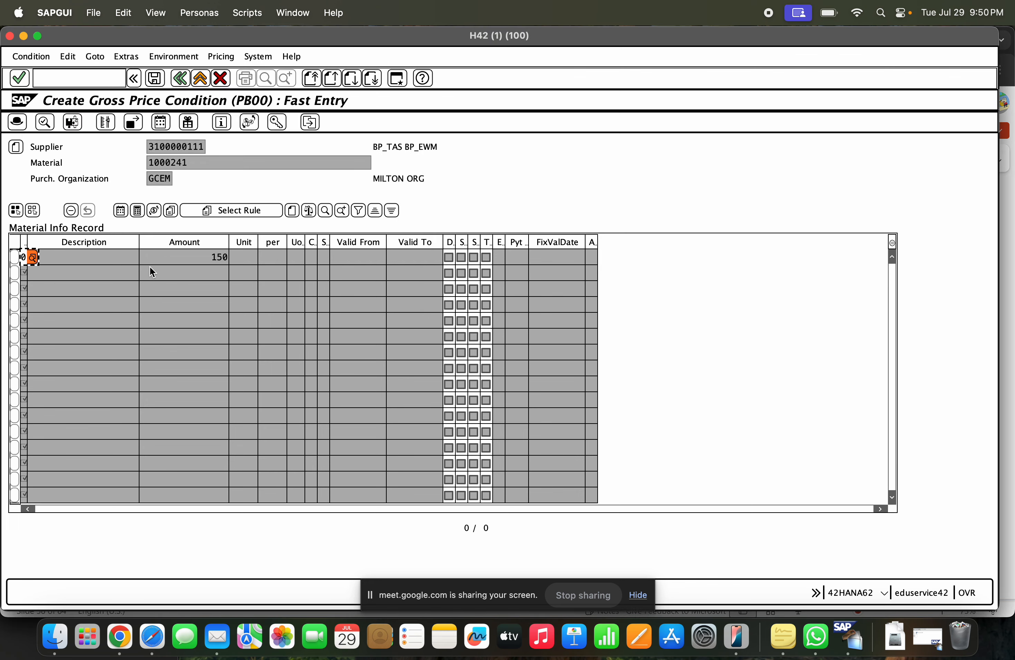
{"action": "key", "text": "Return"}
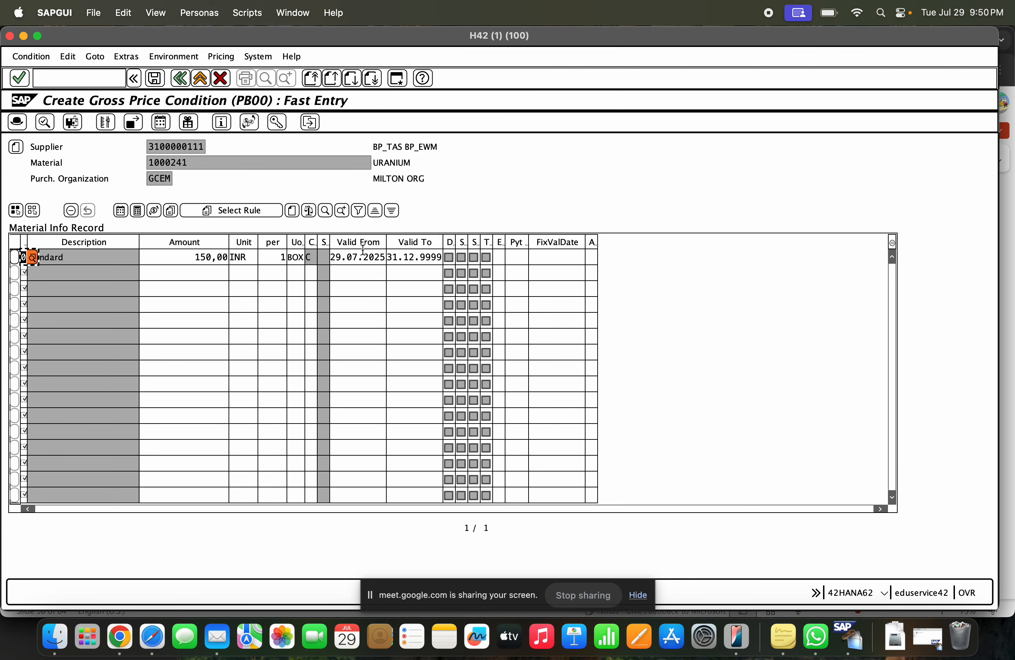
Step: Set the price condition's valid-to date to 31.12.2026 and save the condition record
{"action": "left_click", "coordinate": [355, 258]}
{"action": "left_click", "coordinate": [421, 257]}
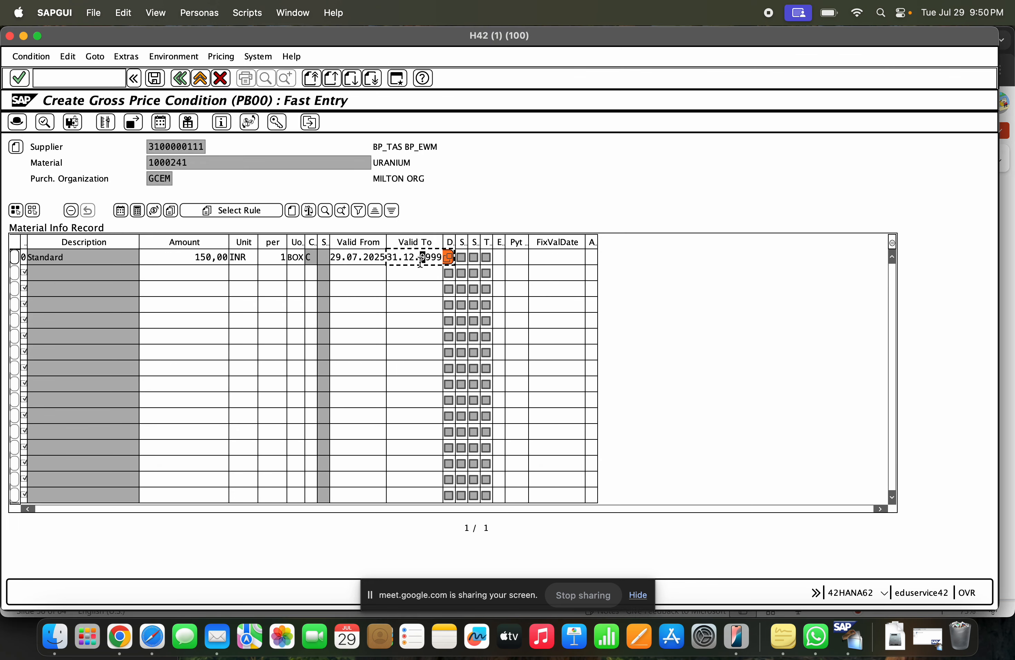
{"action": "type", "text": "2026"}
{"action": "left_click", "coordinate": [155, 83]}
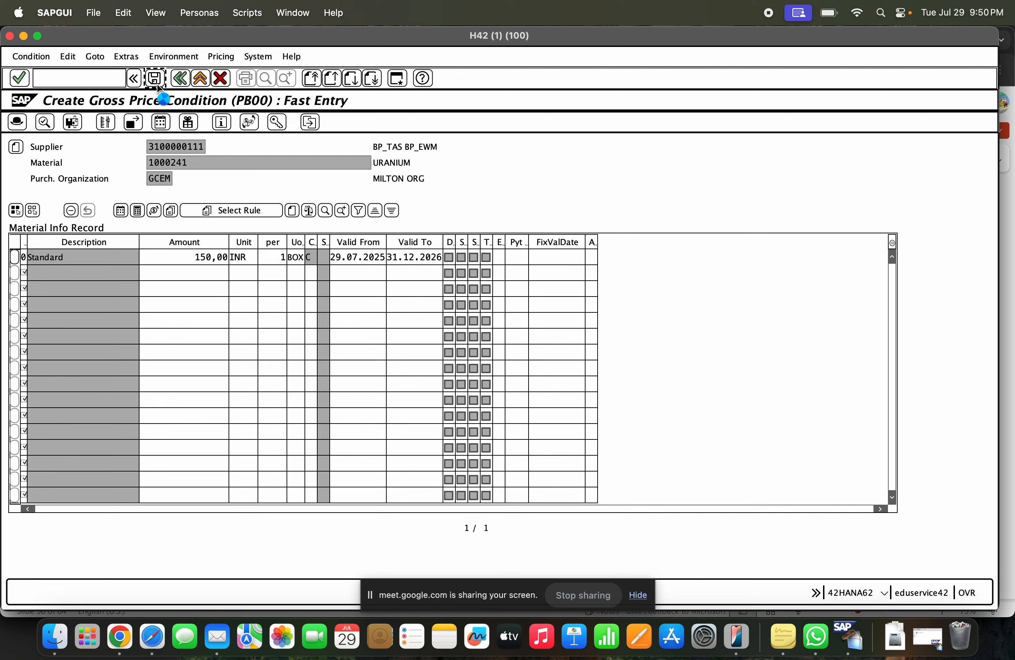
Step: Display the saved PB00 gross price condition for material 1000241 and check its amount and validity
{"action": "left_click", "coordinate": [40, 55]}
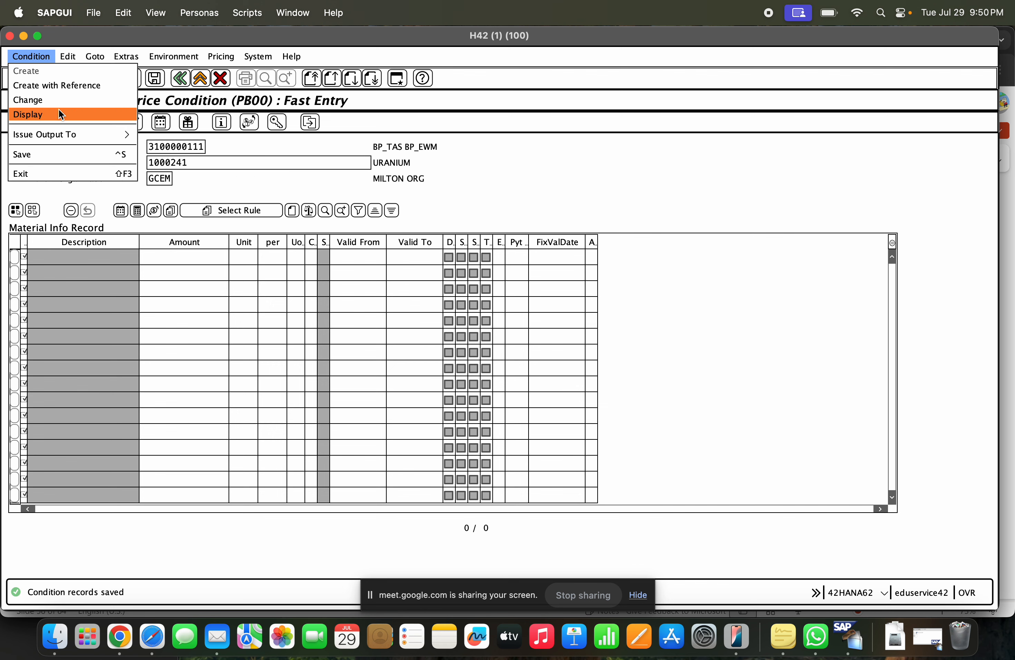
{"action": "left_click", "coordinate": [59, 109]}
{"action": "left_click", "coordinate": [17, 123]}
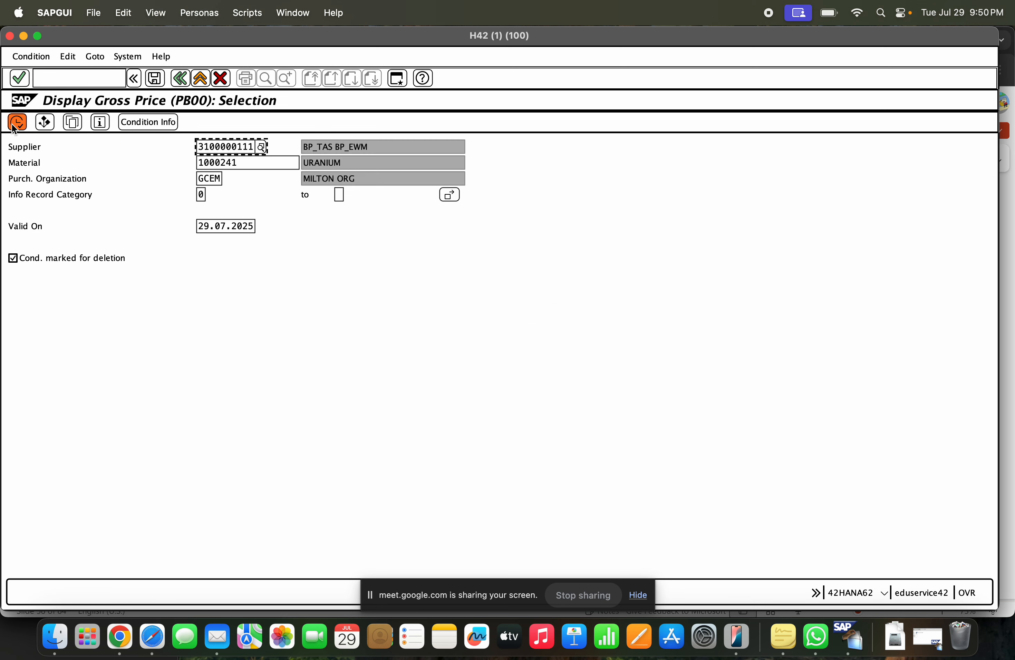
{"action": "left_click_drag", "start_coordinate": [170, 261], "coordinate": [217, 278]}
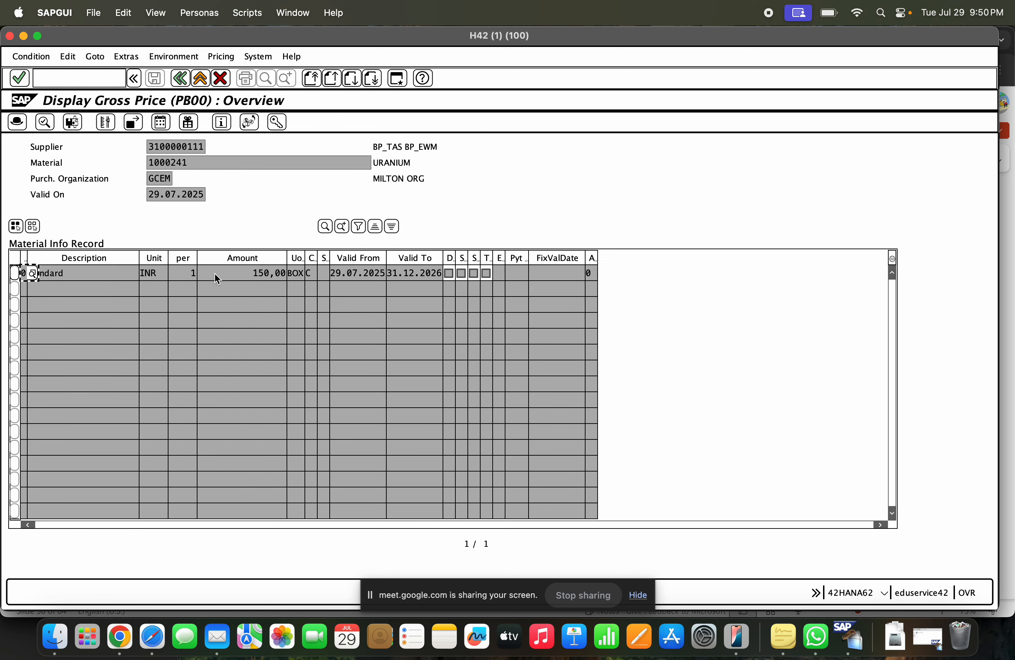
{"action": "left_click", "coordinate": [223, 275]}
{"action": "left_click", "coordinate": [73, 82]}
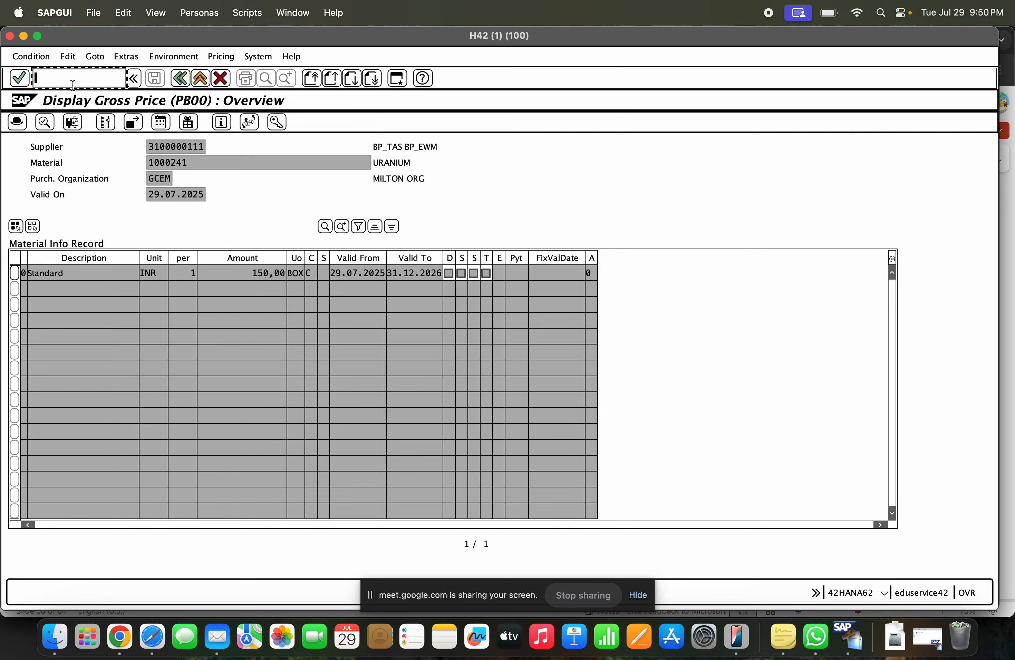
Step: Switch to the info record display session and try to display info record 604 with material 1000241
{"action": "left_click", "coordinate": [23, 36]}
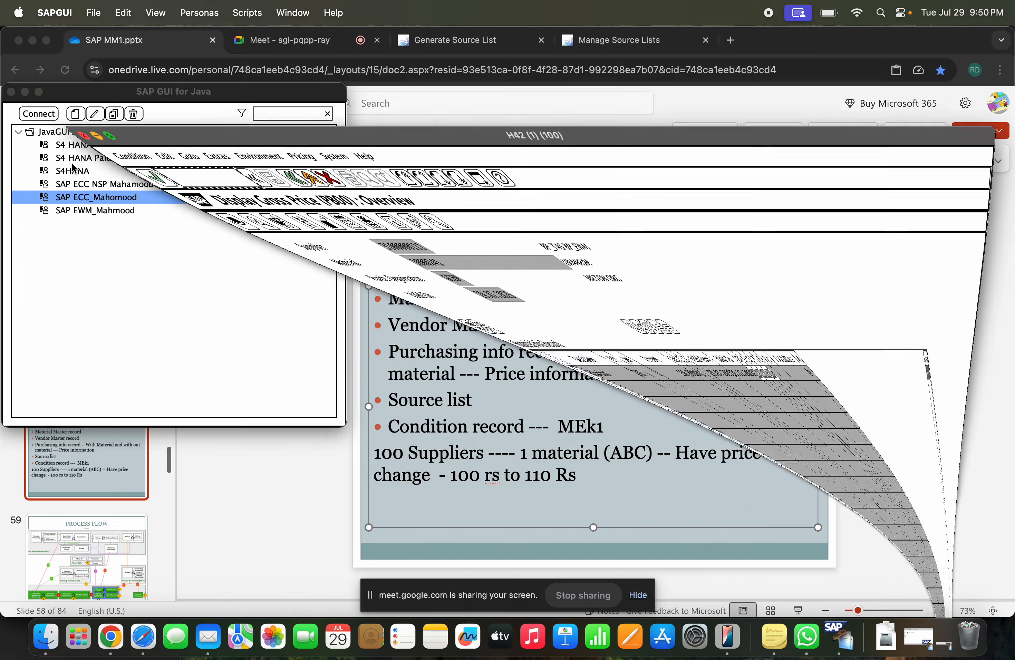
{"action": "left_click", "coordinate": [946, 637]}
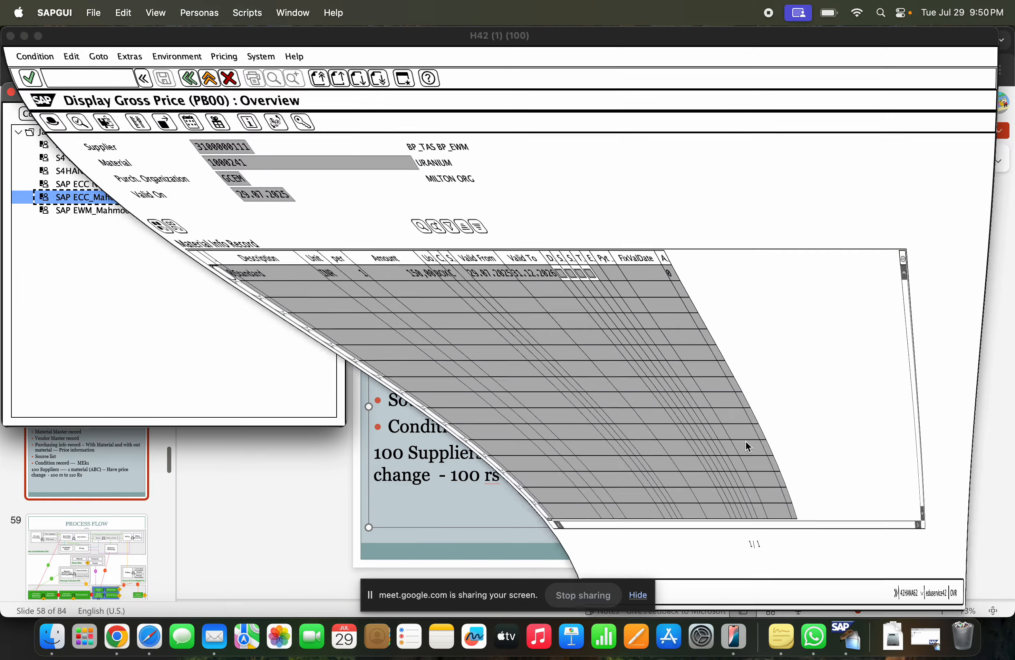
{"action": "left_click", "coordinate": [927, 637]}
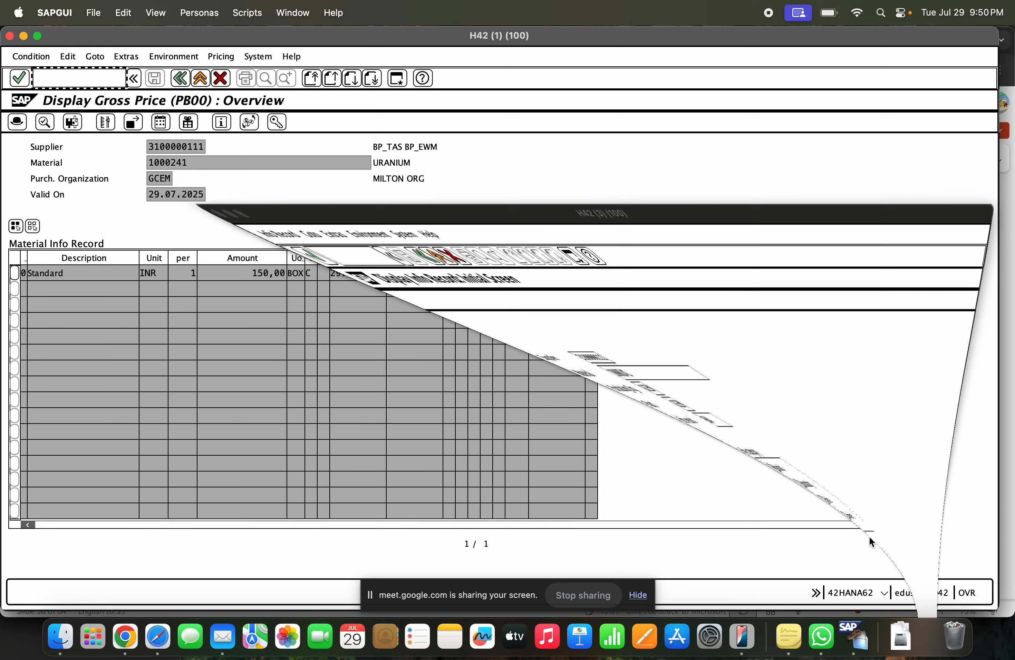
{"action": "left_click", "coordinate": [84, 80]}
{"action": "key", "text": "Return"}
{"action": "key", "text": "Return"}
{"action": "key", "text": "Return"}
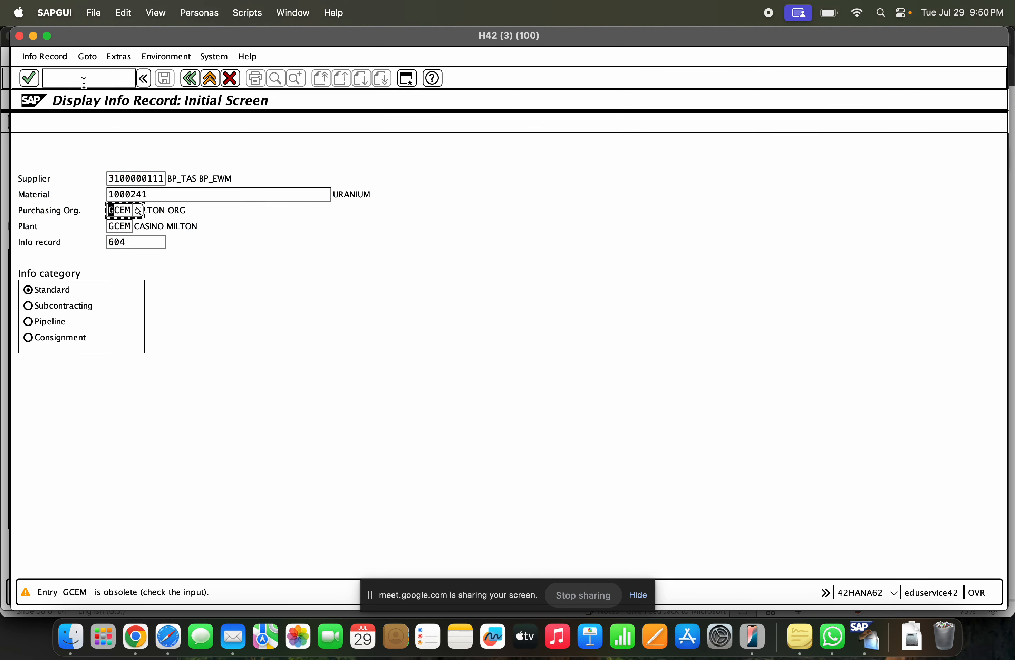
{"action": "key", "text": "Return"}
{"action": "key", "text": "Return"}
{"action": "key", "text": "Return"}
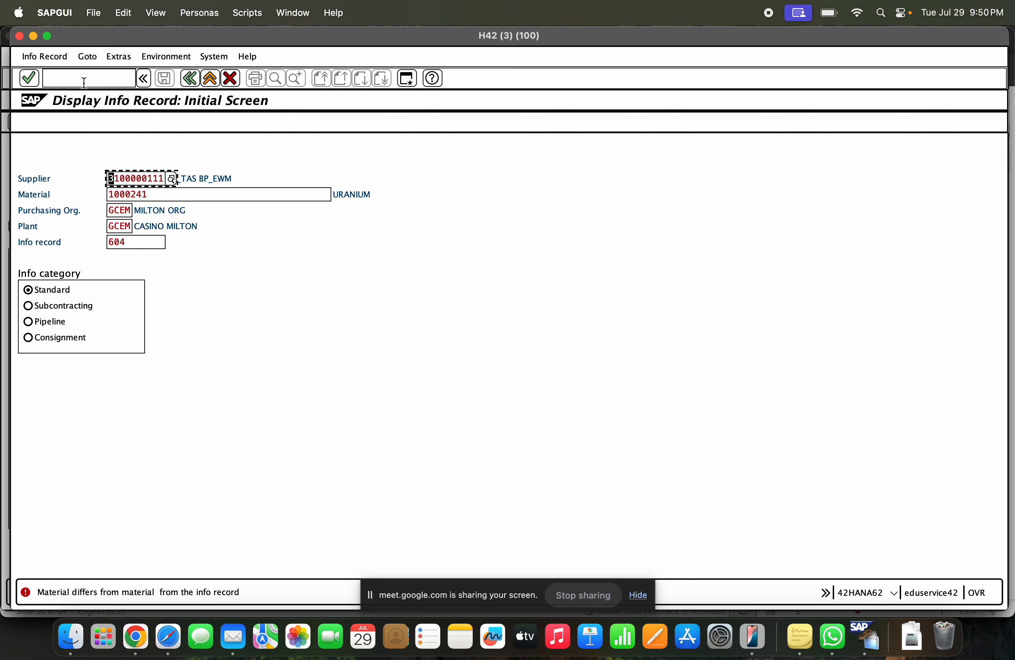
{"action": "key", "text": "Return"}
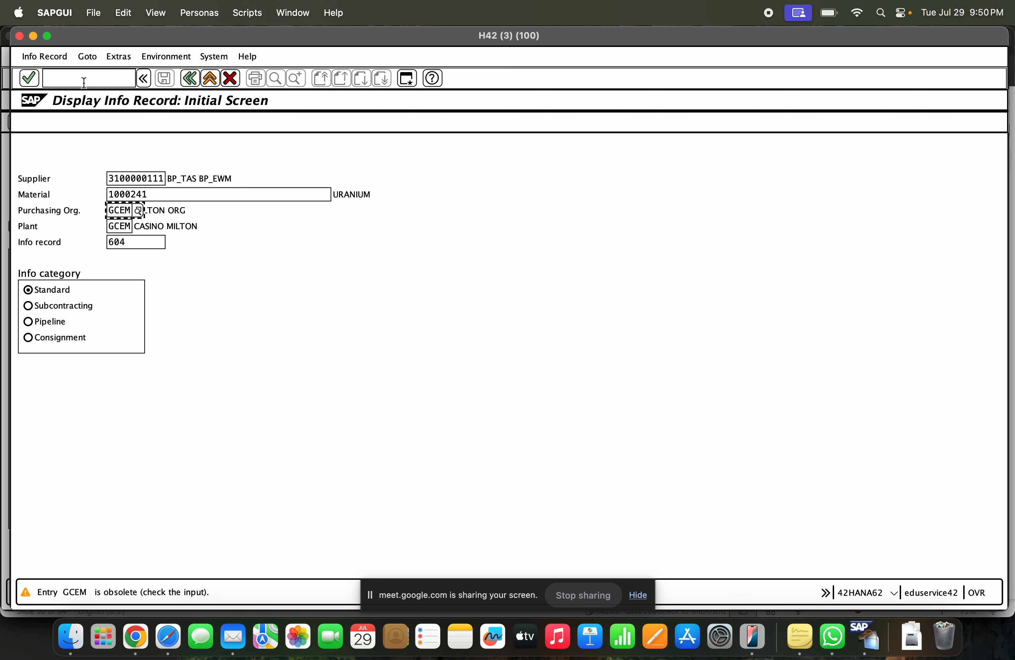
Step: Try to switch to ME12, then restart ME13 with an empty info record number
{"action": "left_click", "coordinate": [63, 74]}
{"action": "type", "text": "/n"}
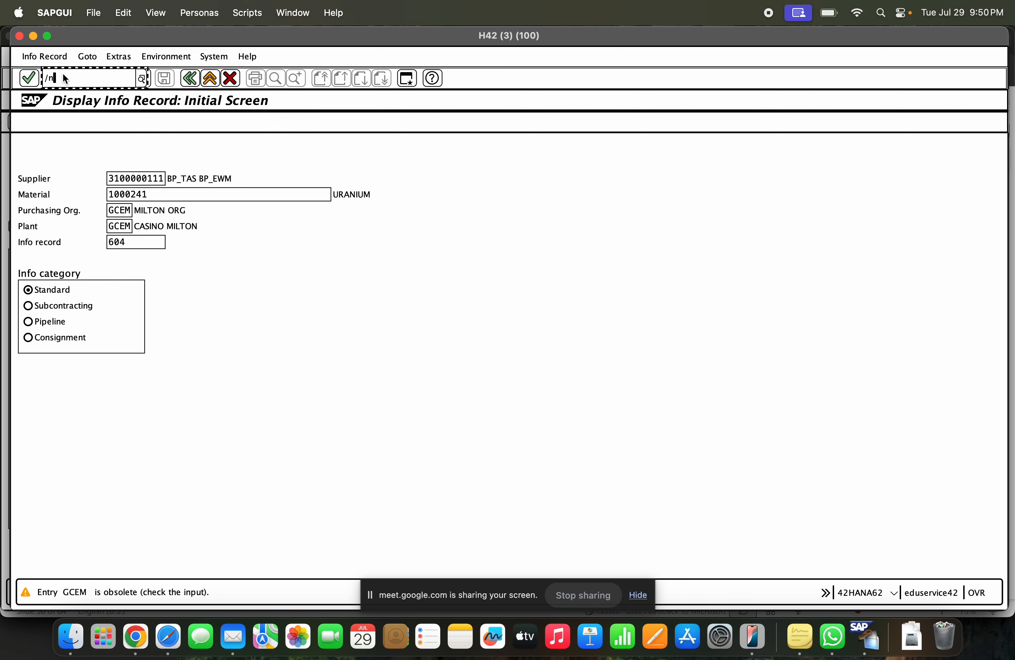
{"action": "type", "text": "me12"}
{"action": "key", "text": "Return"}
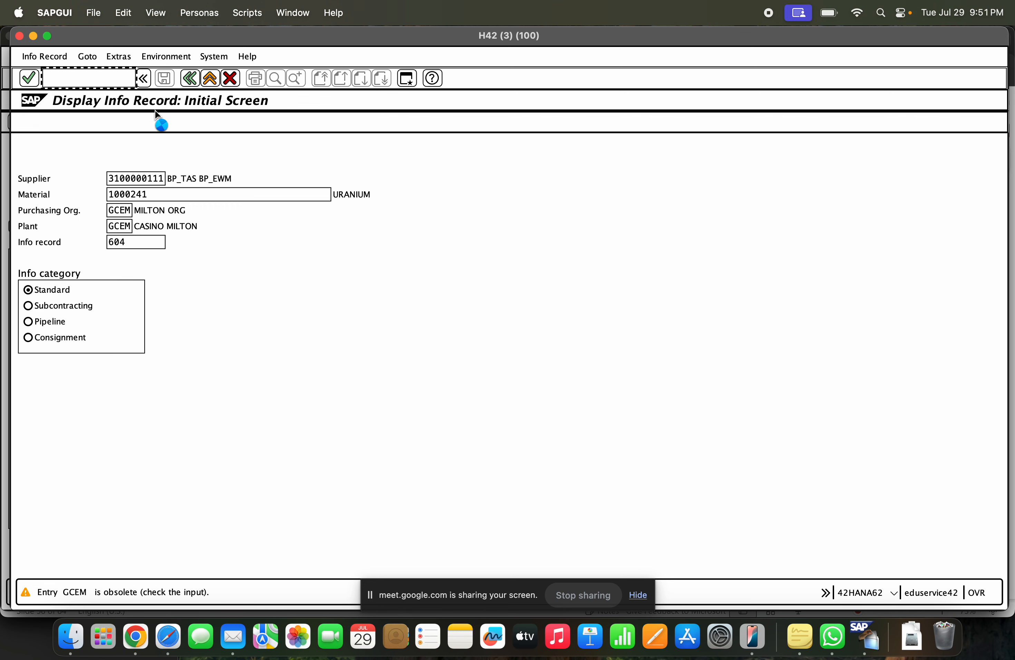
{"action": "type", "text": "m"}
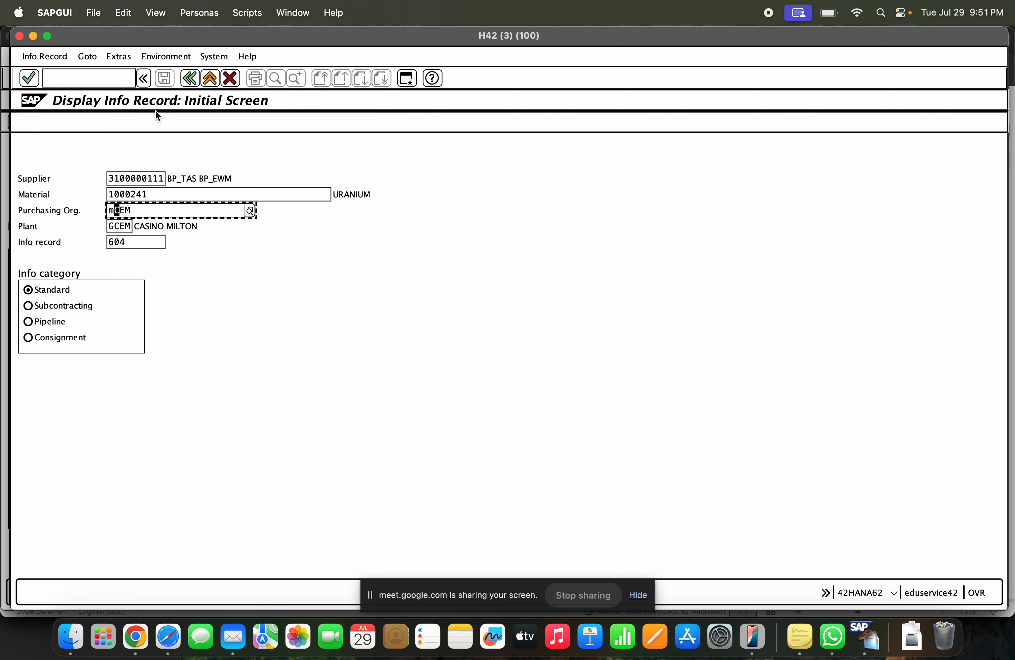
{"action": "left_click", "coordinate": [113, 80]}
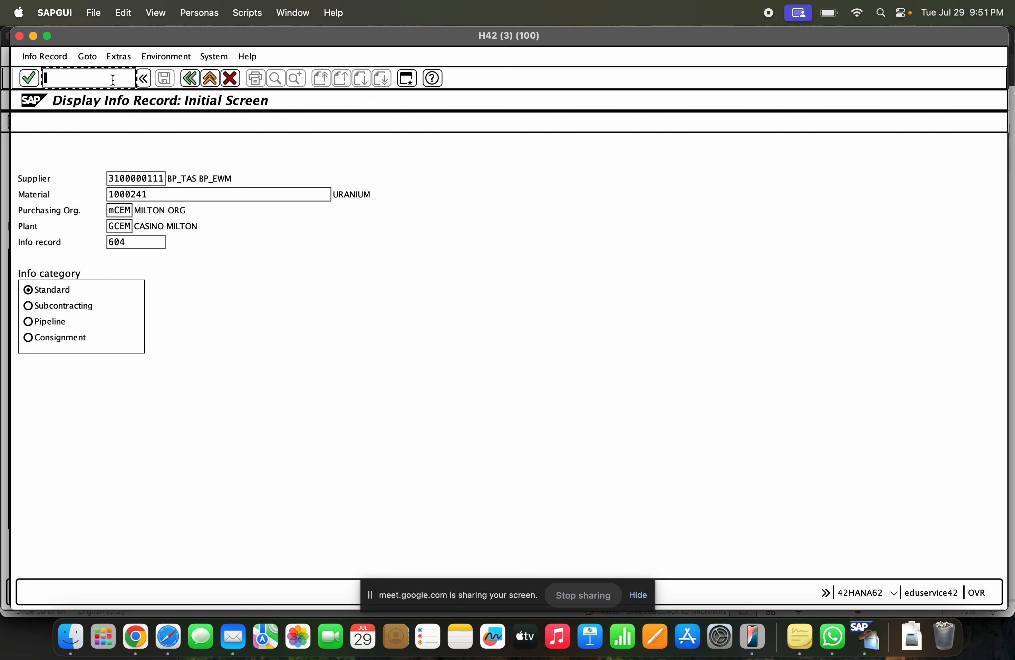
{"action": "type", "text": "/nme13"}
{"action": "key", "text": "Return"}
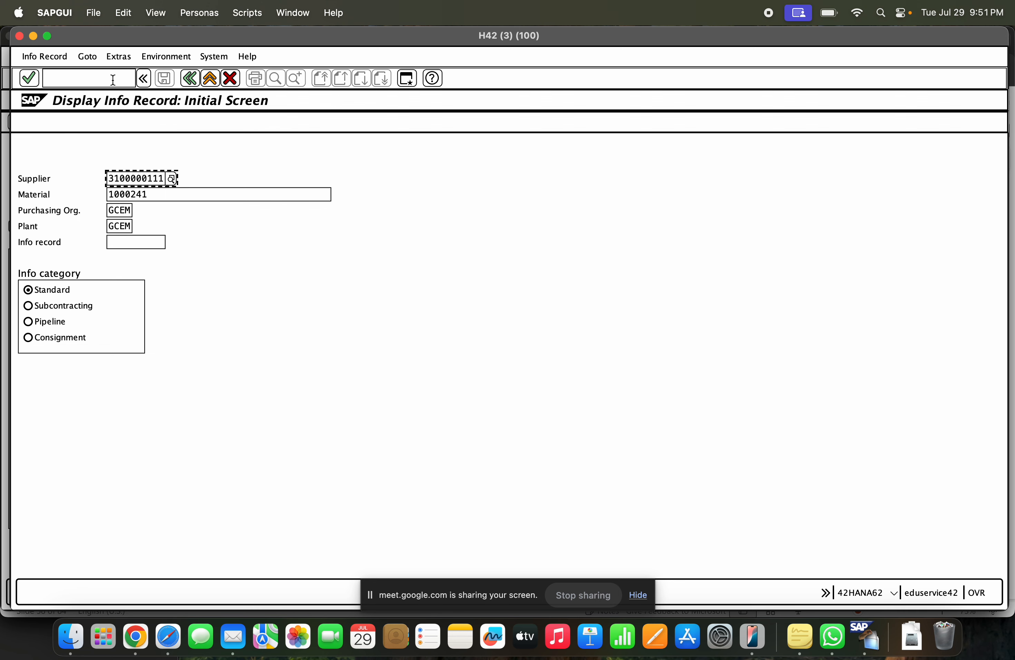
Step: Reopen ME13 from SAP Easy Access and display the info record of material 1000241 for purchasing organization and plant GCEM
{"action": "left_click", "coordinate": [210, 78]}
{"action": "type", "text": "me14"}
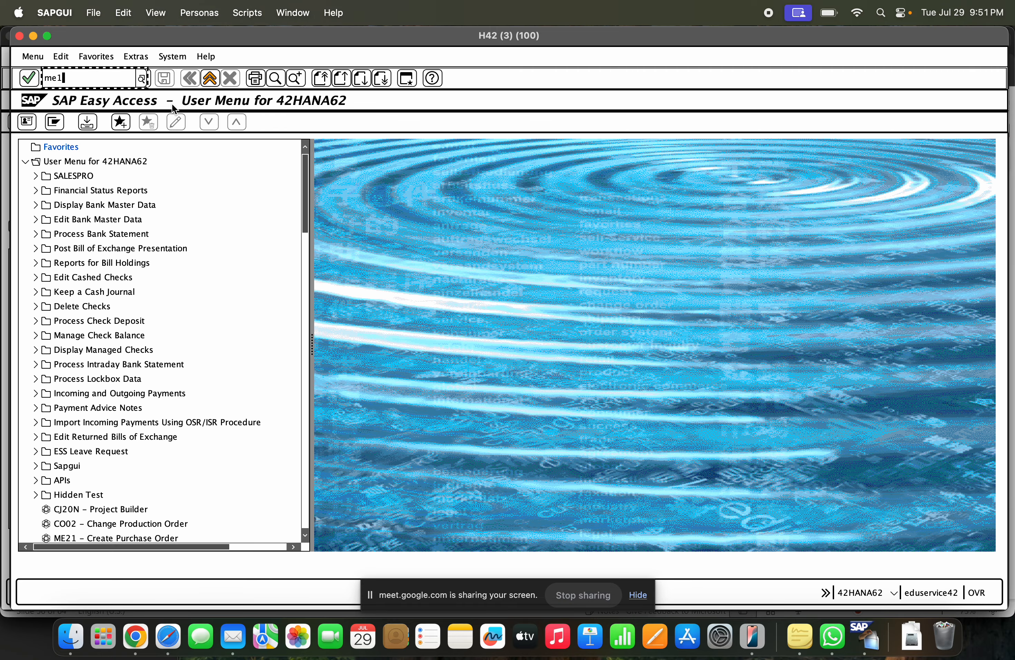
{"action": "key", "text": "Return"}
{"action": "left_click", "coordinate": [190, 77]}
{"action": "type", "text": "me13"}
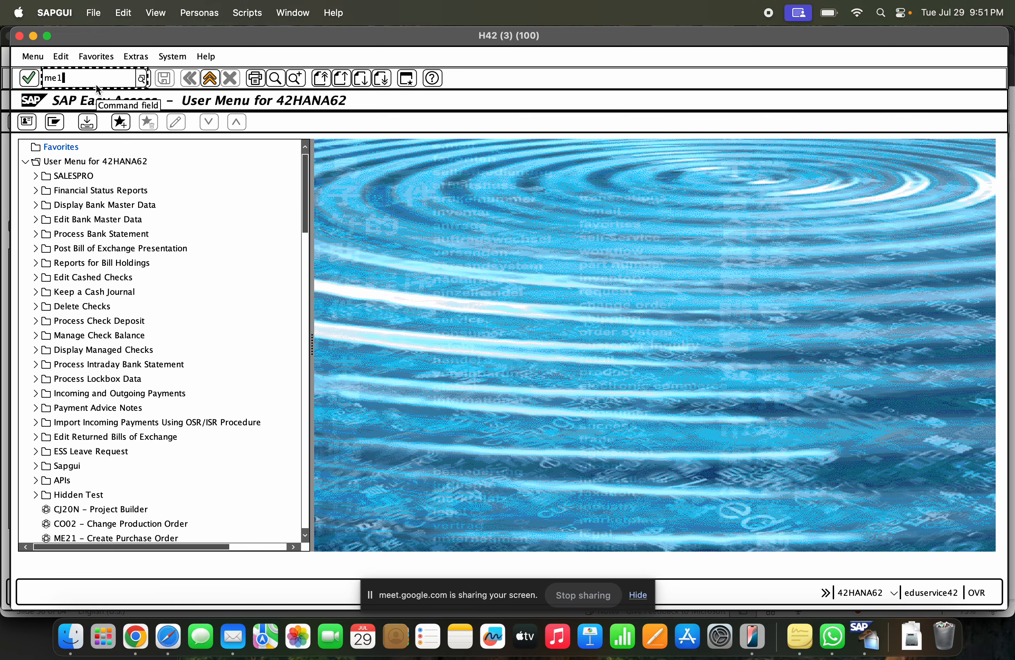
{"action": "key", "text": "Return"}
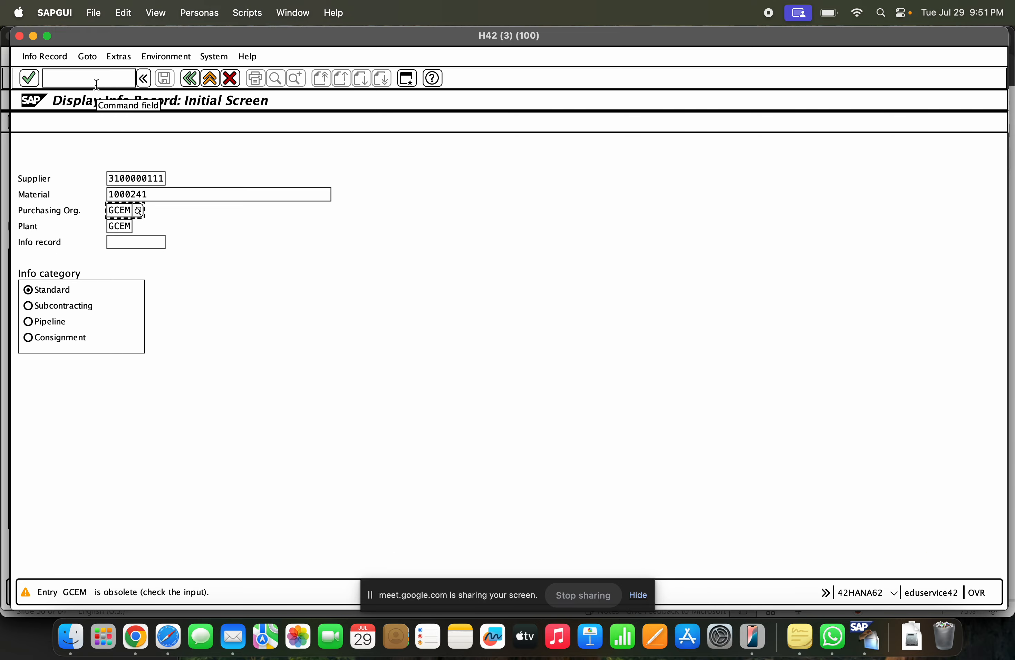
{"action": "key", "text": "Return"}
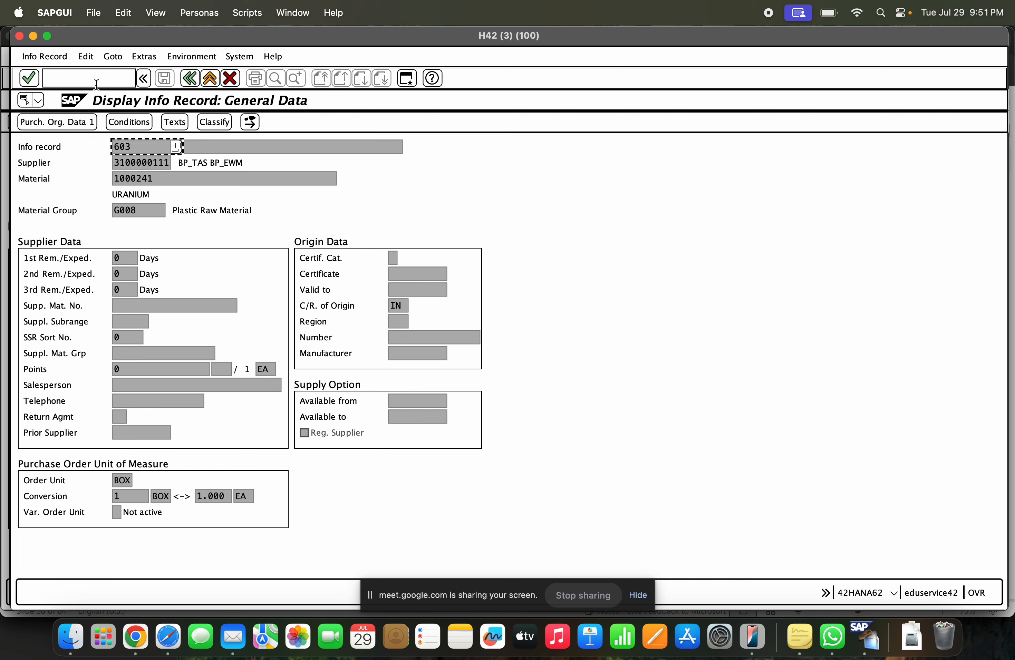
{"action": "key", "text": "Return"}
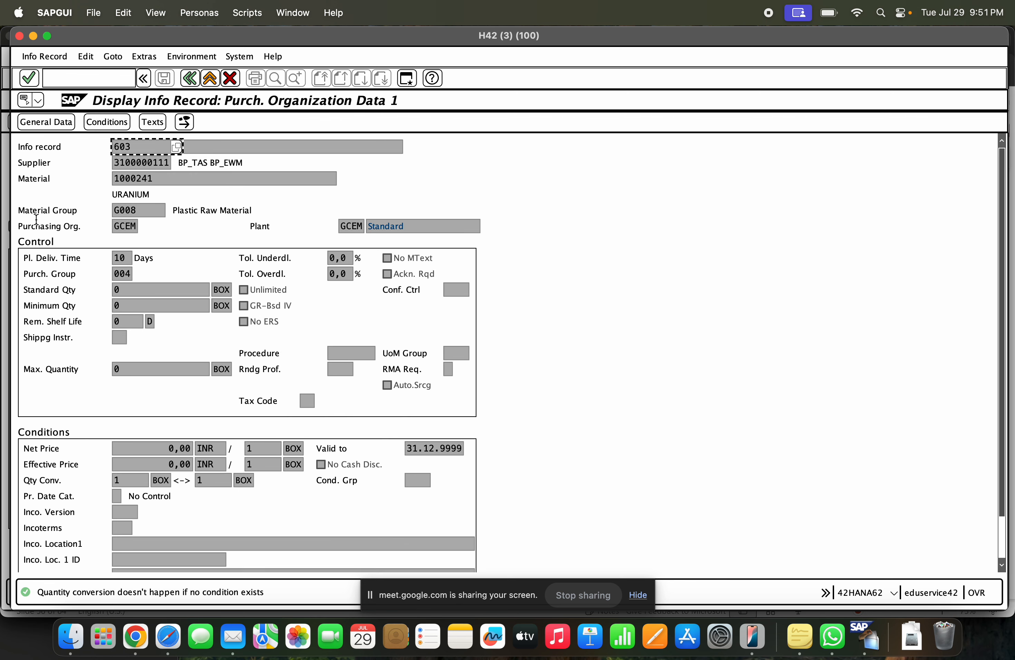
Step: Check the conditions and purchasing organization data of the material's info record and return to the initial screen
{"action": "left_click", "coordinate": [107, 124]}
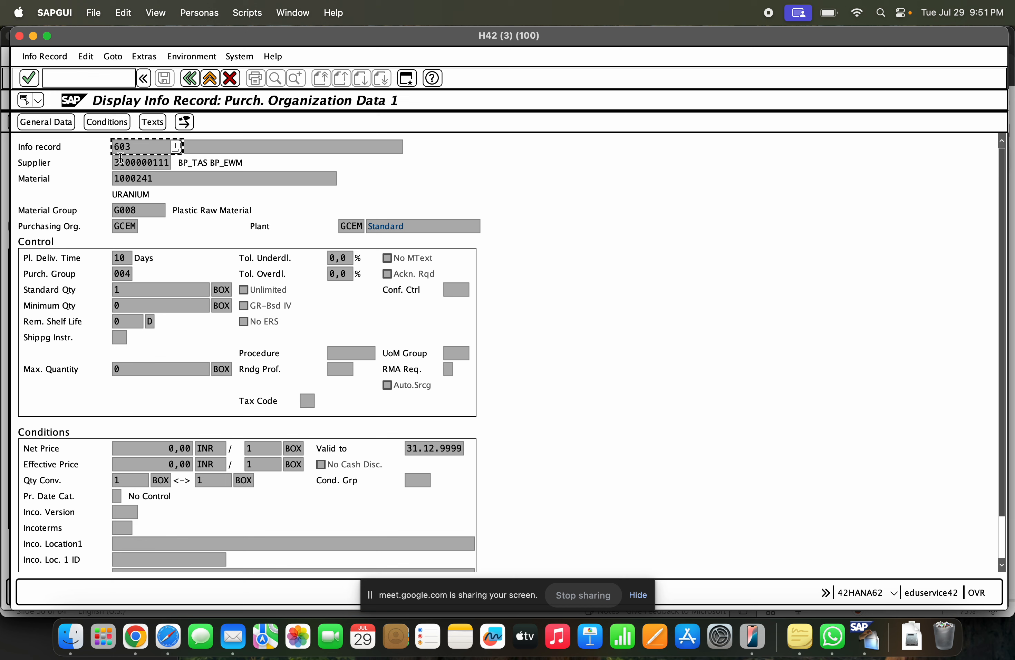
{"action": "key", "text": "Return"}
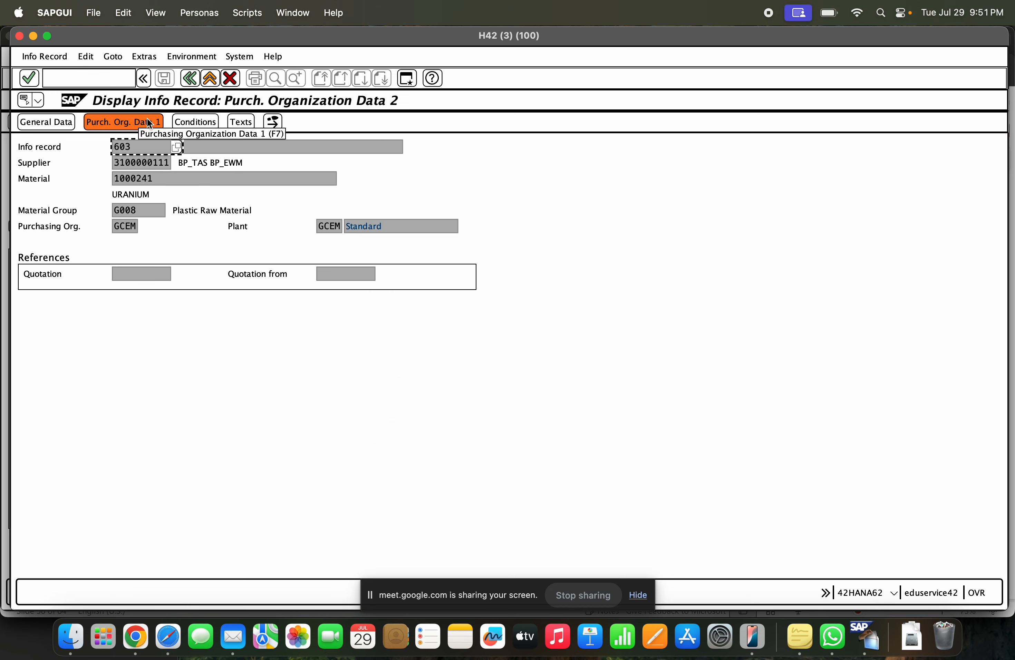
{"action": "left_click", "coordinate": [148, 57]}
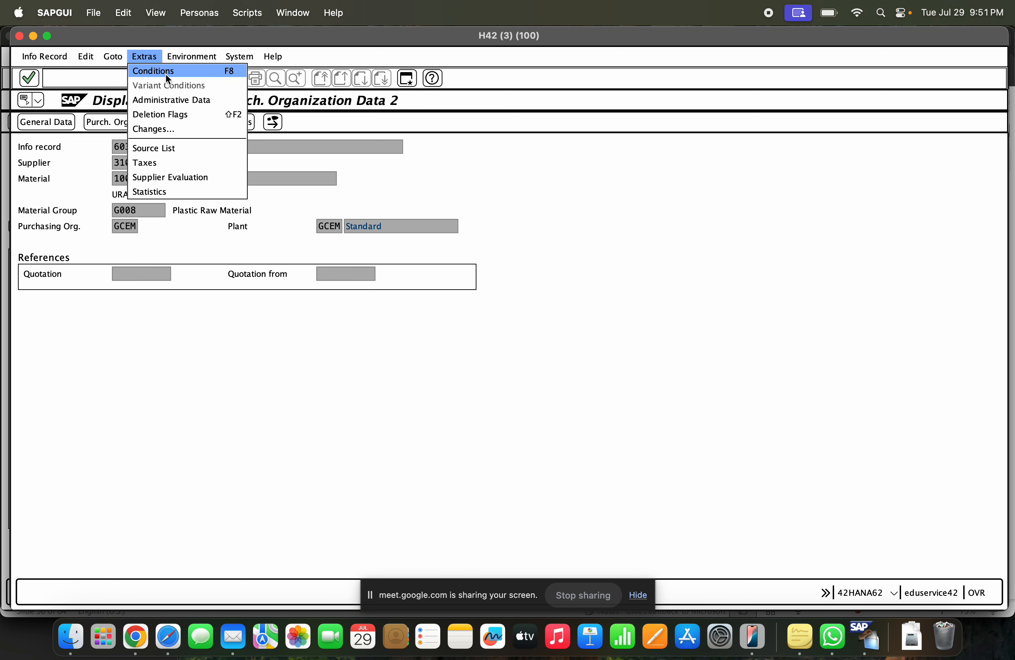
{"action": "left_click", "coordinate": [167, 76]}
{"action": "left_click", "coordinate": [144, 56]}
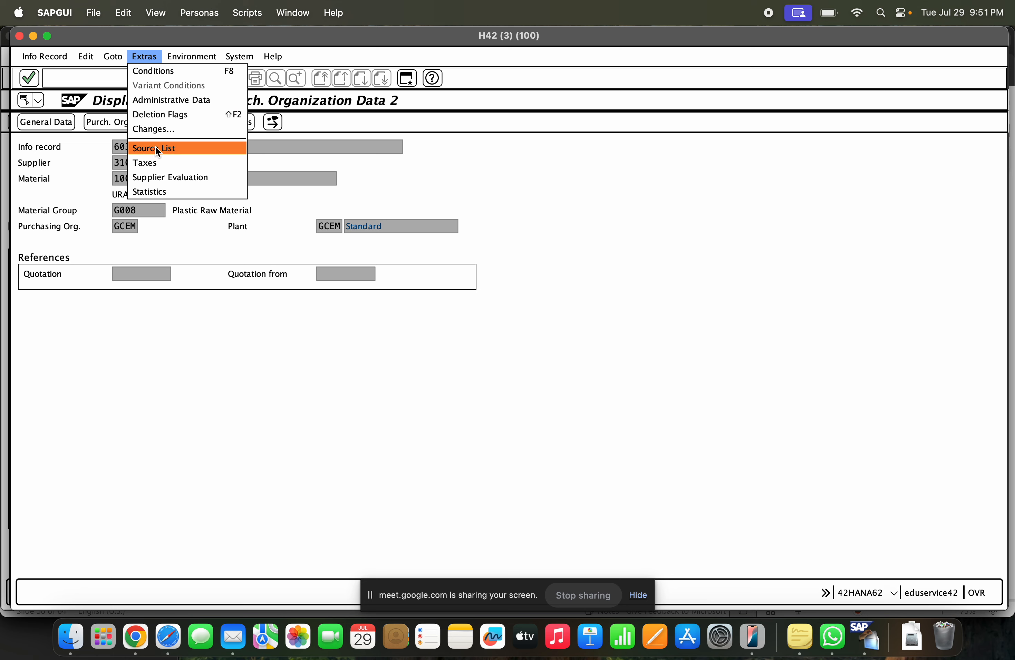
{"action": "mouse_move", "coordinate": [111, 64]}
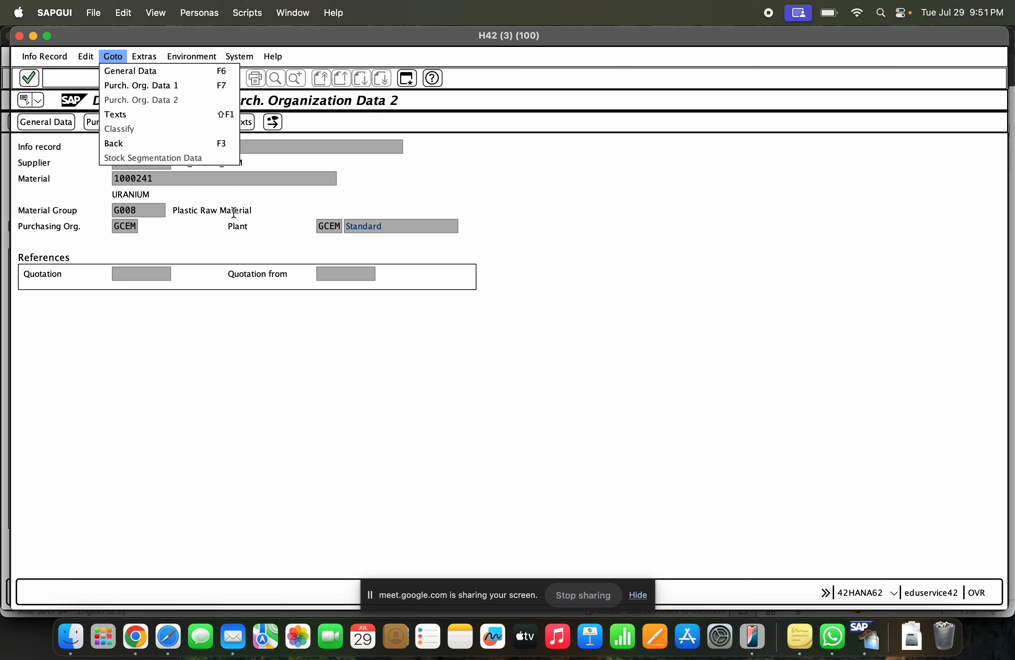
{"action": "left_click", "coordinate": [291, 150]}
{"action": "left_click", "coordinate": [192, 83]}
Step: Start MEK1 for a PB00 condition with the key combination Info Record for Non-Stock Item (Plant-Specific)
{"action": "left_click", "coordinate": [89, 84]}
{"action": "type", "text": "/nmek"}
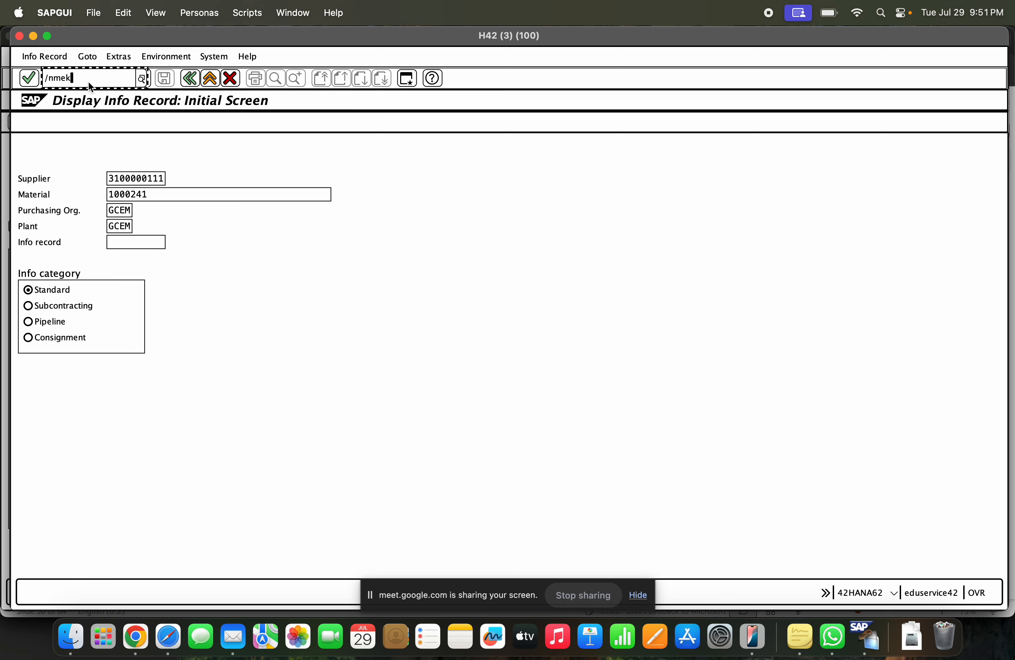
{"action": "type", "text": "1"}
{"action": "key", "text": "Return"}
{"action": "key", "text": "Return"}
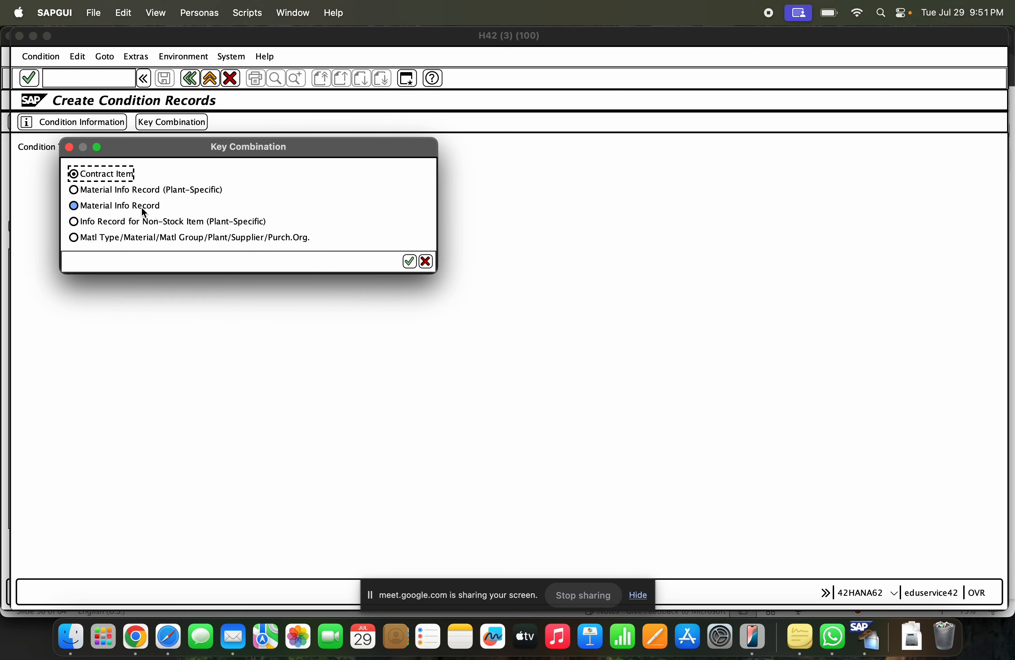
{"action": "left_click", "coordinate": [146, 221]}
{"action": "left_click", "coordinate": [409, 261]}
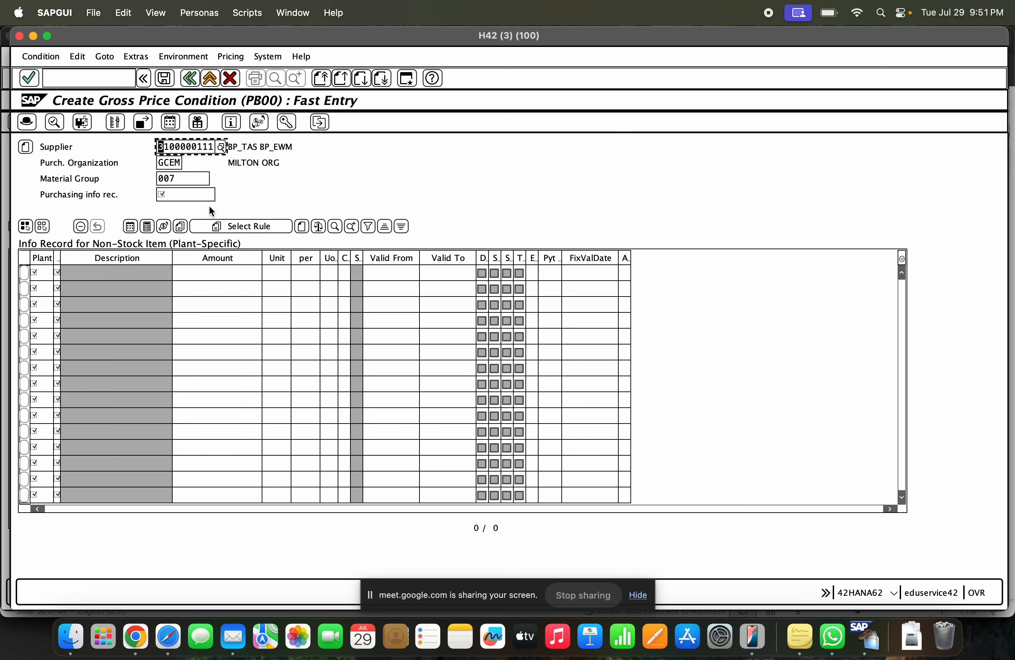
Step: Open ME13 in a new session to find the purchasing info record number, and clear the material field
{"action": "left_click", "coordinate": [193, 194]}
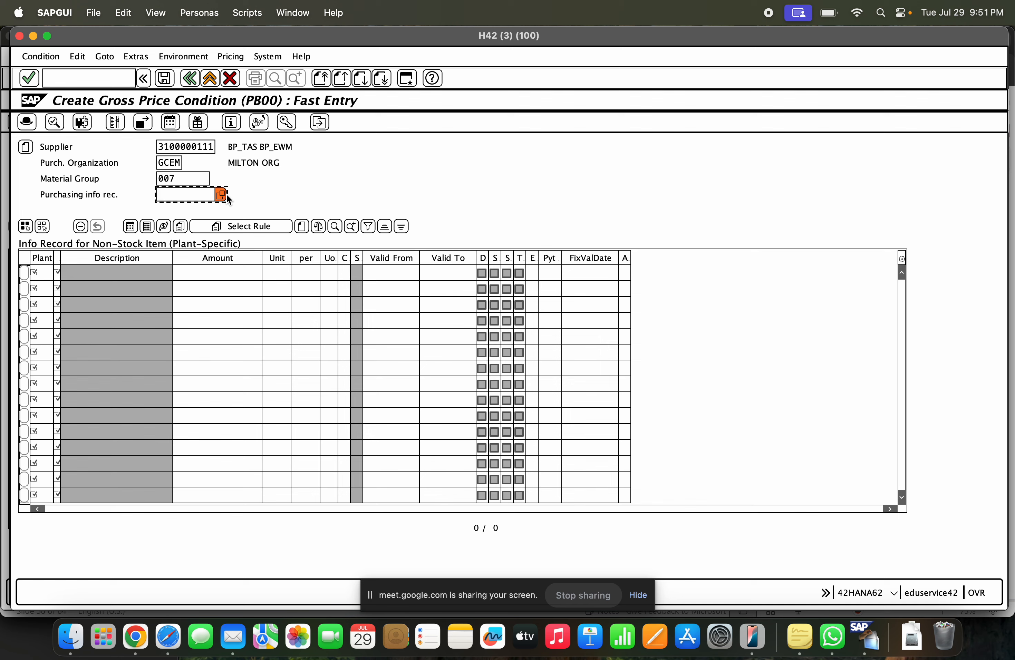
{"action": "left_click", "coordinate": [82, 75]}
{"action": "type", "text": "/ome13"}
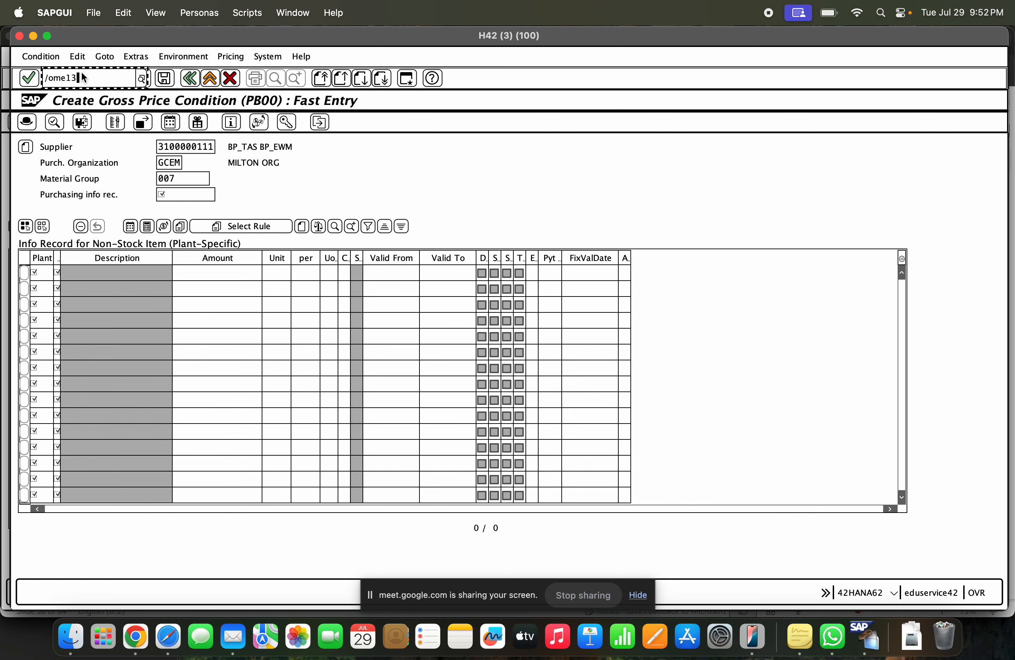
{"action": "key", "text": "Return"}
{"action": "left_click", "coordinate": [189, 194]}
{"action": "key", "text": "BackSpace"}
{"action": "key", "text": "BackSpace"}
{"action": "key", "text": "BackSpace"}
{"action": "key", "text": "BackSpace"}
{"action": "key", "text": "BackSpace"}
{"action": "key", "text": "BackSpace"}
{"action": "key", "text": "BackSpace"}
{"action": "key", "text": "Return"}
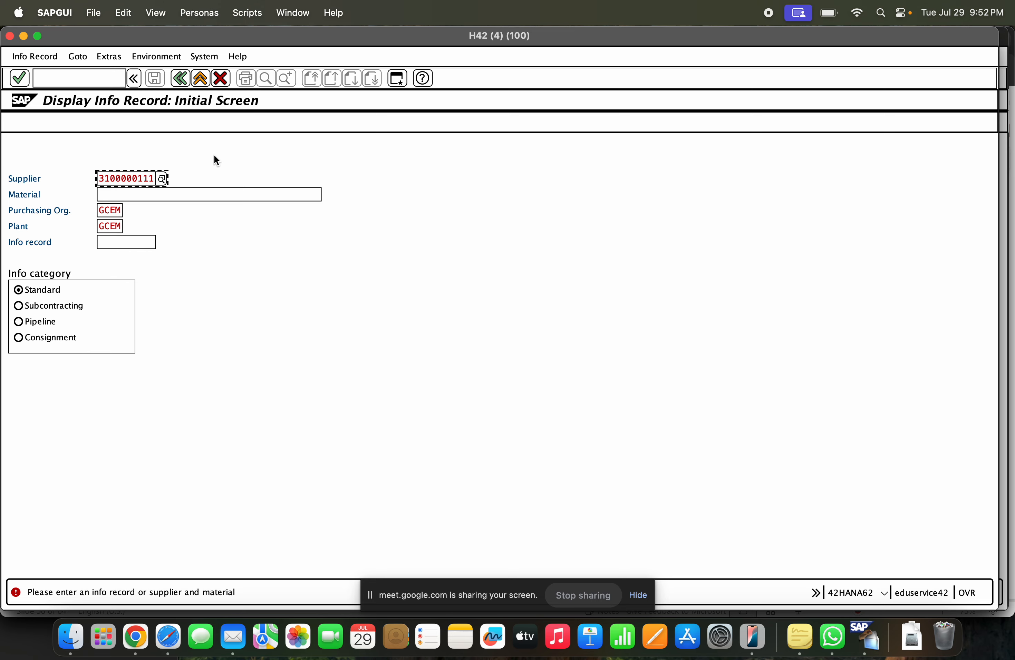
Step: List the supplier's info records in the purchasing organization through the info record value search
{"action": "left_click", "coordinate": [131, 242]}
{"action": "left_click", "coordinate": [162, 242]}
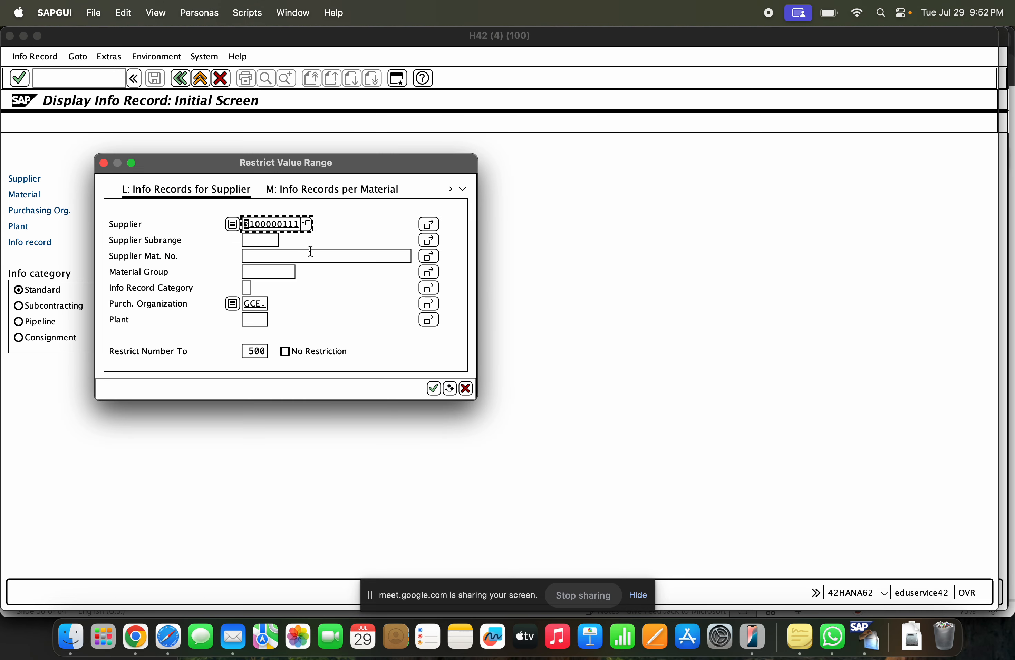
{"action": "key", "text": "Return"}
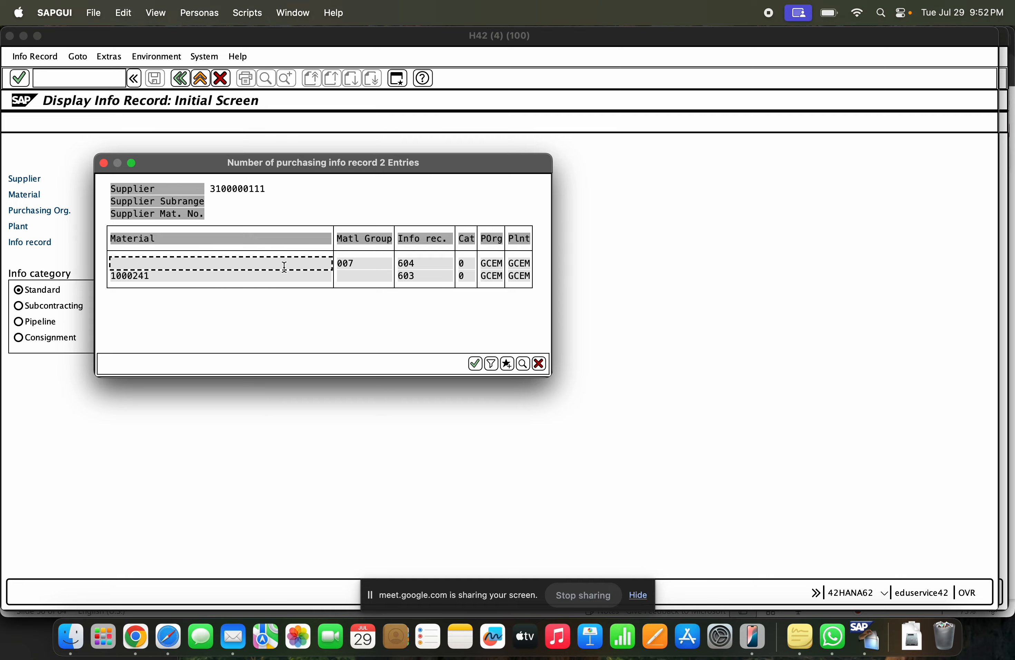
Step: Pick the info record for material group 007 and enter 604 as the purchasing info record of the PB00 condition
{"action": "double_click", "coordinate": [187, 264]}
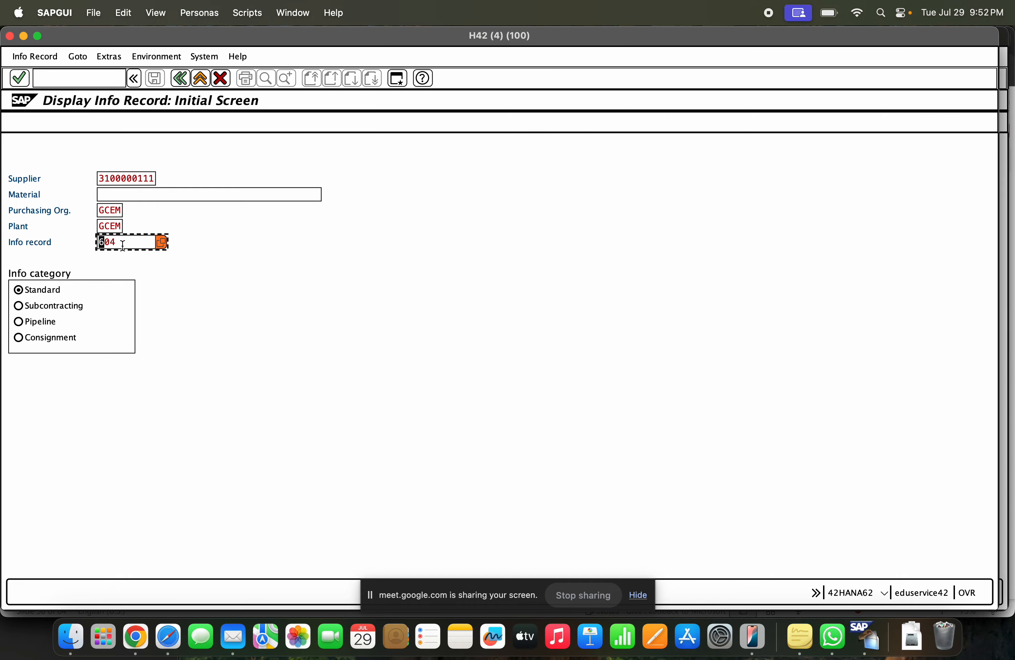
{"action": "left_click", "coordinate": [23, 37]}
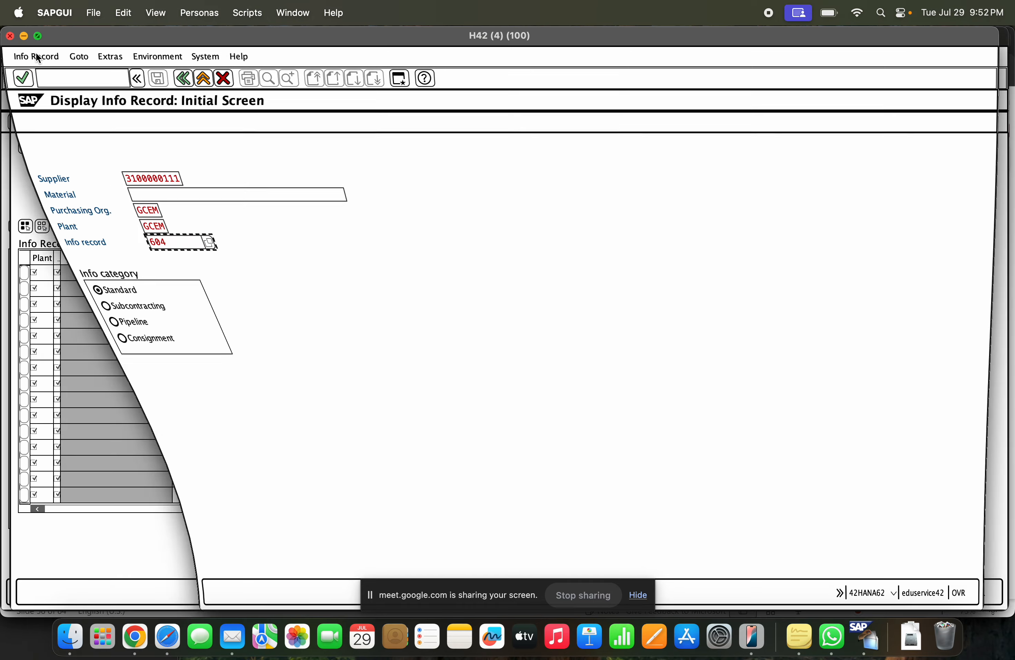
{"action": "left_click", "coordinate": [176, 196]}
{"action": "type", "text": "604"}
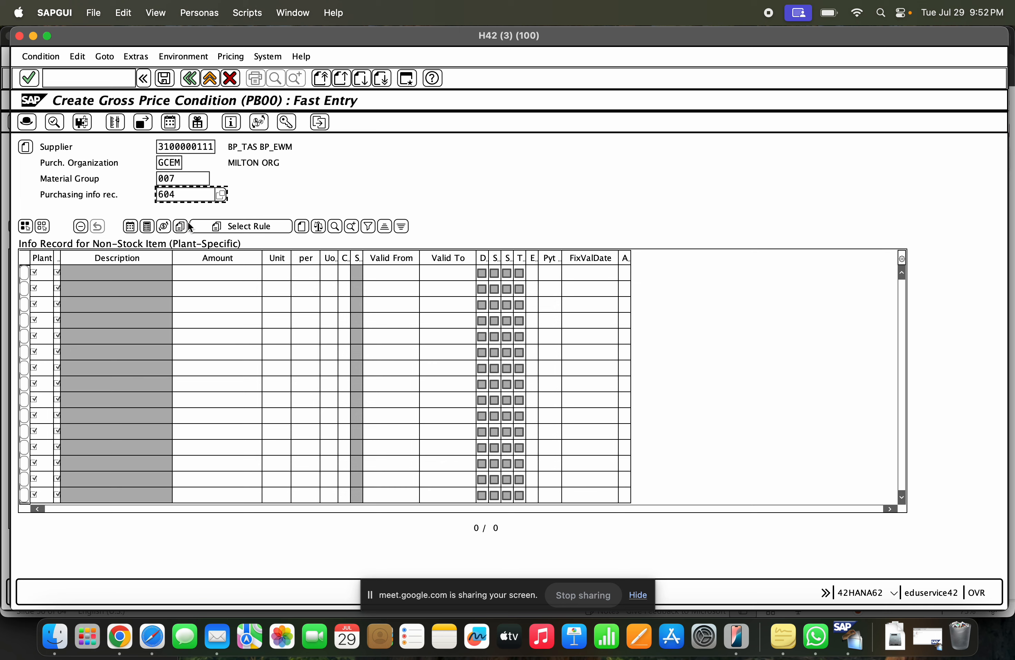
Step: Enter plant GCEM and info record category 0 (Standard) in the first line of the PB00 condition
{"action": "left_click", "coordinate": [43, 273]}
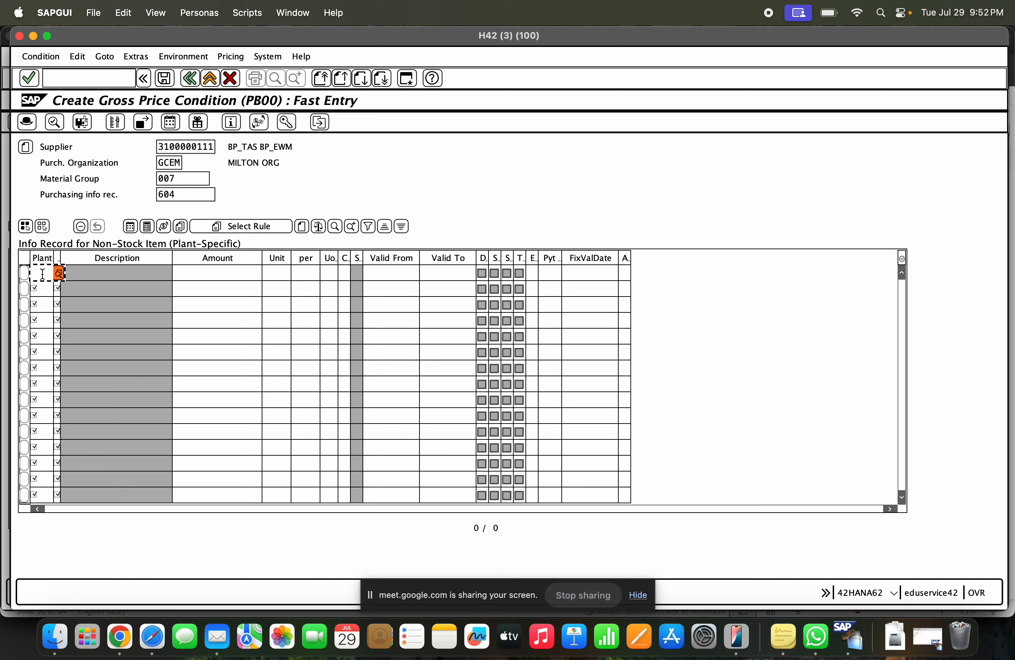
{"action": "type", "text": "CGEM"}
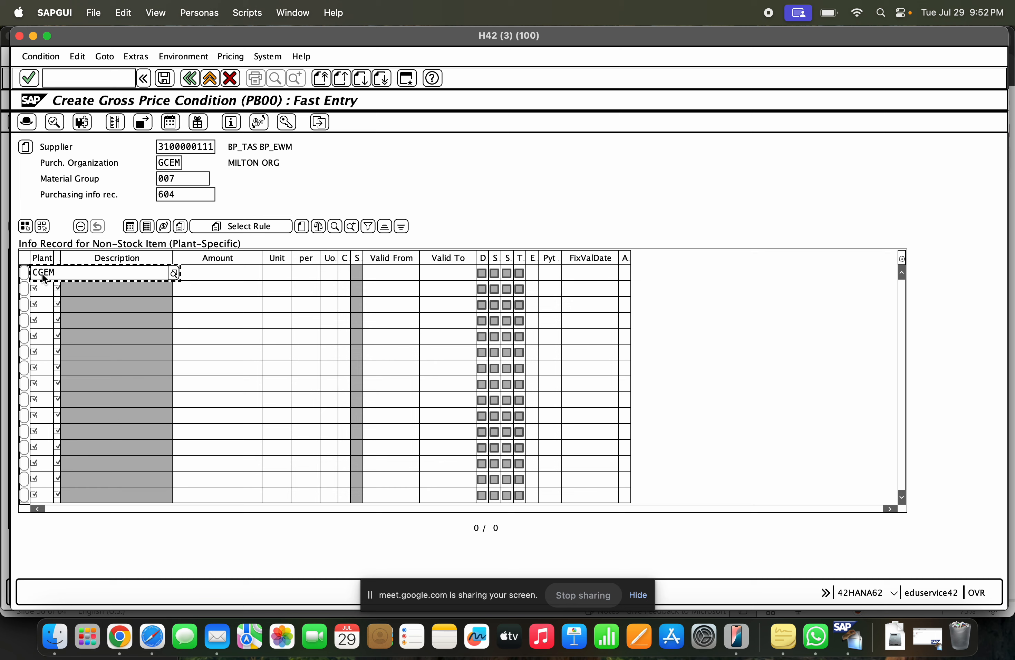
{"action": "key", "text": "BackSpace"}
{"action": "key", "text": "BackSpace"}
{"action": "key", "text": "BackSpace"}
{"action": "key", "text": "BackSpace"}
{"action": "type", "text": "GCEM"}
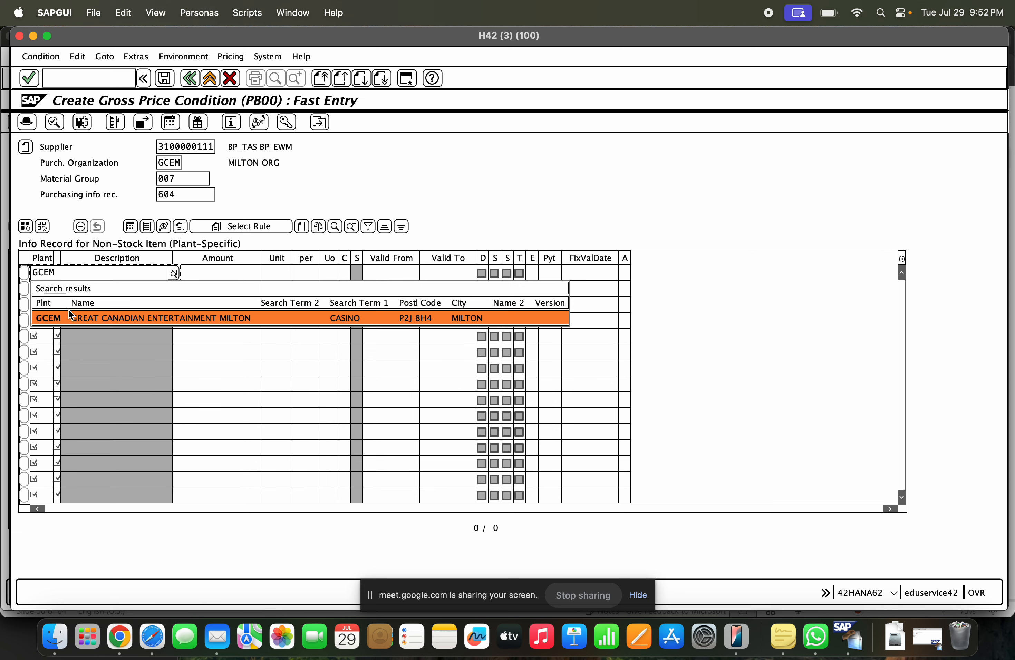
{"action": "left_click", "coordinate": [69, 317]}
{"action": "left_click", "coordinate": [64, 275]}
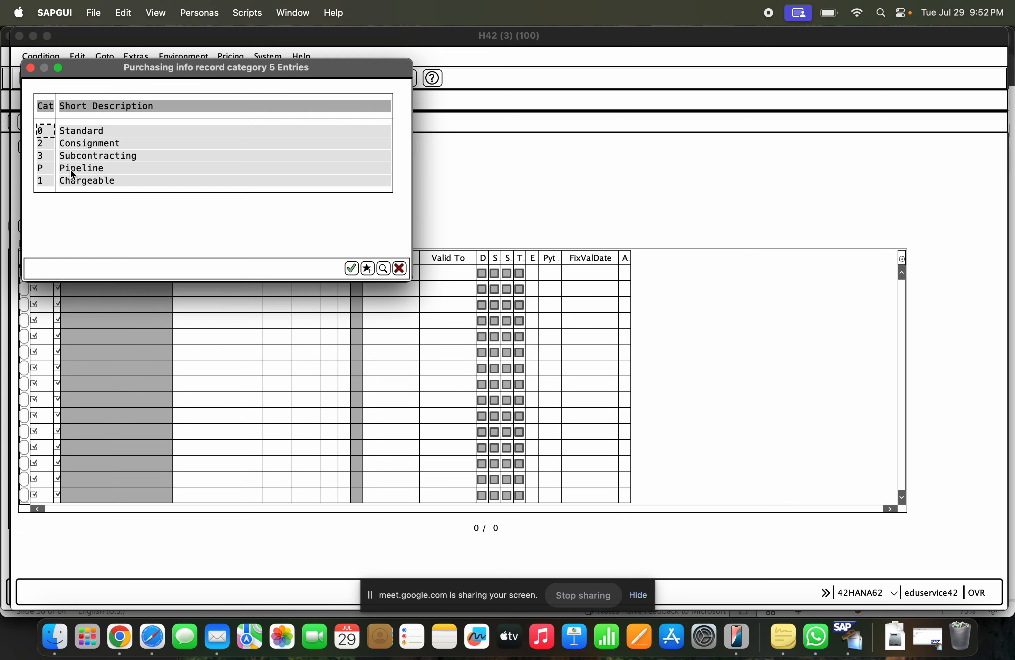
{"action": "left_click", "coordinate": [84, 130]}
{"action": "double_click", "coordinate": [84, 130]}
{"action": "key", "text": "Tab"}
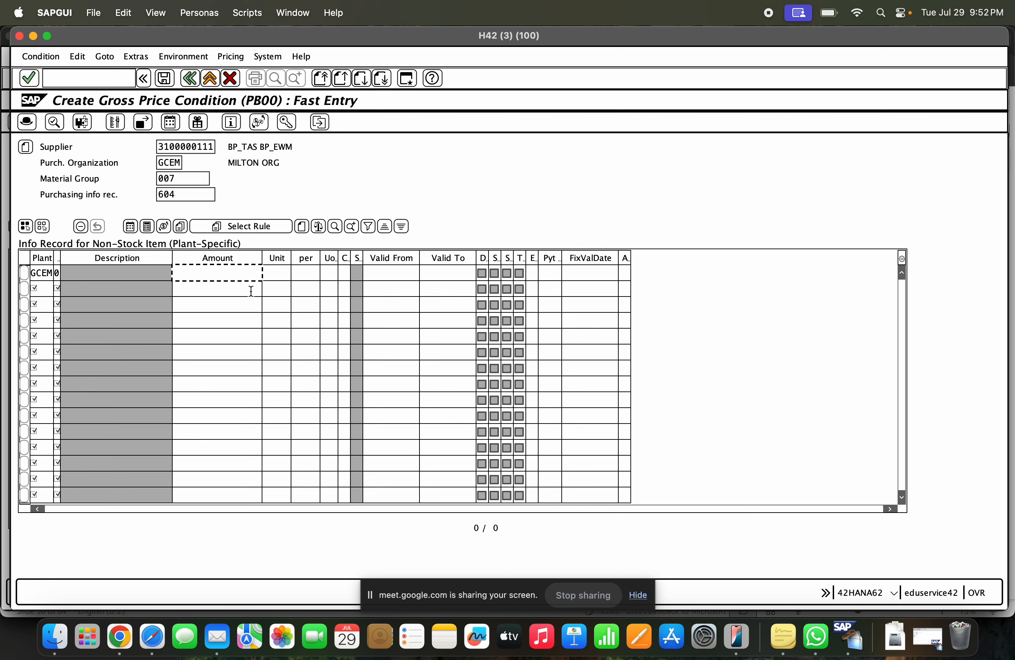
Step: Set the condition line's amount to 190 with unit of measure AU, and validate the entry
{"action": "type", "text": "12"}
{"action": "key", "text": "BackSpace"}
{"action": "key", "text": "BackSpace"}
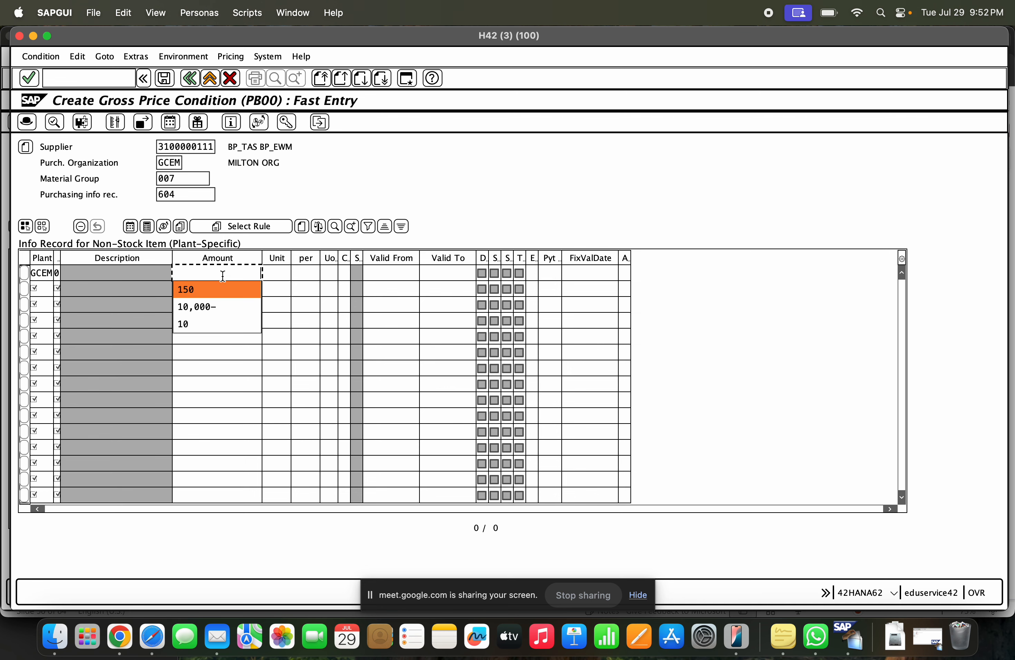
{"action": "type", "text": "190"}
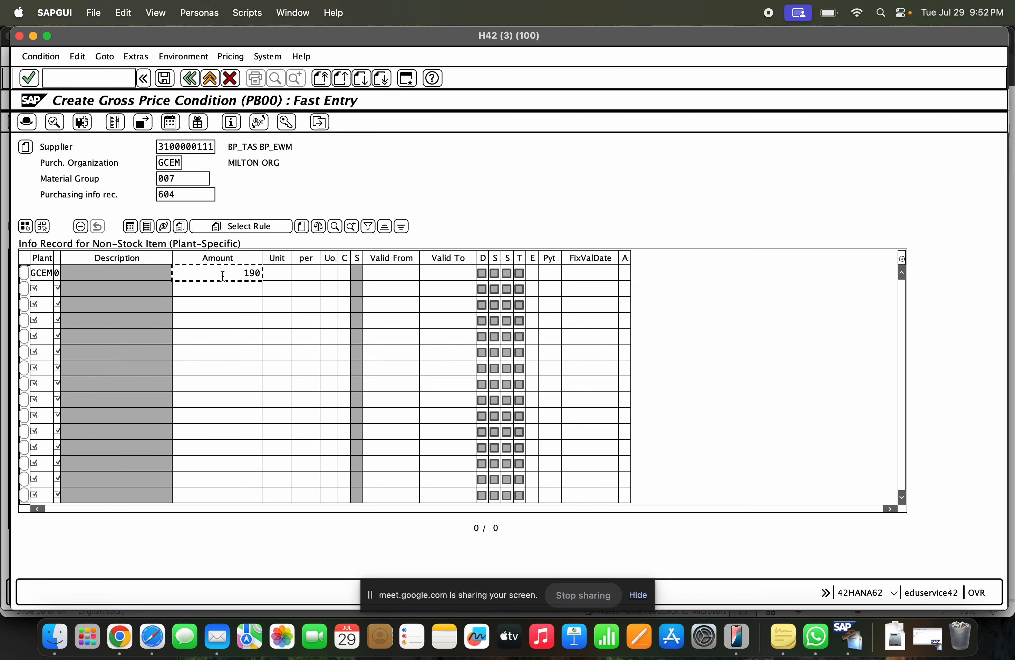
{"action": "key", "text": "Return"}
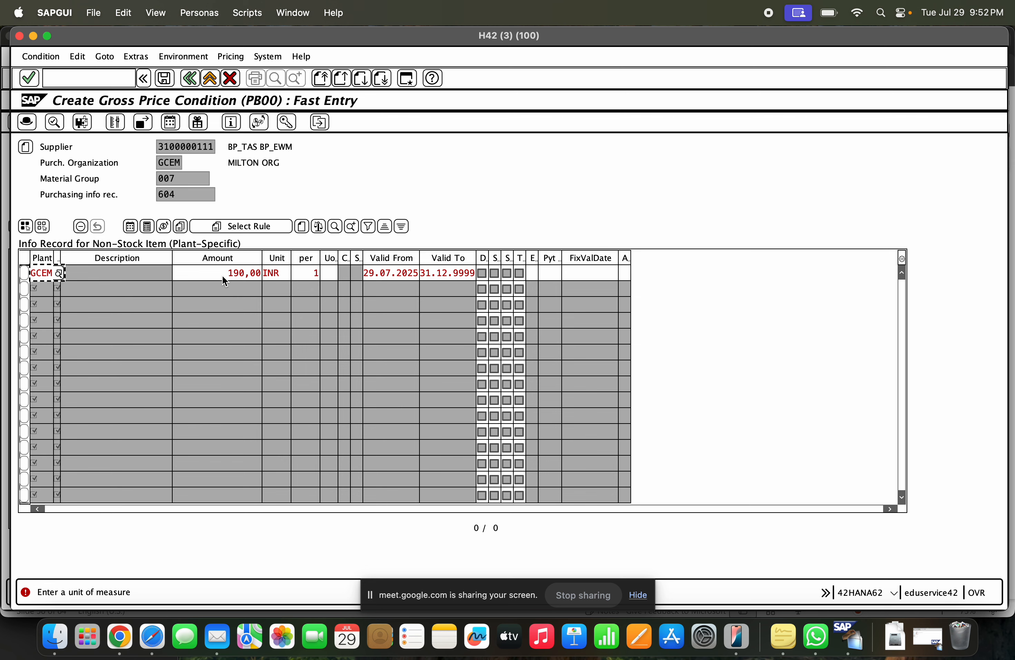
{"action": "left_click", "coordinate": [329, 275]}
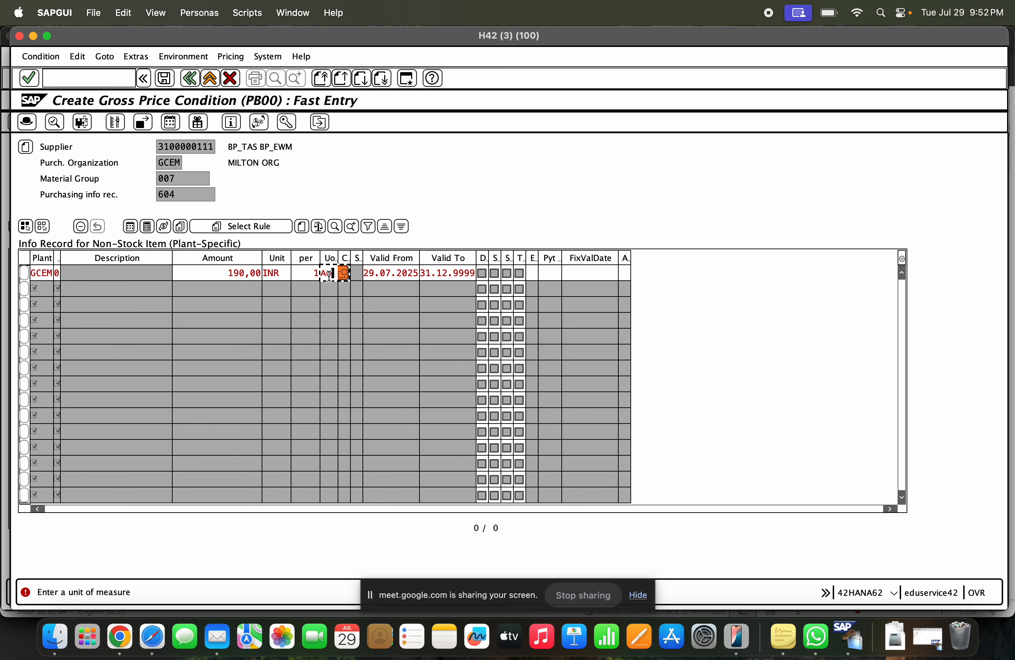
{"action": "key", "text": "Return"}
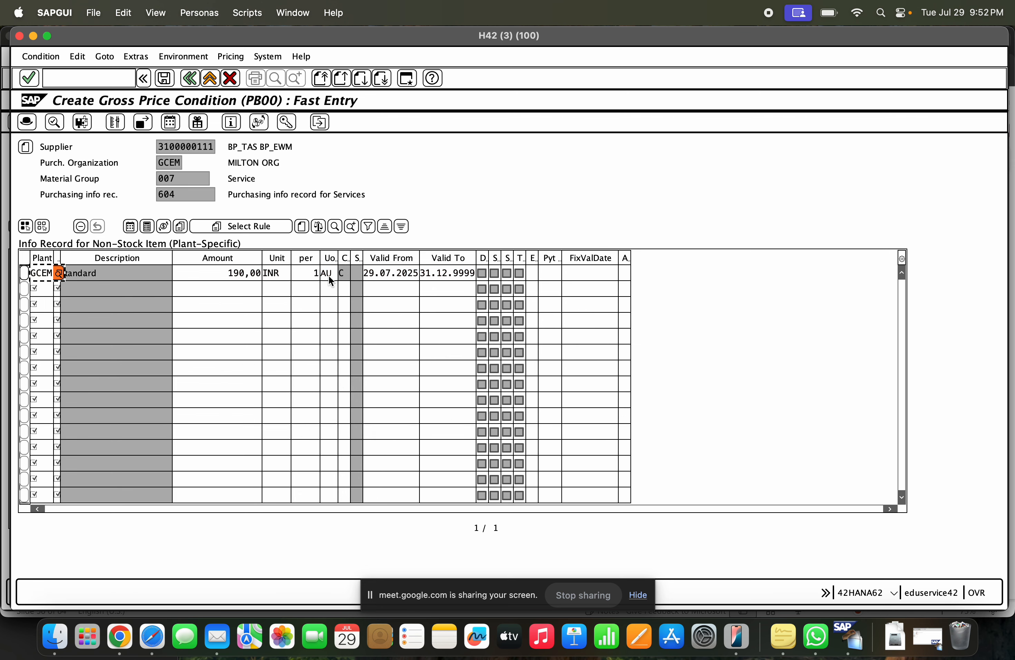
Step: Try to save the condition, examine the created and overlapping validity periods, and cancel the overlap dialog
{"action": "left_click", "coordinate": [166, 79]}
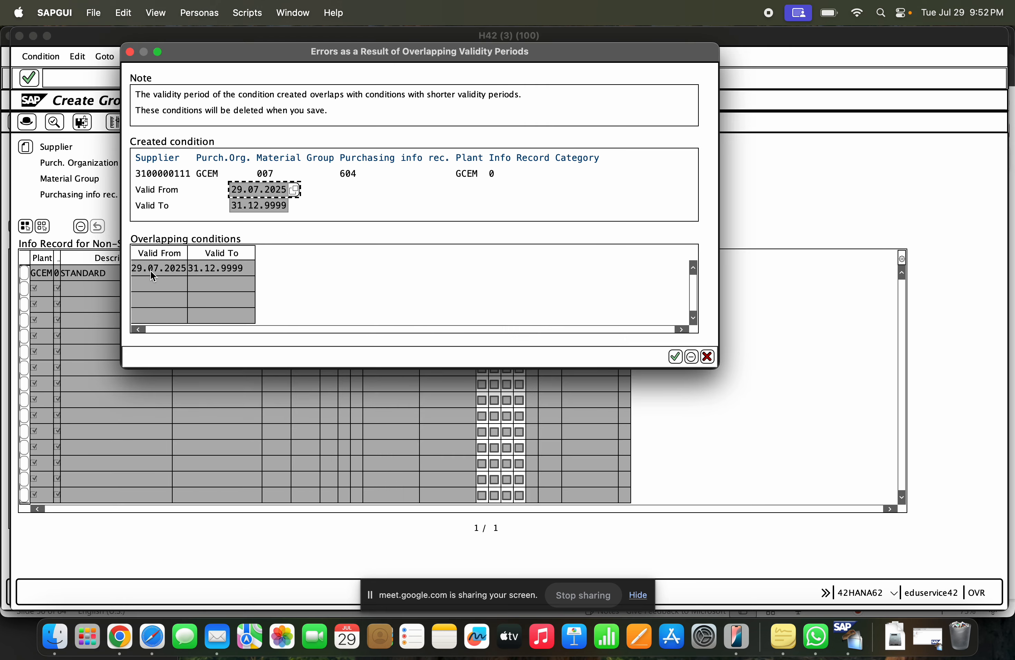
{"action": "left_click", "coordinate": [151, 268]}
{"action": "left_click_drag", "start_coordinate": [245, 58], "coordinate": [371, 193]}
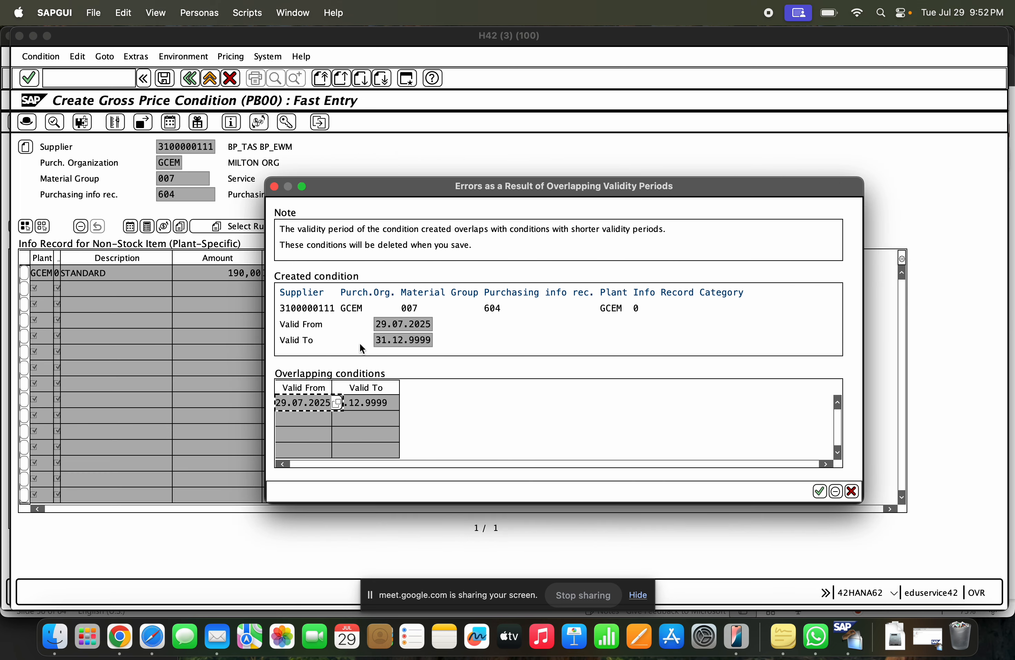
{"action": "left_click", "coordinate": [378, 307]}
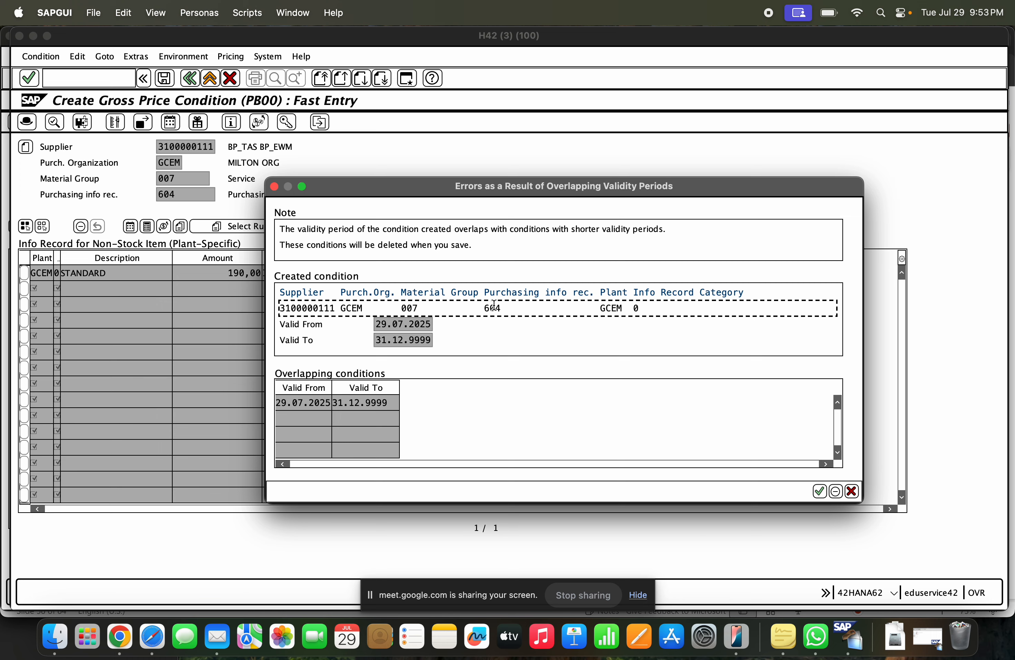
{"action": "left_click", "coordinate": [383, 406]}
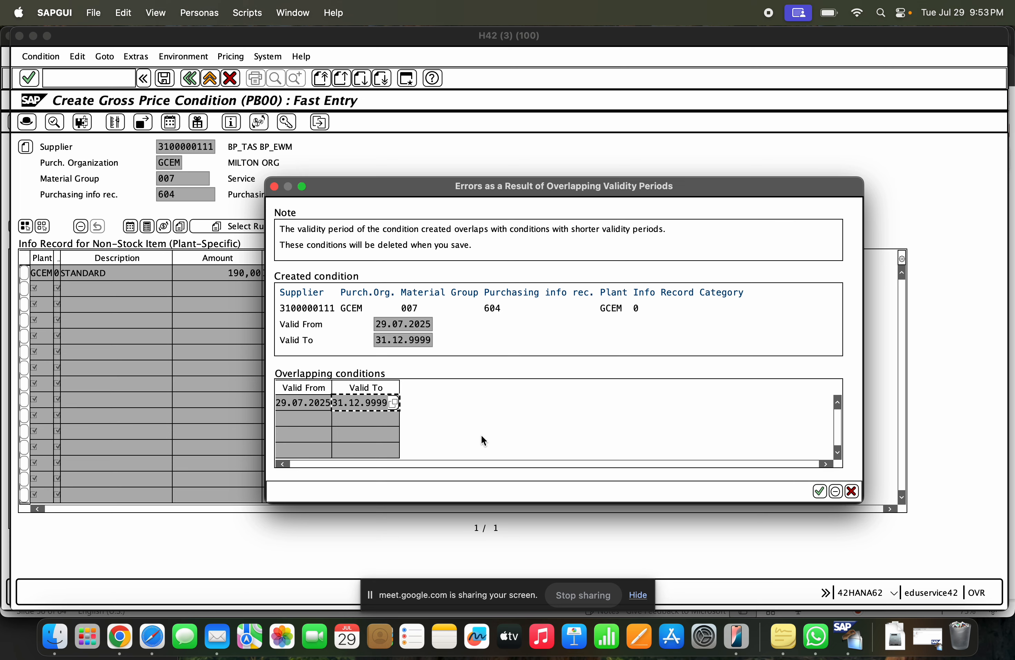
{"action": "left_click", "coordinate": [852, 492]}
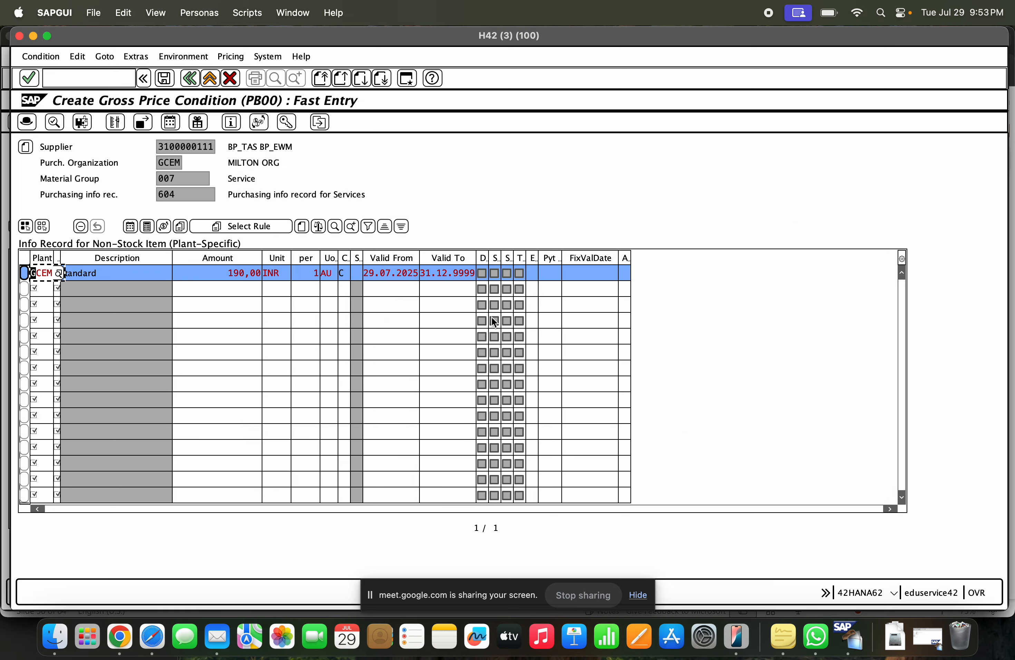
Step: Recheck the line's Valid From date, save again, and discard the newly created overlapping condition
{"action": "left_click", "coordinate": [394, 273]}
{"action": "left_click", "coordinate": [424, 273]}
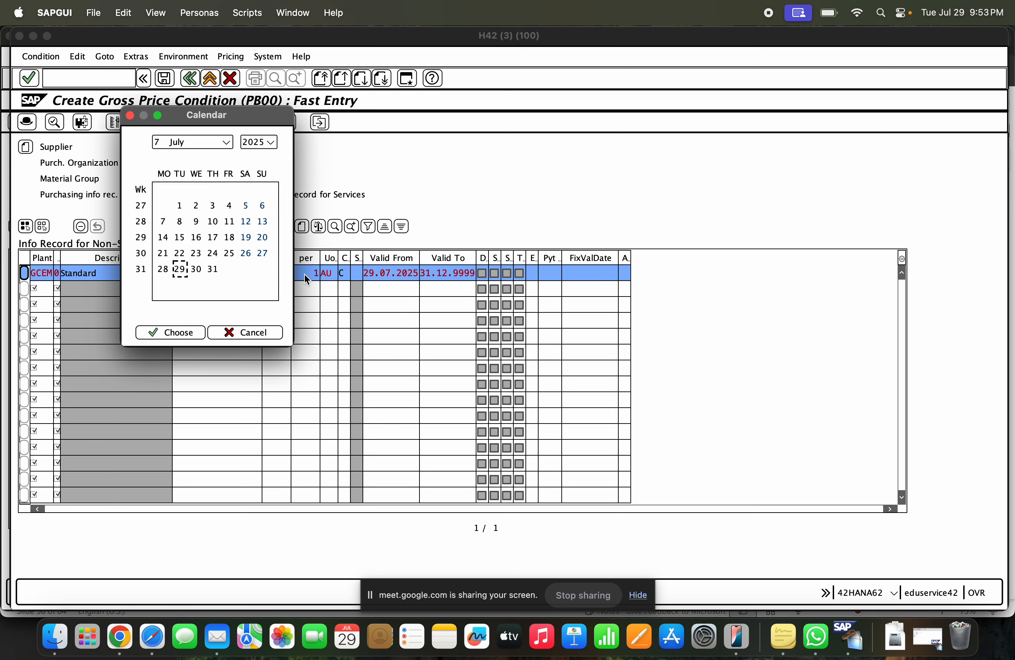
{"action": "left_click", "coordinate": [180, 332]}
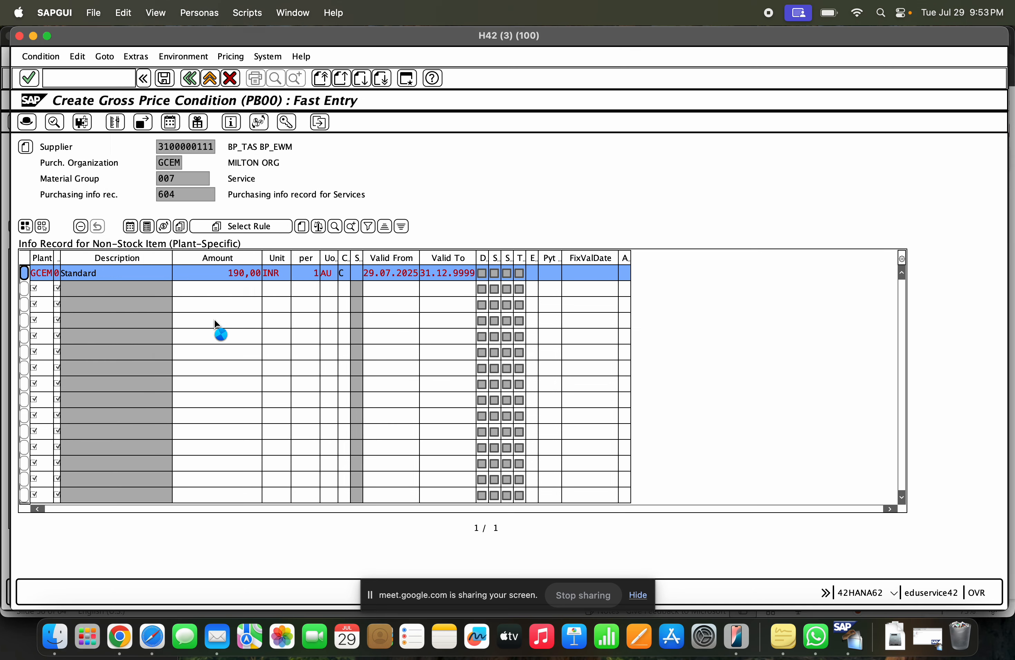
{"action": "left_click", "coordinate": [165, 79]}
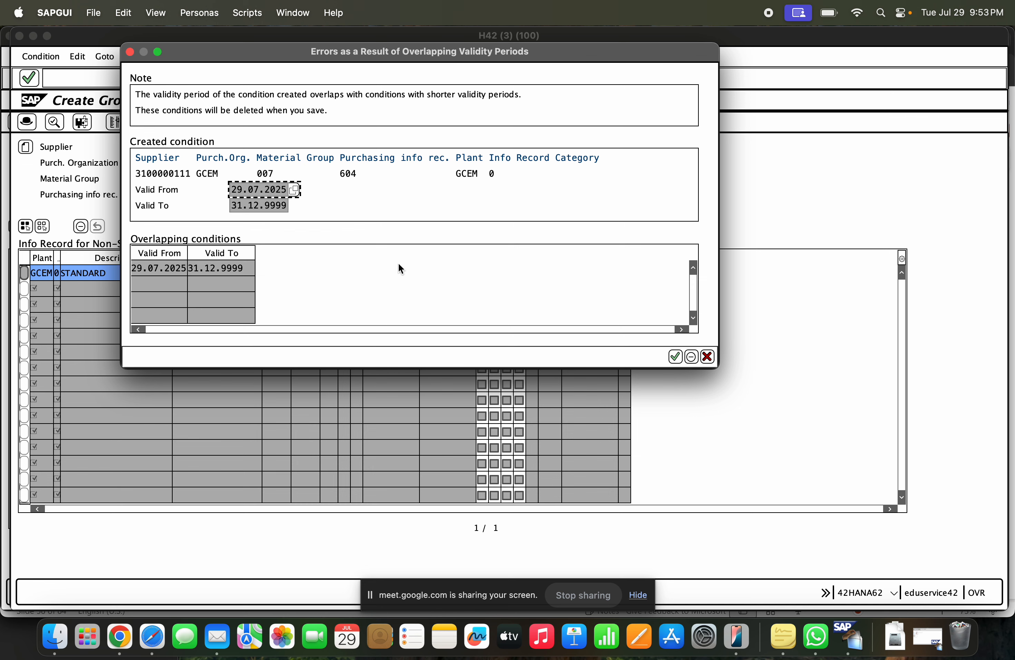
{"action": "left_click", "coordinate": [168, 273]}
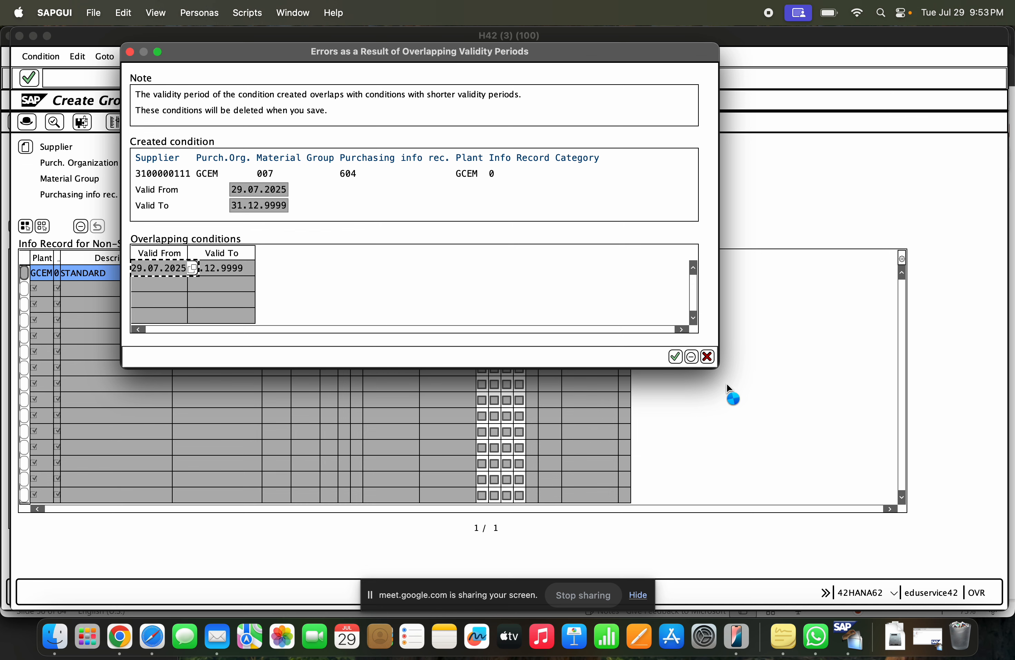
{"action": "left_click", "coordinate": [689, 358]}
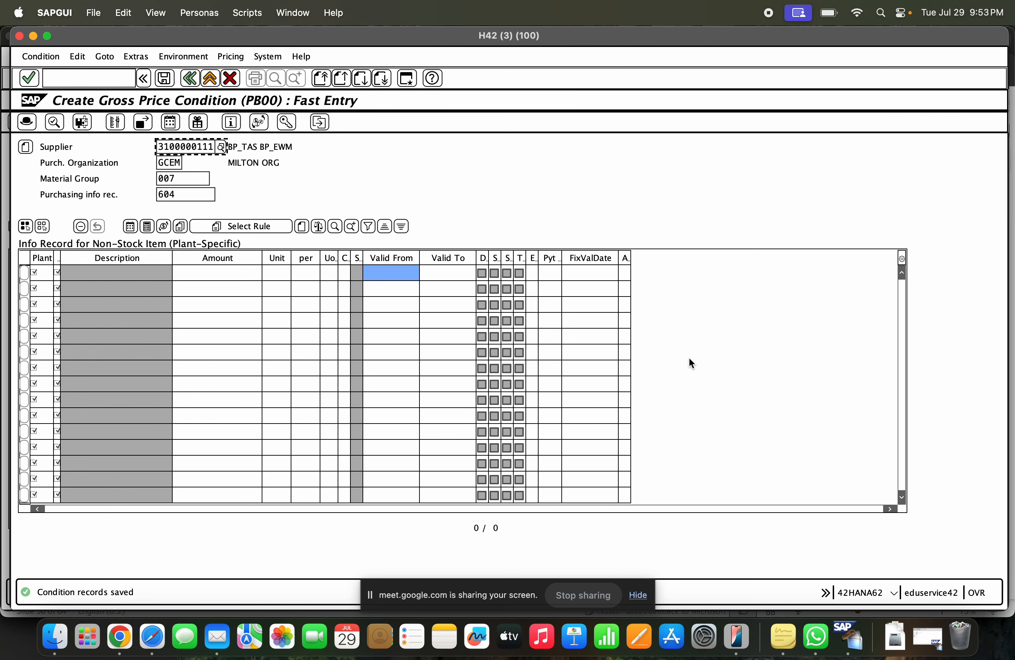
Step: Display the existing PB00 condition of info record 604 and check its amount
{"action": "left_click", "coordinate": [41, 56]}
{"action": "left_click", "coordinate": [64, 112]}
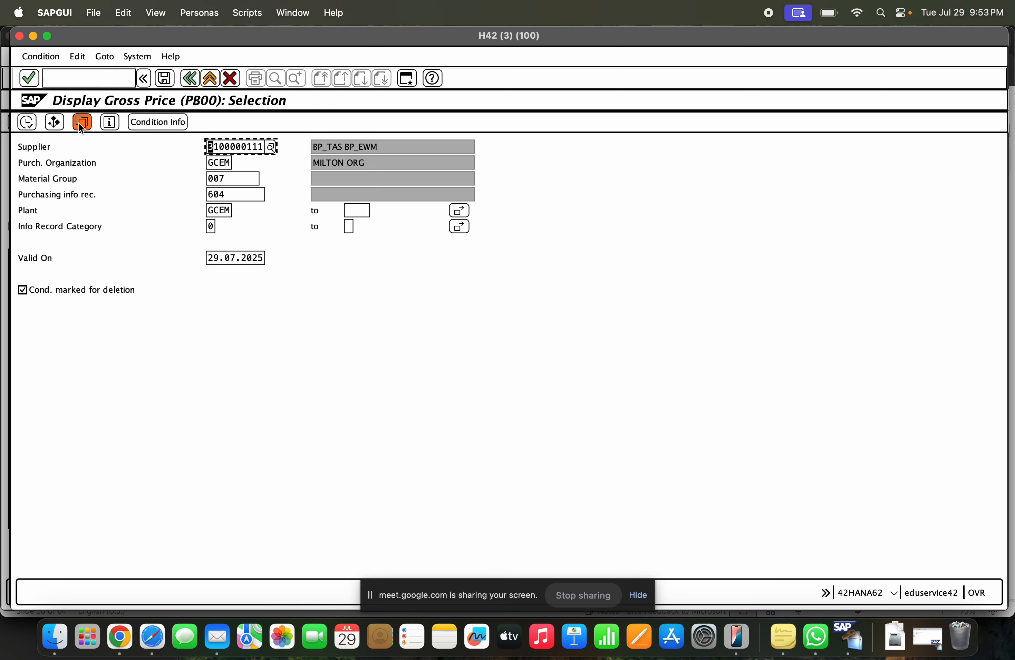
{"action": "left_click", "coordinate": [25, 126]}
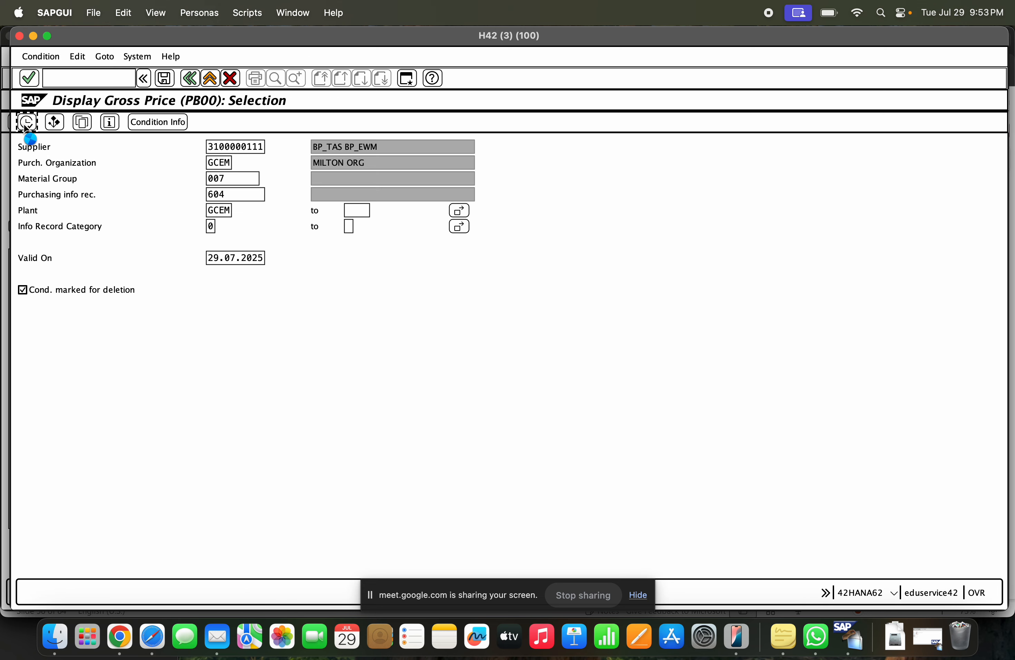
{"action": "left_click_drag", "start_coordinate": [223, 284], "coordinate": [275, 288]}
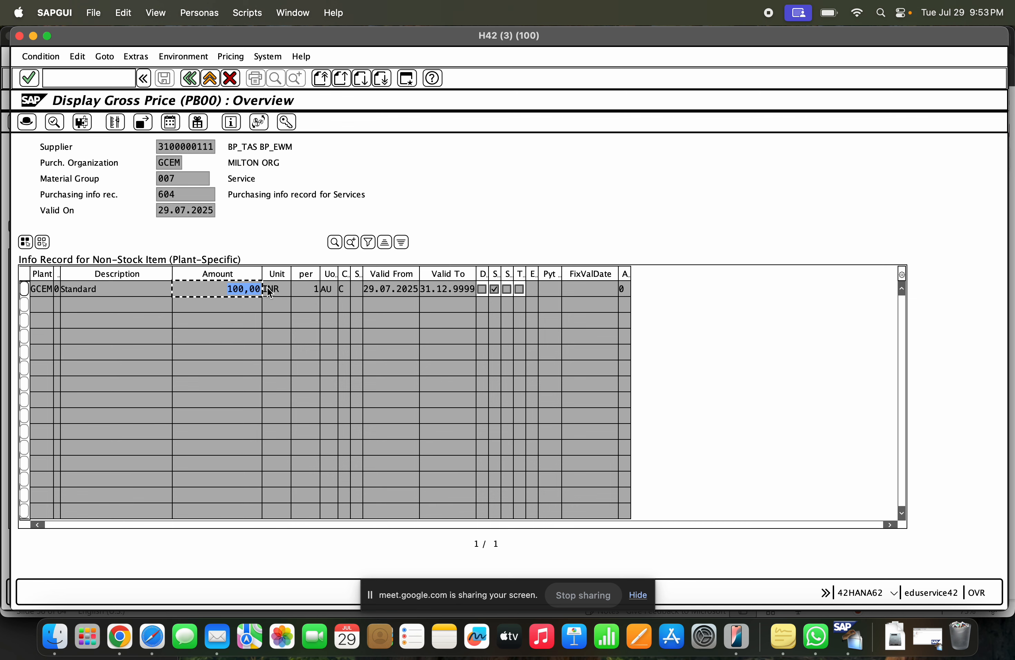
Step: Open the existing PB00 condition of info record 604 for changing, set its amount to 120,00, and save it
{"action": "left_click", "coordinate": [41, 56]}
{"action": "left_click", "coordinate": [55, 96]}
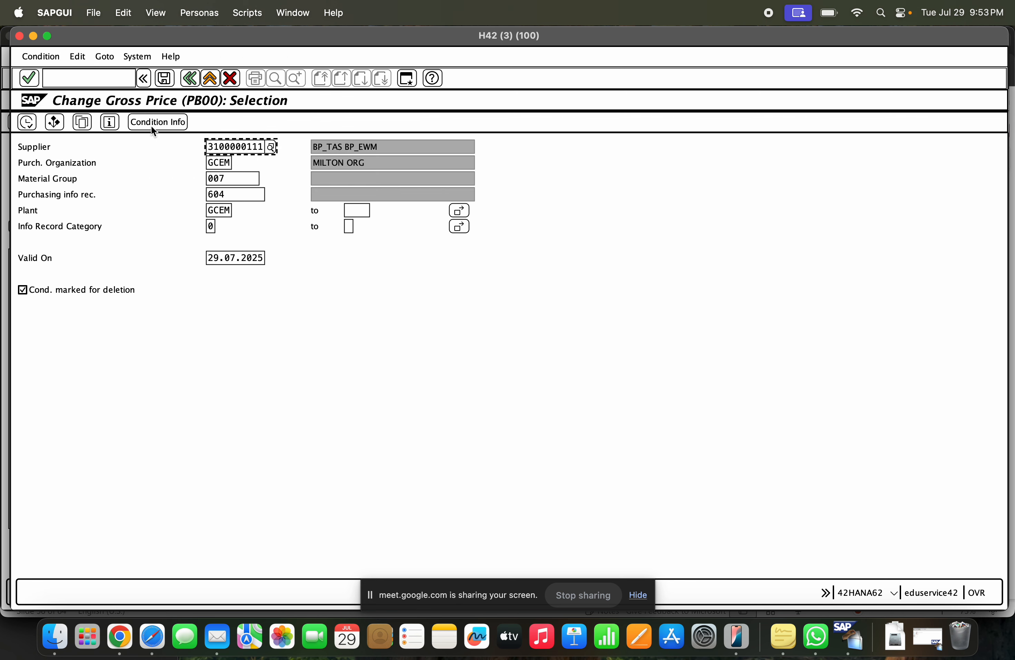
{"action": "left_click", "coordinate": [31, 125]}
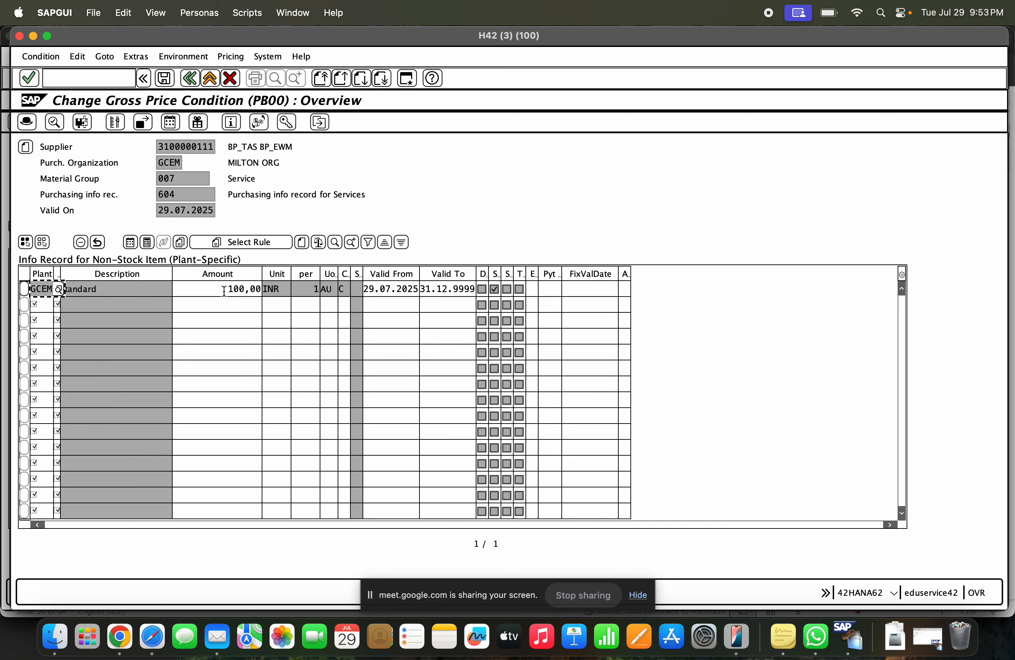
{"action": "left_click_drag", "start_coordinate": [223, 290], "coordinate": [285, 293]}
{"action": "type", "text": "120,00"}
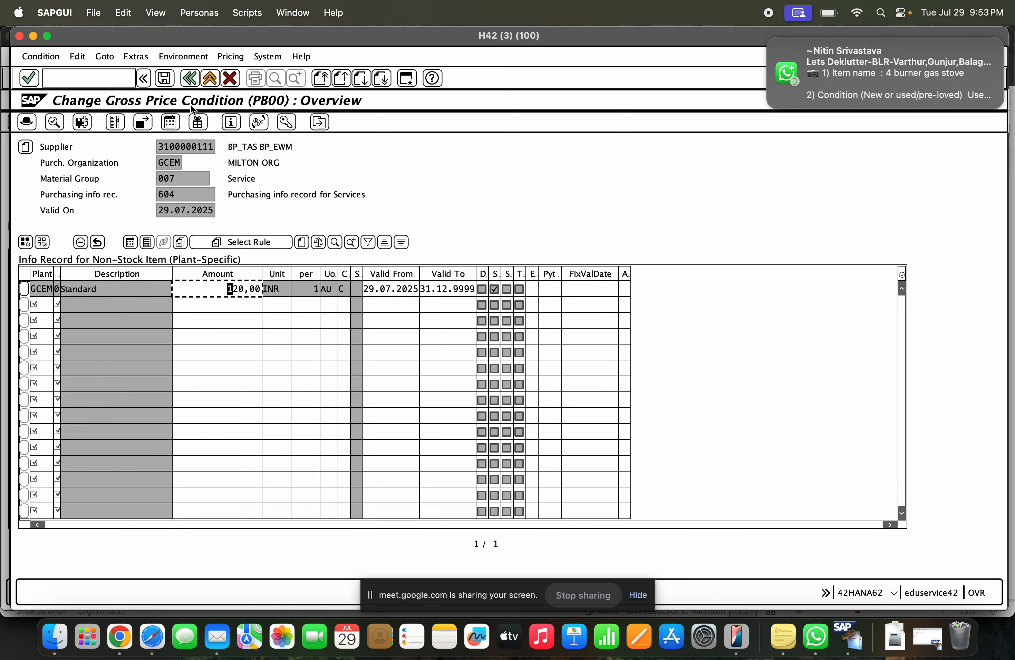
{"action": "left_click", "coordinate": [167, 80]}
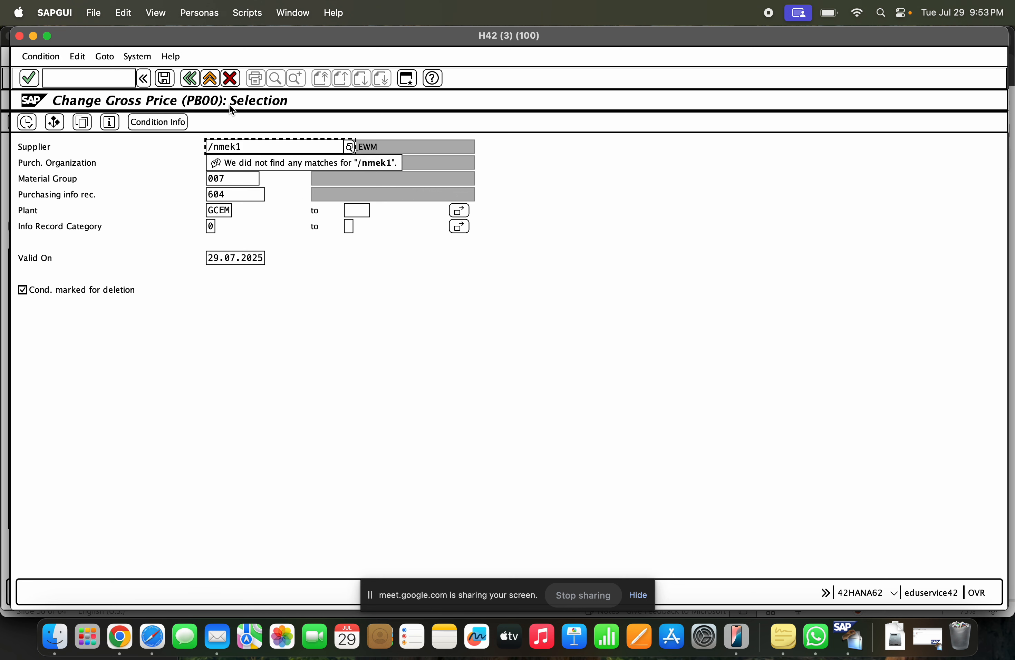
Step: Restart MEK1 for a PB00 condition with the key combination Info Record for Non-Stock Item (Plant-Specific)
{"action": "left_click", "coordinate": [210, 78]}
{"action": "left_click", "coordinate": [76, 79]}
{"action": "type", "text": "/nmek1"}
{"action": "key", "text": "Return"}
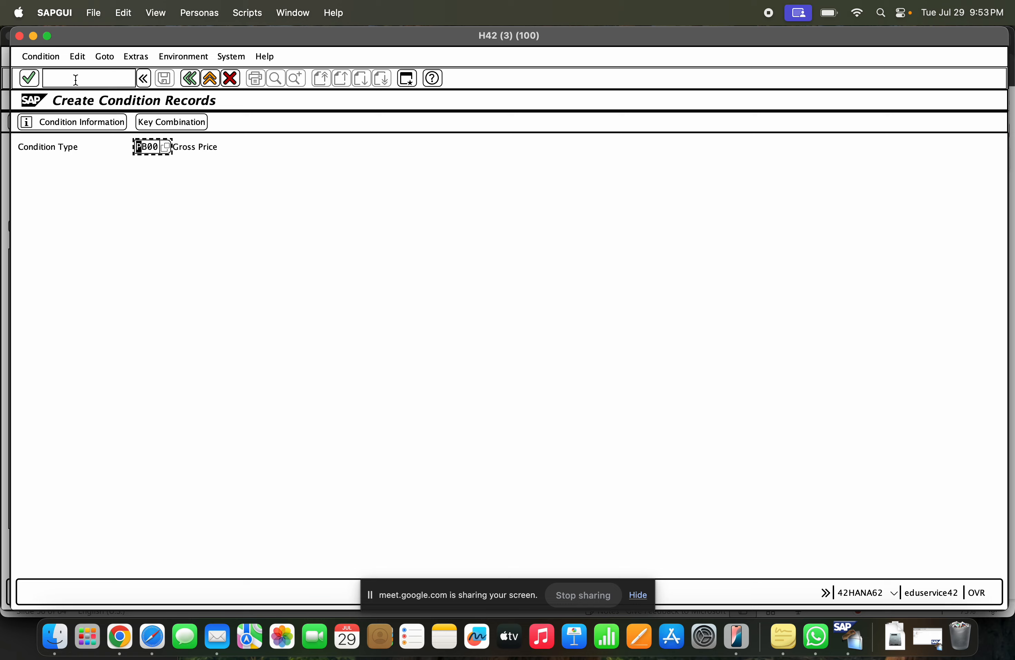
{"action": "left_click", "coordinate": [128, 222]}
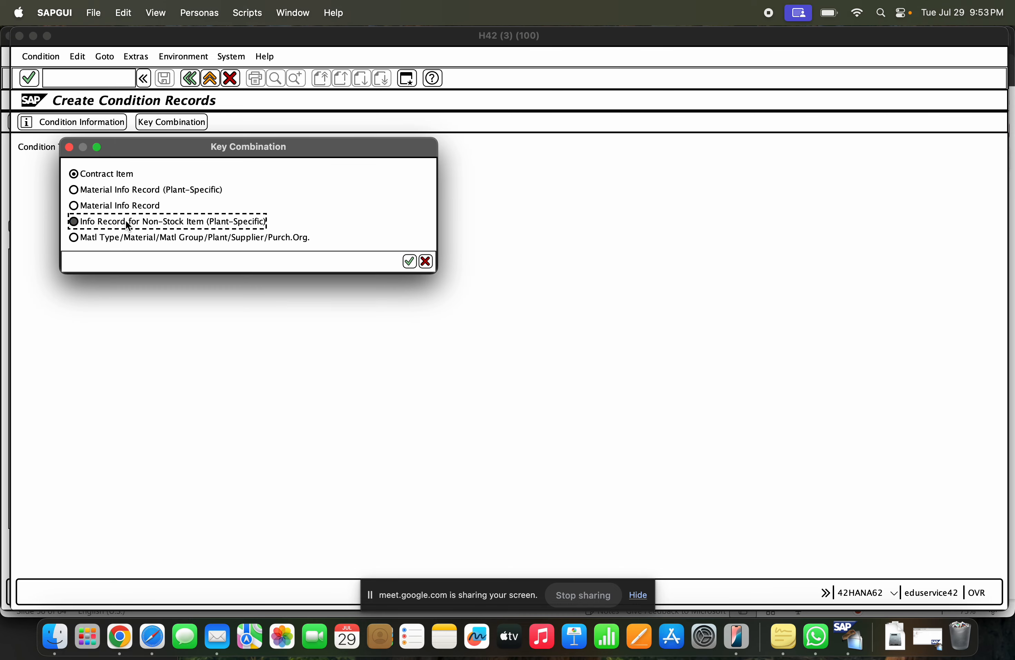
{"action": "key", "text": "Return"}
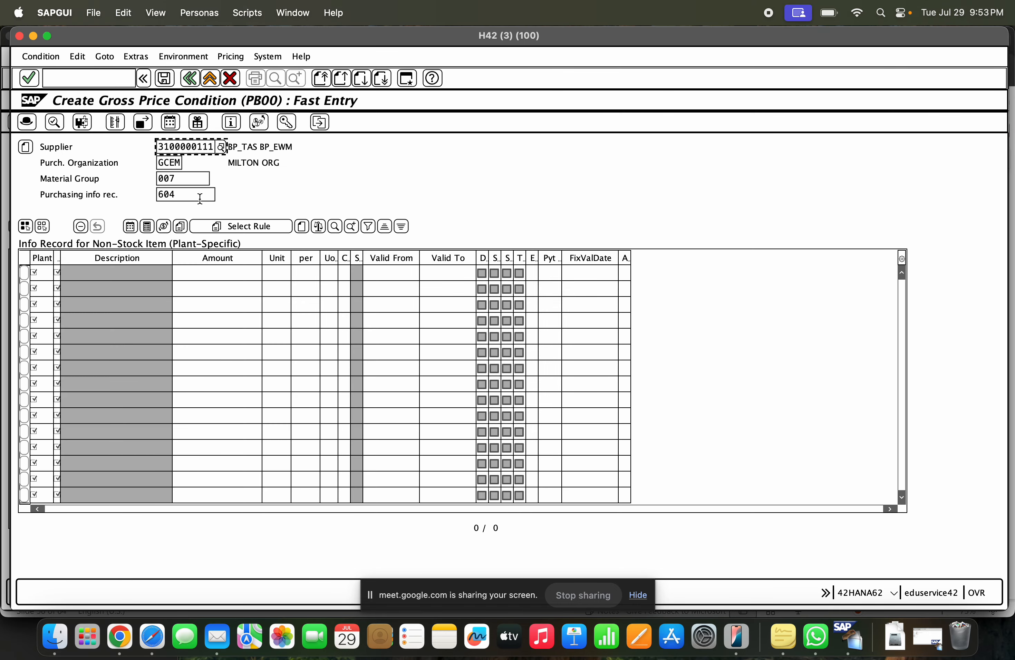
Step: Fill the first line of the new condition with plant GCEM and info record category 0
{"action": "left_click", "coordinate": [45, 273]}
{"action": "type", "text": "GCEM"}
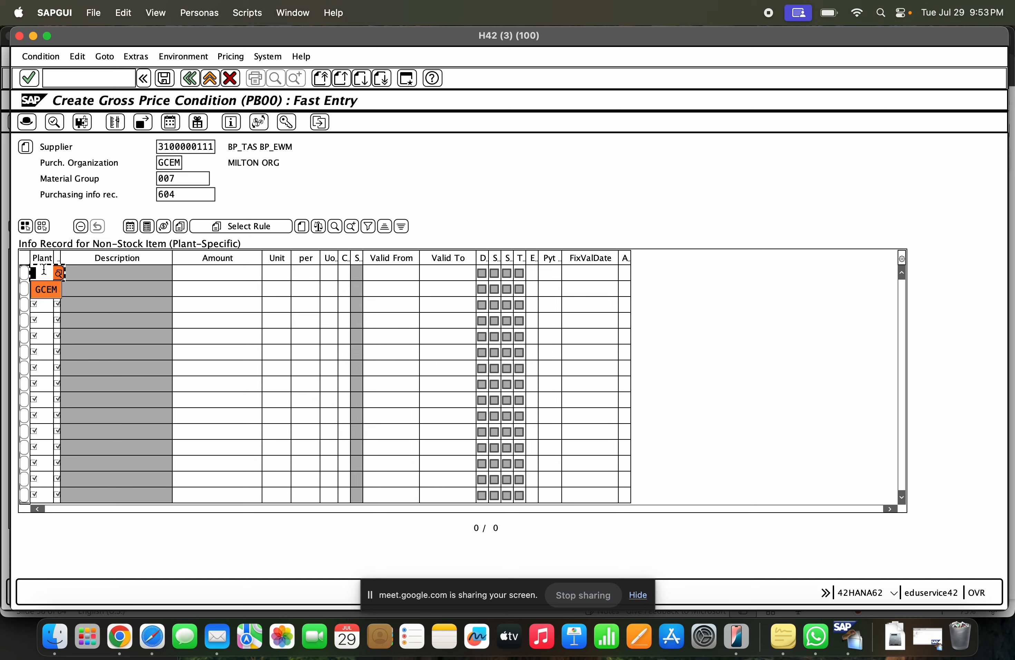
{"action": "type", "text": "0"}
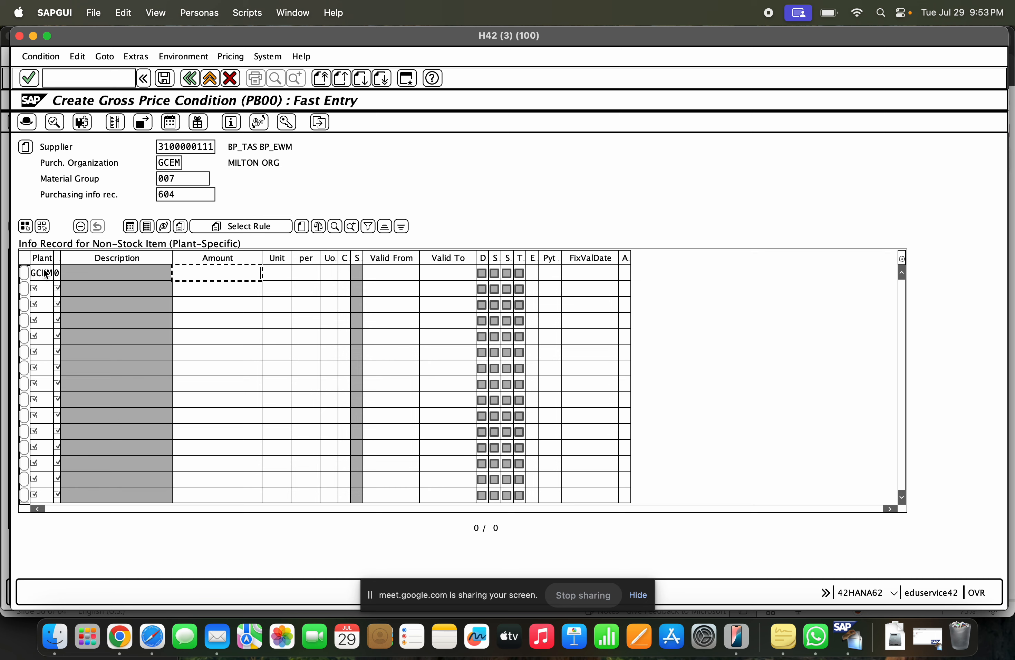
Step: Set the new condition line's amount to 200 and its unit of measure to AU
{"action": "type", "text": "200"}
{"action": "key", "text": "Tab"}
{"action": "key", "text": "Tab"}
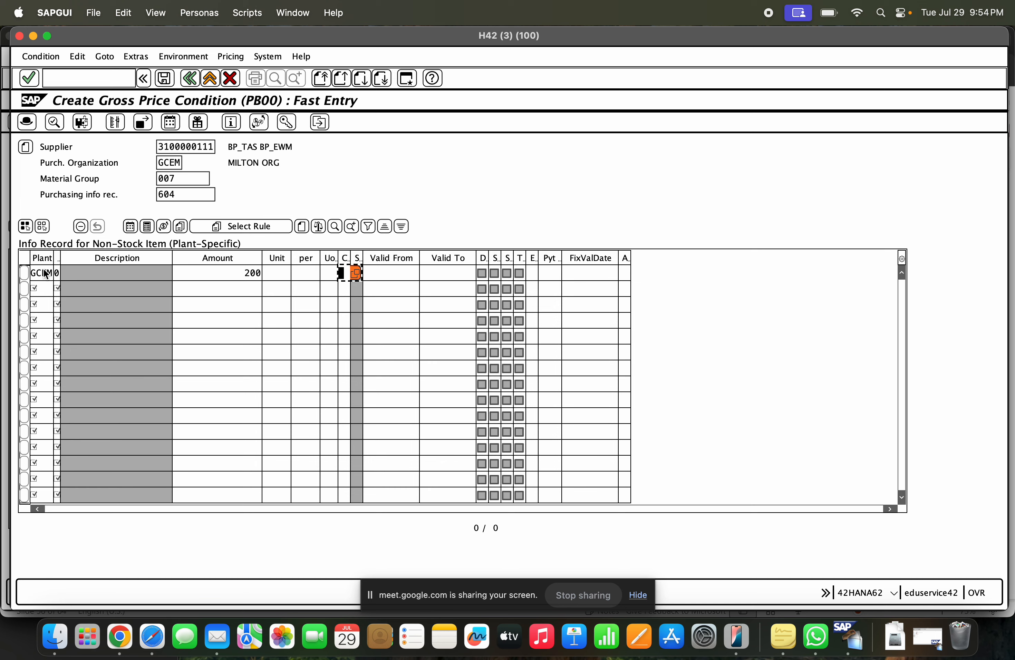
{"action": "type", "text": "AU"}
{"action": "key", "text": "Tab"}
{"action": "key", "text": "Tab"}
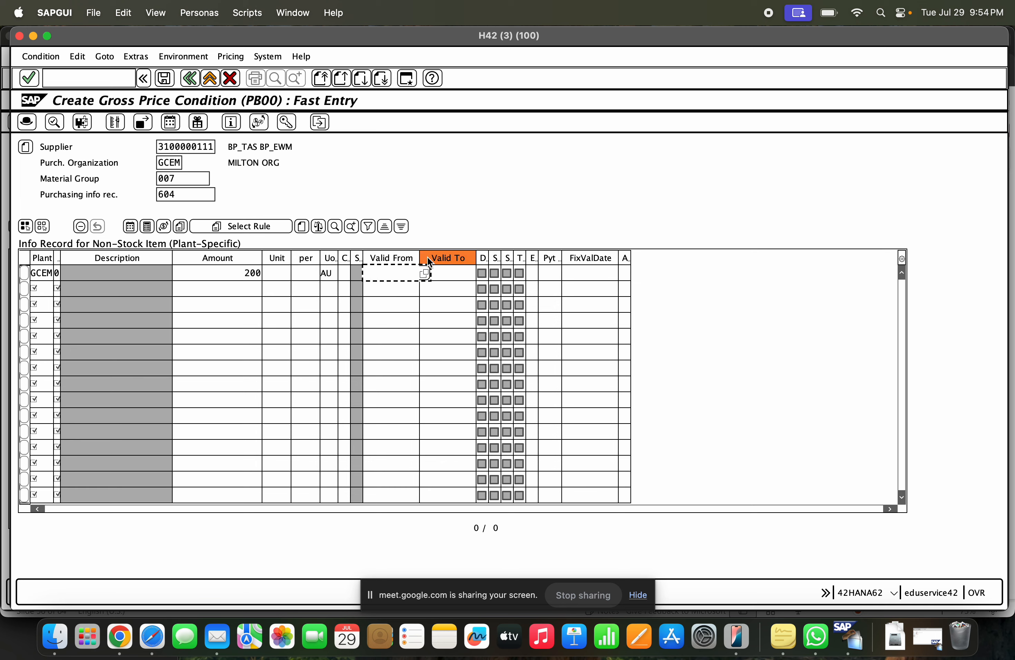
Step: Set the condition's validity from 31.07.2025 to 31.07.2026 and save the record
{"action": "left_click", "coordinate": [425, 273]}
{"action": "double_click", "coordinate": [212, 268]}
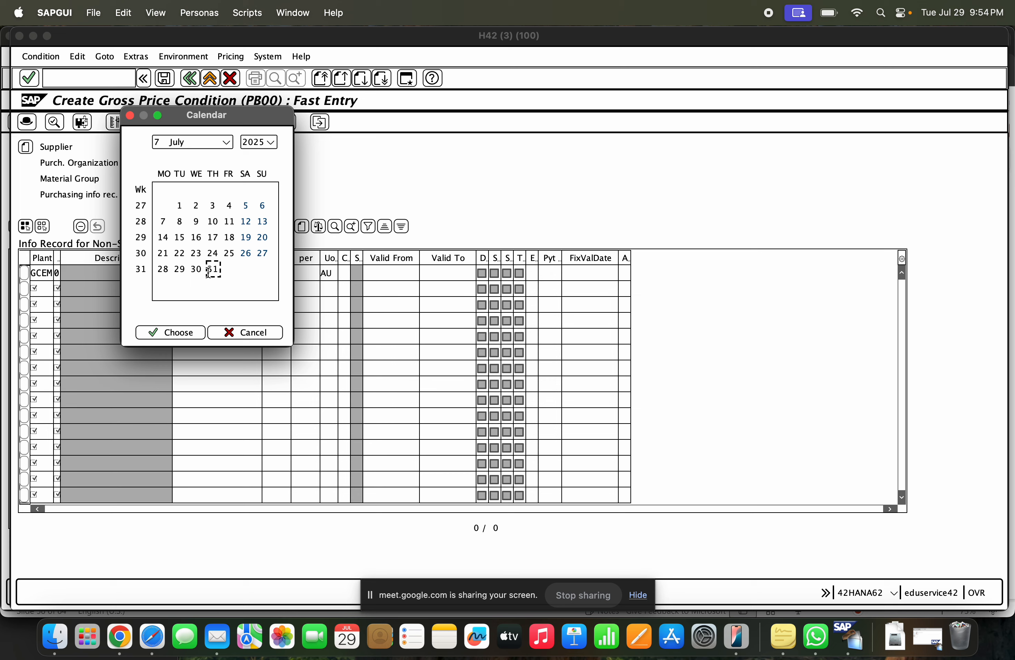
{"action": "left_click", "coordinate": [481, 273]}
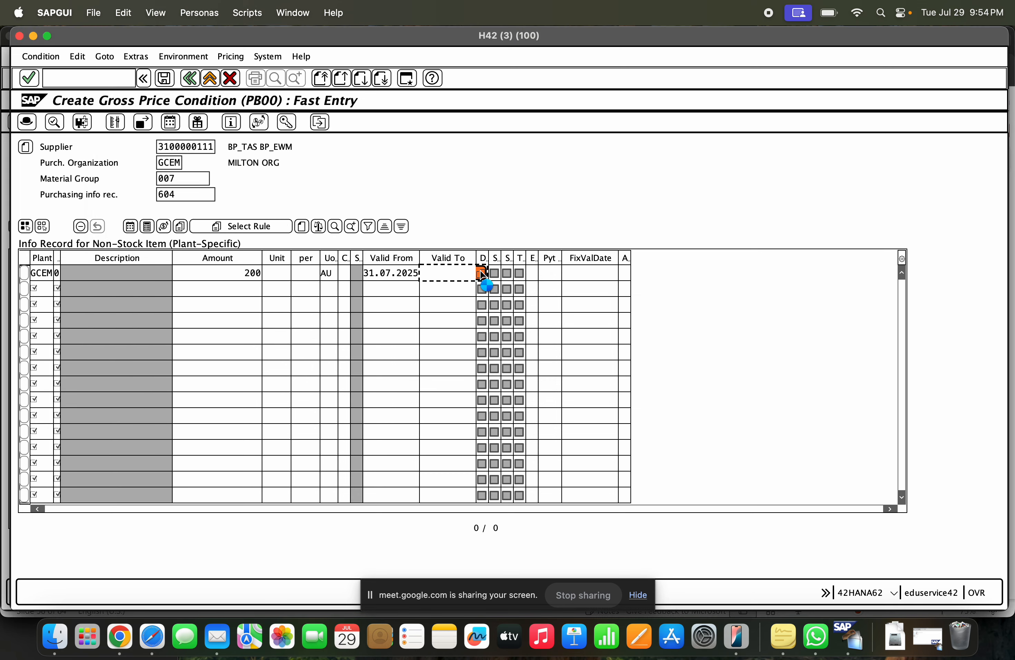
{"action": "double_click", "coordinate": [211, 269]}
{"action": "key", "text": "Return"}
{"action": "left_click", "coordinate": [171, 82]}
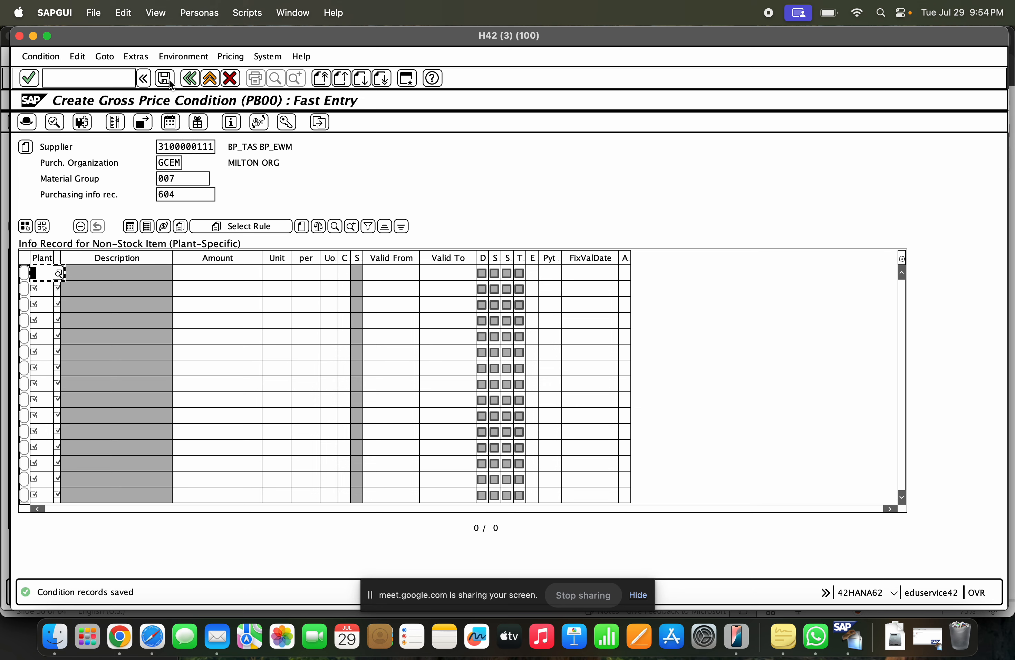
Step: Display the PB00 condition of info record 604 valid on 29.07.2025 and check its amount
{"action": "left_click", "coordinate": [60, 57]}
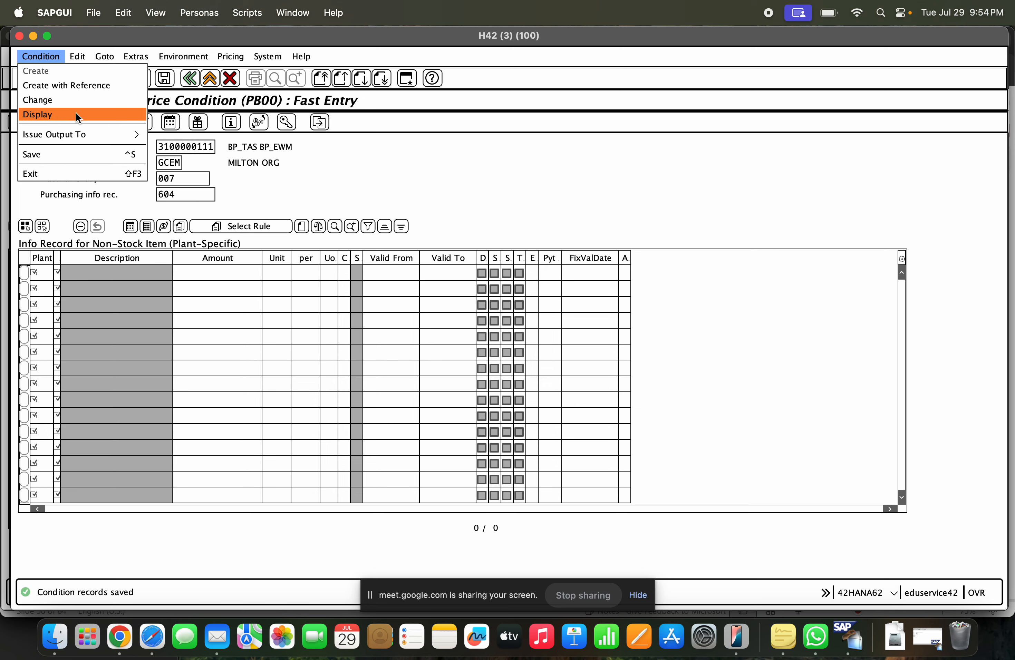
{"action": "left_click", "coordinate": [76, 114]}
{"action": "left_click", "coordinate": [28, 125]}
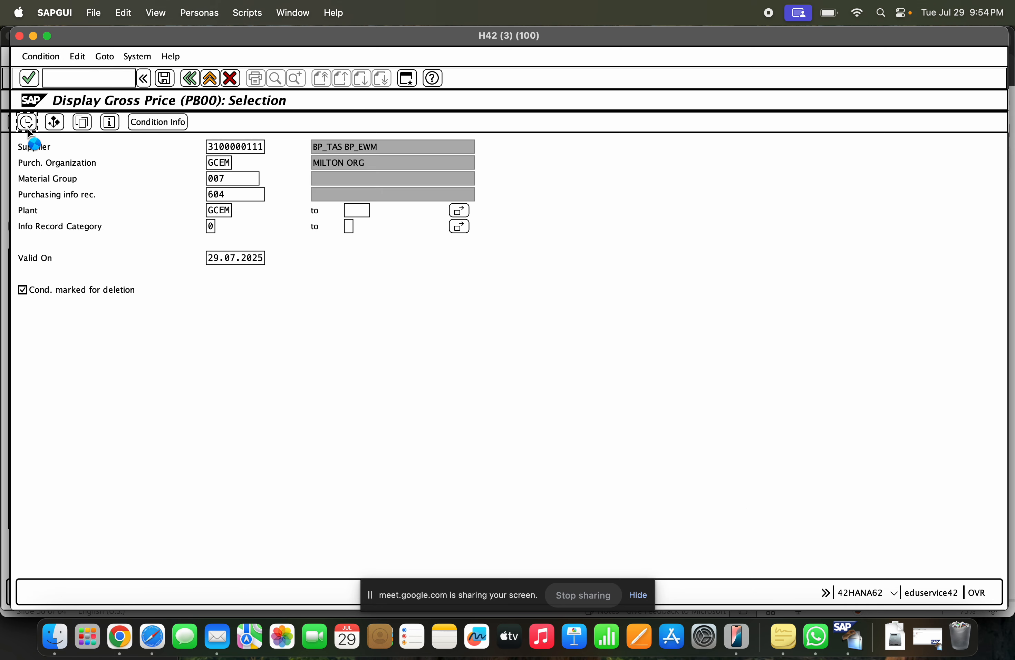
{"action": "left_click", "coordinate": [227, 291]}
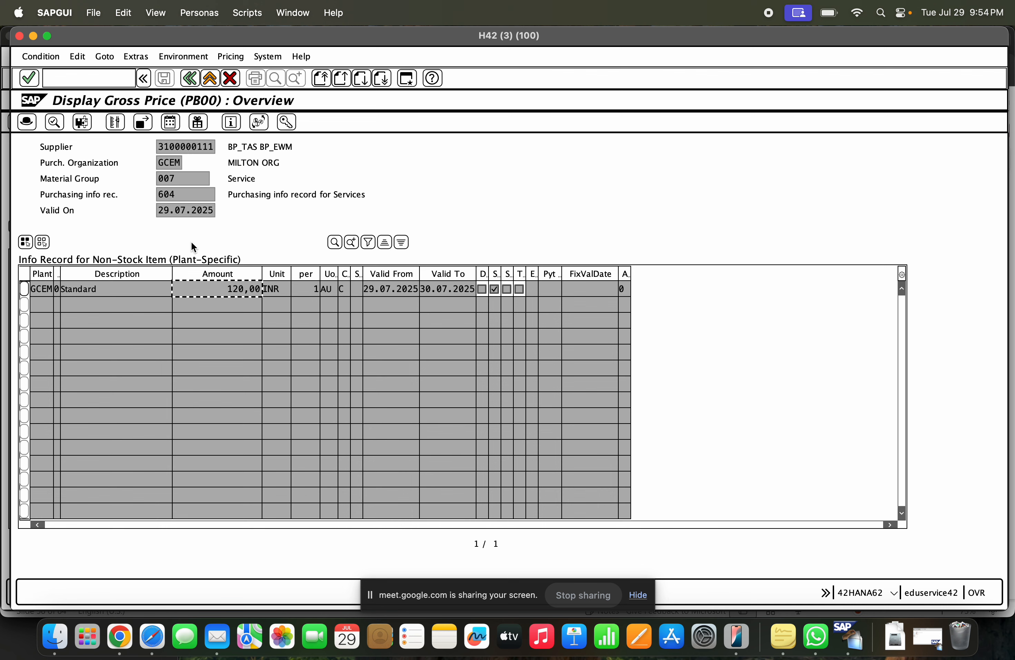
Step: Run the condition records list for info record 604, look through it, and return to the SAP Easy Access screen
{"action": "left_click", "coordinate": [48, 56]}
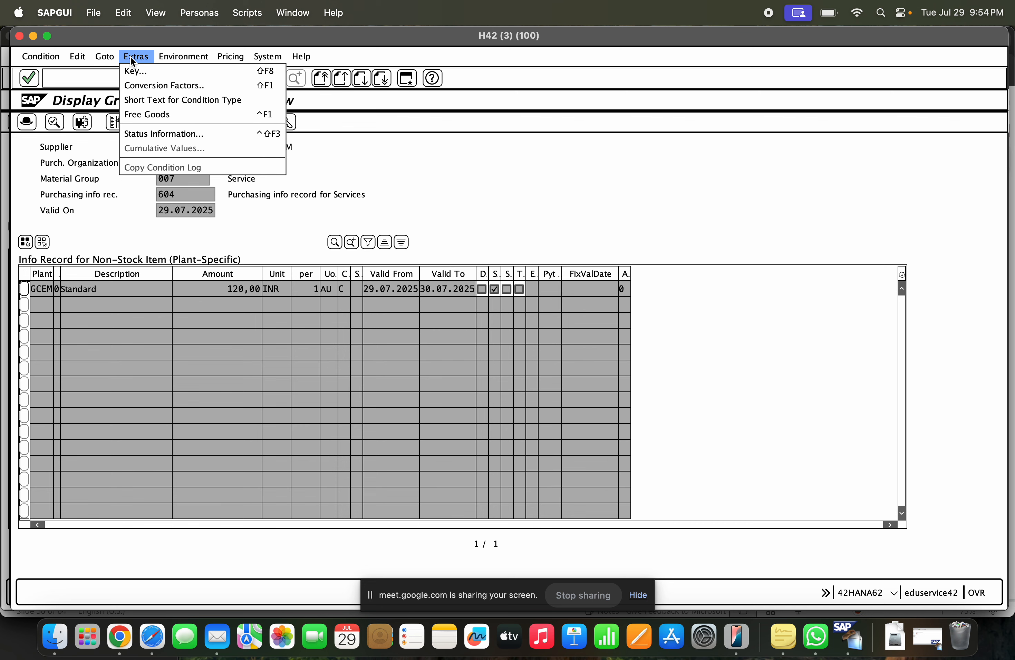
{"action": "mouse_move", "coordinate": [184, 73]}
{"action": "left_click", "coordinate": [300, 69]}
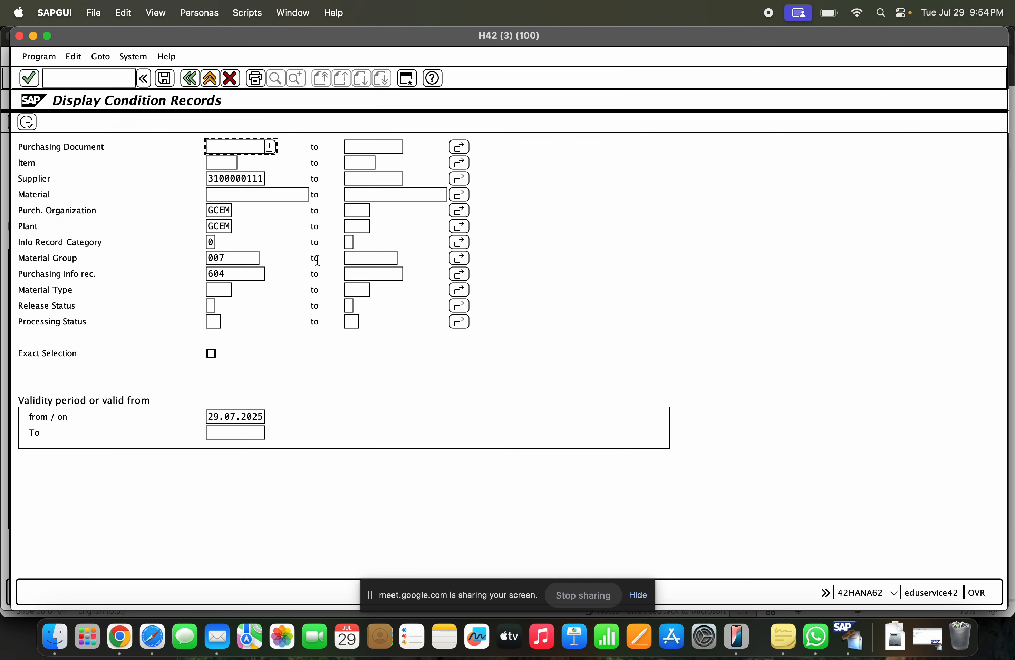
{"action": "left_click", "coordinate": [28, 124]}
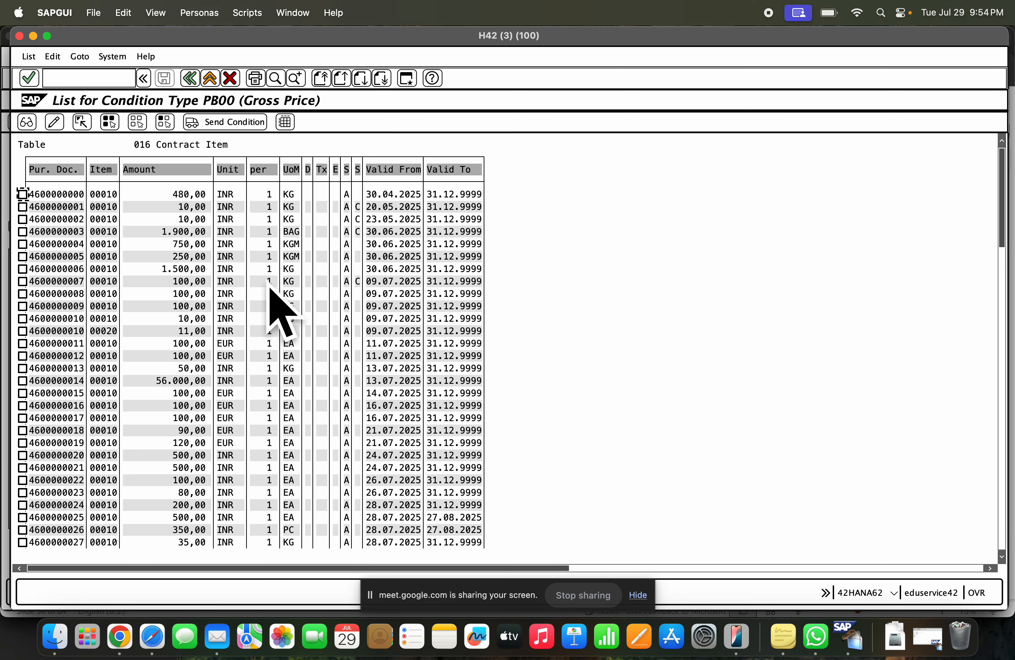
{"action": "left_click", "coordinate": [190, 78]}
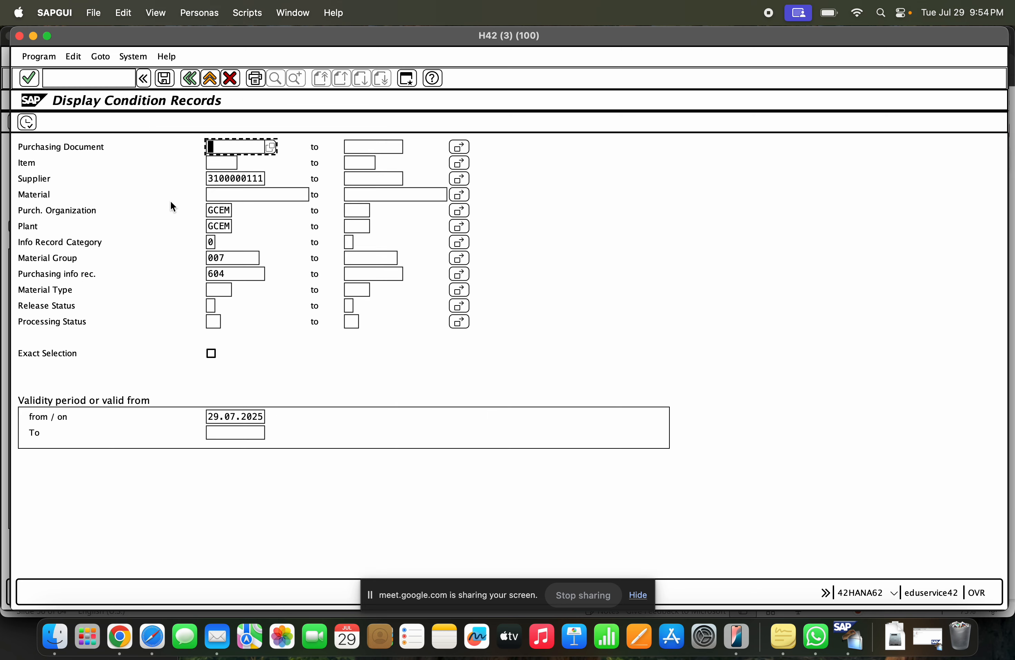
{"action": "left_click", "coordinate": [239, 178]}
{"action": "key", "text": "F8"}
{"action": "left_click", "coordinate": [208, 80]}
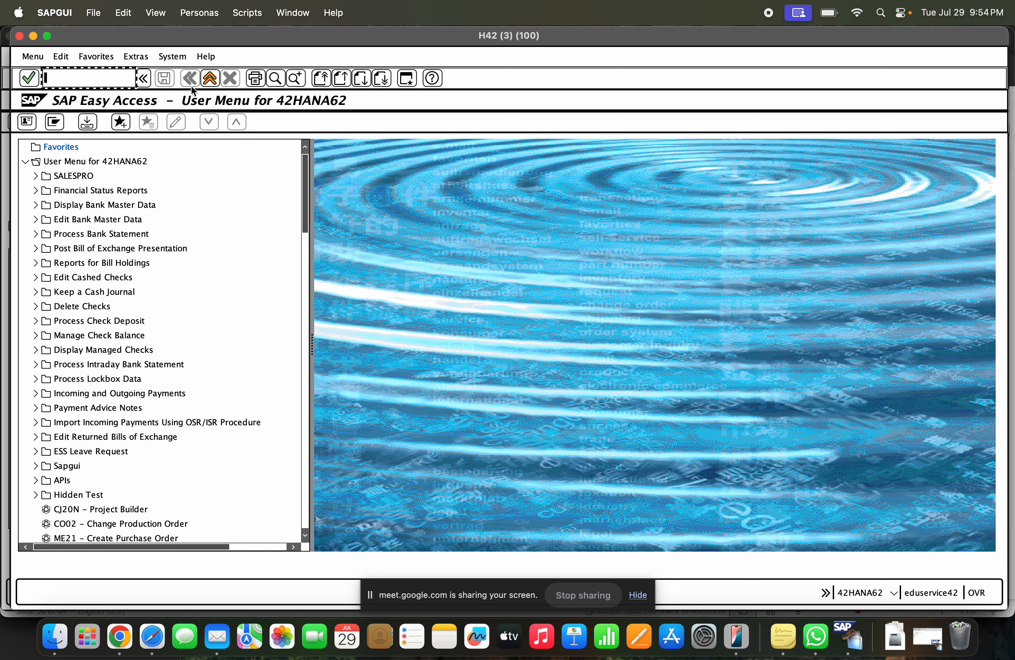
Step: Open info record 604 for changing with transaction ME12 and enter AU as its order unit
{"action": "type", "text": "me12"}
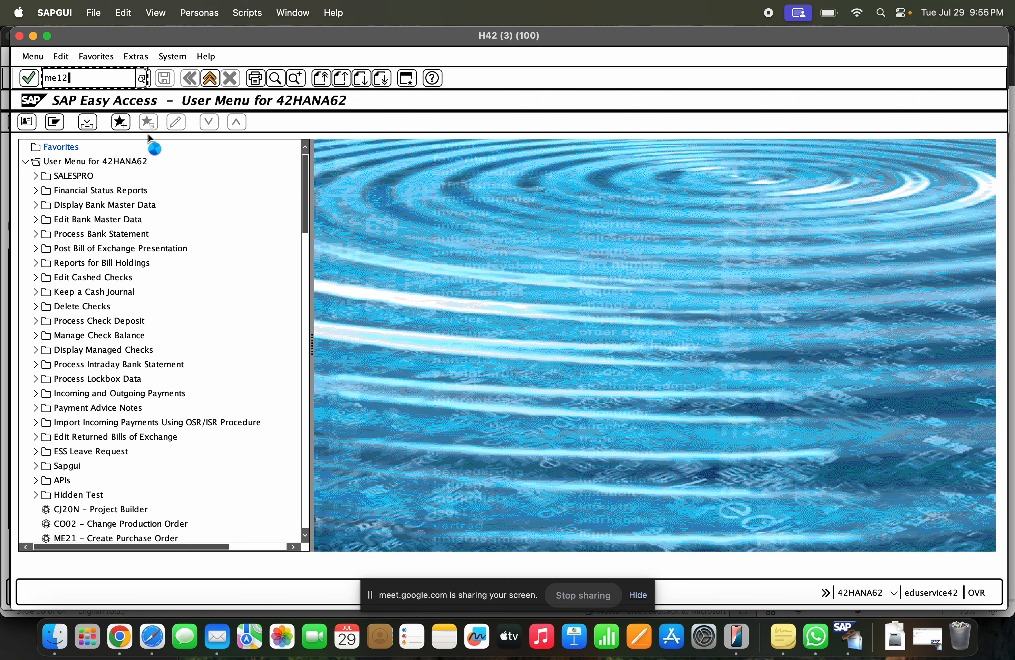
{"action": "key", "text": "Return"}
{"action": "key", "text": "Return"}
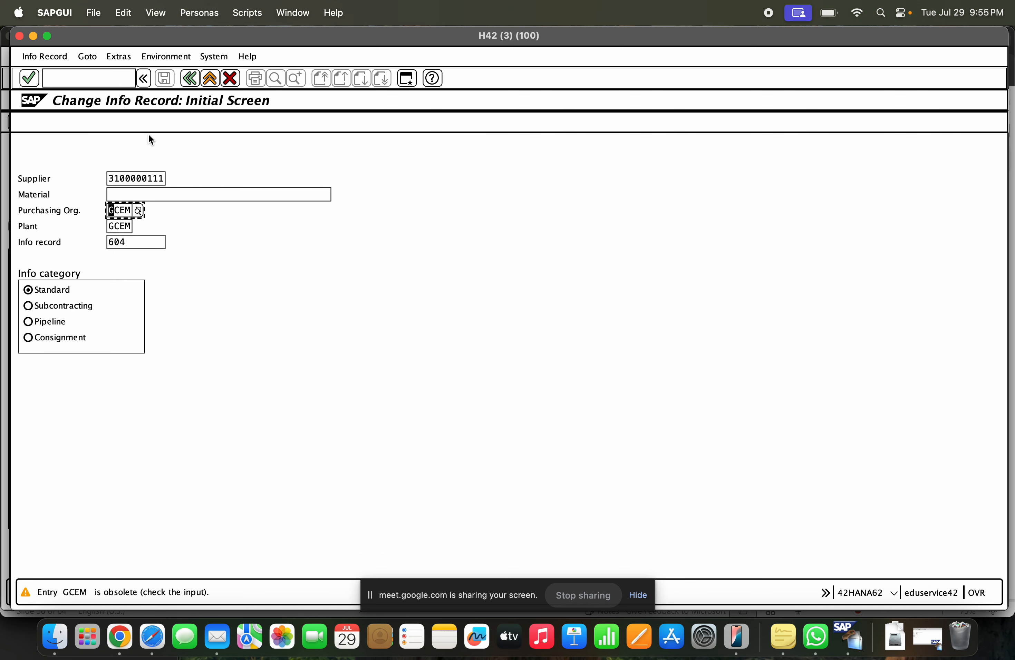
{"action": "key", "text": "Return"}
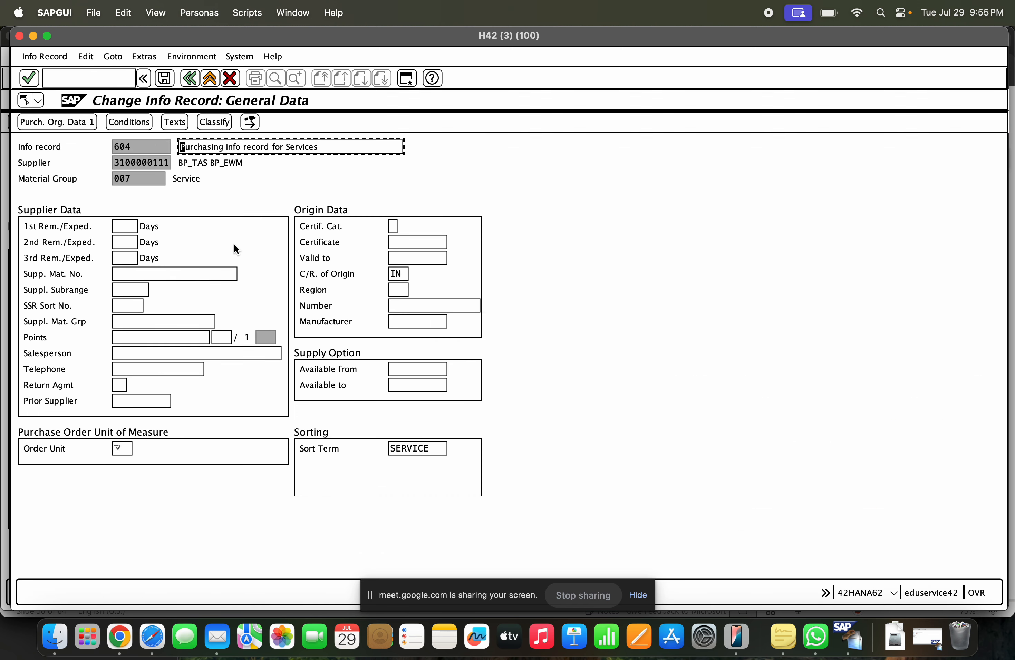
{"action": "key", "text": "Return"}
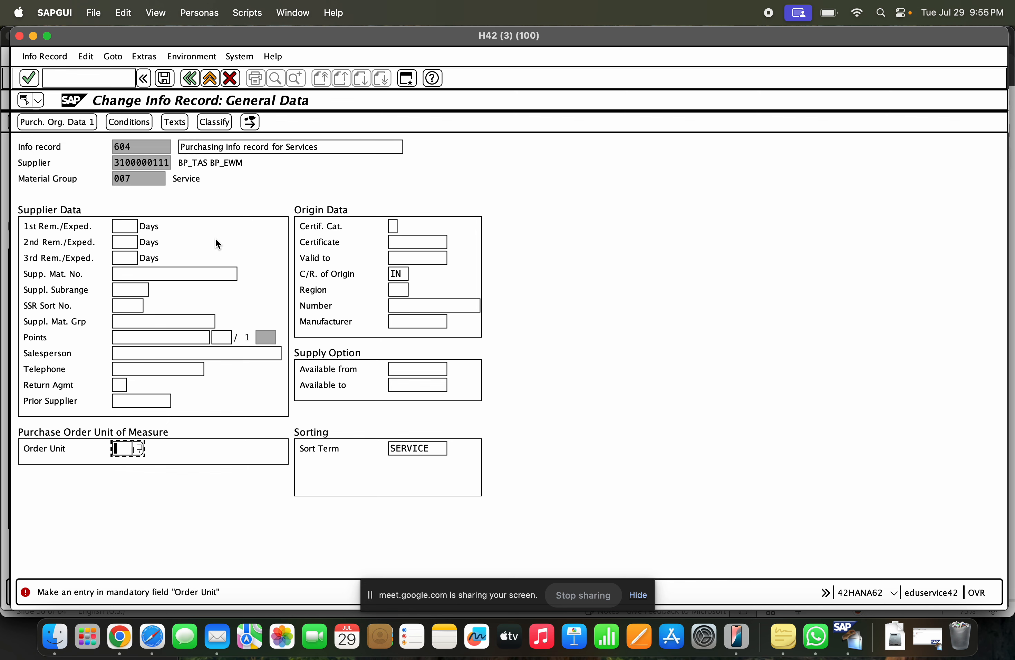
{"action": "type", "text": "AU"}
{"action": "key", "text": "Return"}
Step: Open the info record's conditions for the validity period 31.07.2025 to 31.07.2026 and check the gross price
{"action": "left_click", "coordinate": [107, 122]}
{"action": "left_click", "coordinate": [213, 222]}
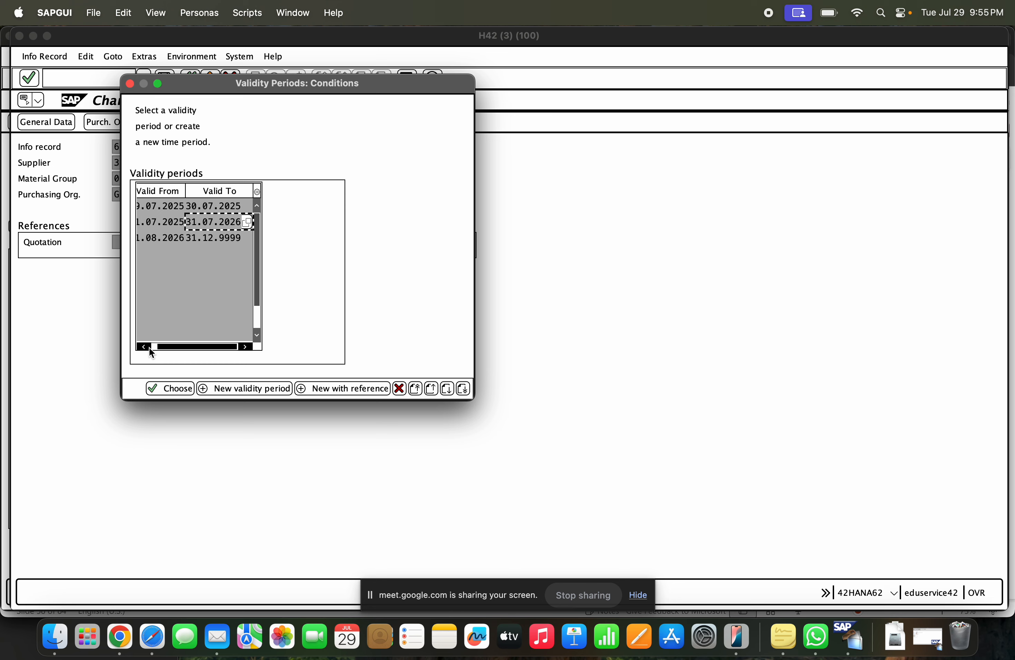
{"action": "left_click", "coordinate": [142, 347]}
{"action": "left_click_drag", "start_coordinate": [213, 81], "coordinate": [363, 81]}
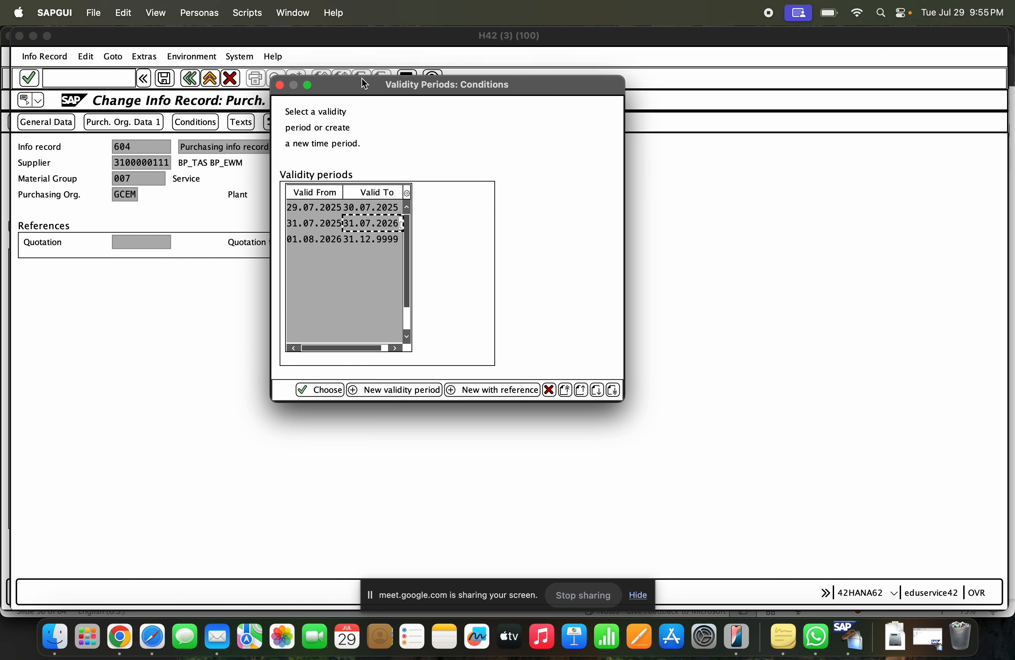
{"action": "left_click", "coordinate": [316, 226]}
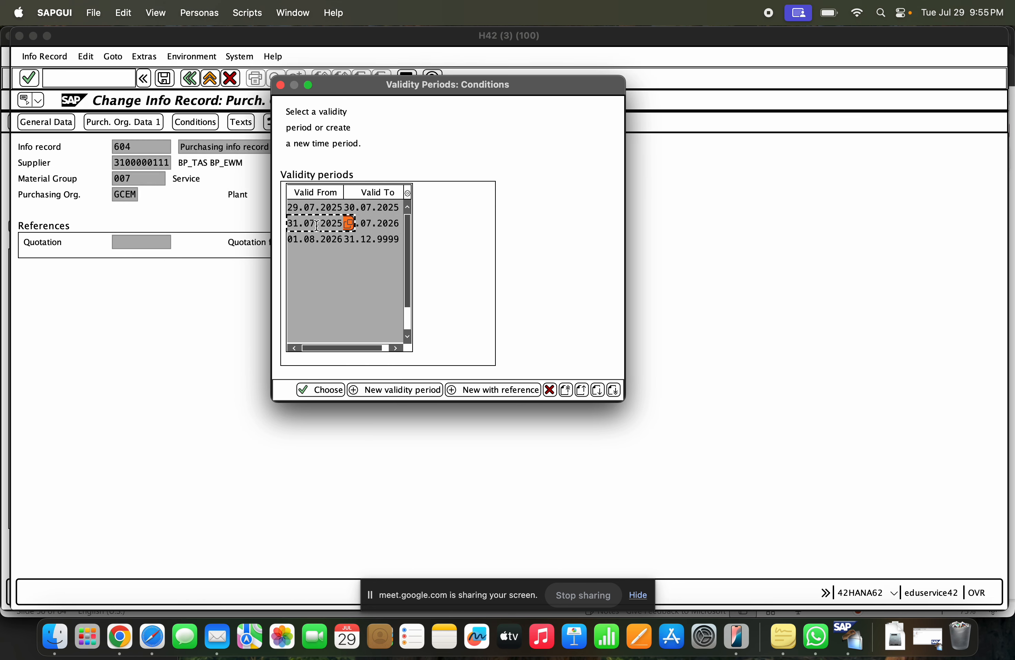
{"action": "left_click", "coordinate": [394, 226]}
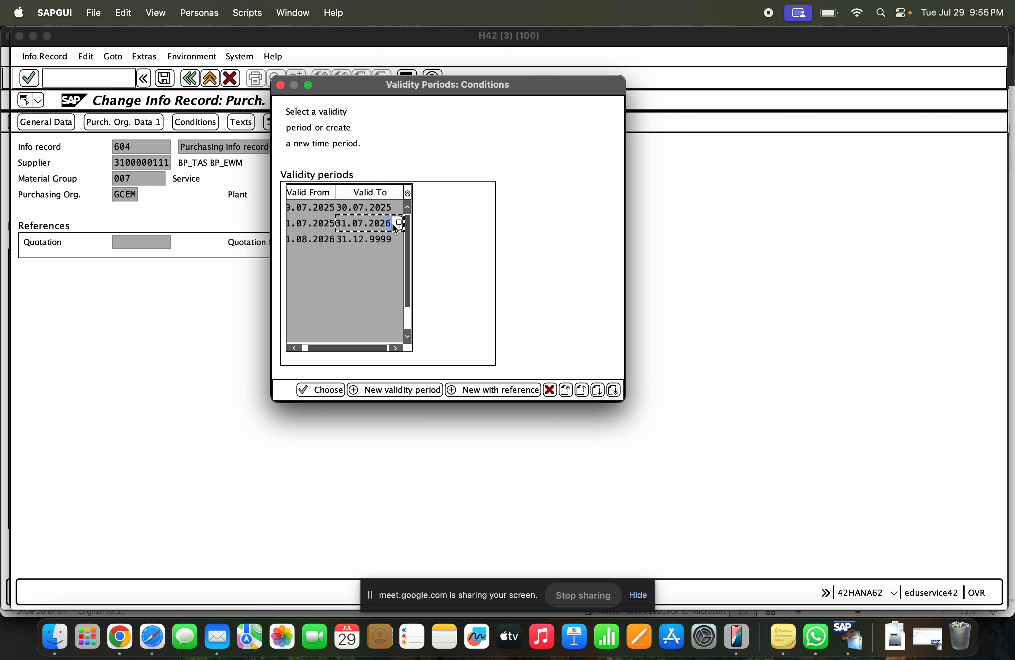
{"action": "double_click", "coordinate": [312, 221]}
{"action": "left_click", "coordinate": [180, 322]}
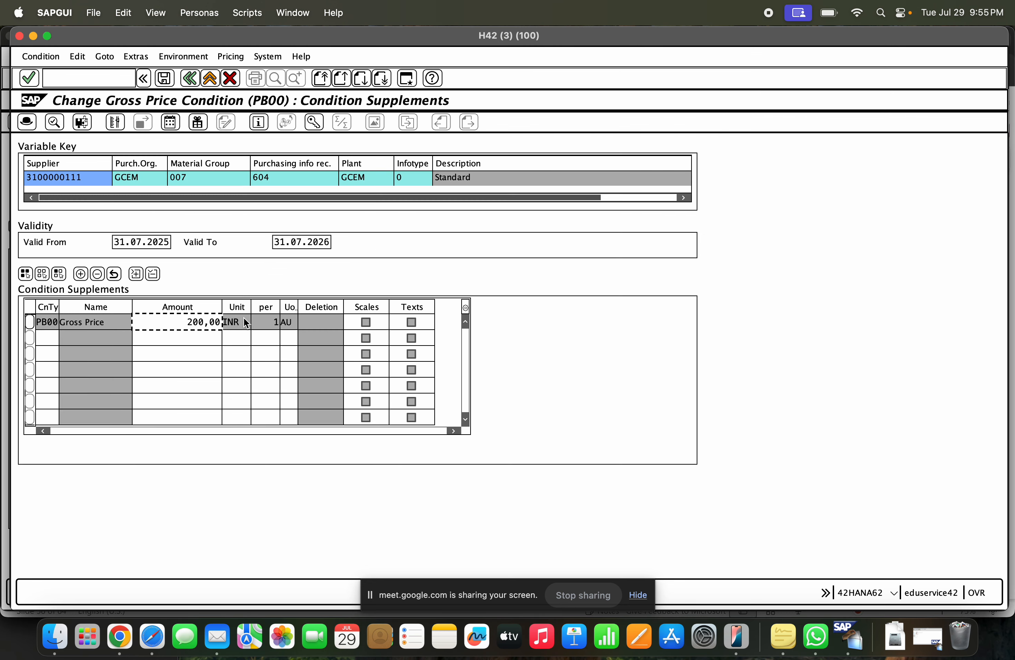
Step: Leave the condition details and exit info record 604 without saving it
{"action": "left_click", "coordinate": [190, 78]}
{"action": "left_click", "coordinate": [201, 122]}
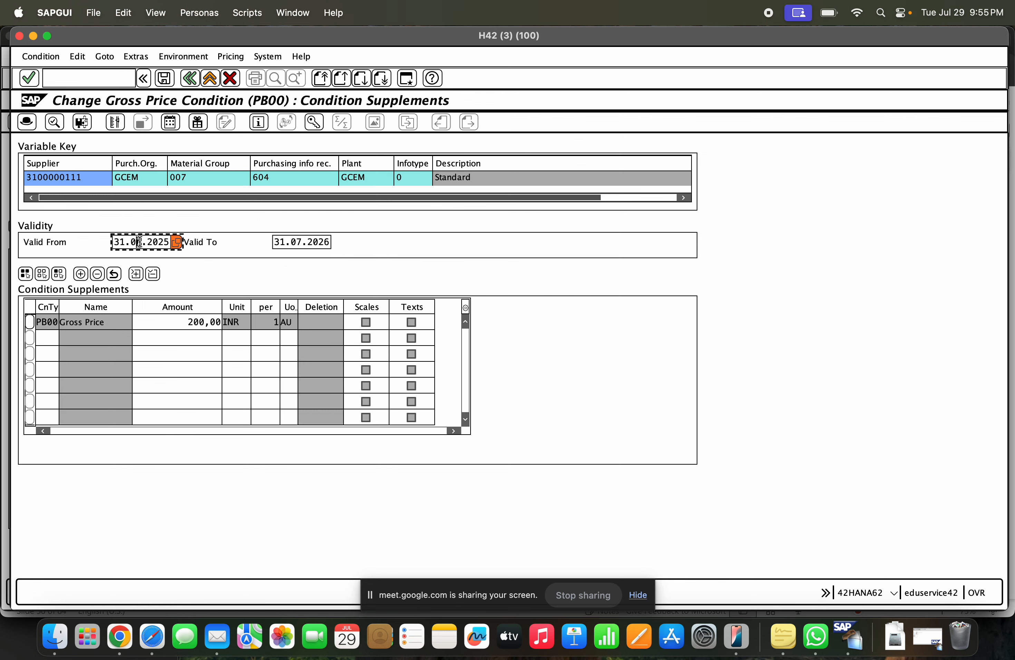
{"action": "left_click", "coordinate": [188, 82]}
{"action": "left_click", "coordinate": [187, 82]}
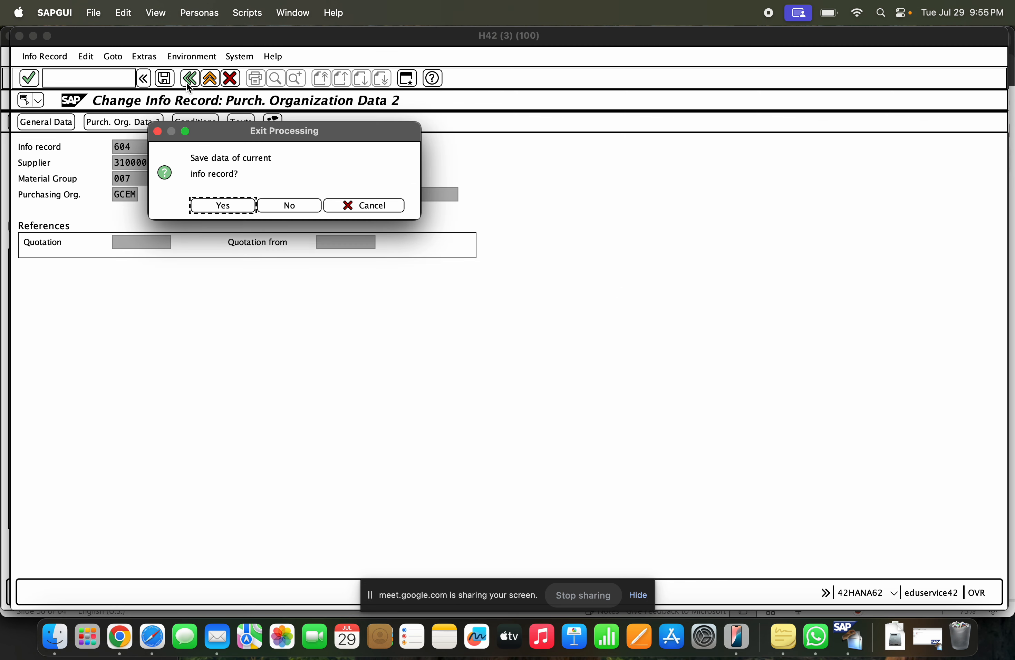
{"action": "left_click", "coordinate": [278, 206]}
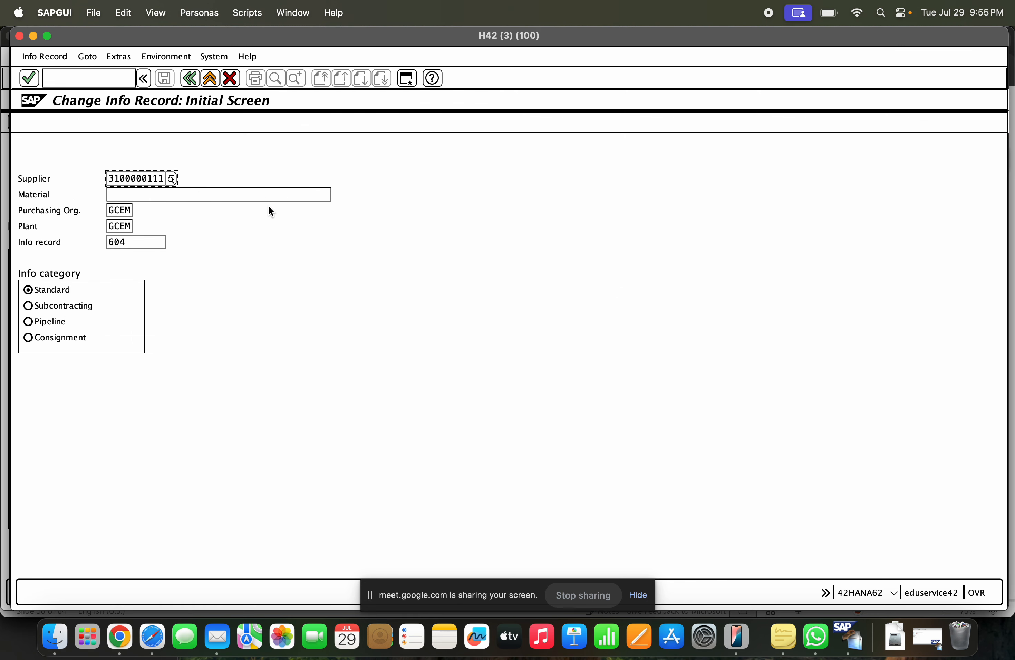
Step: Reopen info record 604, set its order unit to AU, and bring up the validity periods of its conditions
{"action": "left_click", "coordinate": [240, 271]}
{"action": "key", "text": "Return"}
{"action": "key", "text": "Return"}
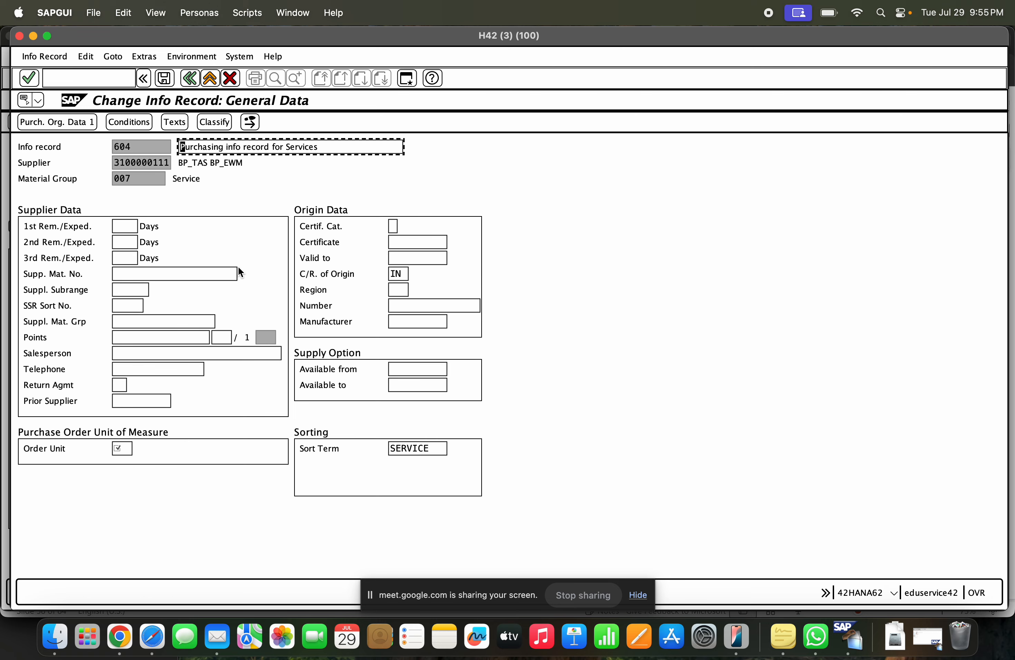
{"action": "left_click", "coordinate": [126, 124]}
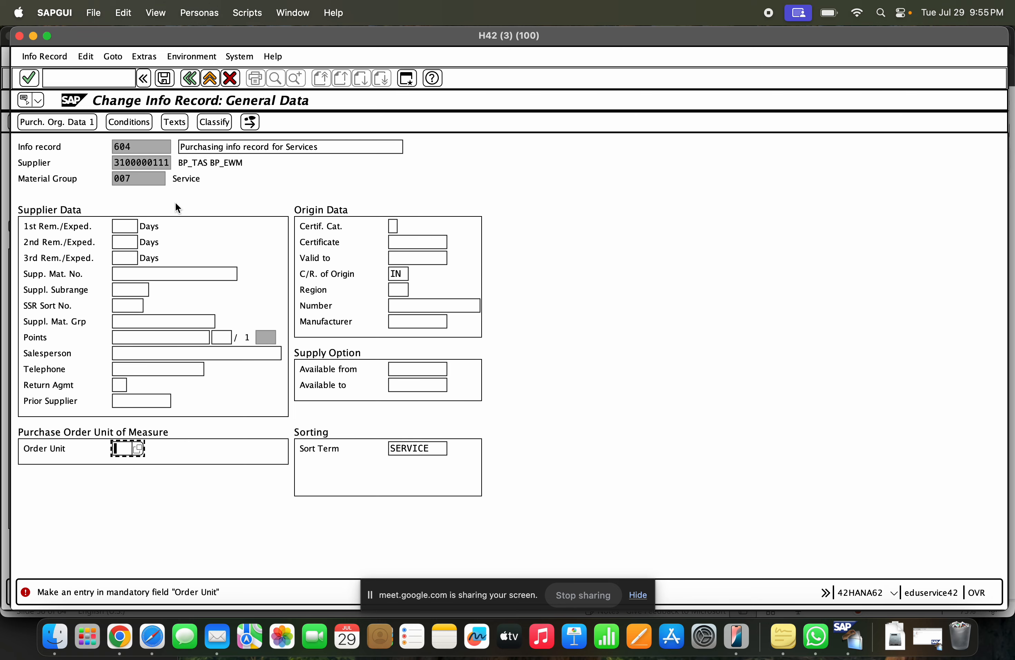
{"action": "type", "text": "AU"}
{"action": "key", "text": "Return"}
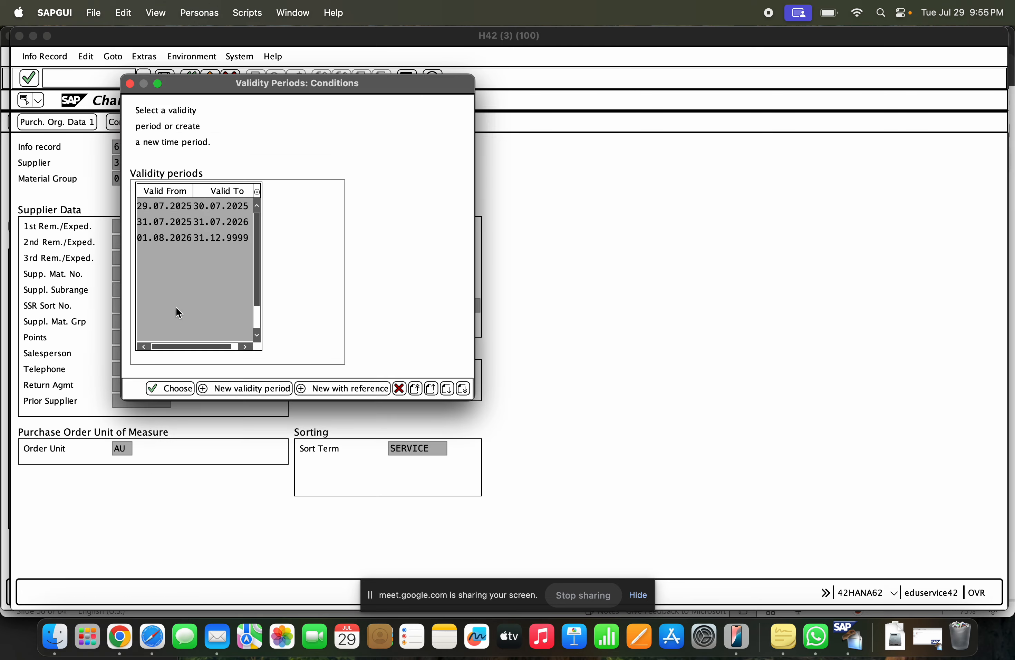
Step: Check the gross price and discount for the period 29.07.2025 to 30.07.2025, and save the info record on exit
{"action": "double_click", "coordinate": [167, 205]}
{"action": "left_click_drag", "start_coordinate": [189, 323], "coordinate": [234, 339]}
{"action": "left_click", "coordinate": [182, 342]}
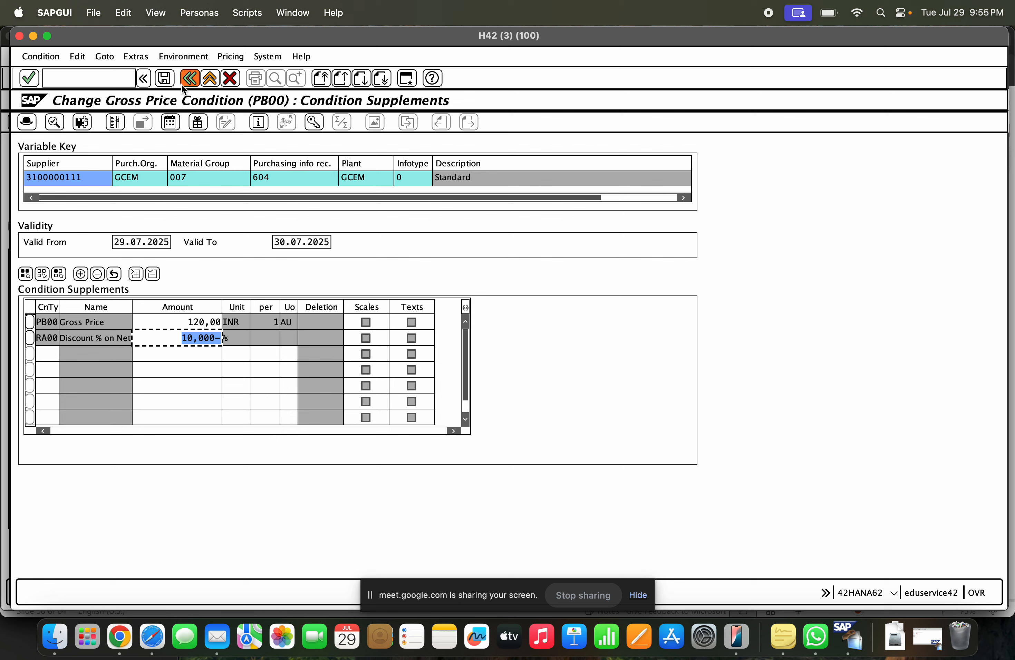
{"action": "left_click", "coordinate": [190, 78]}
{"action": "left_click", "coordinate": [201, 79]}
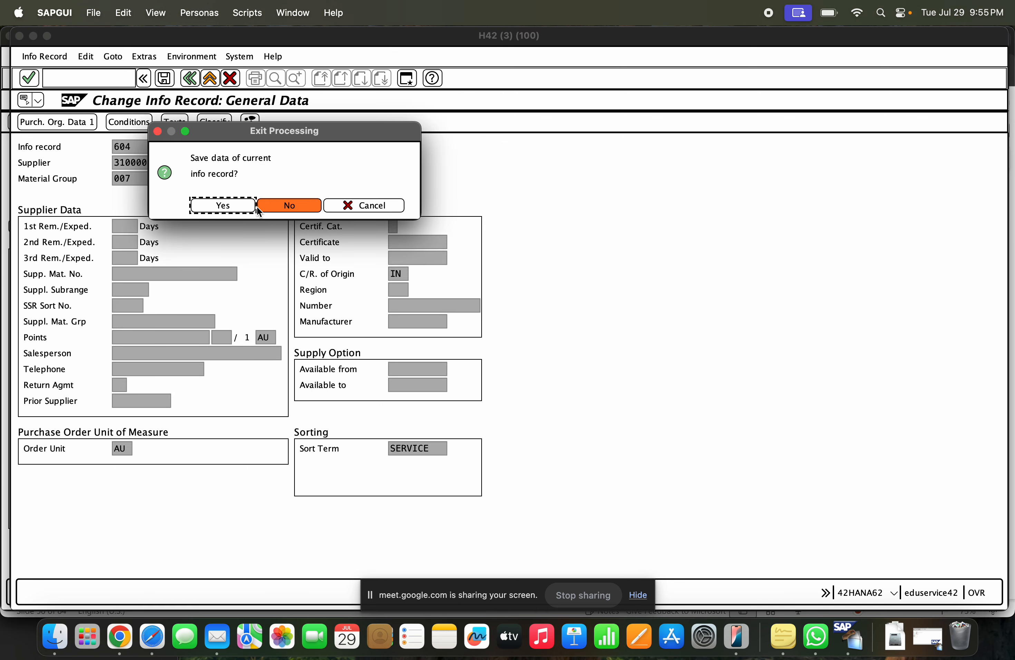
{"action": "left_click", "coordinate": [235, 204]}
Step: Reopen info record 604, check the gross price and discount of the period starting 01.08.2026, and return to the SAP Easy Access screen
{"action": "key", "text": "Return"}
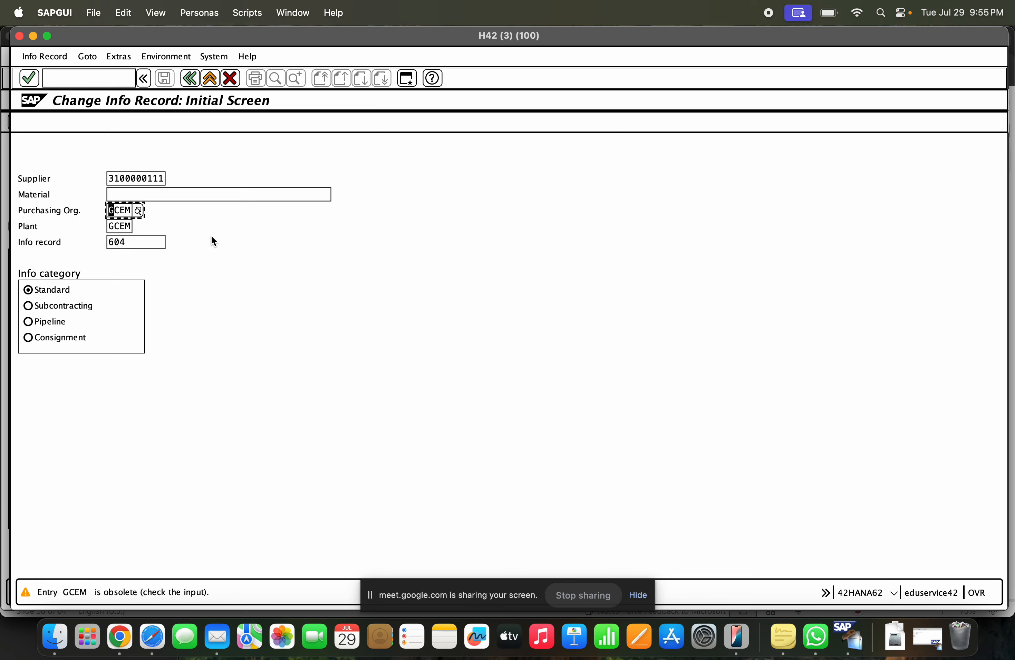
{"action": "key", "text": "Return"}
{"action": "left_click", "coordinate": [128, 122]}
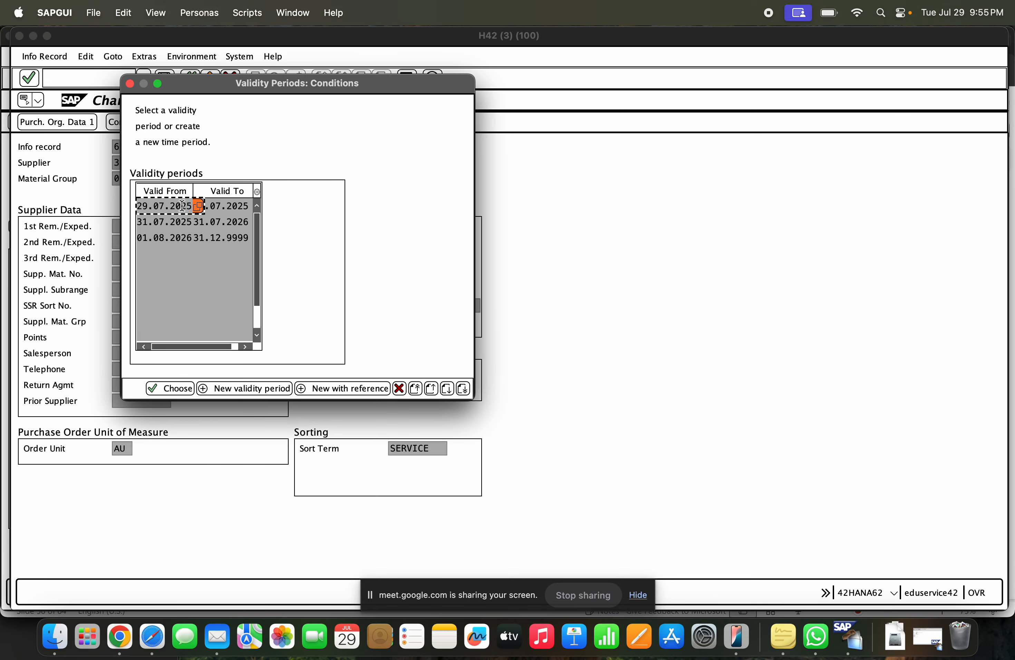
{"action": "double_click", "coordinate": [155, 238]}
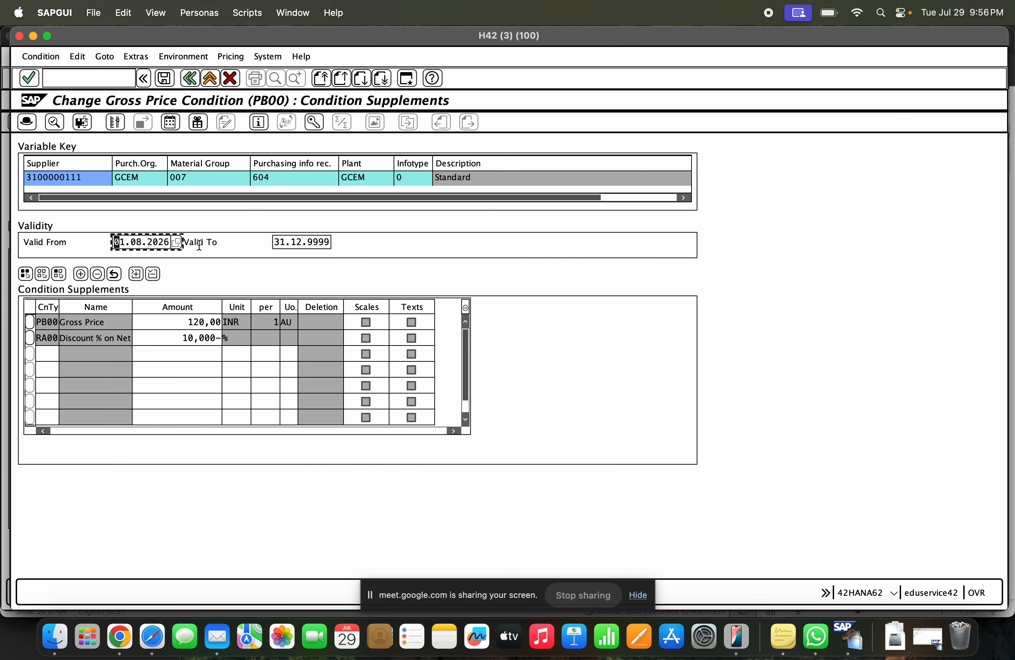
{"action": "left_click", "coordinate": [180, 325]}
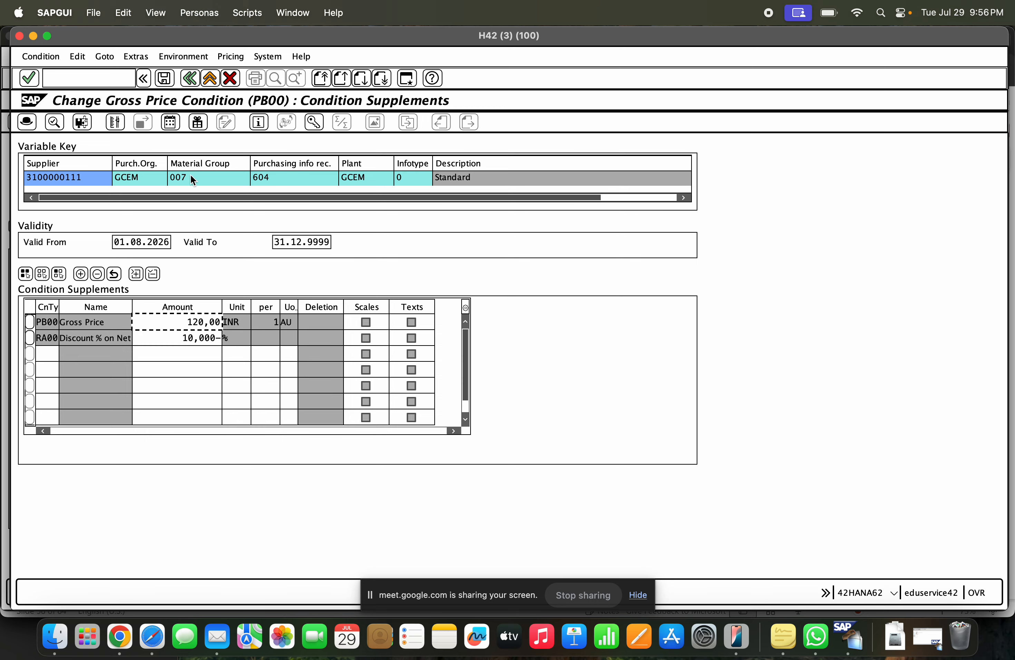
{"action": "left_click", "coordinate": [209, 78]}
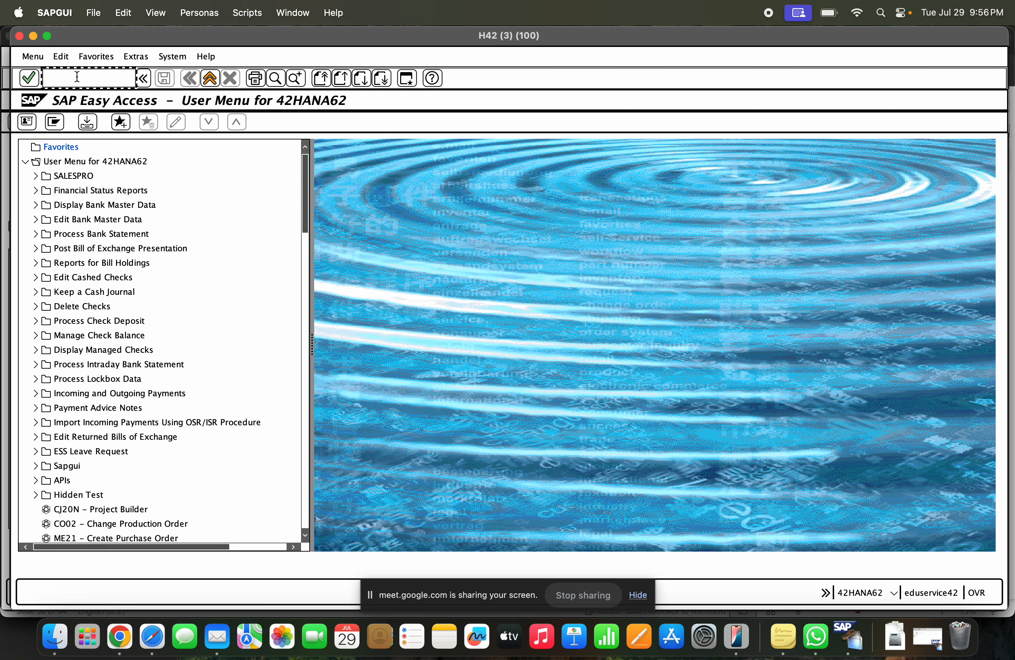
Step: Open transaction VK11, view the key combinations offered for condition type PB00, and return to the SAP Easy Access screen
{"action": "type", "text": "vk11"}
{"action": "key", "text": "Return"}
{"action": "key", "text": "Return"}
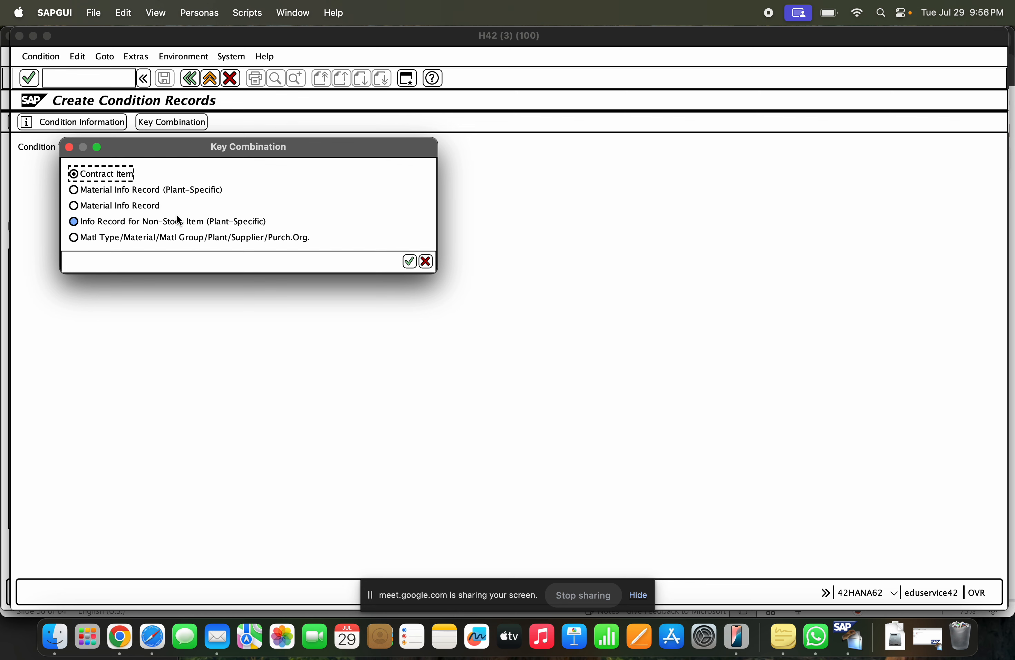
{"action": "left_click", "coordinate": [426, 261]}
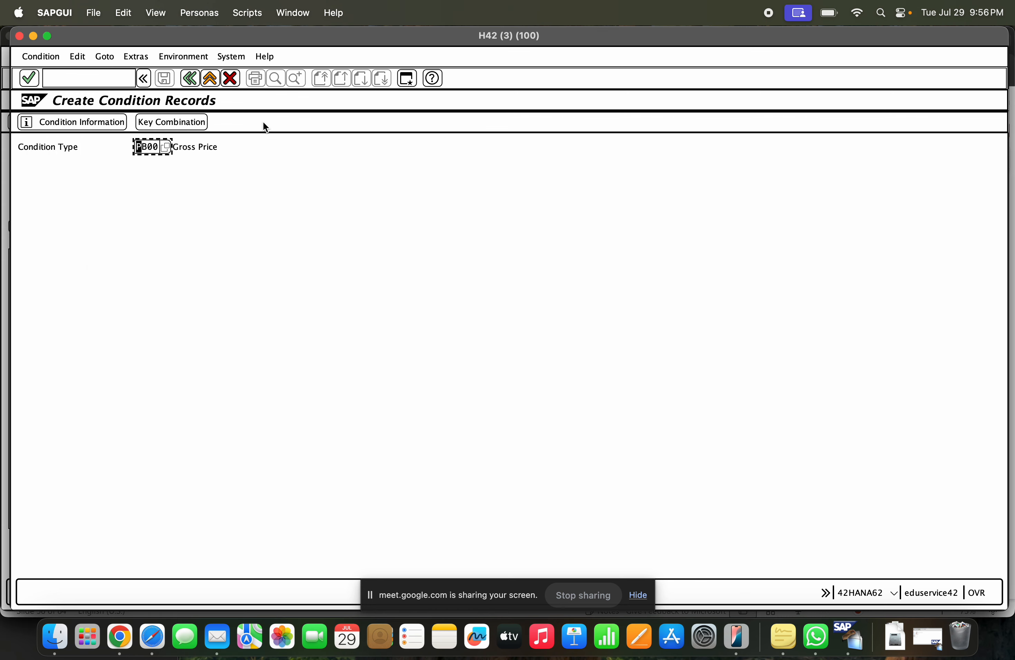
{"action": "left_click", "coordinate": [214, 78]}
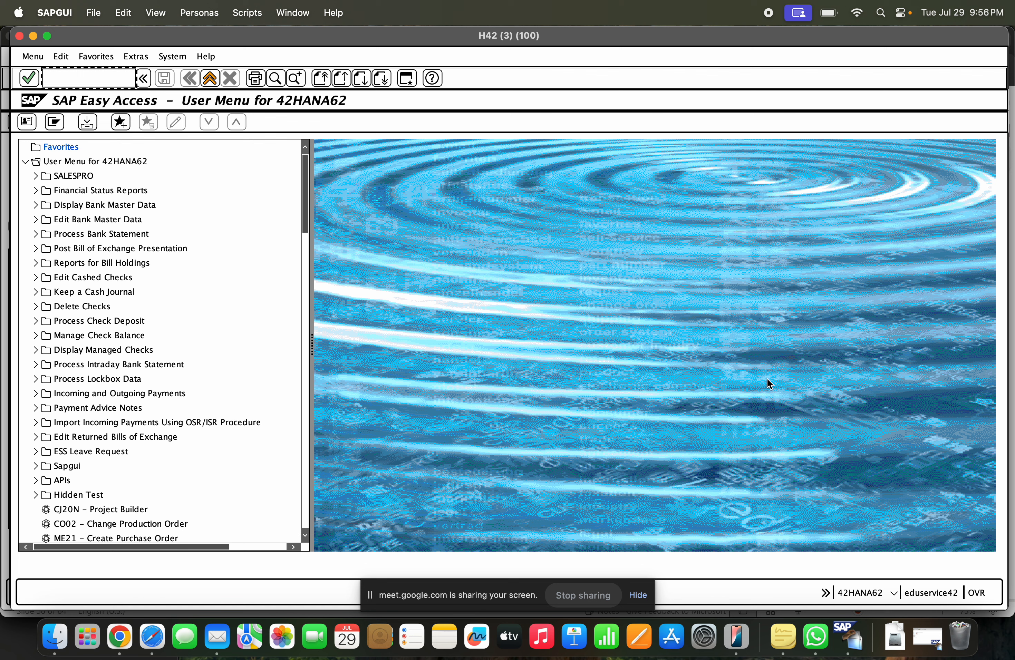
Step: Switch to the SAP MM1 presentation in Chrome, review the condition record notes on slide 58, and minimize the browser
{"action": "left_click", "coordinate": [131, 644]}
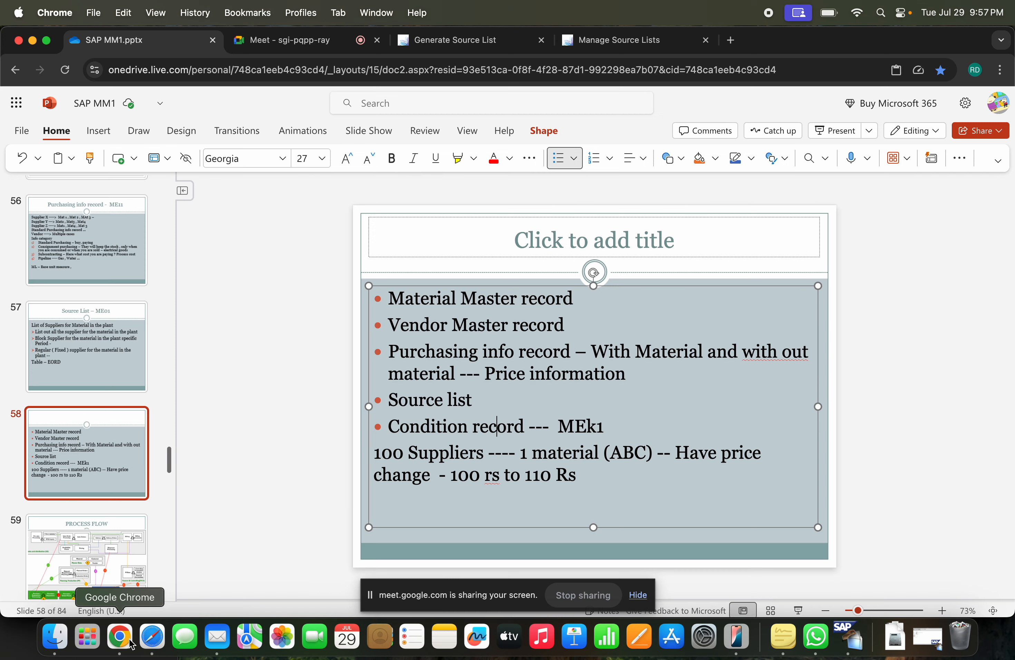
{"action": "left_click", "coordinate": [584, 466]}
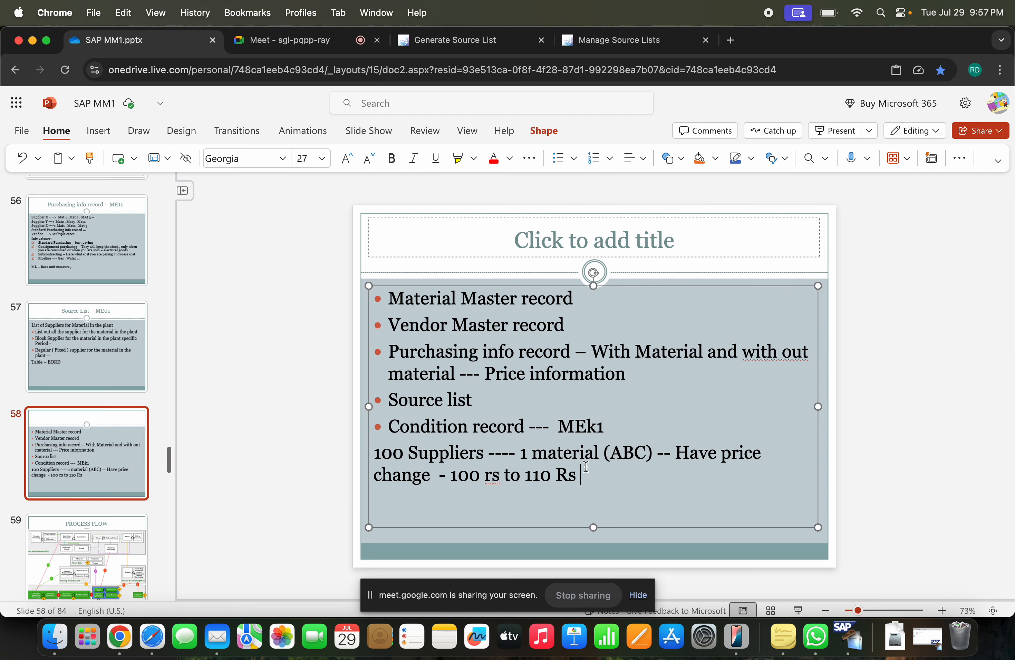
{"action": "left_click", "coordinate": [609, 427]}
{"action": "left_click", "coordinate": [33, 40]}
Step: Open the general table display with transaction SE16N and load the selection criteria of table KONH
{"action": "left_click", "coordinate": [82, 83]}
{"action": "type", "text": "se16n"}
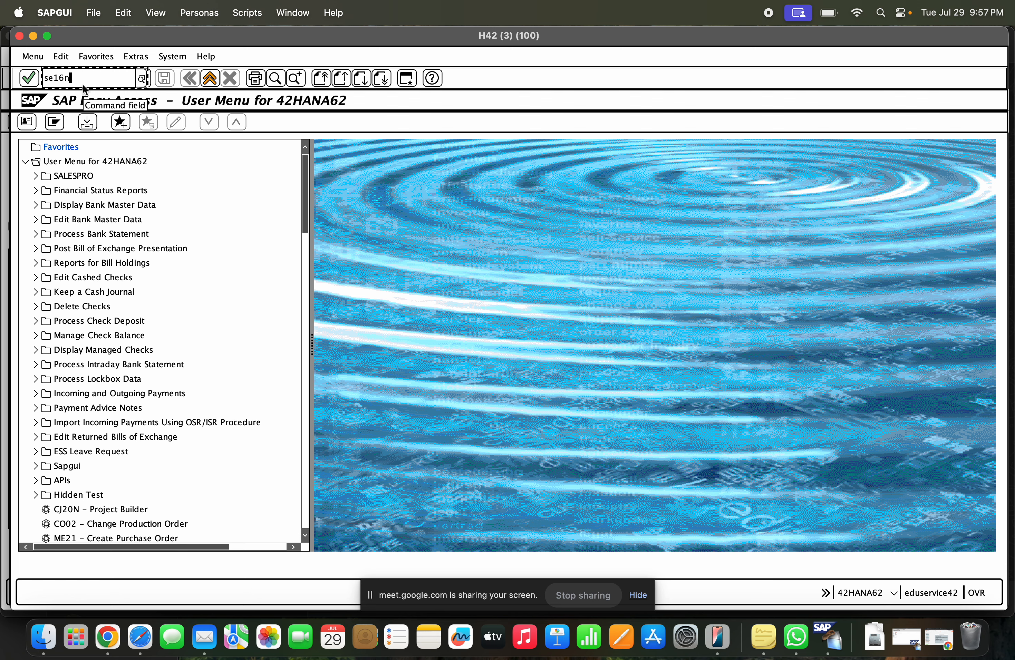
{"action": "key", "text": "Return"}
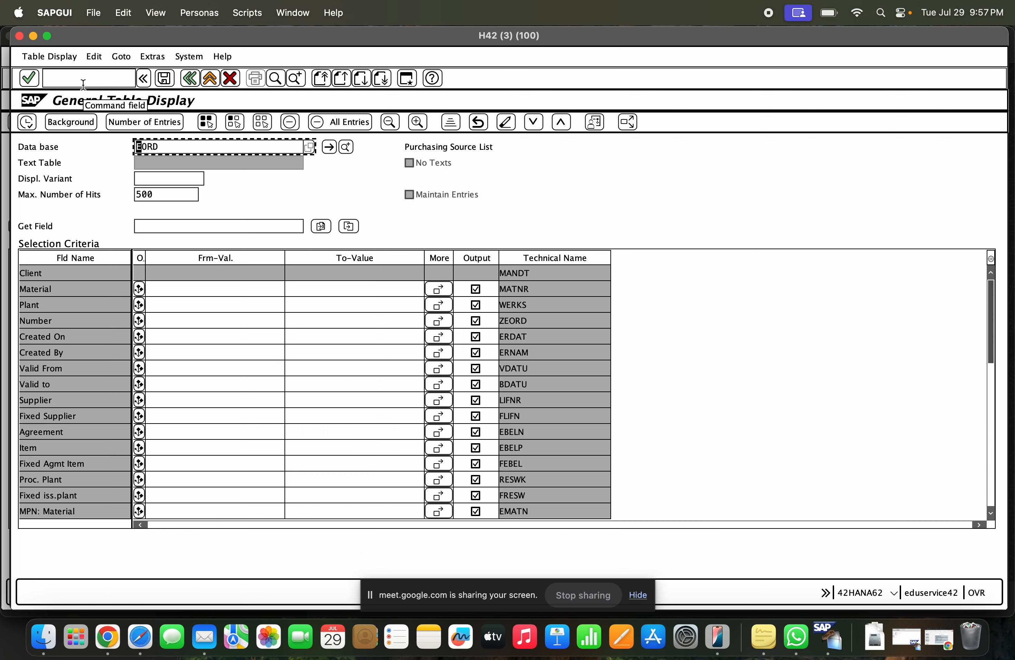
{"action": "left_click_drag", "start_coordinate": [184, 141], "coordinate": [121, 147]}
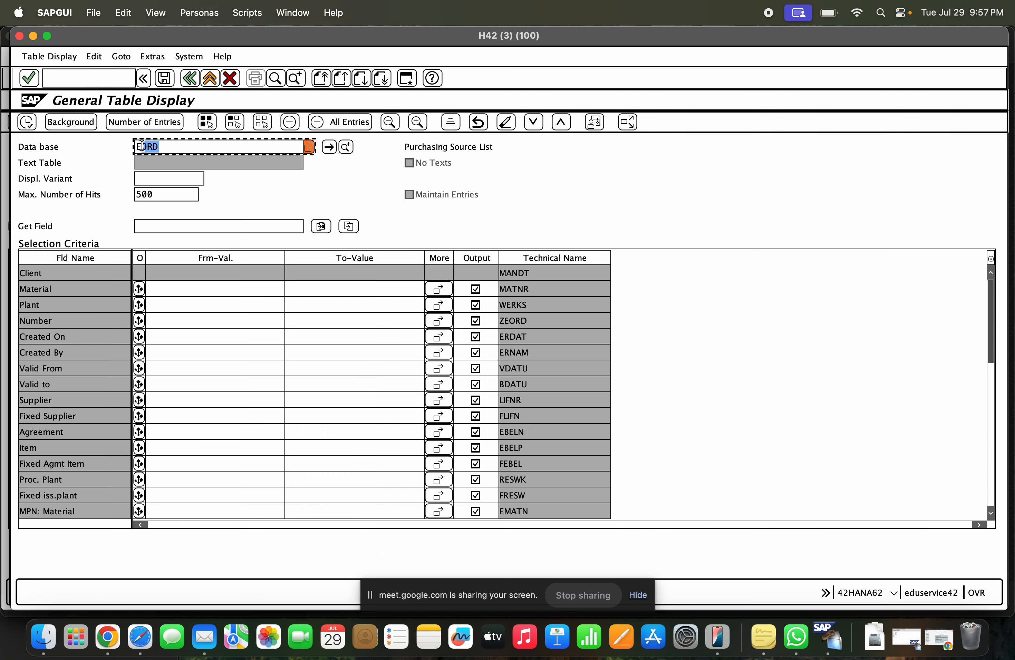
{"action": "type", "text": "KONH"}
{"action": "key", "text": "Return"}
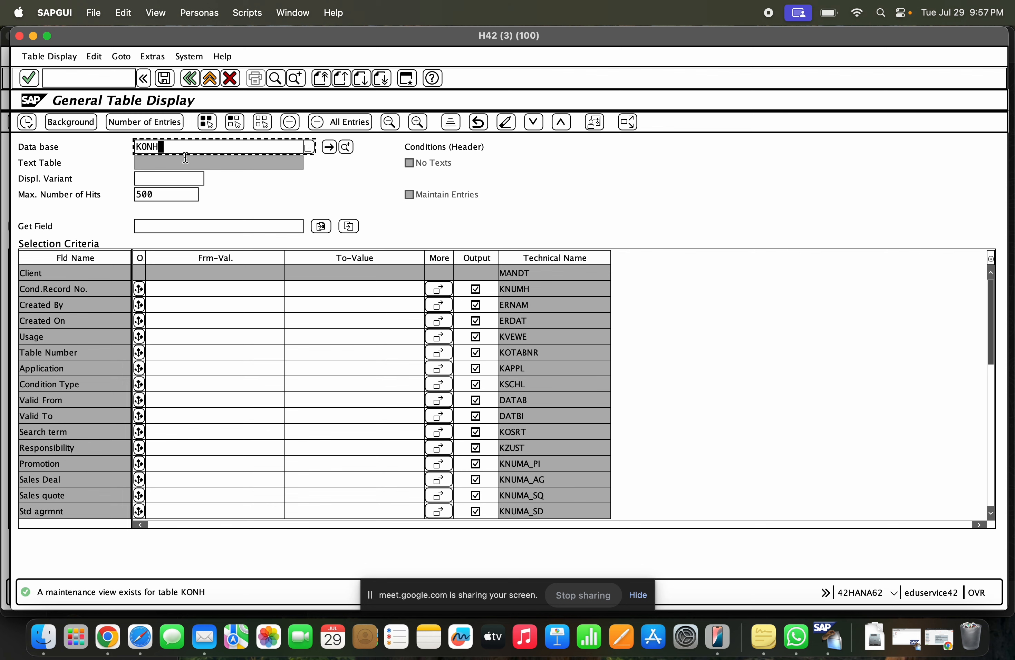
Step: Load table KONV, and replace it with its successor table PRCD_ELEMENTS, copying the name from the table description
{"action": "key", "text": "BackSpace"}
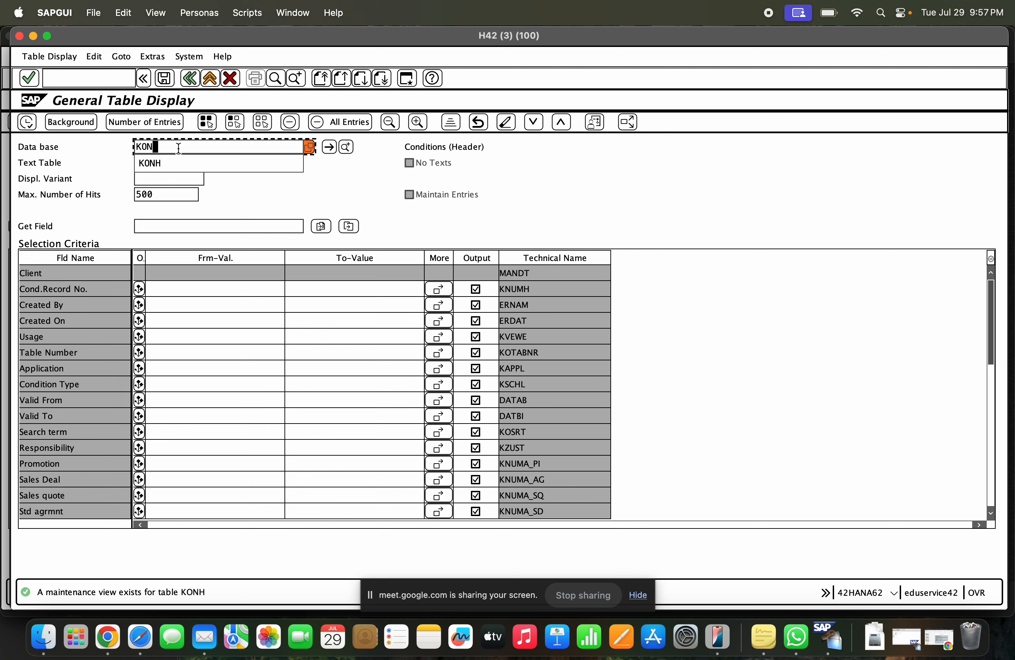
{"action": "type", "text": "V"}
{"action": "key", "text": "Return"}
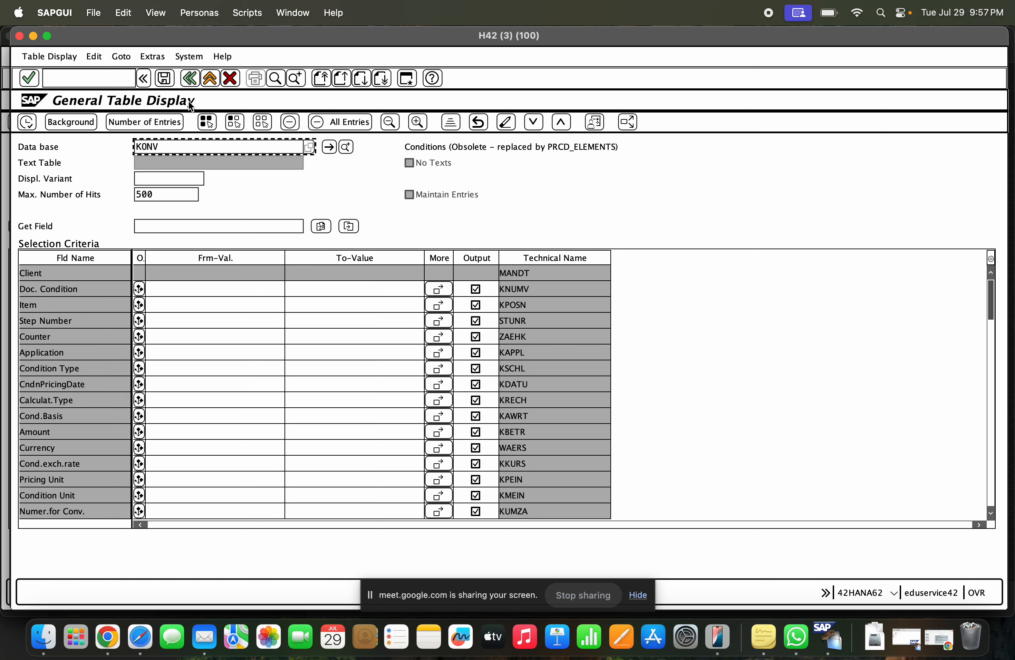
{"action": "left_click", "coordinate": [548, 150]}
{"action": "left_click_drag", "start_coordinate": [550, 149], "coordinate": [617, 148]}
{"action": "key", "text": "super+c"}
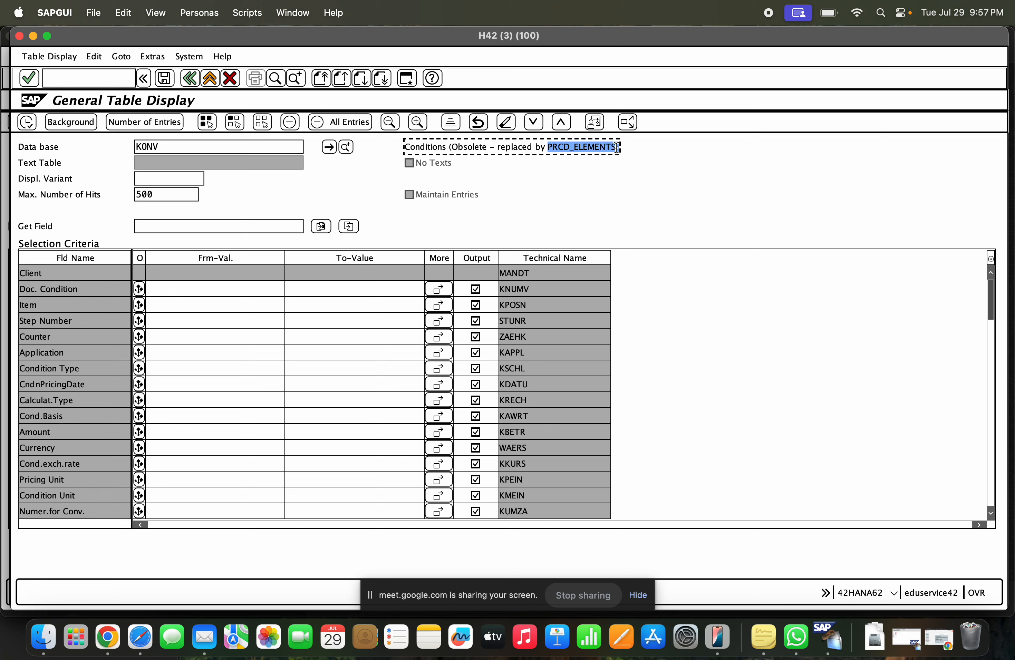
{"action": "left_click_drag", "start_coordinate": [221, 151], "coordinate": [122, 152]}
{"action": "key", "text": "super+v"}
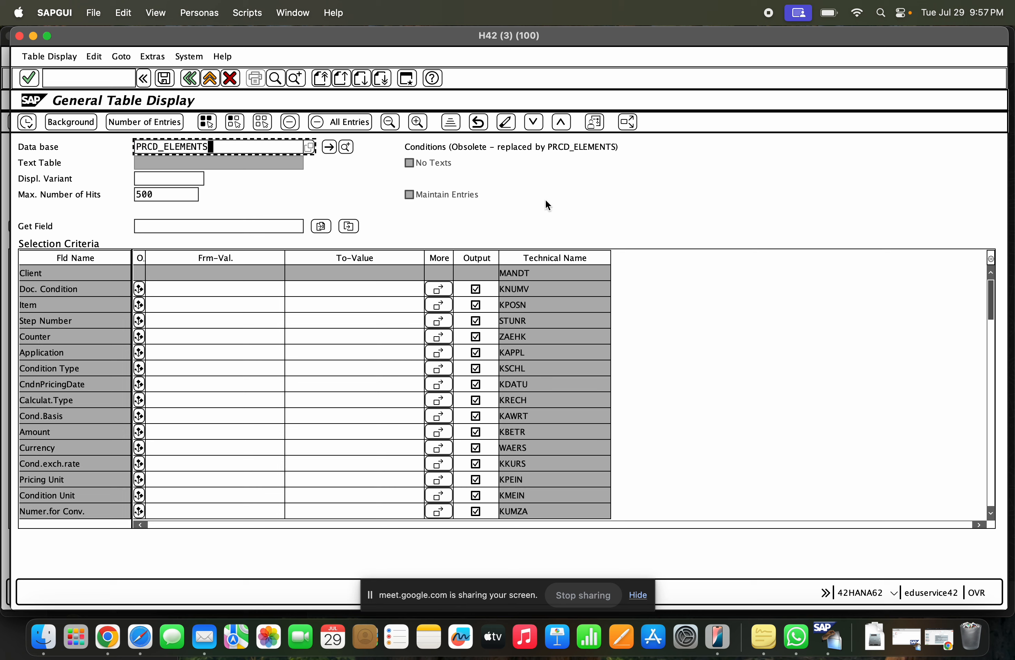
{"action": "key", "text": "Return"}
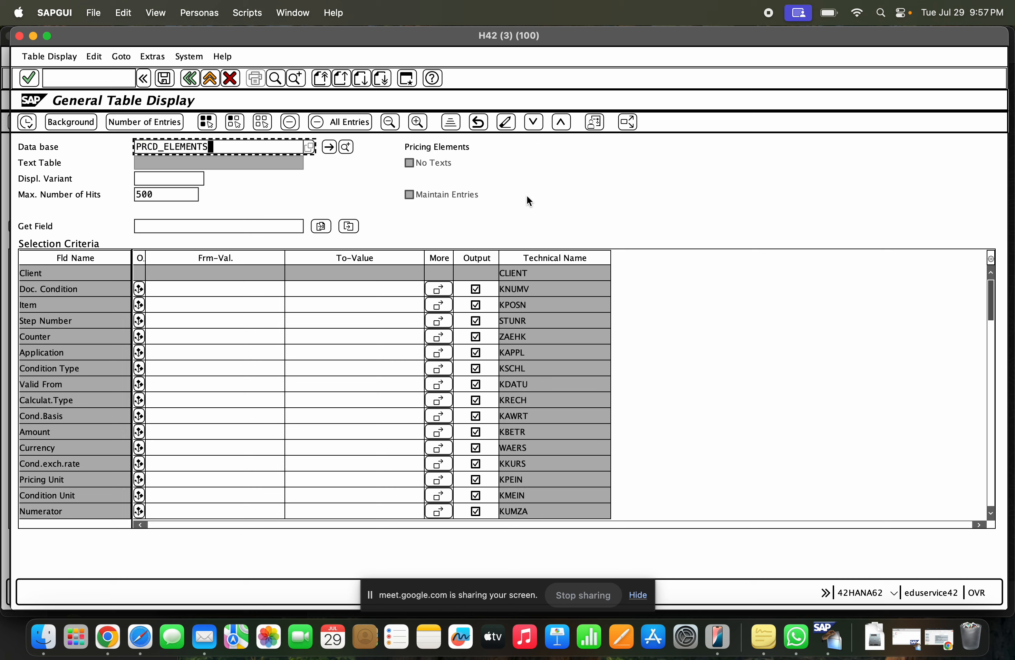
Step: Display the PRCD_ELEMENTS entries without a filter and again restricted to condition type PB00, and return to the selection criteria
{"action": "left_click", "coordinate": [32, 127]}
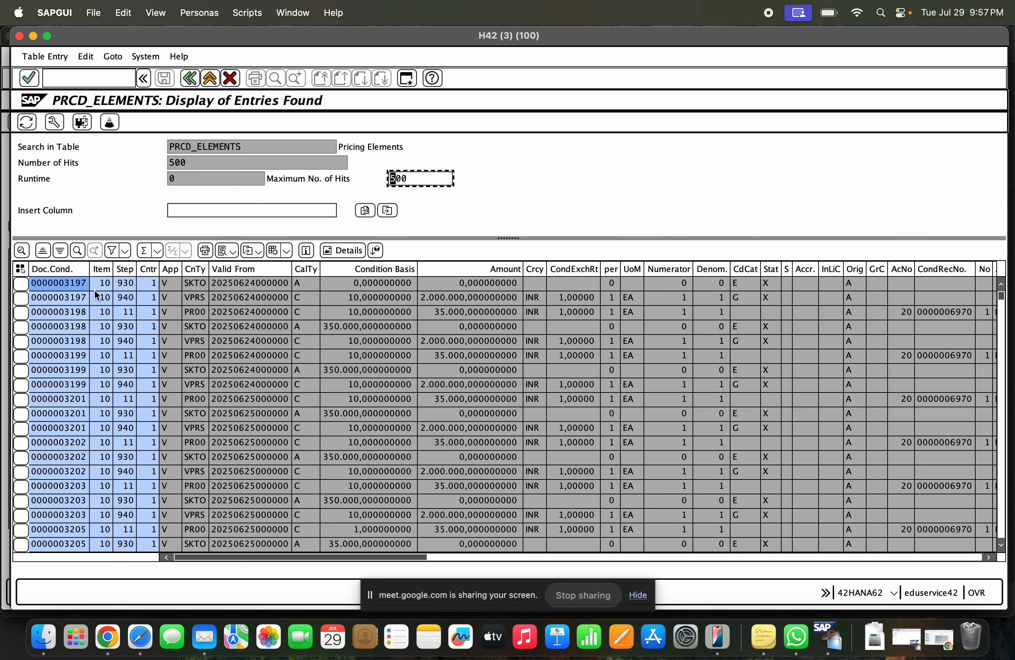
{"action": "left_click", "coordinate": [192, 78]}
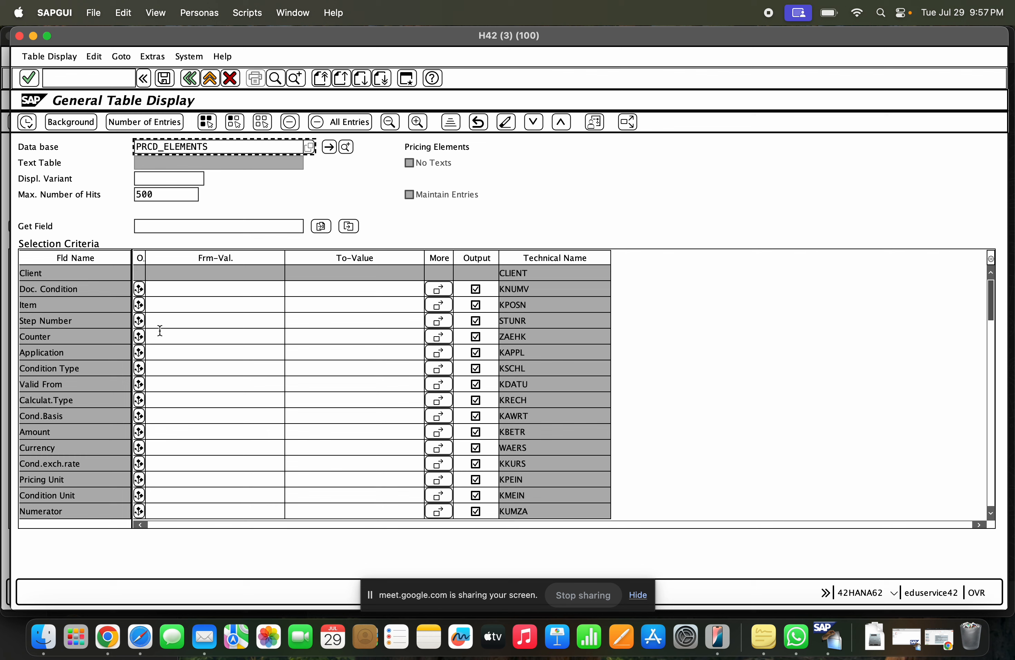
{"action": "left_click", "coordinate": [159, 369]}
{"action": "type", "text": "PB00"}
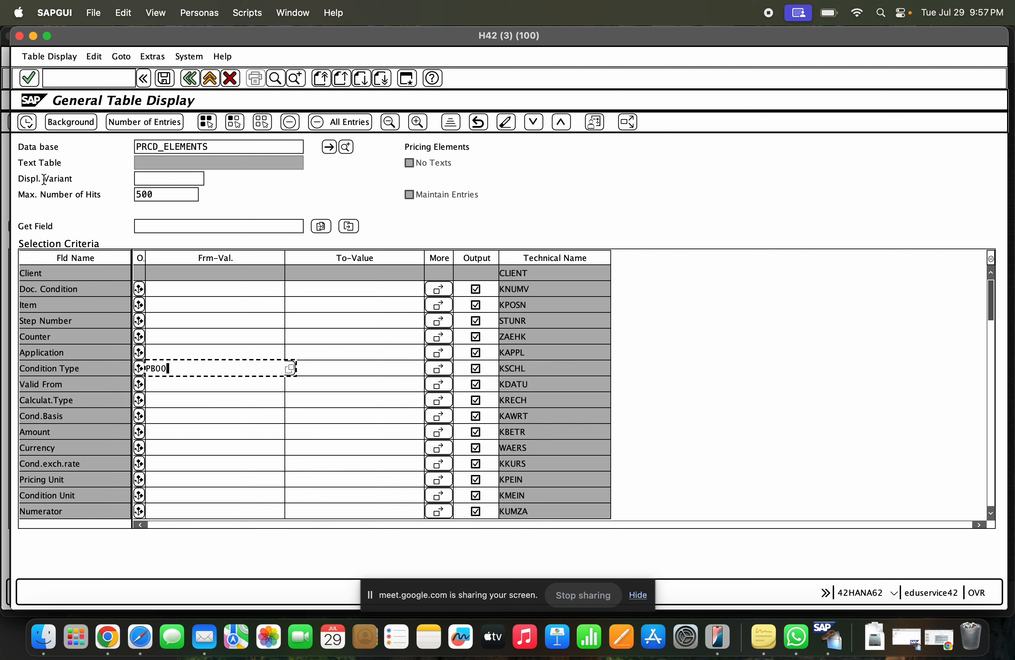
{"action": "left_click", "coordinate": [27, 121]}
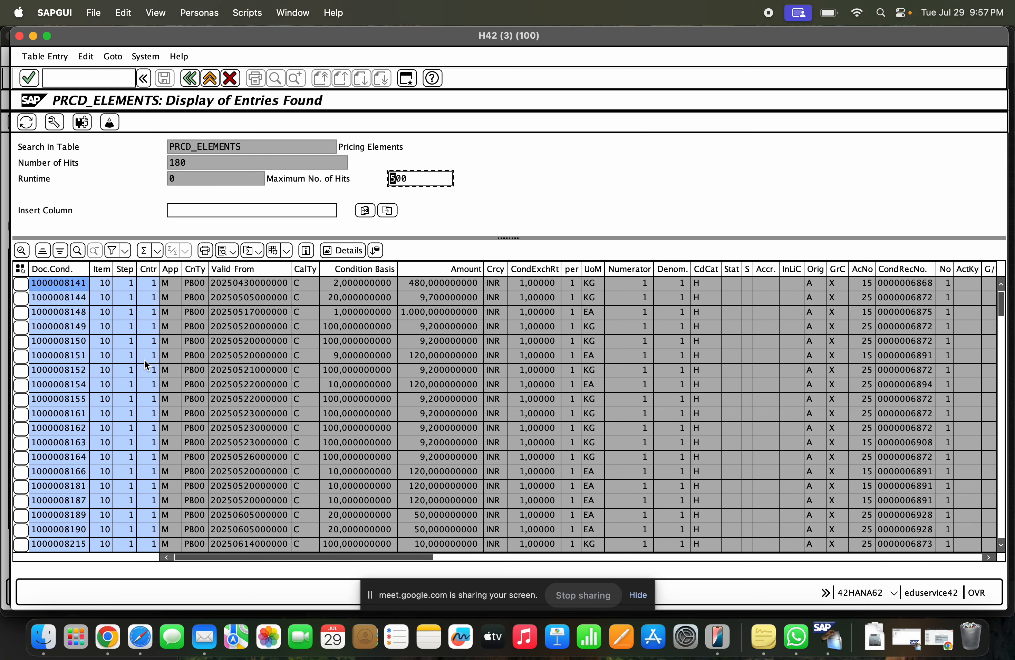
{"action": "left_click", "coordinate": [199, 78]}
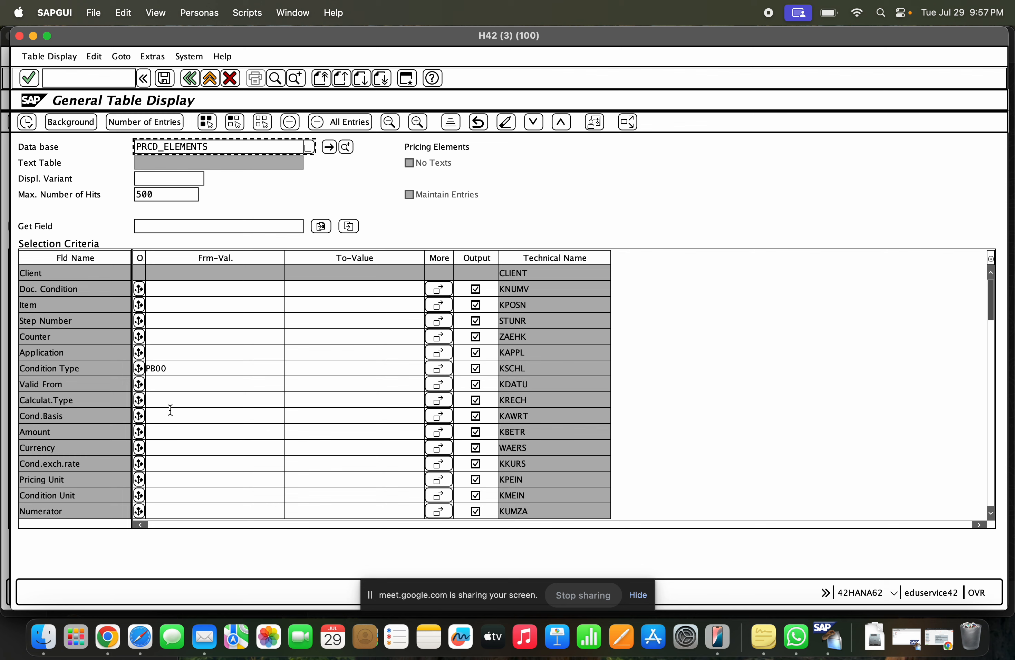
Step: Try to restrict the PB00 entries to the Valid From date 31.07.2025 and run the selection
{"action": "scroll", "coordinate": [173, 416], "scroll_direction": "down", "scroll_amount": 5}
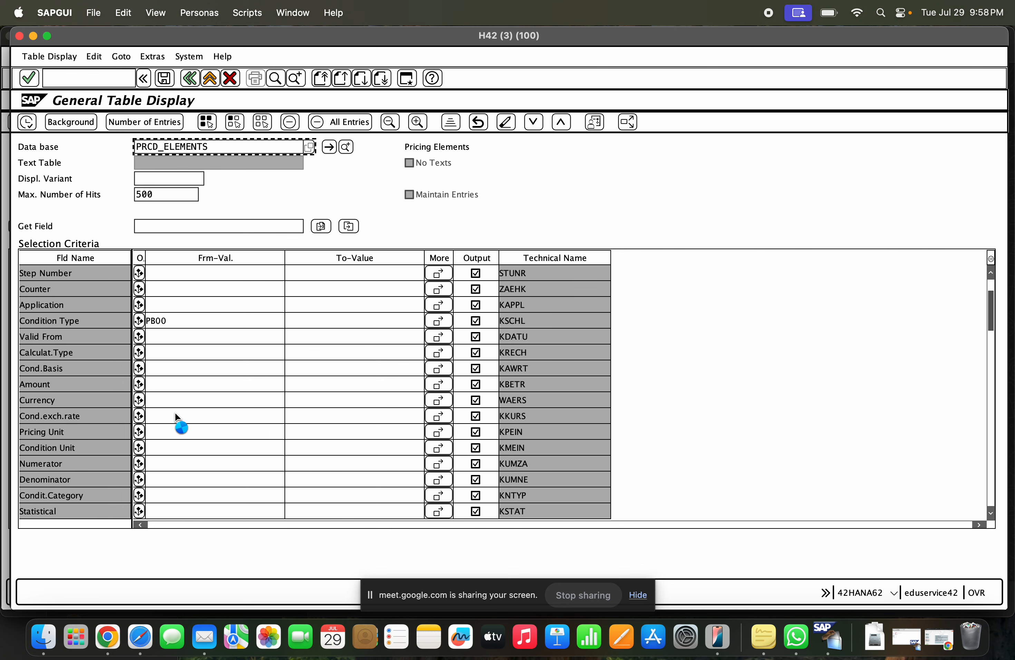
{"action": "scroll", "coordinate": [176, 413], "scroll_direction": "up", "scroll_amount": 4}
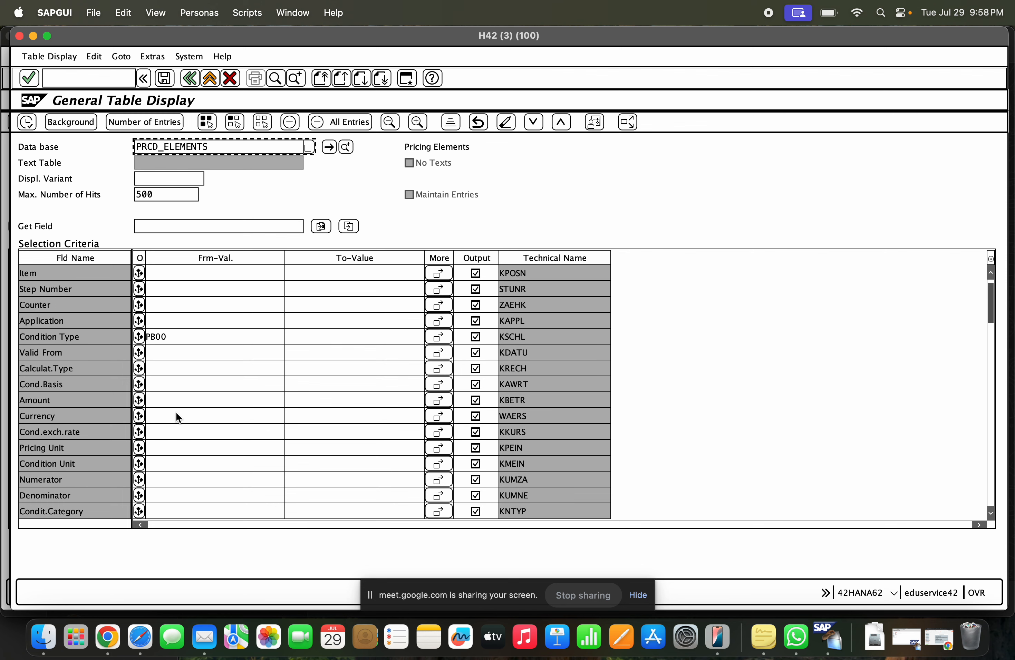
{"action": "left_click", "coordinate": [155, 371]}
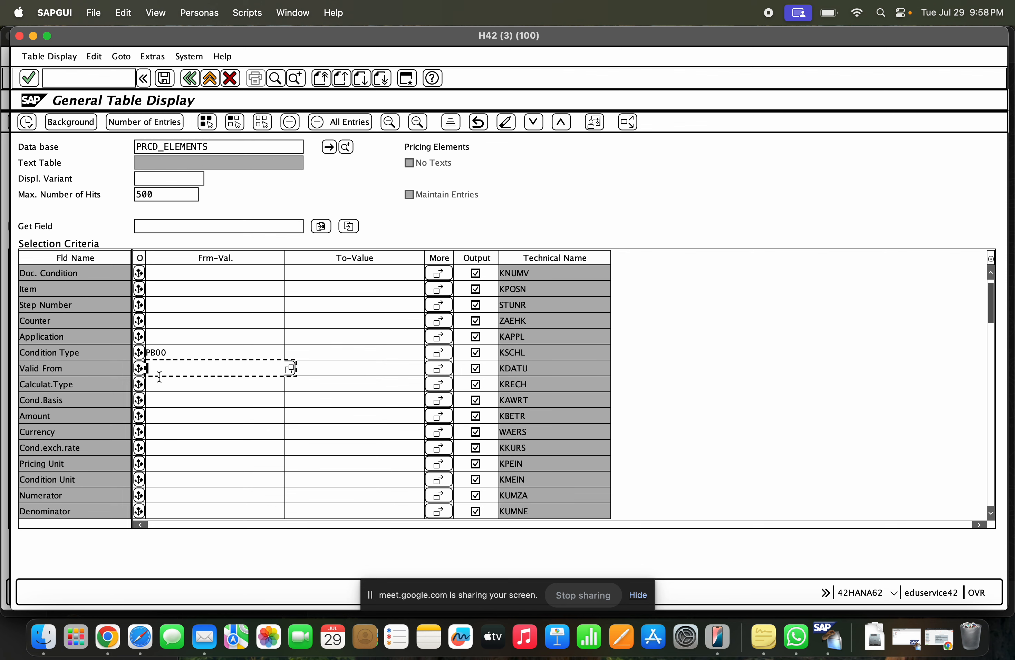
{"action": "left_click", "coordinate": [287, 368]}
{"action": "type", "text": "31"}
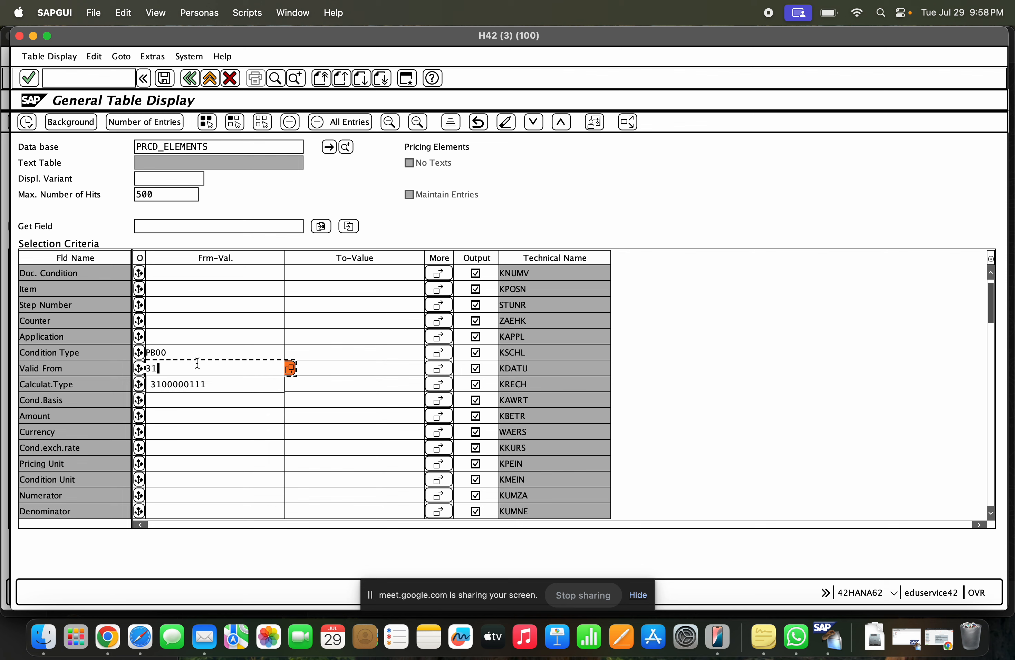
{"action": "type", "text": "072025"}
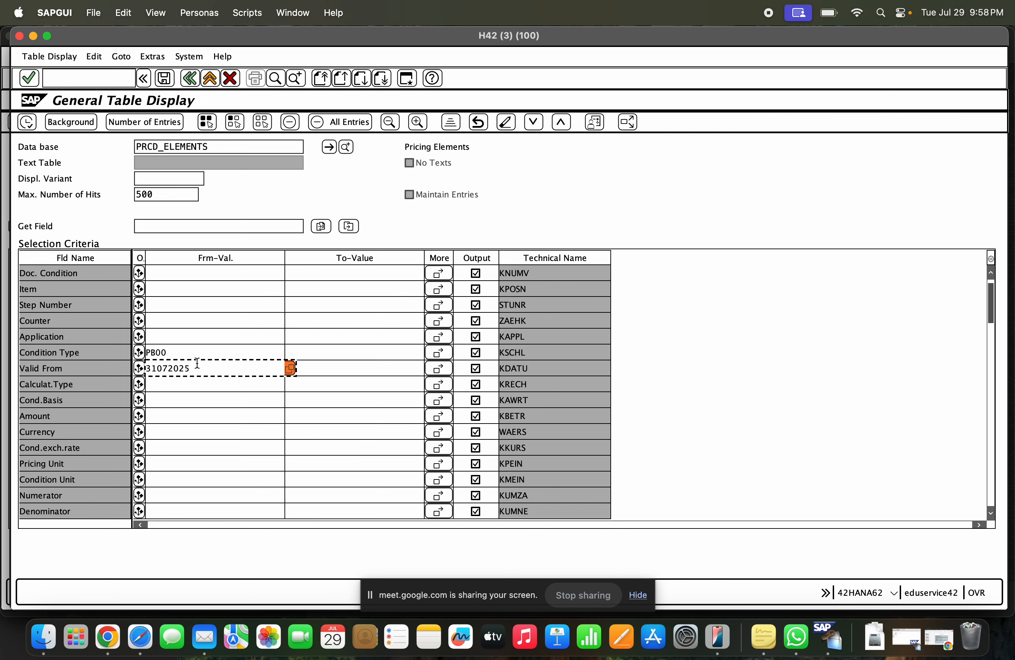
{"action": "left_click", "coordinate": [19, 128]}
{"action": "type", "text": ".07.2025"}
{"action": "left_click", "coordinate": [33, 127]}
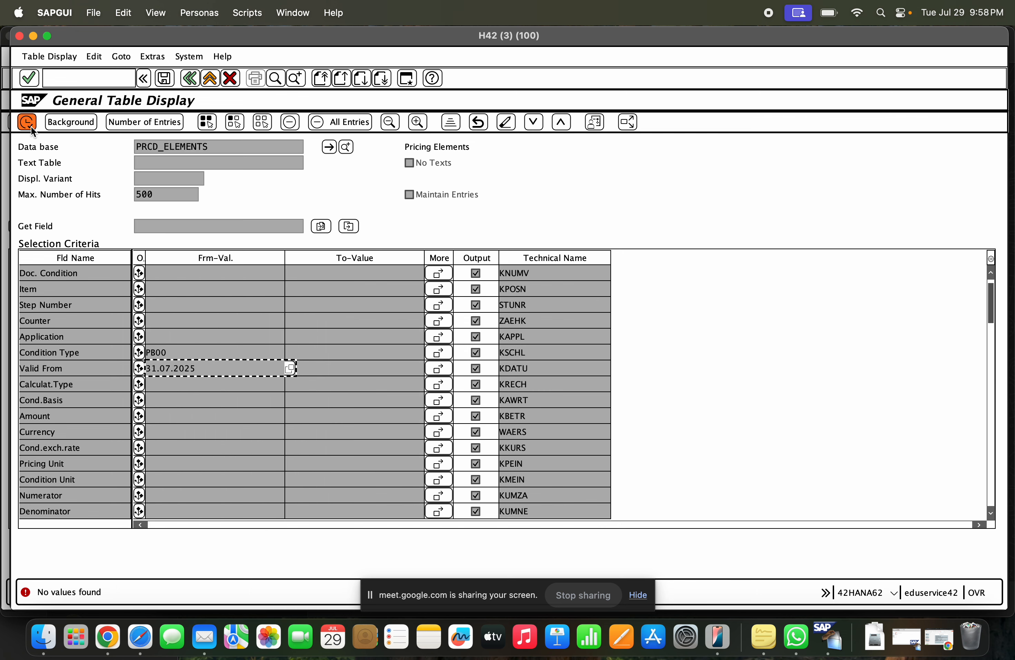
{"action": "key", "text": "Return"}
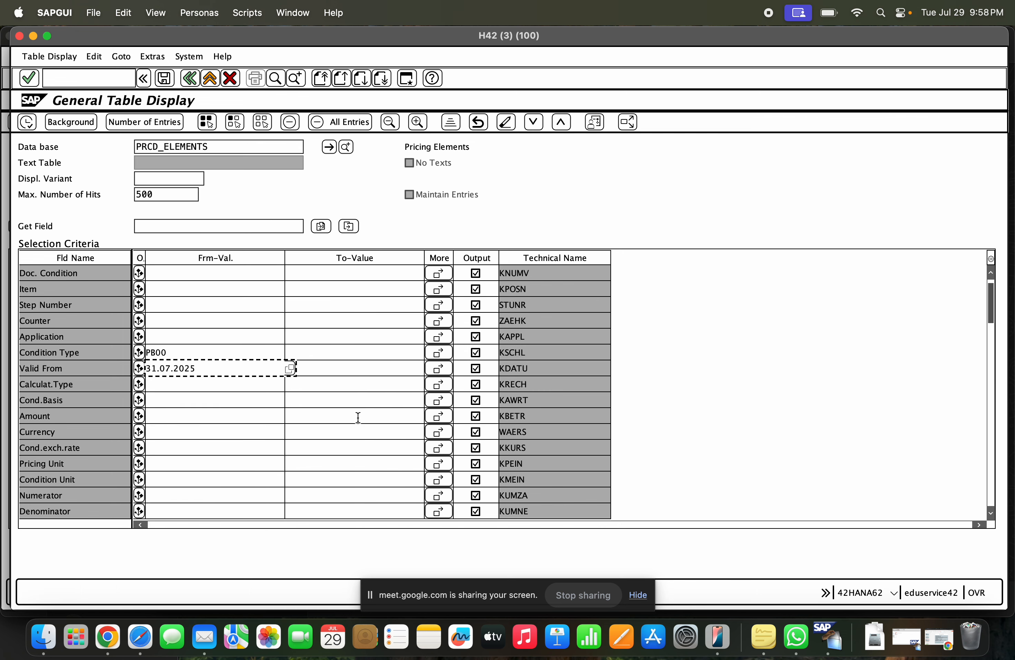
Step: Retry the selection with the Valid From dates 31/07/2025 and 07/07/2025, and clear the date
{"action": "left_click", "coordinate": [289, 368]}
{"action": "key", "text": "Right"}
{"action": "key", "text": "Right"}
{"action": "key", "text": "Right"}
{"action": "key", "text": "Right"}
{"action": "type", "text": "/"}
{"action": "left_click", "coordinate": [36, 129]}
{"action": "type", "text": "07"}
{"action": "left_click", "coordinate": [32, 124]}
{"action": "left_click_drag", "start_coordinate": [200, 369], "coordinate": [121, 368]}
{"action": "key", "text": "BackSpace"}
Step: Restrict the selection to the supplier number copied from the displayed PB00 gross price record of material 1000241, and run it
{"action": "left_click", "coordinate": [70, 371]}
{"action": "left_click", "coordinate": [79, 421]}
{"action": "left_click", "coordinate": [92, 440]}
{"action": "scroll", "coordinate": [93, 438], "scroll_direction": "down", "scroll_amount": 3}
{"action": "scroll", "coordinate": [93, 438], "scroll_direction": "down", "scroll_amount": 8}
{"action": "scroll", "coordinate": [97, 437], "scroll_direction": "down", "scroll_amount": 9}
{"action": "scroll", "coordinate": [99, 452], "scroll_direction": "down", "scroll_amount": 2}
{"action": "left_click", "coordinate": [178, 432]}
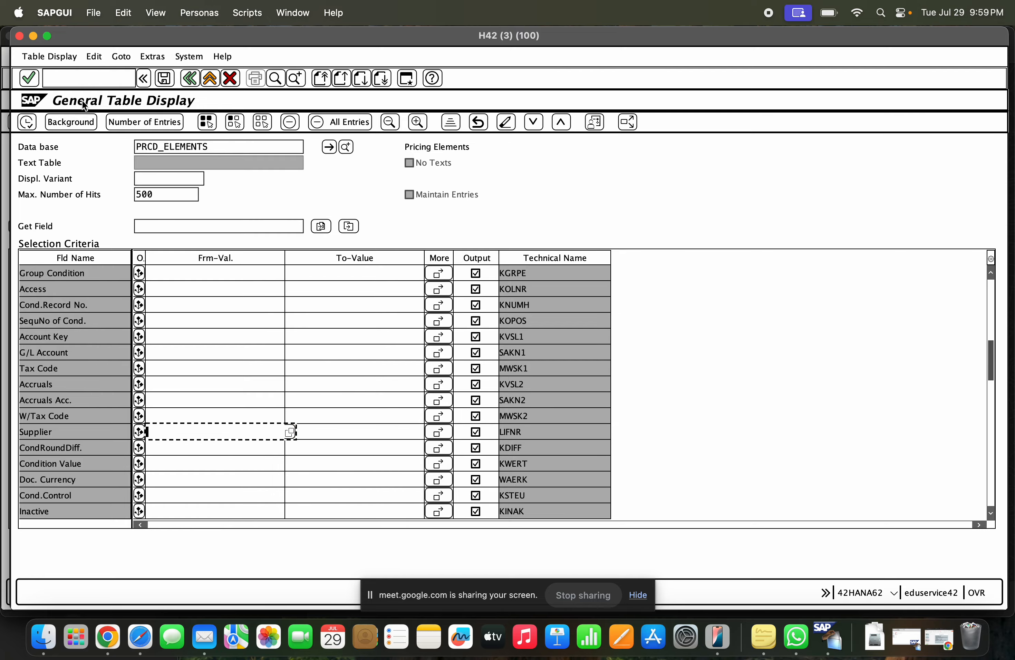
{"action": "left_click", "coordinate": [33, 36]}
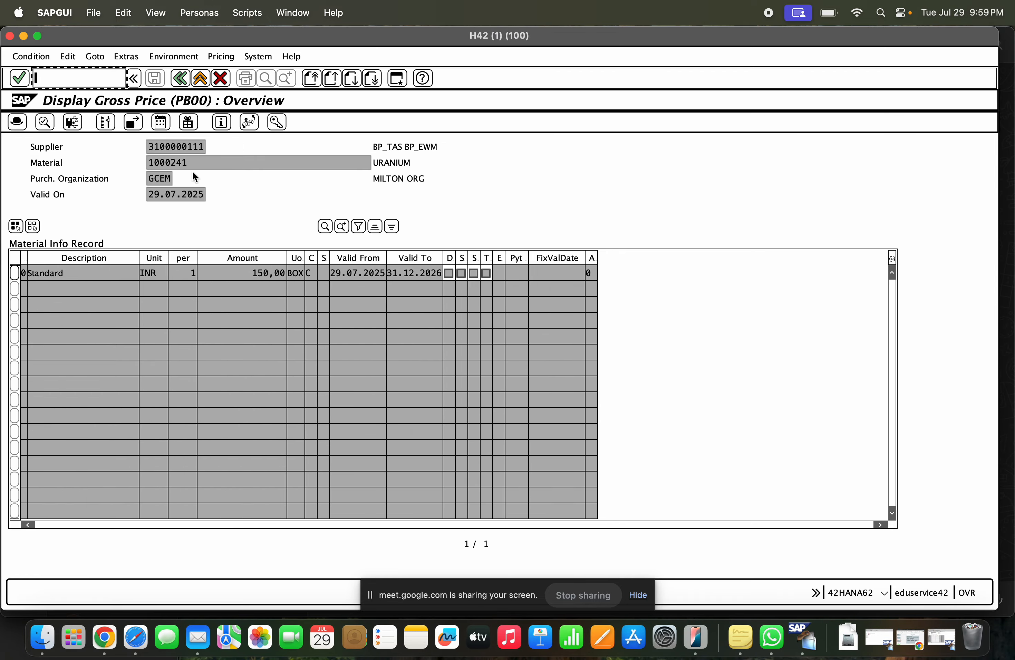
{"action": "left_click_drag", "start_coordinate": [203, 147], "coordinate": [138, 148]}
{"action": "key", "text": "super+c"}
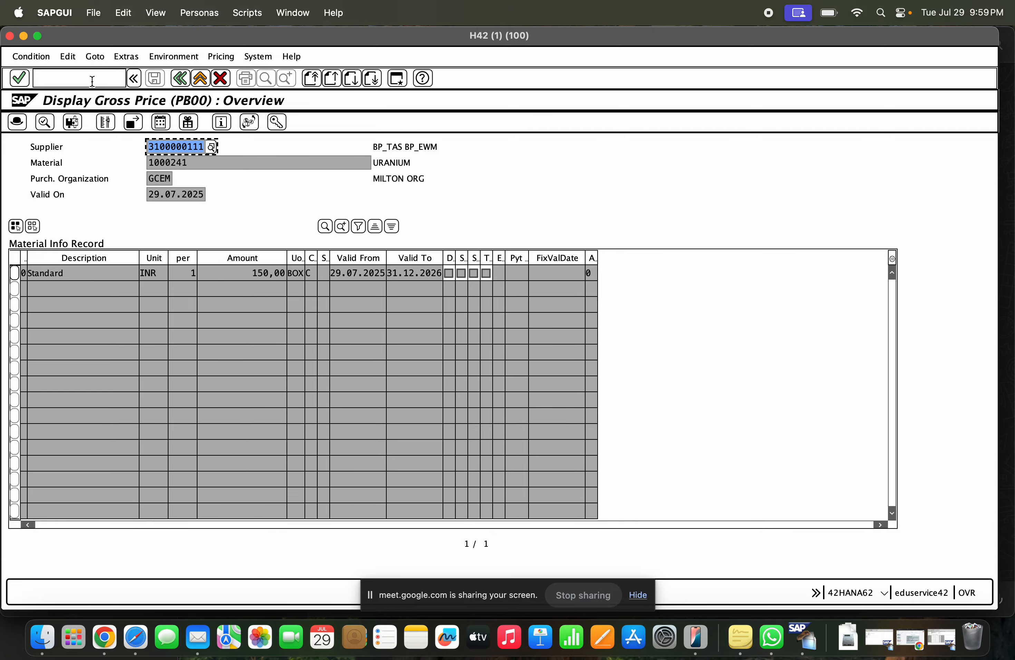
{"action": "left_click", "coordinate": [940, 638]}
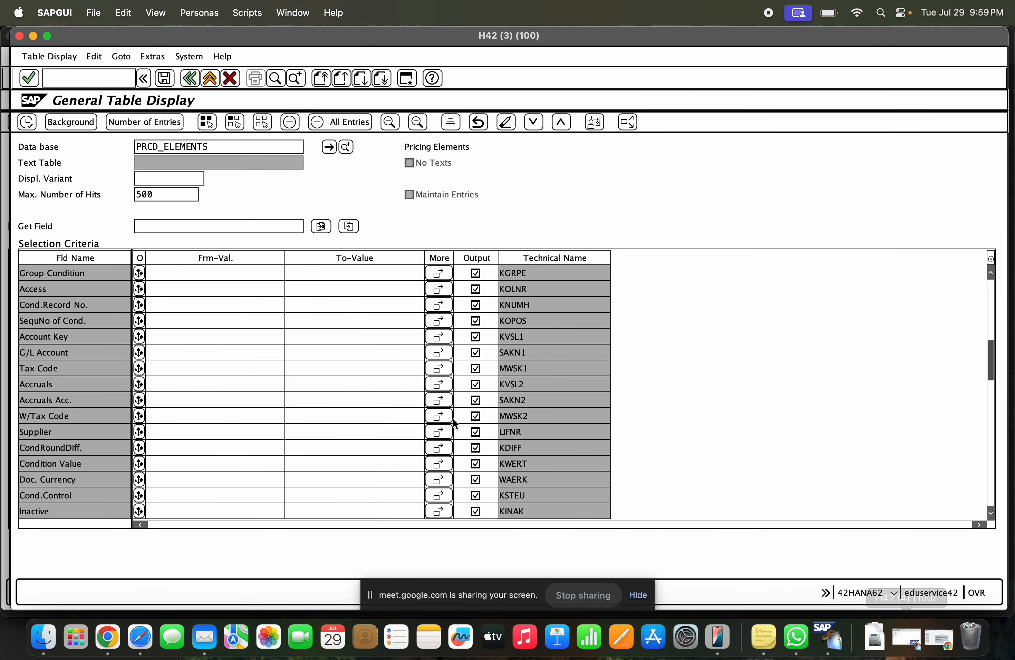
{"action": "key", "text": "super+v"}
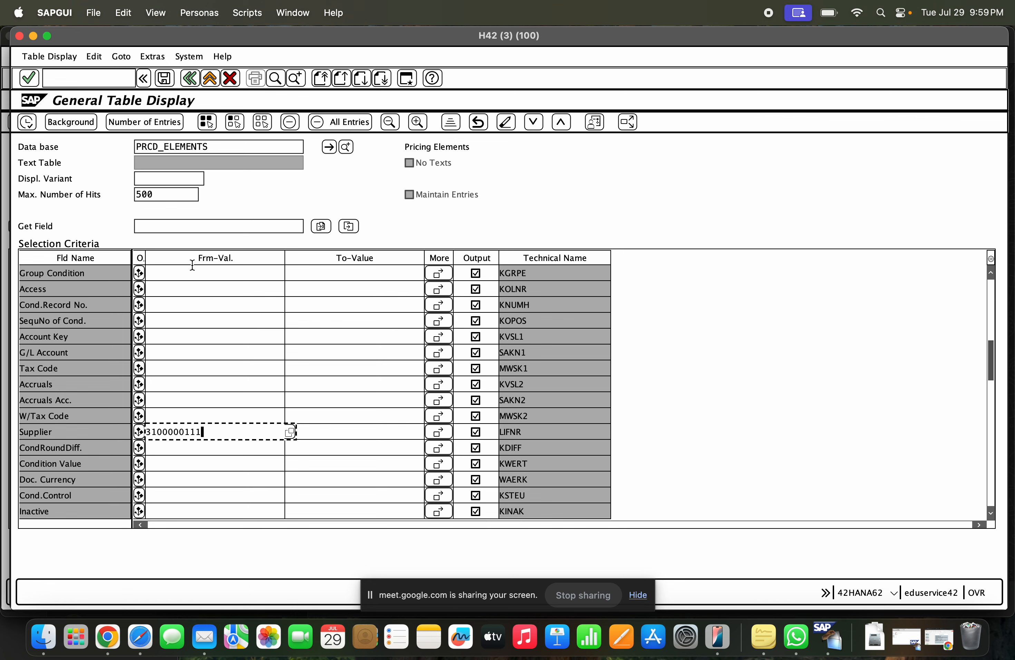
{"action": "key", "text": "F8"}
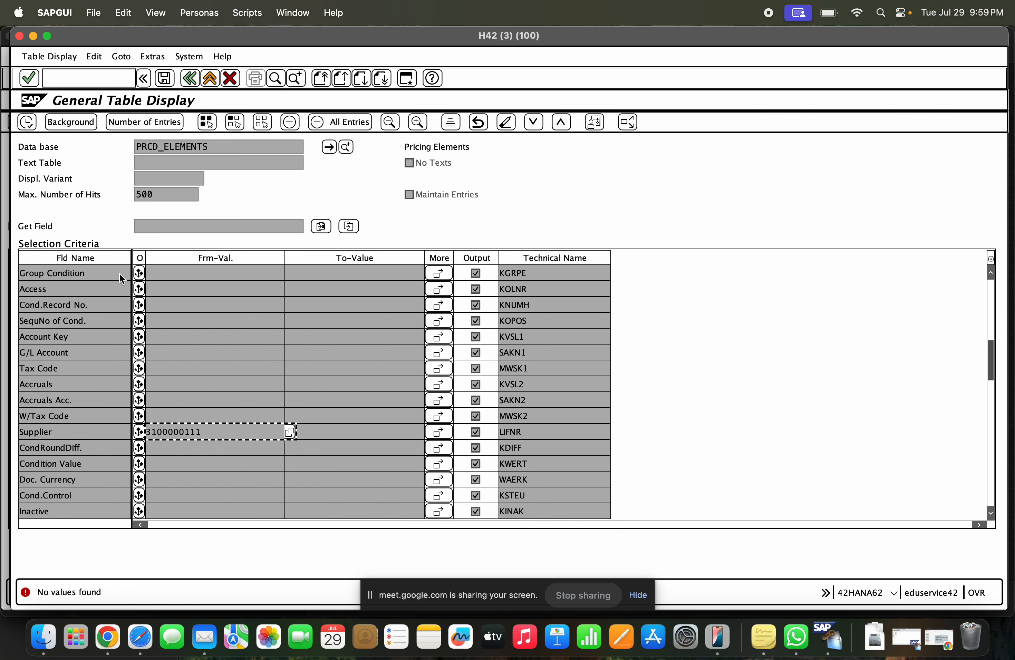
Step: Remove condition type PB00 from the selection criteria and run the supplier selection again
{"action": "key", "text": "Return"}
{"action": "left_click_drag", "start_coordinate": [991, 360], "coordinate": [991, 275]}
{"action": "left_click", "coordinate": [199, 374]}
{"action": "key", "text": "BackSpace"}
{"action": "key", "text": "BackSpace"}
{"action": "key", "text": "BackSpace"}
{"action": "key", "text": "BackSpace"}
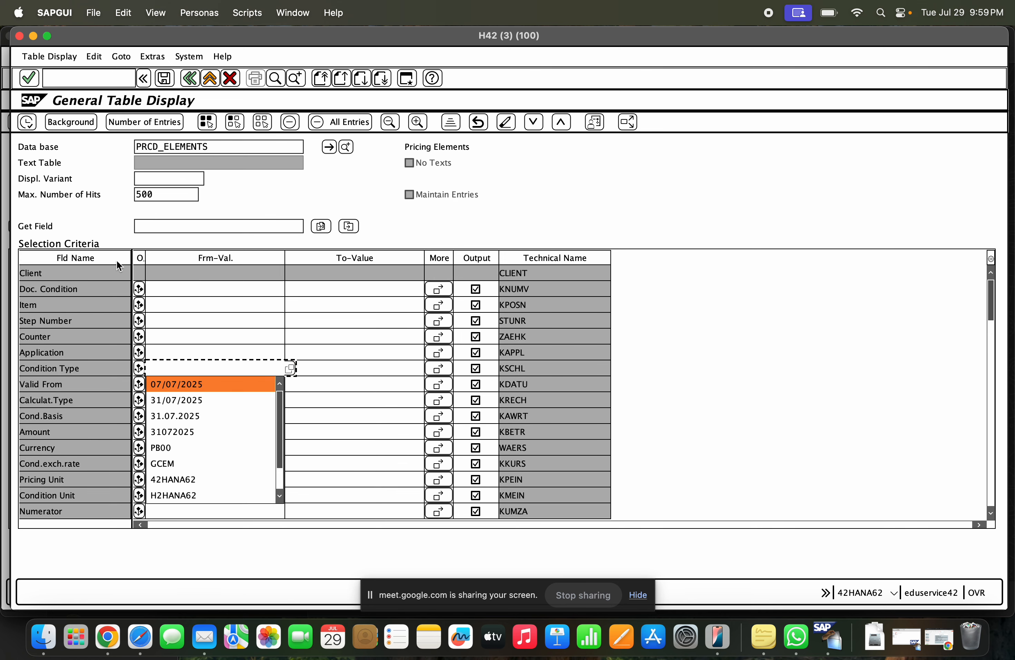
{"action": "left_click", "coordinate": [26, 122]}
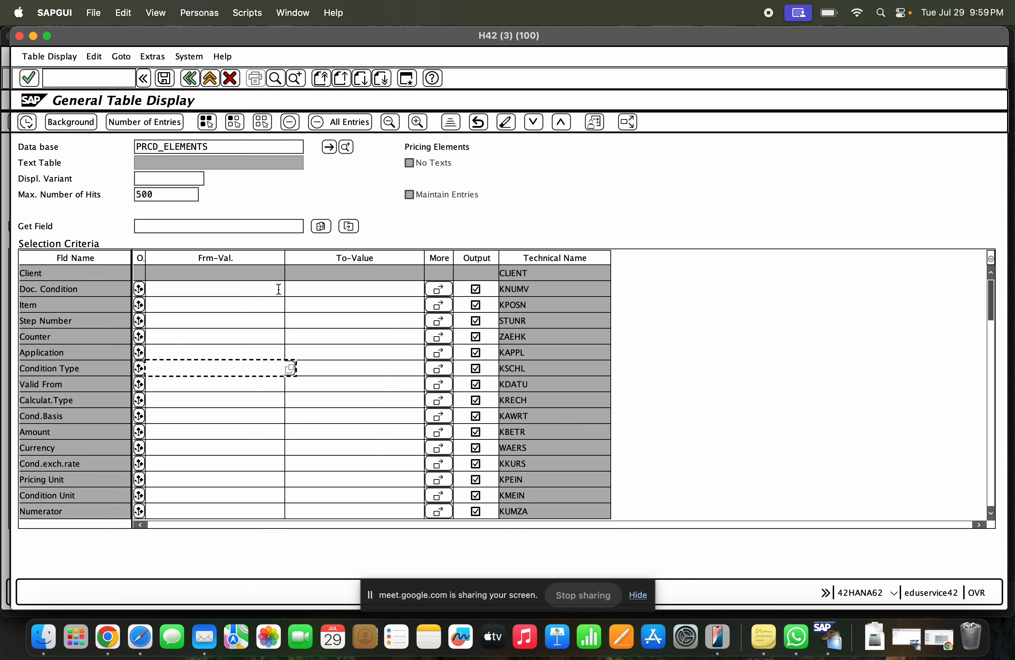
{"action": "scroll", "coordinate": [200, 403], "scroll_direction": "down", "scroll_amount": 5}
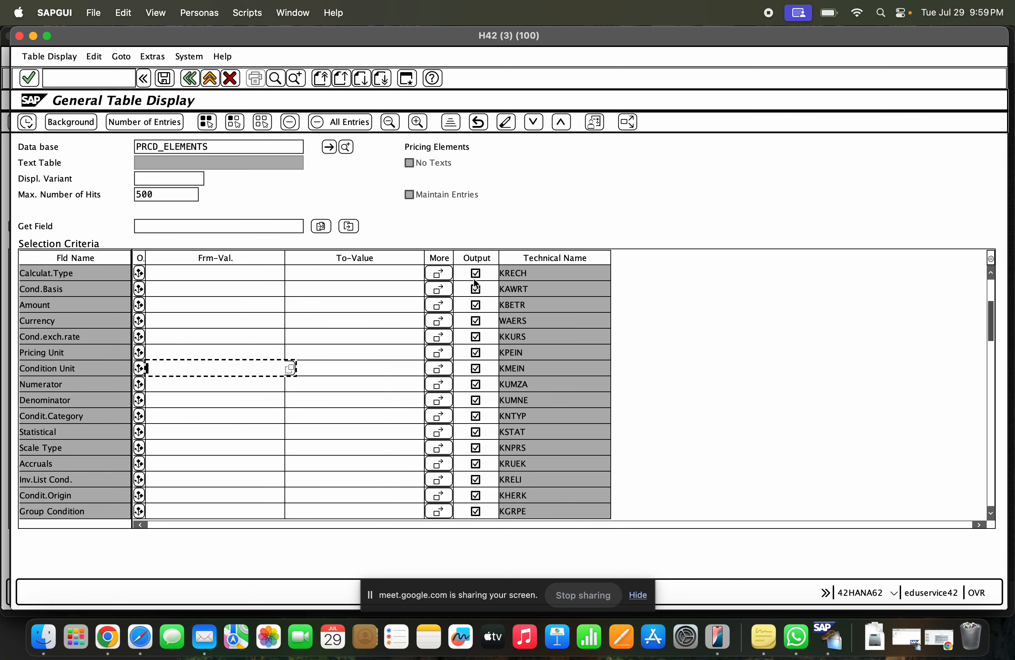
Step: Replace the PRCD_ELEMENTS table with the condition header table KONH and load its selection fields
{"action": "left_click", "coordinate": [229, 148]}
{"action": "key", "text": "BackSpace"}
{"action": "key", "text": "BackSpace"}
{"action": "key", "text": "BackSpace"}
{"action": "key", "text": "BackSpace"}
{"action": "key", "text": "BackSpace"}
{"action": "key", "text": "BackSpace"}
{"action": "key", "text": "BackSpace"}
{"action": "key", "text": "BackSpace"}
{"action": "key", "text": "BackSpace"}
{"action": "key", "text": "BackSpace"}
{"action": "key", "text": "BackSpace"}
{"action": "key", "text": "BackSpace"}
{"action": "key", "text": "BackSpace"}
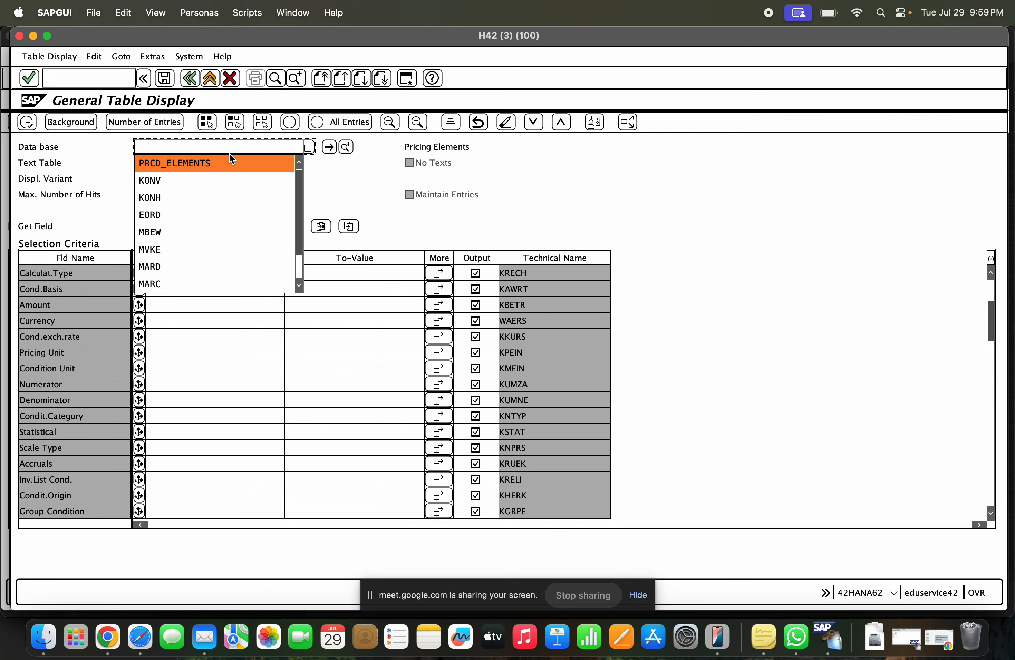
{"action": "type", "text": "KONH"}
{"action": "key", "text": "Return"}
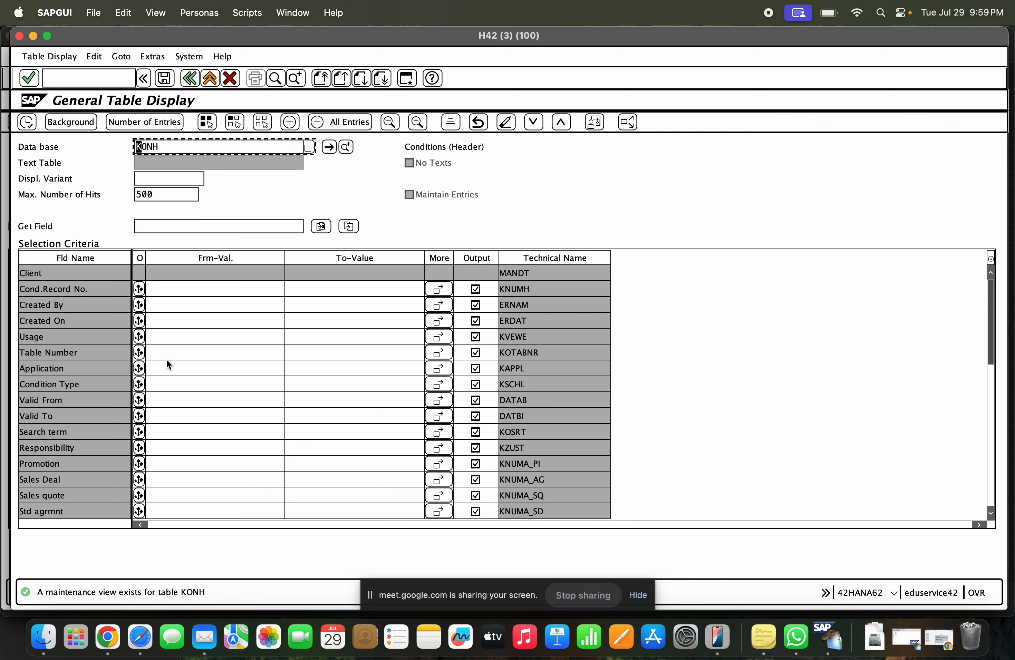
Step: Restrict the KONH selection to condition type PB00
{"action": "left_click", "coordinate": [160, 388]}
{"action": "type", "text": "Pb00"}
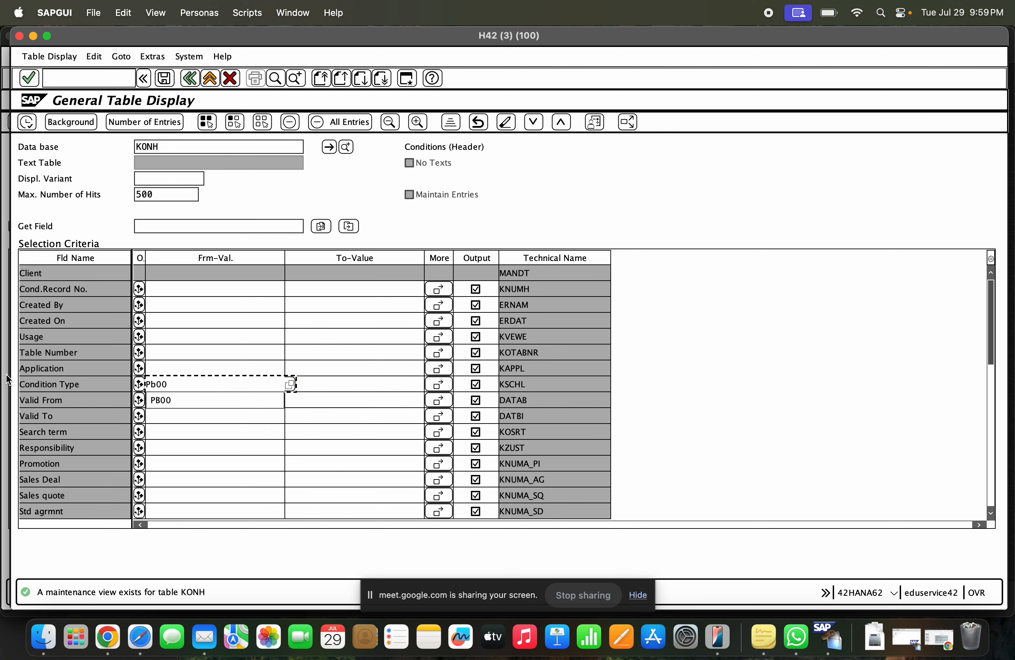
{"action": "key", "text": "Return"}
{"action": "scroll", "coordinate": [176, 466], "scroll_direction": "down", "scroll_amount": 4}
{"action": "scroll", "coordinate": [183, 452], "scroll_direction": "up", "scroll_amount": 3}
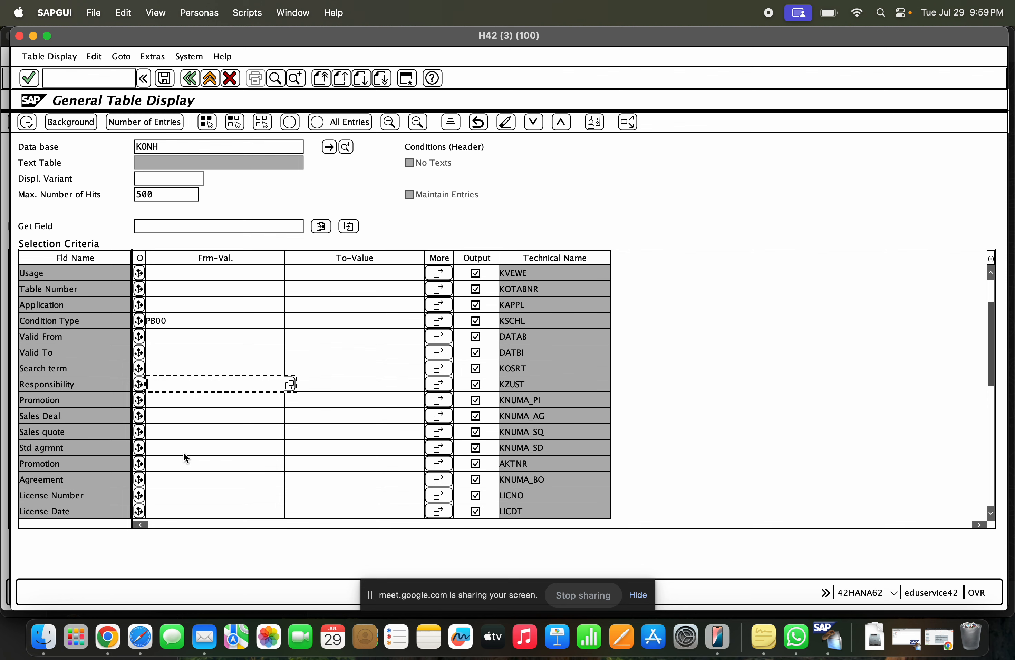
{"action": "scroll", "coordinate": [183, 452], "scroll_direction": "up", "scroll_amount": 2}
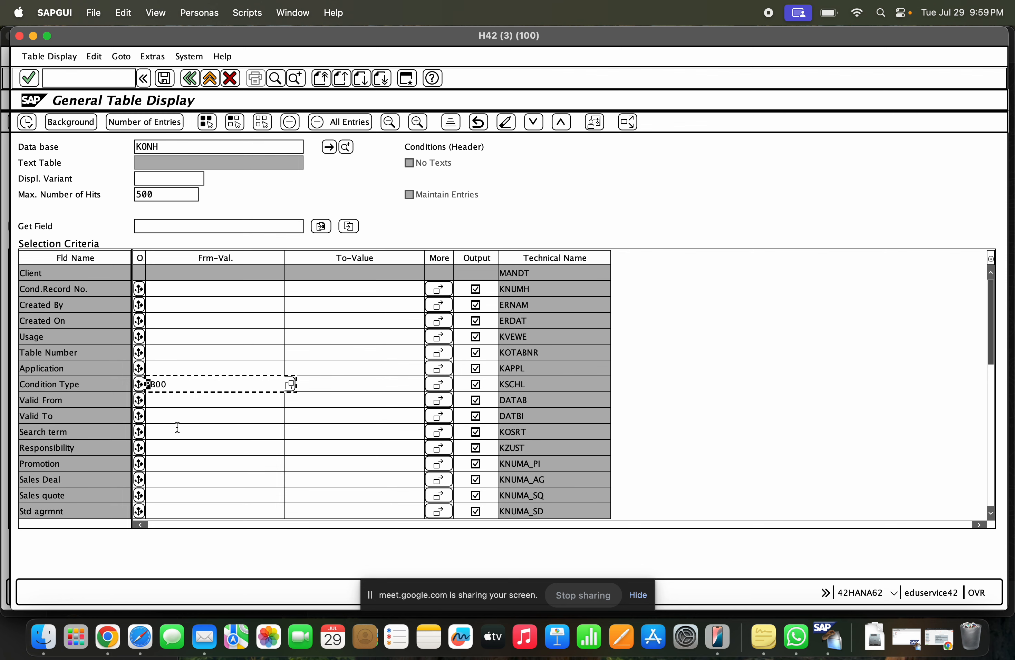
Step: Set the Created On date to 29.07.2025 and run the KONH selection
{"action": "left_click", "coordinate": [173, 305]}
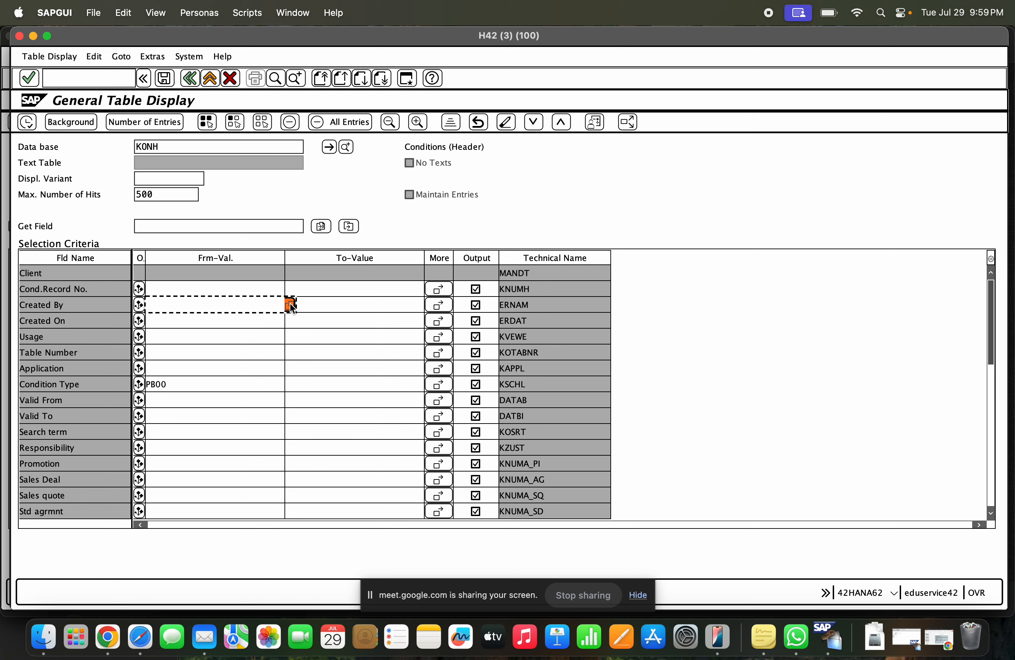
{"action": "left_click", "coordinate": [290, 320]}
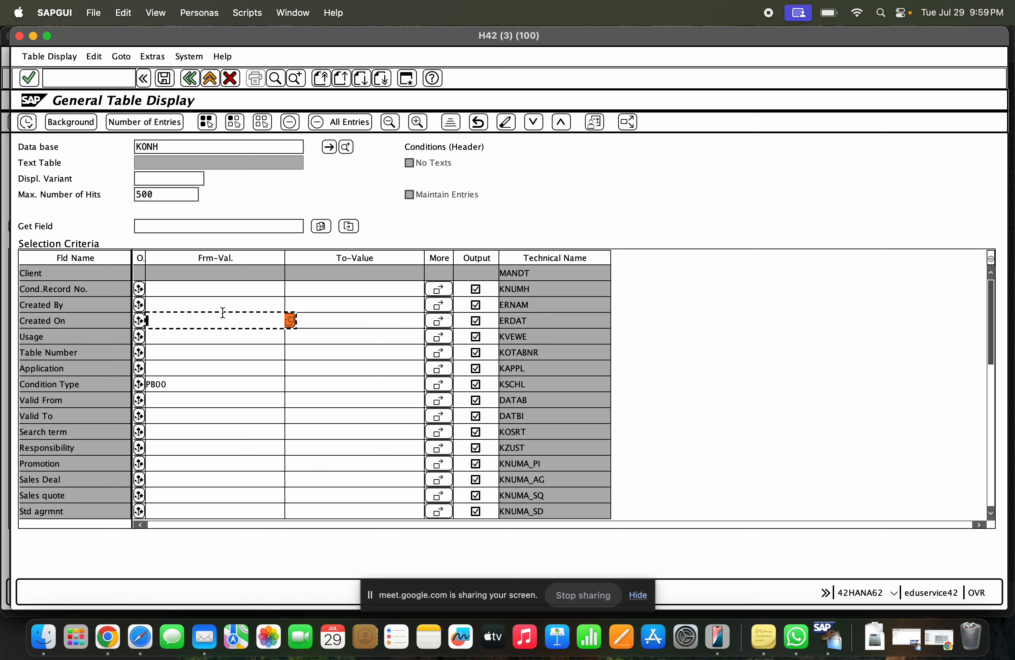
{"action": "left_click", "coordinate": [290, 321]}
{"action": "double_click", "coordinate": [179, 272]}
{"action": "left_click", "coordinate": [27, 122]}
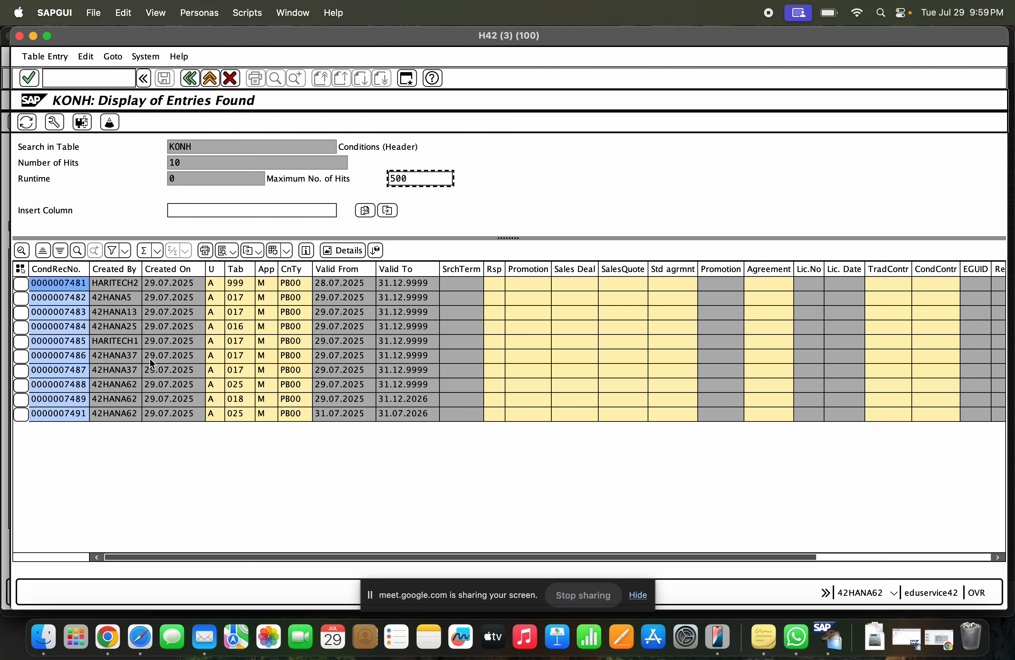
Step: Copy the creator's user ID from the last listed KONH entry, enter it as Created By, and rerun the selection
{"action": "left_click", "coordinate": [129, 414]}
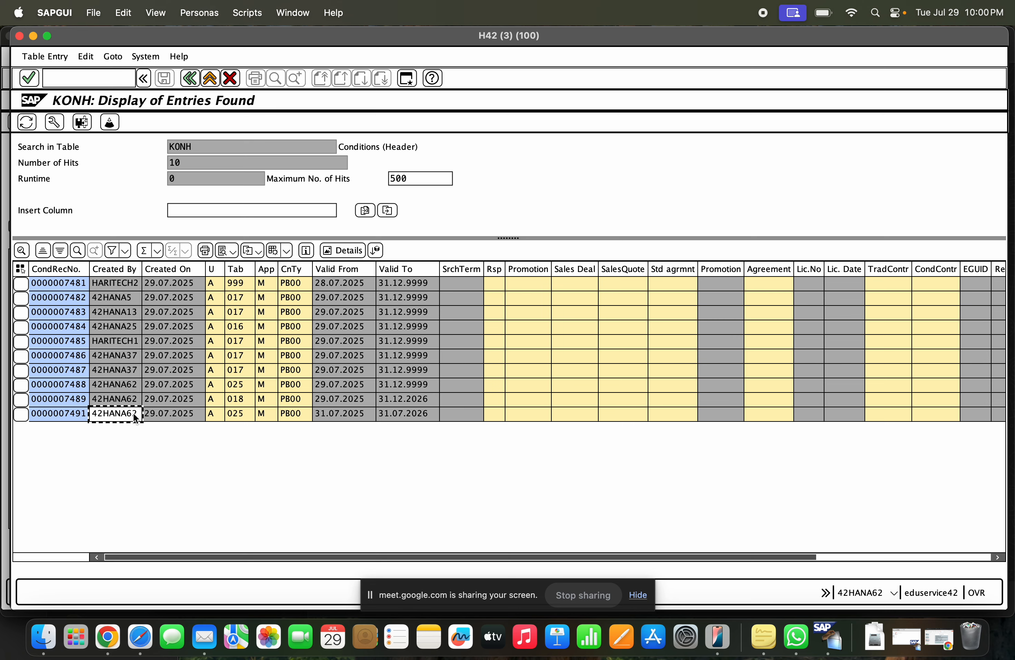
{"action": "left_click", "coordinate": [190, 82]}
{"action": "left_click", "coordinate": [159, 290]}
{"action": "left_click", "coordinate": [165, 339]}
{"action": "left_click", "coordinate": [155, 306]}
{"action": "type", "text": "42HANA62"}
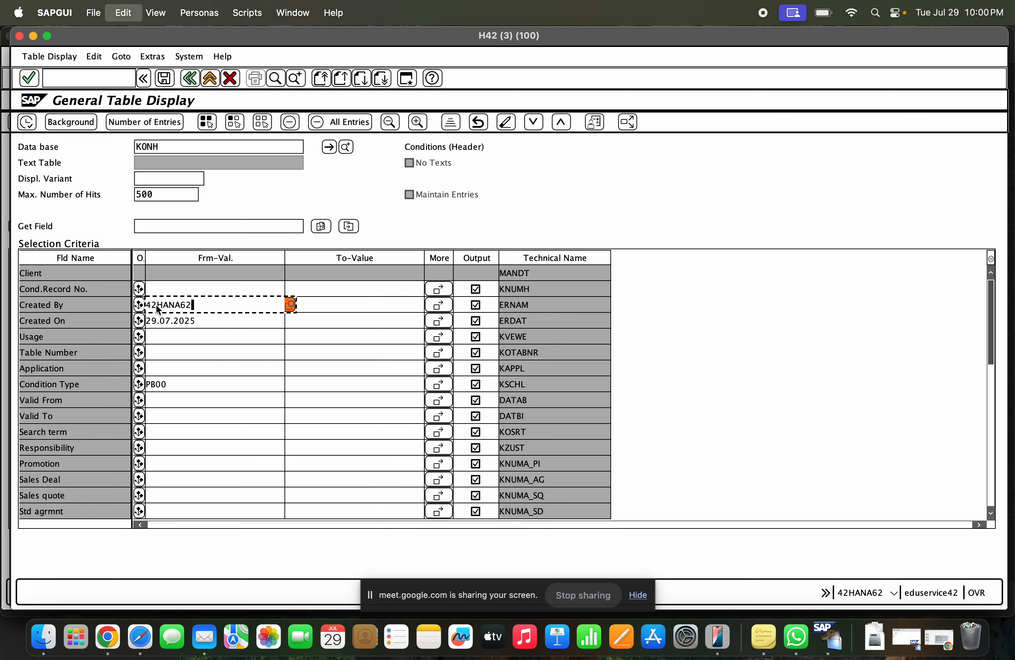
{"action": "key", "text": "F8"}
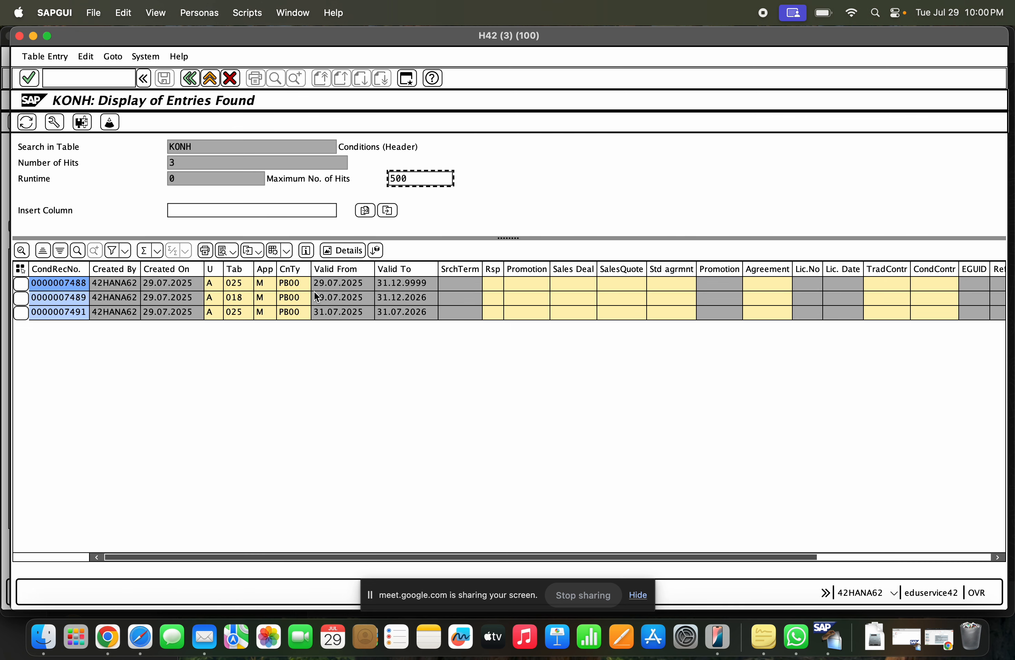
{"action": "left_click", "coordinate": [300, 285]}
{"action": "left_click", "coordinate": [299, 299]}
{"action": "left_click", "coordinate": [296, 317]}
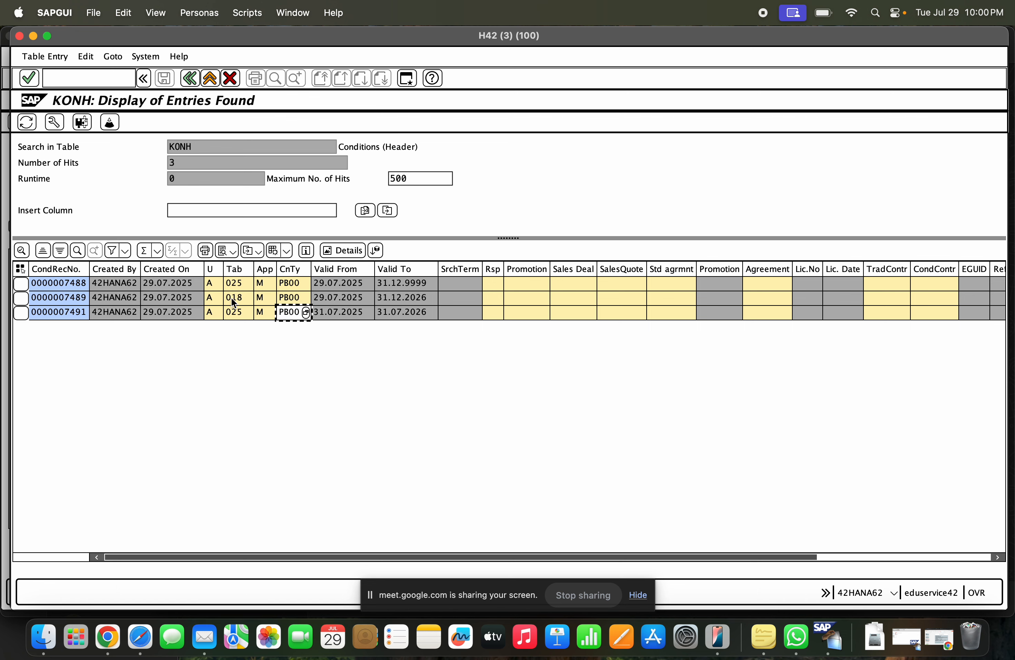
{"action": "left_click", "coordinate": [198, 82]}
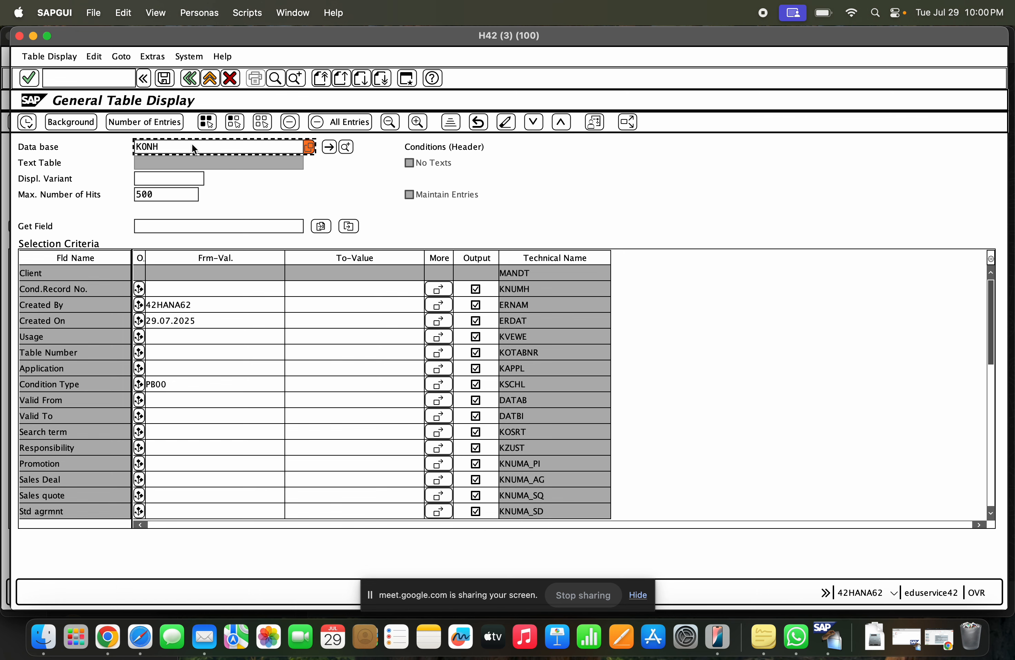
{"action": "left_click", "coordinate": [26, 122]}
{"action": "left_click_drag", "start_coordinate": [63, 298], "coordinate": [60, 316]}
{"action": "key", "text": "super+c"}
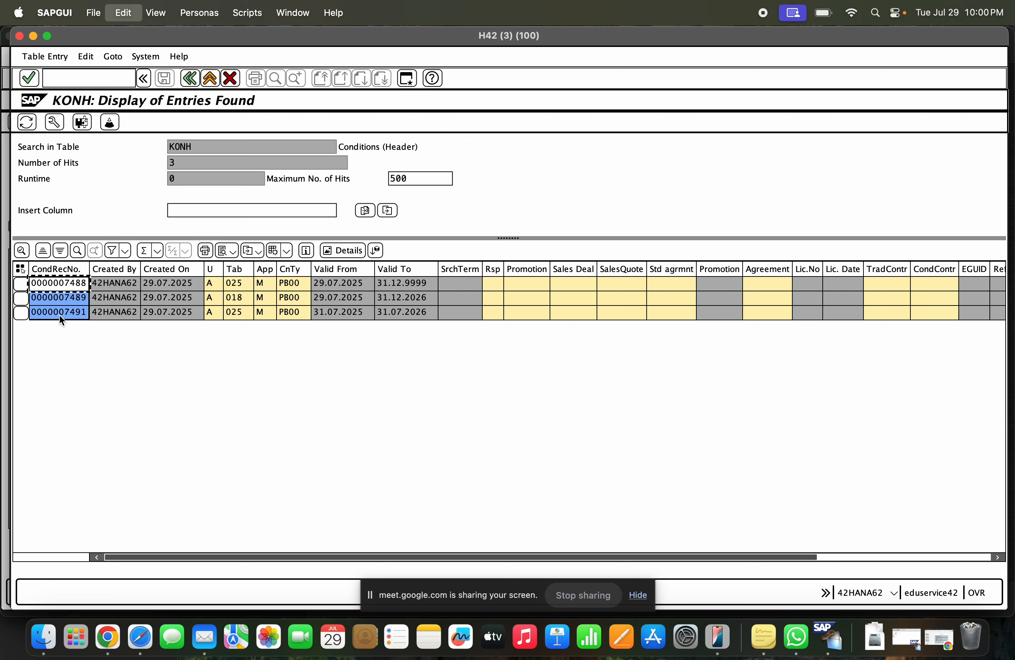
Step: Load the condition item table KONP and run its selection for the copied condition record numbers
{"action": "left_click", "coordinate": [190, 86]}
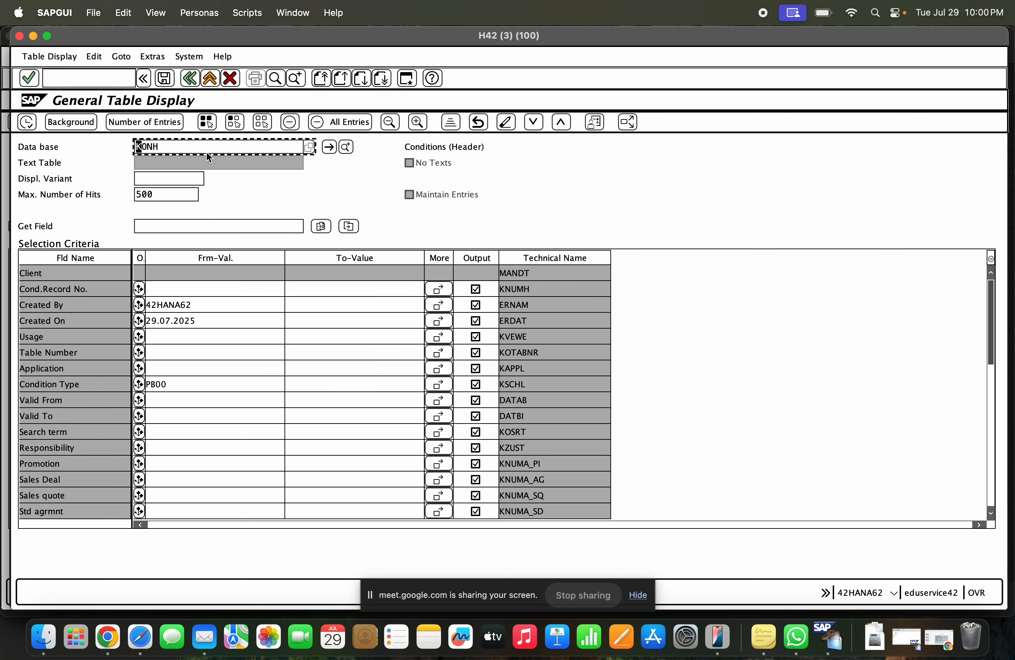
{"action": "type", "text": "KONP"}
{"action": "key", "text": "Return"}
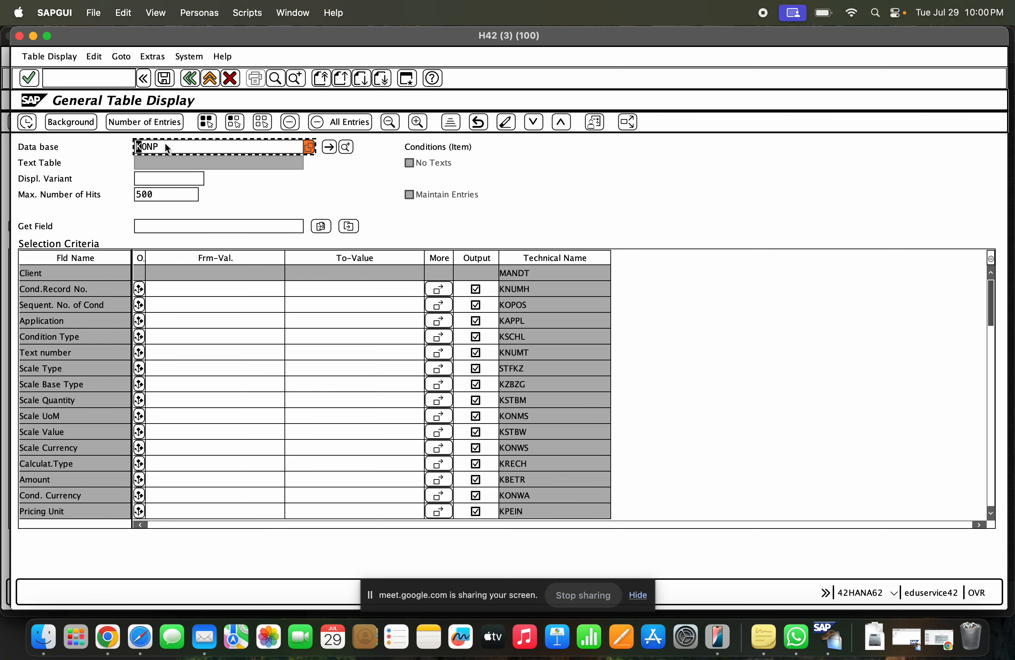
{"action": "left_click", "coordinate": [439, 289]}
{"action": "left_click", "coordinate": [437, 324]}
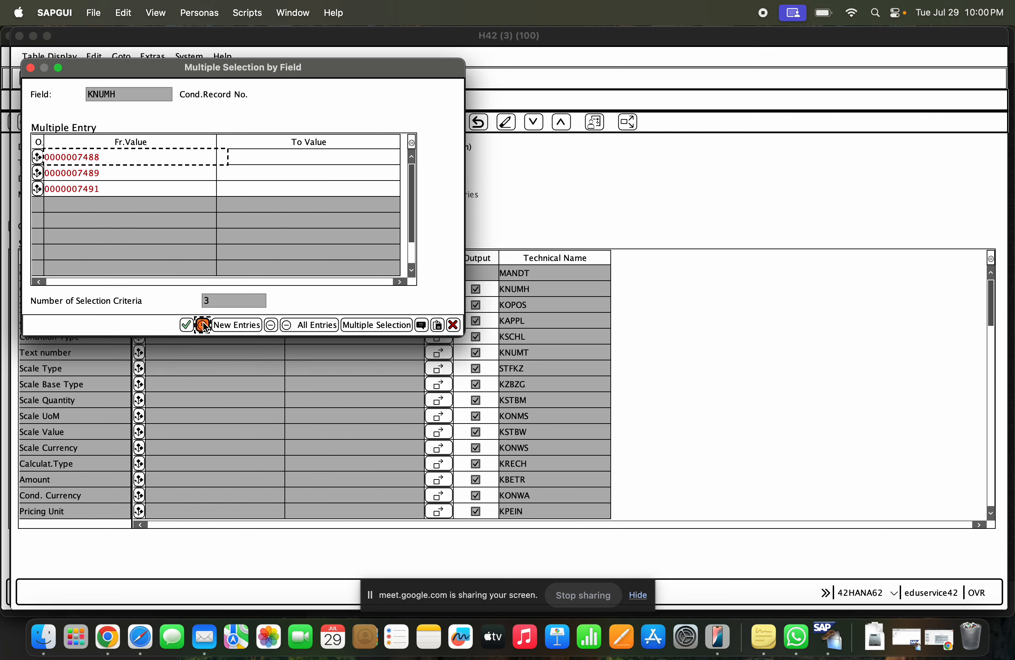
{"action": "left_click", "coordinate": [186, 324]}
{"action": "left_click", "coordinate": [19, 128]}
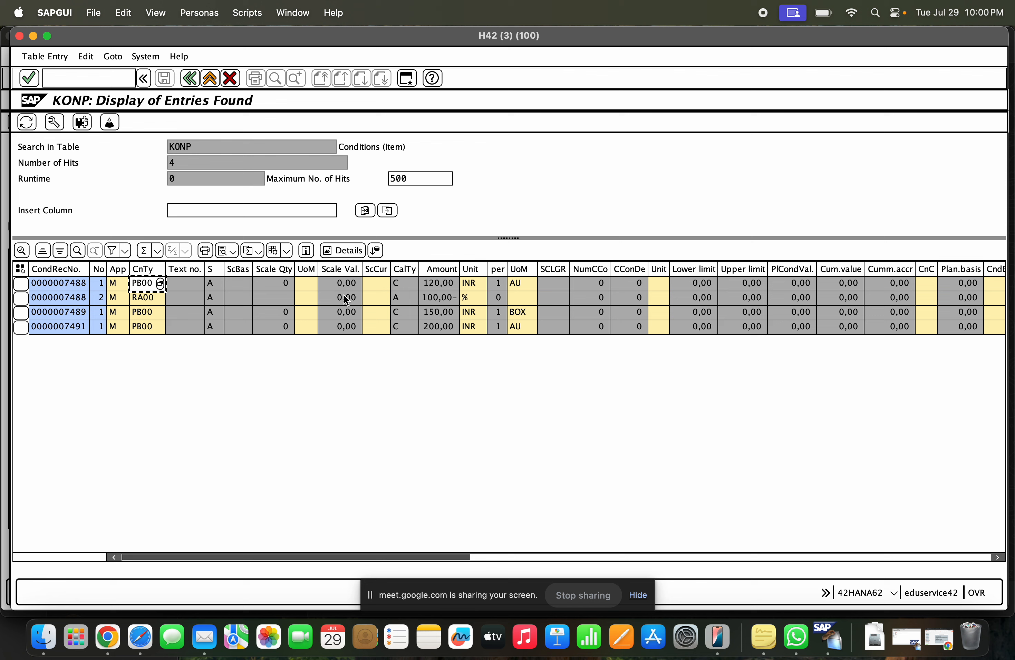
Step: Examine the amounts of the PB00 items in KONP and return to the SAP Easy Access screen
{"action": "left_click", "coordinate": [439, 284]}
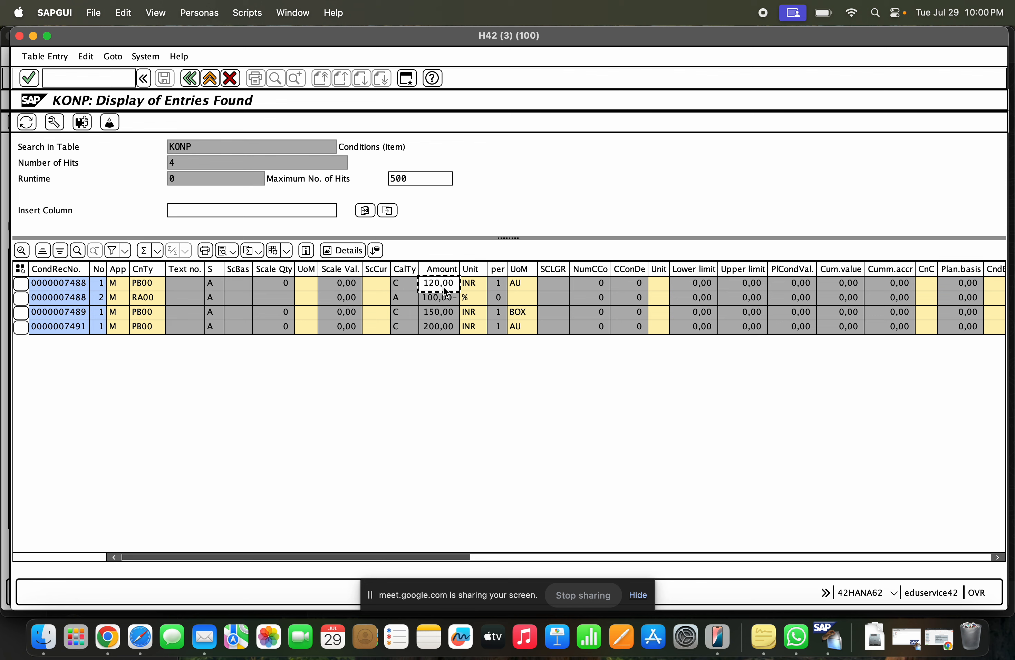
{"action": "left_click", "coordinate": [442, 317]}
{"action": "left_click", "coordinate": [446, 327]}
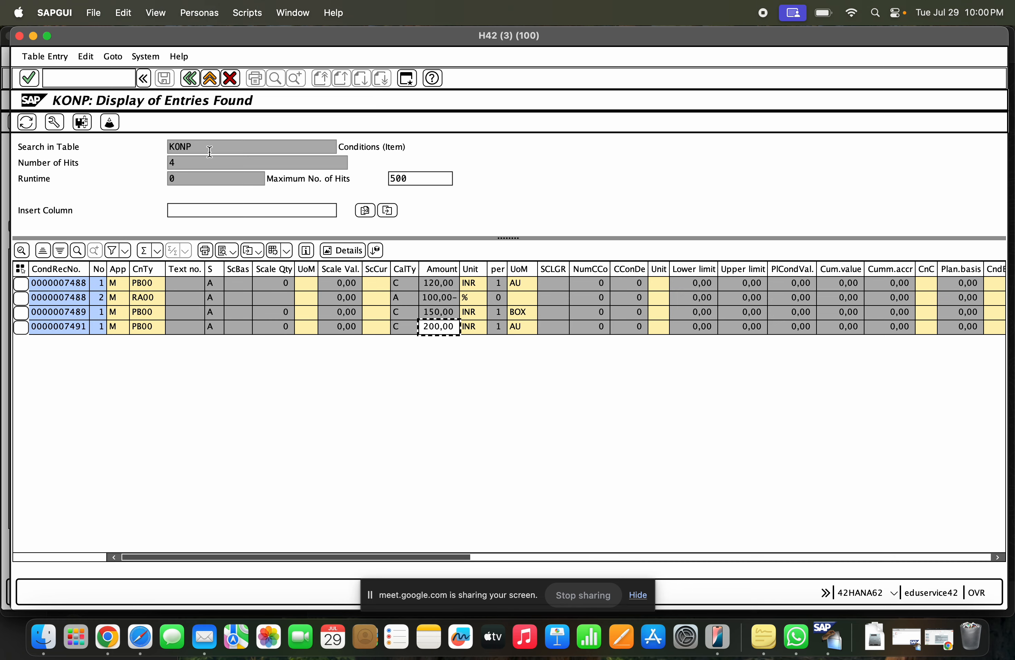
{"action": "left_click_drag", "start_coordinate": [210, 151], "coordinate": [154, 155]}
{"action": "left_click", "coordinate": [191, 78]}
{"action": "left_click", "coordinate": [195, 85]}
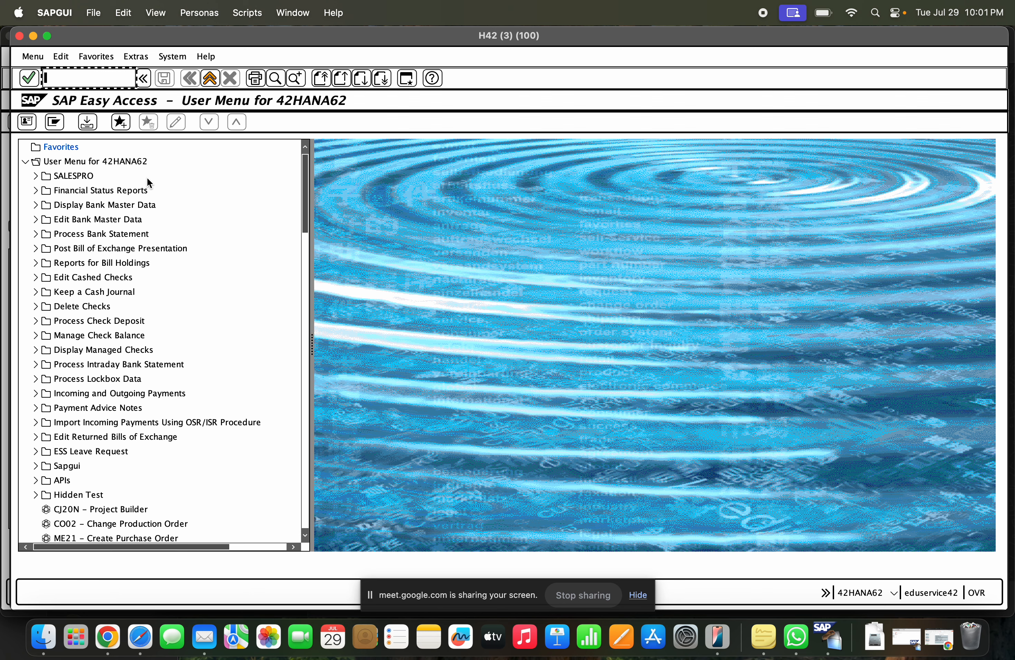
Step: Start transaction VK11, look through the list of available condition types, and leave without choosing one
{"action": "type", "text": "vk11"}
{"action": "key", "text": "Return"}
{"action": "left_click", "coordinate": [165, 147]}
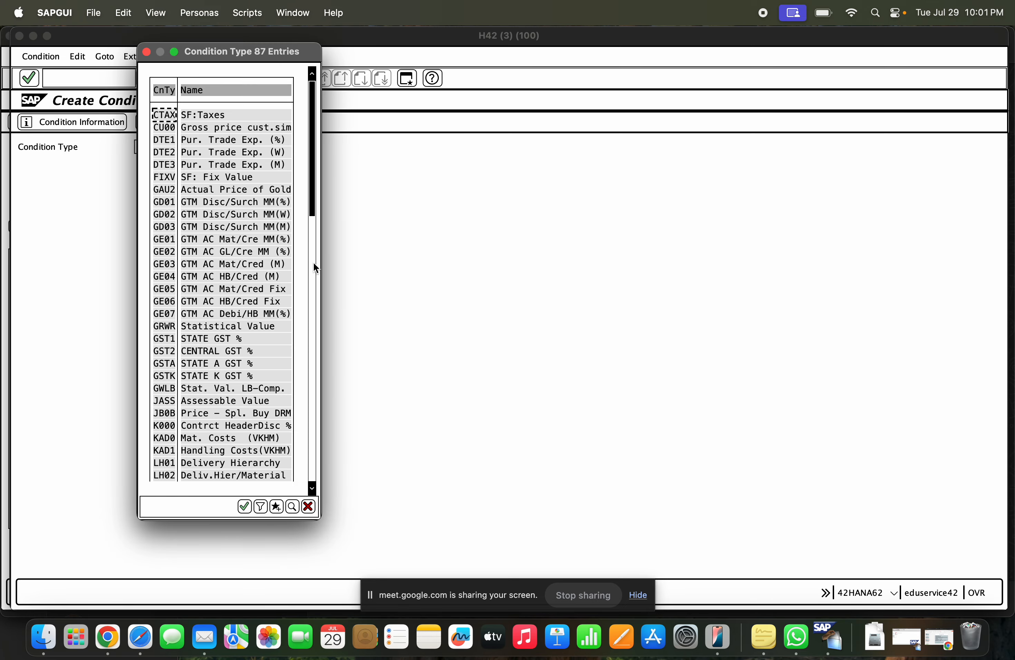
{"action": "left_click", "coordinate": [314, 293]}
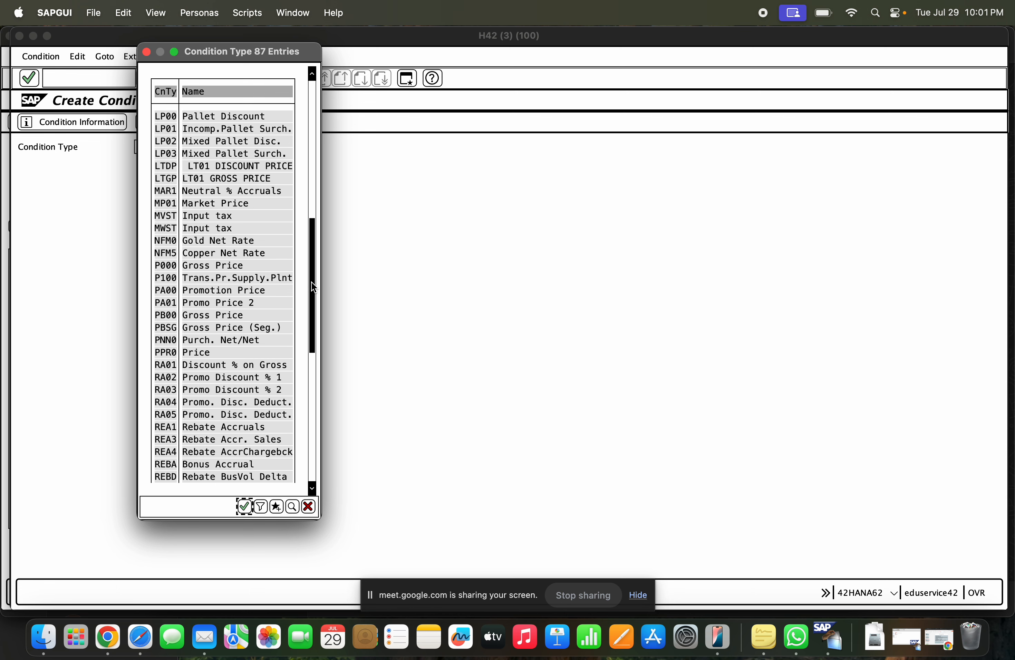
{"action": "left_click", "coordinate": [231, 377]}
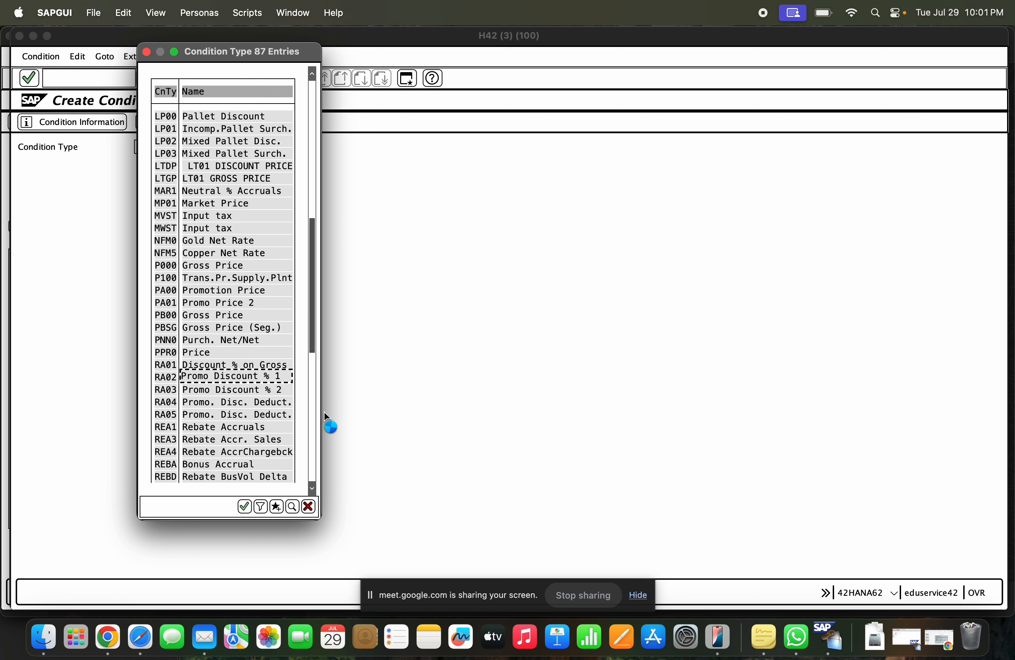
{"action": "left_click", "coordinate": [313, 399]}
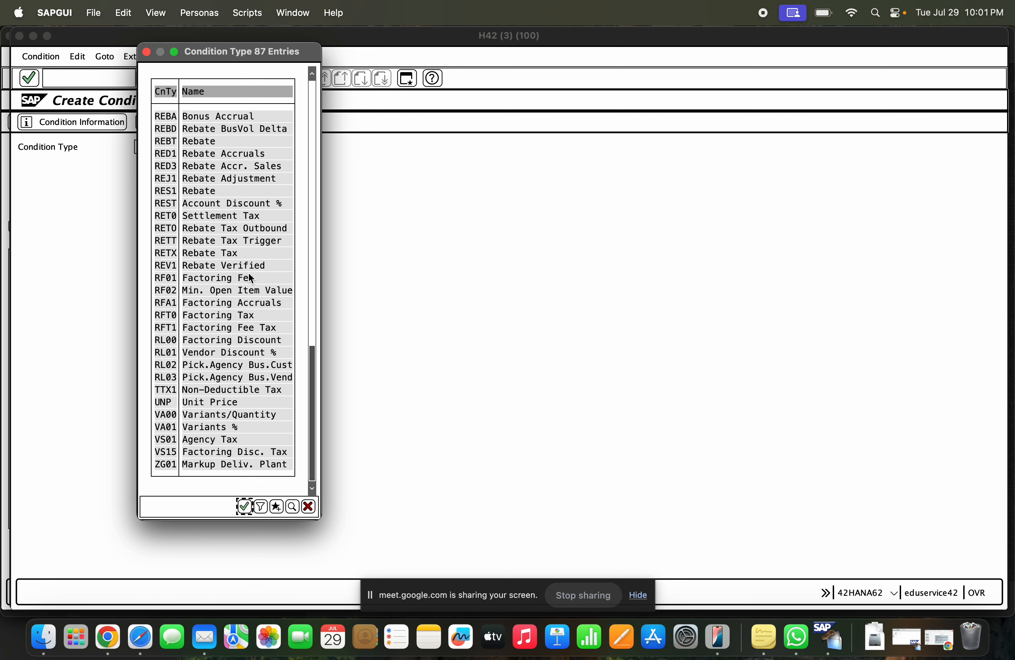
{"action": "left_click", "coordinate": [313, 238]}
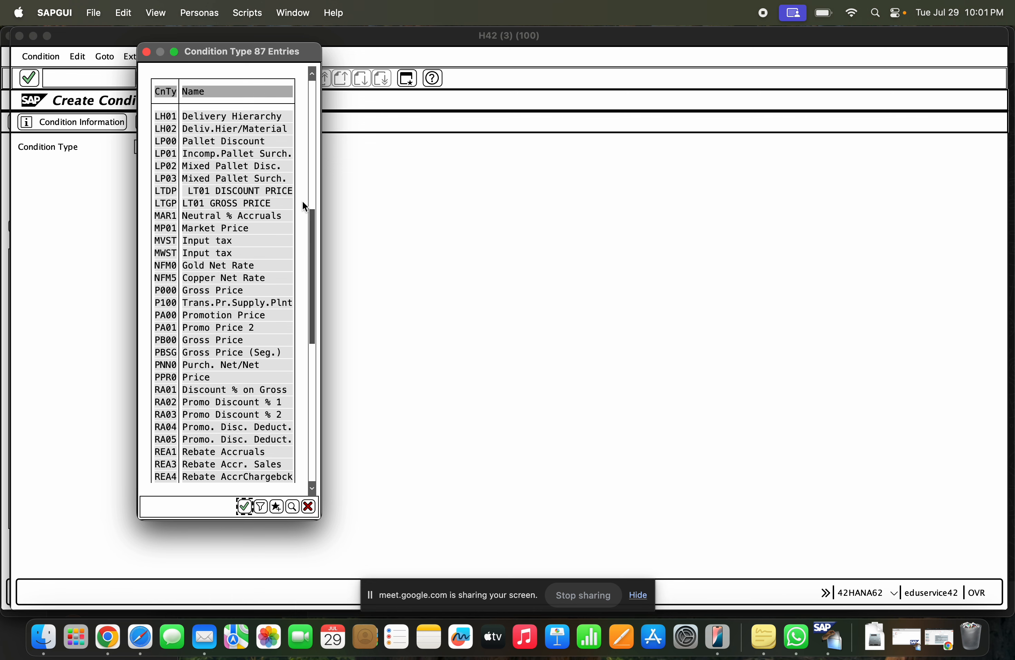
{"action": "left_click", "coordinate": [315, 167]}
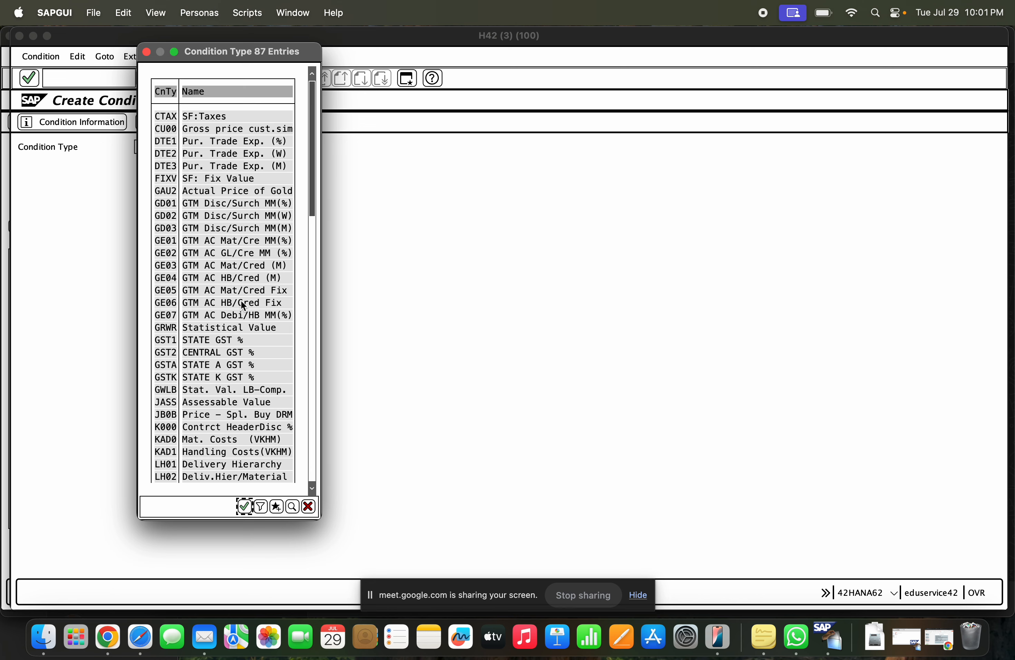
{"action": "left_click", "coordinate": [308, 505]}
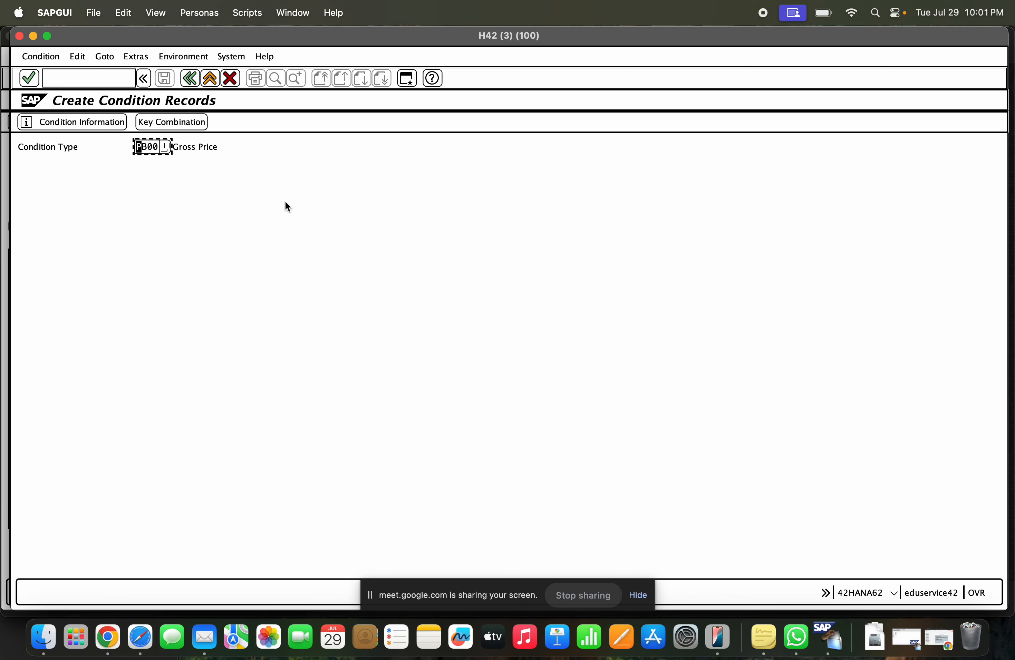
{"action": "left_click", "coordinate": [210, 78]}
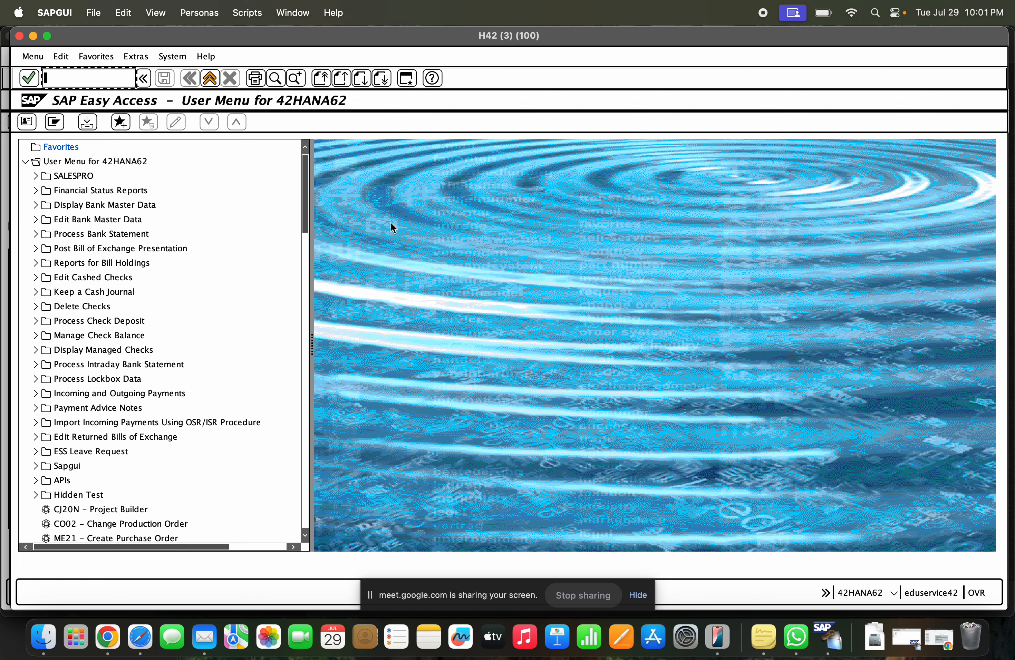
Step: Leave the displayed PB00 gross price record in the first session and start transaction MEQ1
{"action": "left_click", "coordinate": [217, 82]}
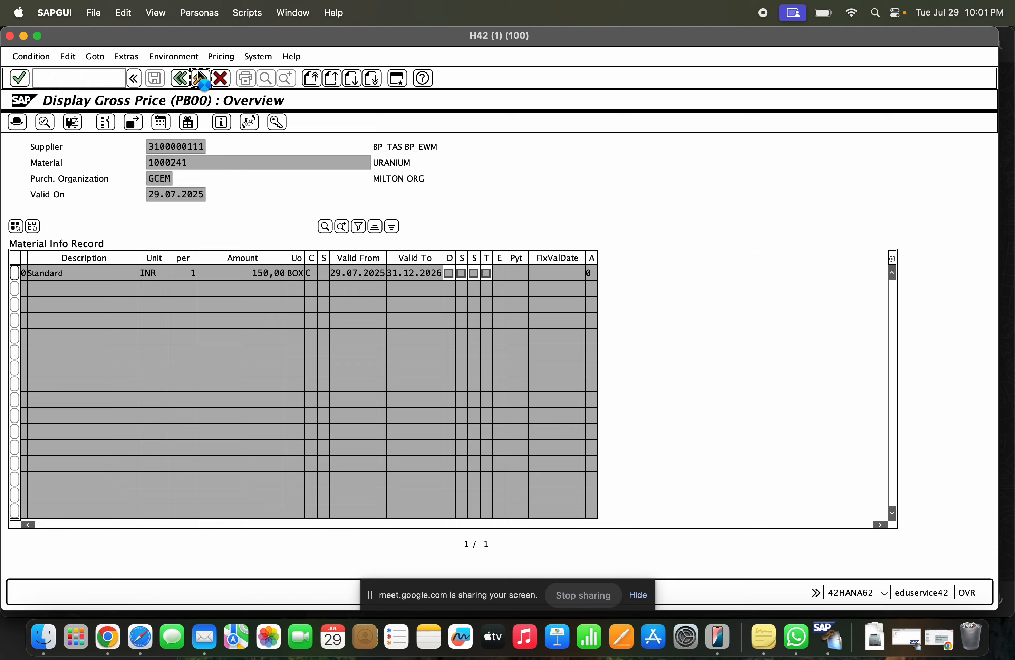
{"action": "left_click", "coordinate": [200, 78]}
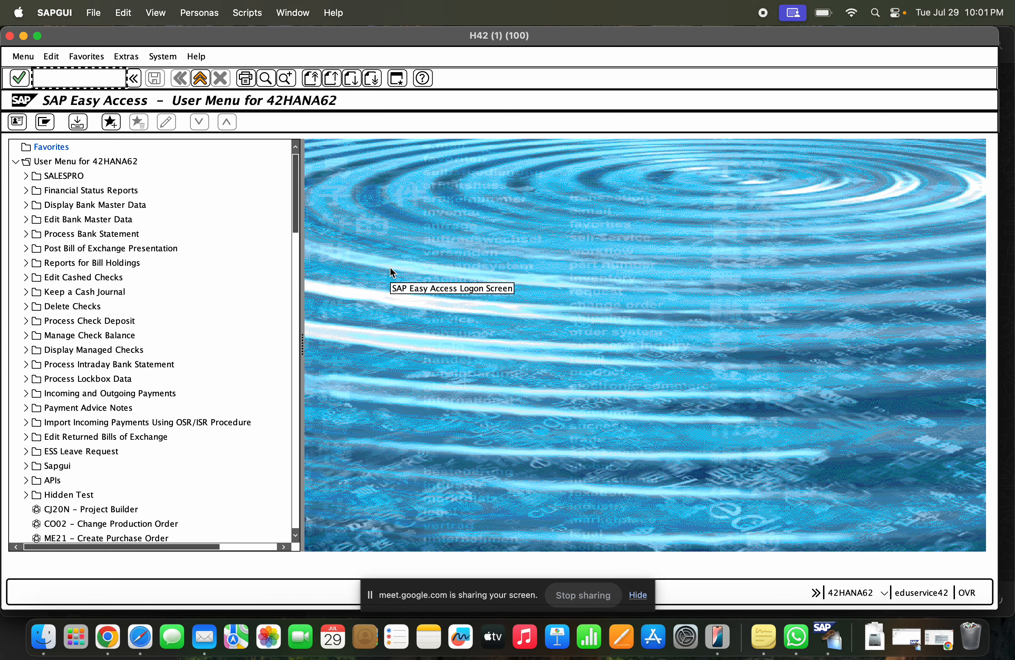
{"action": "type", "text": "meq1"}
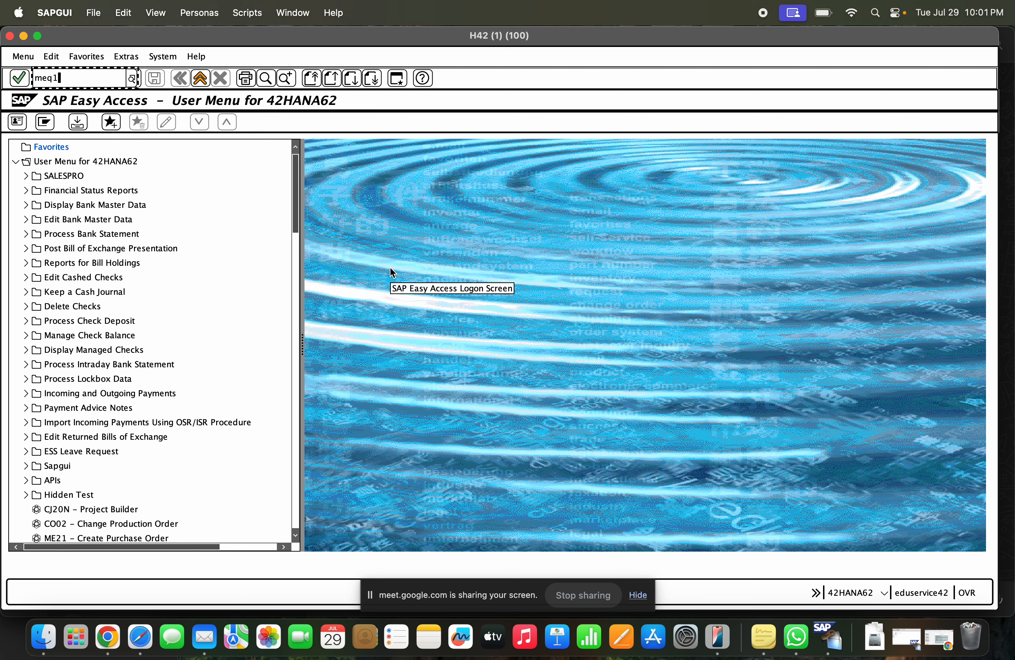
{"action": "key", "text": "Return"}
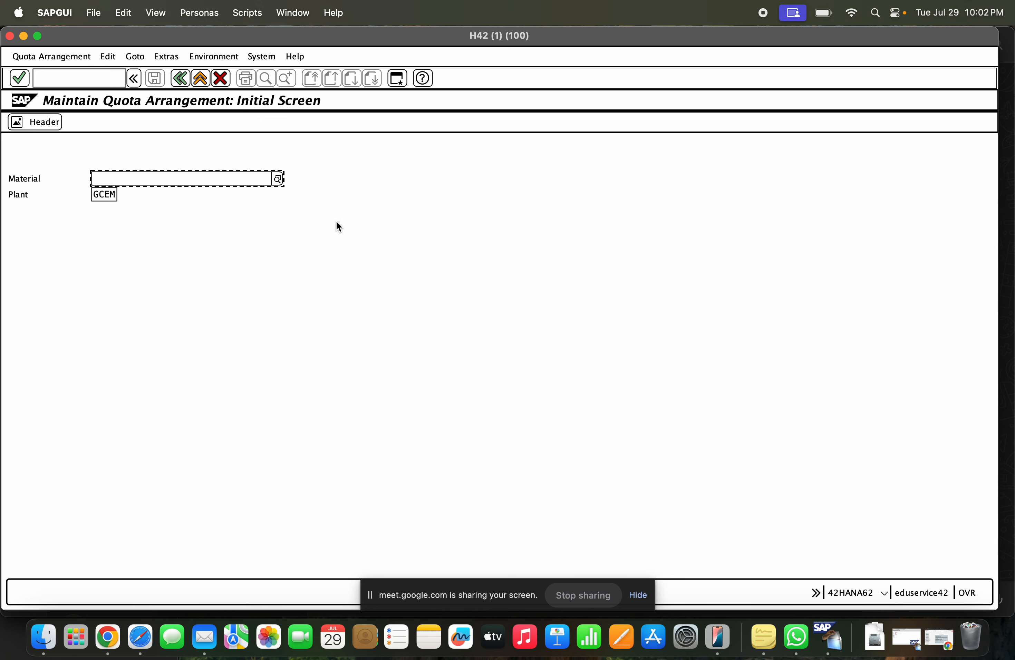
Step: Open another SAP session and start transaction ME13 for displaying an info record
{"action": "left_click", "coordinate": [398, 79]}
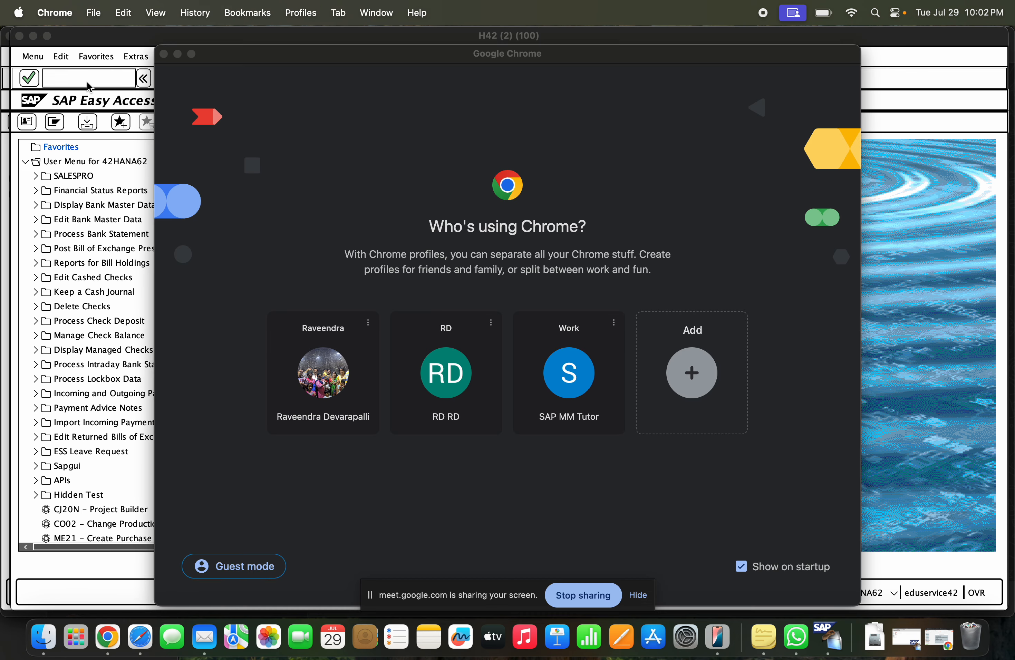
{"action": "left_click", "coordinate": [87, 83]}
{"action": "type", "text": "me13"}
{"action": "key", "text": "Return"}
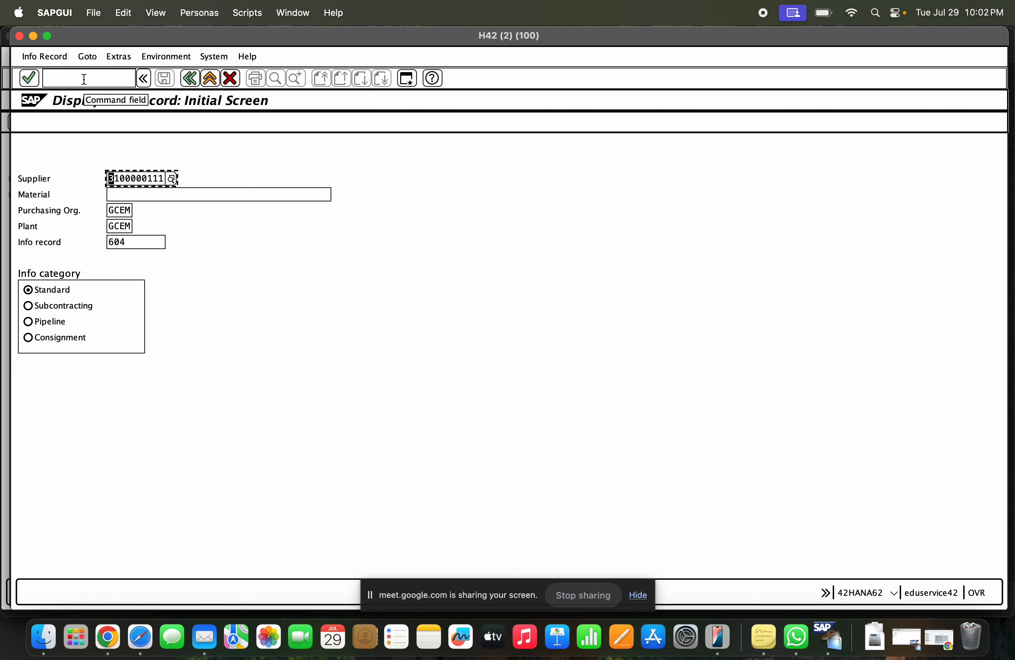
Step: Enter material 1000241 in the info record display, copy its number, and minimize that session to return to the quota arrangement
{"action": "left_click", "coordinate": [135, 197]}
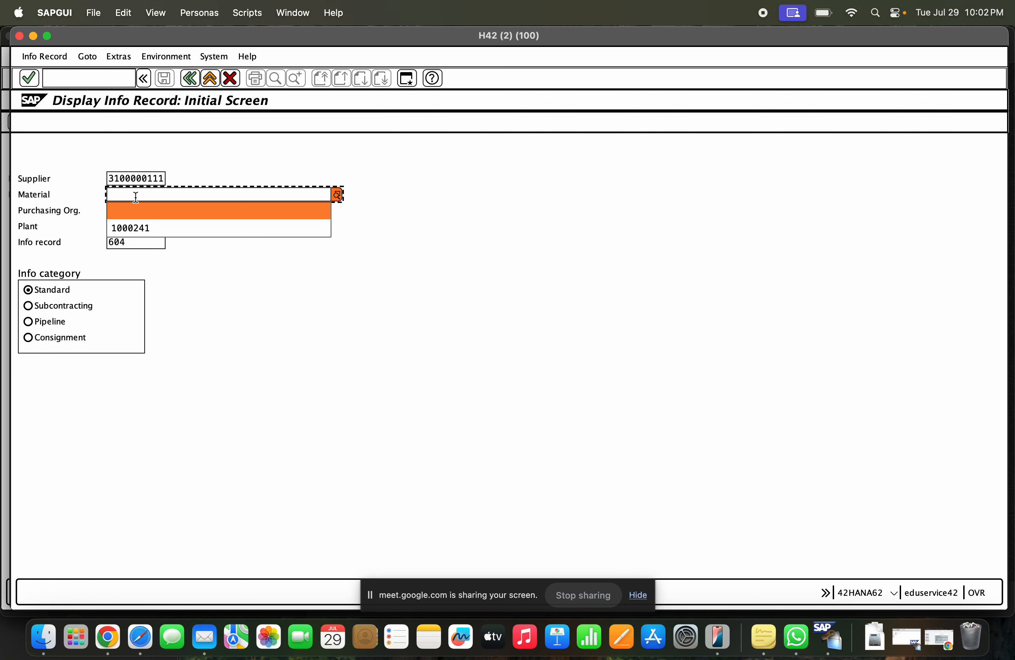
{"action": "left_click", "coordinate": [146, 228]}
{"action": "left_click_drag", "start_coordinate": [185, 195], "coordinate": [93, 202]}
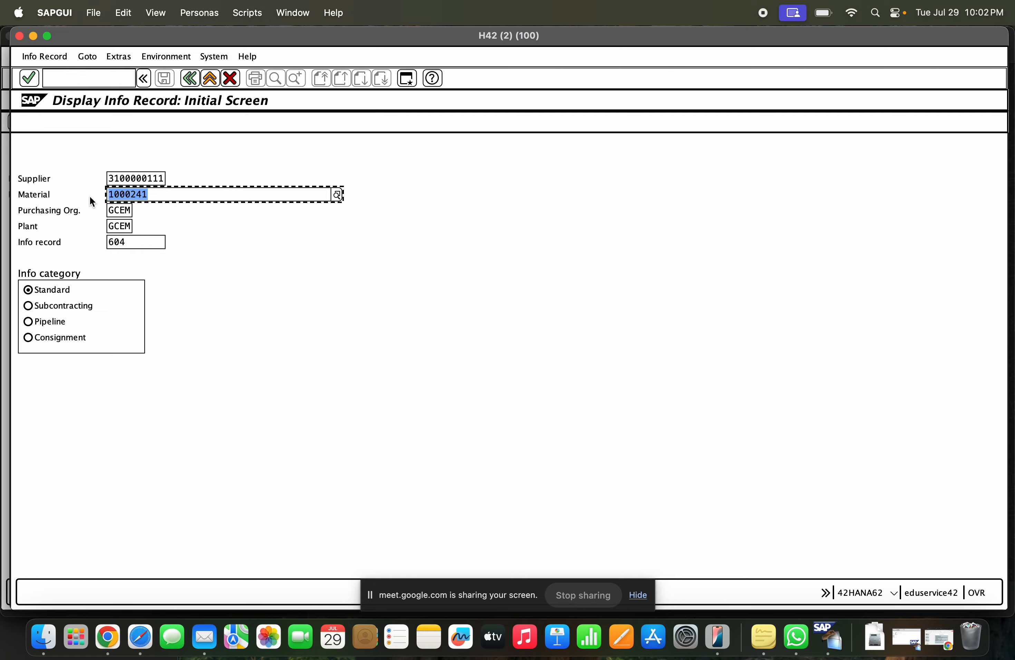
{"action": "key", "text": "super+c"}
{"action": "left_click", "coordinate": [34, 35]}
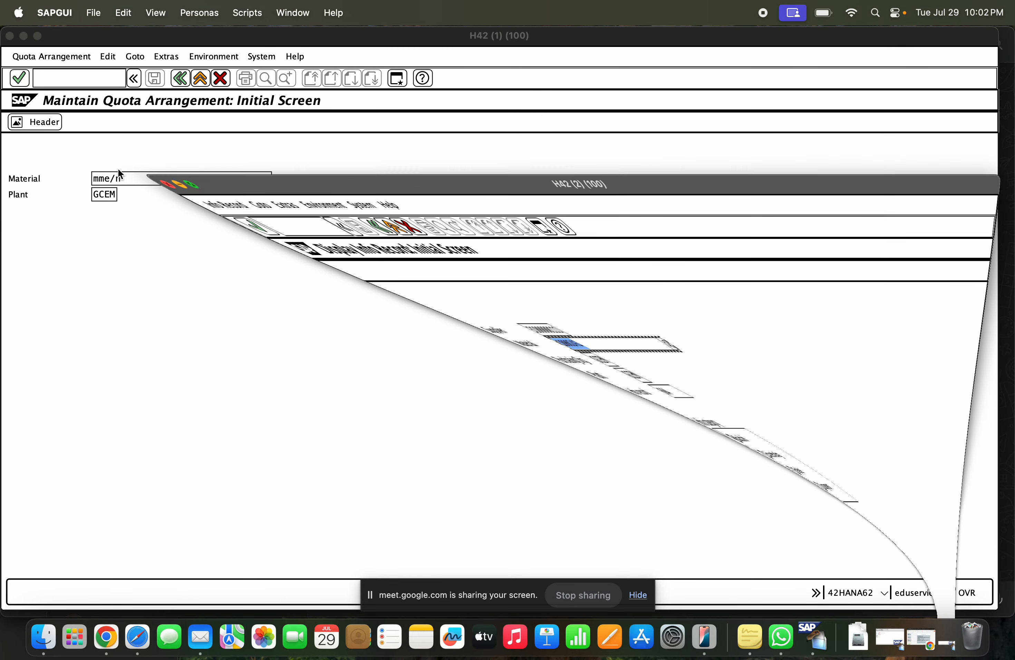
Step: Replace the material with the copied number 1000241 and open the quota arrangement periods for plant GCEM
{"action": "left_click_drag", "start_coordinate": [132, 179], "coordinate": [70, 187]}
{"action": "key", "text": "super+v"}
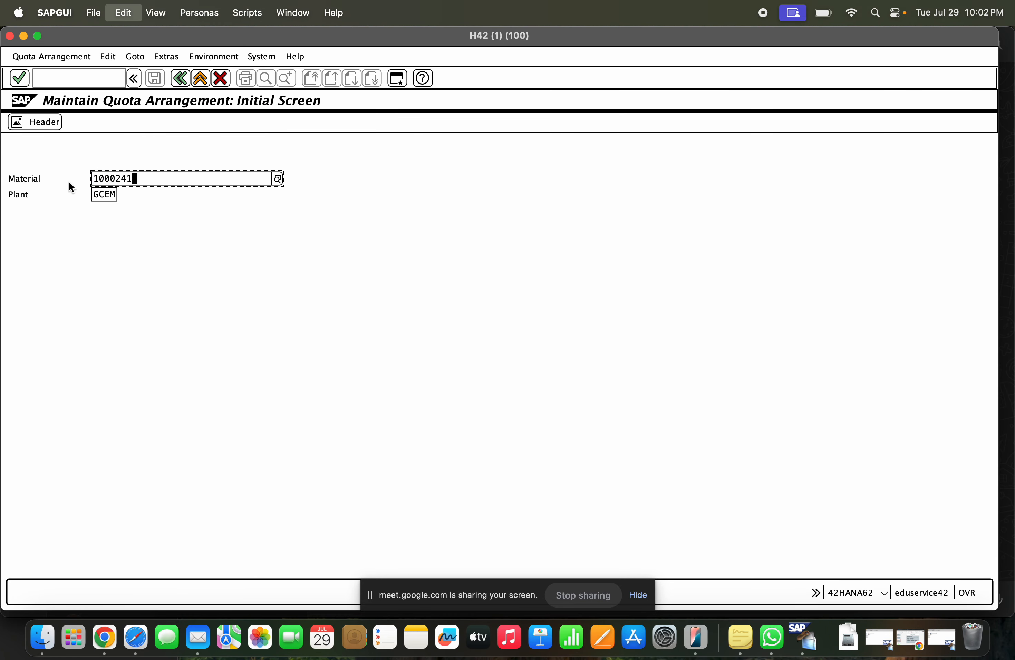
{"action": "key", "text": "Return"}
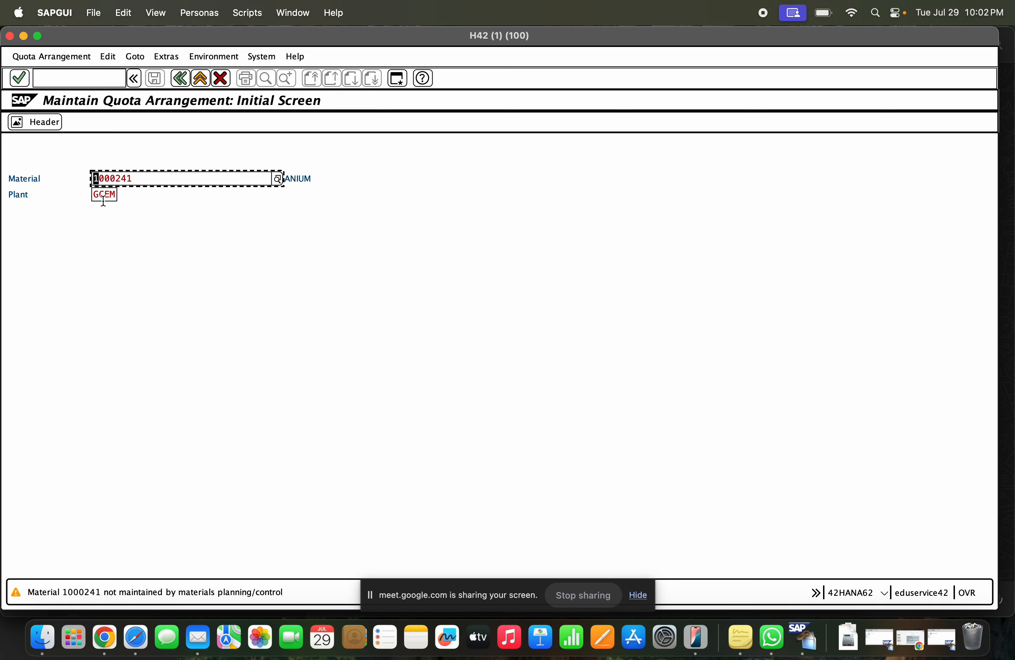
{"action": "key", "text": "Return"}
Step: Add a quota arrangement period valid to 29.07.2026 with a minimum quantity split of 100
{"action": "left_click", "coordinate": [150, 227]}
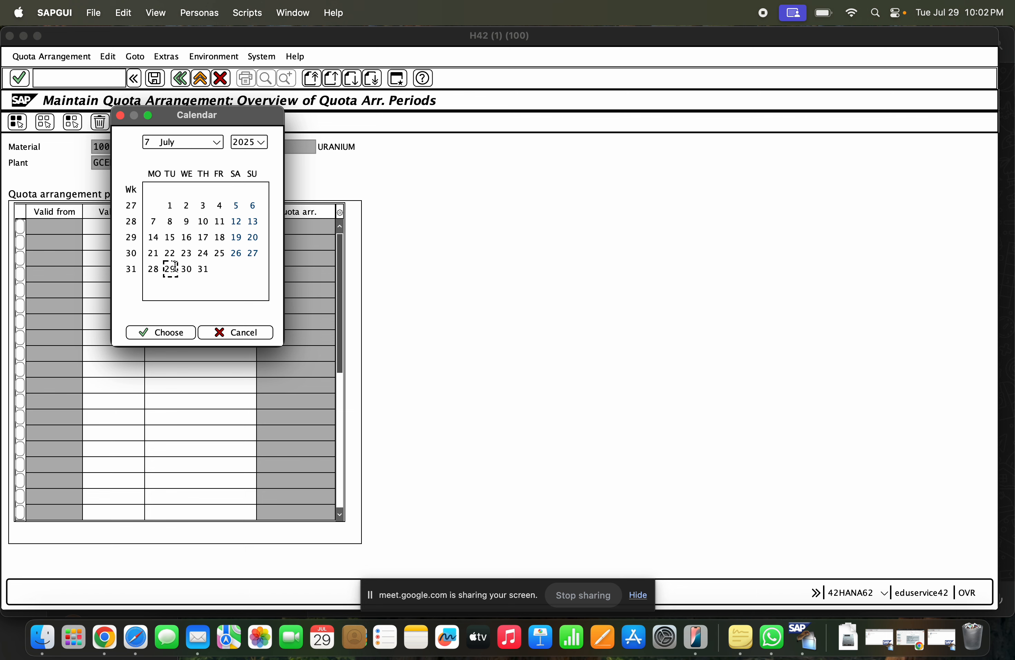
{"action": "double_click", "coordinate": [171, 268]}
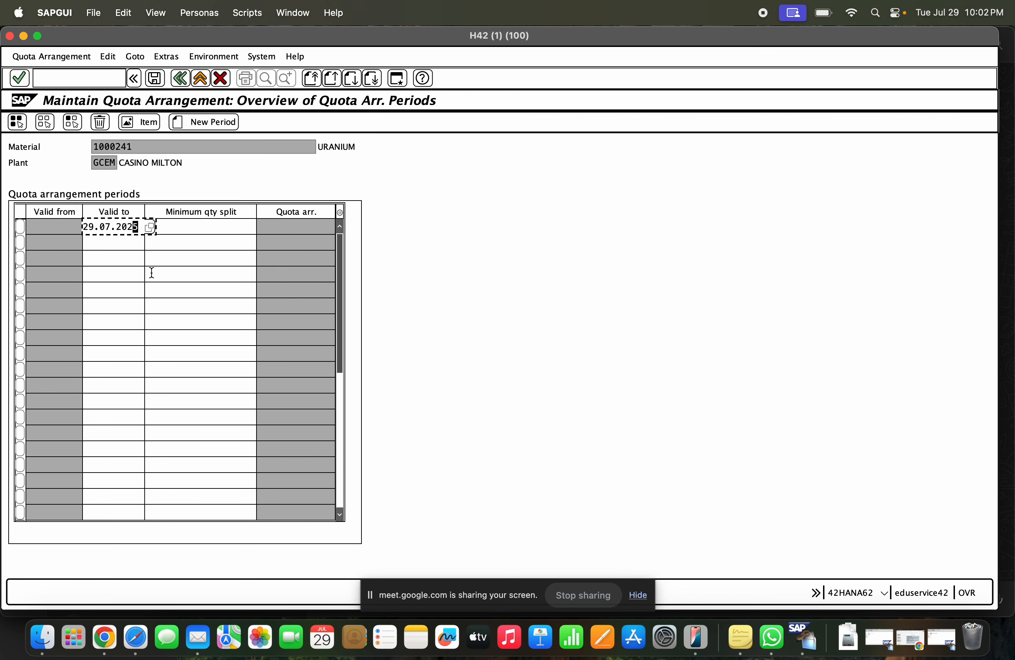
{"action": "left_click", "coordinate": [196, 229]}
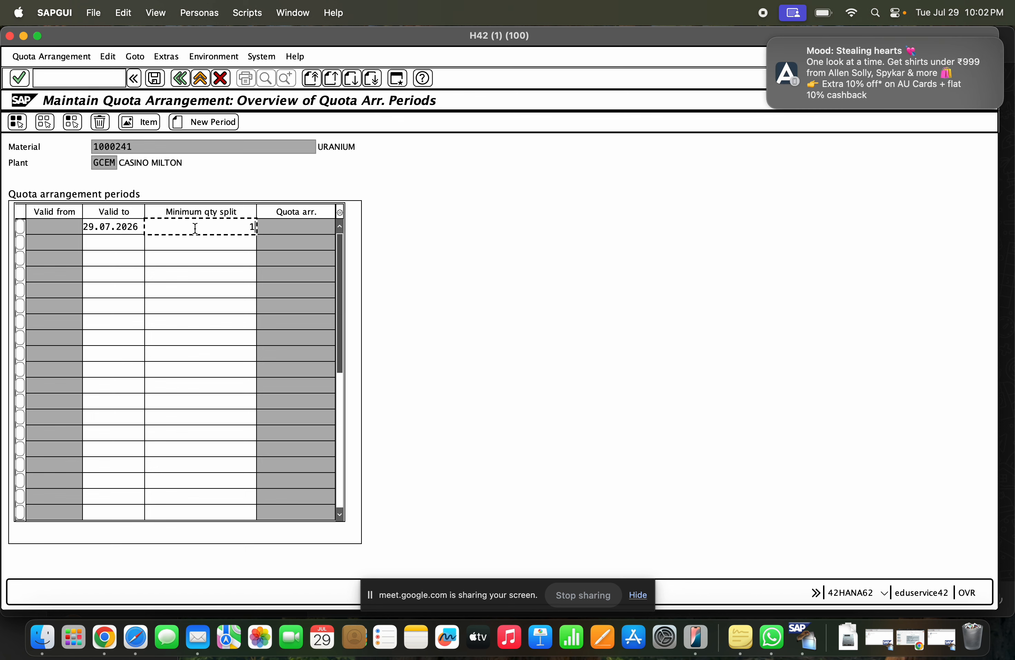
{"action": "type", "text": "100"}
{"action": "key", "text": "Return"}
Step: Select the new quota arrangement period and open its item overview
{"action": "left_click", "coordinate": [91, 229]}
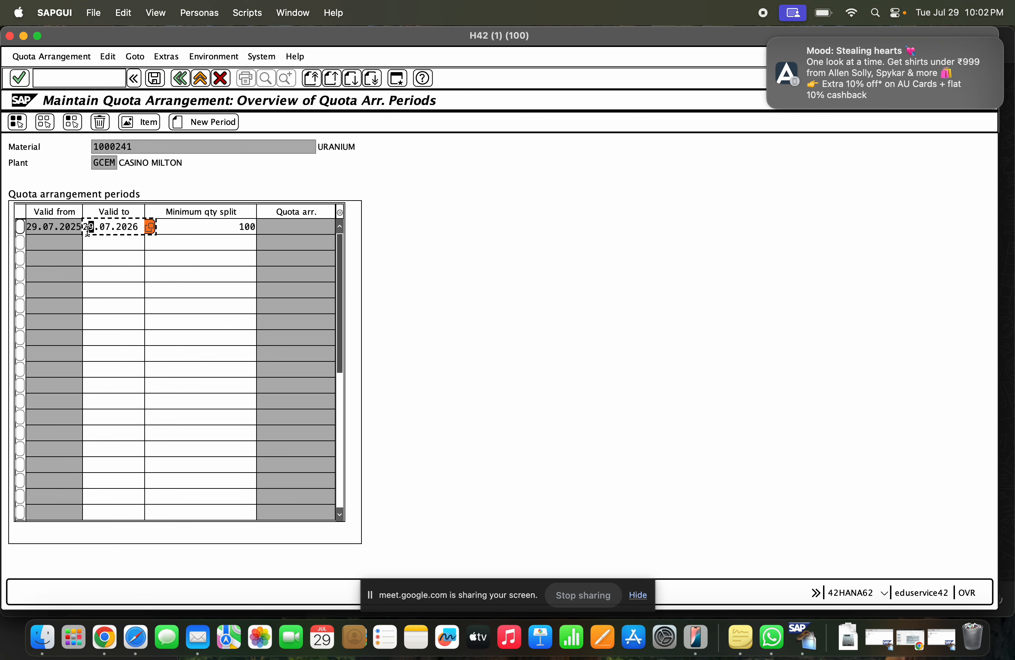
{"action": "left_click", "coordinate": [19, 226]}
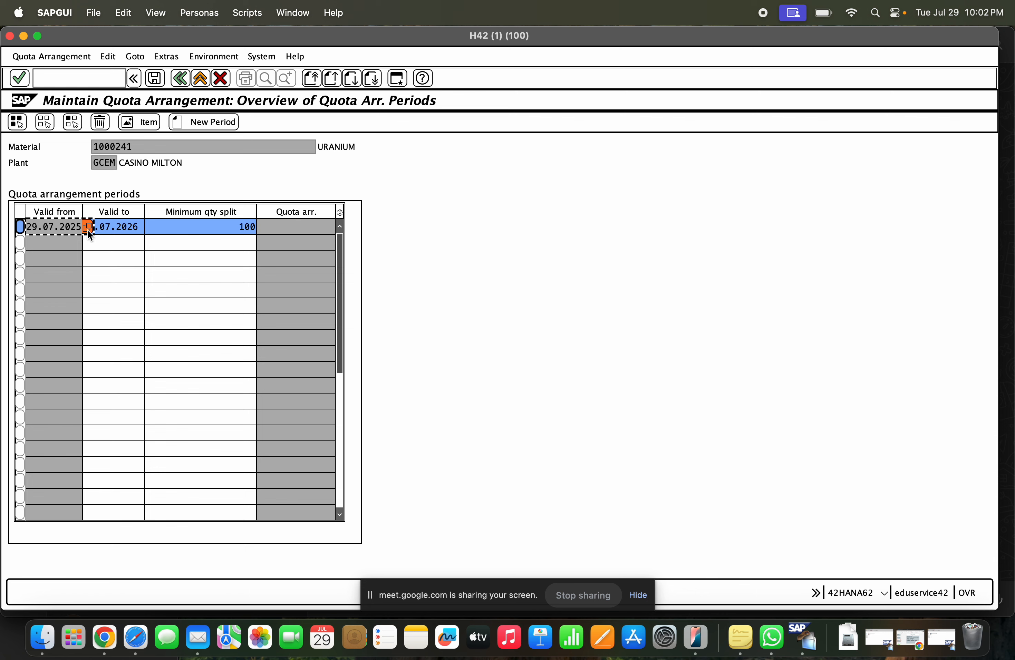
{"action": "double_click", "coordinate": [124, 227]}
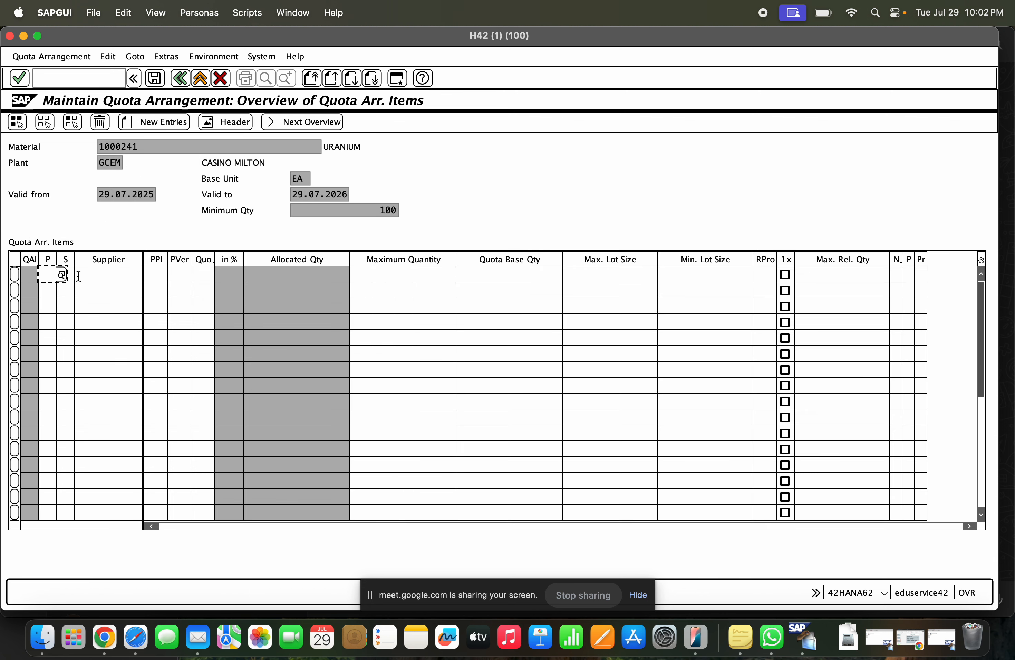
{"action": "left_click", "coordinate": [103, 285]}
{"action": "left_click", "coordinate": [99, 321]}
{"action": "left_click", "coordinate": [529, 284]}
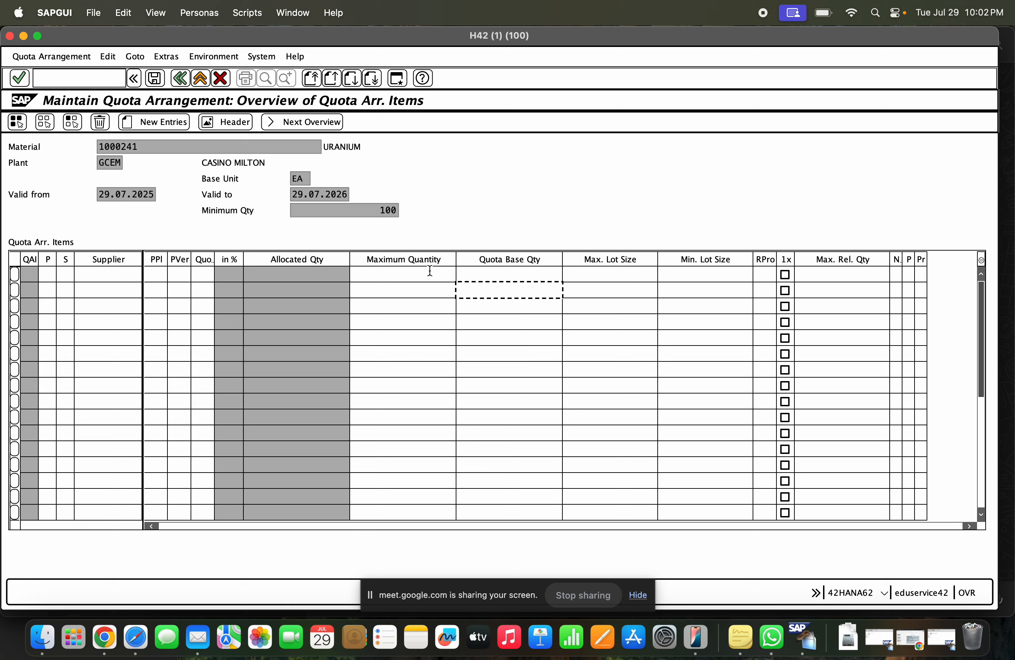
{"action": "left_click", "coordinate": [203, 275]}
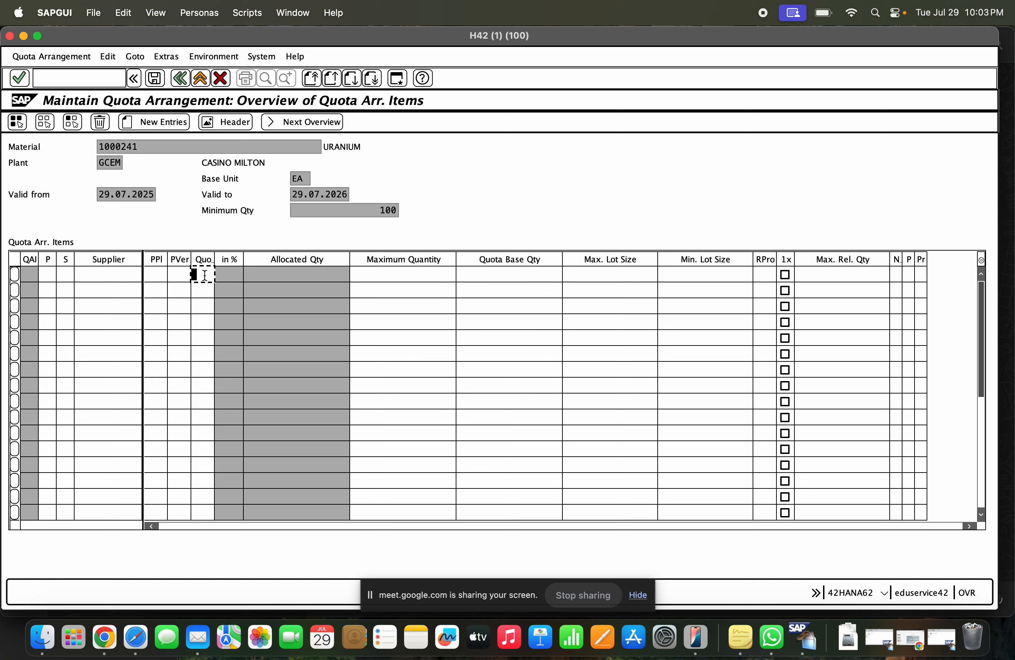
{"action": "left_click", "coordinate": [204, 290]}
Step: Set the first quota item's procurement type to F, external procurement, with the special procurement left at its initial value
{"action": "left_click", "coordinate": [65, 274]}
{"action": "left_click", "coordinate": [67, 279]}
{"action": "double_click", "coordinate": [116, 132]}
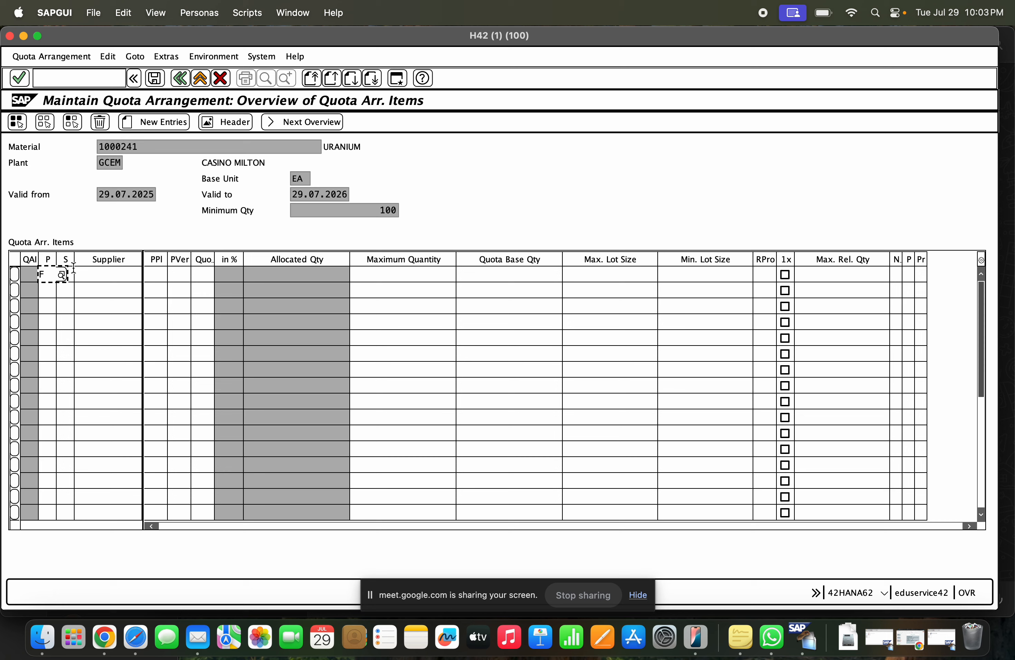
{"action": "left_click", "coordinate": [68, 274]}
{"action": "left_click", "coordinate": [81, 274]}
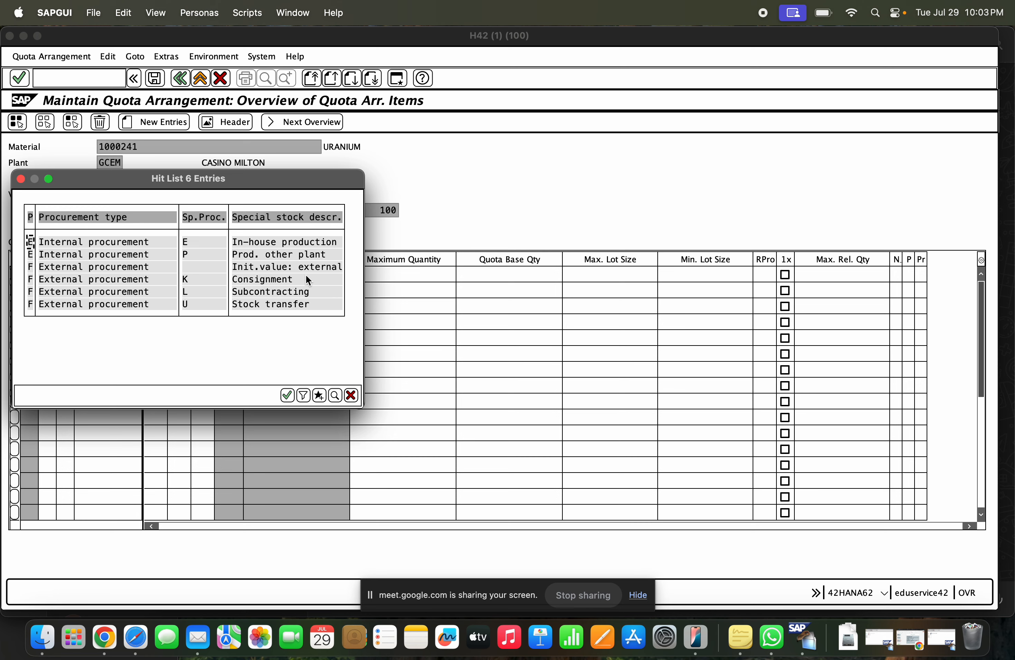
{"action": "double_click", "coordinate": [143, 269]}
Step: Search the suppliers of the purchasing organization and assign the one with search term TAS to the first quota item
{"action": "left_click", "coordinate": [125, 274]}
{"action": "left_click", "coordinate": [135, 275]}
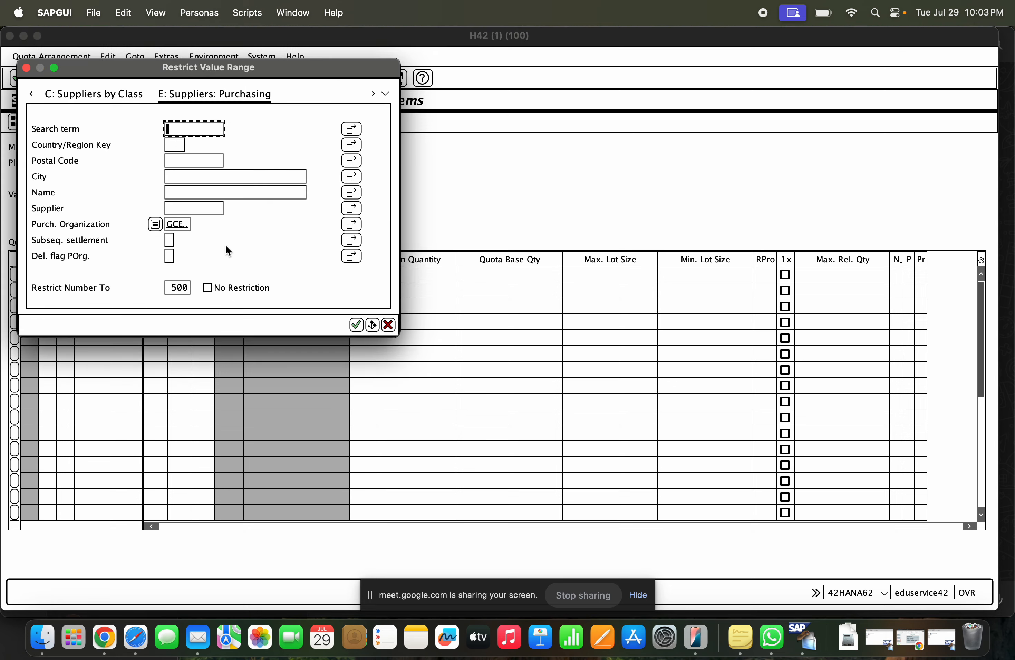
{"action": "key", "text": "Return"}
{"action": "left_click", "coordinate": [170, 131]}
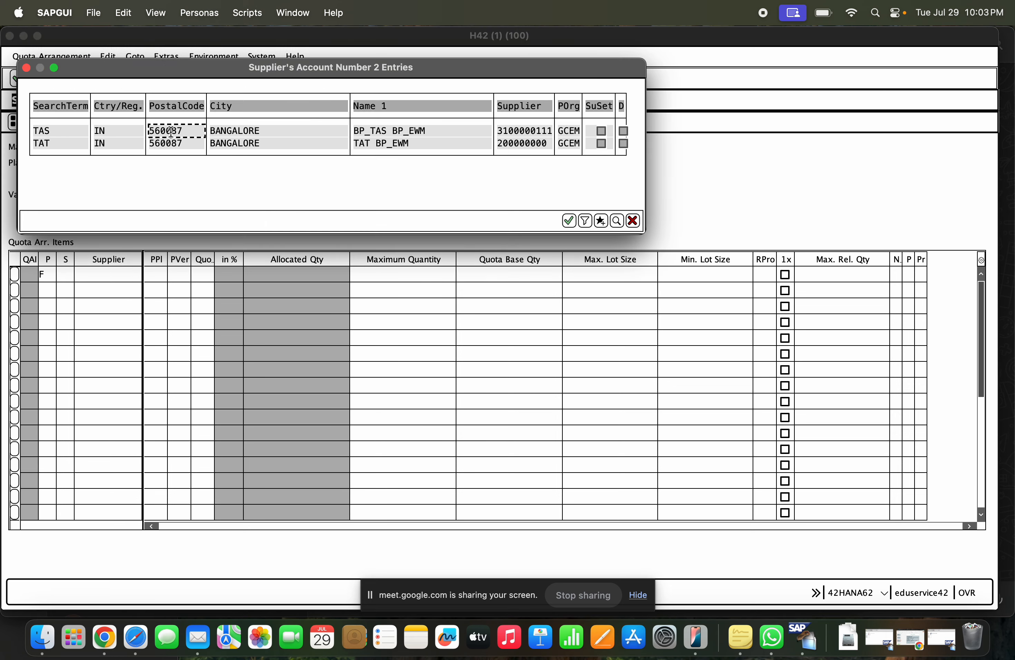
{"action": "double_click", "coordinate": [170, 132]}
Step: Give the first quota item a quota of 50 and a maximum quantity of 1.000
{"action": "left_click", "coordinate": [203, 277]}
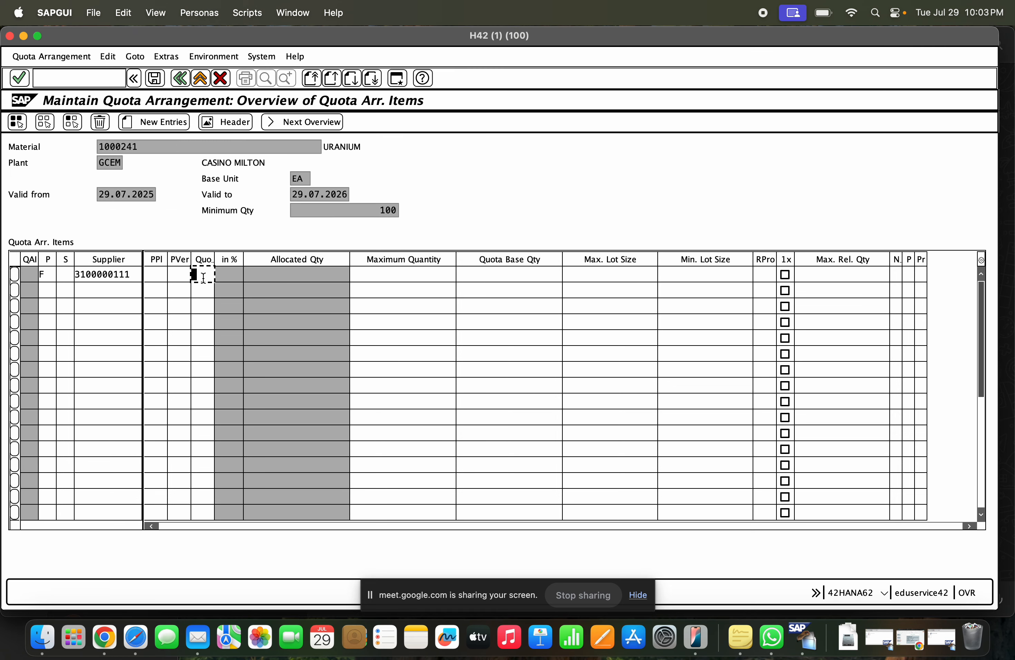
{"action": "type", "text": "50"}
{"action": "key", "text": "Return"}
{"action": "left_click", "coordinate": [421, 276]}
{"action": "type", "text": "1.00"}
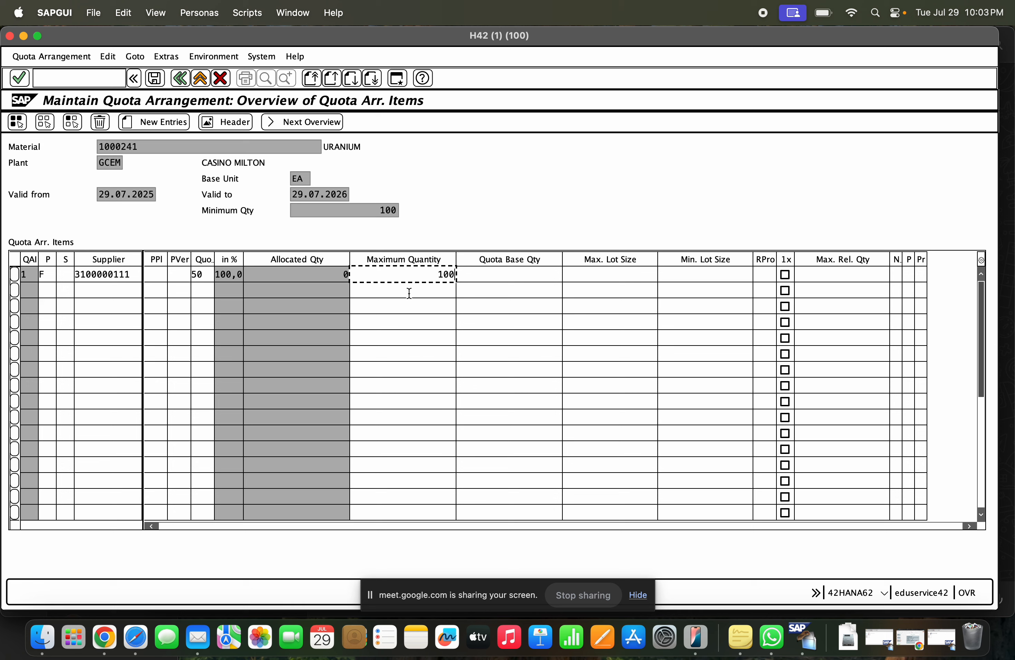
{"action": "type", "text": "0"}
{"action": "key", "text": "Return"}
Step: Search the suppliers again and assign the one with search term TAT to the second quota item
{"action": "left_click", "coordinate": [92, 290]}
{"action": "left_click", "coordinate": [136, 291]}
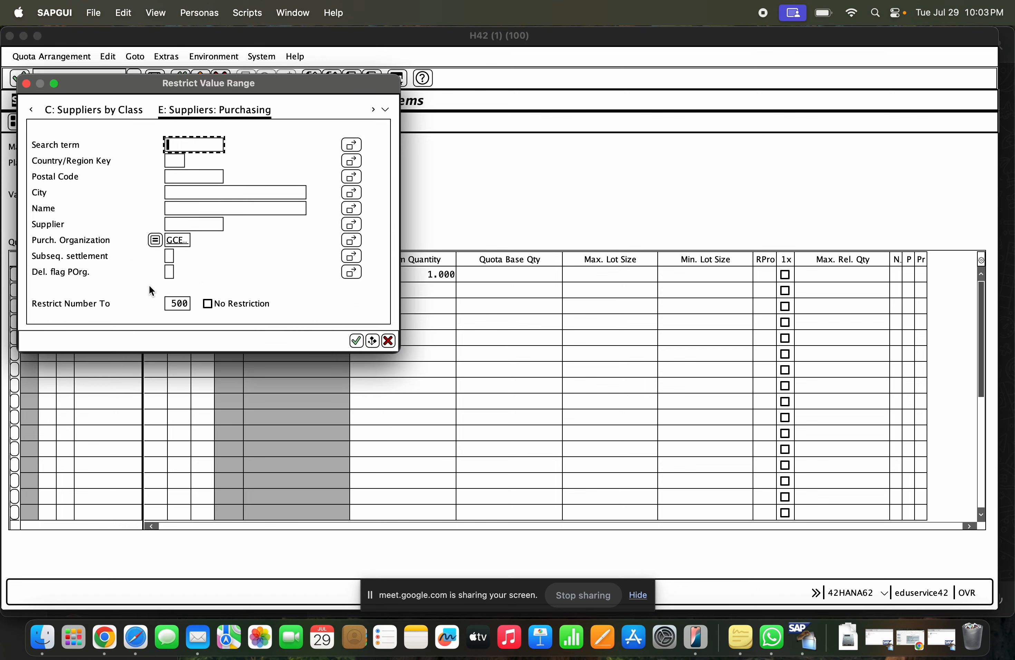
{"action": "key", "text": "Return"}
{"action": "left_click", "coordinate": [170, 160]}
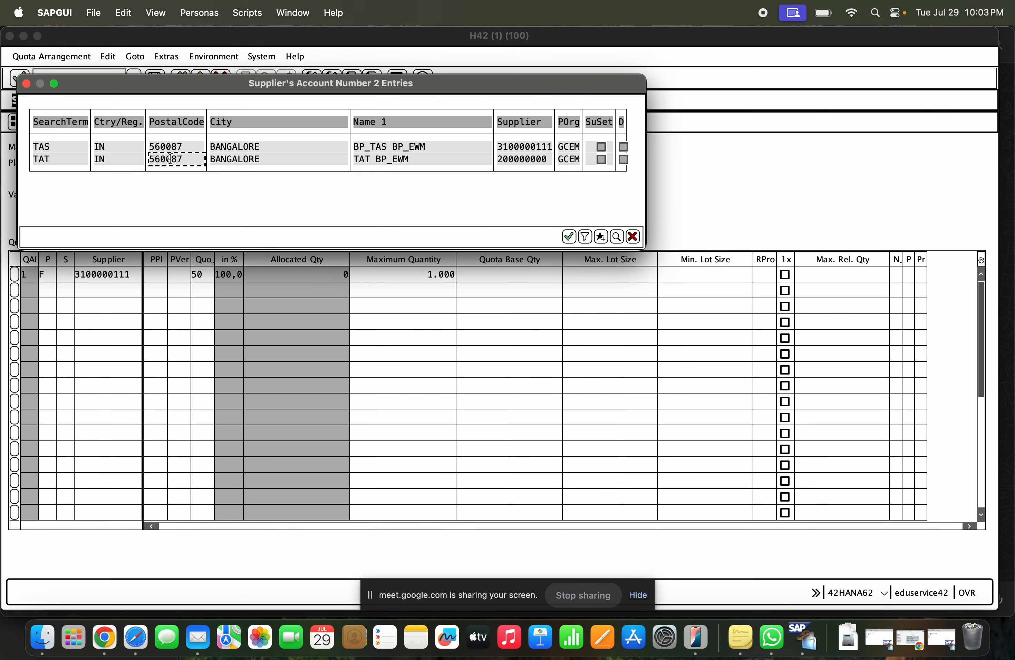
{"action": "double_click", "coordinate": [170, 160]}
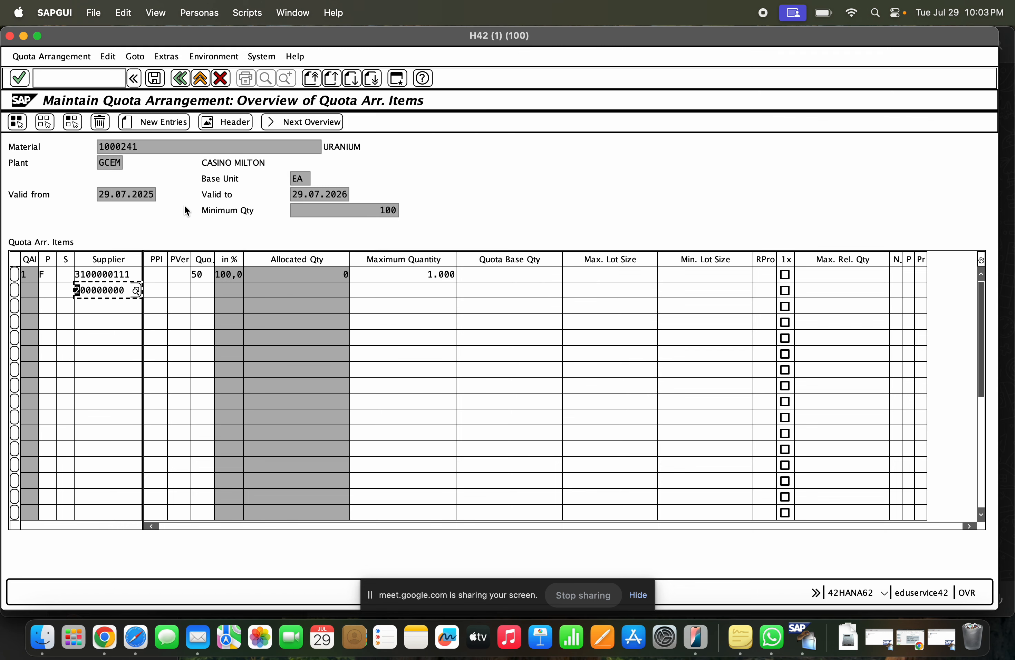
Step: Complete the second quota item with quota 50, procurement type F and a maximum quantity of 10.000
{"action": "type", "text": "50"}
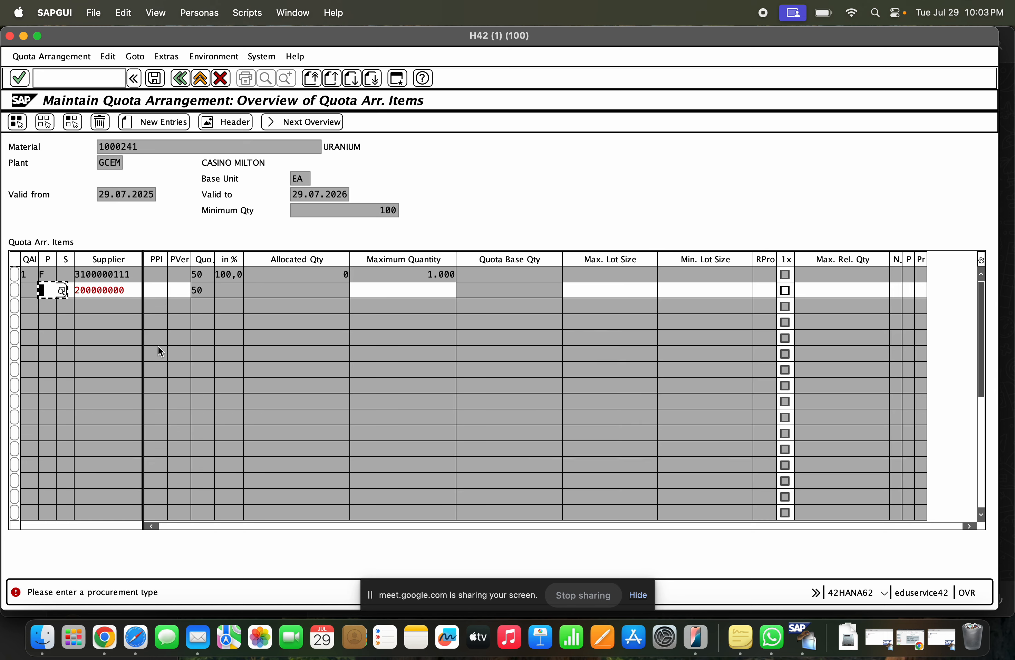
{"action": "type", "text": "F"}
{"action": "key", "text": "Return"}
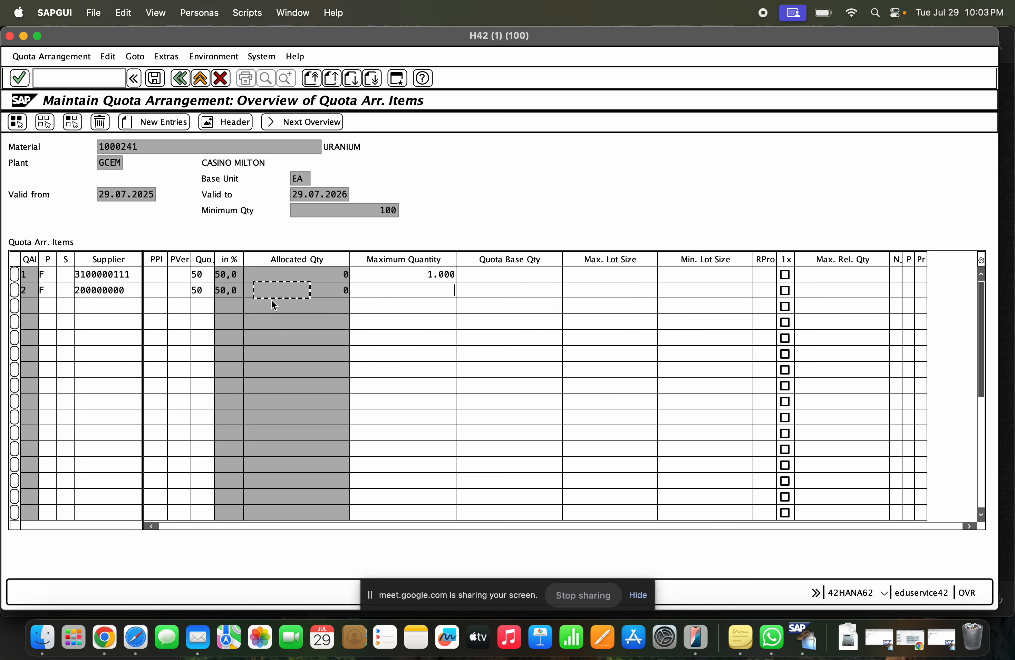
{"action": "left_click", "coordinate": [371, 286]}
{"action": "type", "text": "10.000"}
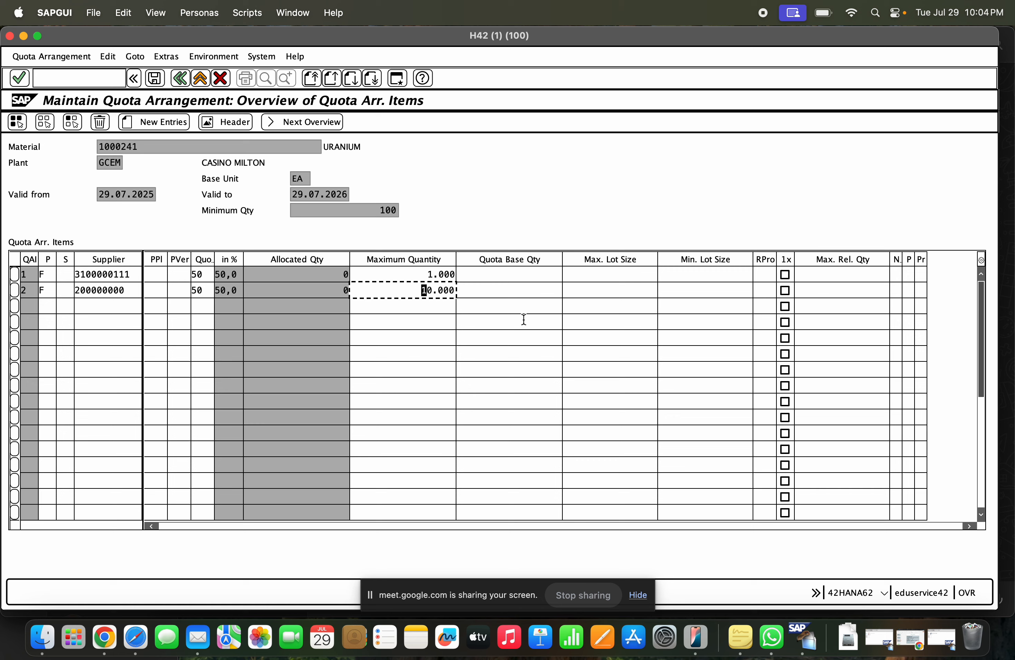
{"action": "left_click", "coordinate": [281, 290]}
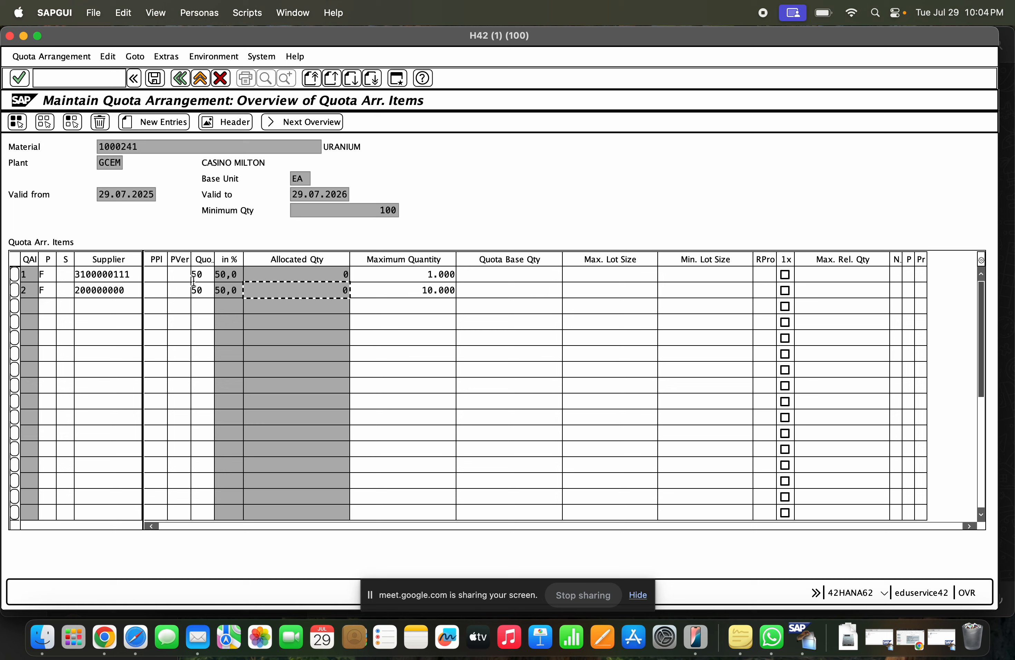
Step: Look at the list of possible procurement plants for the first quota item and close it without choosing one
{"action": "left_click", "coordinate": [161, 274]}
{"action": "key", "text": "F4"}
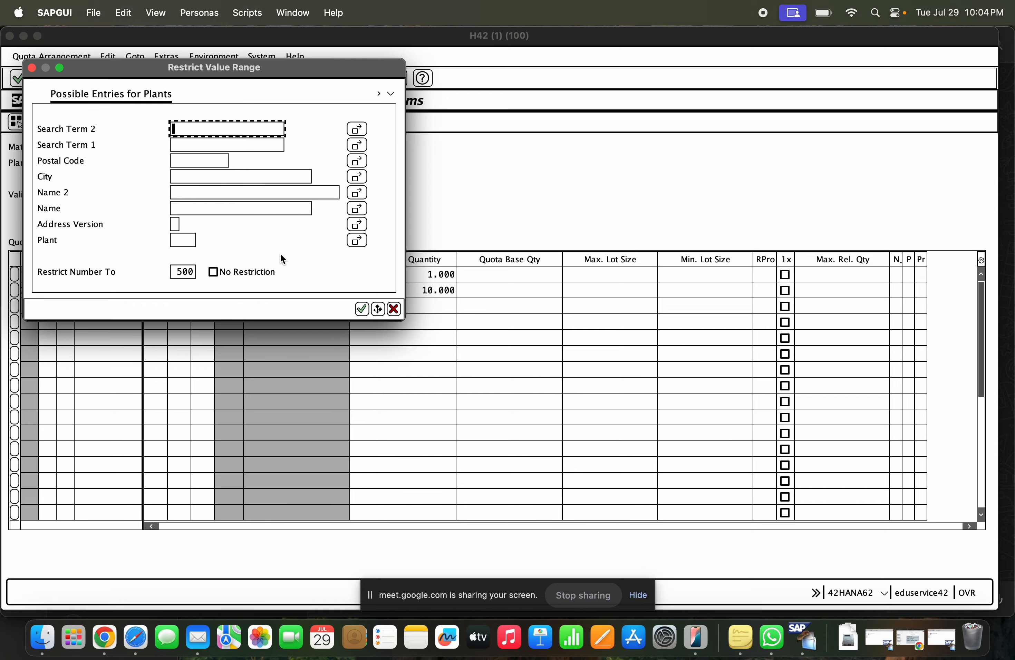
{"action": "key", "text": "Return"}
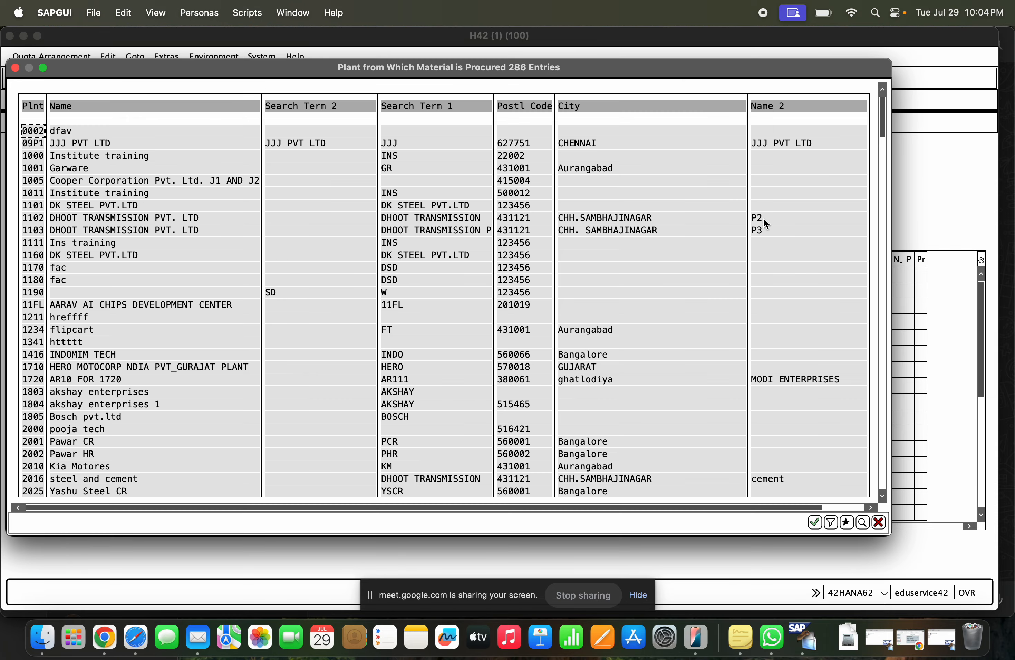
{"action": "left_click", "coordinate": [879, 522]}
Step: Set the procurement plant to GCEM for the first quota item and GCET for the second
{"action": "type", "text": "CG"}
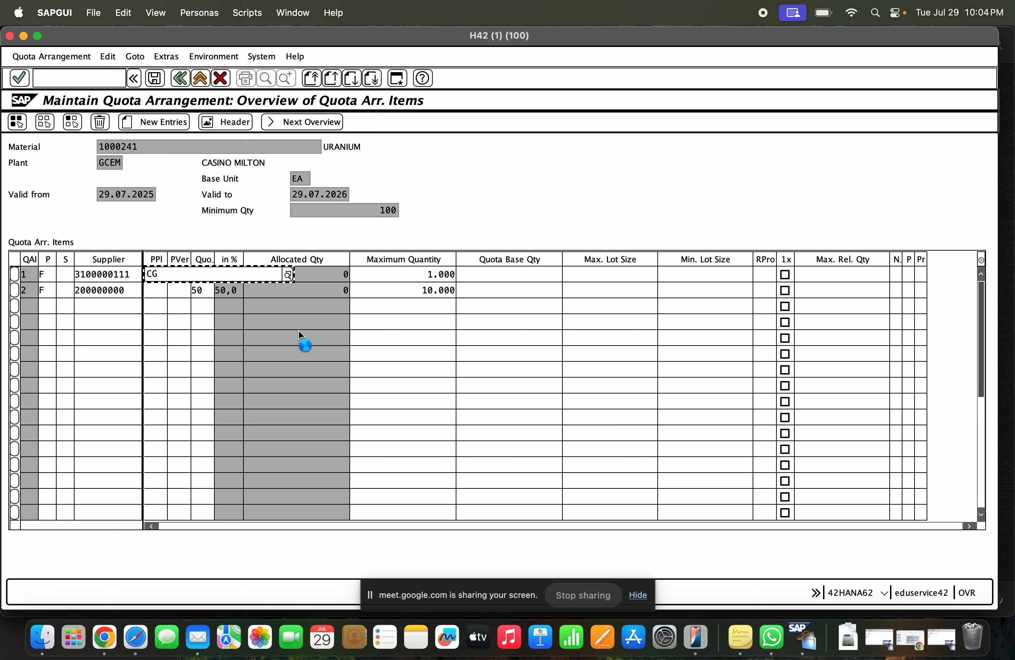
{"action": "key", "text": "BackSpace"}
{"action": "key", "text": "BackSpace"}
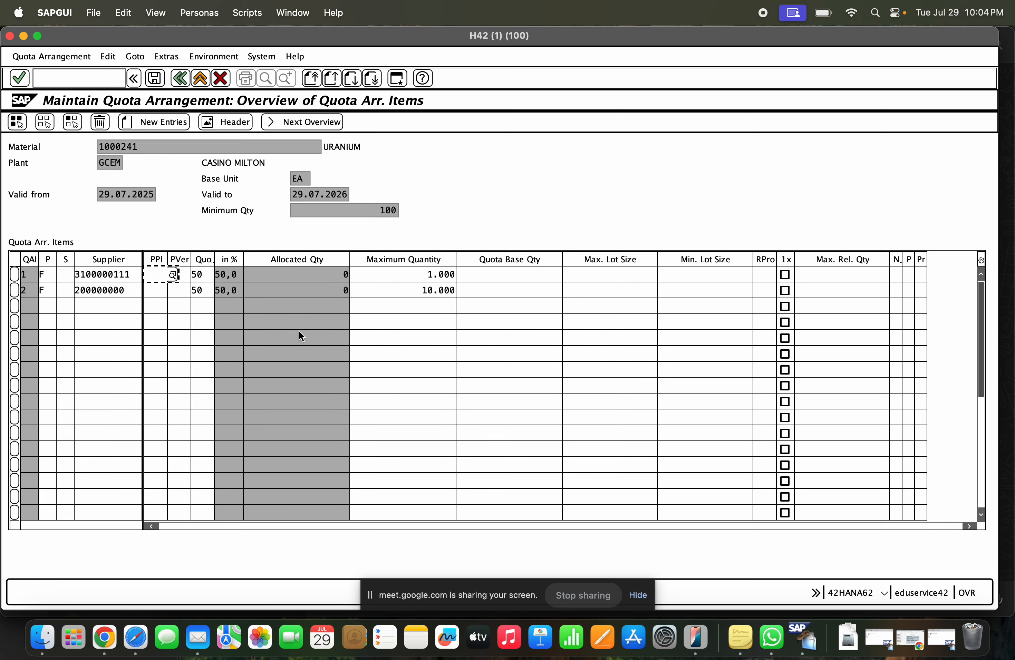
{"action": "type", "text": "GCEM"}
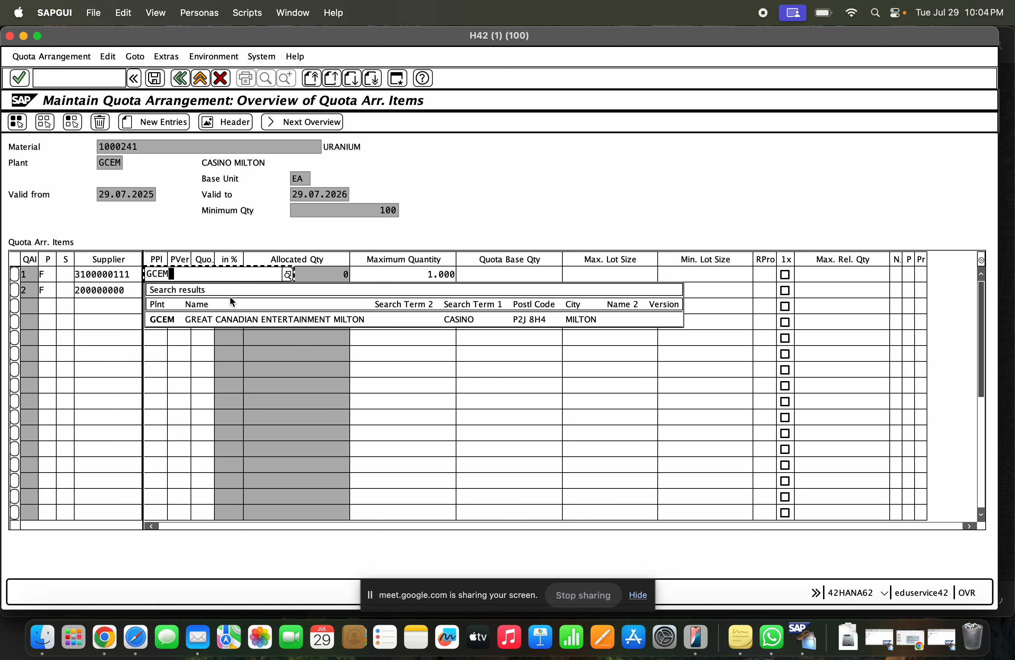
{"action": "left_click", "coordinate": [199, 319]}
{"action": "left_click", "coordinate": [155, 292]}
{"action": "type", "text": "GCEM"}
{"action": "key", "text": "BackSpace"}
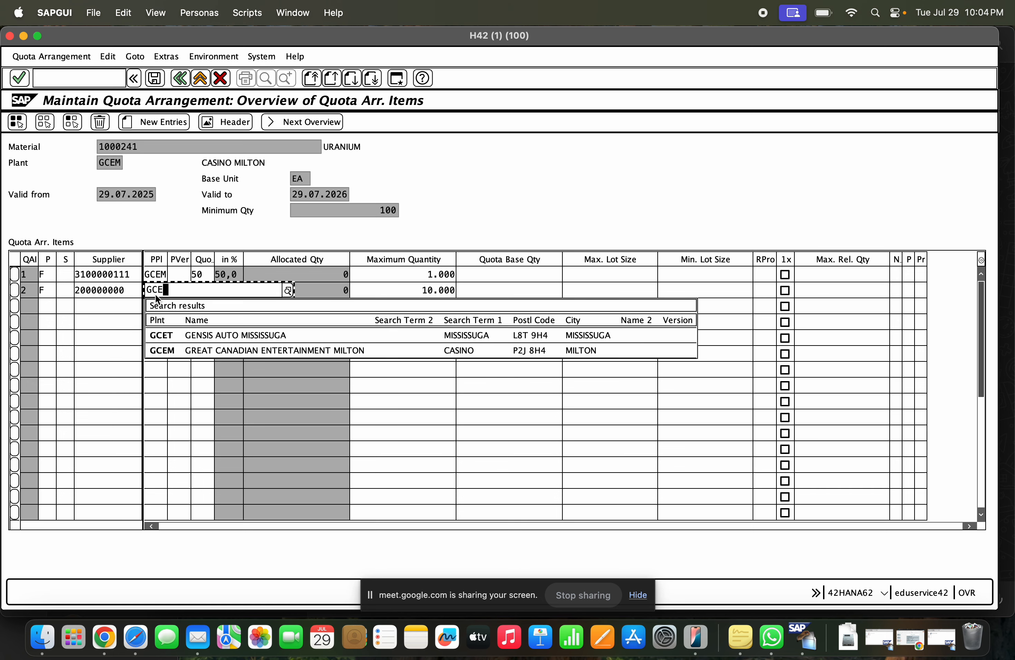
{"action": "left_click", "coordinate": [163, 333]}
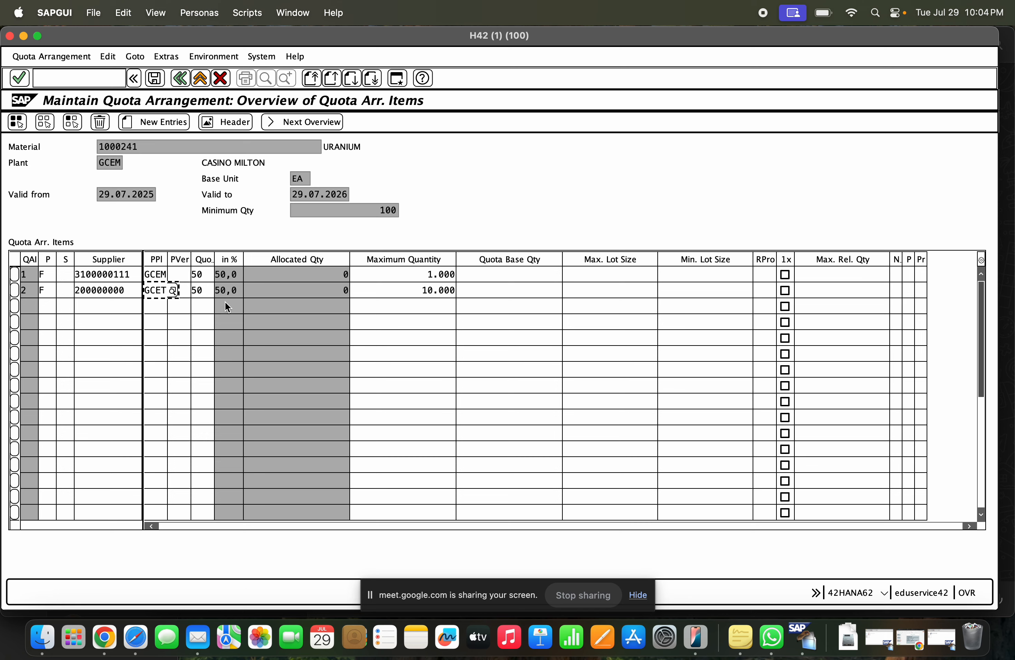
Step: Try to confirm both quota items with their procurement plants, acknowledging each system message
{"action": "key", "text": "Return"}
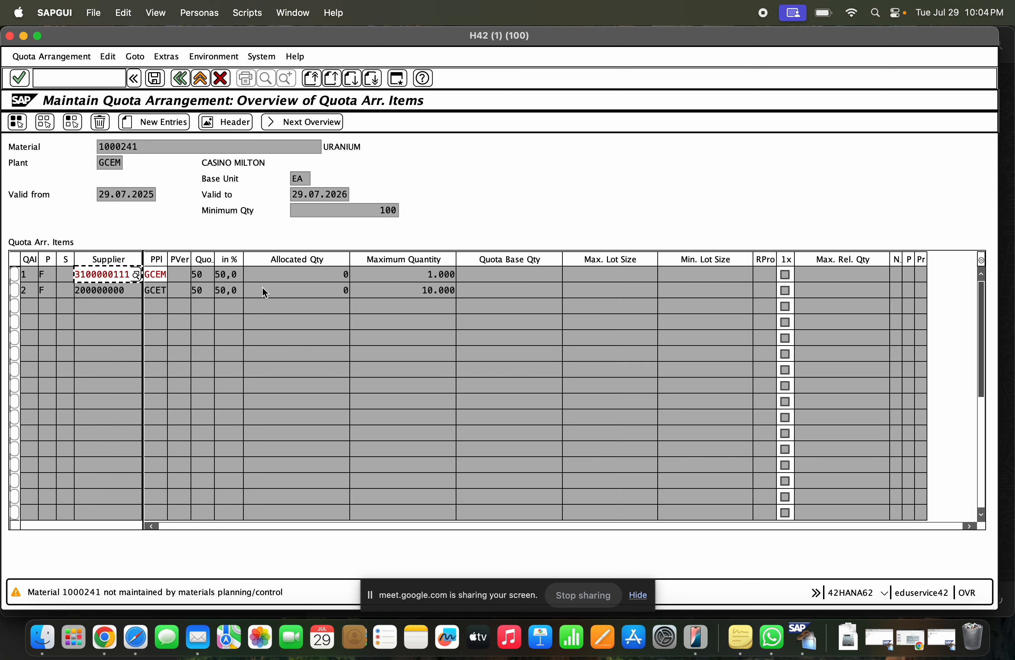
{"action": "key", "text": "Return"}
{"action": "key", "text": "Return"}
{"action": "key", "text": "Return"}
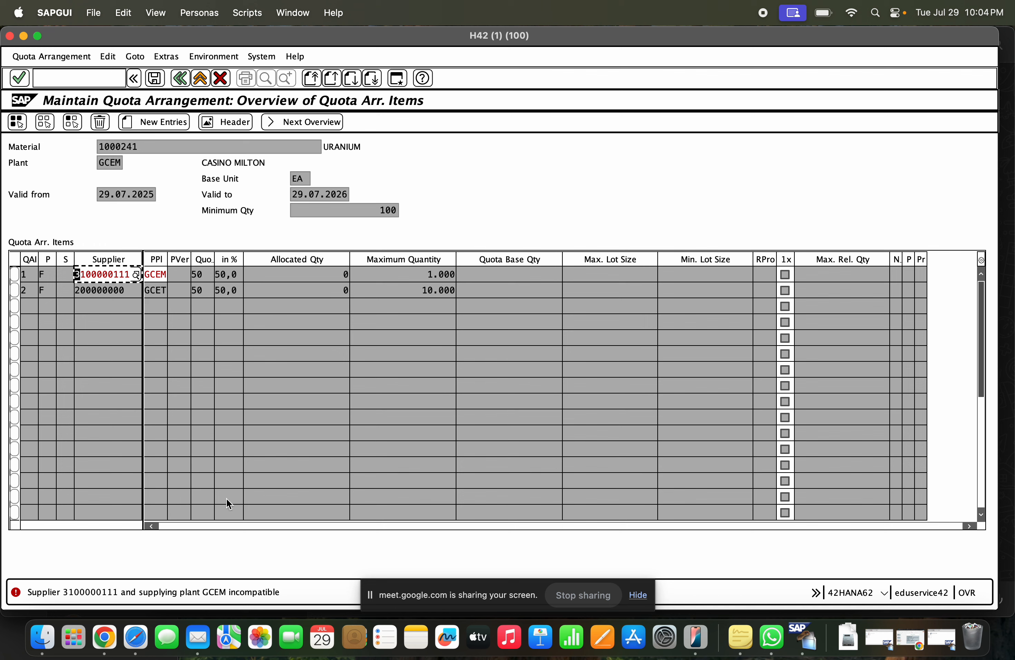
Step: Clear the procurement plant of the first quota item and confirm the entry
{"action": "key", "text": "Tab"}
{"action": "key", "text": "Delete"}
{"action": "key", "text": "Delete"}
{"action": "key", "text": "Delete"}
{"action": "key", "text": "Delete"}
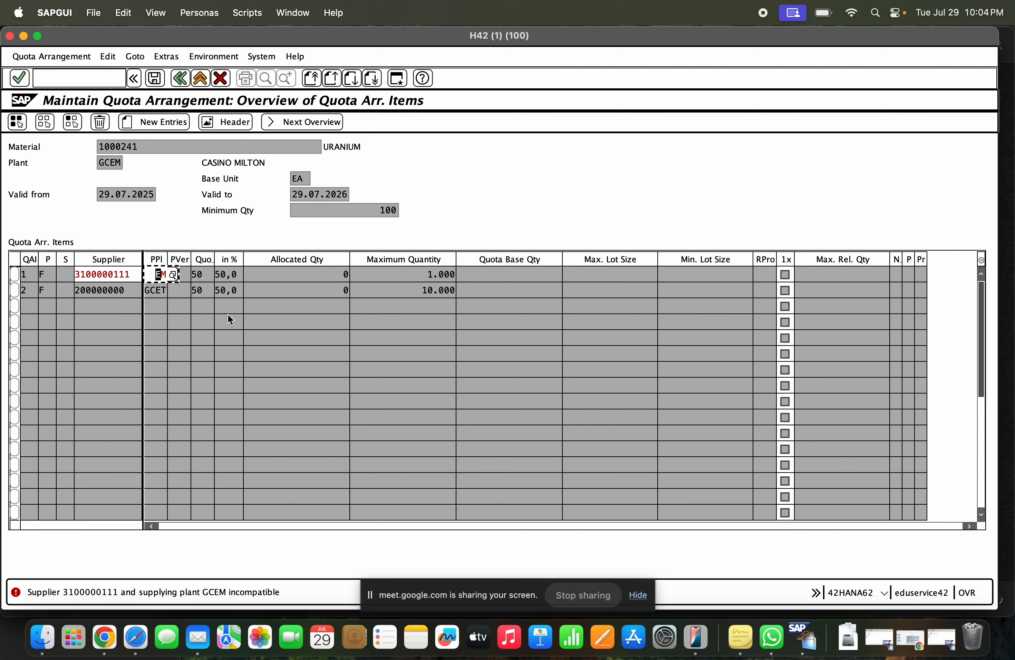
{"action": "key", "text": "Return"}
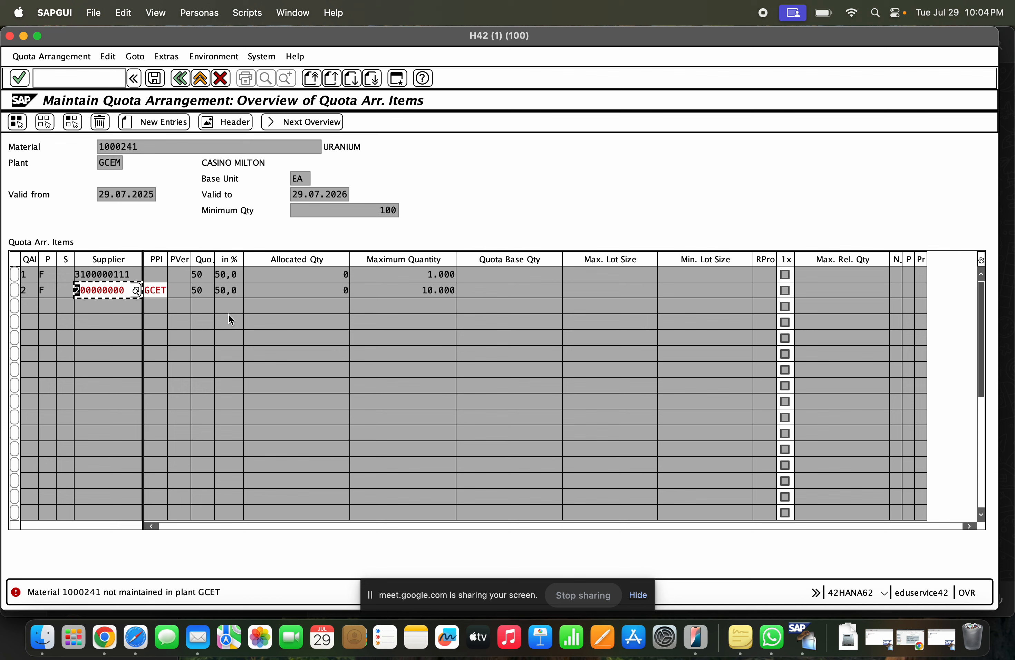
Step: Try to use GCEM instead of GCET as the second quota item's procurement plant
{"action": "key", "text": "Tab"}
{"action": "key", "text": "Delete"}
{"action": "key", "text": "Delete"}
{"action": "key", "text": "Delete"}
{"action": "key", "text": "Delete"}
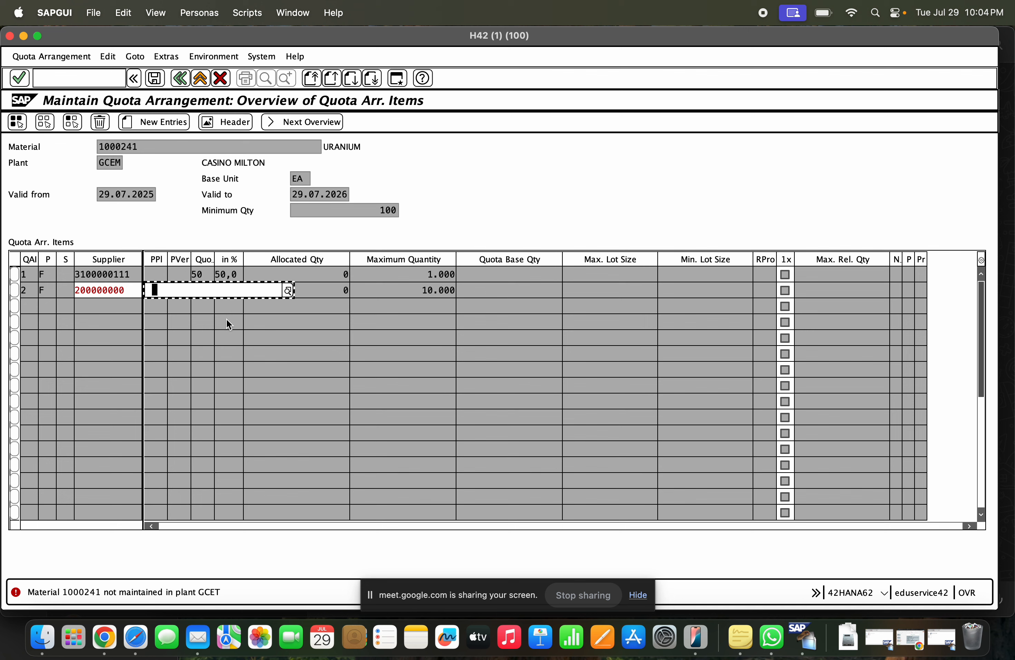
{"action": "type", "text": "GCEM"}
{"action": "key", "text": "Return"}
{"action": "key", "text": "Return"}
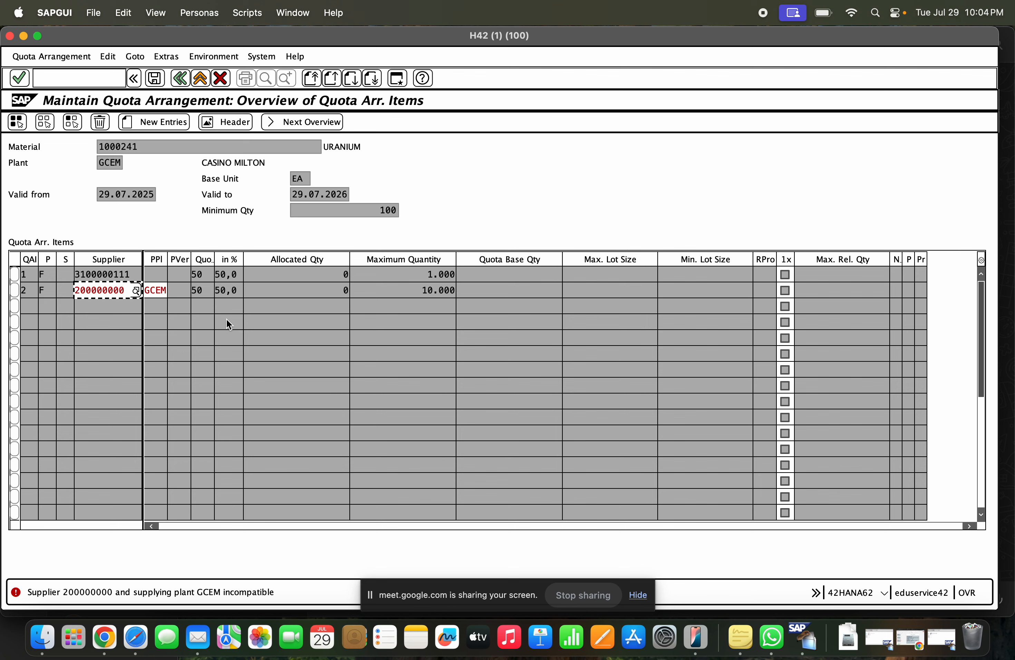
Step: Clear the procurement plant of the second quota item and save the quota arrangement
{"action": "key", "text": "Tab"}
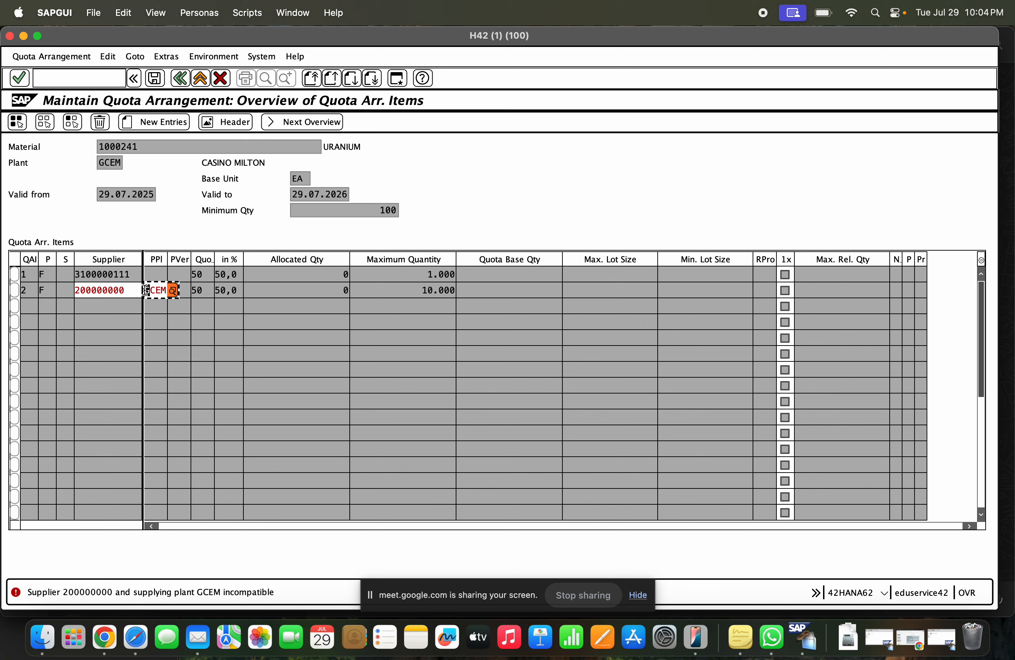
{"action": "key", "text": "Return"}
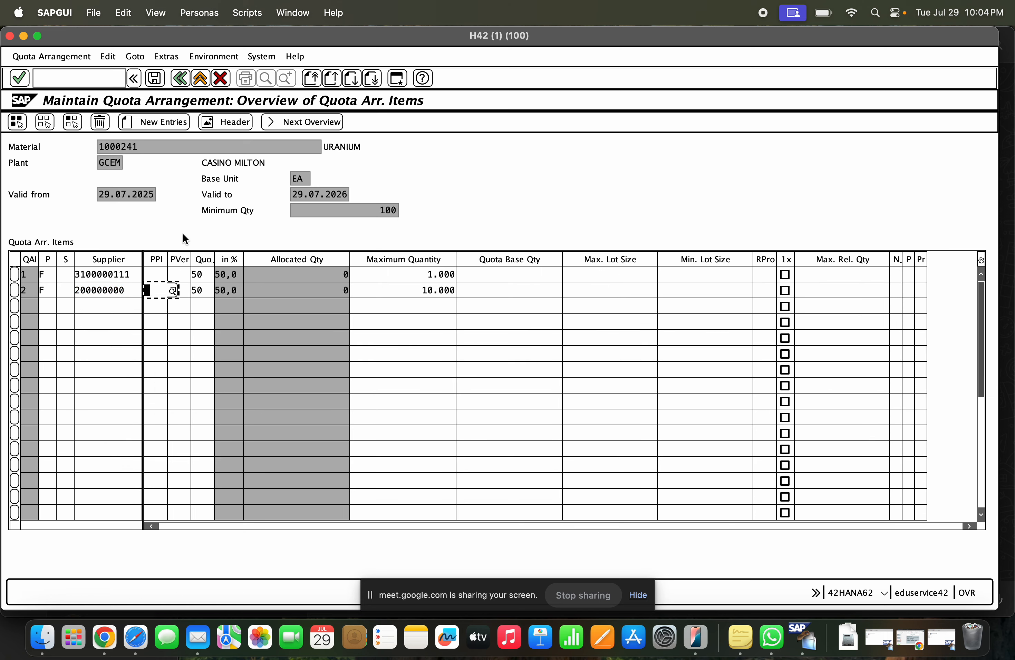
{"action": "key", "text": "ctrl+s"}
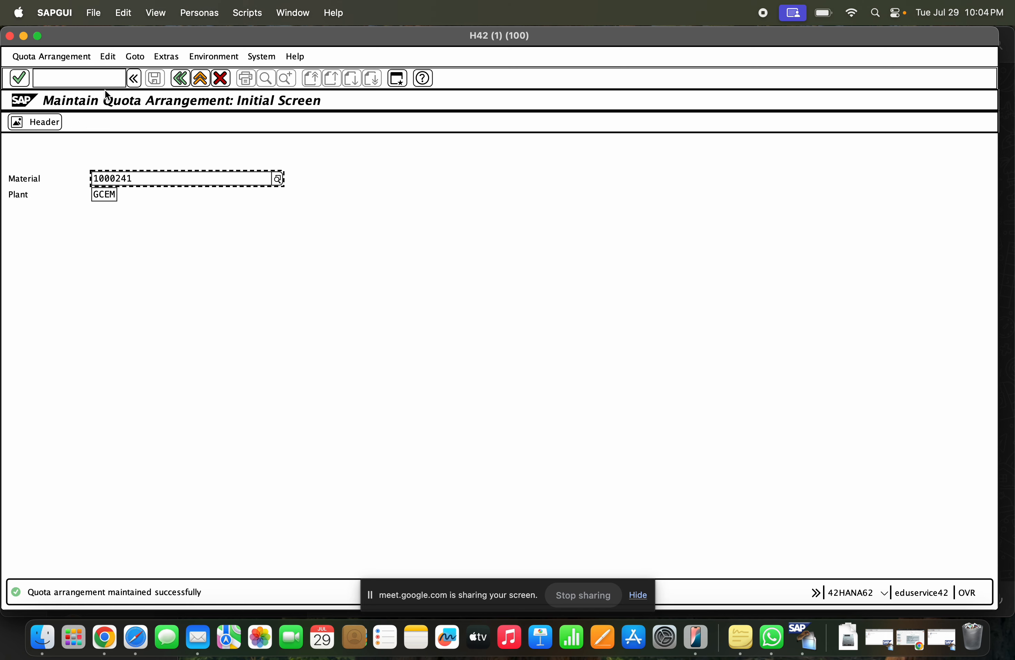
Step: Switch from maintaining to displaying the quota arrangement for material 1000241, and leave the transaction without opening the items
{"action": "left_click", "coordinate": [64, 57]}
{"action": "left_click", "coordinate": [78, 100]}
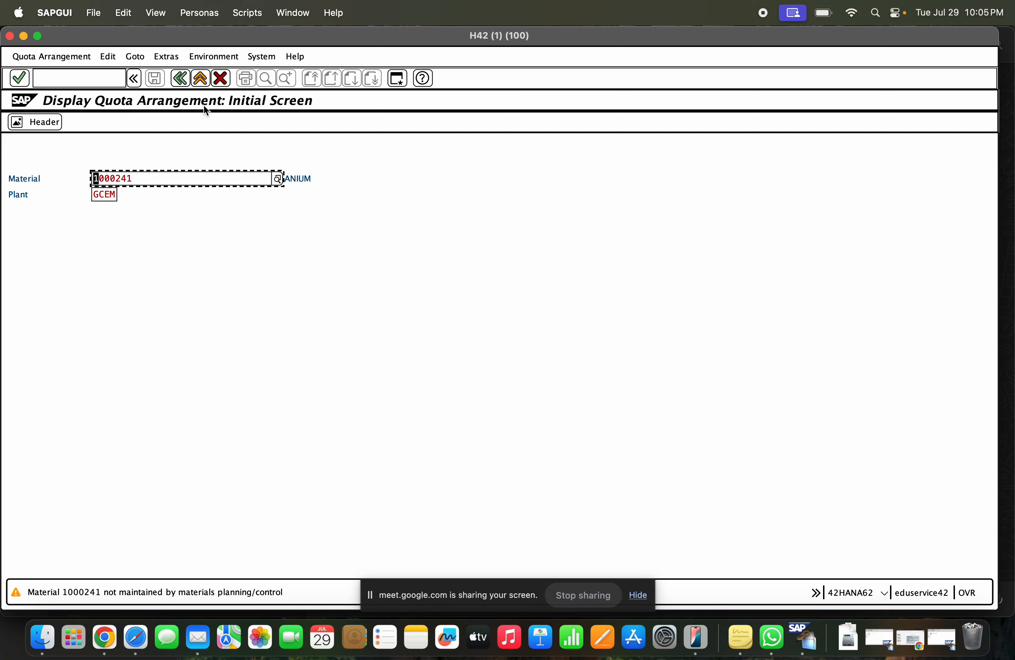
{"action": "left_click", "coordinate": [200, 79]}
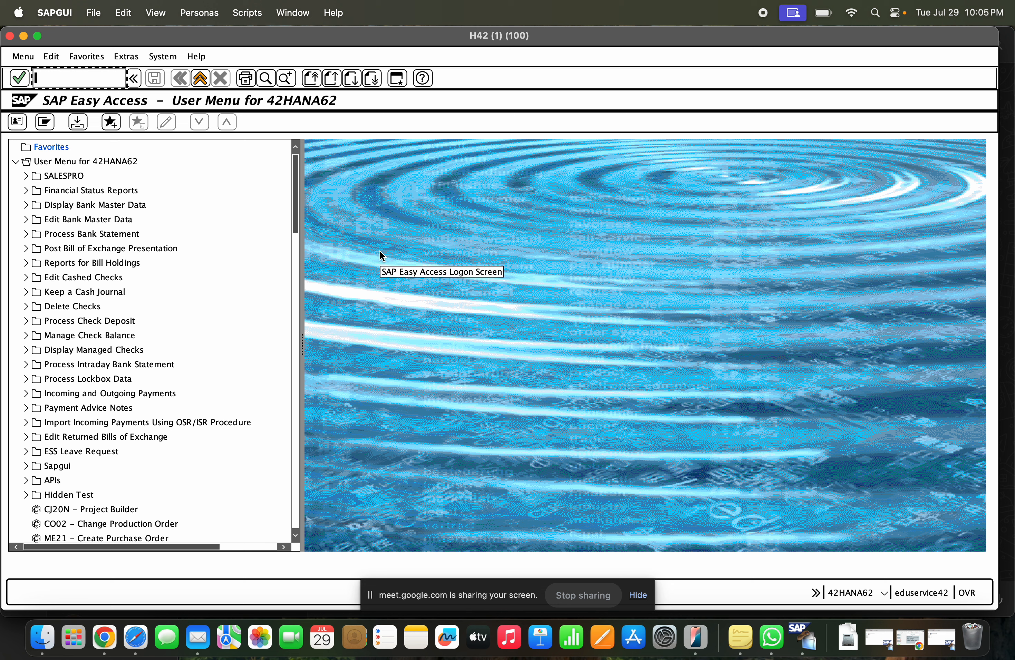
{"action": "left_click", "coordinate": [200, 78]}
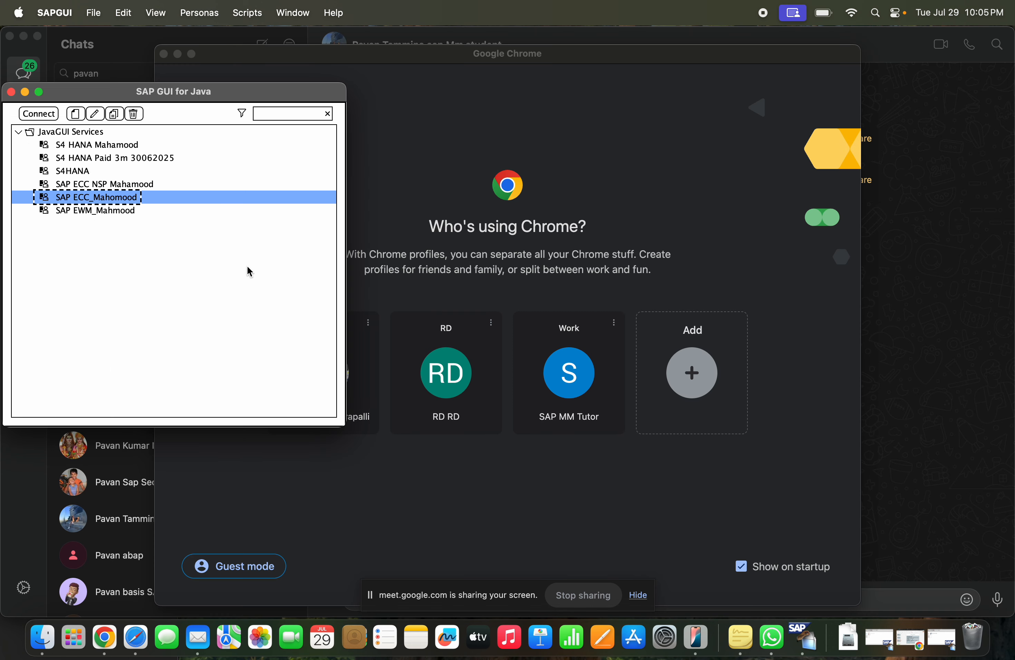
Step: Switch to the SAP MM1 presentation in Chrome and review the master data bullets on slide 58
{"action": "left_click", "coordinate": [106, 639]}
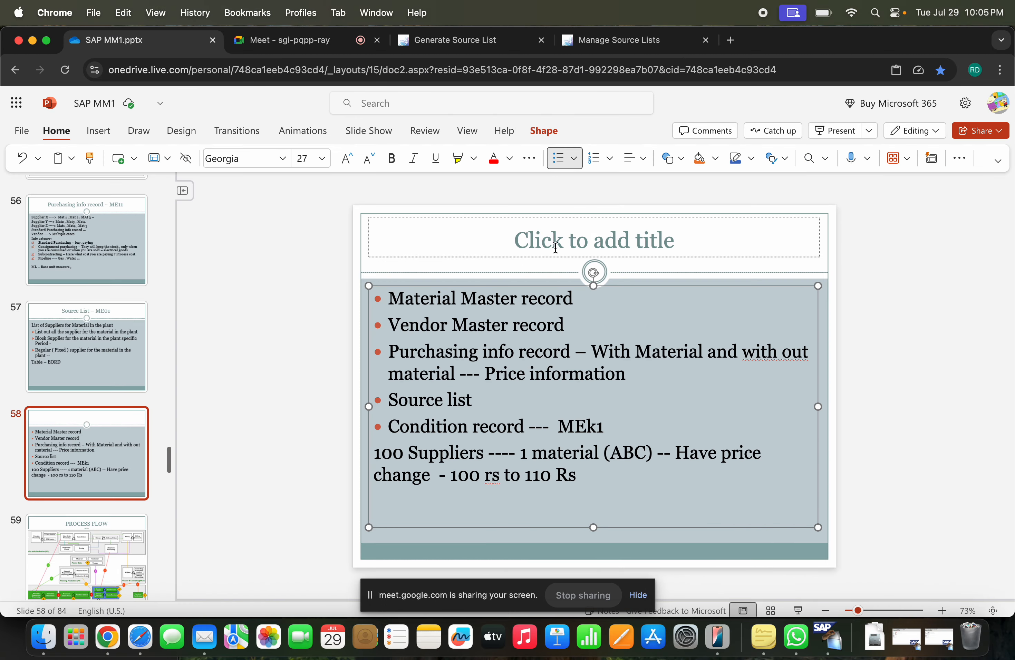
{"action": "left_click", "coordinate": [553, 243]}
{"action": "left_click", "coordinate": [446, 353]}
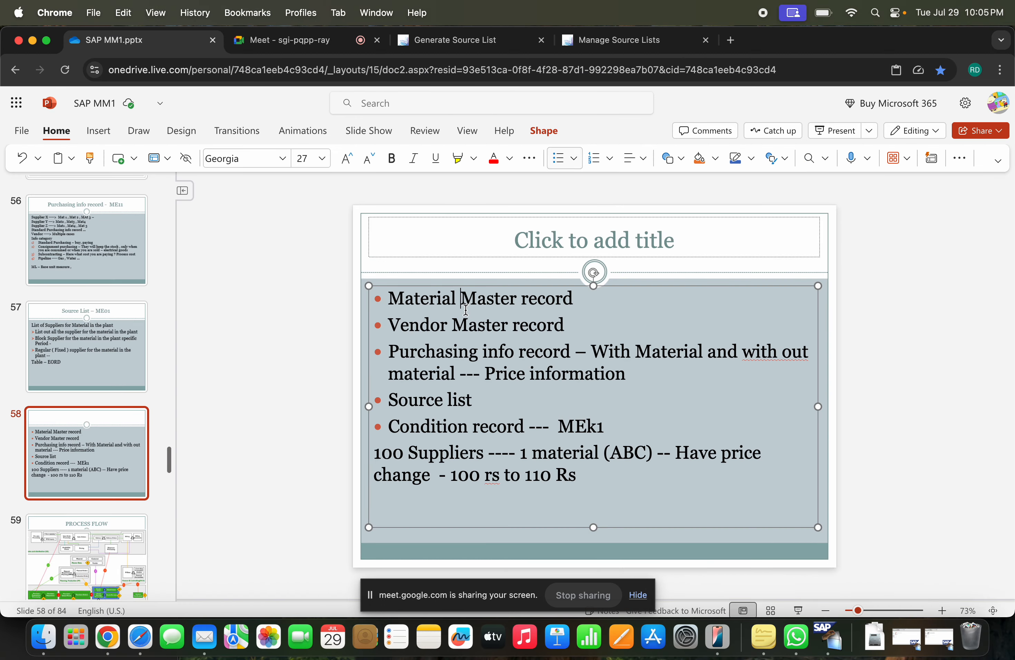
{"action": "left_click", "coordinate": [451, 397]}
{"action": "left_click", "coordinate": [465, 432]}
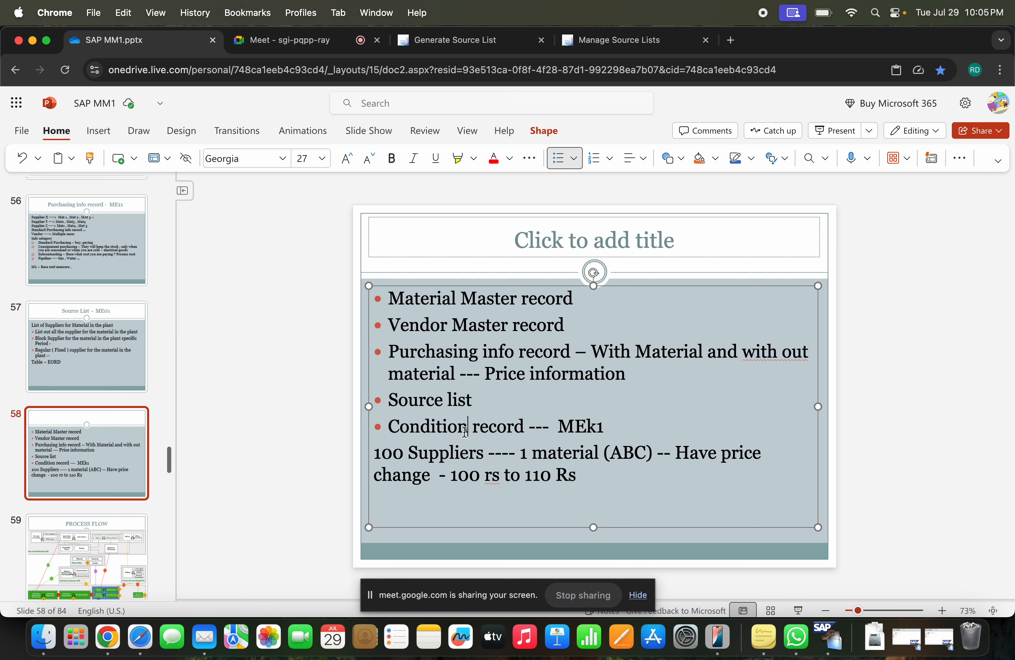
Step: Replace the note about 100 suppliers and the price change on slide 58 with the bullet "Quota Arrangement - MEQ1"
{"action": "left_click_drag", "start_coordinate": [611, 476], "coordinate": [370, 453]}
{"action": "key", "text": "BackSpace"}
{"action": "key", "text": "BackSpace"}
{"action": "key", "text": "Return"}
{"action": "type", "text": "Quota"}
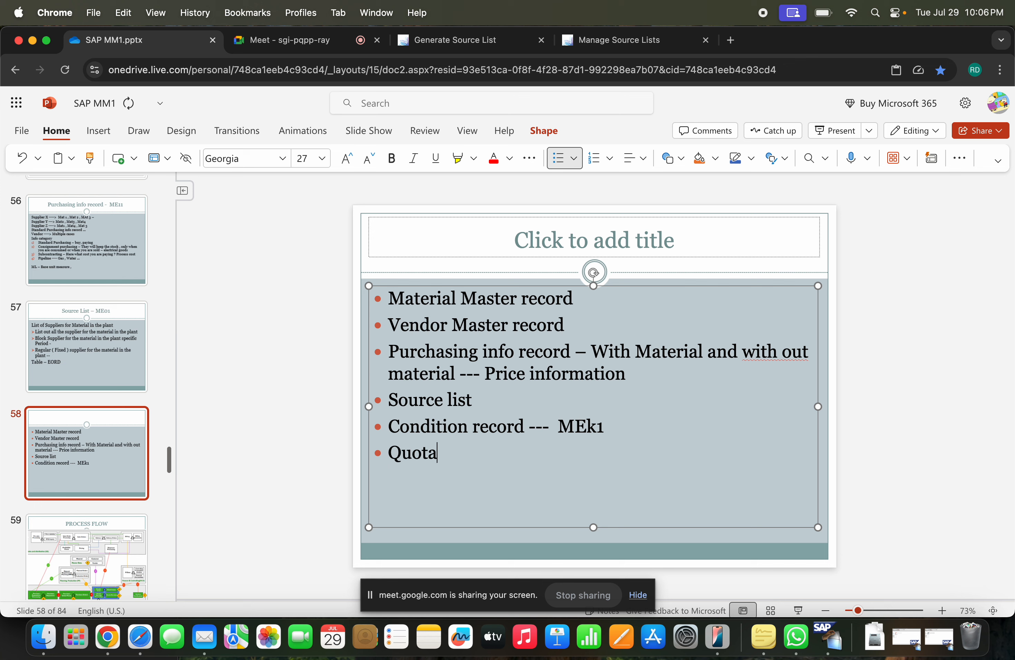
{"action": "type", "text": " Arrange"}
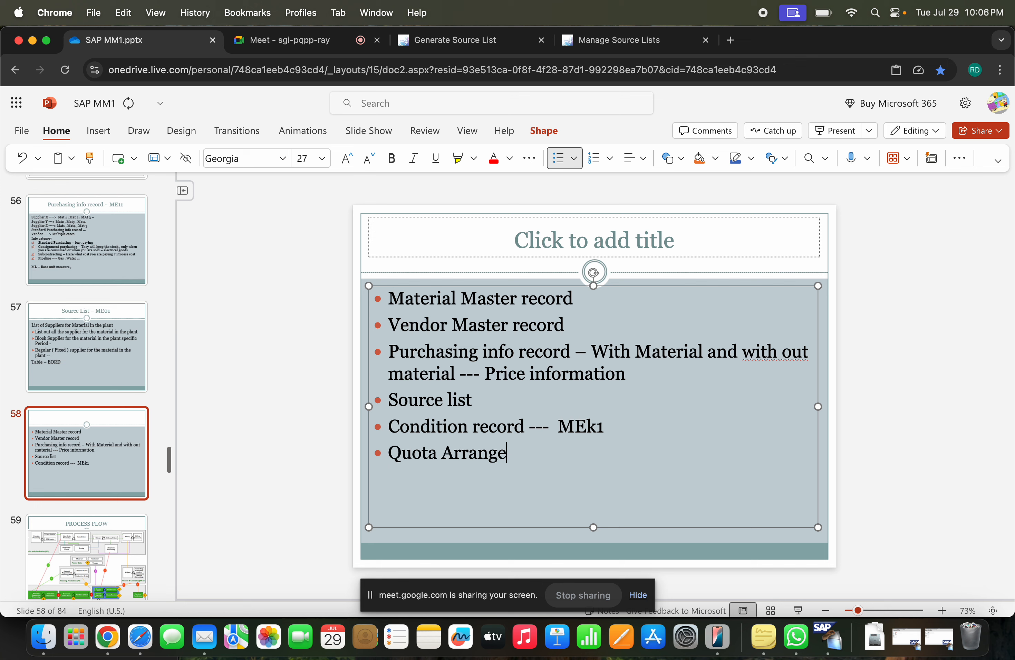
{"action": "type", "text": "ment - MEQ1"}
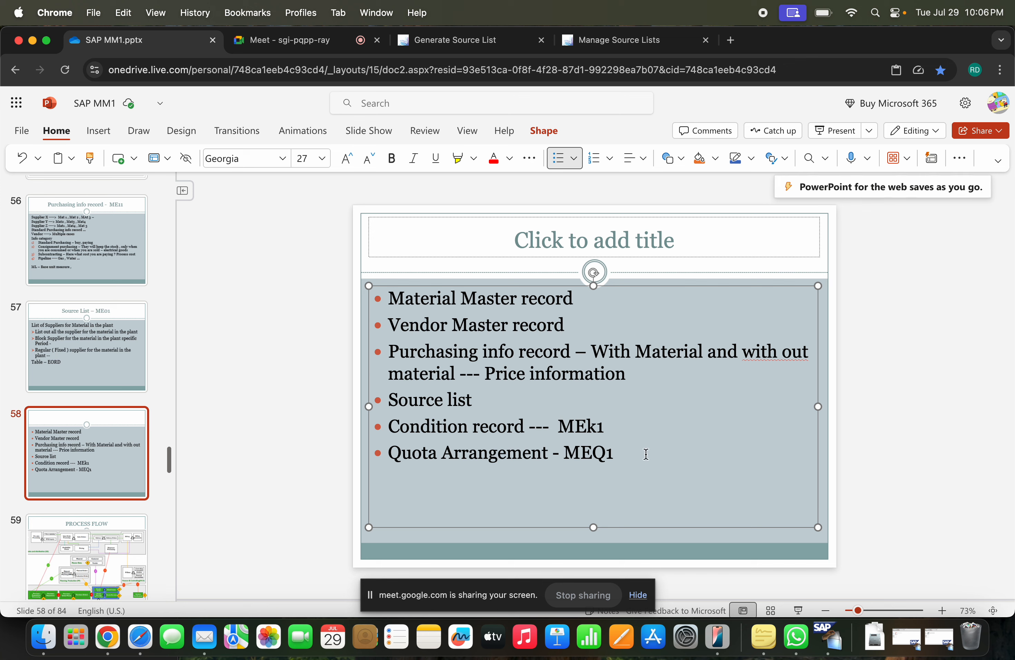
{"action": "left_click_drag", "start_coordinate": [647, 450], "coordinate": [374, 376]}
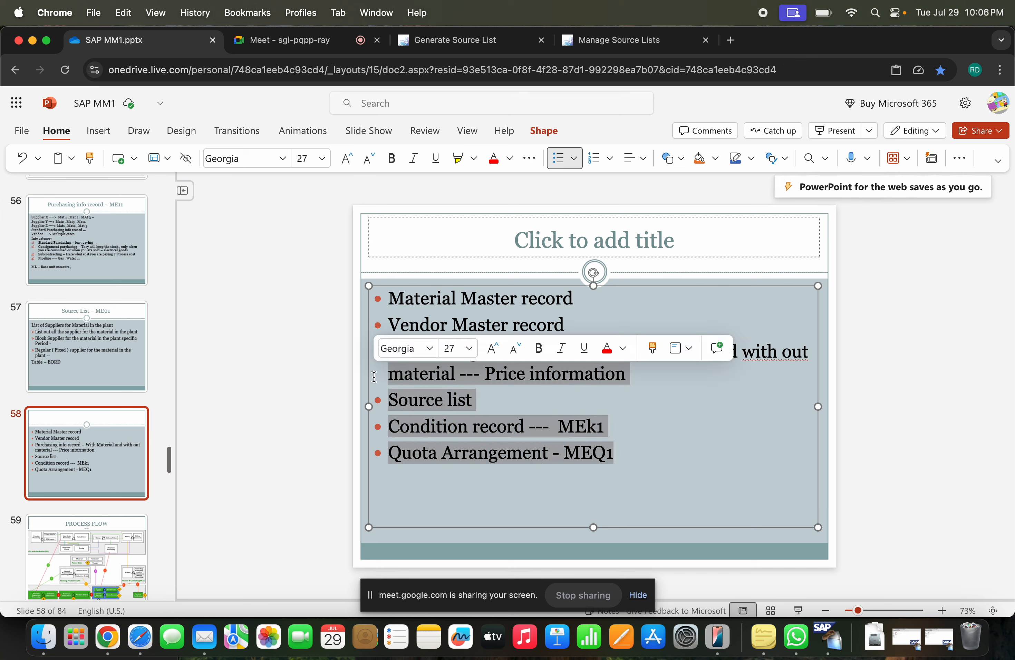